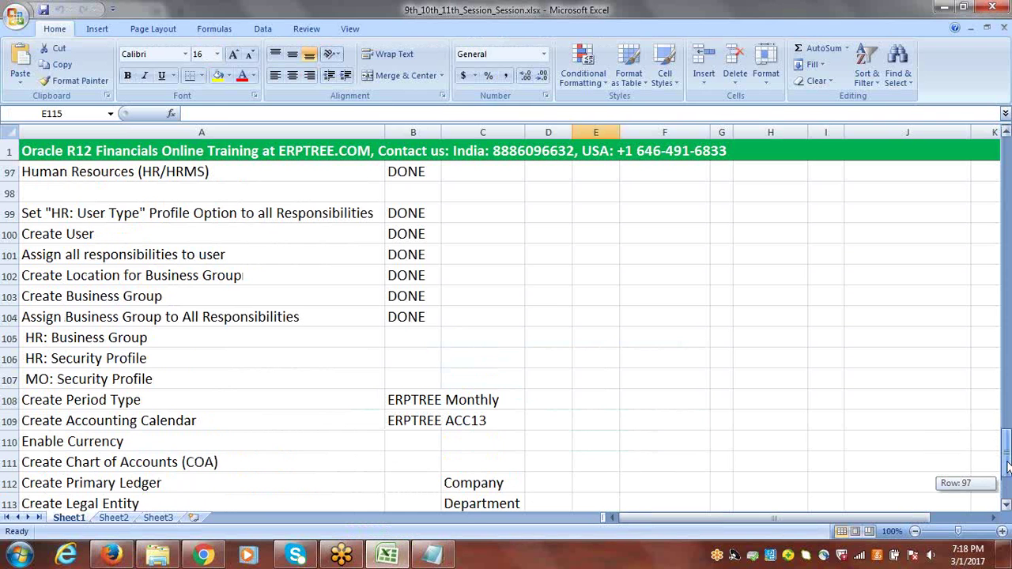
# Review the checklist steps from Assign Business Group through Assign Primary Ledger to All Responsibilities
pyautogui.moveTo(1007, 468); pyautogui.dragTo(1008, 480)
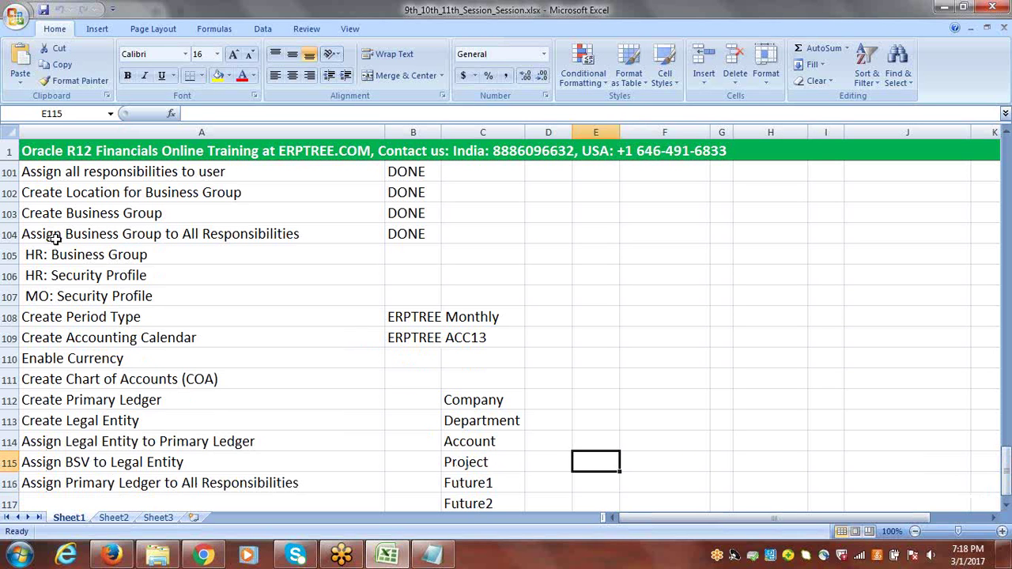
pyautogui.click(60, 237)
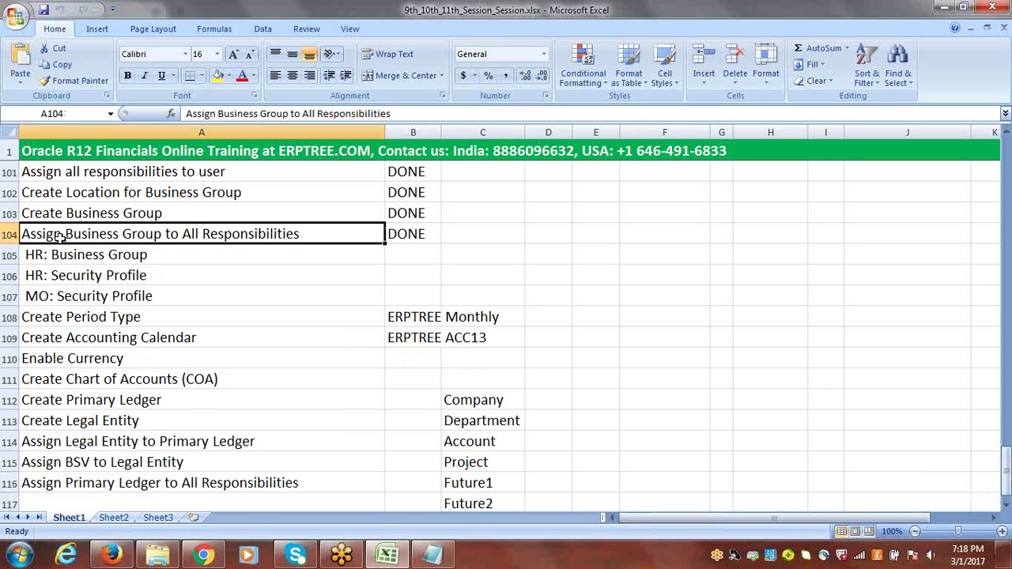
pyautogui.click(99, 317)
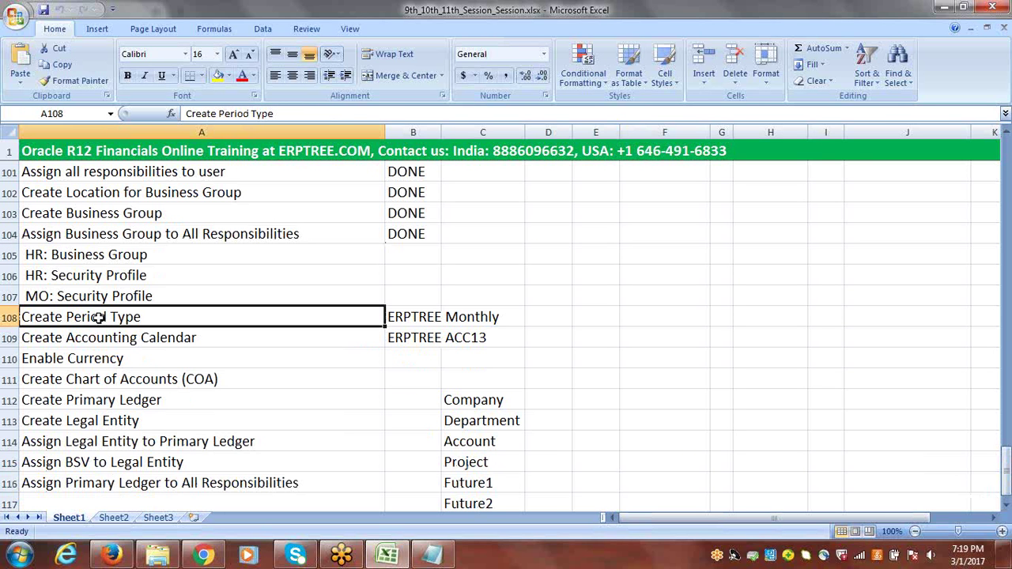
pyautogui.click(109, 341)
pyautogui.click(112, 364)
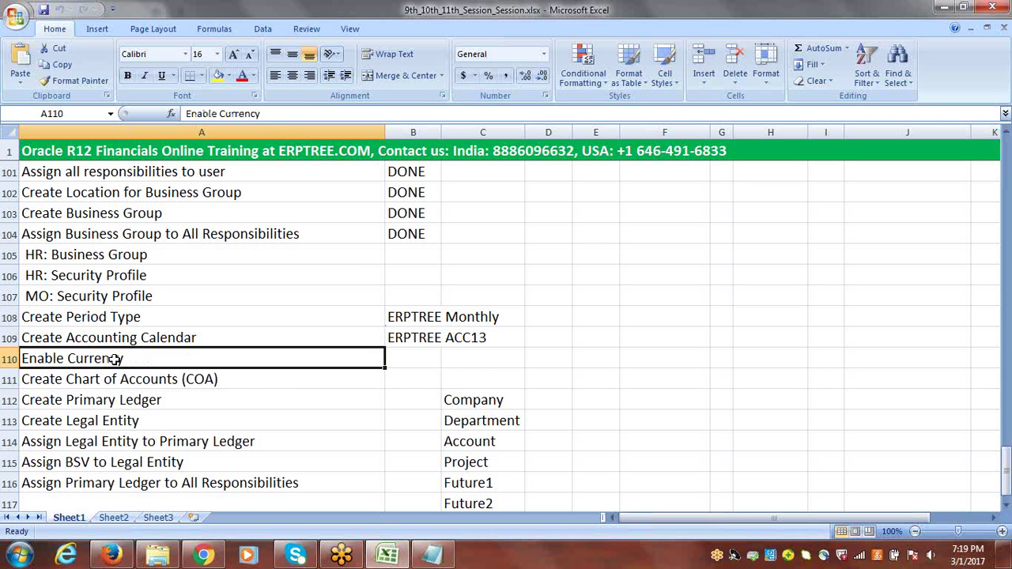
pyautogui.click(162, 381)
pyautogui.click(161, 400)
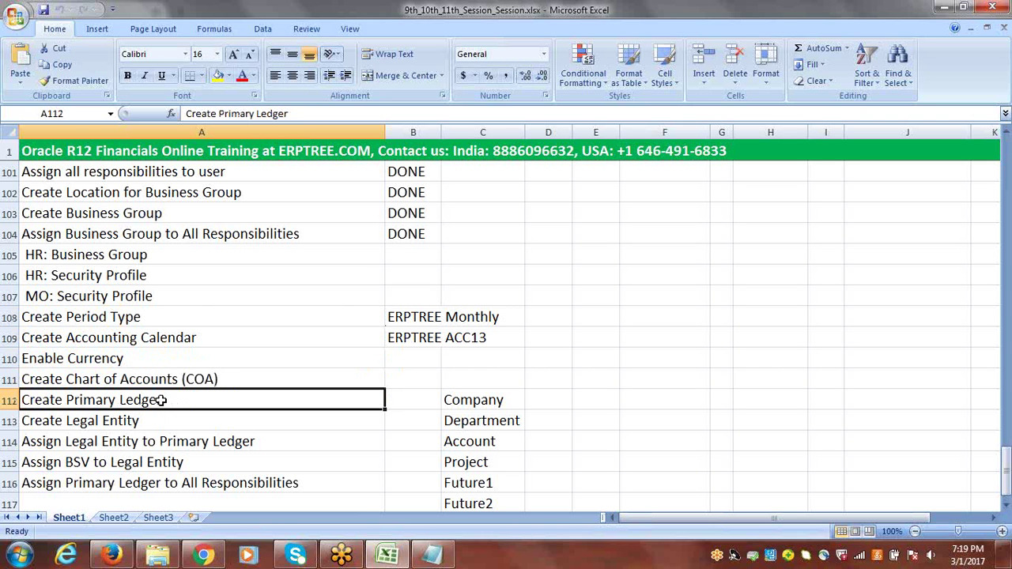
pyautogui.click(1006, 504)
pyautogui.click(1006, 504)
pyautogui.click(1007, 505)
pyautogui.click(1006, 505)
pyautogui.click(1007, 504)
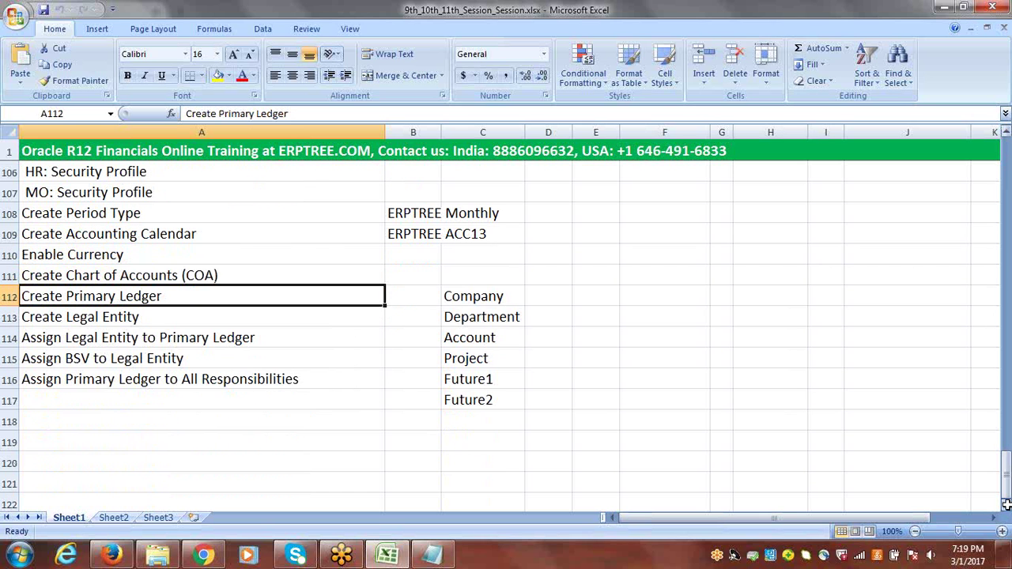
pyautogui.click(105, 317)
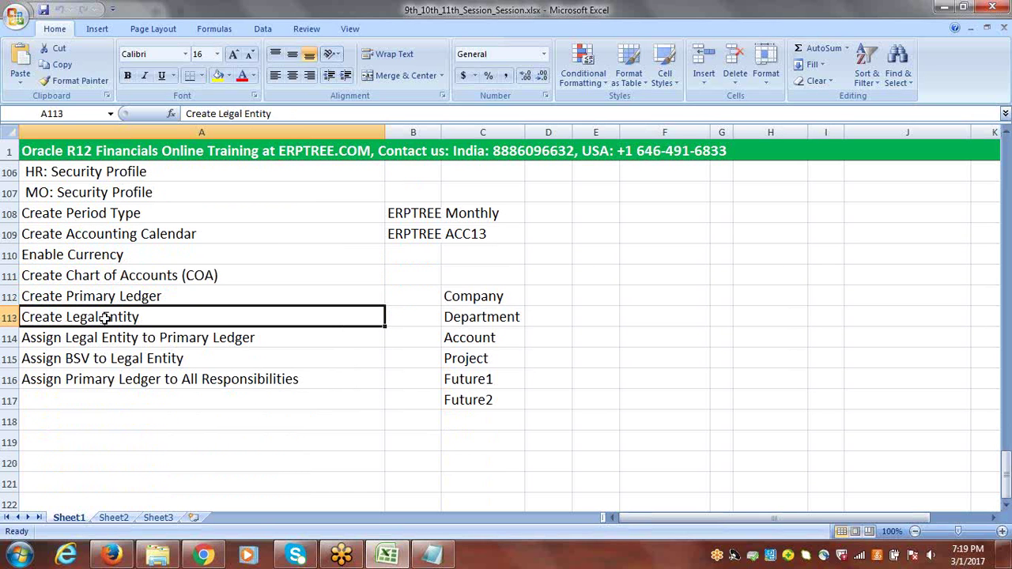
pyautogui.click(115, 359)
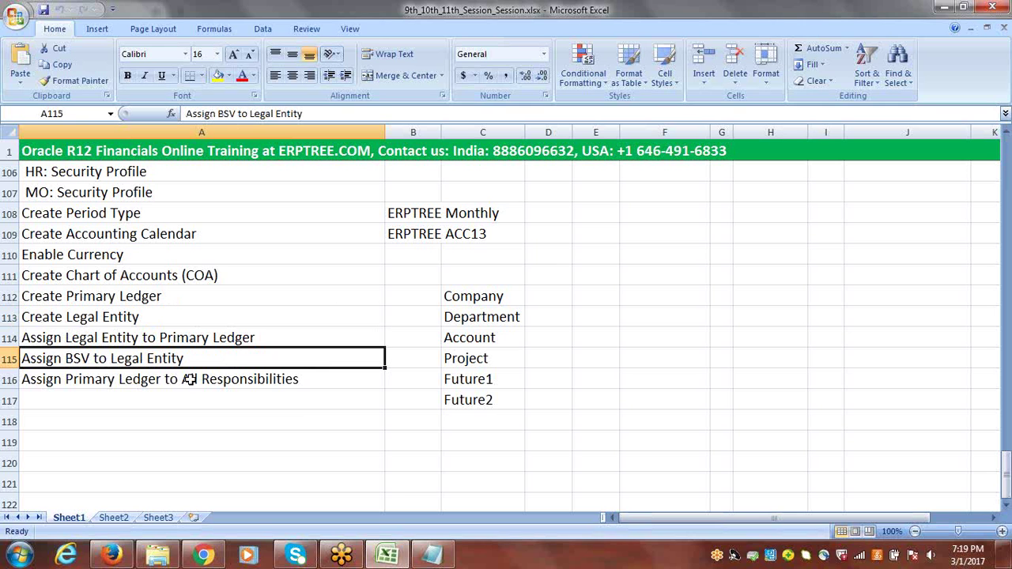
pyautogui.click(191, 380)
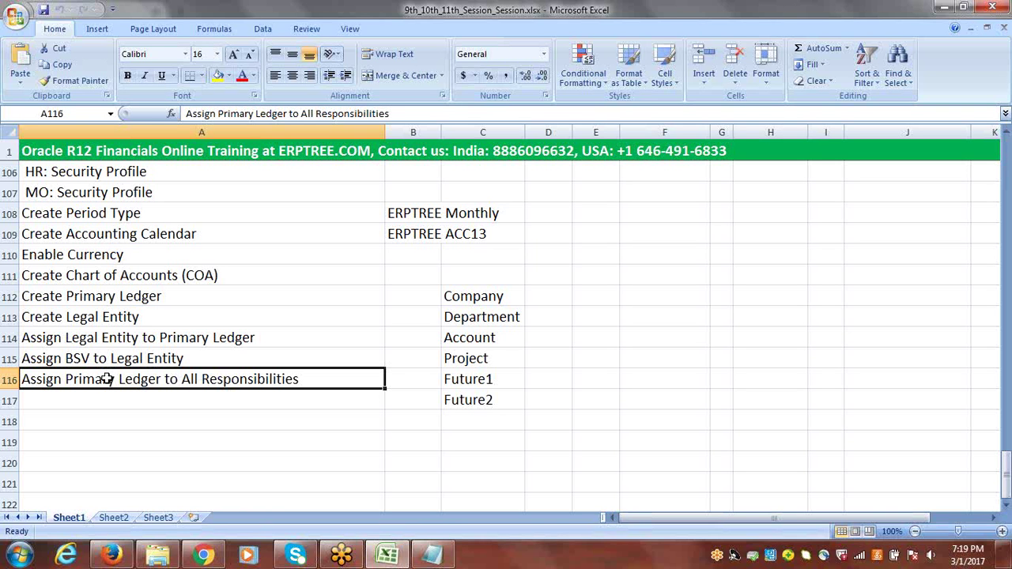
# Enter 'Create Operating Unit' in the empty row after the last checklist step
pyautogui.click(116, 396)
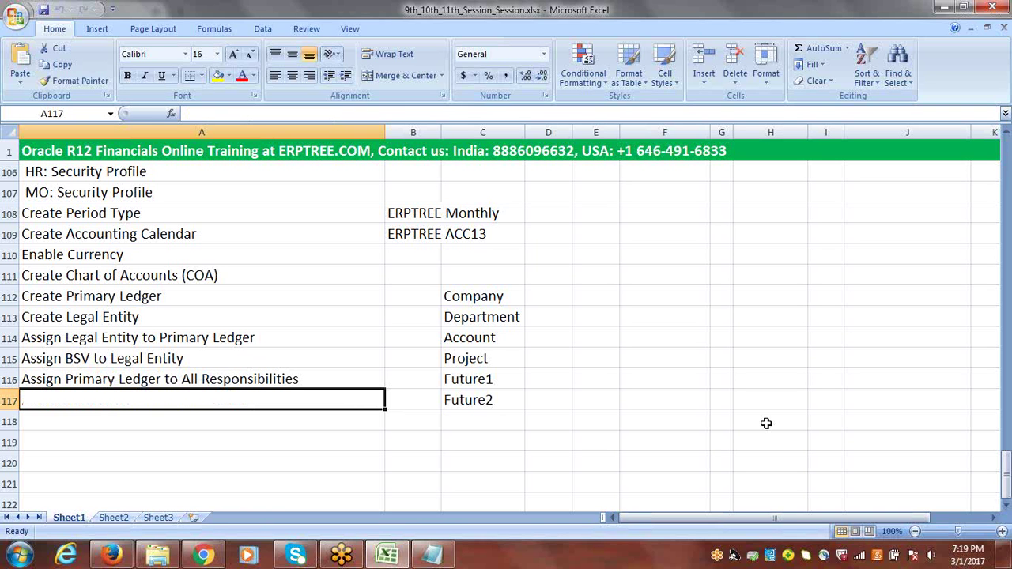
pyautogui.moveTo(1005, 474); pyautogui.dragTo(1005, 227)
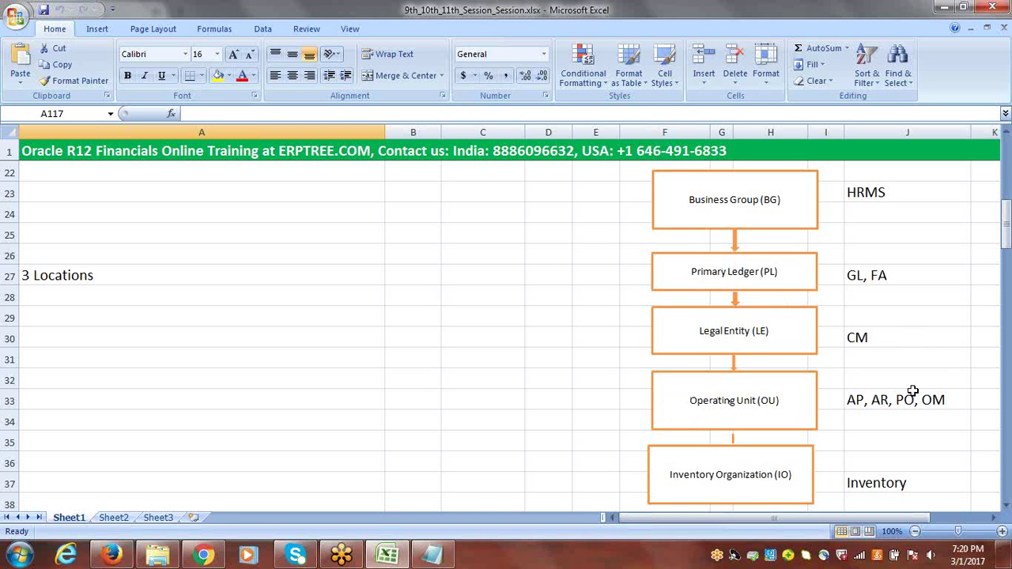
pyautogui.moveTo(1006, 233); pyautogui.dragTo(1007, 462)
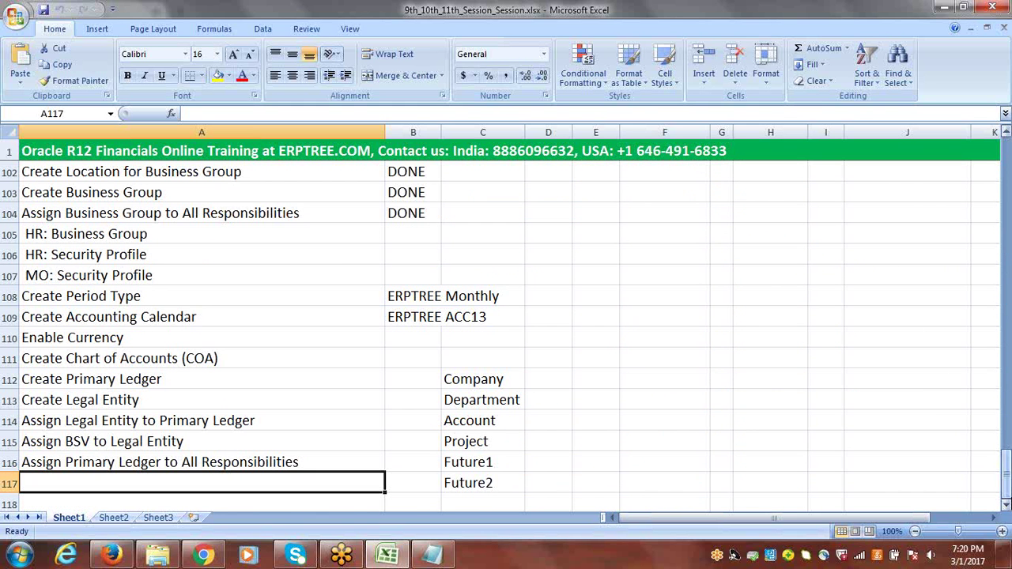
pyautogui.click(1007, 505)
pyautogui.click(1006, 505)
pyautogui.click(1006, 505)
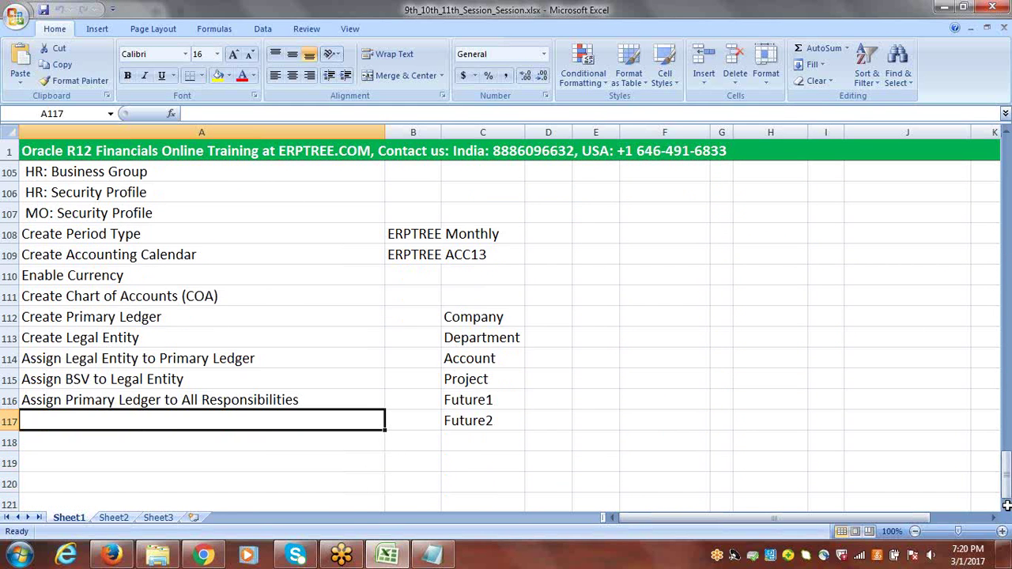
pyautogui.write('Crea')
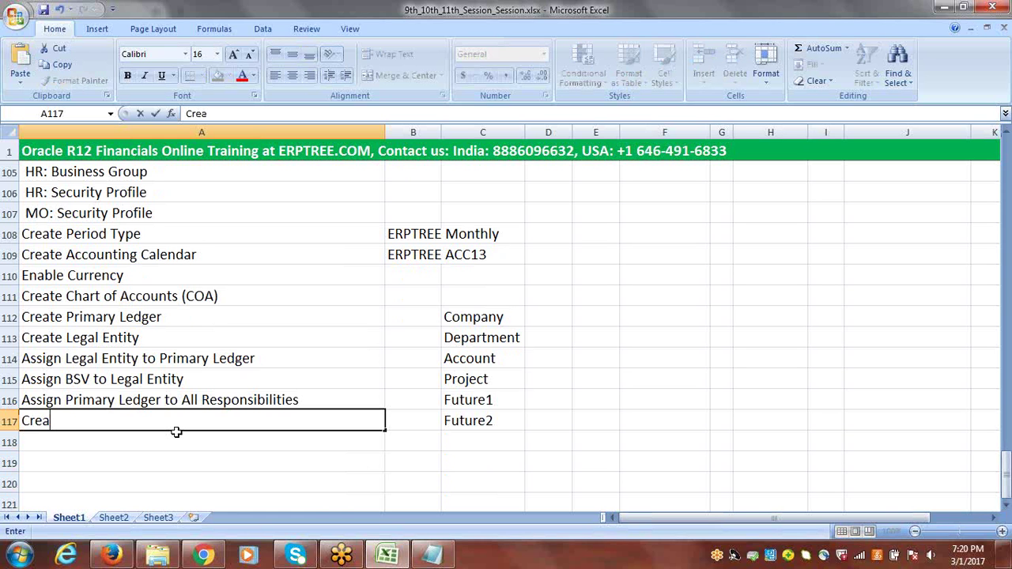
pyautogui.write('te Operating Unit')
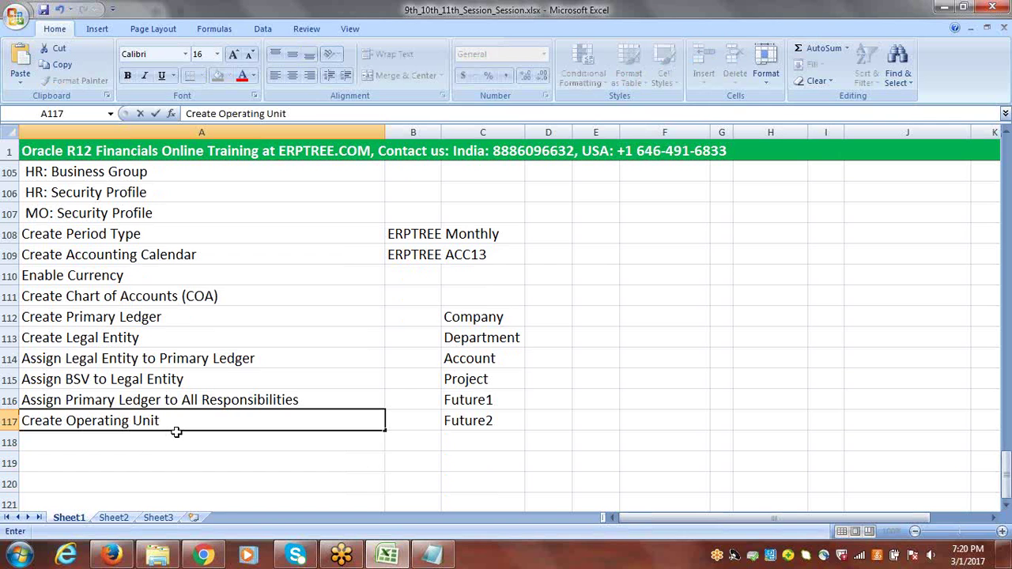
pyautogui.press('Return')
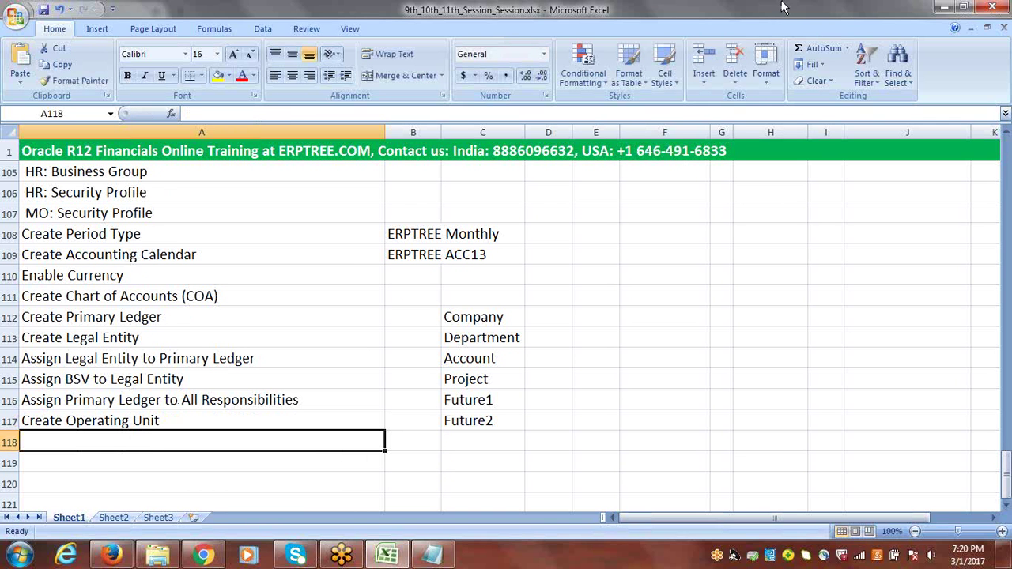
pyautogui.click(783, 16)
pyautogui.click(785, 17)
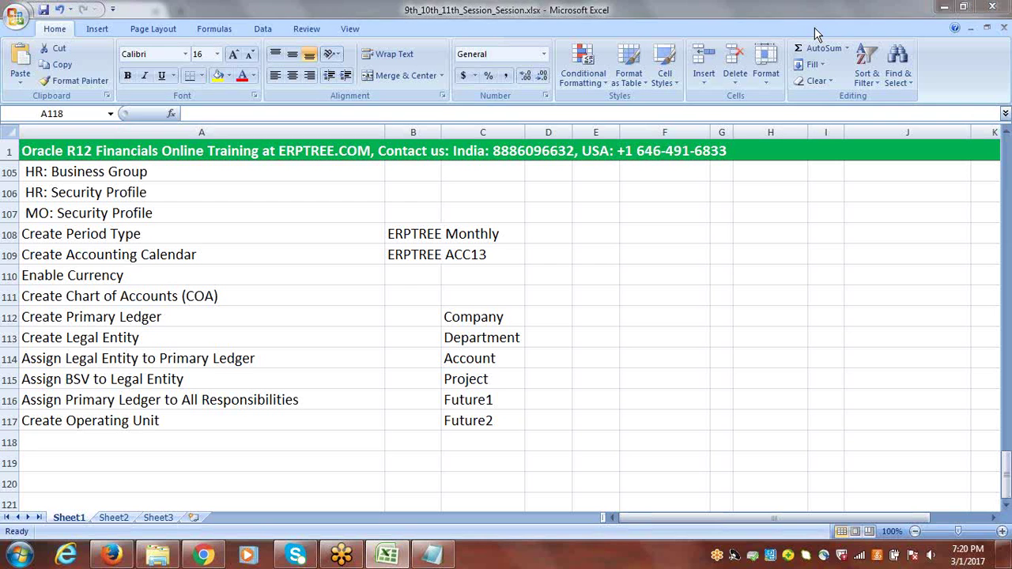
pyautogui.click(817, 35)
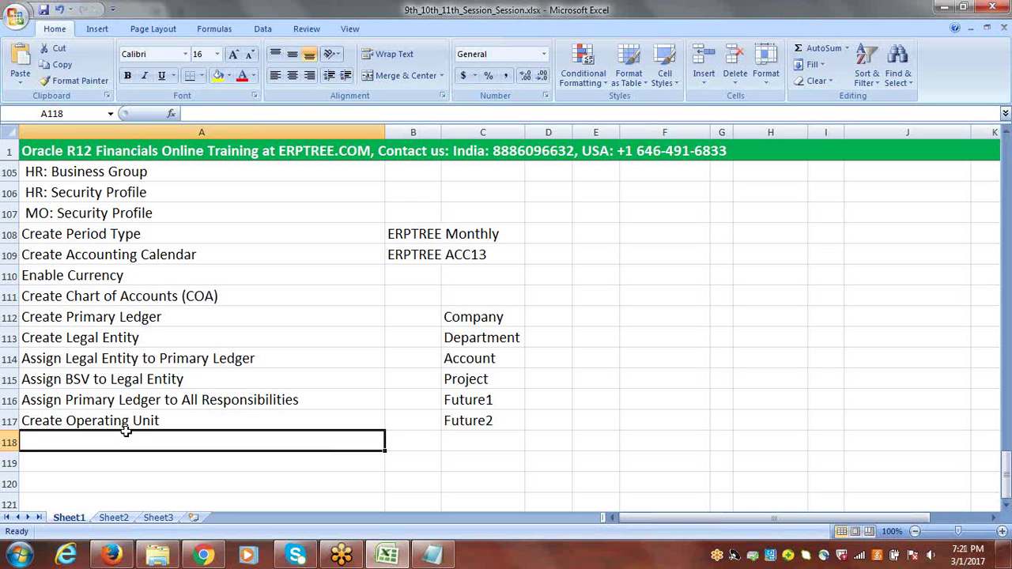
# Add 'Assign Operating Unit to All Responsibilities' as the next checklist step in row 118
pyautogui.write('Assign')
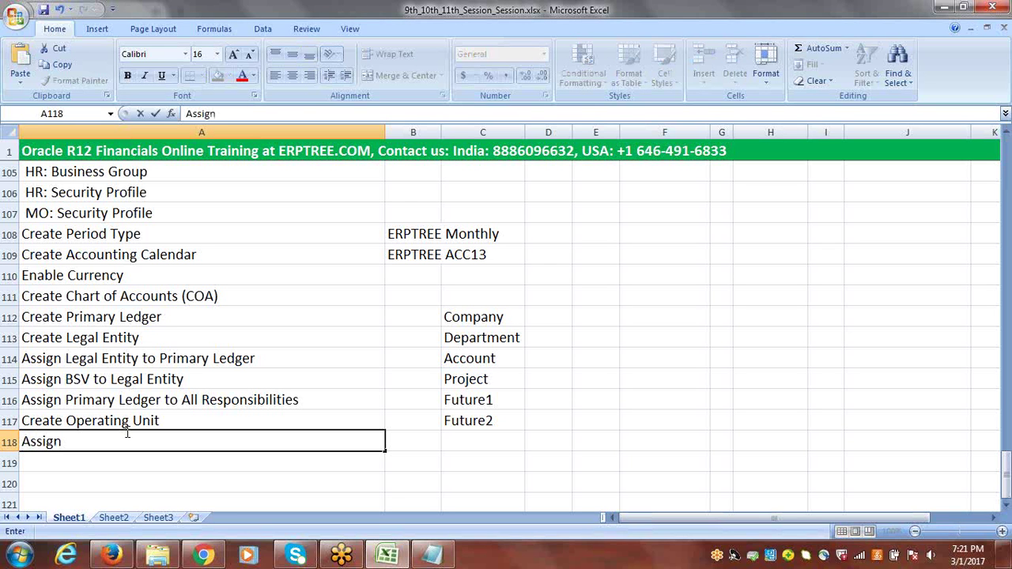
pyautogui.write(' Operating Unit to ')
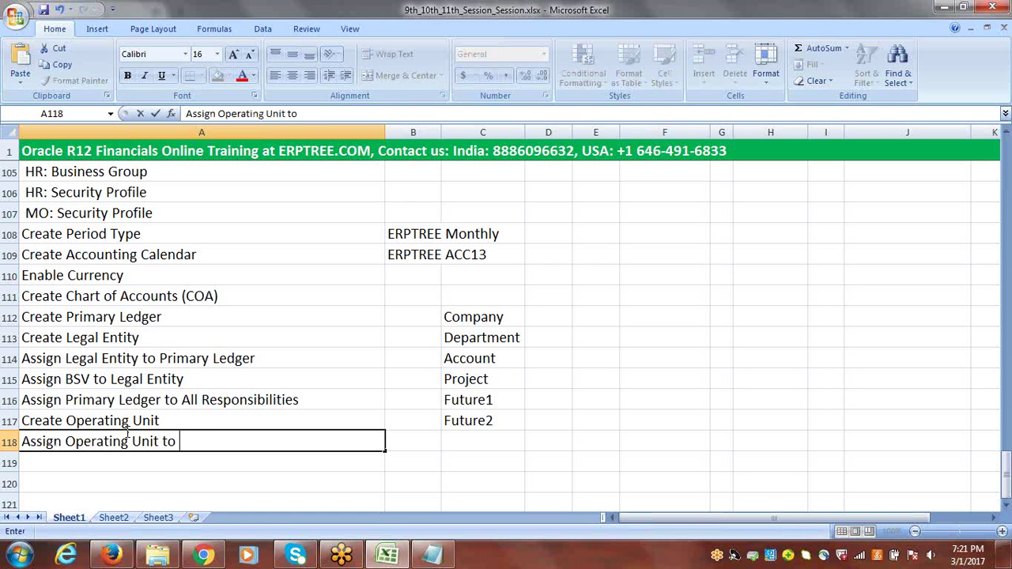
pyautogui.write('All Responsibilit')
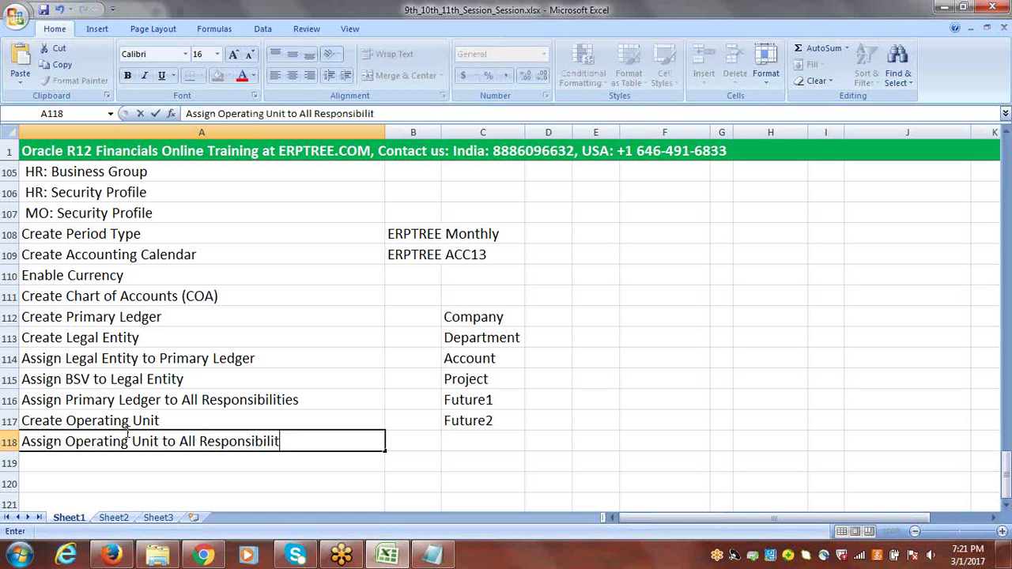
pyautogui.write('ies')
pyautogui.press('Tab')
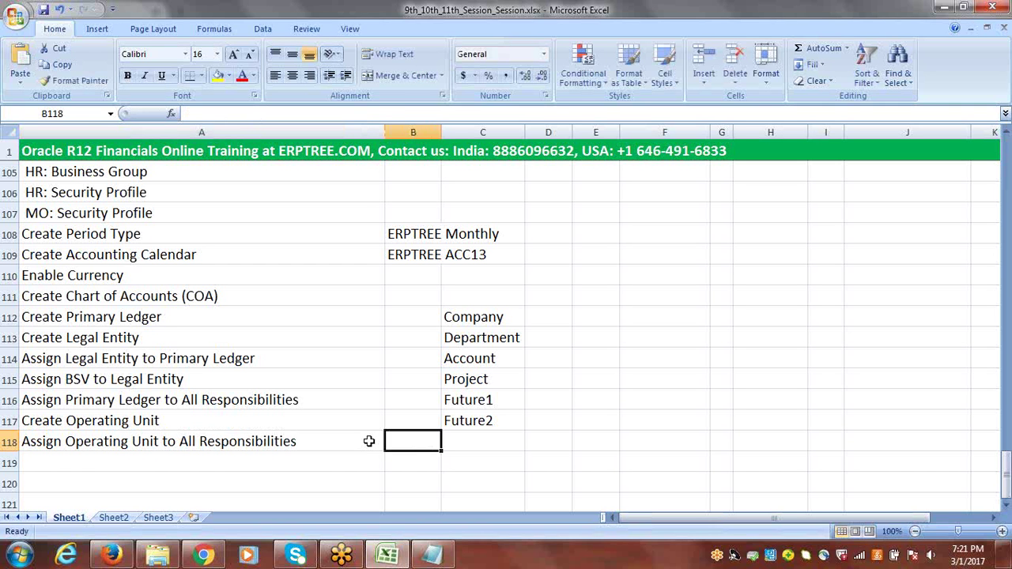
pyautogui.click(131, 459)
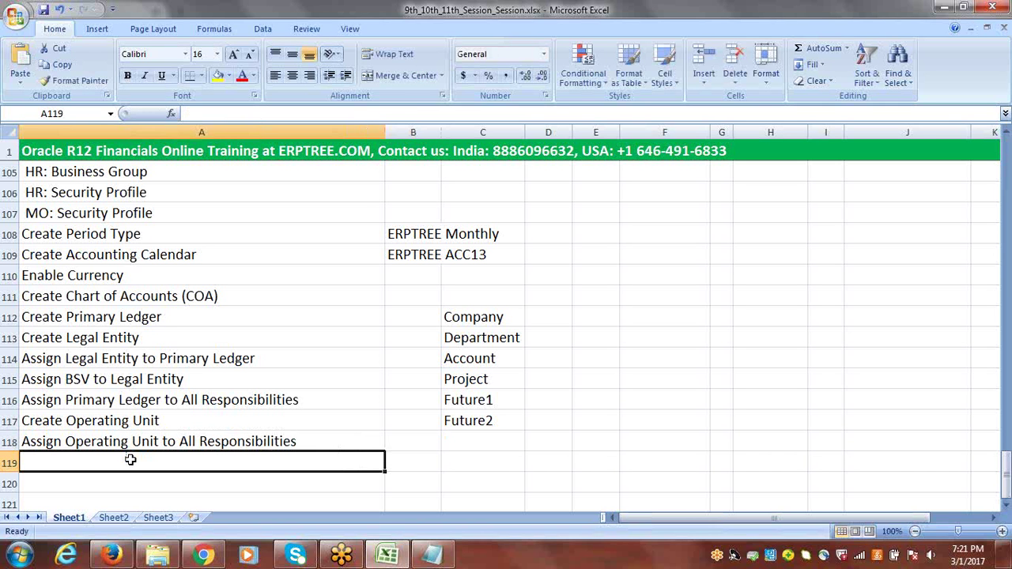
pyautogui.click(96, 422)
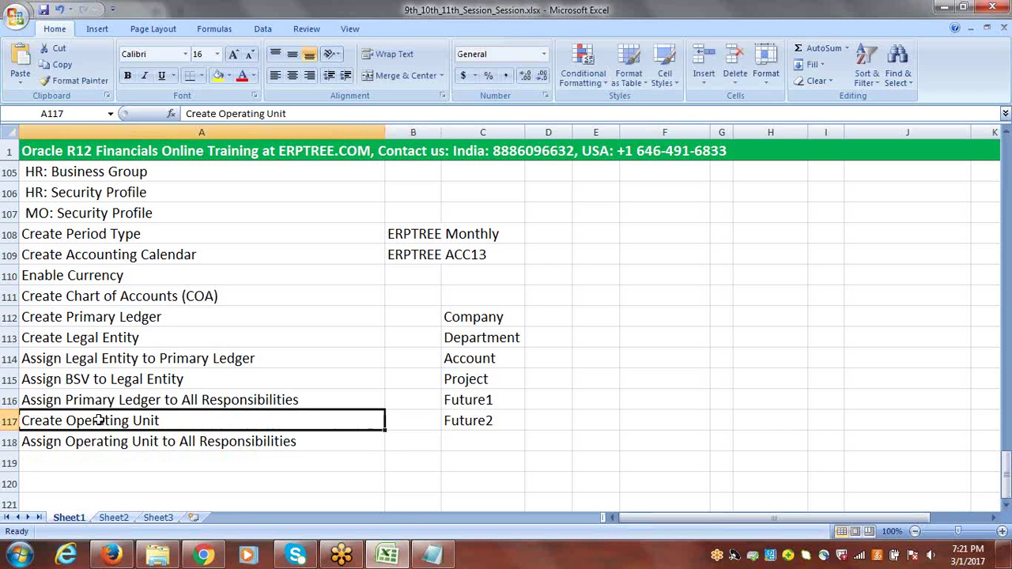
pyautogui.click(134, 445)
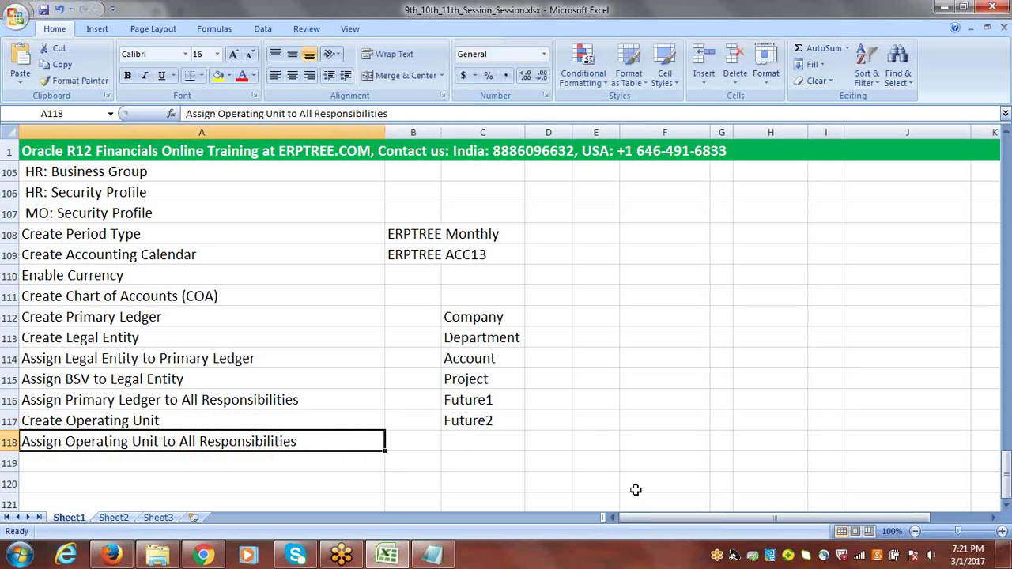
pyautogui.moveTo(1006, 467)
pyautogui.mouseDown()
pyautogui.moveTo(1005, 236)
pyautogui.moveTo(1005, 457)
pyautogui.mouseUp()
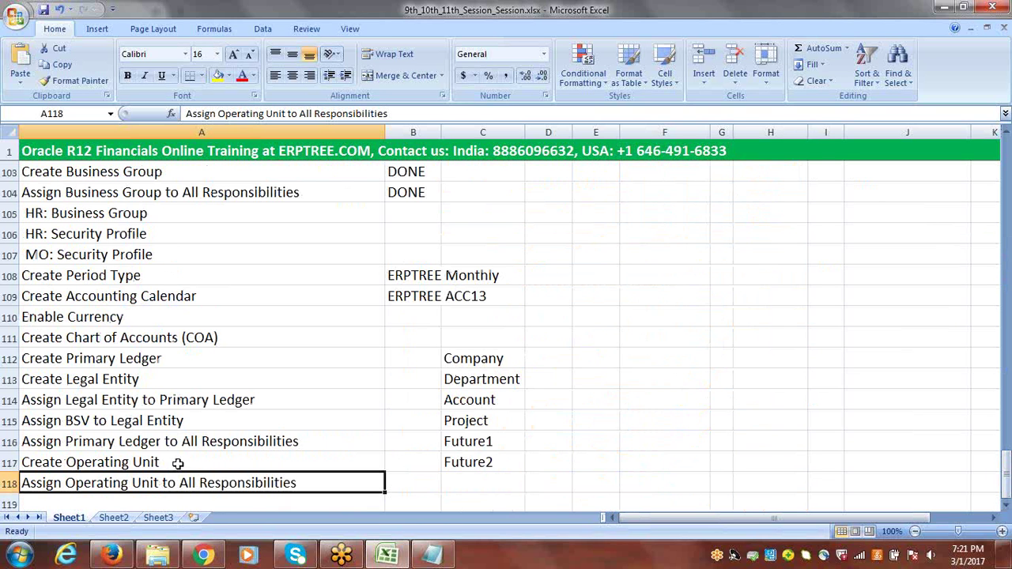
pyautogui.click(125, 463)
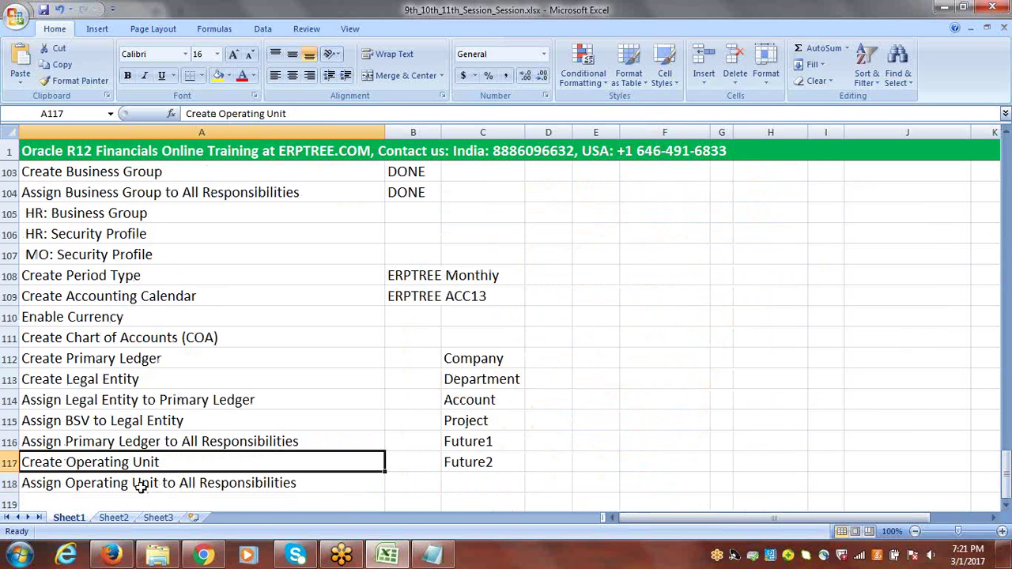
pyautogui.click(134, 484)
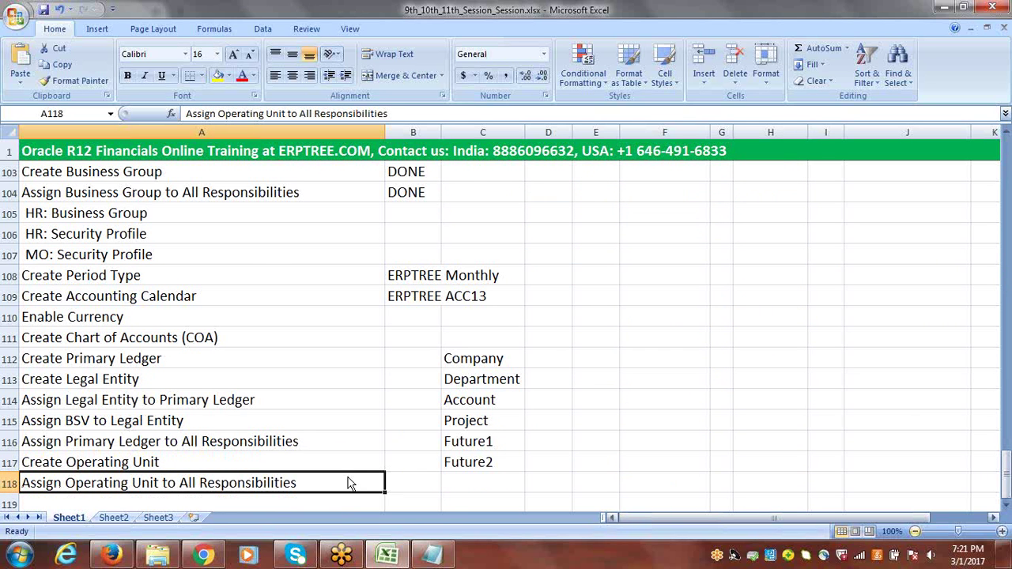
# Select the next empty row at the checklist's end and switch to the Oracle login page
pyautogui.click(1007, 511)
pyautogui.click(1007, 511)
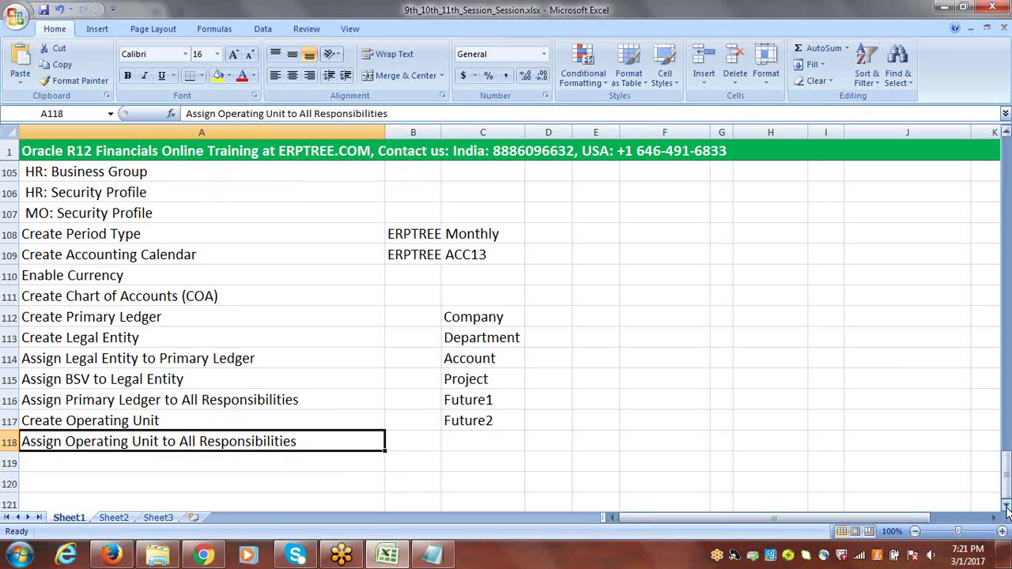
pyautogui.click(1007, 511)
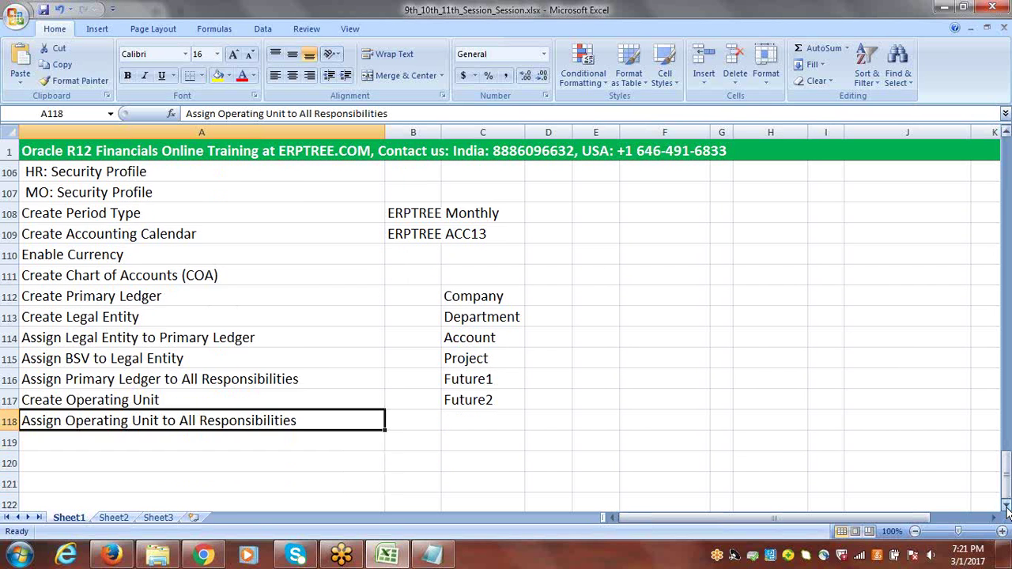
pyautogui.click(1007, 512)
pyautogui.click(1007, 512)
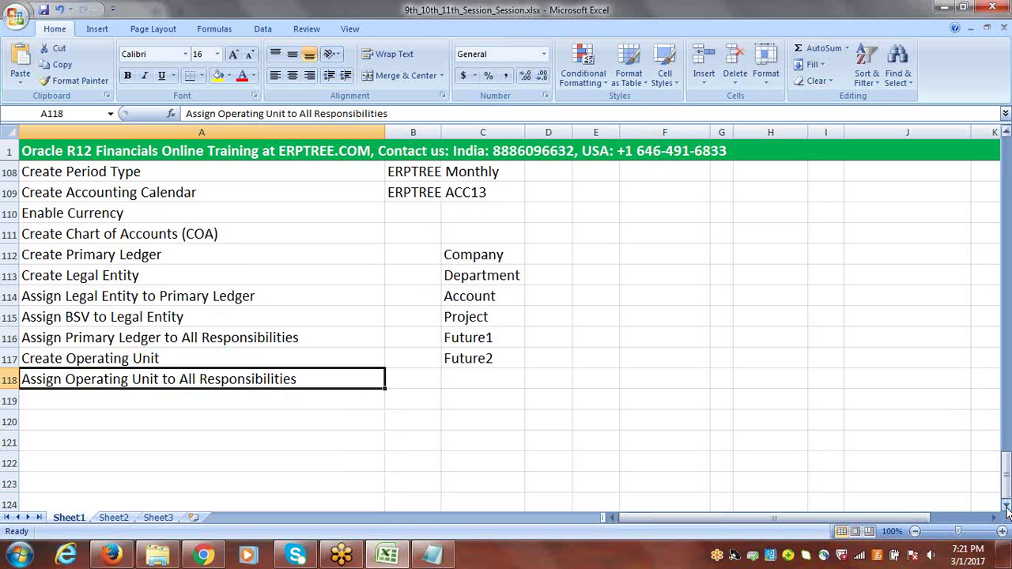
pyautogui.click(205, 402)
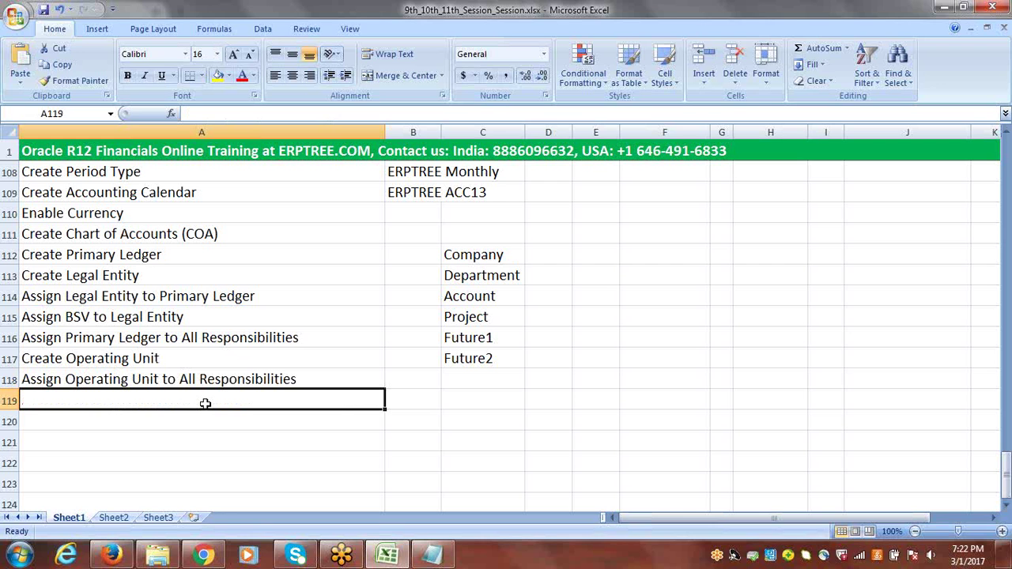
pyautogui.click(112, 556)
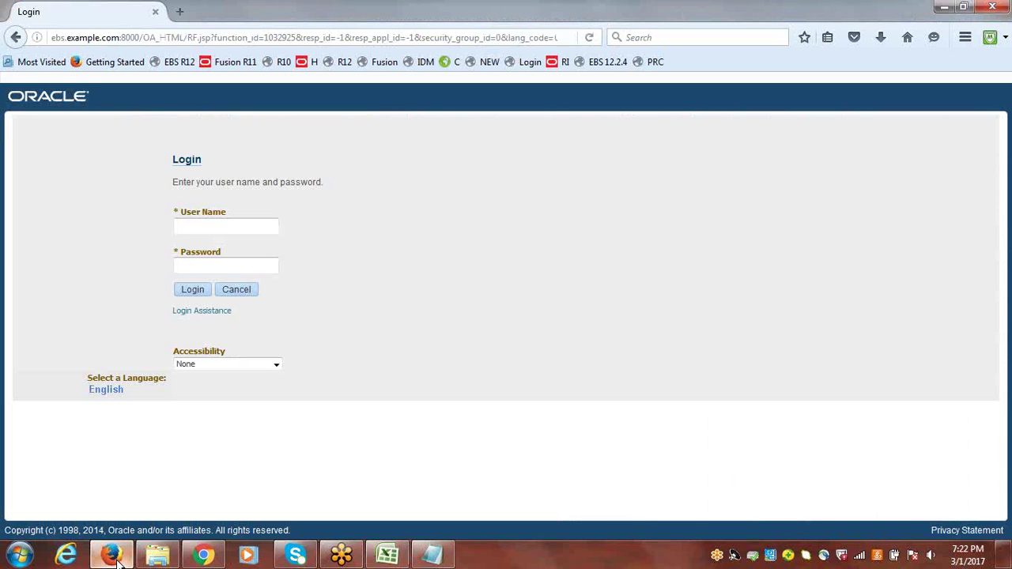
# Sign in with the user name and password, then dismiss Firefox's save-login prompt
pyautogui.click(240, 226)
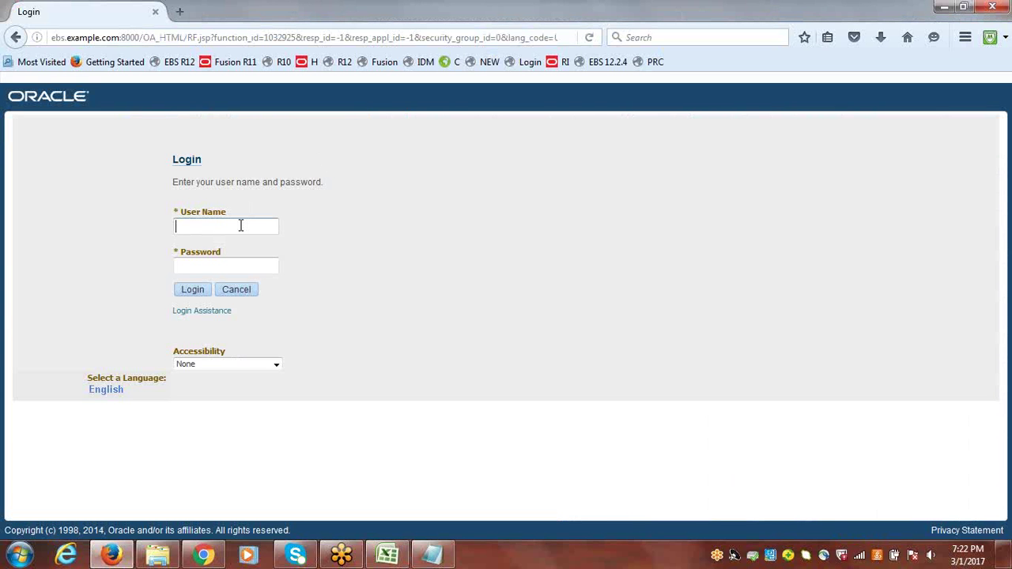
pyautogui.write('erptree')
pyautogui.press('Tab')
pyautogui.write('welcome')
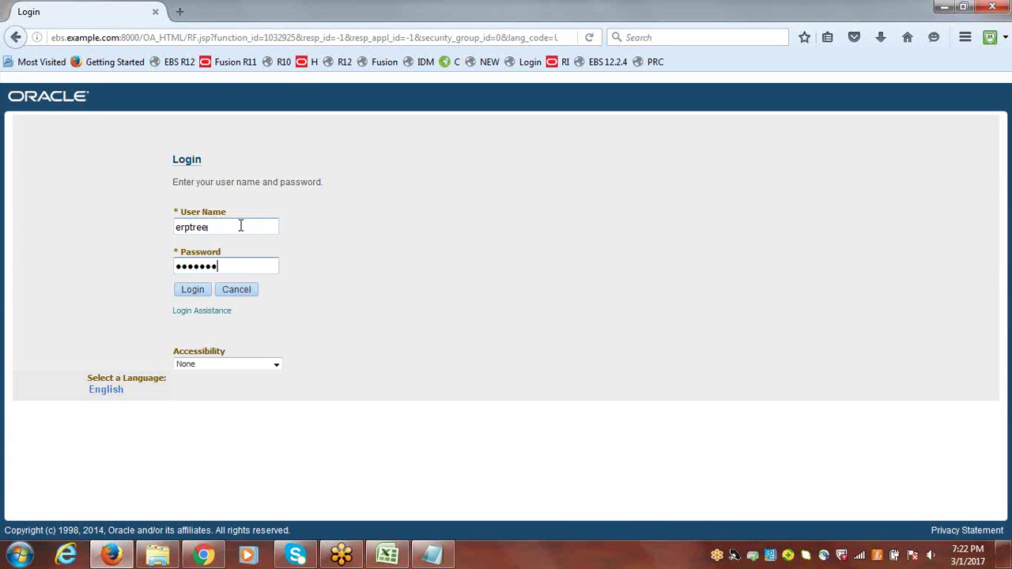
pyautogui.press('Return')
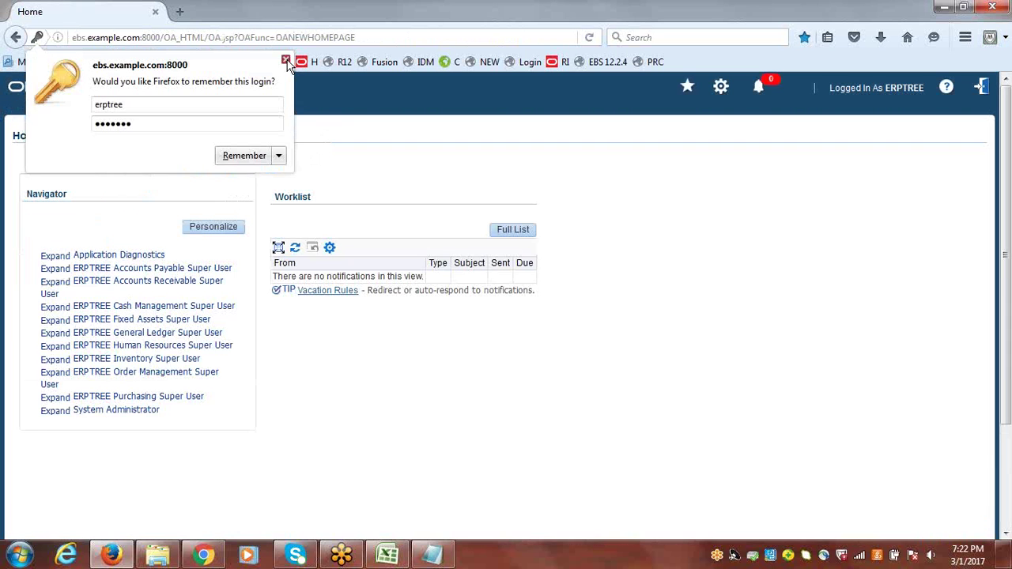
pyautogui.click(285, 60)
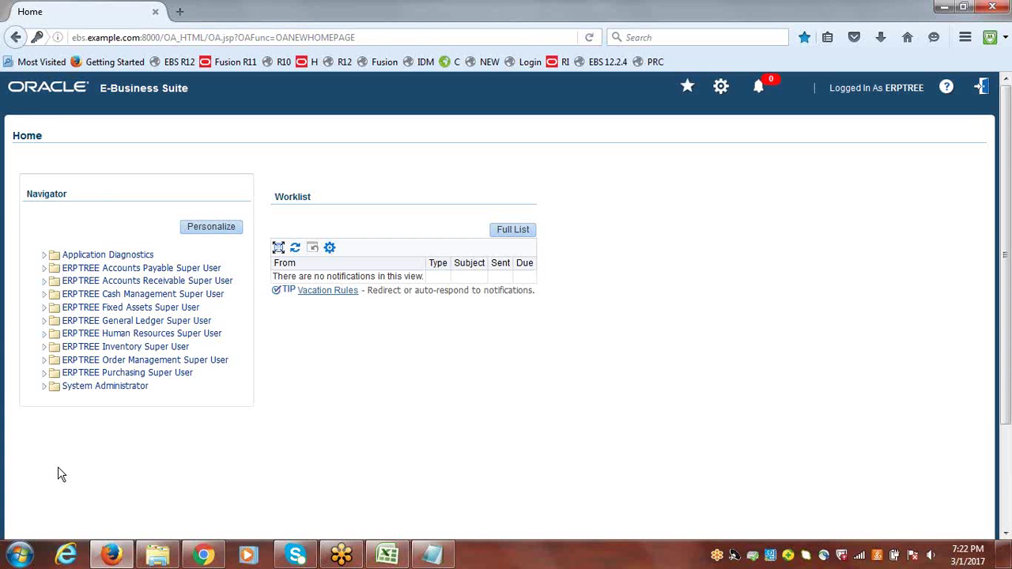
# Open ERPTREE Human Resources Super User > People > Enter and Maintain, then close Find Person
pyautogui.click(399, 561)
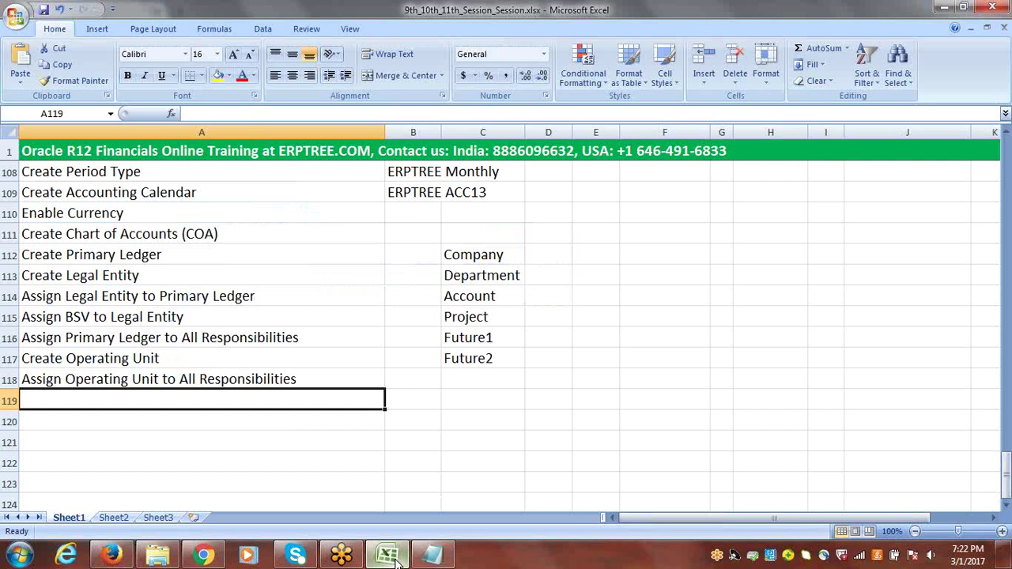
pyautogui.click(398, 561)
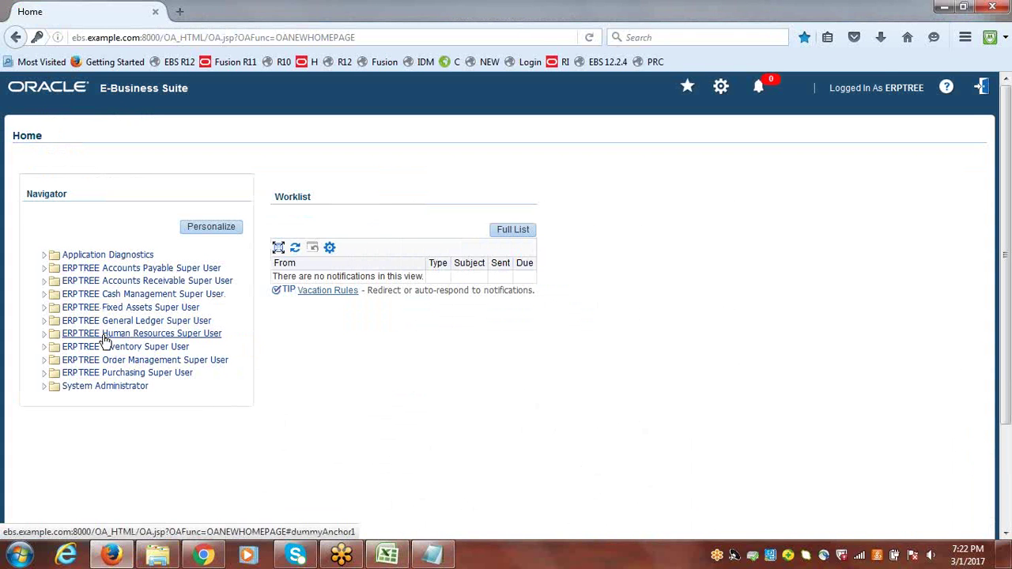
pyautogui.click(395, 557)
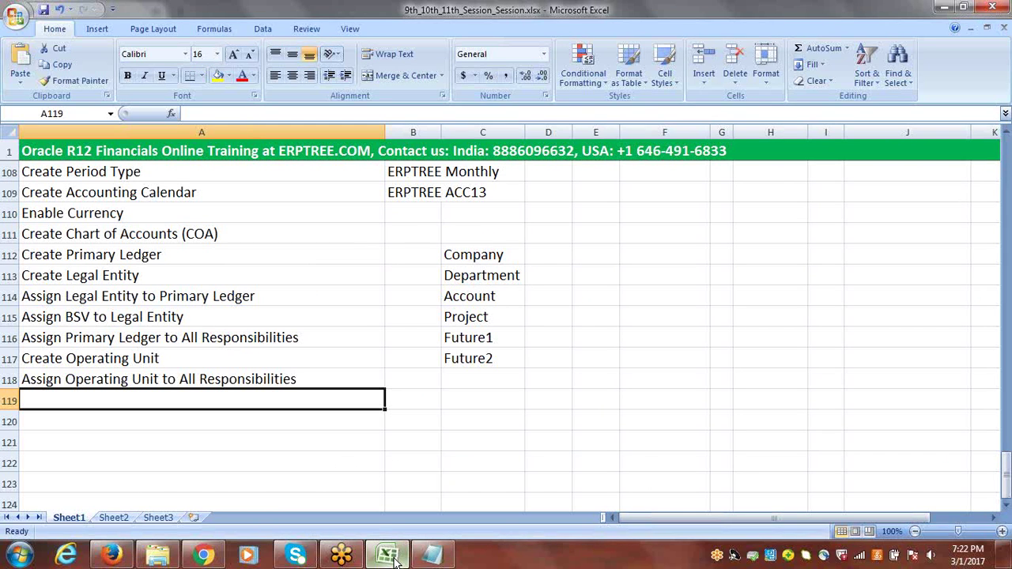
pyautogui.click(396, 557)
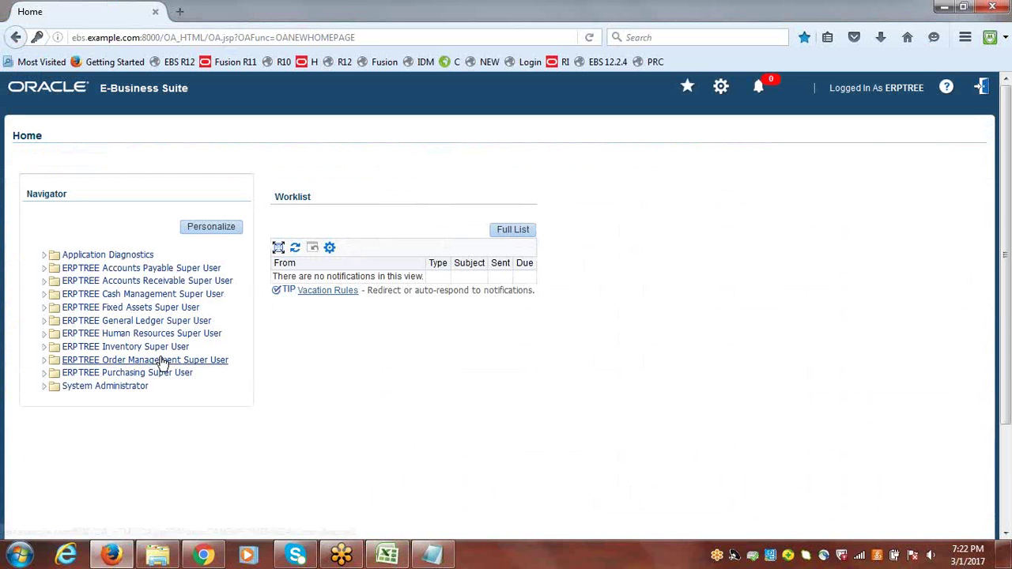
pyautogui.click(44, 335)
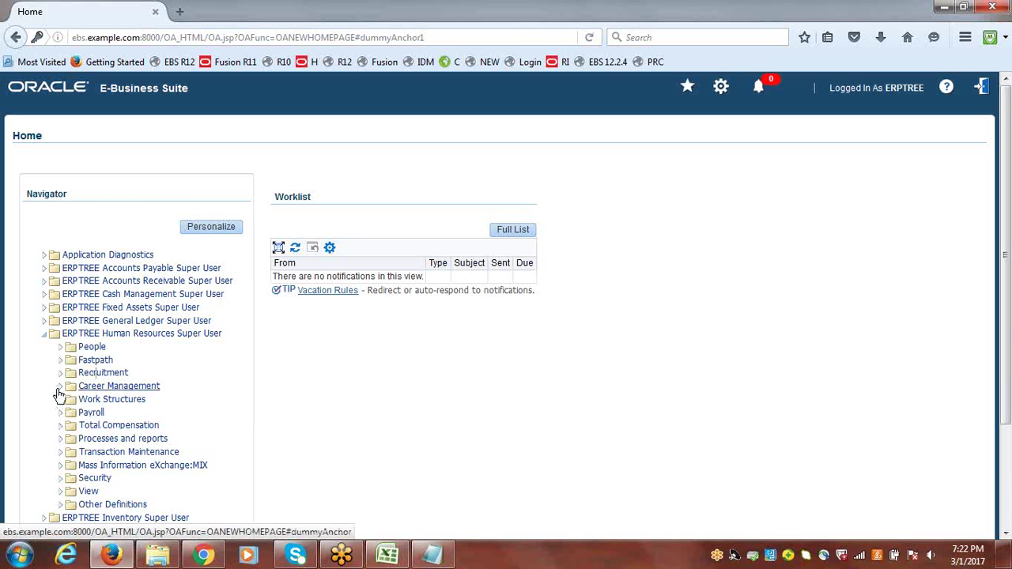
pyautogui.click(62, 351)
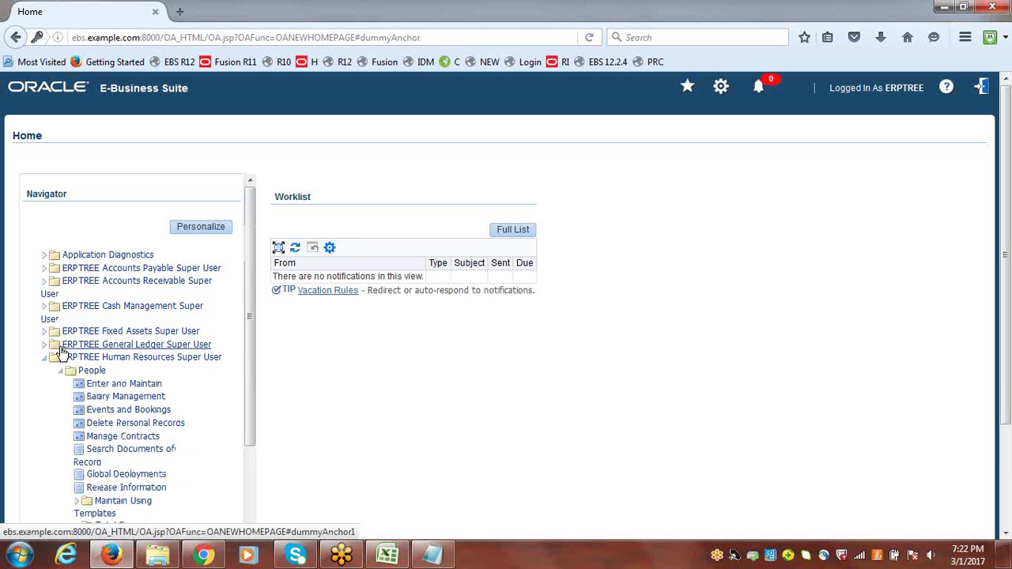
pyautogui.click(124, 384)
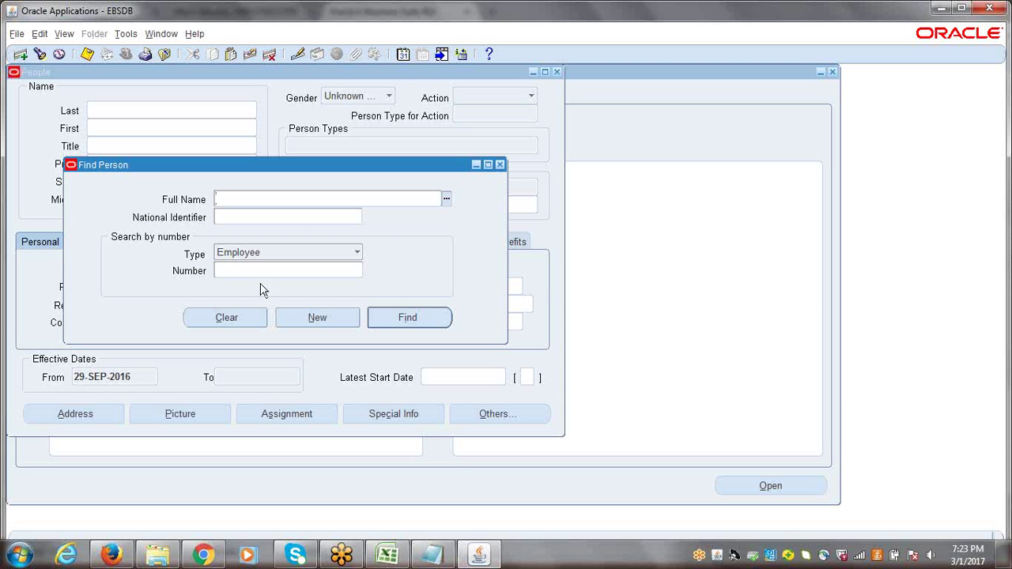
pyautogui.click(500, 165)
# Close the People form, then expand Work Structures to list Location, Organization, Job and Position
pyautogui.click(556, 72)
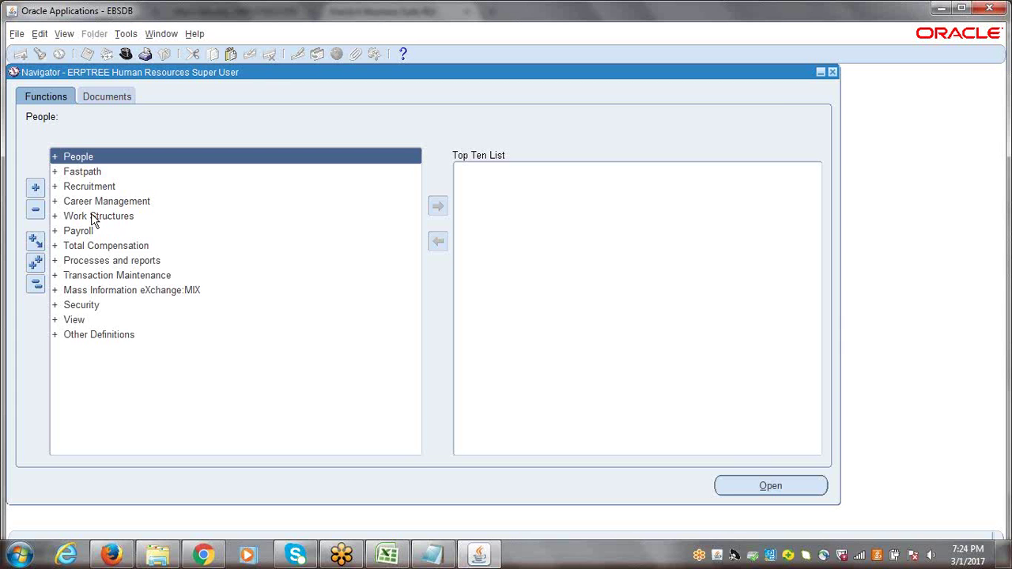
pyautogui.click(93, 217)
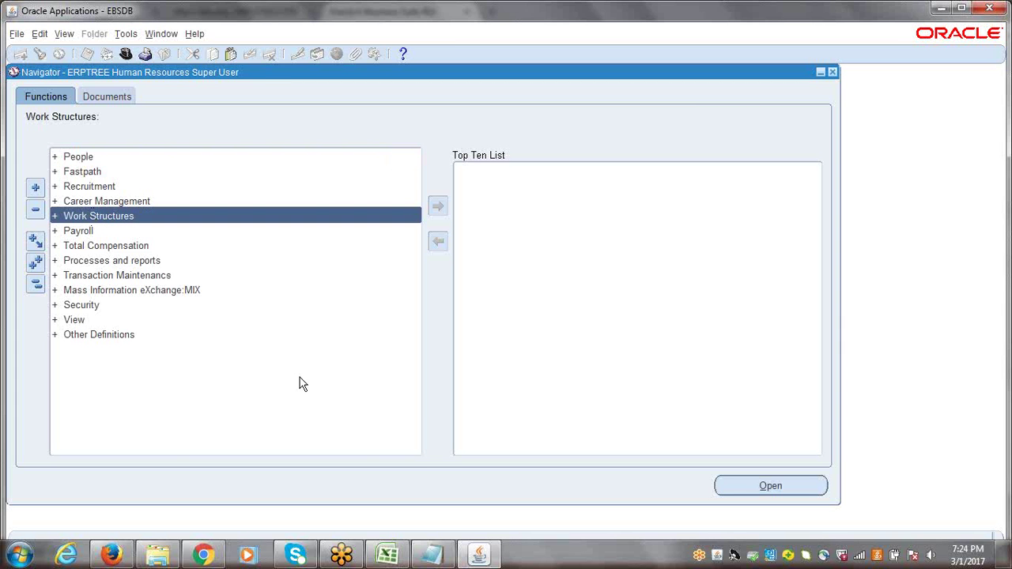
pyautogui.click(388, 556)
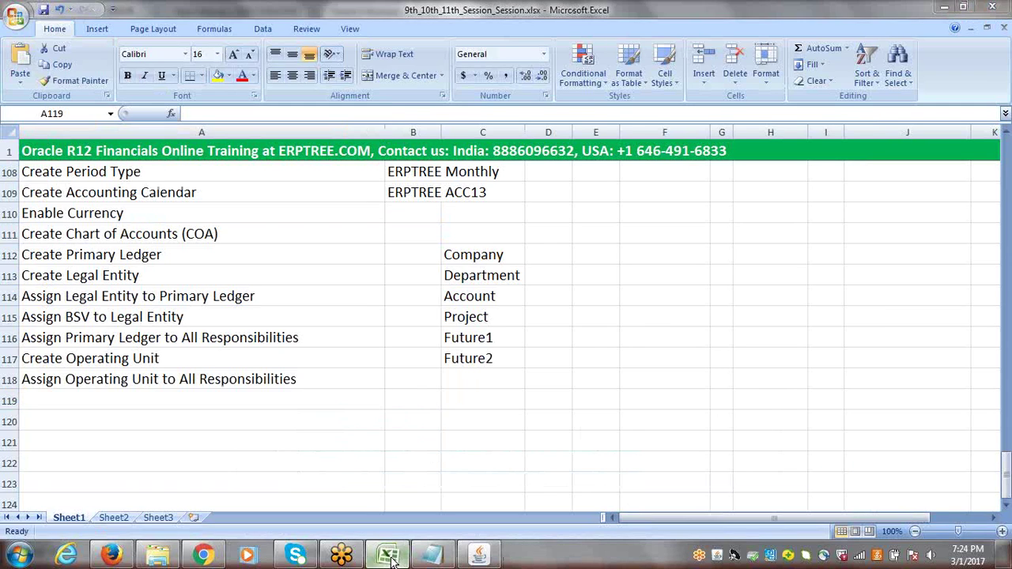
pyautogui.click(389, 556)
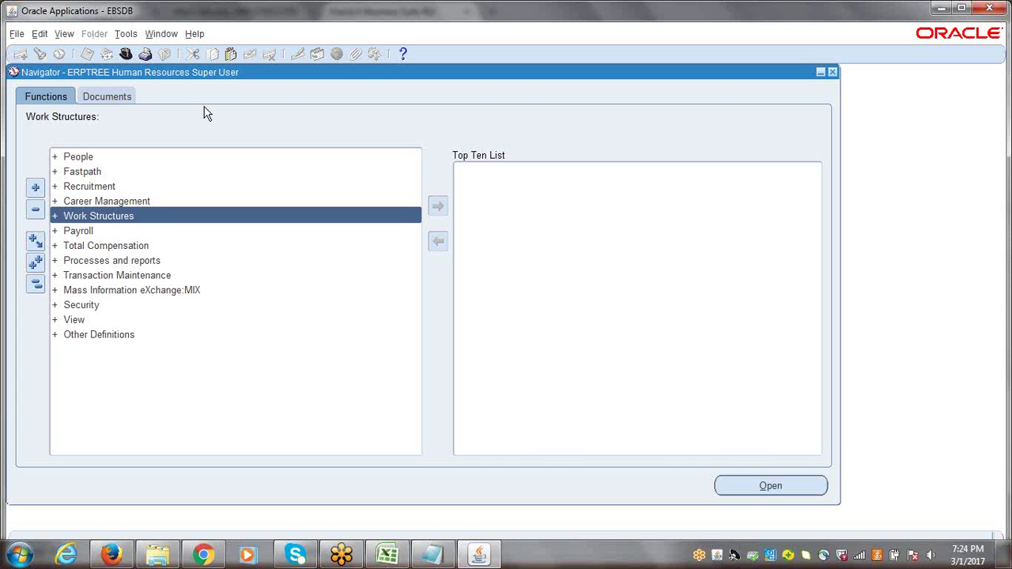
pyautogui.press('Return')
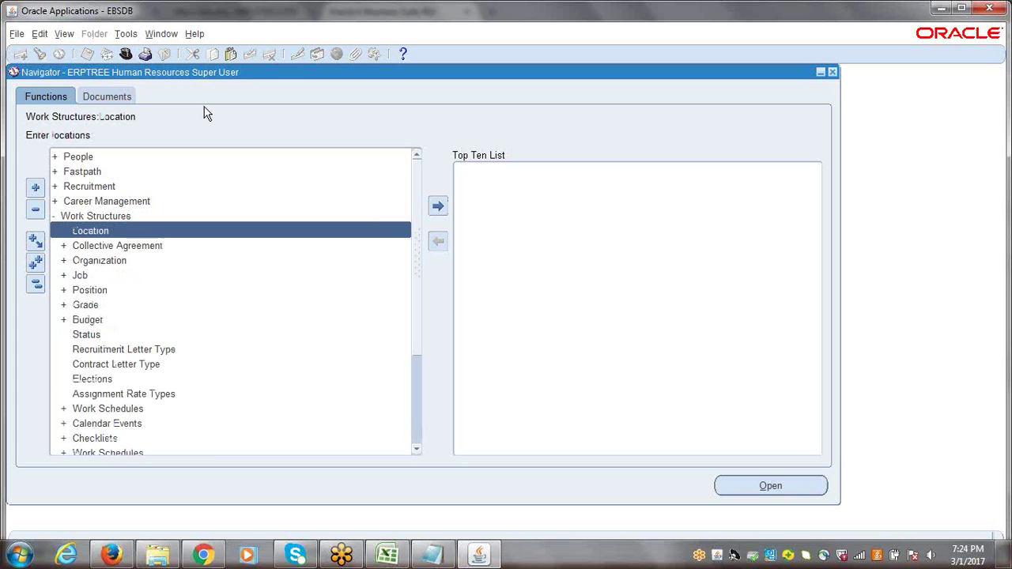
# Open Work Structures > Organization > Description, bringing up the Find Organization search
pyautogui.press('Down')
pyautogui.press('Down')
pyautogui.press('Return')
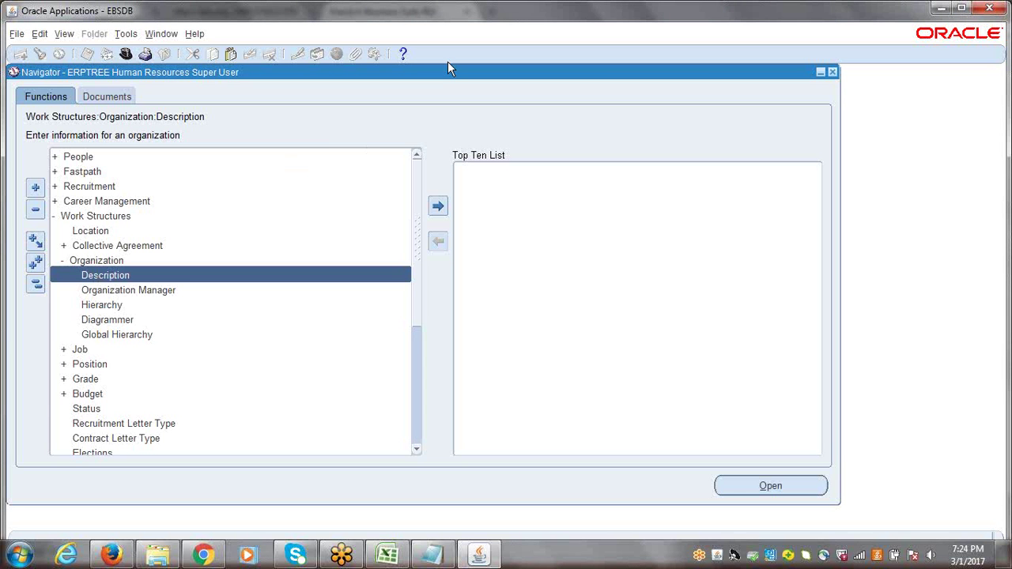
pyautogui.press('Return')
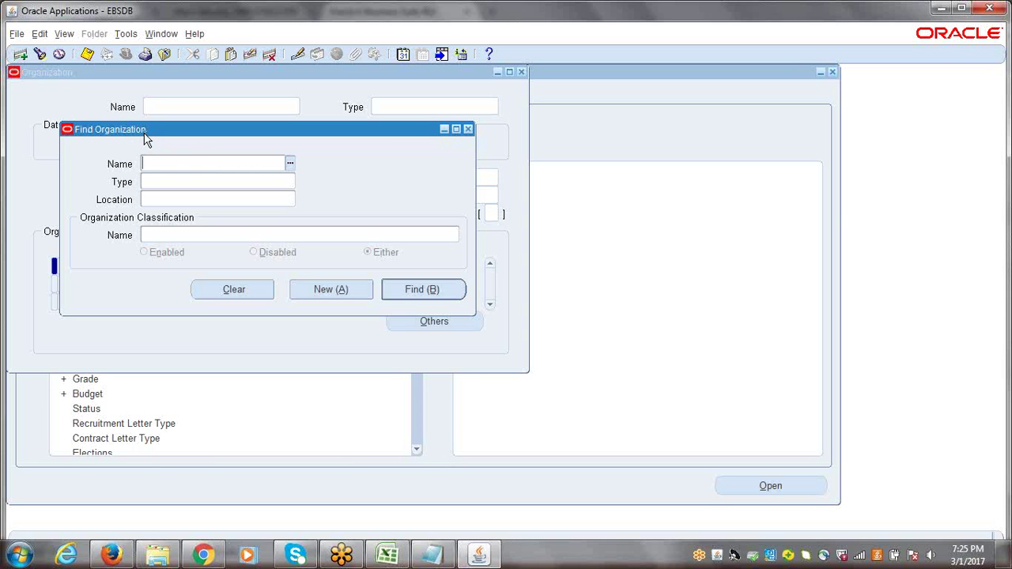
# Start a new organization named 'ERPTREE Hyderabad Operating Unit' and check the name's spelling
pyautogui.click(330, 289)
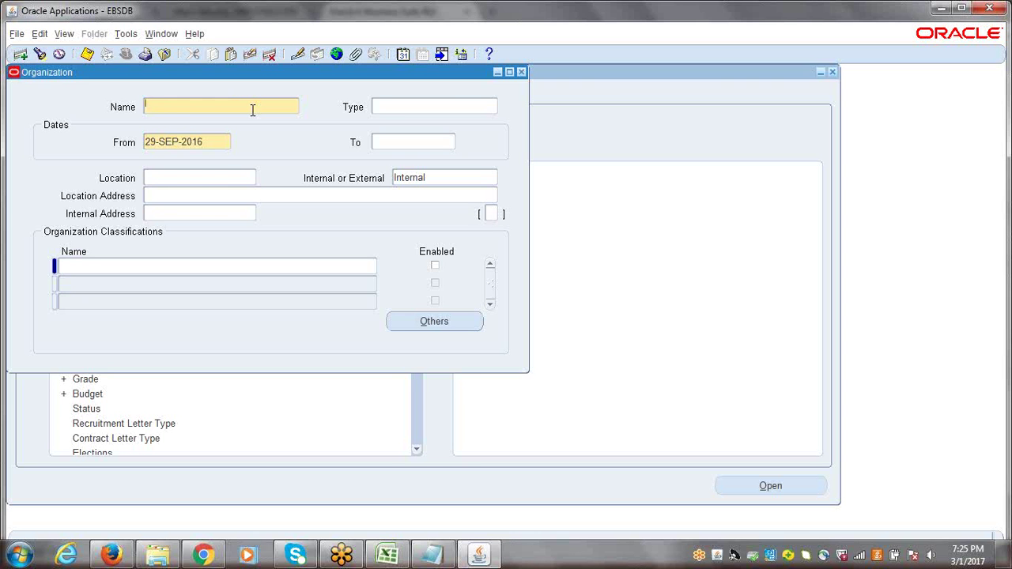
pyautogui.write('ERPTREE Hyderaba')
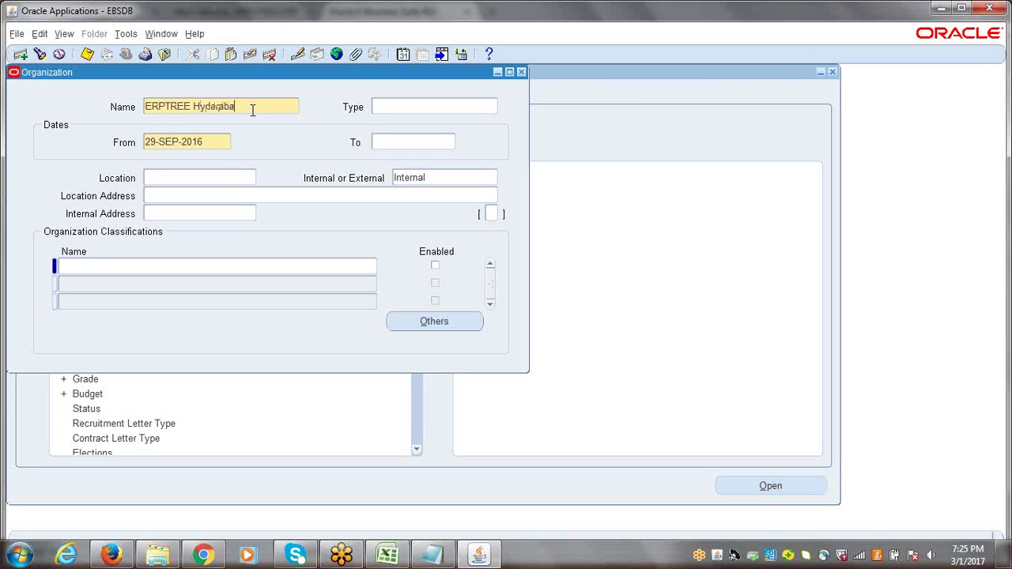
pyautogui.write('d Orerating Unit')
pyautogui.press('Tab')
pyautogui.click(226, 108)
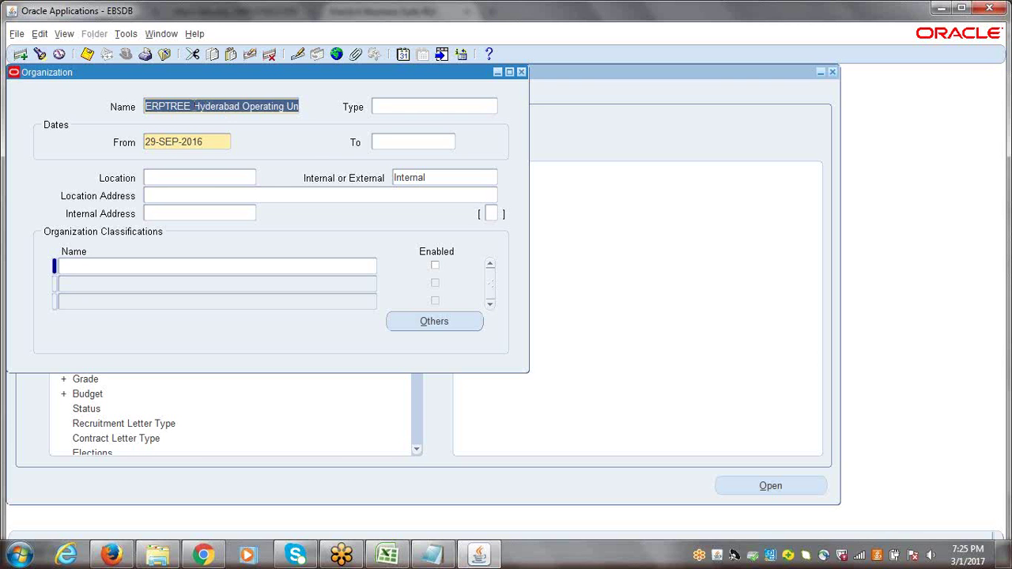
pyautogui.click(195, 106)
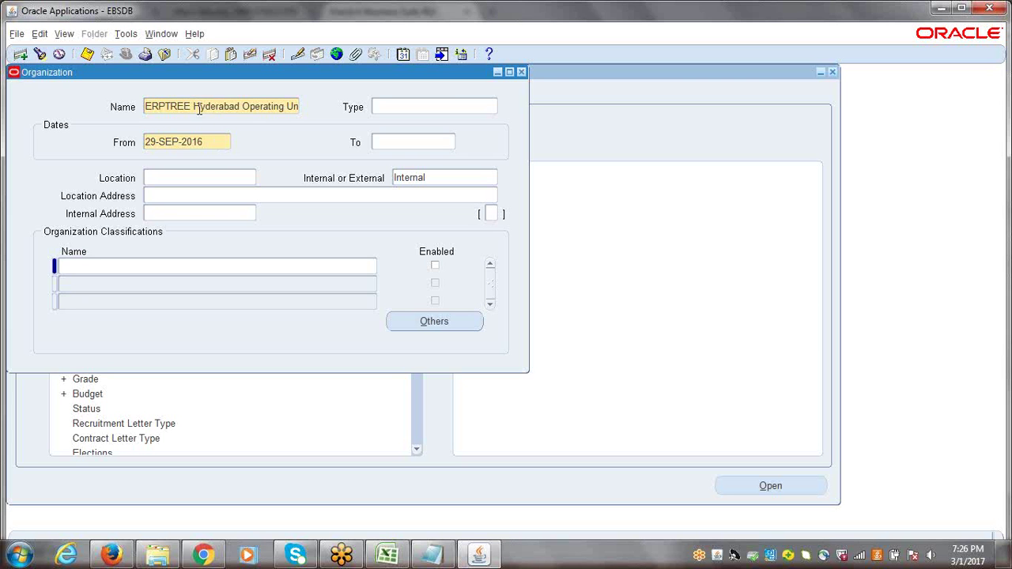
pyautogui.moveTo(193, 106); pyautogui.dragTo(241, 106)
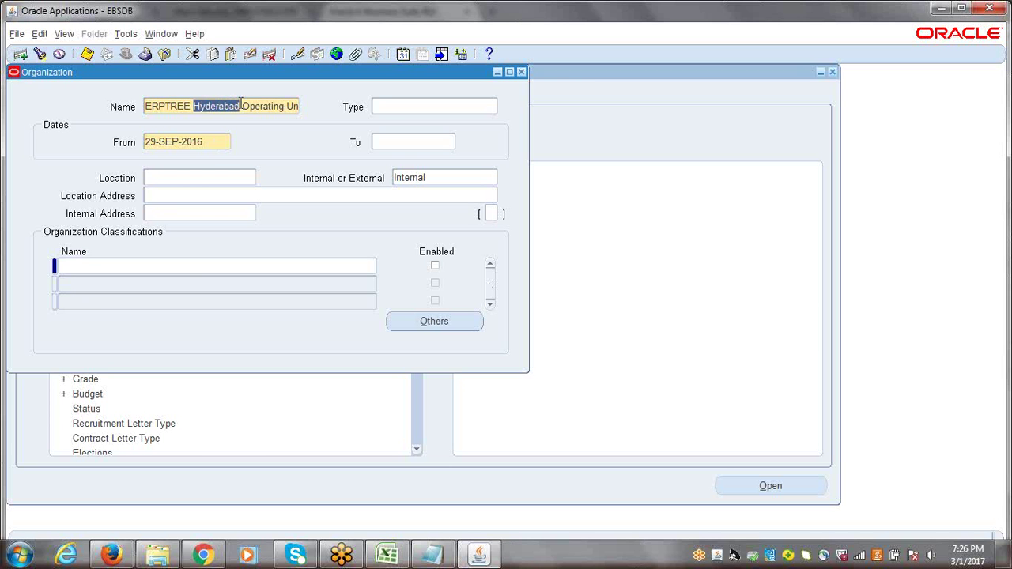
pyautogui.click(242, 106)
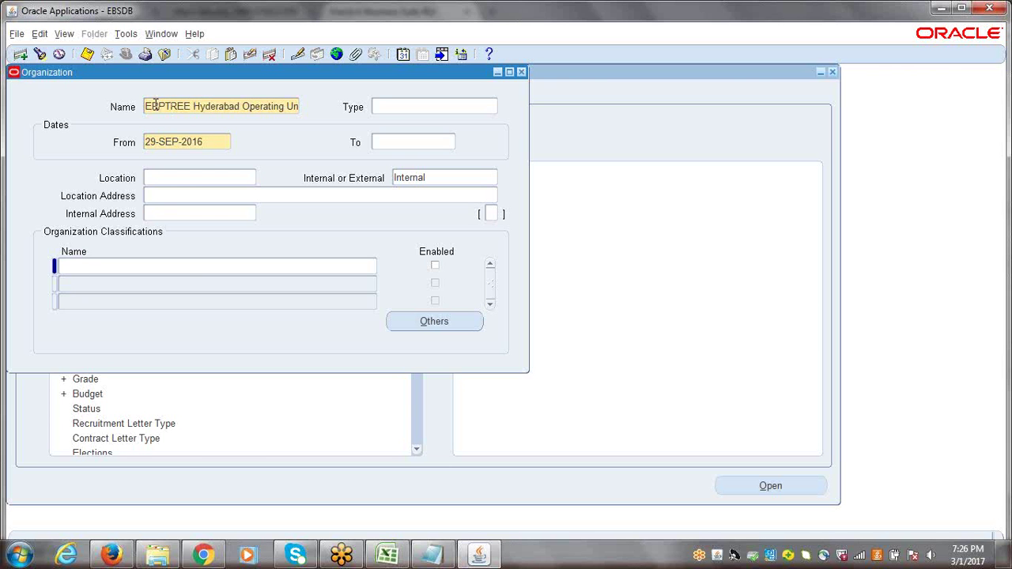
pyautogui.click(218, 183)
# Set the organization's location to Hyderabad so its address fills in, then recheck the name
pyautogui.write('hyderabad')
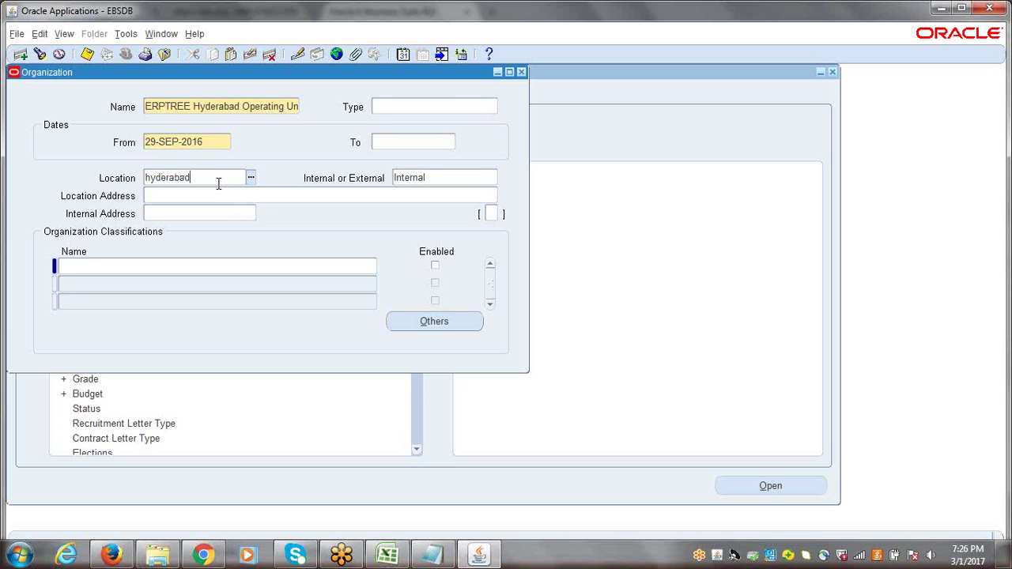
pyautogui.click(241, 197)
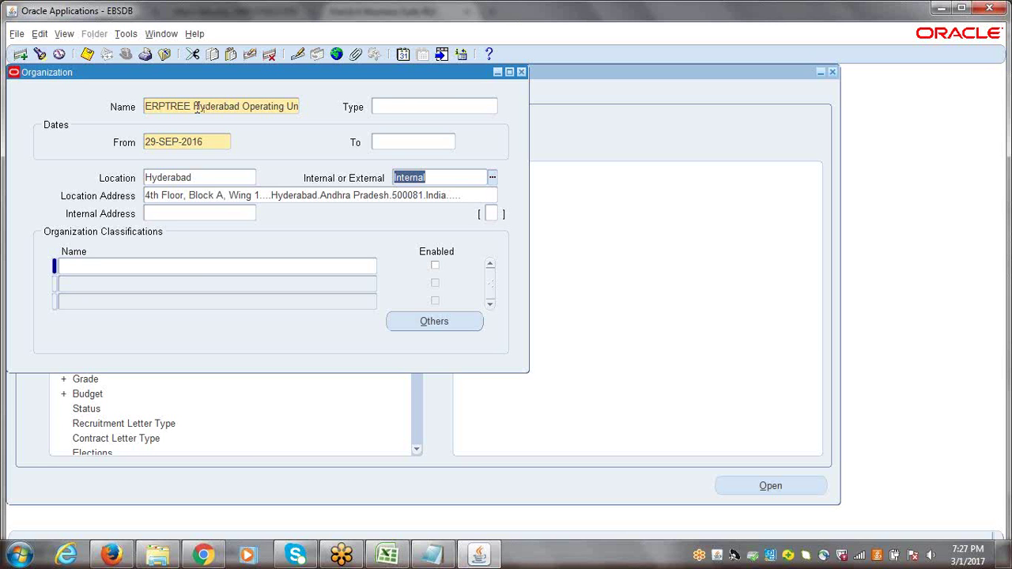
pyautogui.click(195, 107)
pyautogui.doubleClick(195, 107)
pyautogui.moveTo(183, 106); pyautogui.dragTo(319, 115)
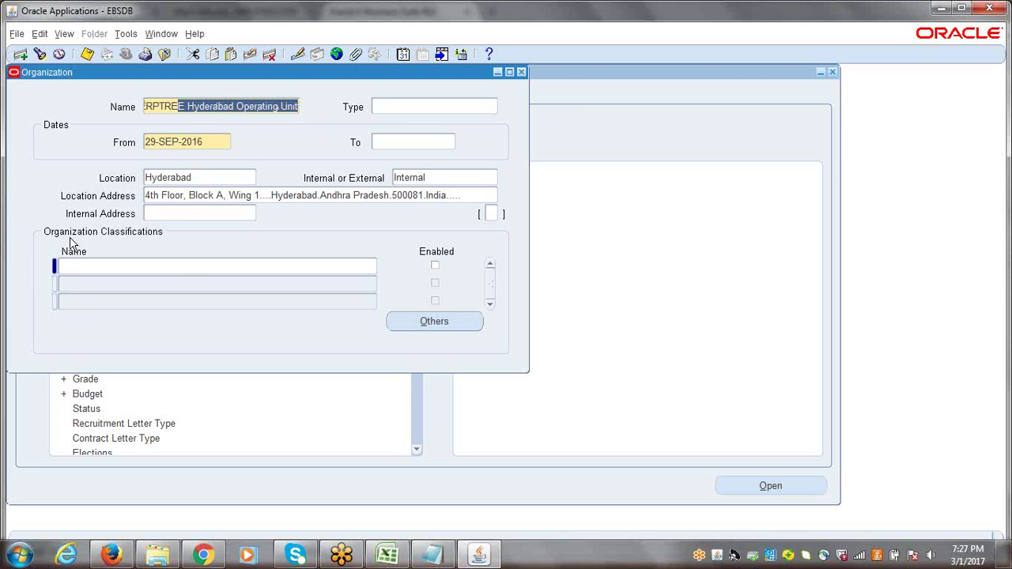
pyautogui.click(226, 94)
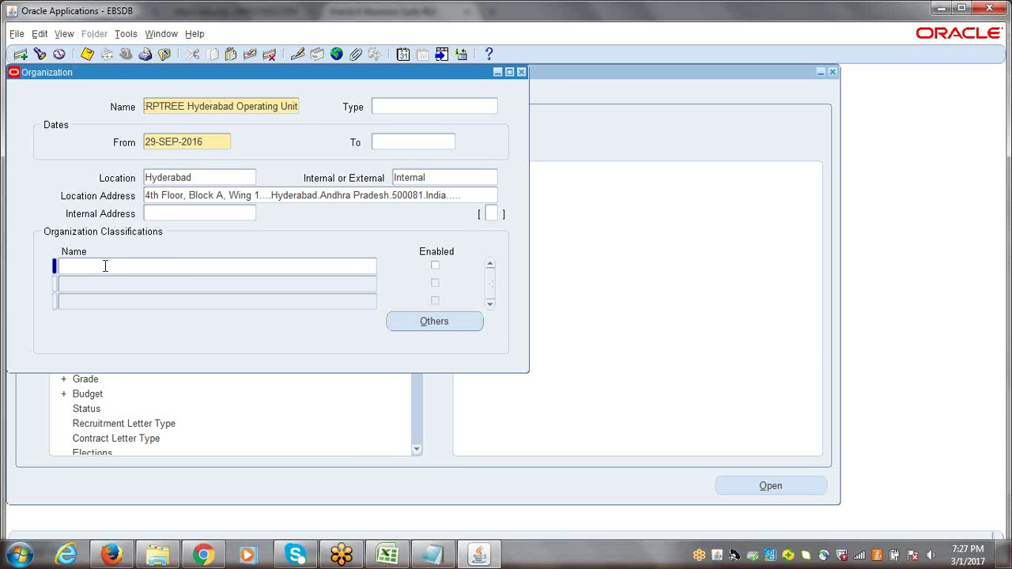
# Dismiss the APP-PER-50024 must-save-first error and move to the Classifications Name field
pyautogui.click(105, 266)
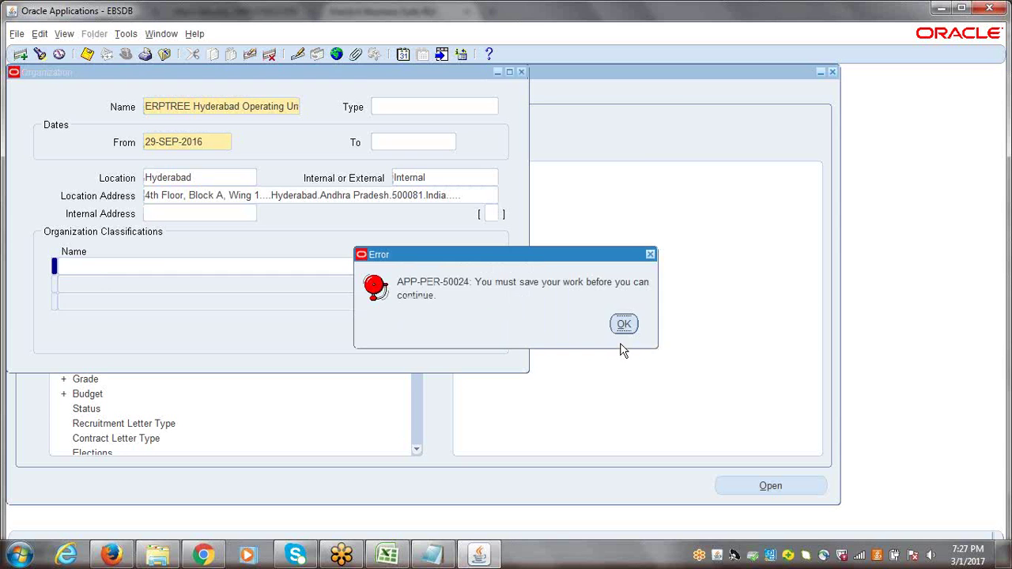
pyautogui.click(624, 324)
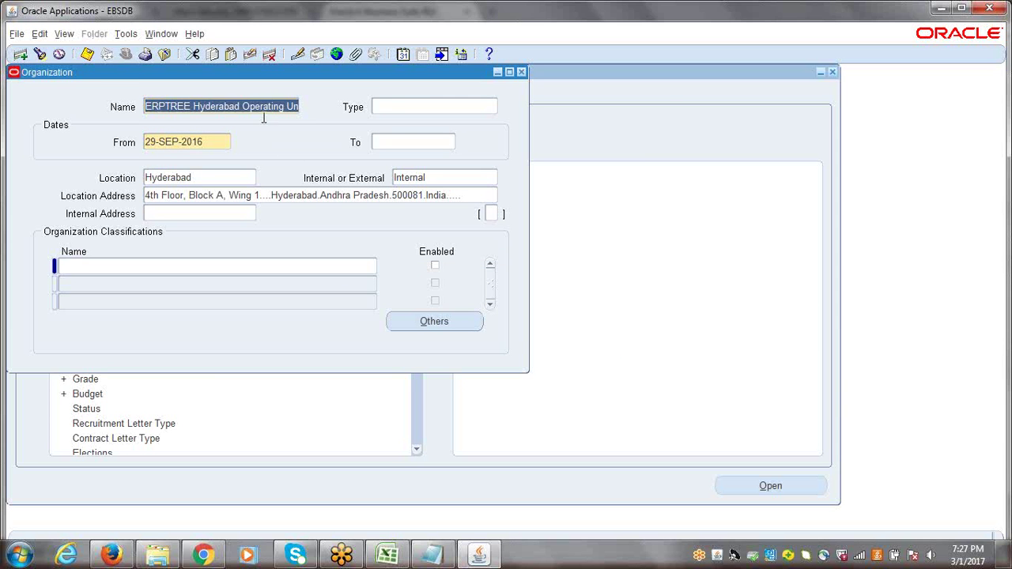
pyautogui.click(231, 180)
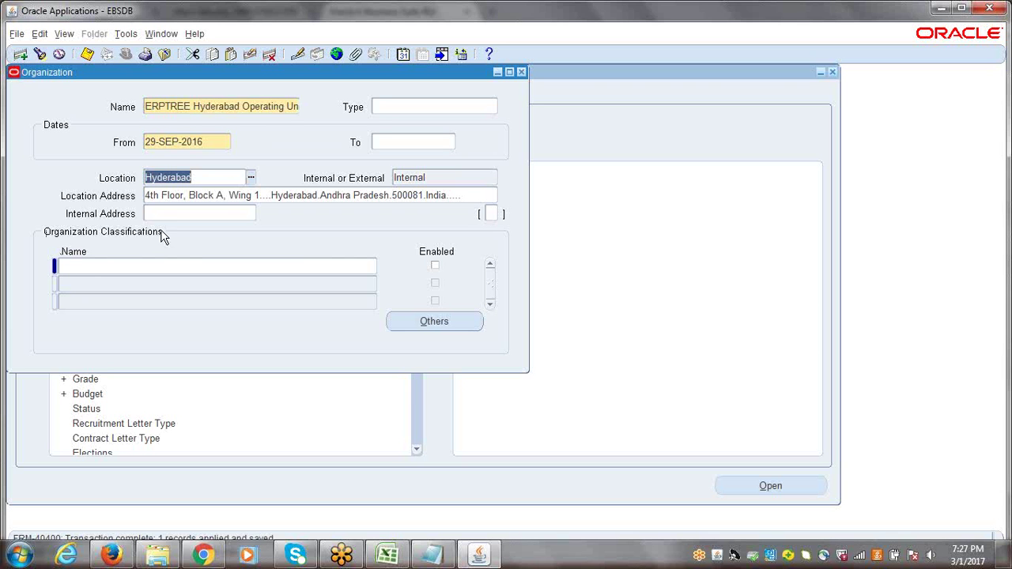
pyautogui.click(80, 268)
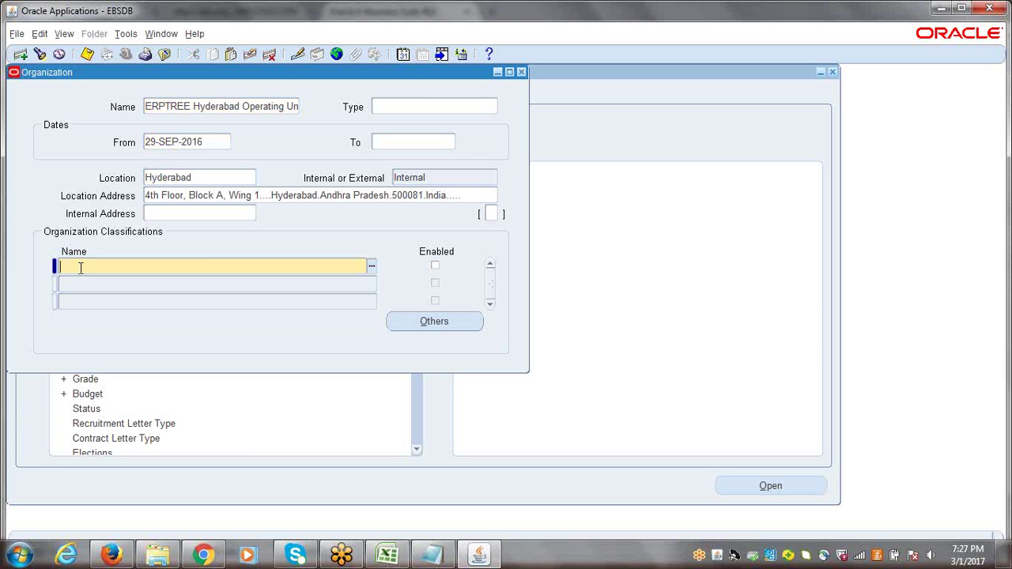
# Add an enabled 'Operating Unit' classification to the Hyderabad organization and save it
pyautogui.write('Operating Unit')
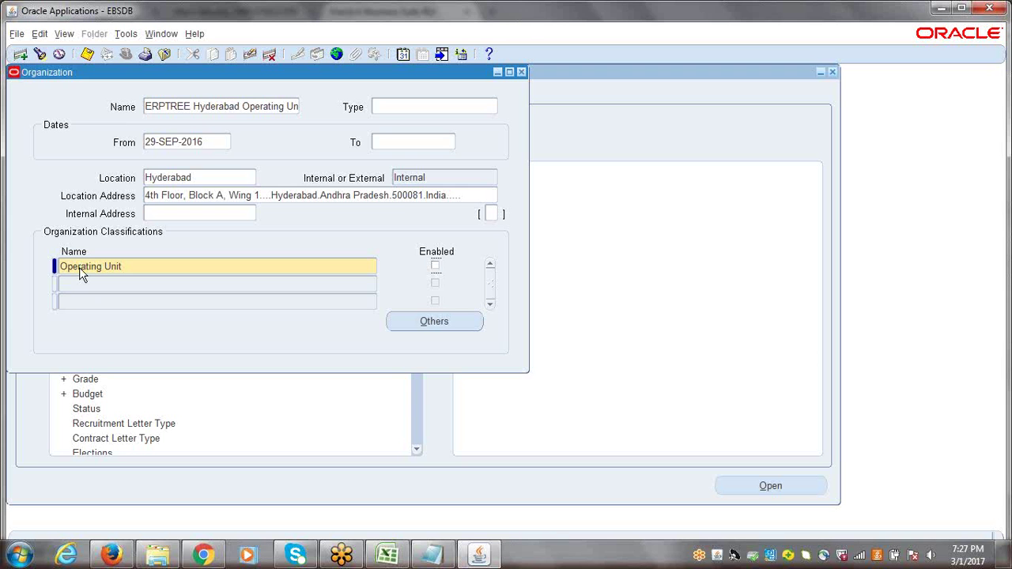
pyautogui.click(435, 267)
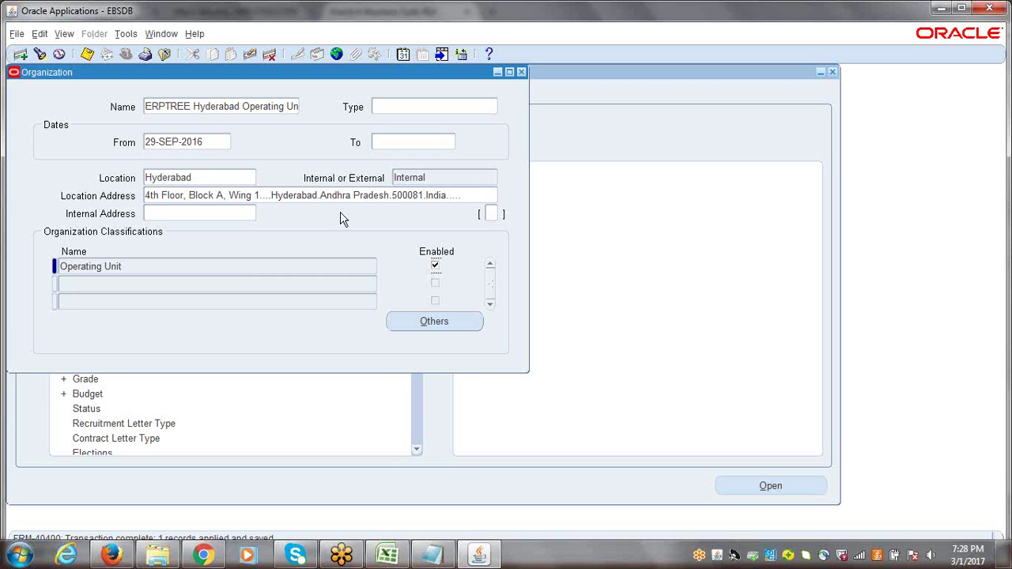
pyautogui.click(781, 27)
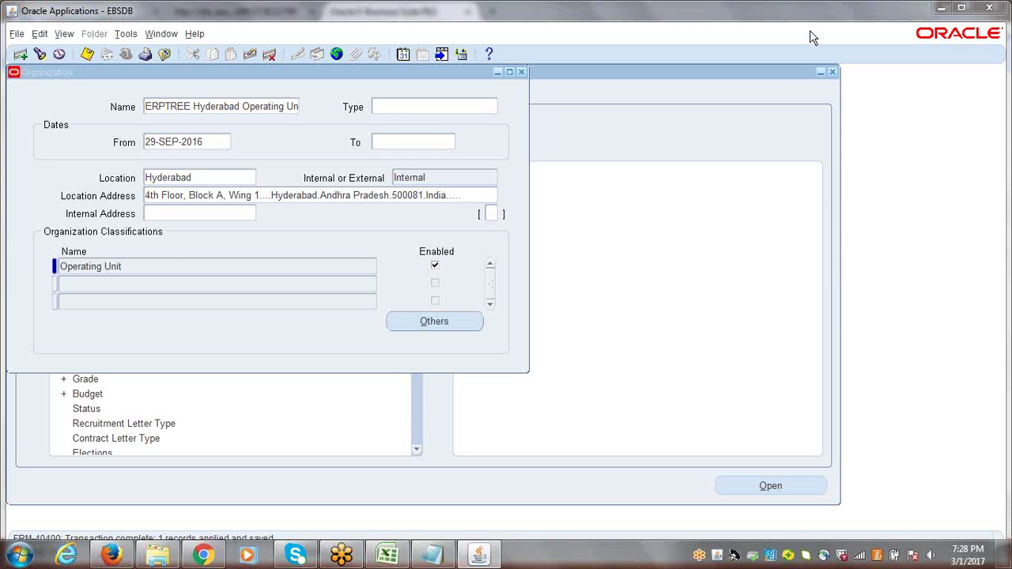
pyautogui.click(151, 260)
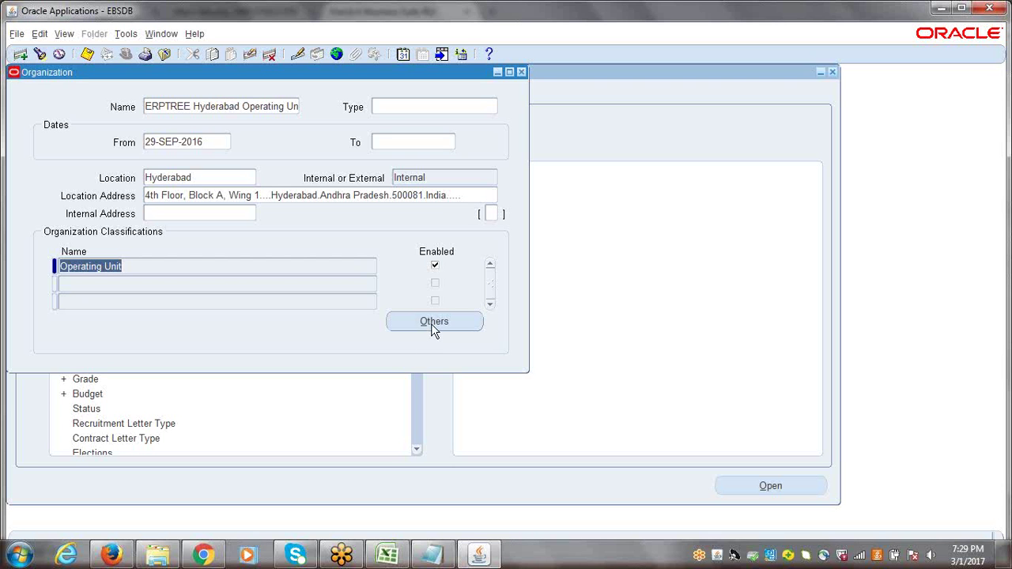
# Select the Operating Unit classification row and list its additional information types with Others
pyautogui.click(140, 265)
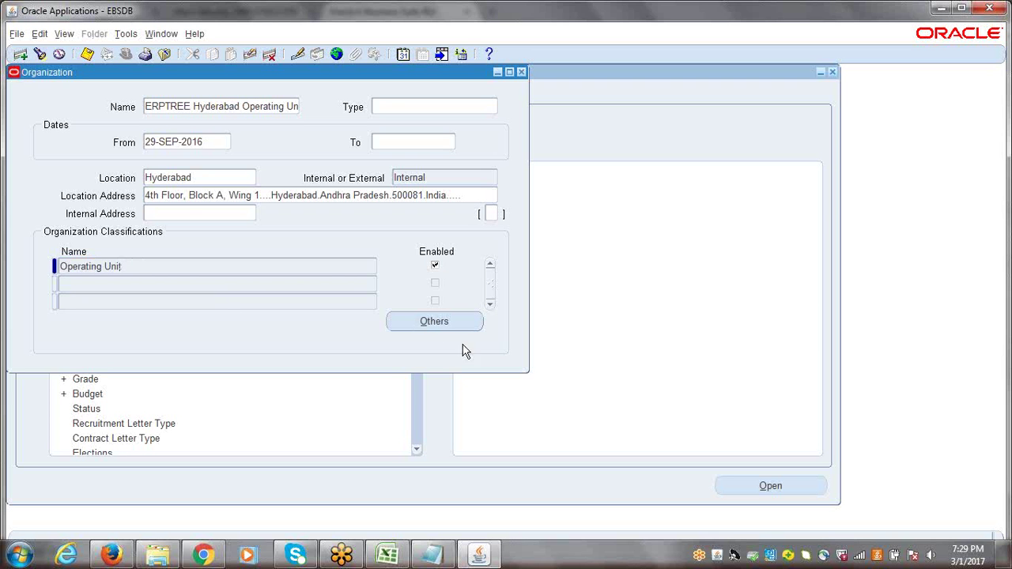
pyautogui.click(427, 323)
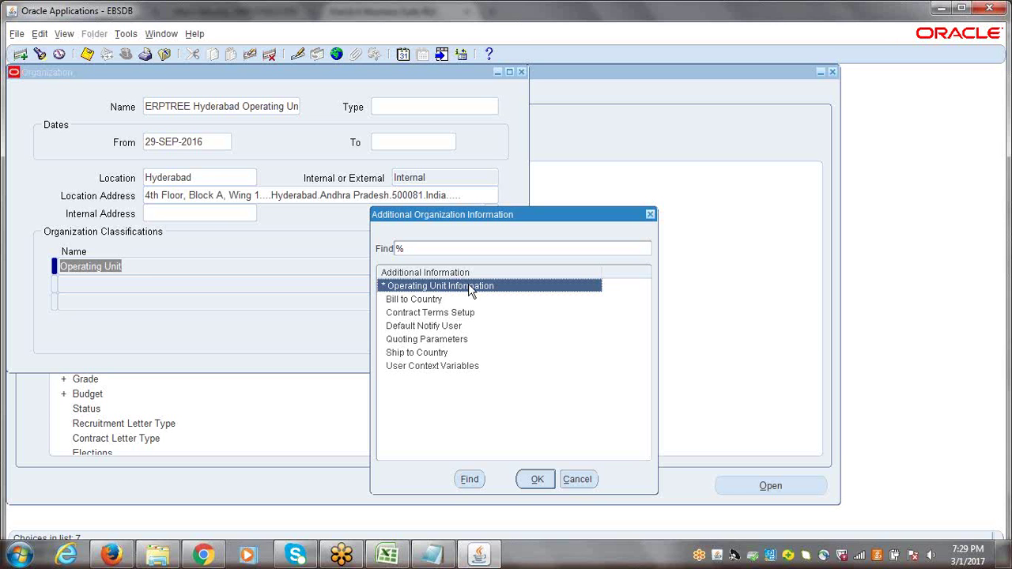
# Choose Operating Unit Information for the Hyderabad organization and open its detail fields
pyautogui.click(536, 479)
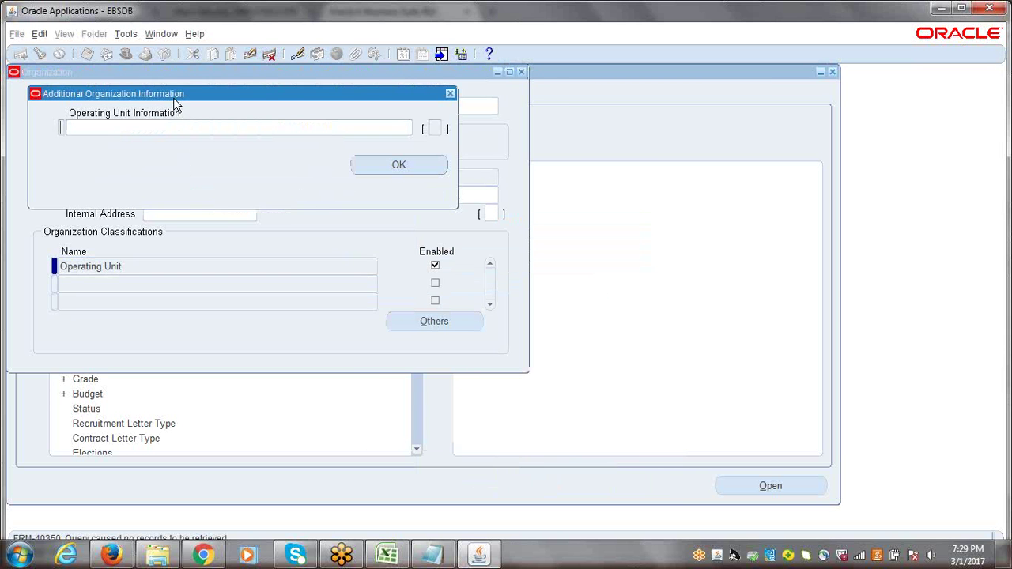
pyautogui.moveTo(170, 93); pyautogui.dragTo(260, 106)
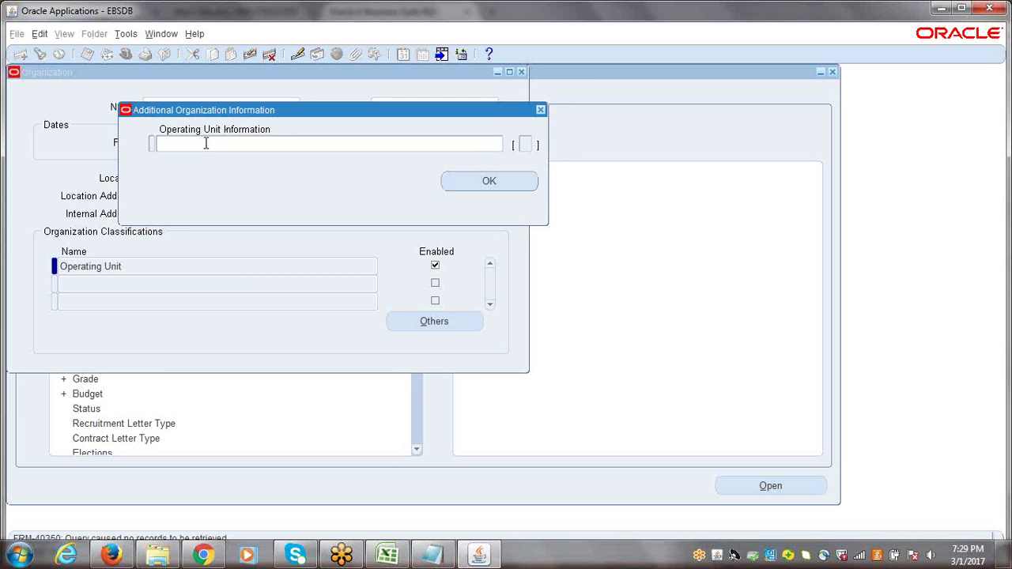
pyautogui.click(206, 144)
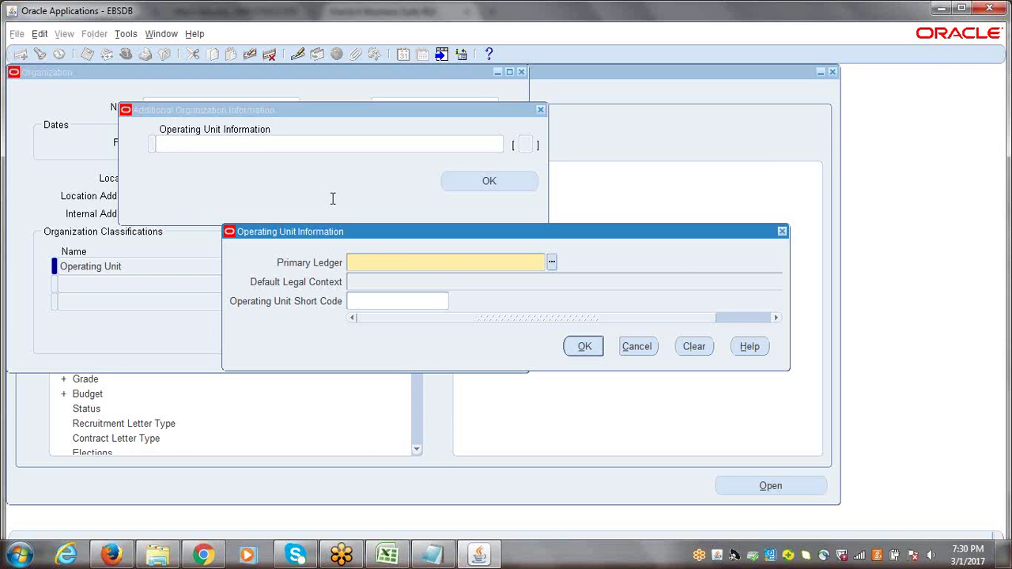
# Set Primary Ledger to ERPTREE Ind1220(INR) by entering ERPTREE
pyautogui.write('ERPTREE')
pyautogui.press('Tab')
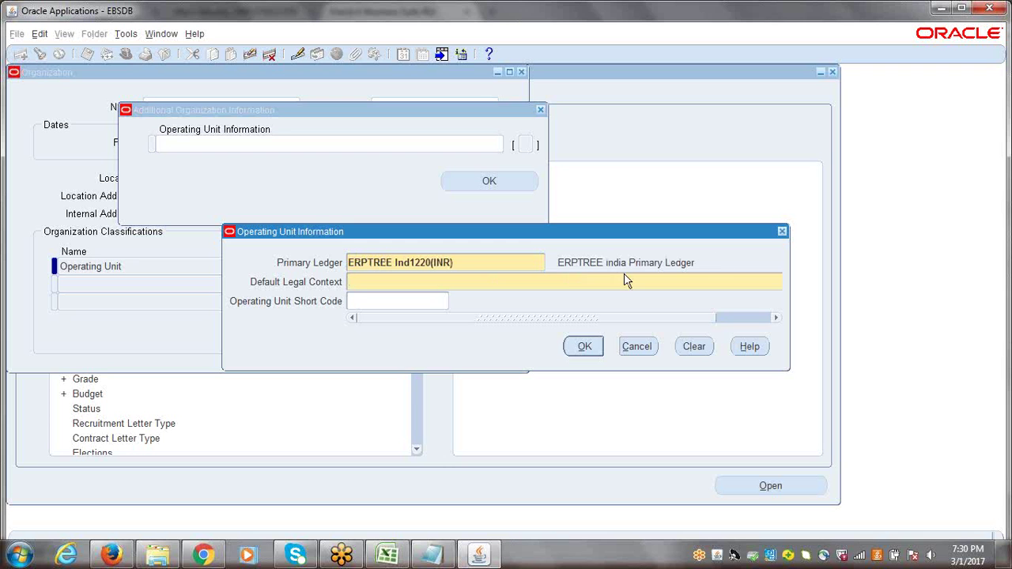
pyautogui.click(471, 263)
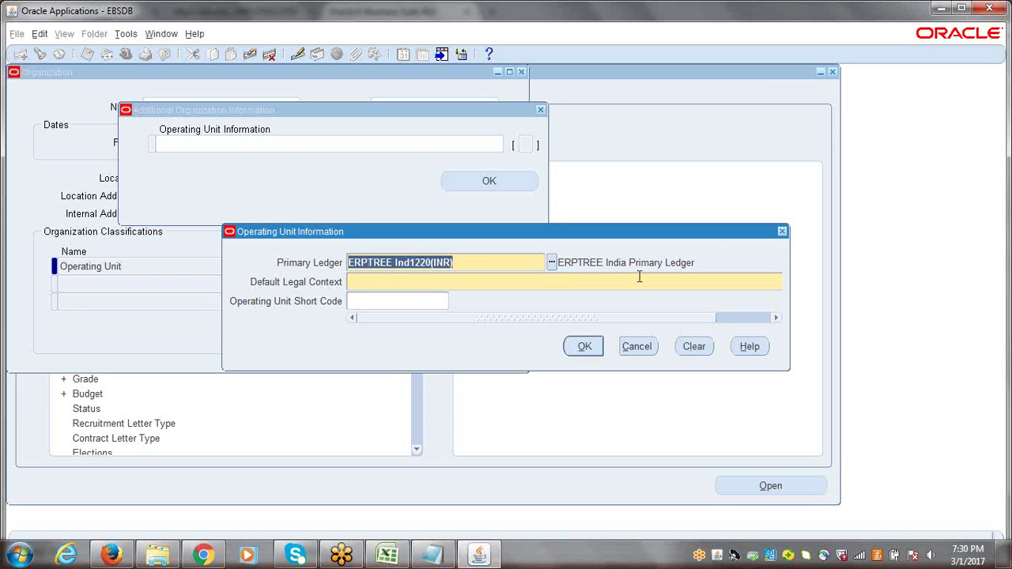
pyautogui.click(414, 266)
pyautogui.moveTo(411, 266); pyautogui.dragTo(435, 264)
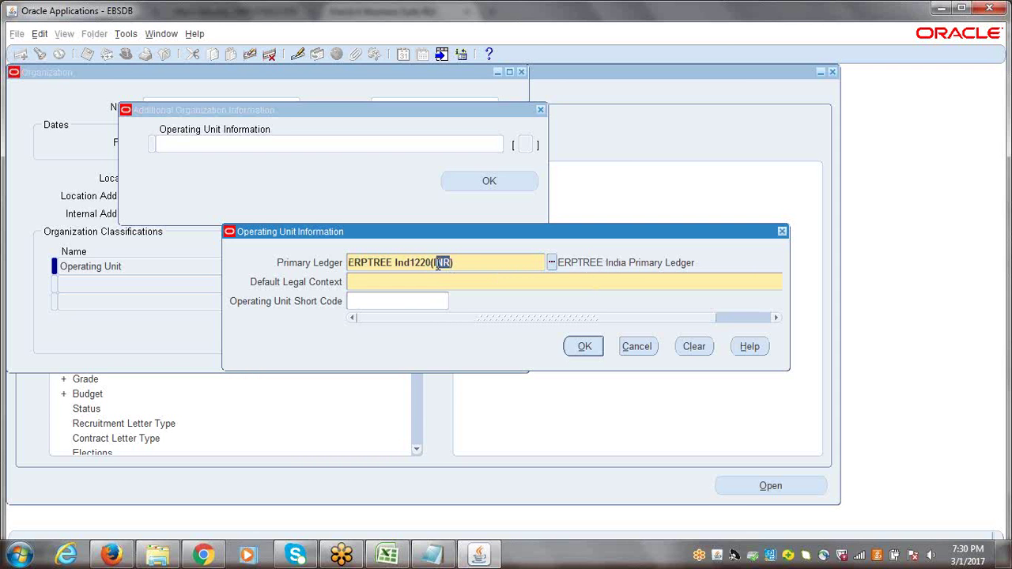
# Set Default Legal Context to ERPIndia Legal Entity by entering ERPTREE
pyautogui.click(382, 285)
pyautogui.write('ERPTREE')
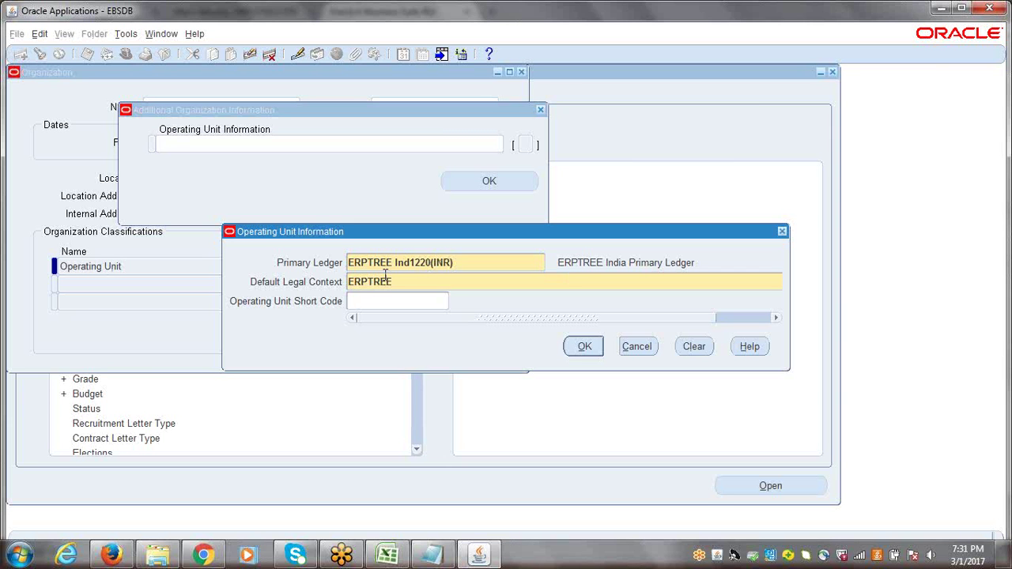
pyautogui.press('Tab')
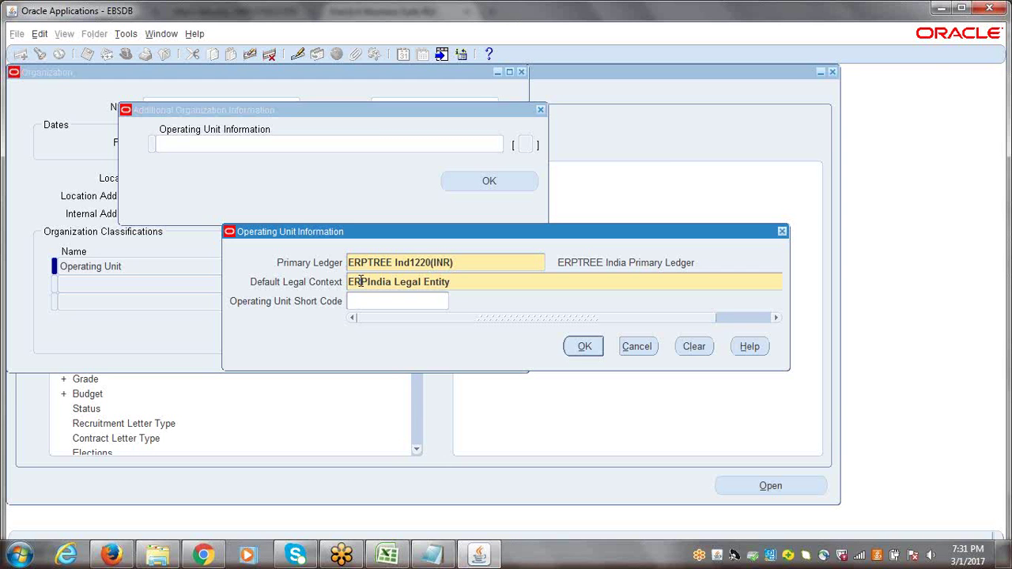
pyautogui.click(354, 283)
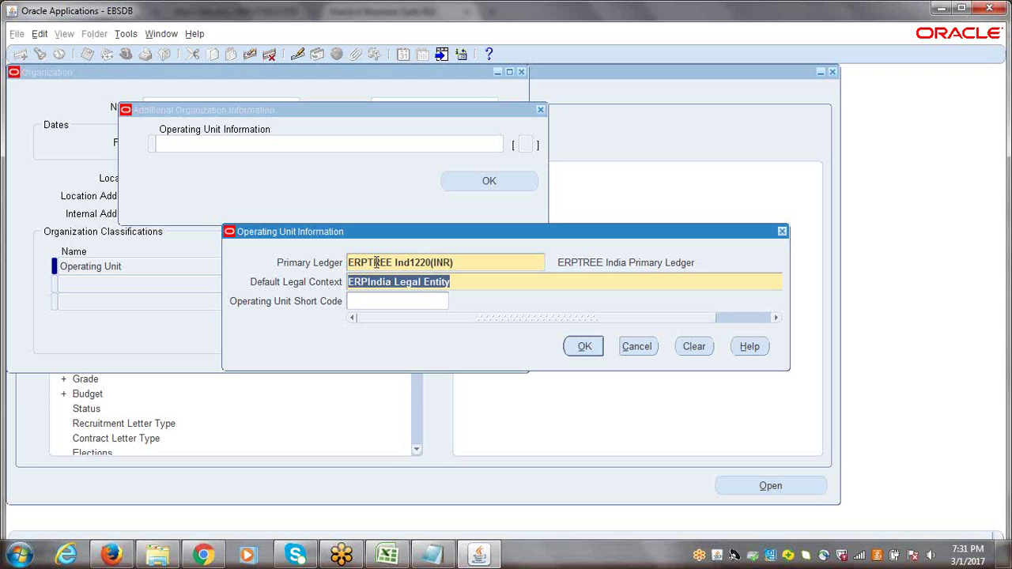
pyautogui.click(464, 284)
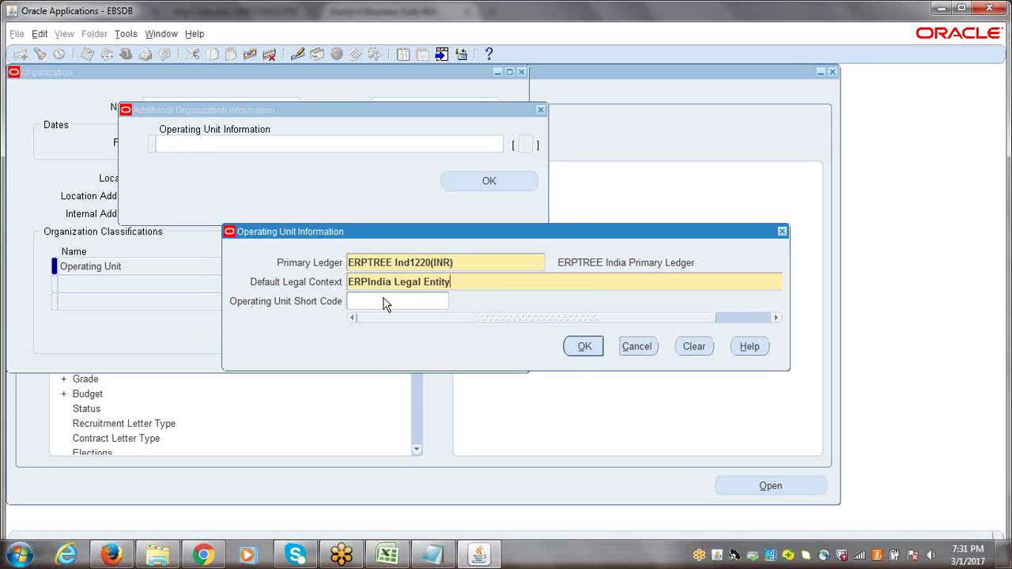
# Confirm the ledger and legal context values and save the Hyderabad organization record
pyautogui.click(584, 348)
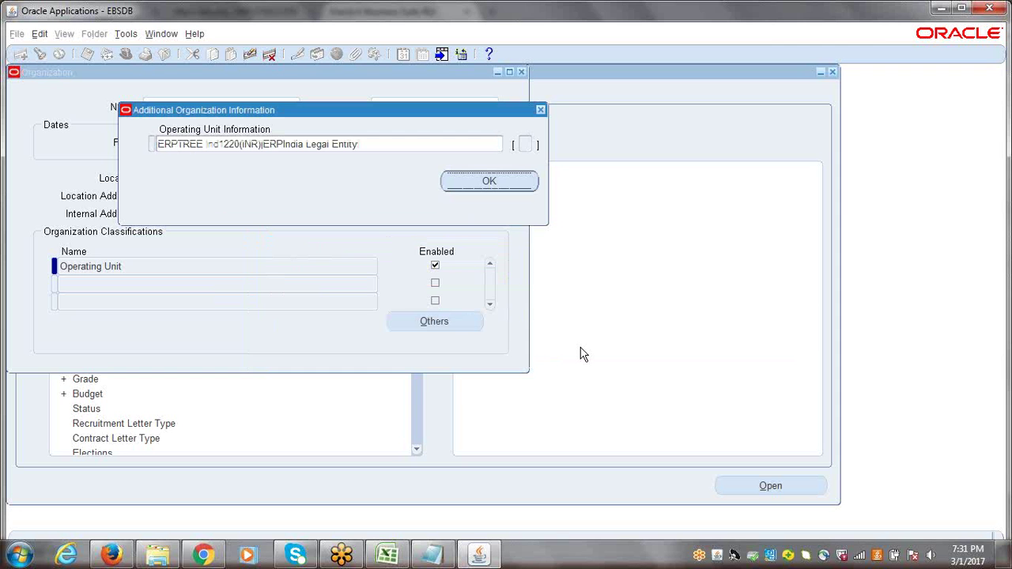
pyautogui.click(487, 183)
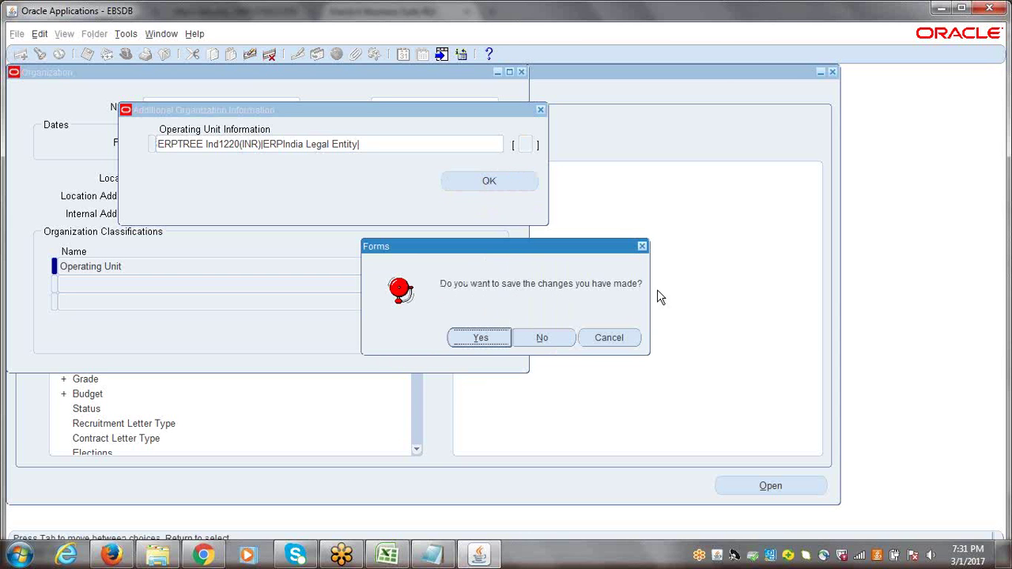
pyautogui.click(482, 338)
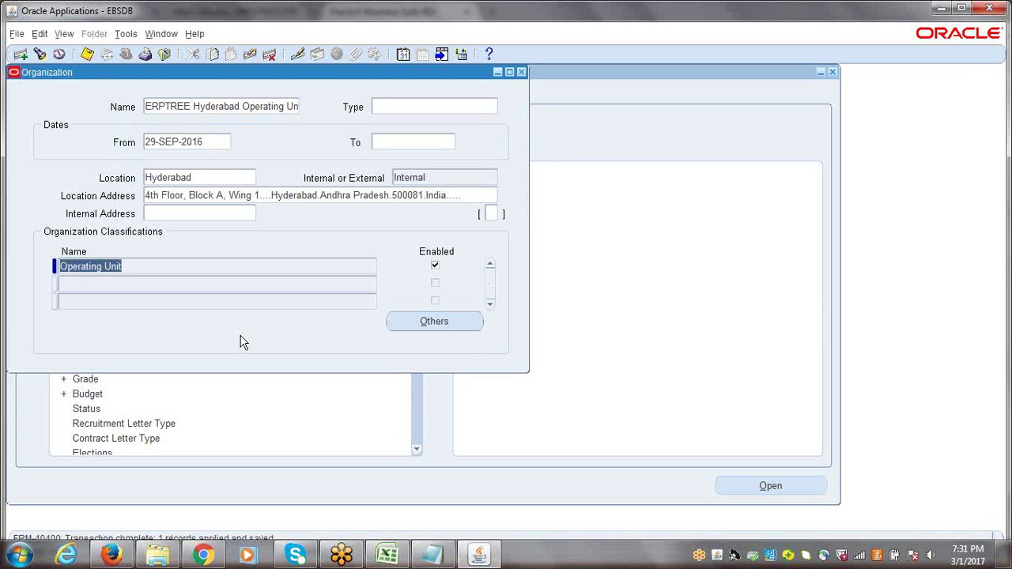
pyautogui.click(89, 55)
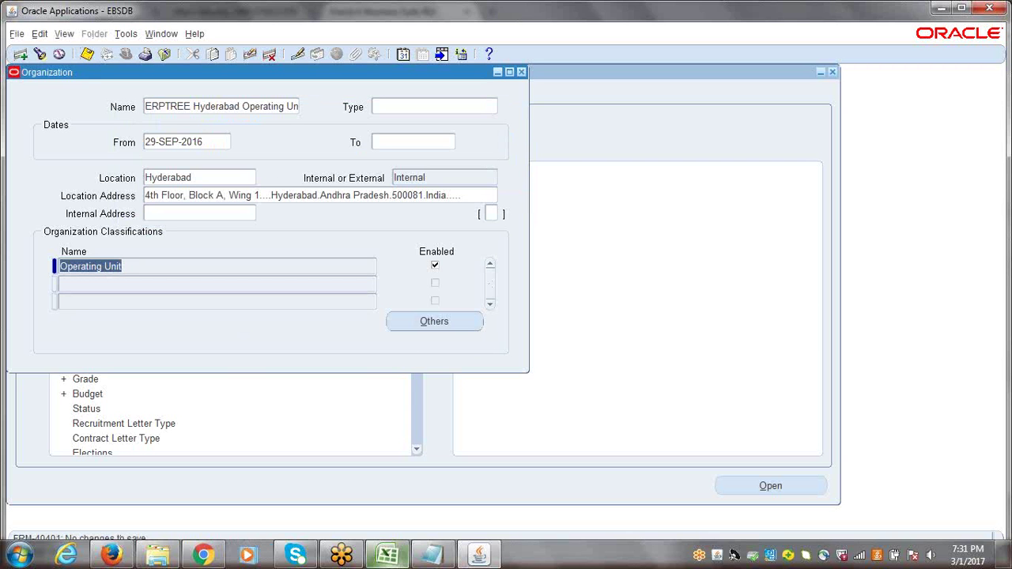
pyautogui.click(388, 558)
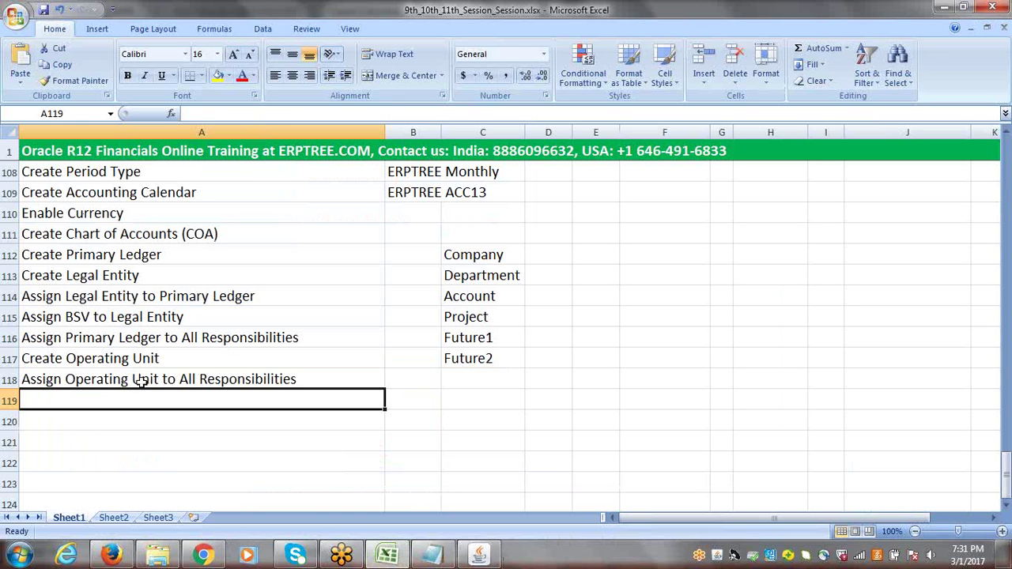
pyautogui.click(139, 381)
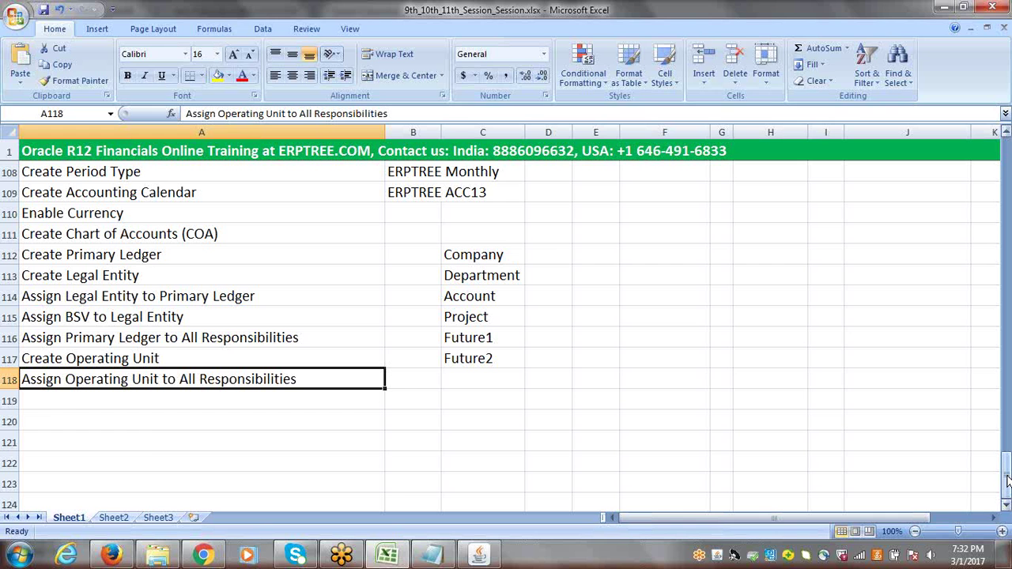
pyautogui.click(479, 557)
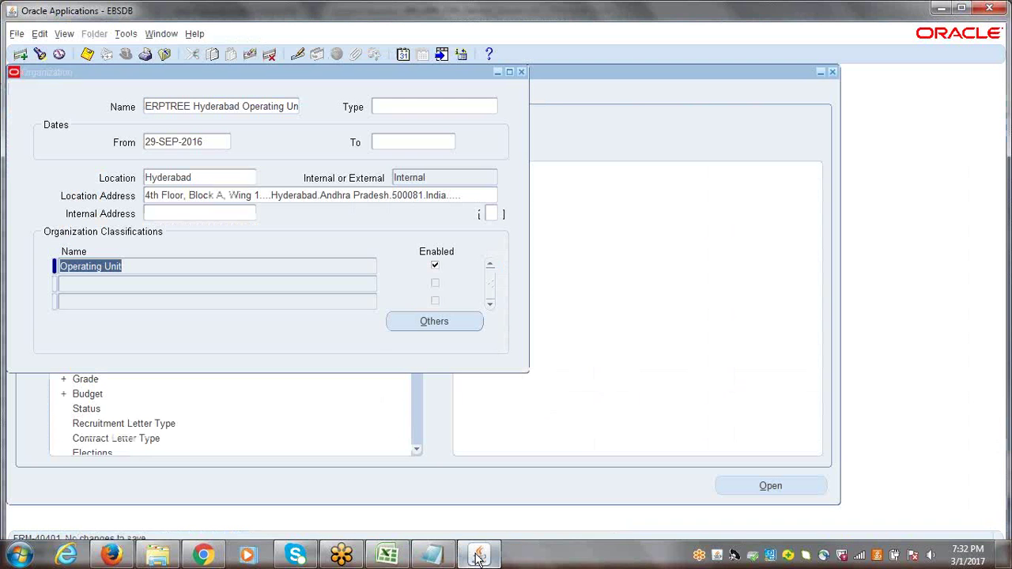
# Check the location address, clear Location, and pick AD1-Vision A&D Final Assy Plant 1
pyautogui.click(203, 177)
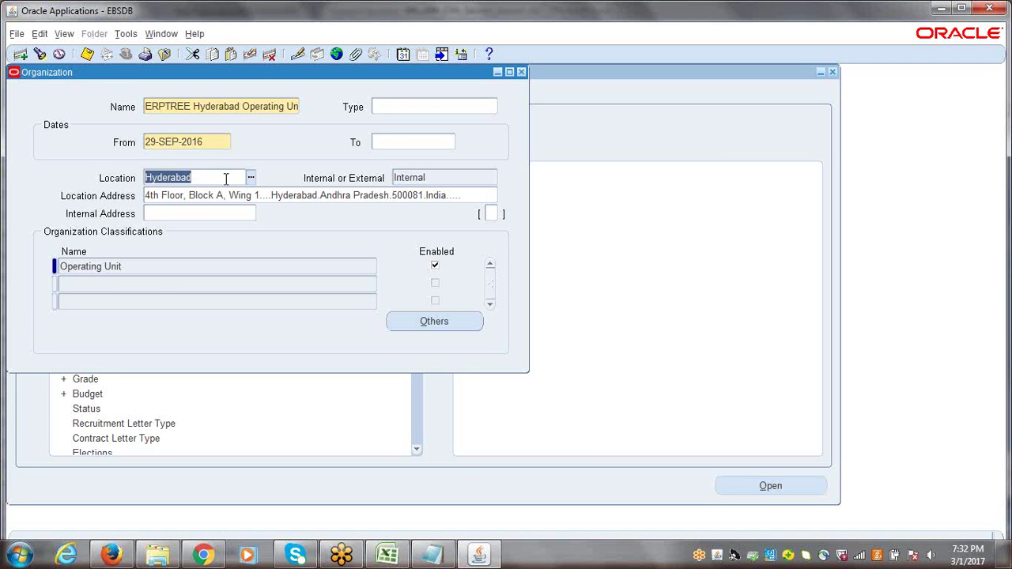
pyautogui.click(181, 195)
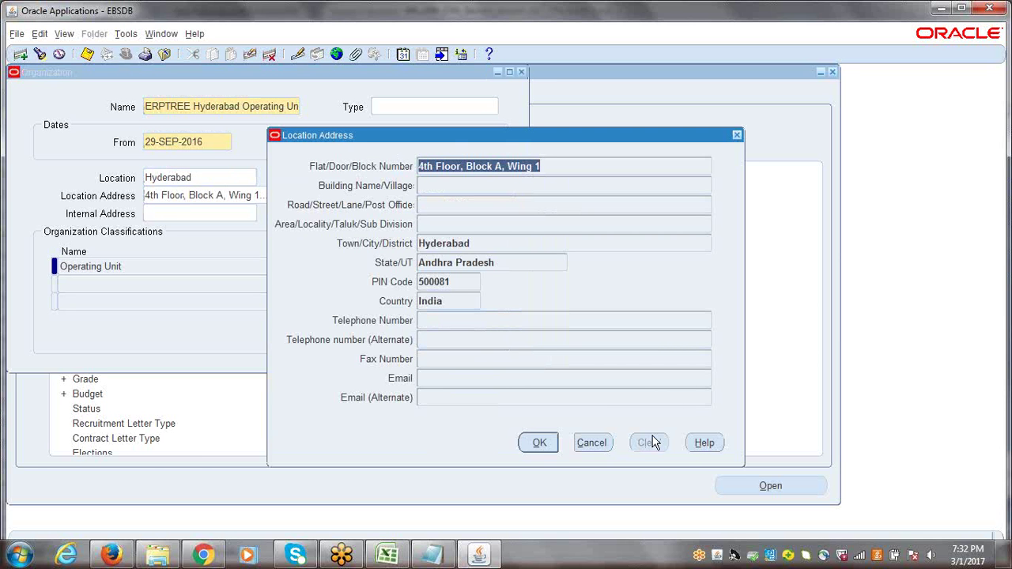
pyautogui.click(603, 446)
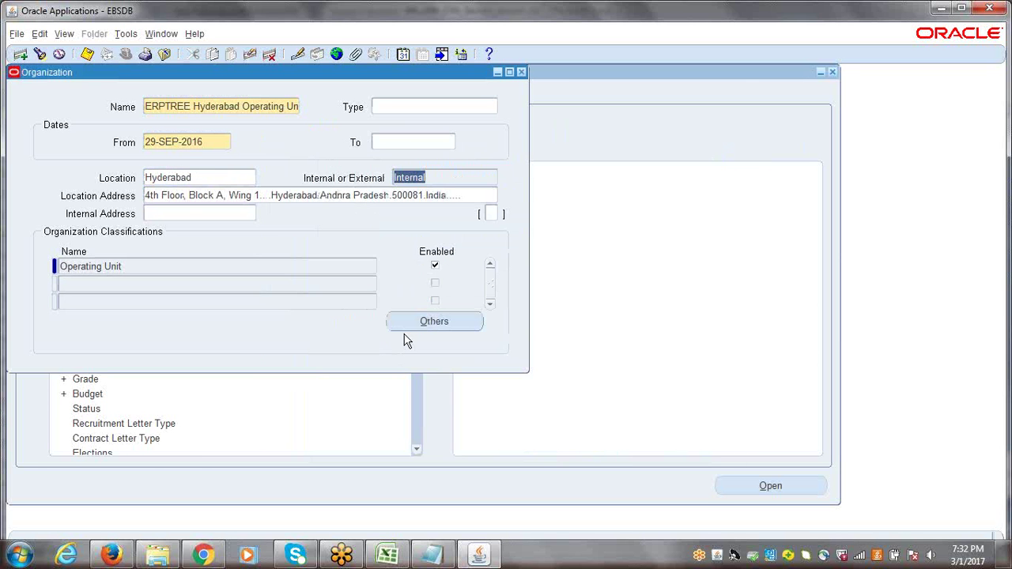
pyautogui.click(211, 177)
pyautogui.press('Delete')
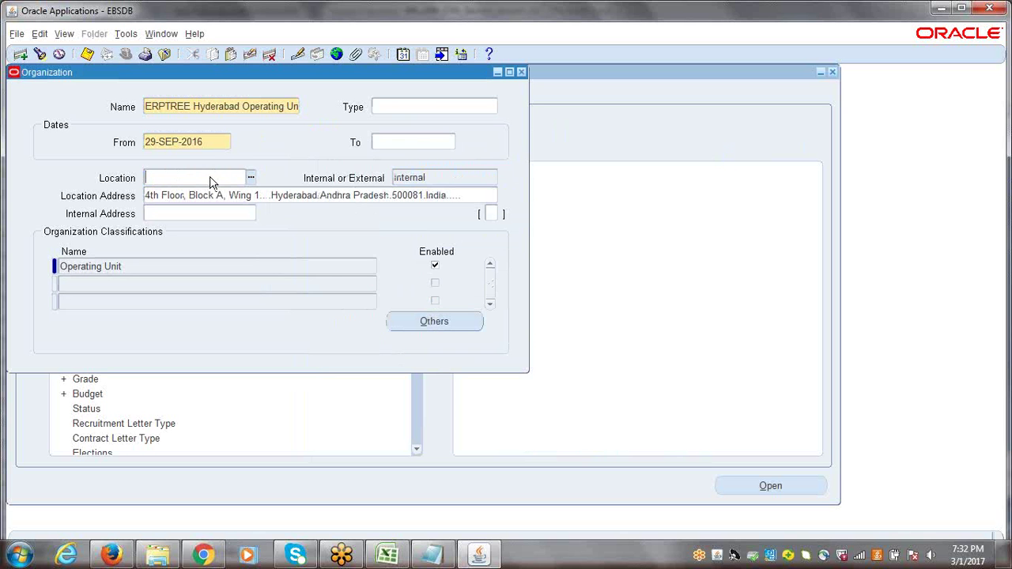
pyautogui.doubleClick(210, 180)
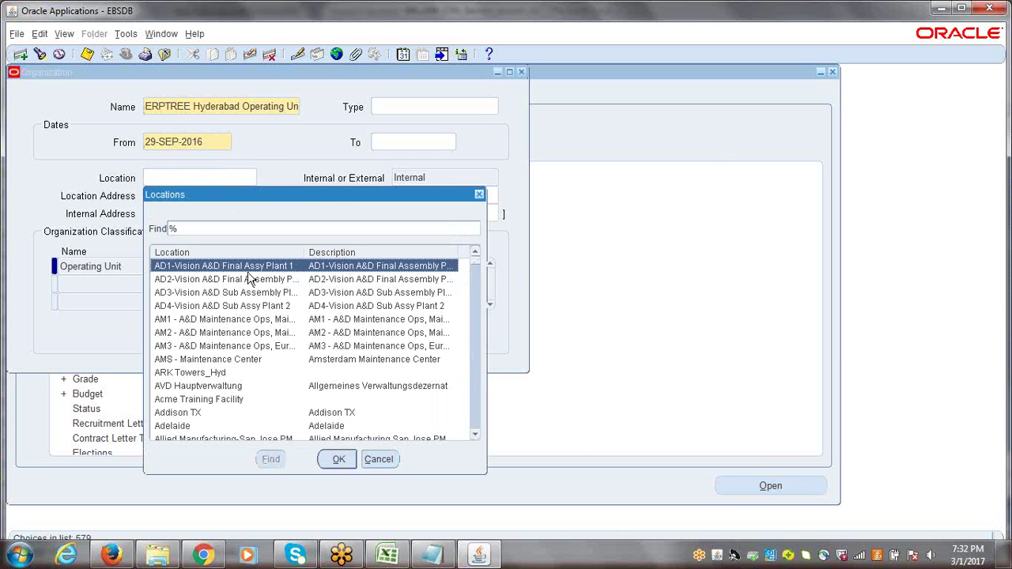
pyautogui.doubleClick(248, 271)
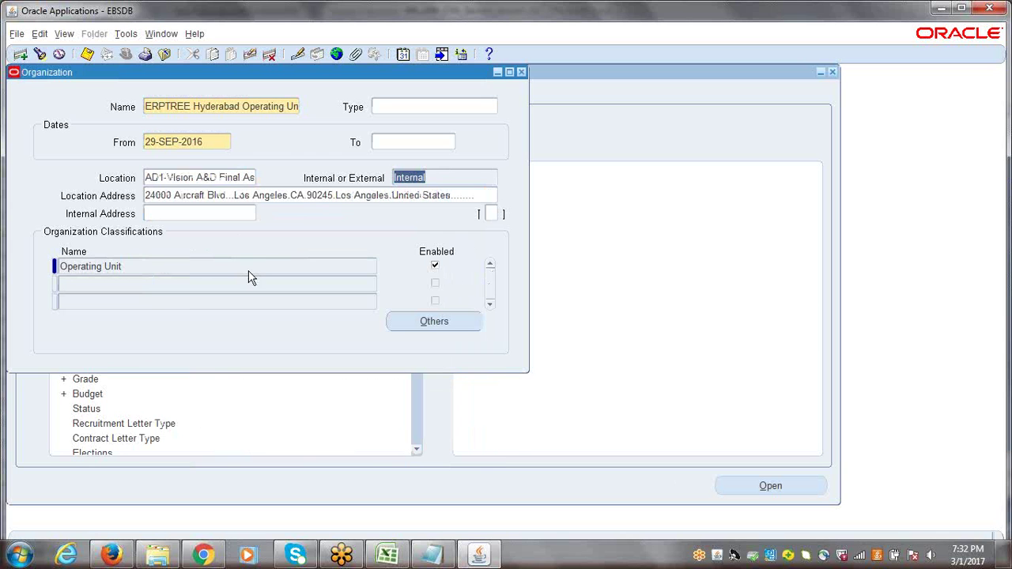
# Re-enter HYDERABAD as the Location and review its address details
pyautogui.click(208, 178)
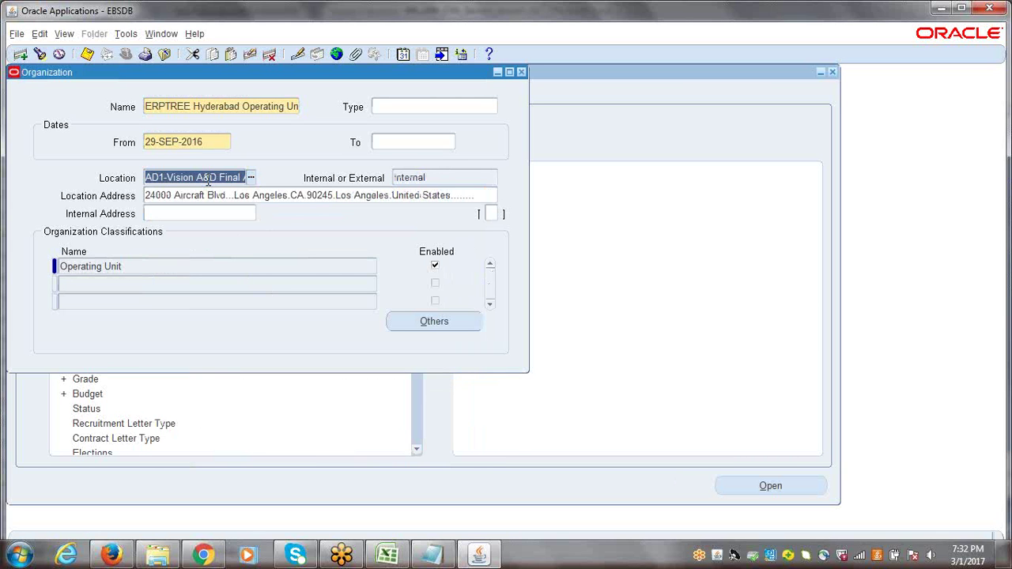
pyautogui.write('HYDERABAD')
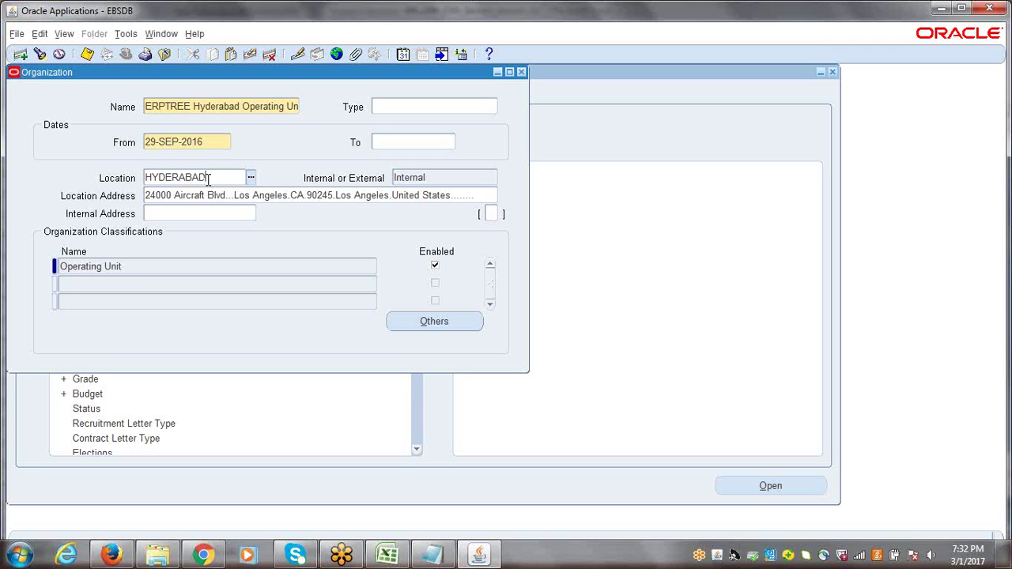
pyautogui.press('Tab')
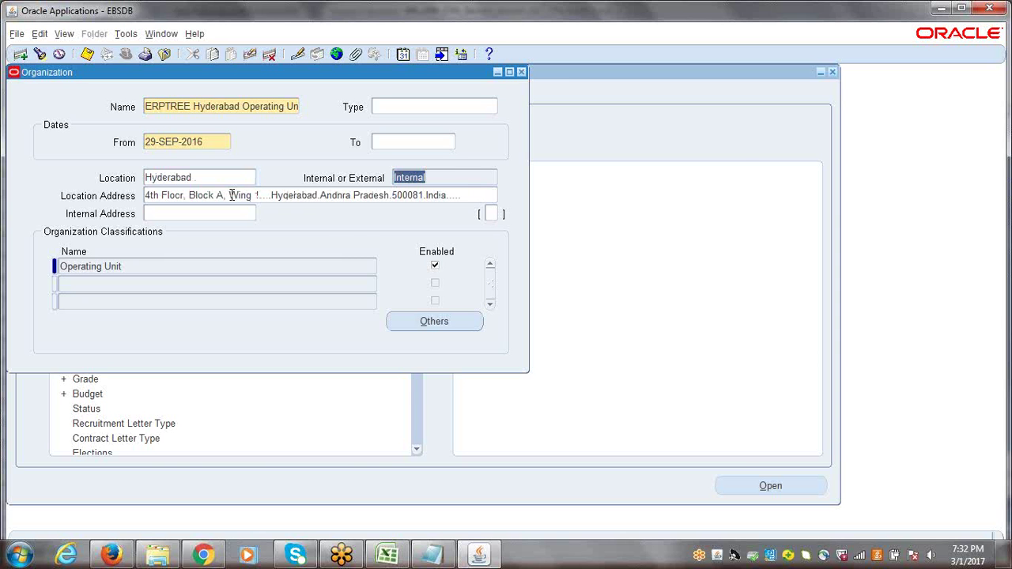
pyautogui.click(231, 196)
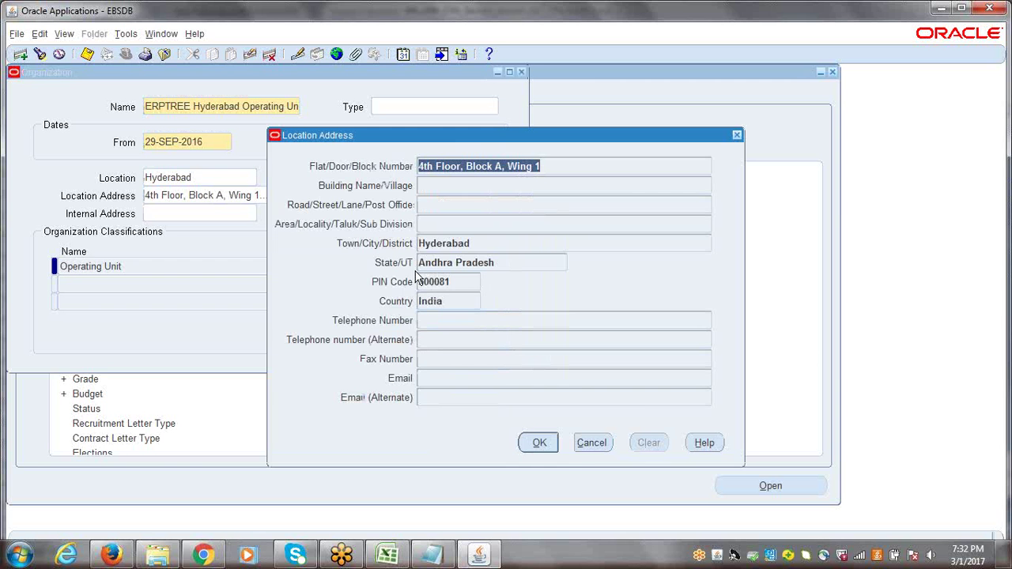
pyautogui.click(590, 443)
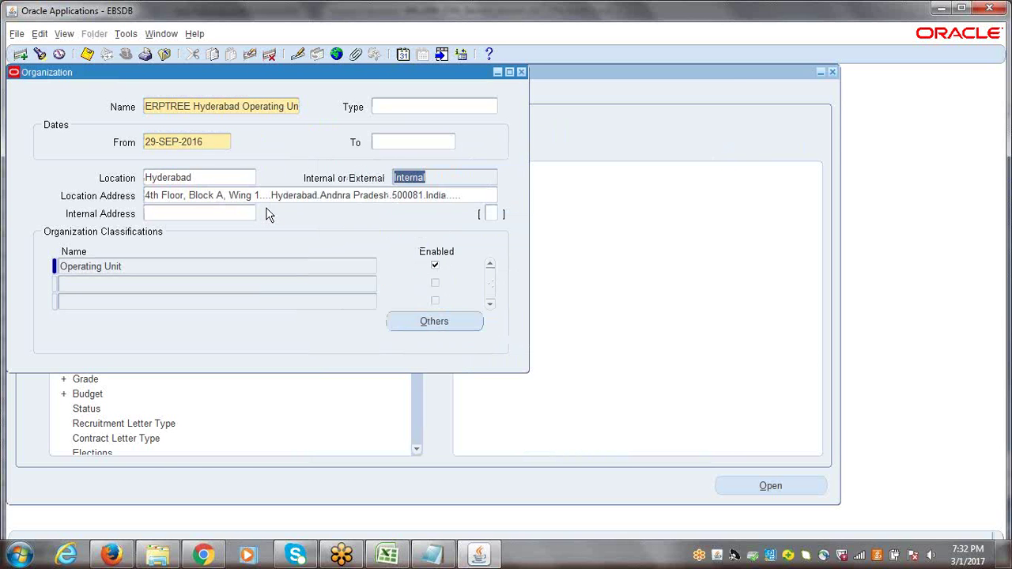
pyautogui.click(222, 177)
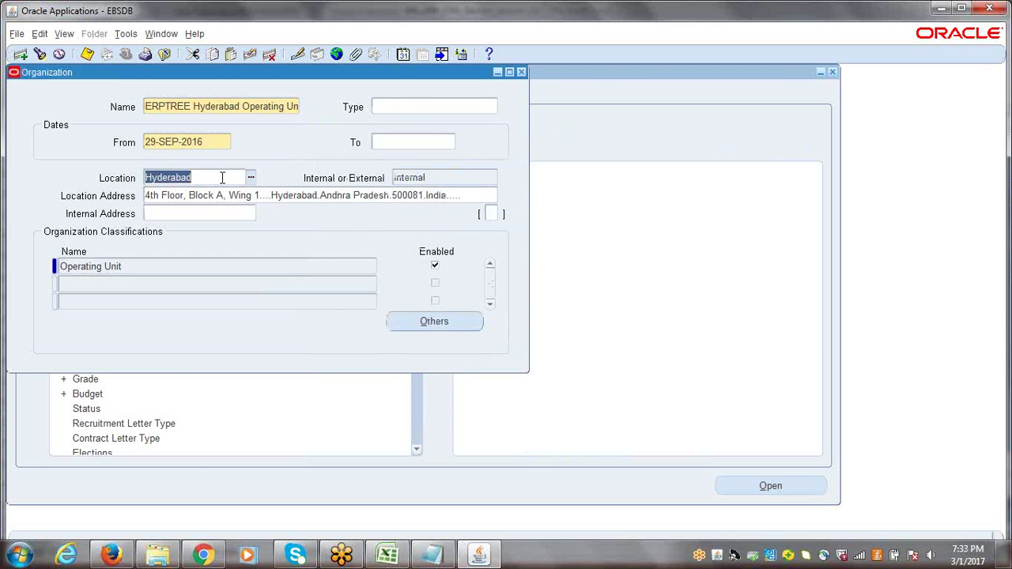
pyautogui.click(222, 177)
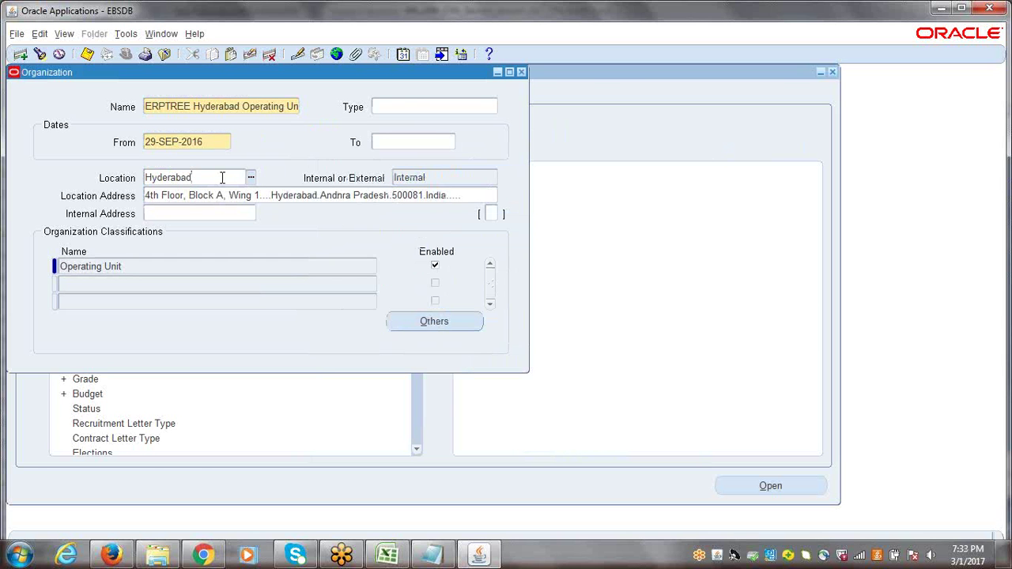
# Accept the Hyderabad address, save the organization with Ctrl+S, and close the form
pyautogui.click(779, 24)
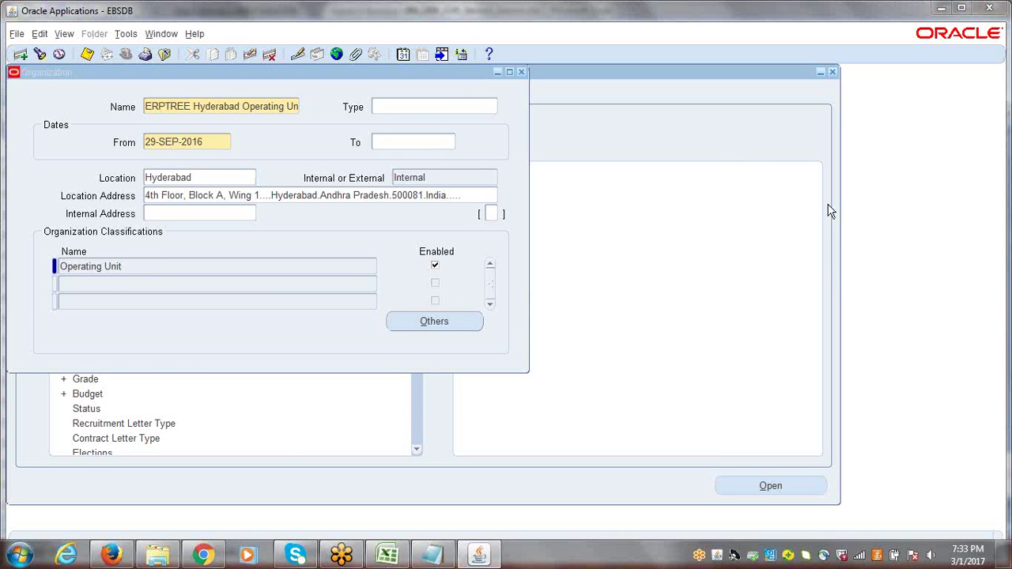
pyautogui.click(814, 36)
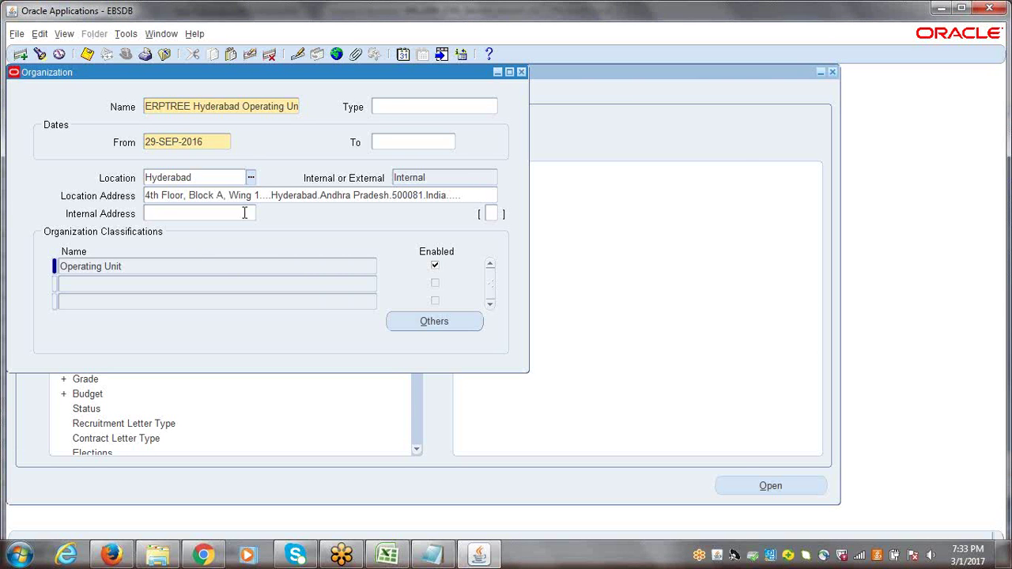
pyautogui.click(250, 196)
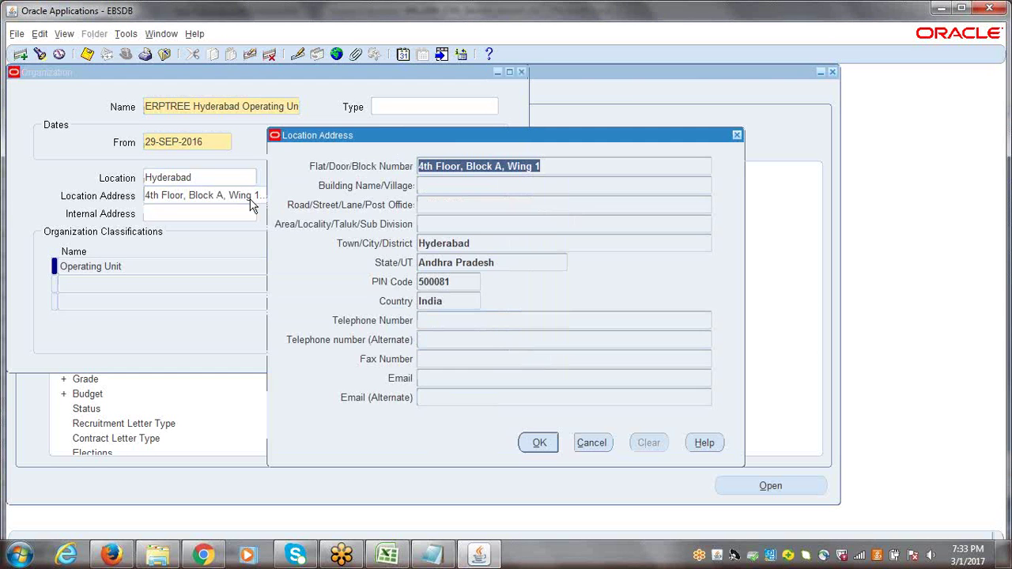
pyautogui.click(538, 442)
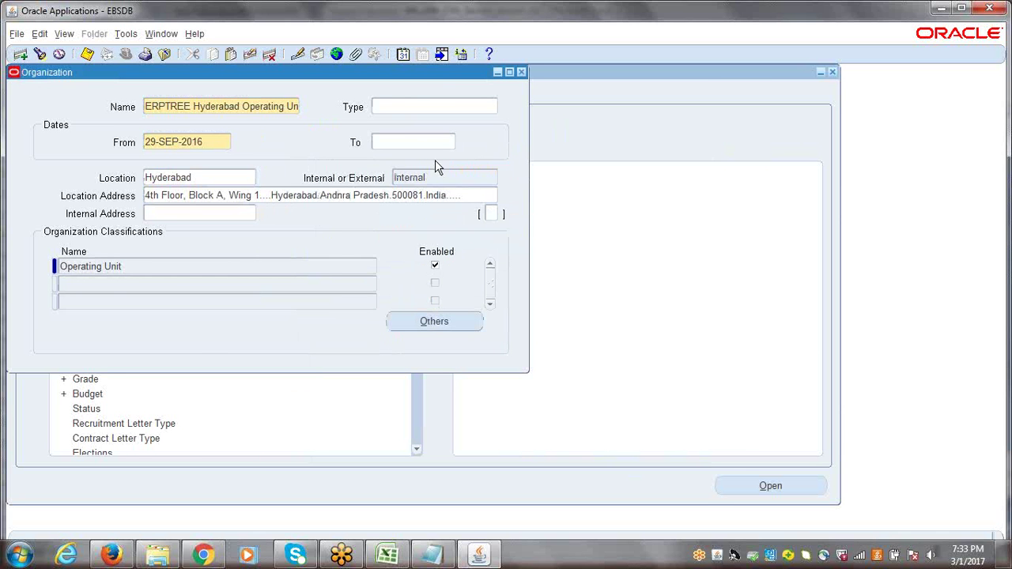
pyautogui.hotkey('ctrl', 's')
pyautogui.click(521, 73)
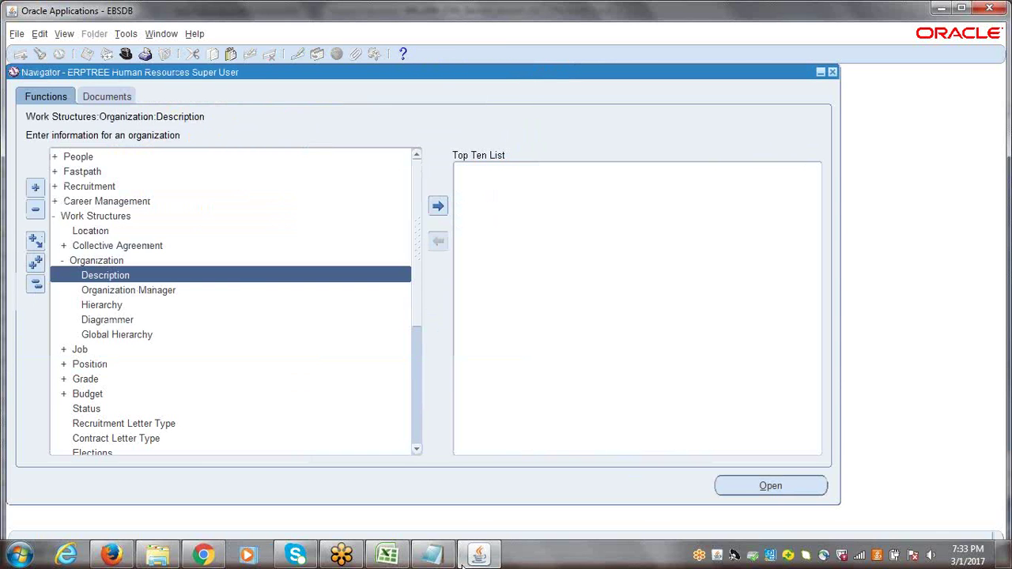
# Switch to the 9th_10th_11th_Session Excel notes workbook
pyautogui.click(387, 555)
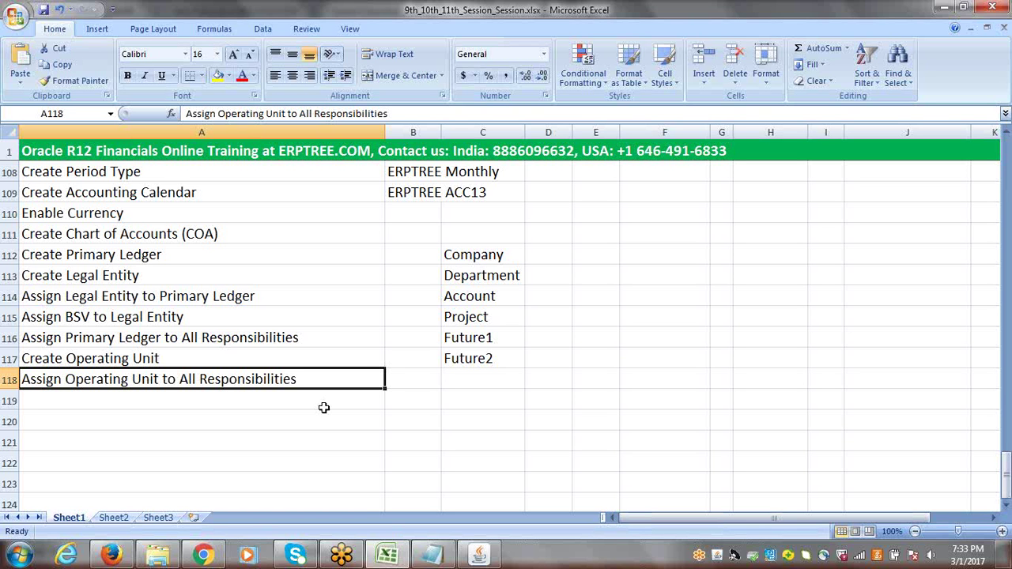
pyautogui.moveTo(1005, 475); pyautogui.dragTo(1006, 226)
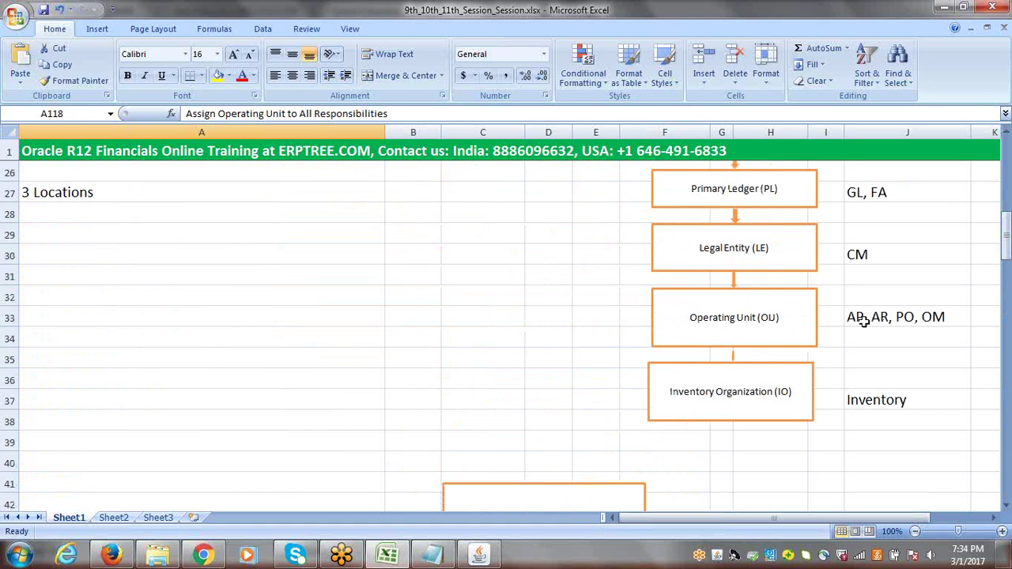
pyautogui.click(864, 321)
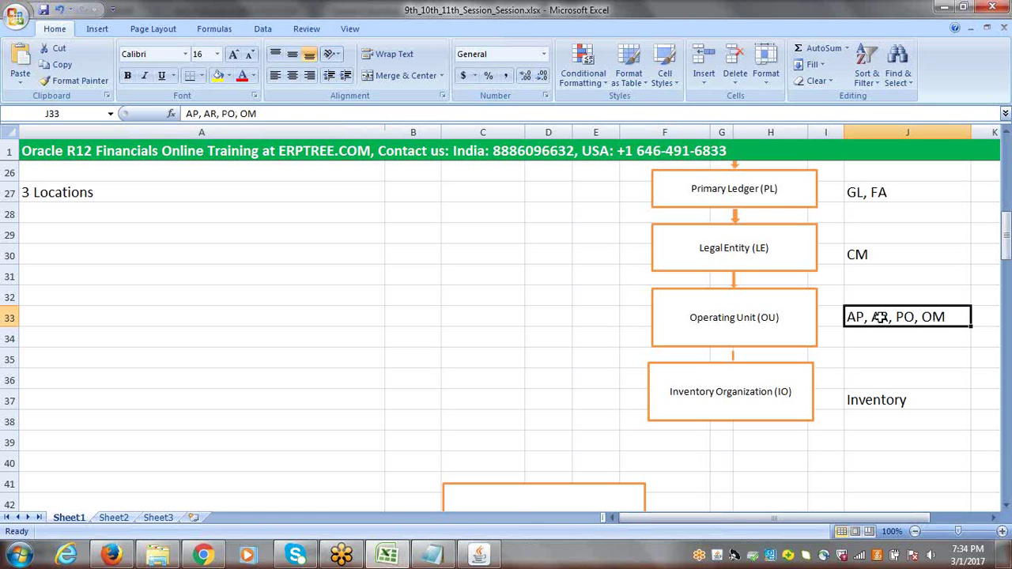
pyautogui.doubleClick(948, 314)
pyautogui.moveTo(949, 315); pyautogui.dragTo(848, 316)
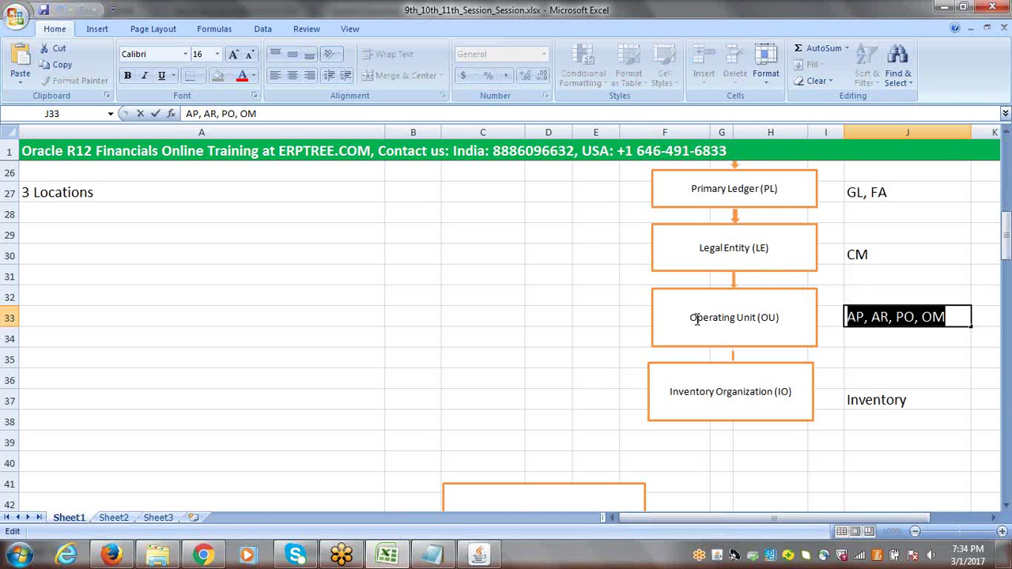
pyautogui.click(943, 316)
pyautogui.moveTo(943, 316); pyautogui.dragTo(848, 316)
pyautogui.click(856, 195)
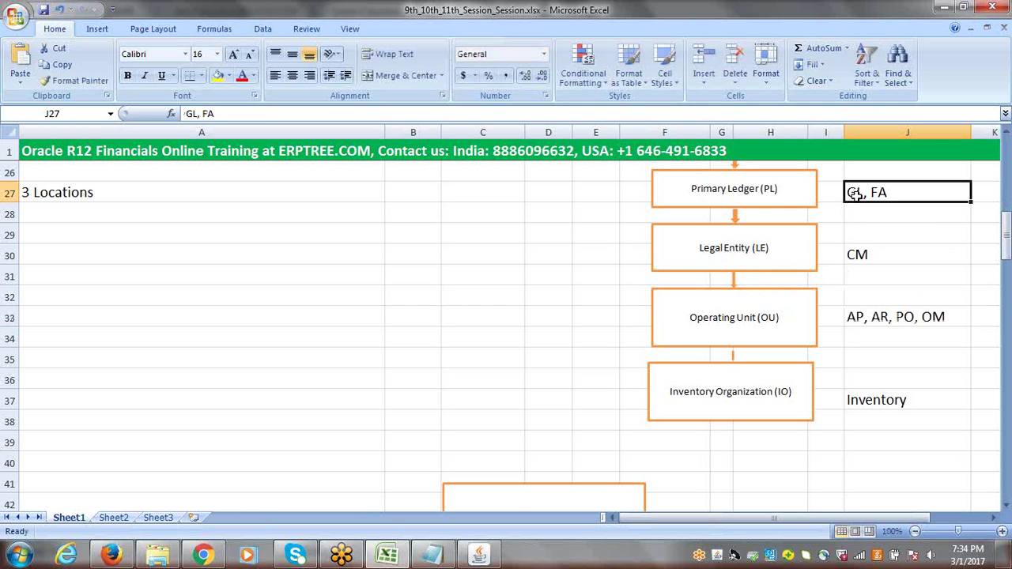
pyautogui.click(870, 255)
pyautogui.click(878, 398)
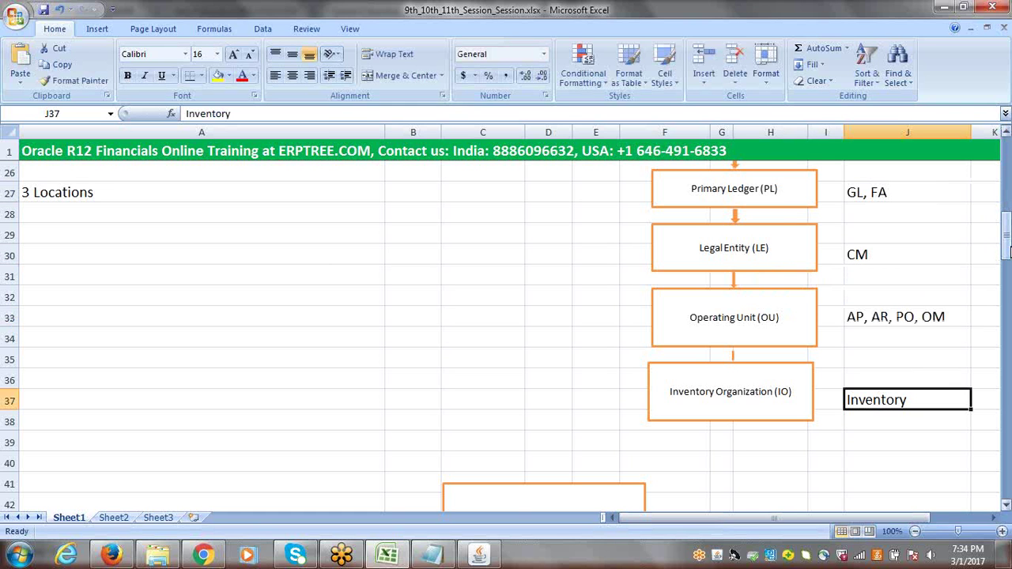
pyautogui.moveTo(1007, 250); pyautogui.dragTo(1008, 245)
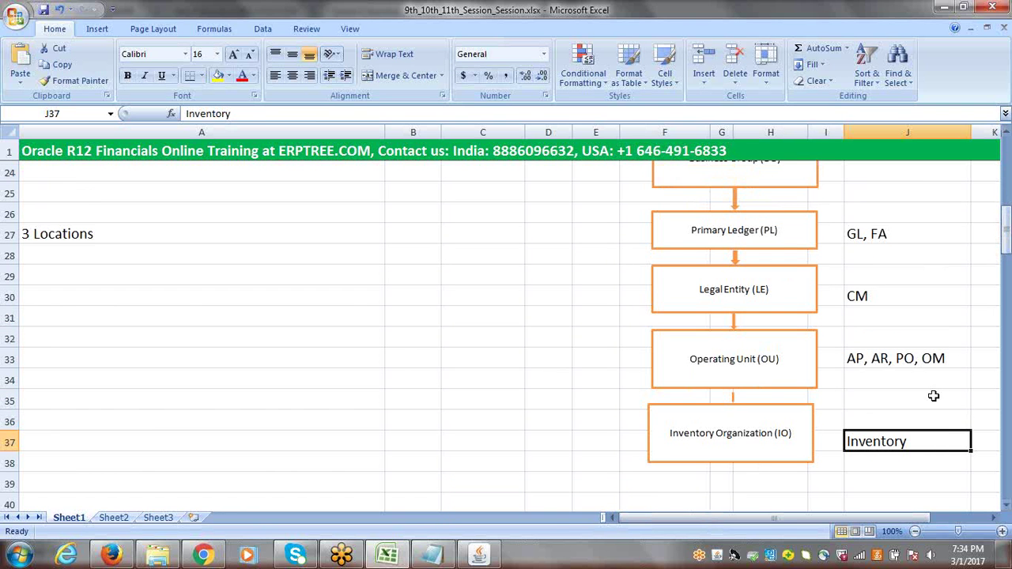
pyautogui.click(892, 360)
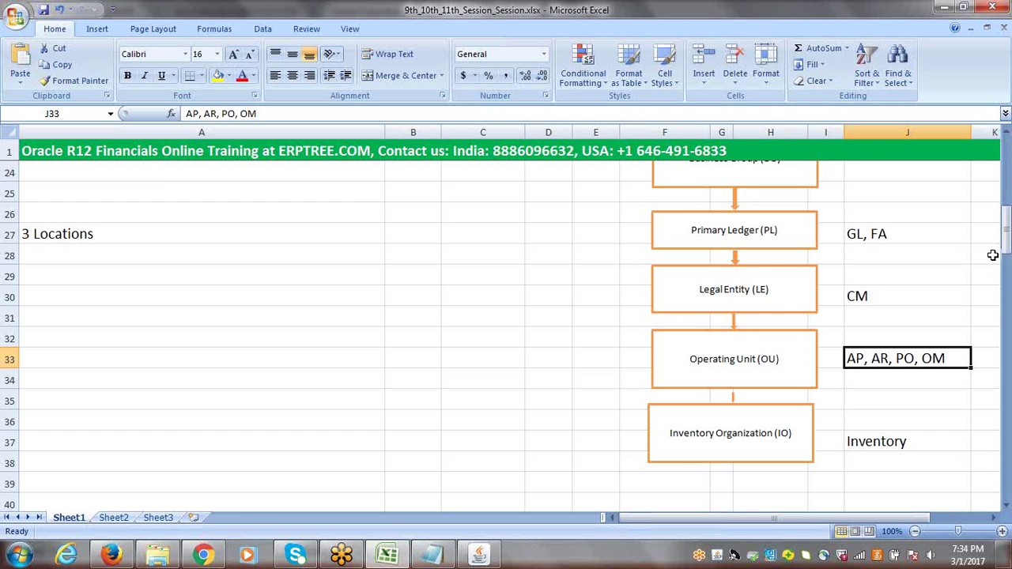
pyautogui.moveTo(1004, 252); pyautogui.dragTo(1006, 221)
pyautogui.click(892, 319)
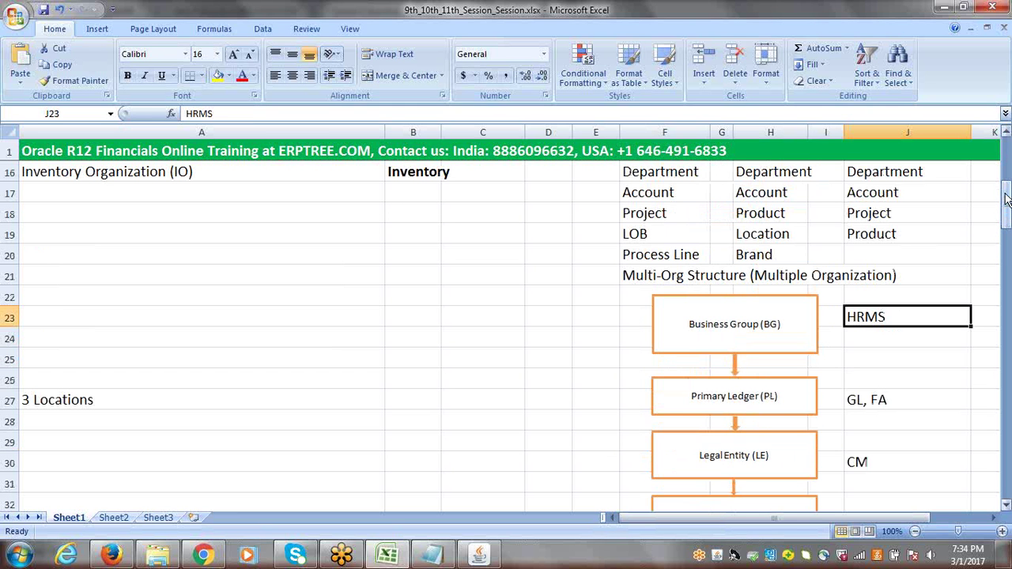
pyautogui.moveTo(1007, 217); pyautogui.dragTo(1008, 220)
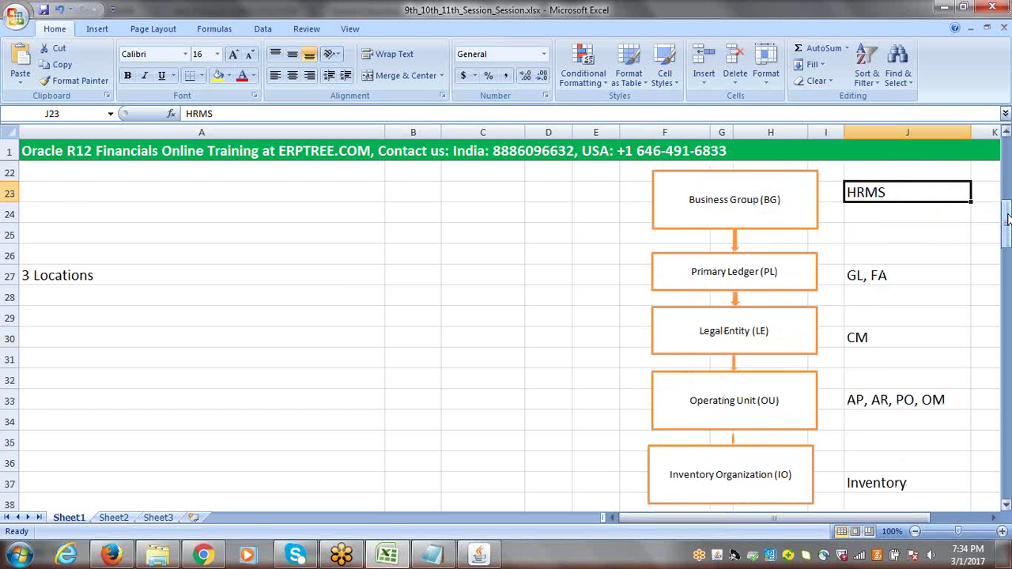
pyautogui.click(876, 401)
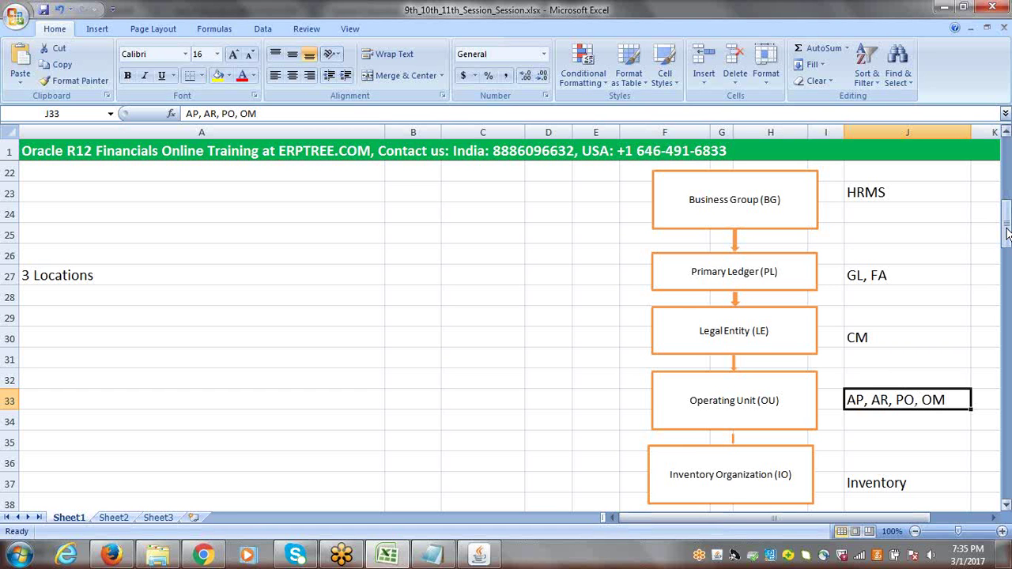
pyautogui.moveTo(1006, 231); pyautogui.dragTo(1007, 478)
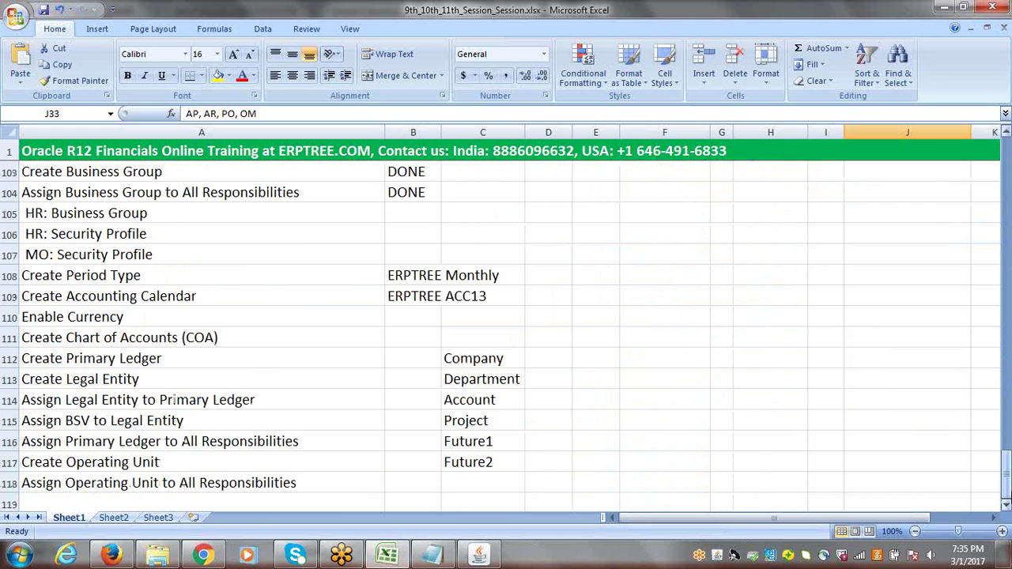
# Select the 'Assign Operating Unit to All Responsibilities' cell A118, then return to Oracle Applications
pyautogui.click(1006, 507)
pyautogui.click(1007, 507)
pyautogui.click(1006, 506)
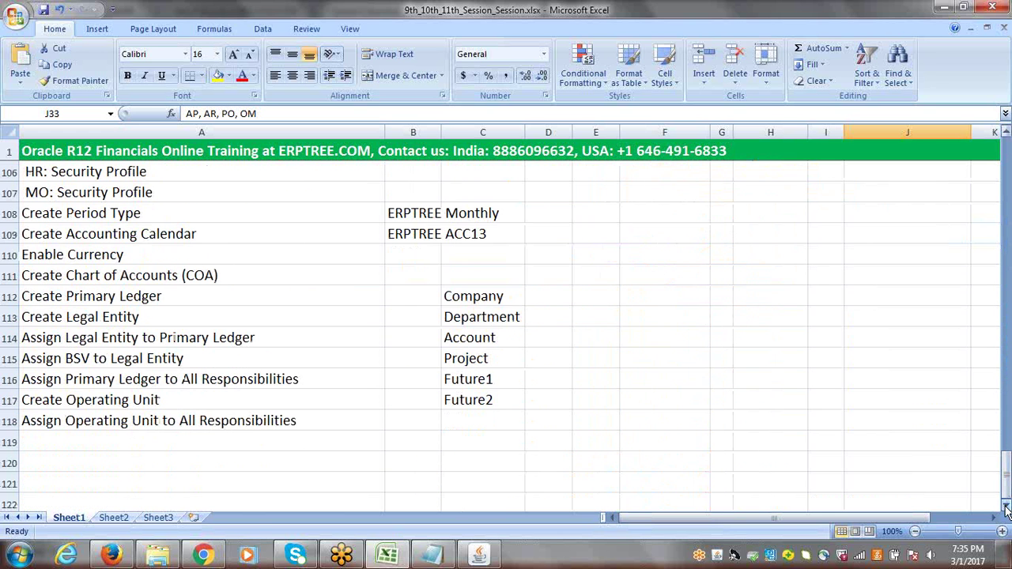
pyautogui.click(132, 421)
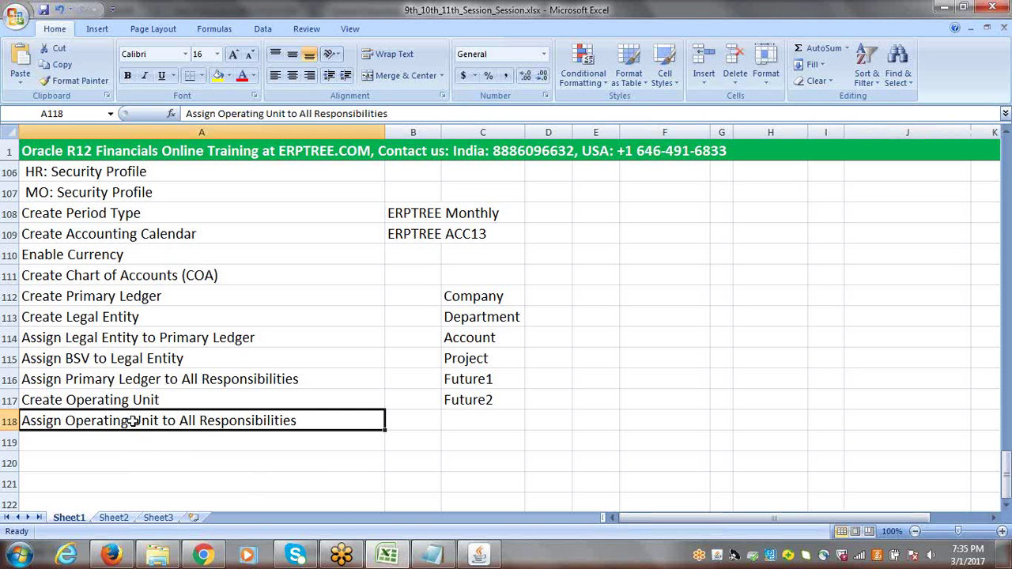
pyautogui.click(479, 556)
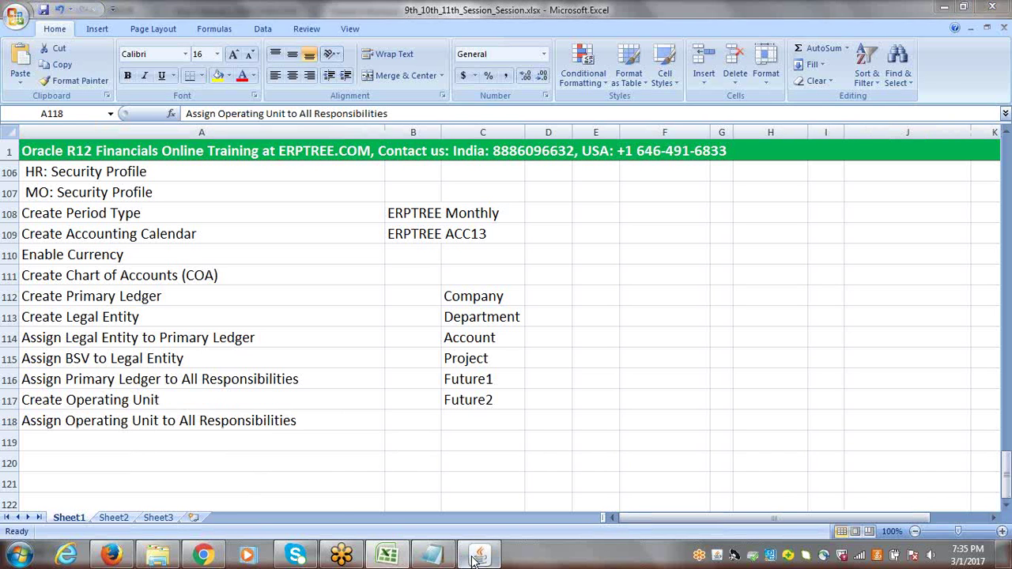
# Collapse the Navigator tree to top-level functions like People and Work Structures
pyautogui.click(36, 283)
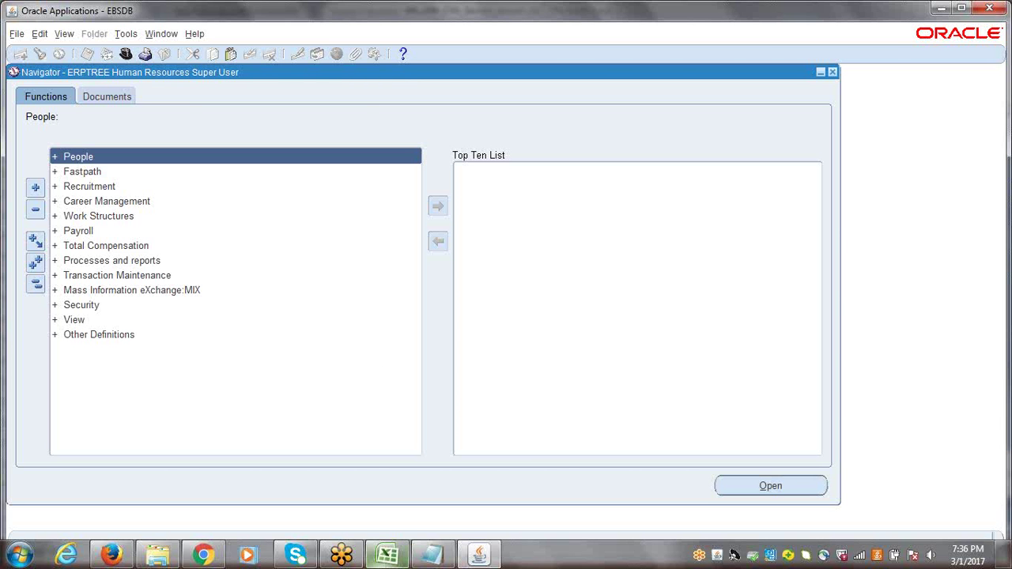
# Collapse the HR Super User function tree and bring the Excel notes workbook forward
pyautogui.click(389, 557)
pyautogui.click(389, 557)
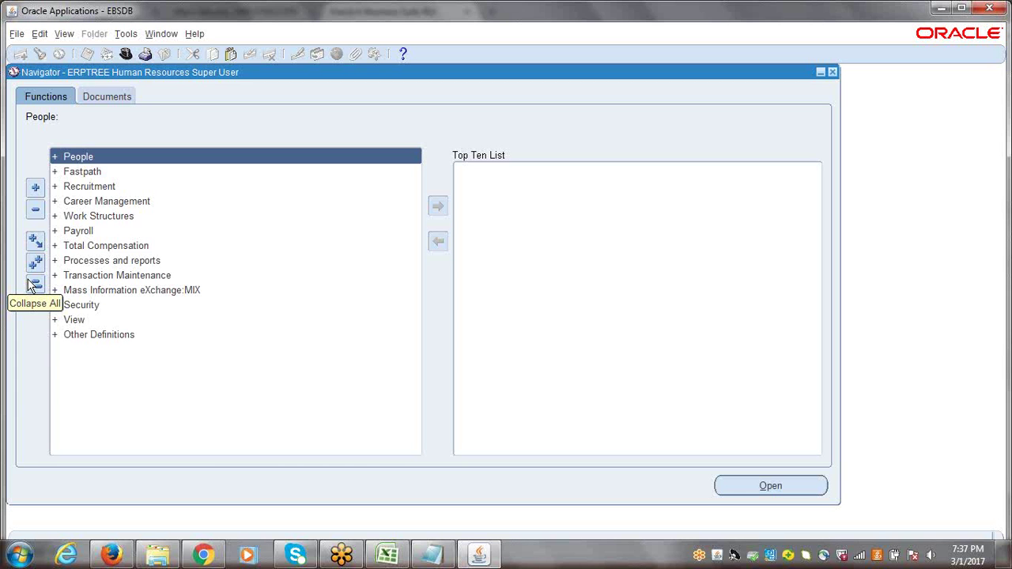
pyautogui.click(29, 281)
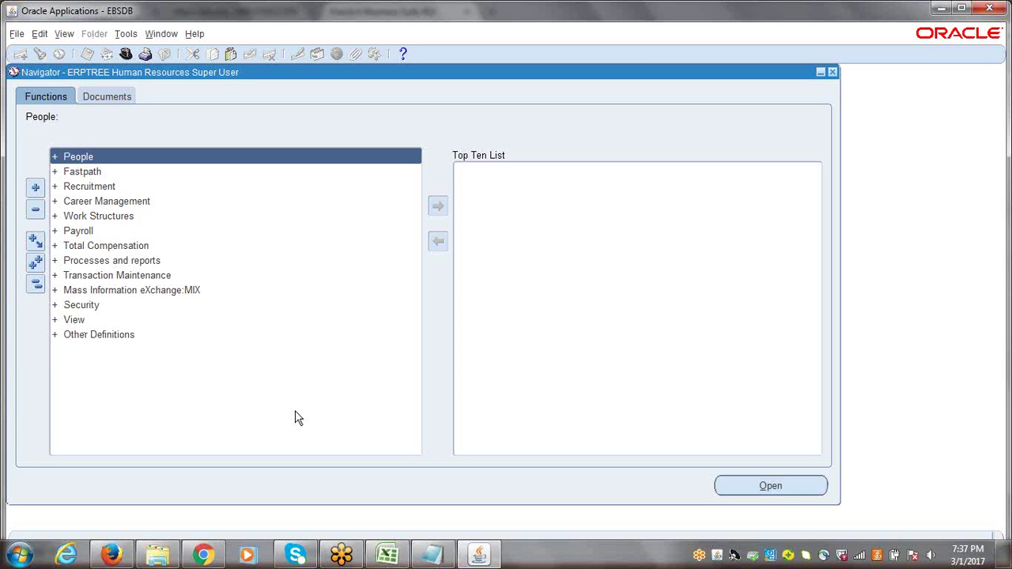
pyautogui.click(400, 560)
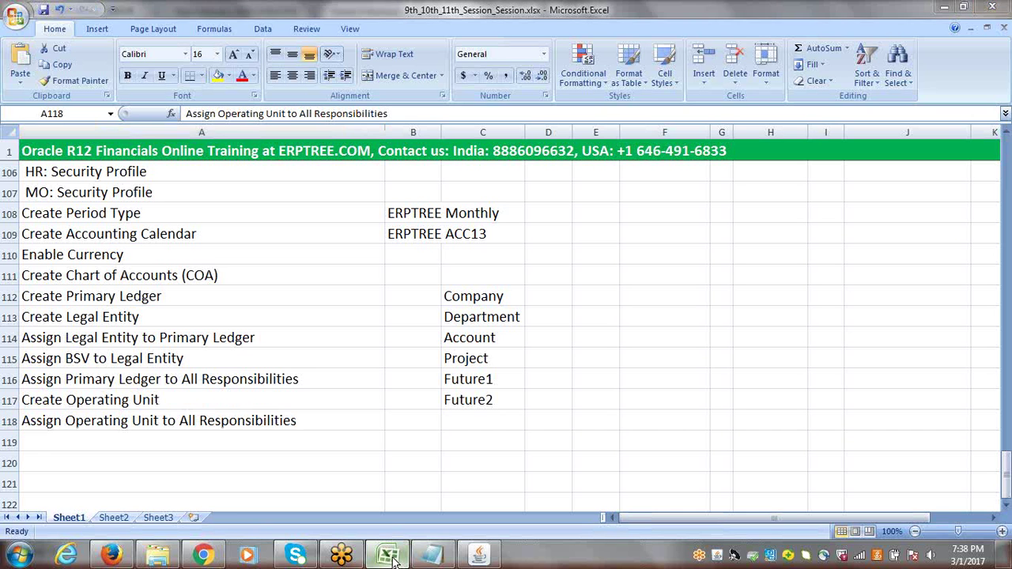
# Type 'MO: Operating Unit' as a new note in cell A119
pyautogui.click(389, 557)
pyautogui.click(390, 558)
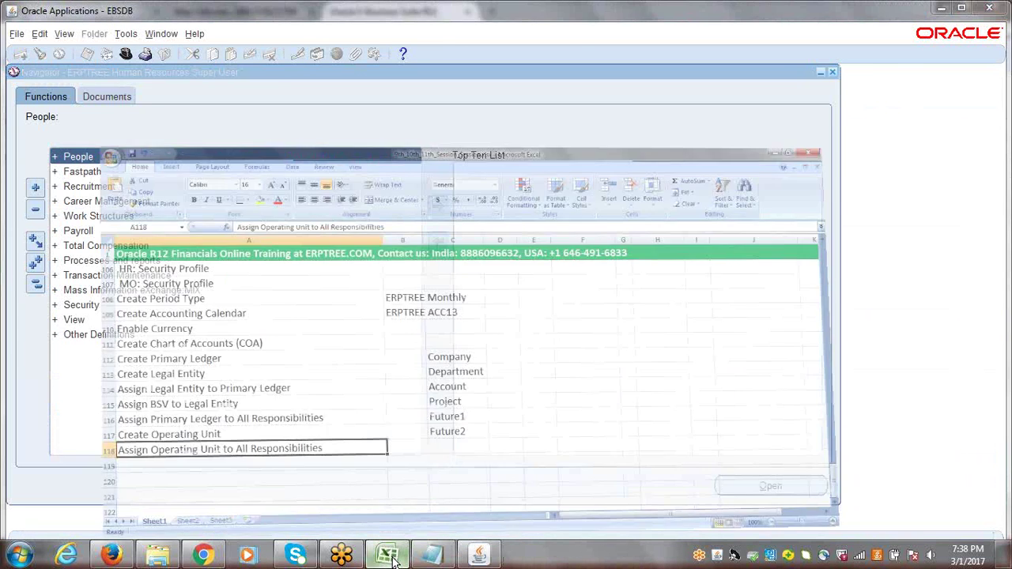
pyautogui.doubleClick(112, 441)
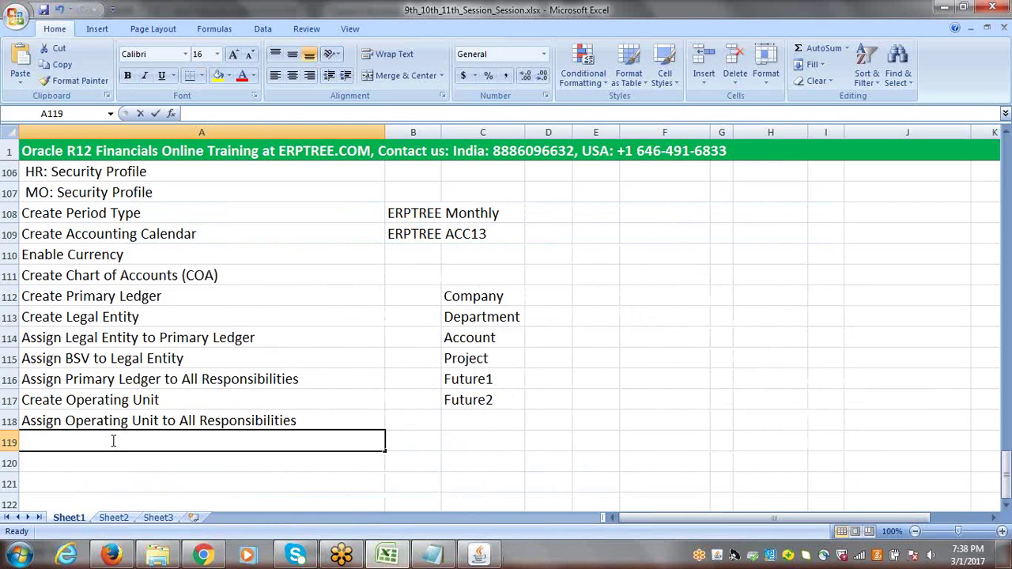
pyautogui.write('m')
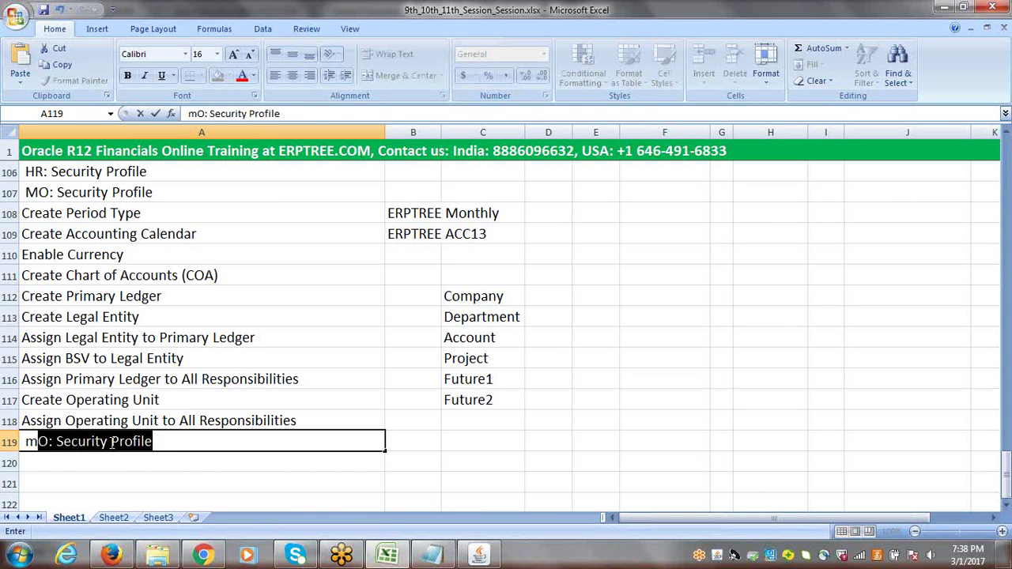
pyautogui.press('BackSpace')
pyautogui.press('BackSpace')
pyautogui.write('M')
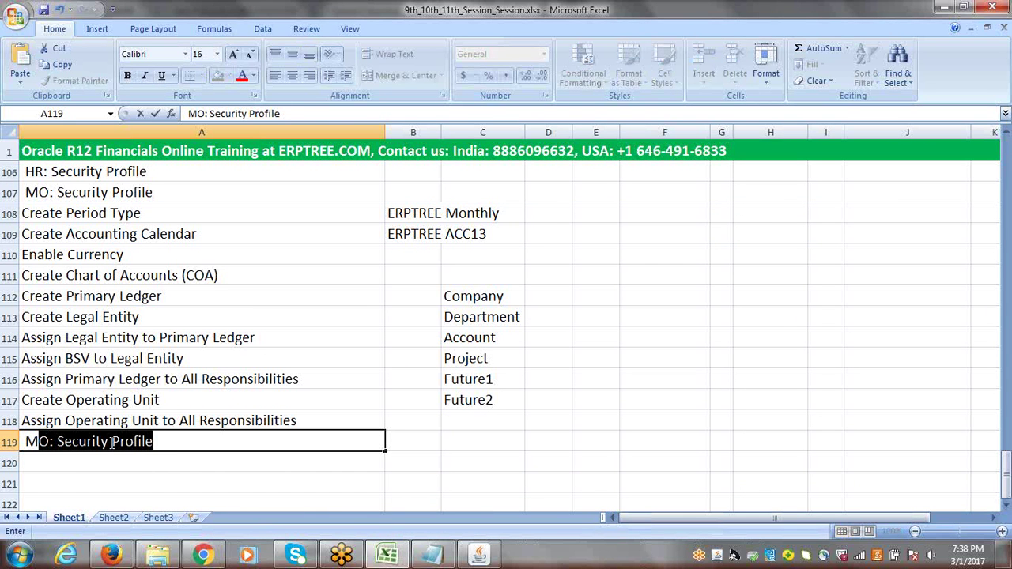
pyautogui.write('O: Opera')
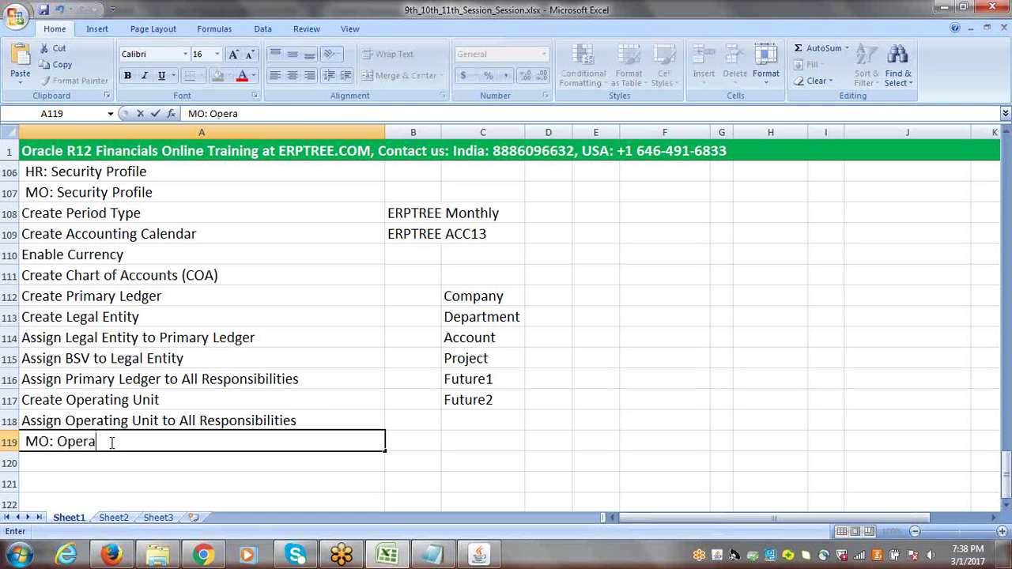
pyautogui.write('ting Unit')
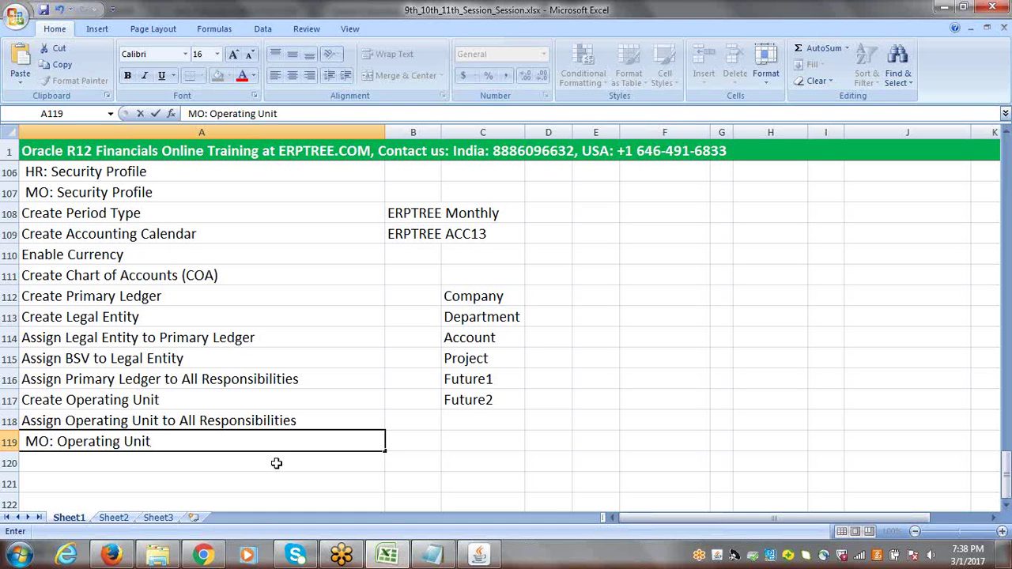
# Compare the note with the HR and MO entries in A106–A107, commit it, and return to Oracle
pyautogui.click(39, 172)
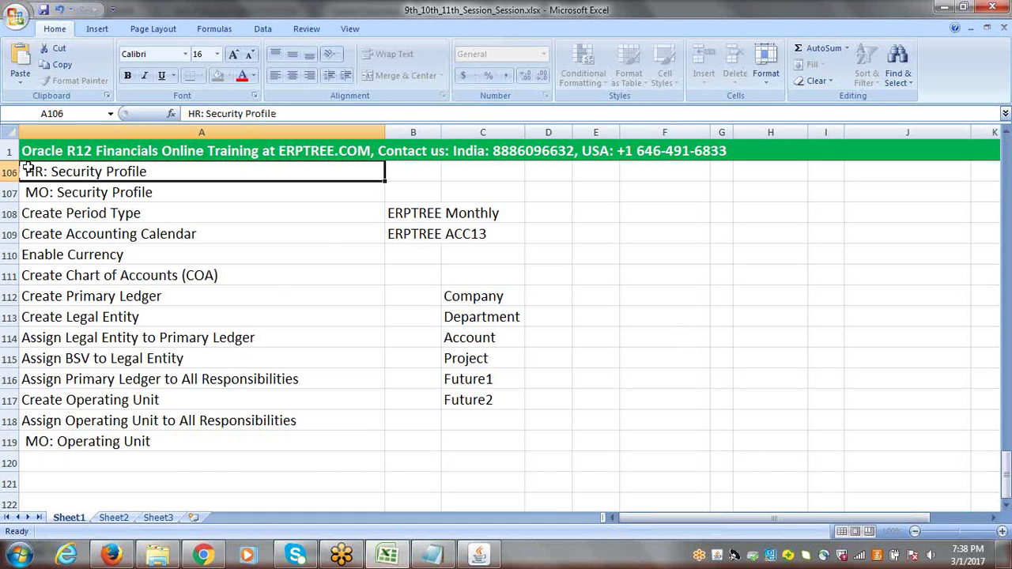
pyautogui.doubleClick(40, 172)
pyautogui.moveTo(44, 172); pyautogui.dragTo(26, 192)
pyautogui.doubleClick(47, 193)
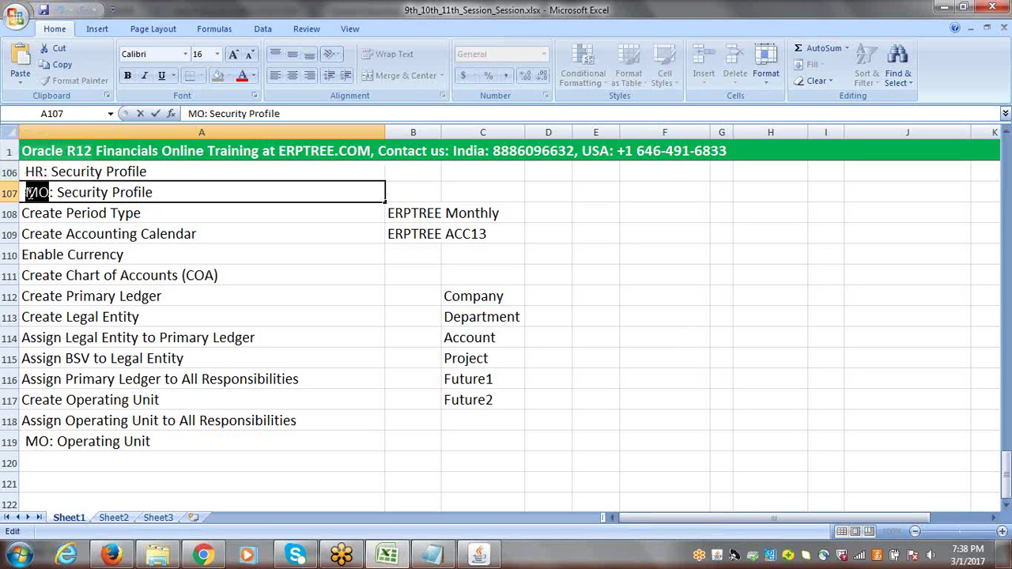
pyautogui.click(49, 443)
pyautogui.doubleClick(49, 443)
pyautogui.moveTo(49, 442); pyautogui.dragTo(24, 441)
pyautogui.click(192, 441)
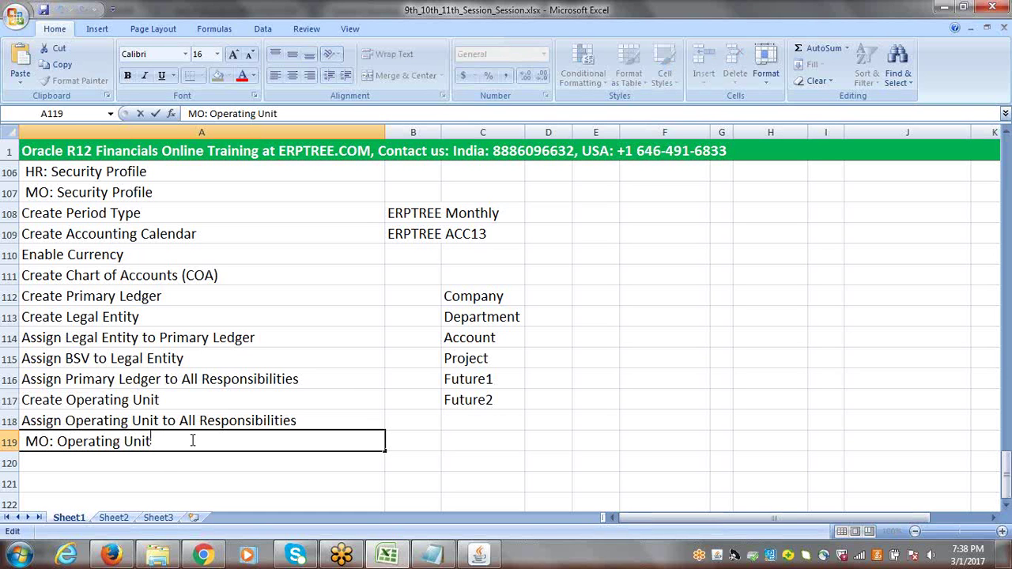
pyautogui.click(163, 462)
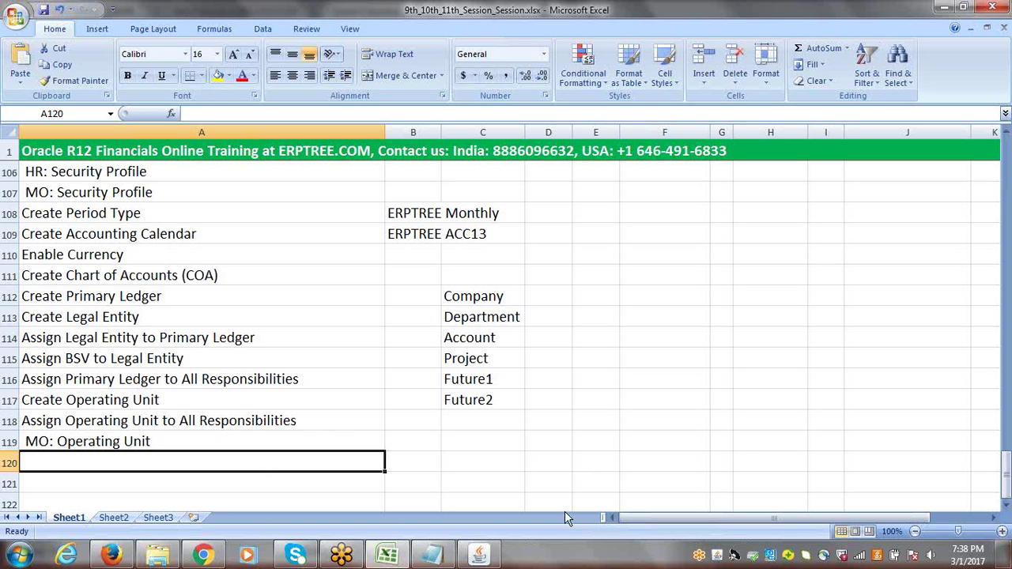
pyautogui.click(479, 557)
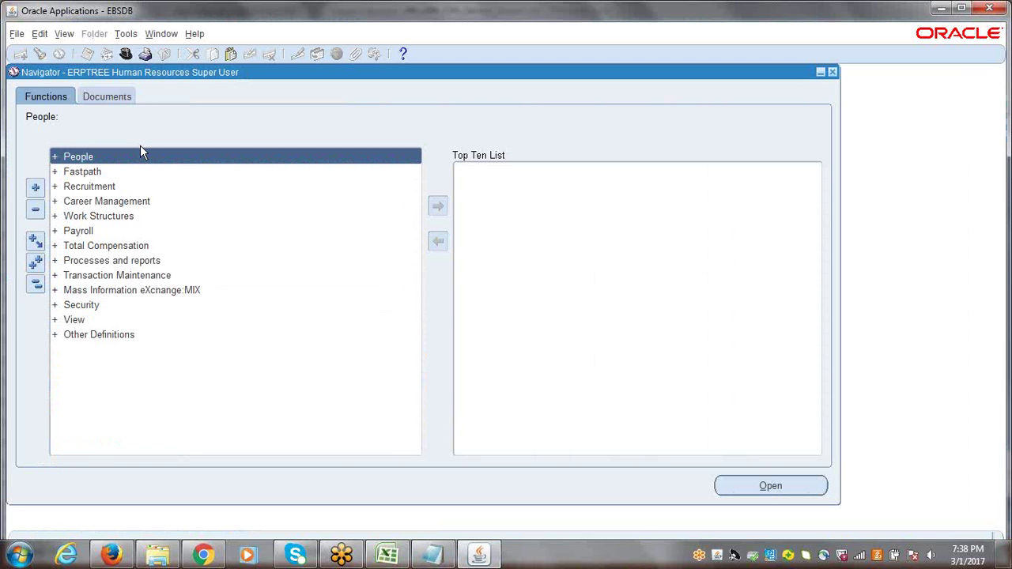
# Switch the responsibility to System Administrator
pyautogui.click(125, 53)
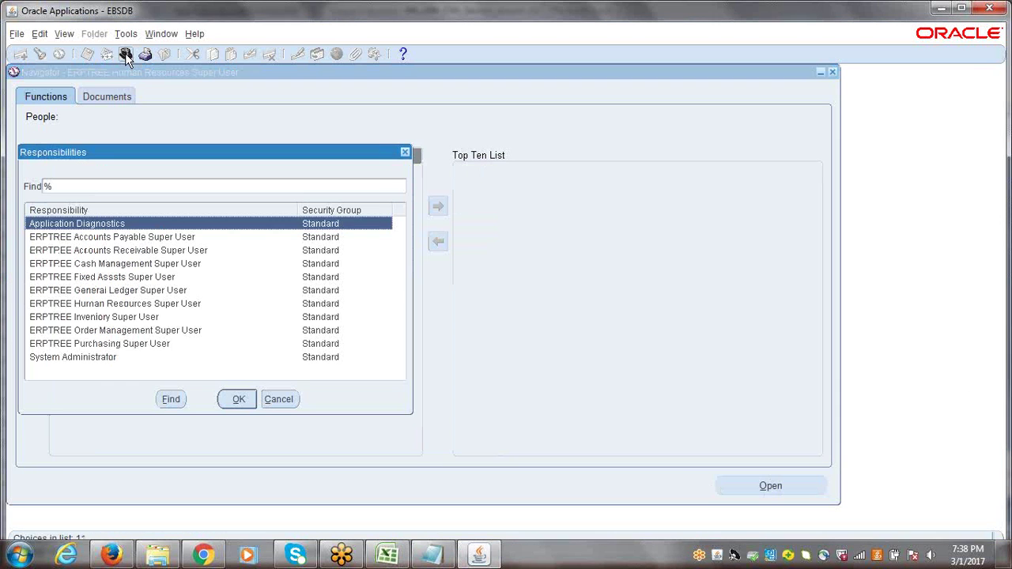
pyautogui.click(94, 358)
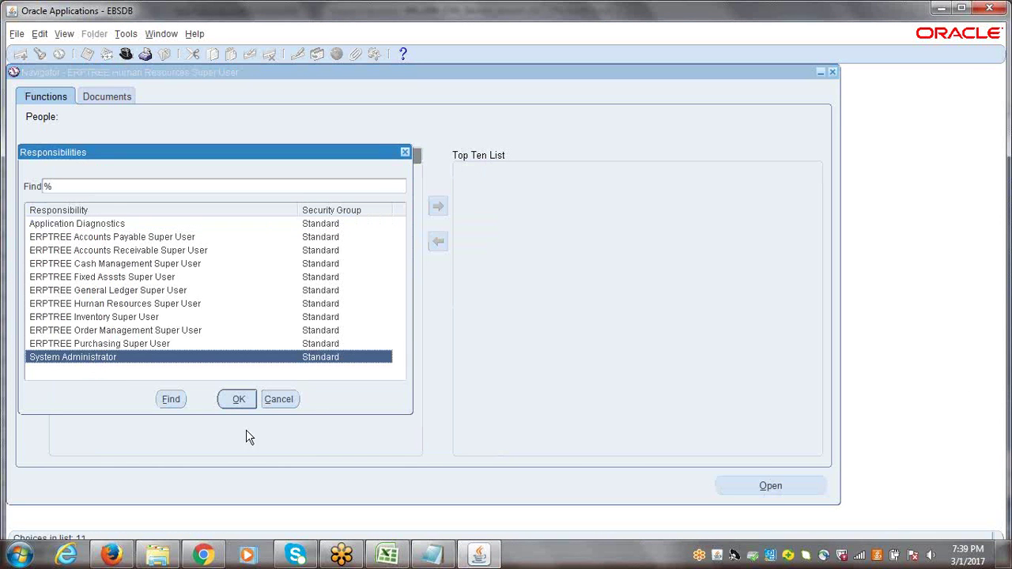
pyautogui.click(238, 400)
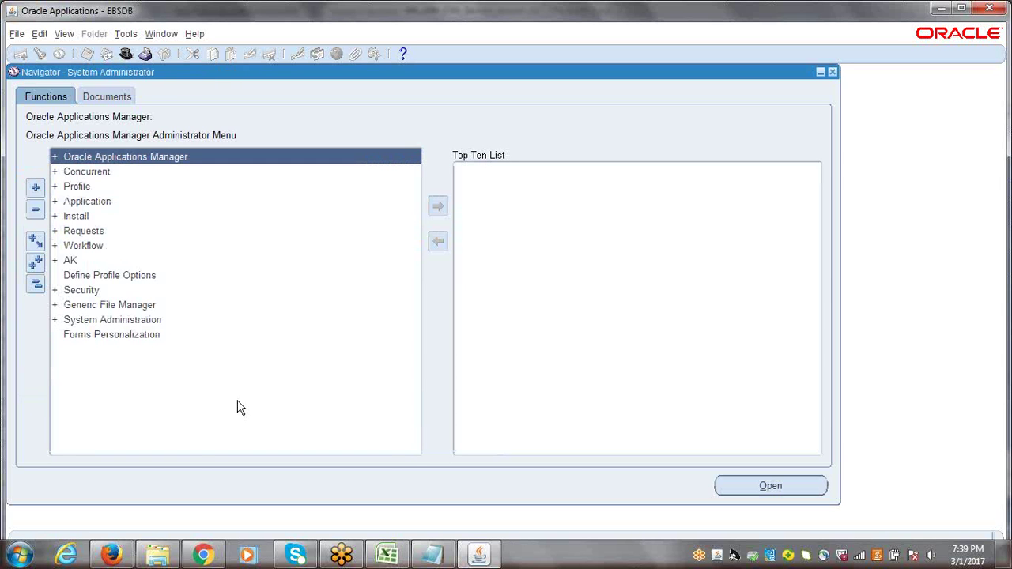
# Open Profile > System and target Responsibility ERPTREE Accounts Payable Super User
pyautogui.click(81, 184)
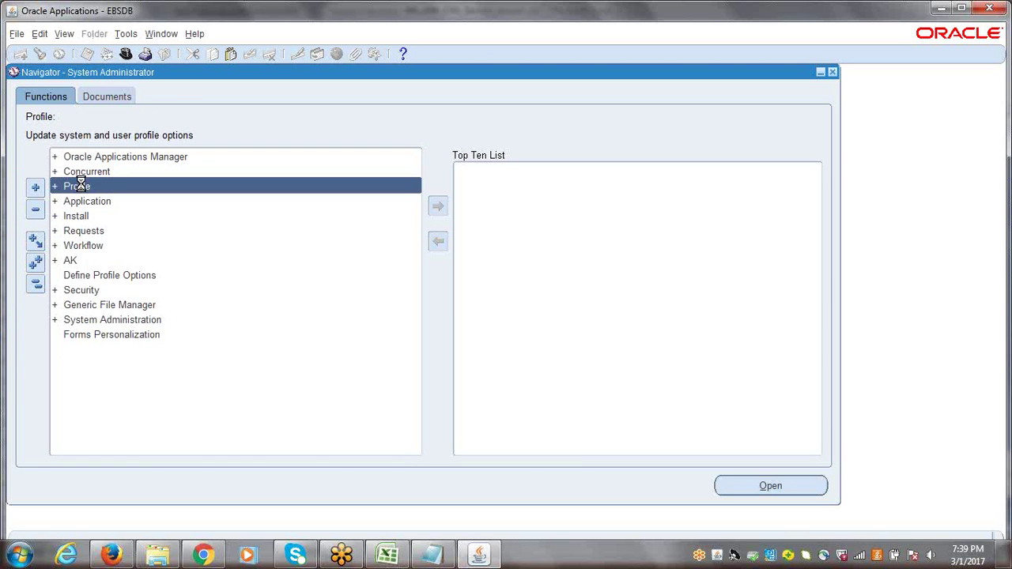
pyautogui.press('Return')
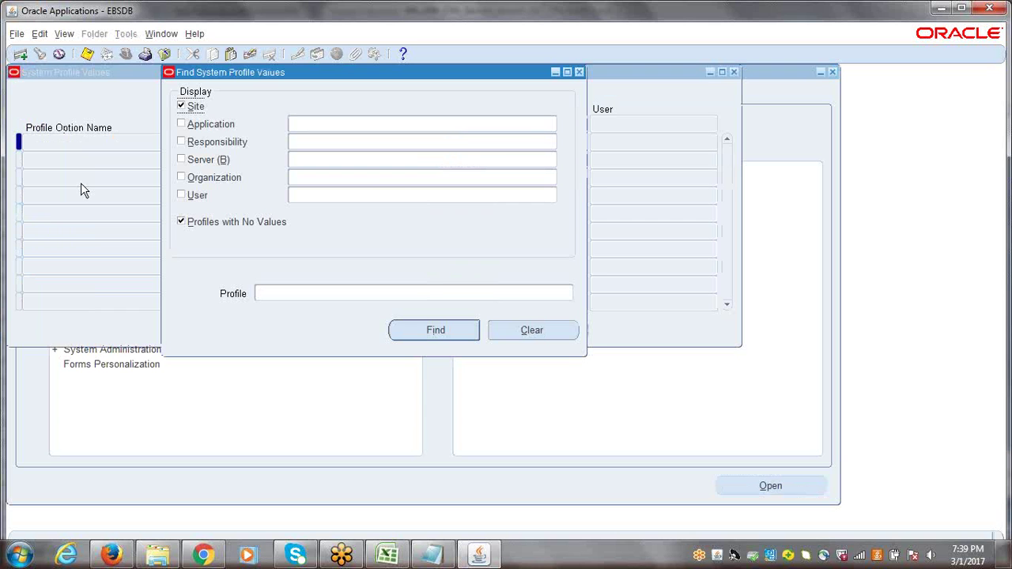
pyautogui.click(358, 139)
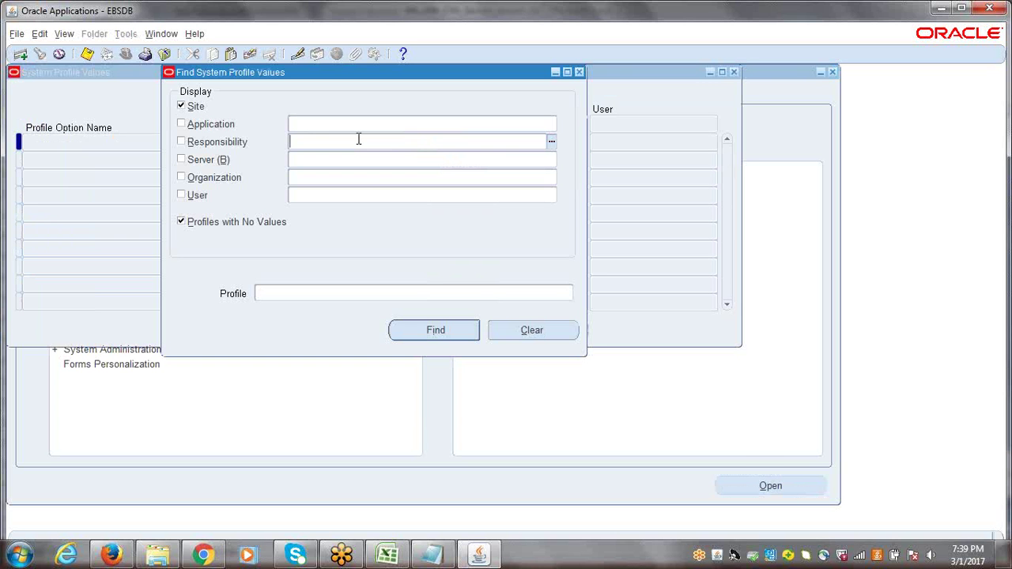
pyautogui.write('ERPTREE')
pyautogui.press('Tab')
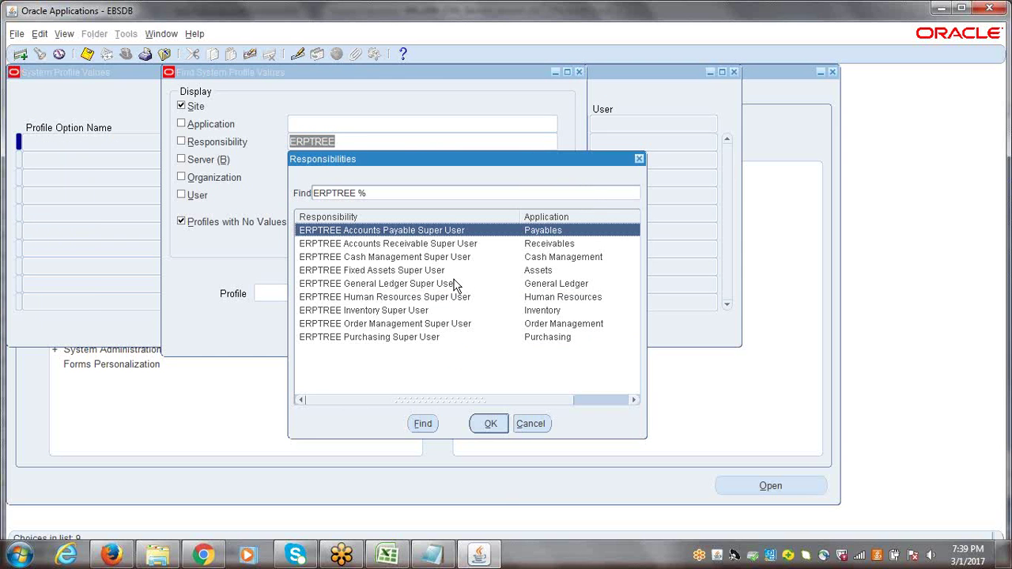
pyautogui.click(490, 427)
pyautogui.click(332, 292)
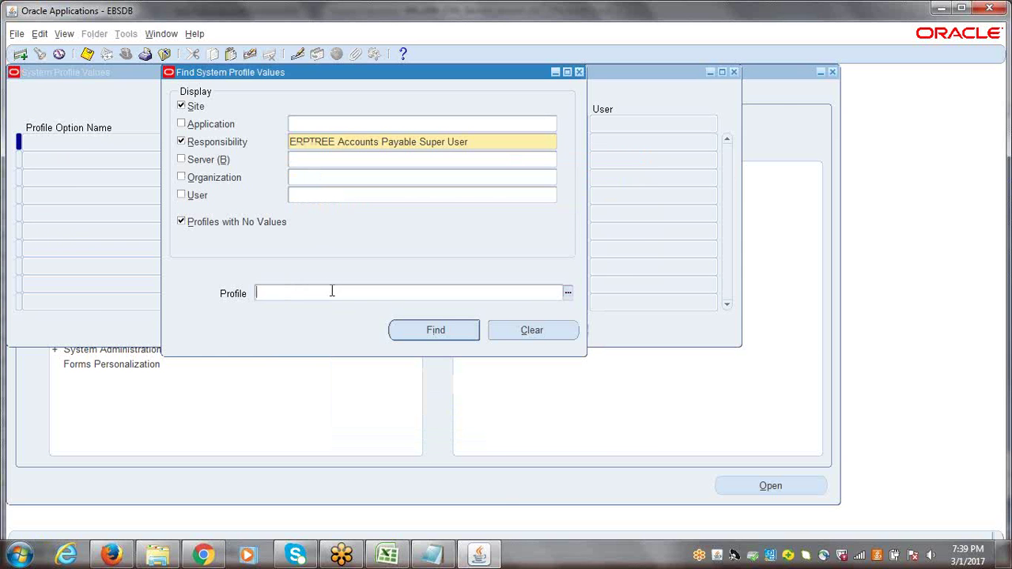
# Search for the 'MO: Operating Unit' profile, correcting the name after no records were found
pyautogui.write('MO:Operating Unit')
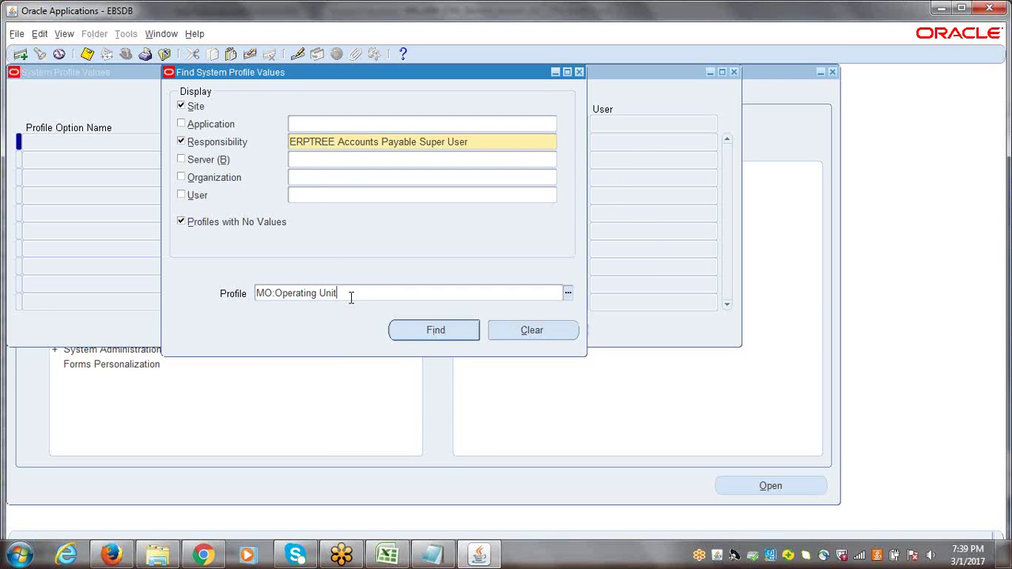
pyautogui.press('Return')
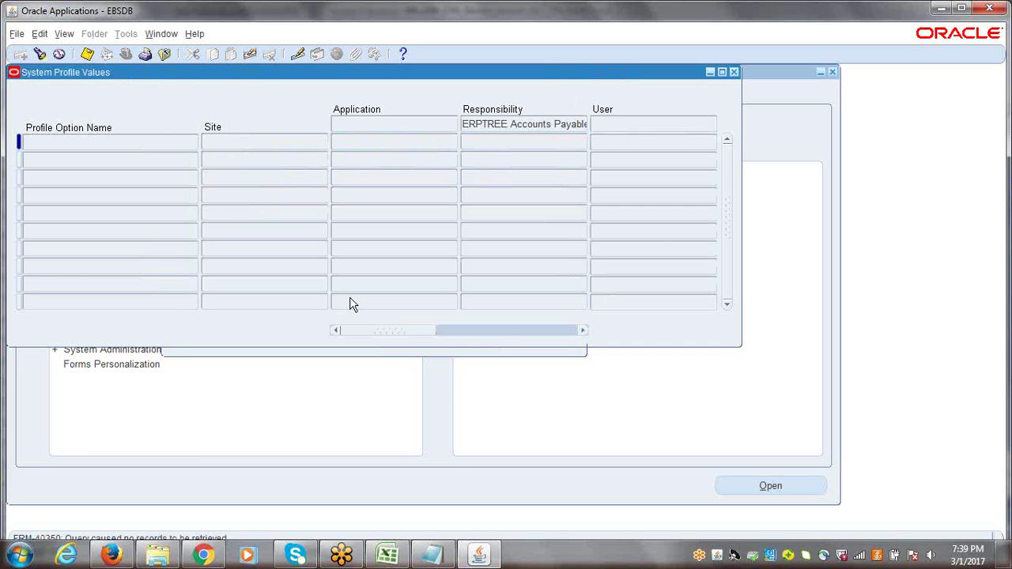
pyautogui.hotkey('ctrl', 'f')
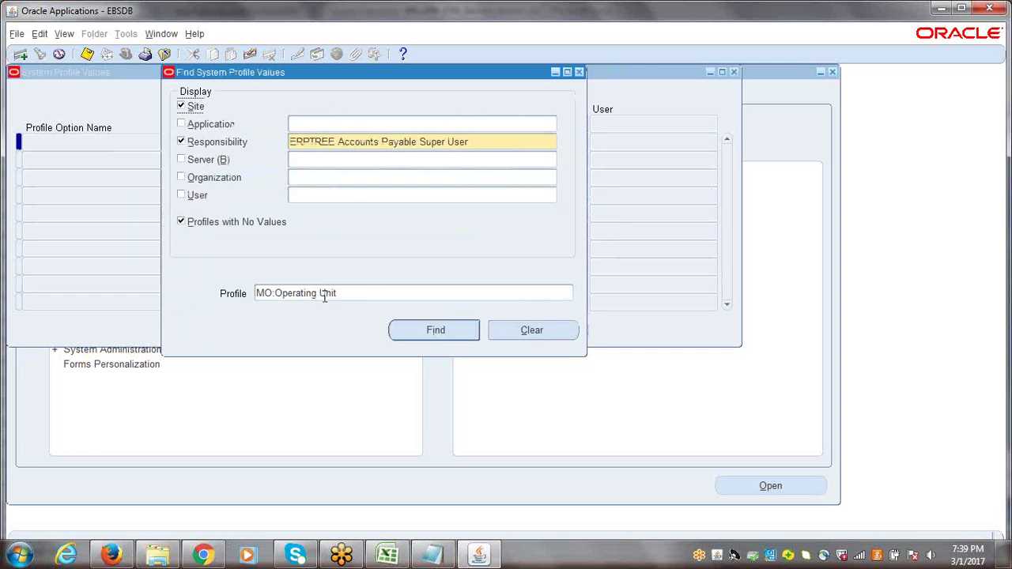
pyautogui.click(277, 298)
pyautogui.click(276, 298)
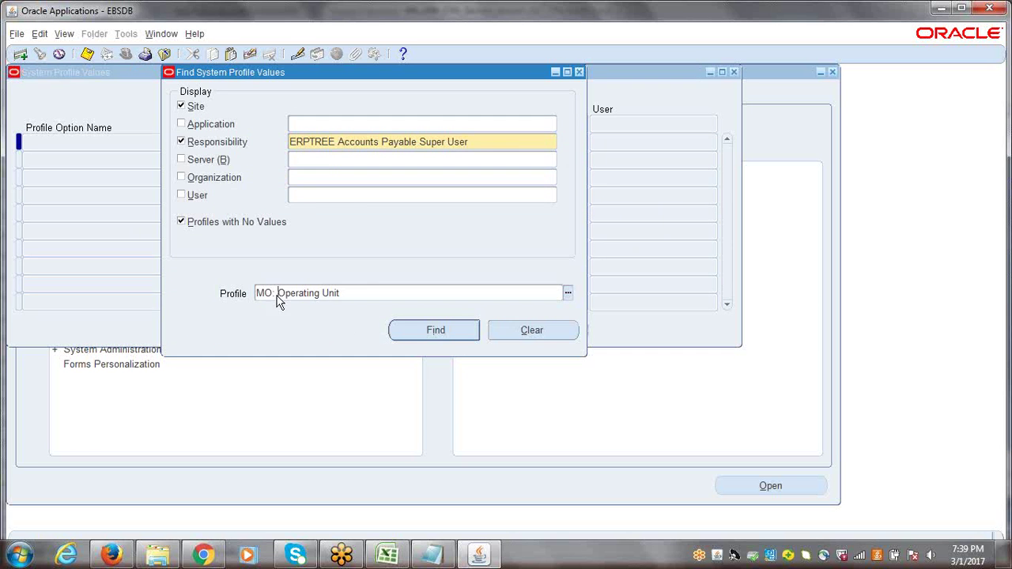
pyautogui.click(448, 336)
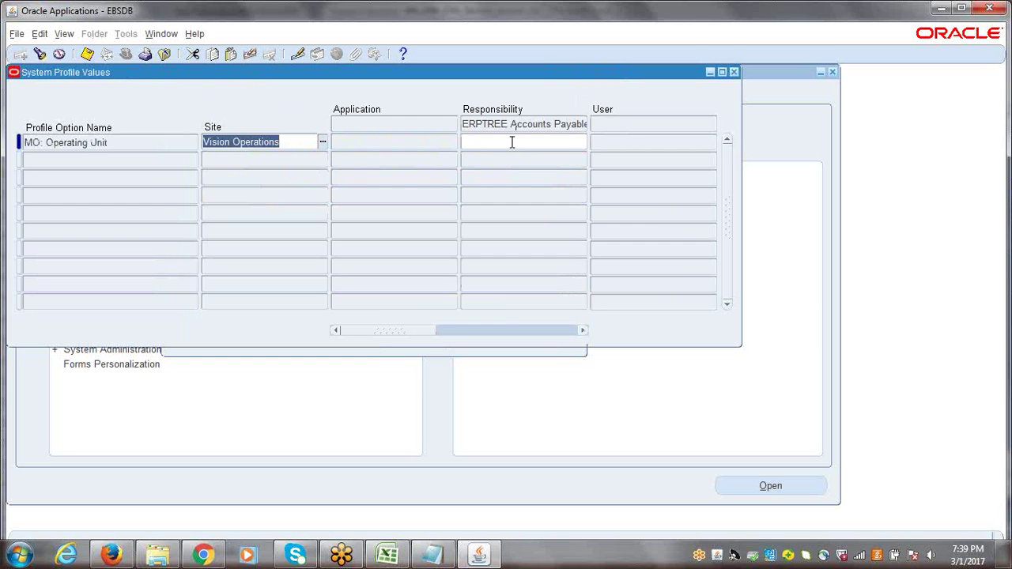
# Save 'ERPTREE Hyderabad Operating Unit' as the Accounts Payable responsibility value, then reopen the search
pyautogui.click(511, 142)
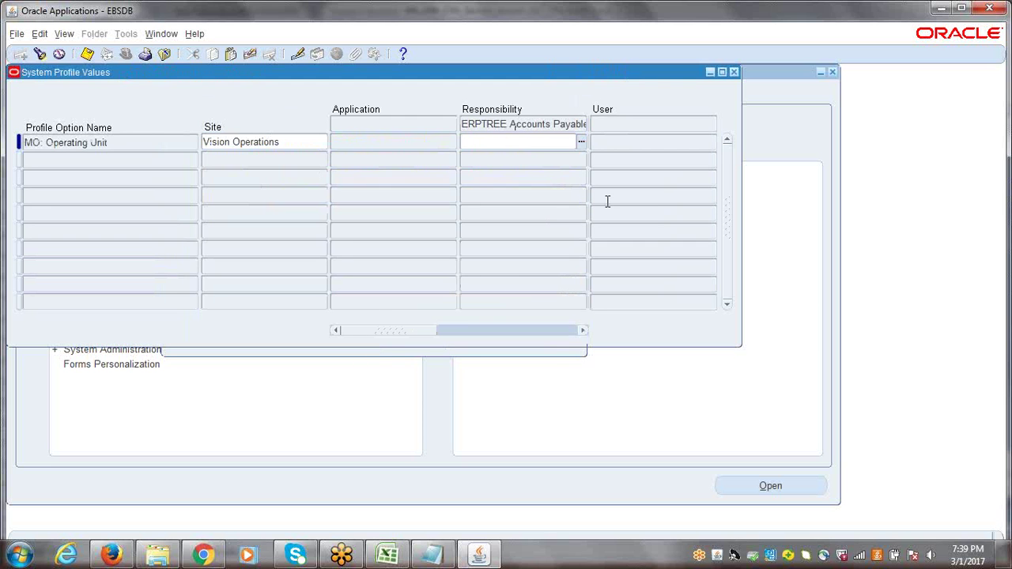
pyautogui.write('ERPTREE')
pyautogui.press('Tab')
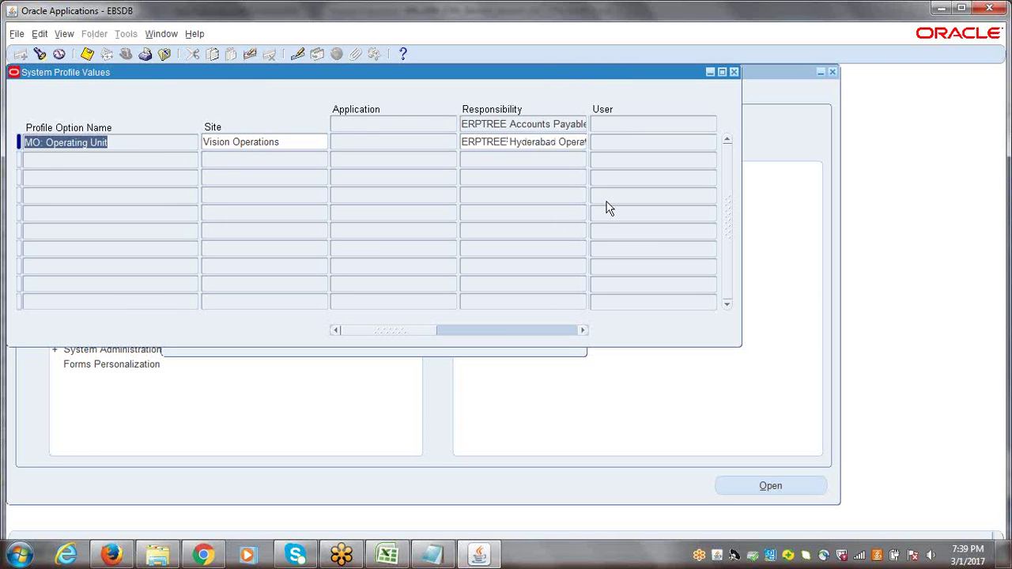
pyautogui.moveTo(474, 142); pyautogui.dragTo(621, 139)
pyautogui.click(537, 145)
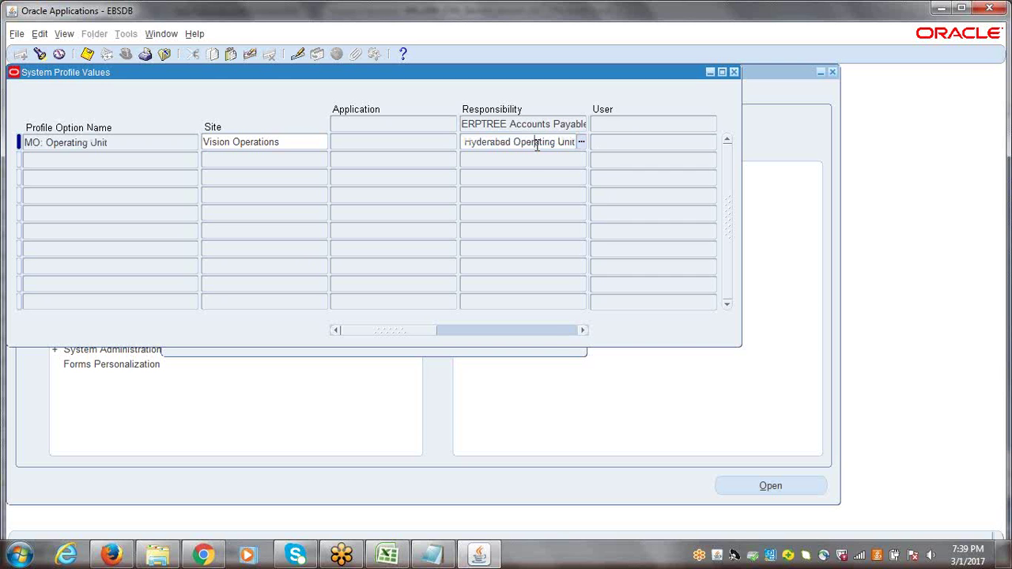
pyautogui.press('Tab')
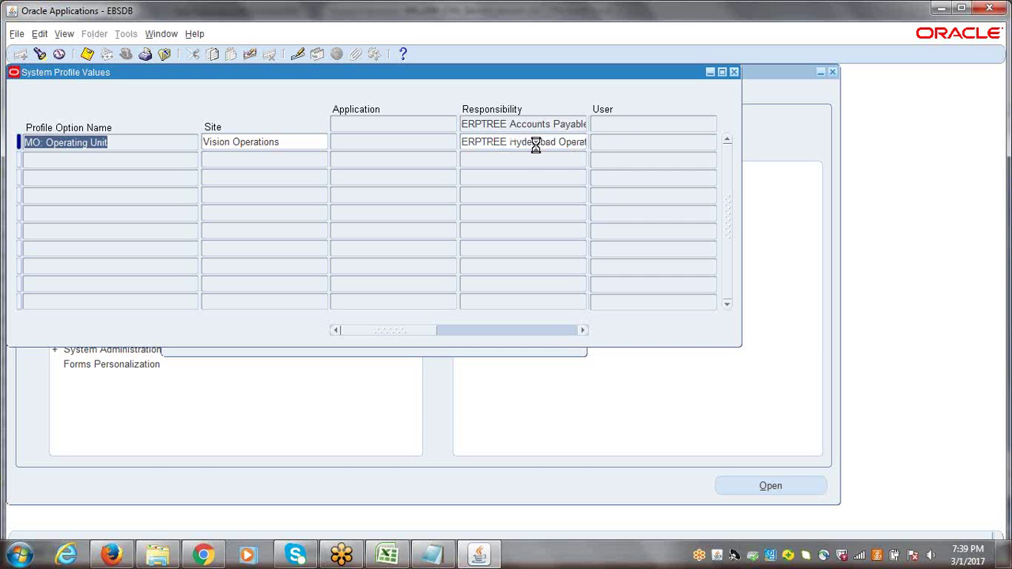
pyautogui.hotkey('ctrl', 's')
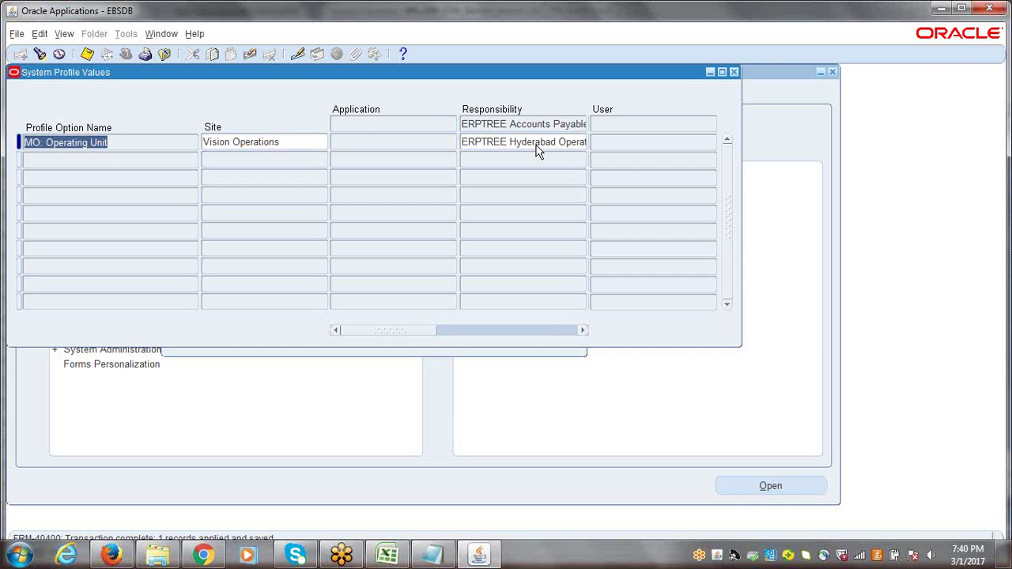
pyautogui.click(537, 147)
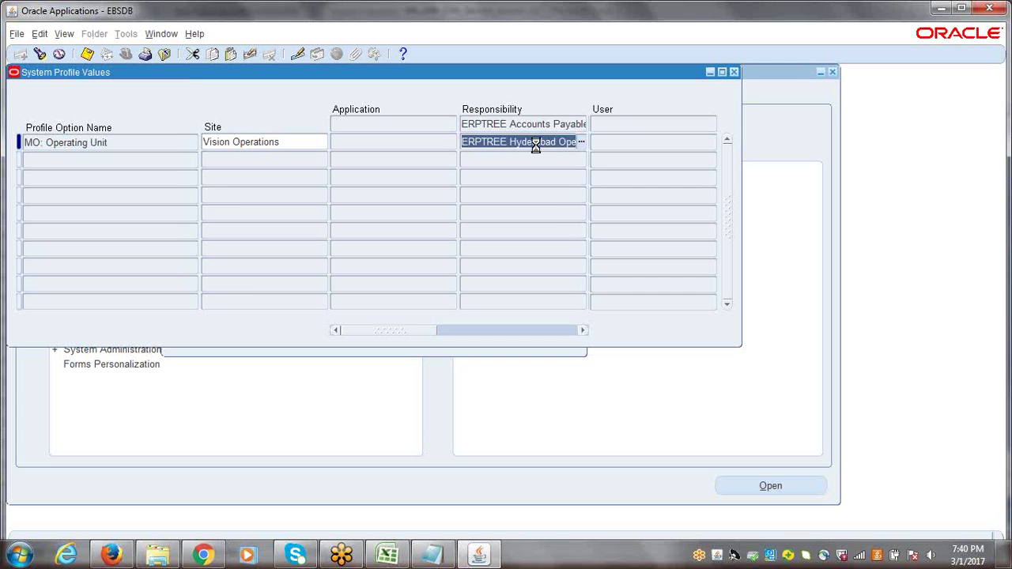
pyautogui.hotkey('ctrl', 'f')
# Save the Hyderabad operating unit for ERPTREE Accounts Receivable Super User
pyautogui.click(483, 143)
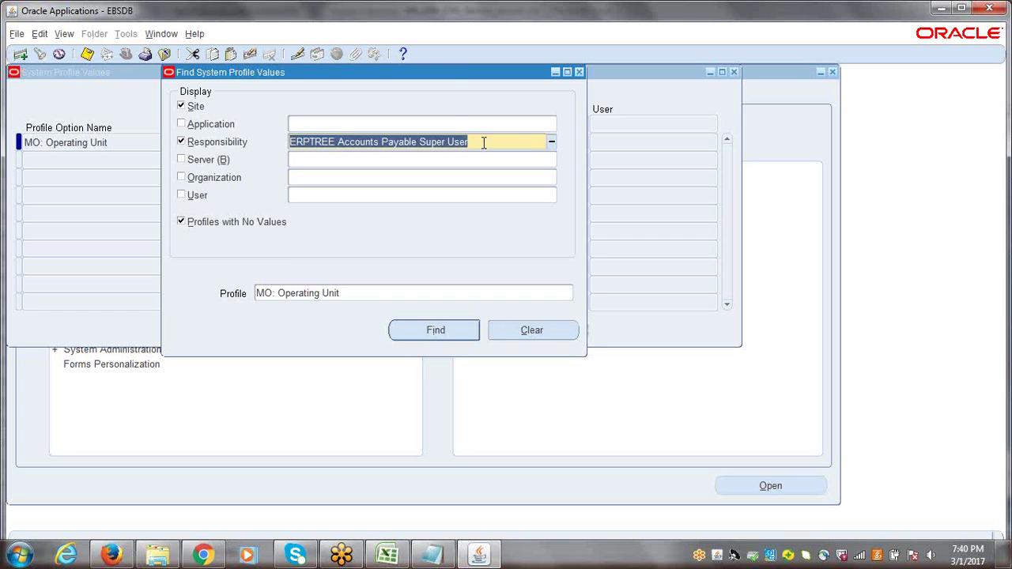
pyautogui.write('ERPT')
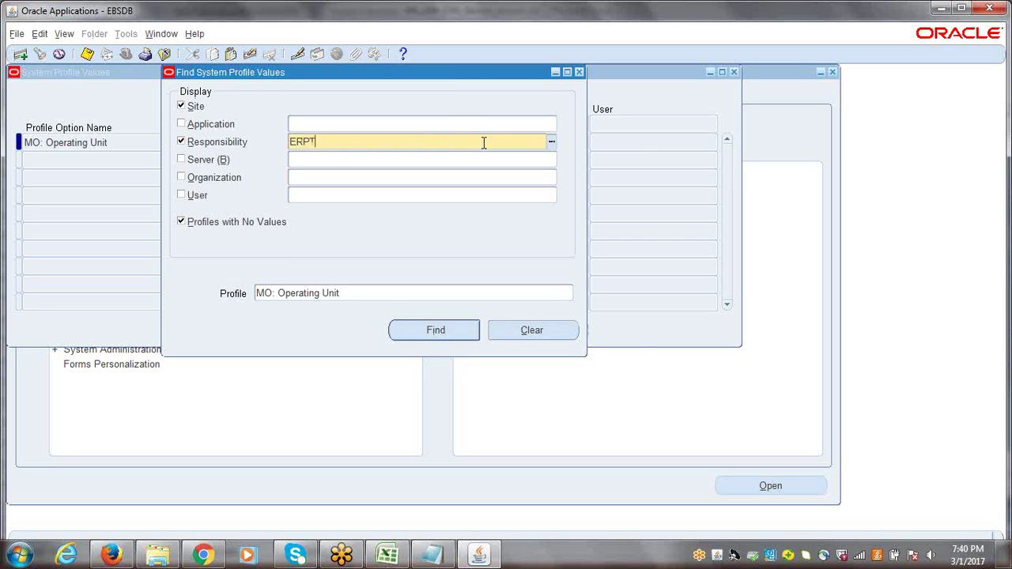
pyautogui.write('REE')
pyautogui.press('Tab')
pyautogui.click(392, 243)
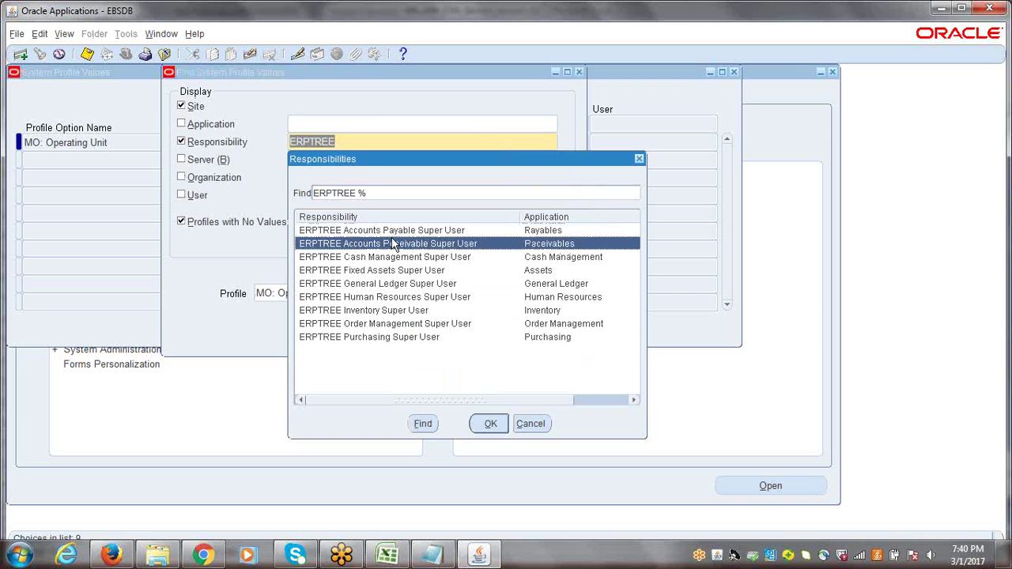
pyautogui.press('Return')
pyautogui.press('Return')
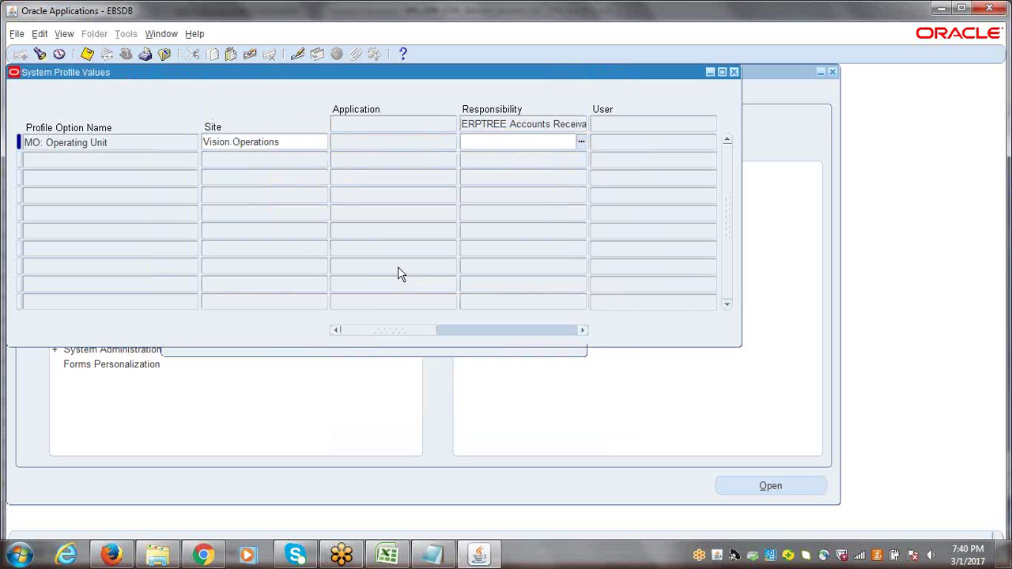
pyautogui.hotkey('ctrl', 's')
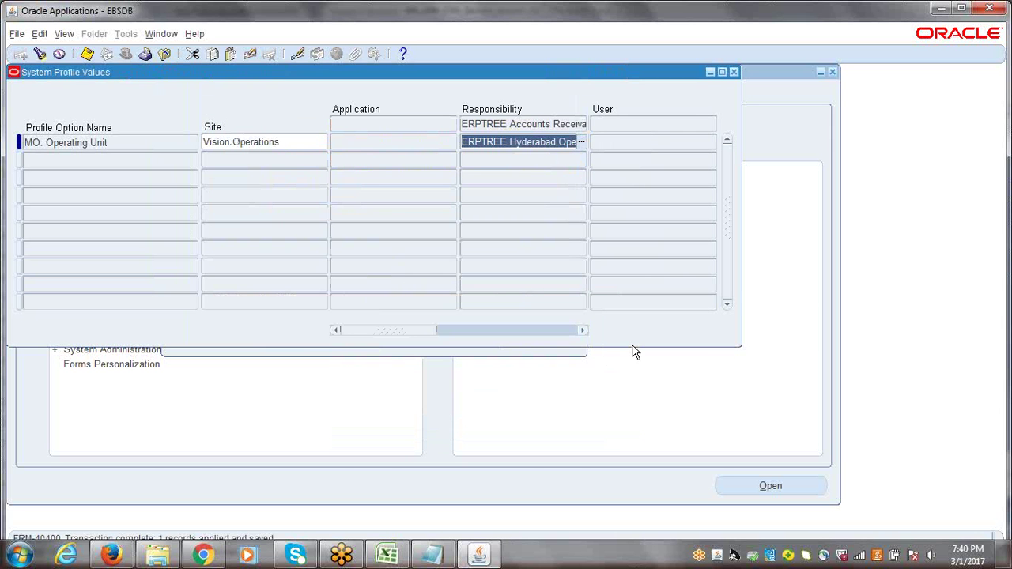
pyautogui.hotkey('ctrl', 's')
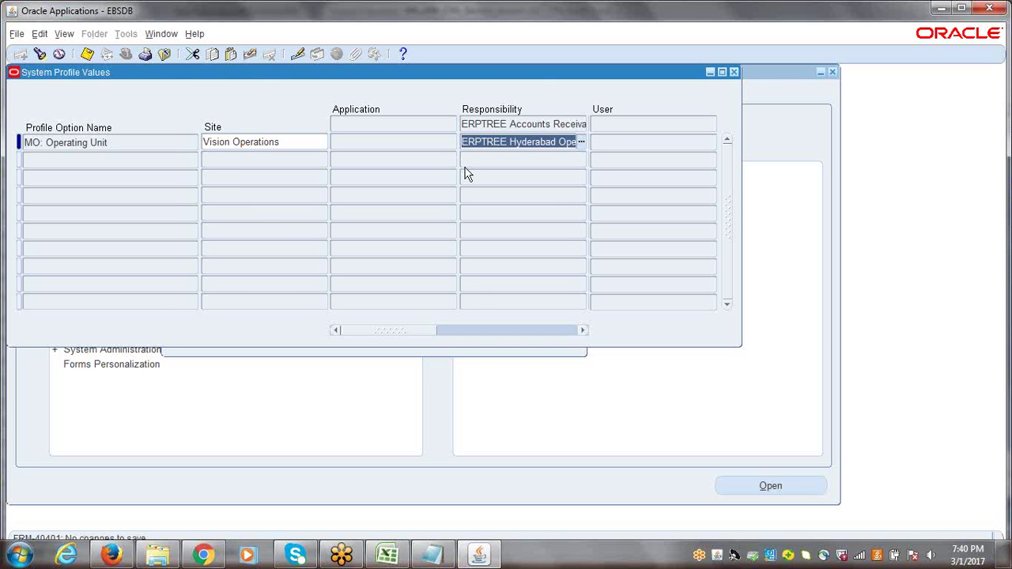
# Look up the MO: Operating Unit value for ERPTREE Cash Management Super User
pyautogui.hotkey('ctrl', 'f')
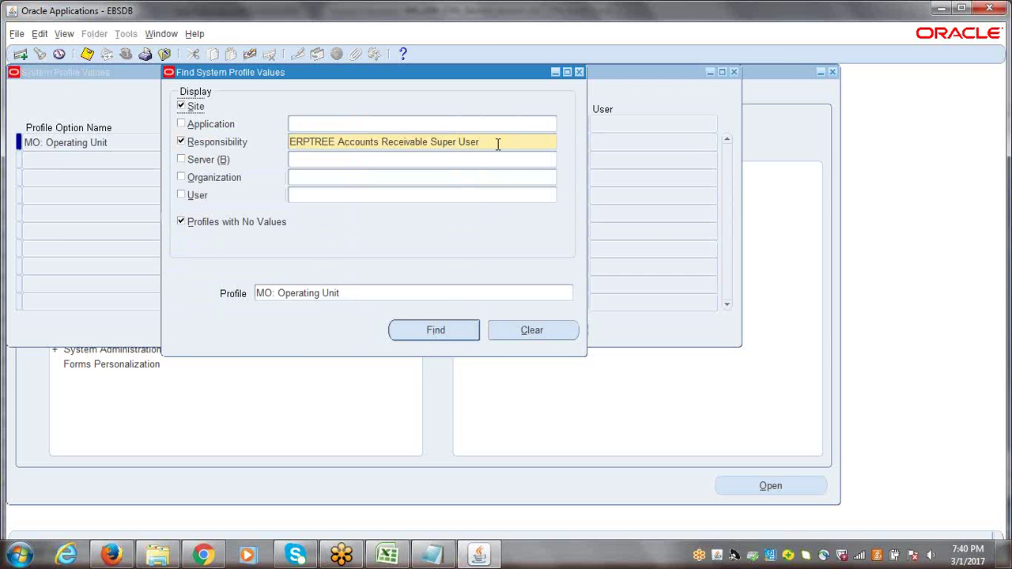
pyautogui.click(497, 142)
pyautogui.write('ERPTREE')
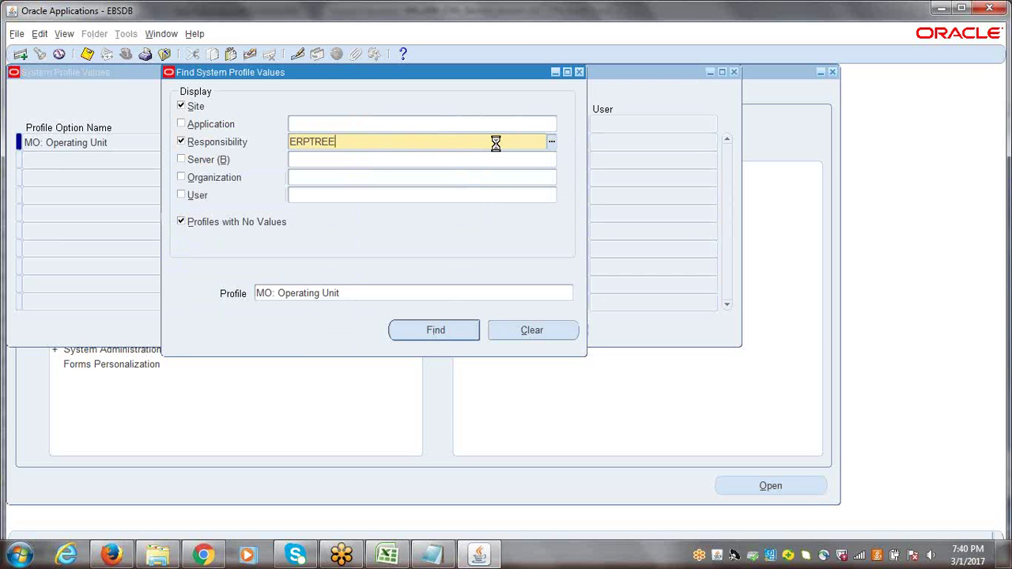
pyautogui.press('Tab')
pyautogui.doubleClick(422, 256)
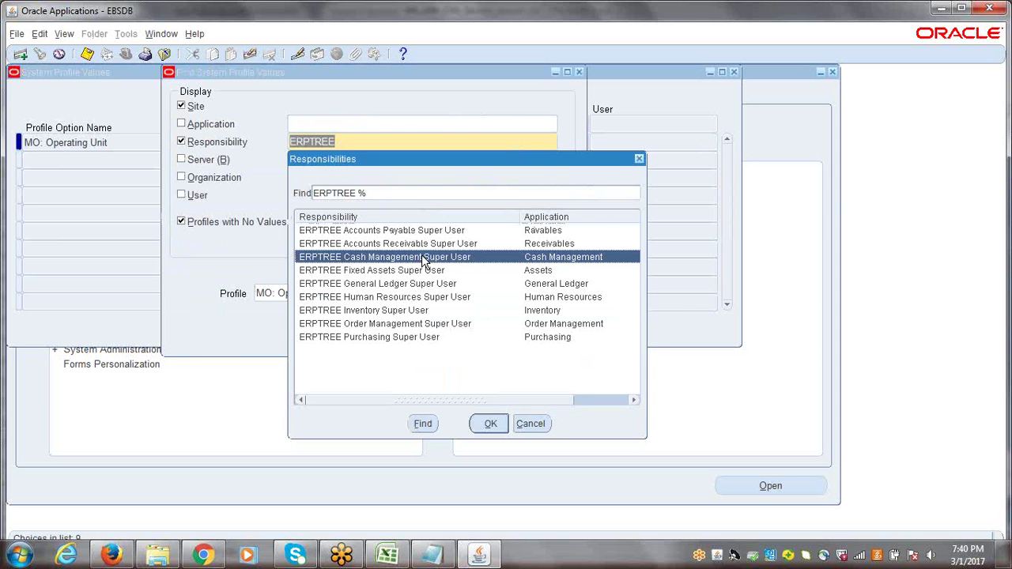
pyautogui.press('Return')
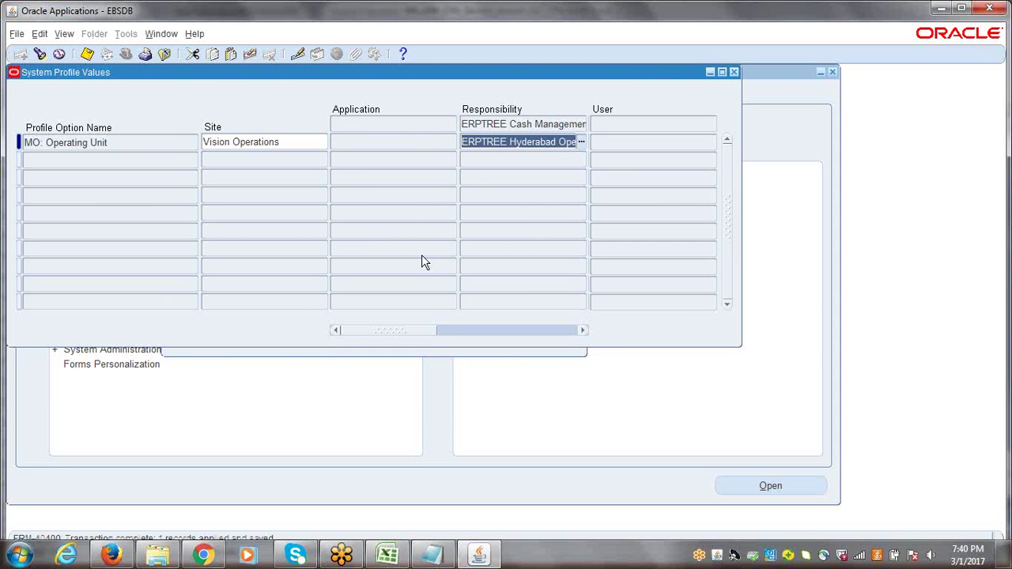
# Paste and save the Hyderabad operating unit for ERPTREE Fixed Assets Super User
pyautogui.hotkey('ctrl', 'f')
pyautogui.tripleClick(477, 141)
pyautogui.write('ER')
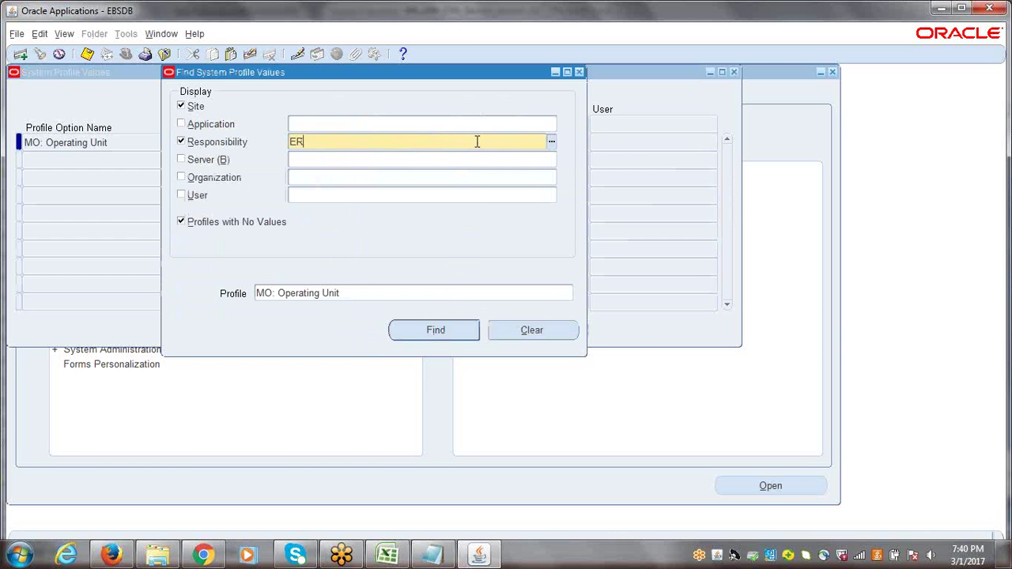
pyautogui.write('PTREE')
pyautogui.press('Tab')
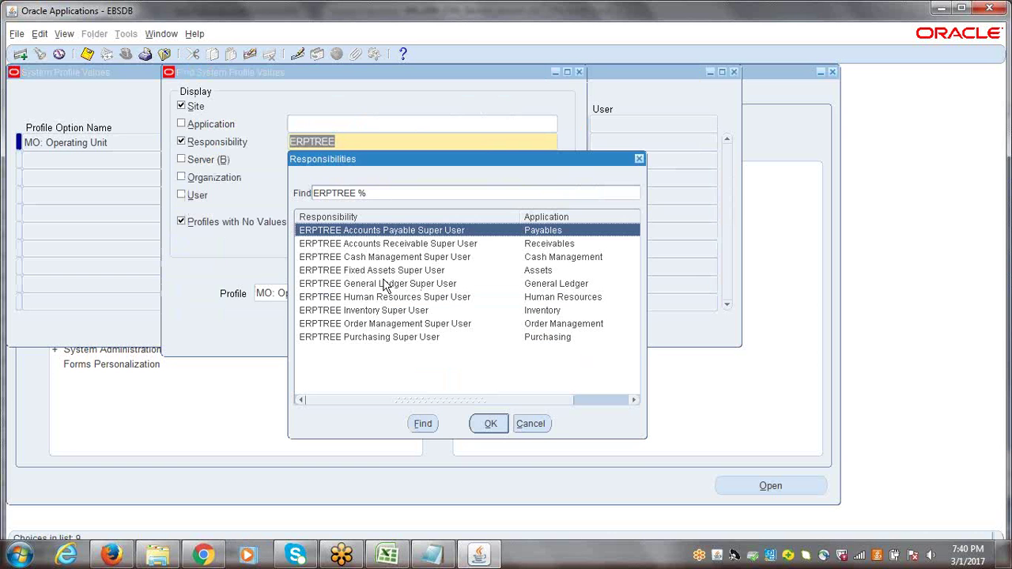
pyautogui.doubleClick(376, 272)
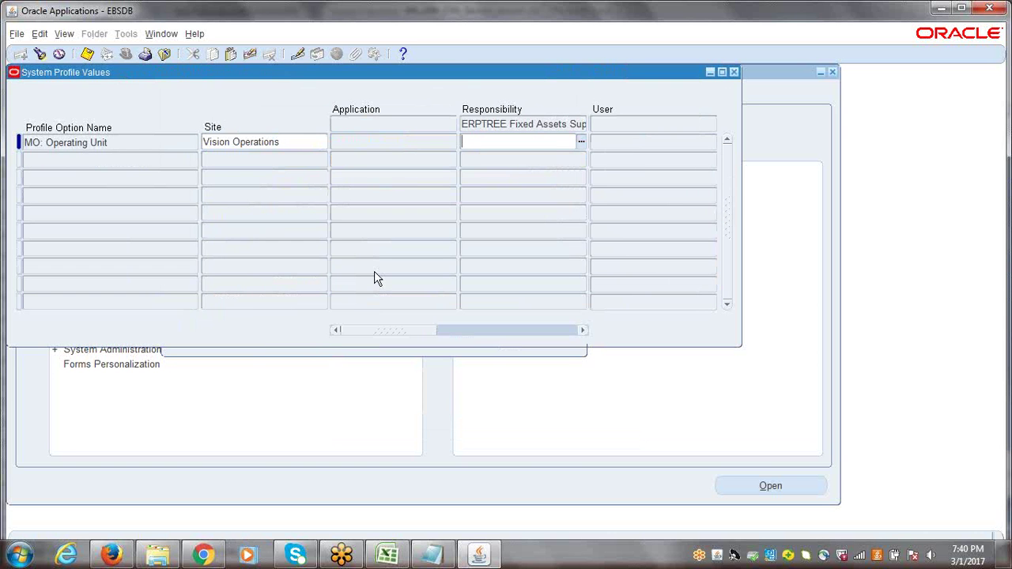
pyautogui.write('ERPTREE Hyderabad Operating Unit')
pyautogui.hotkey('ctrl', 's')
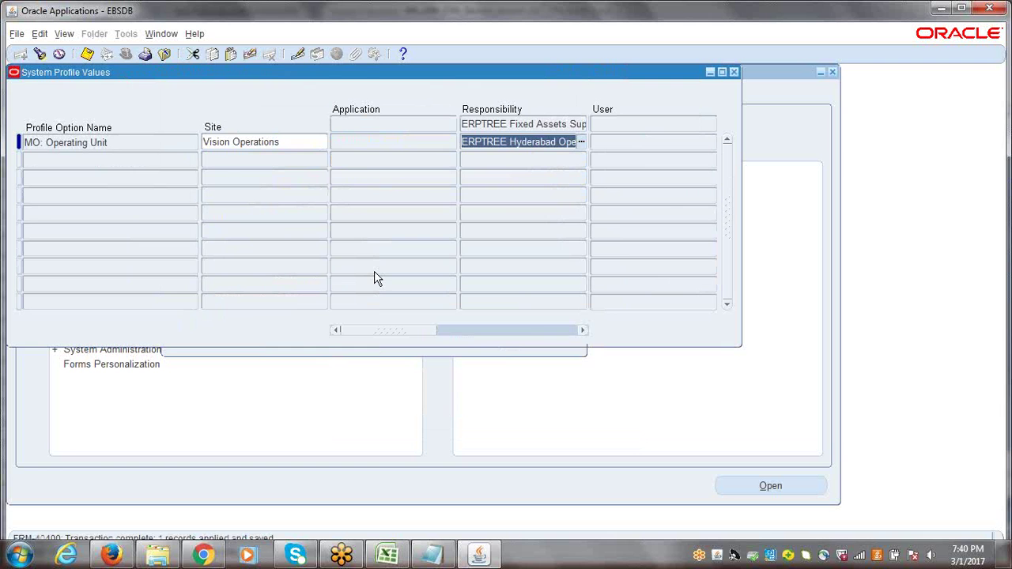
# Look up the MO: Operating Unit value for ERPTREE General Ledger Super User
pyautogui.hotkey('ctrl', 'f')
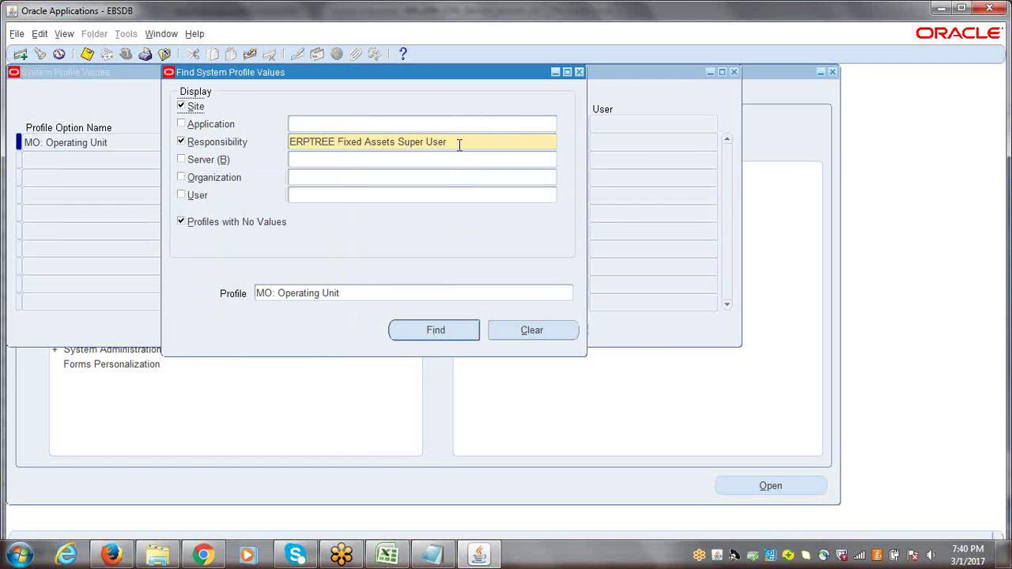
pyautogui.write('ERPTREE')
pyautogui.press('Tab')
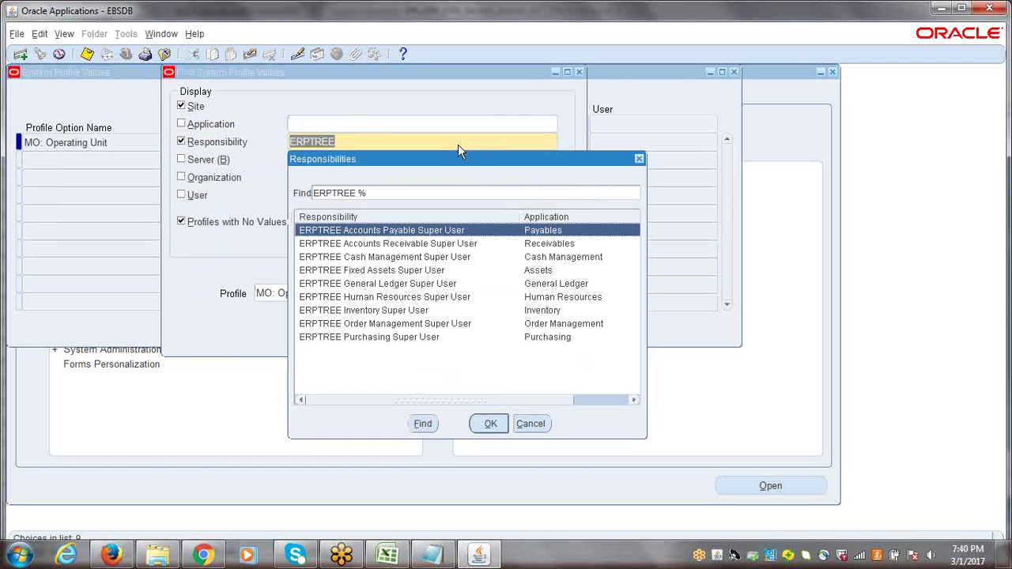
pyautogui.doubleClick(411, 283)
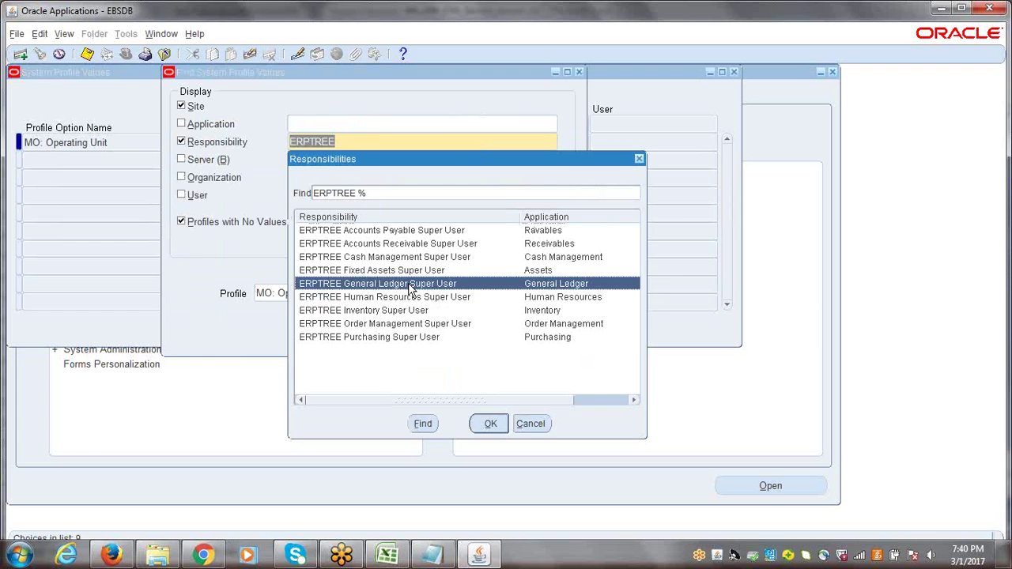
pyautogui.press('Return')
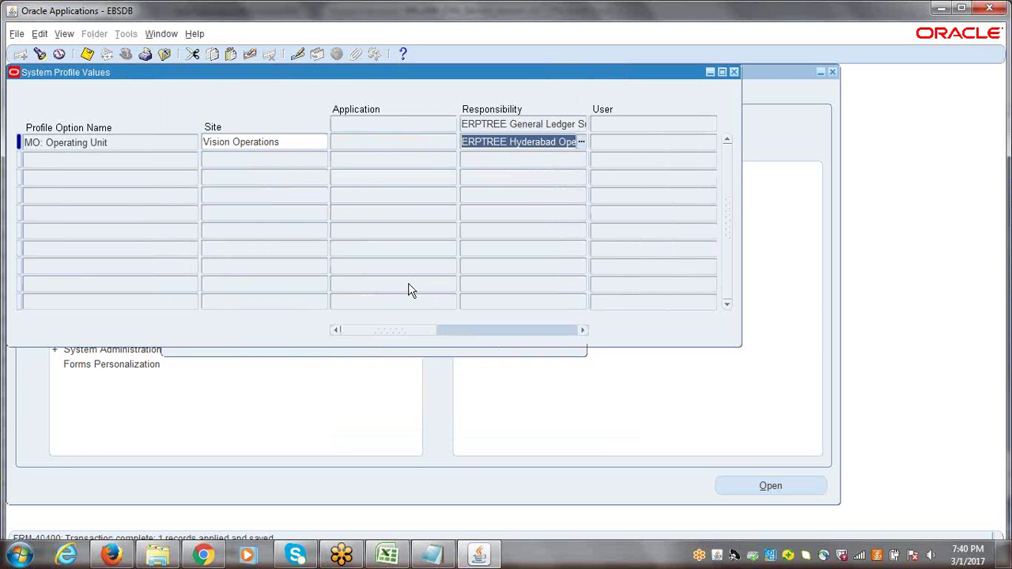
# Paste and save the Hyderabad operating unit for ERPTREE Human Resources Super User
pyautogui.hotkey('ctrl', 'f')
pyautogui.click(470, 142)
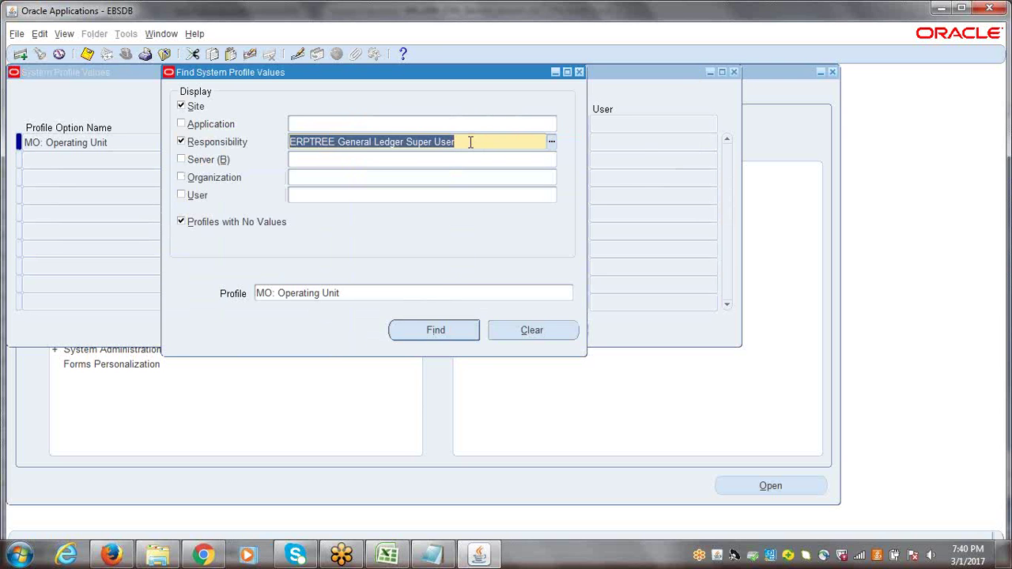
pyautogui.write('ERPTREE')
pyautogui.press('Tab')
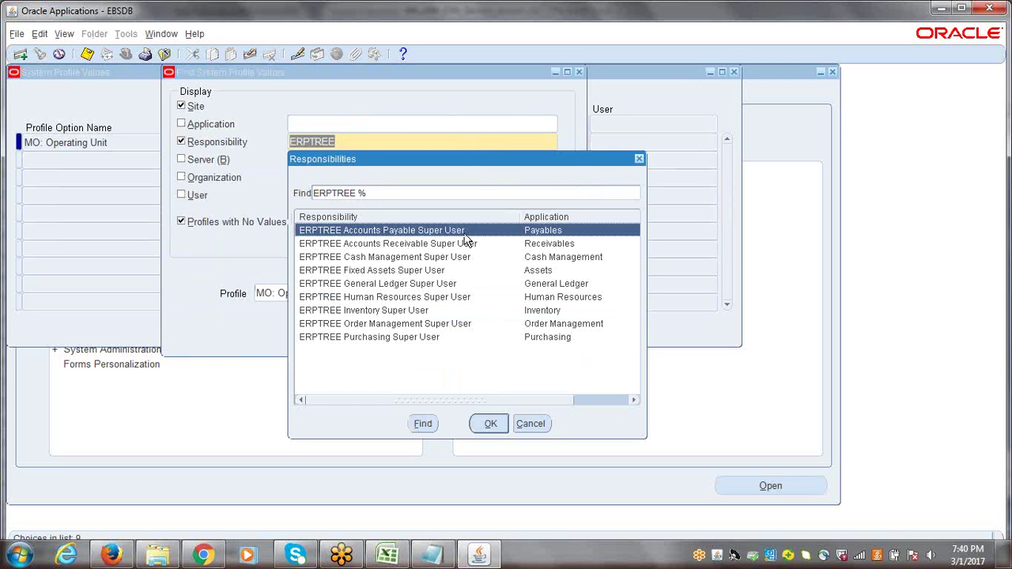
pyautogui.click(407, 299)
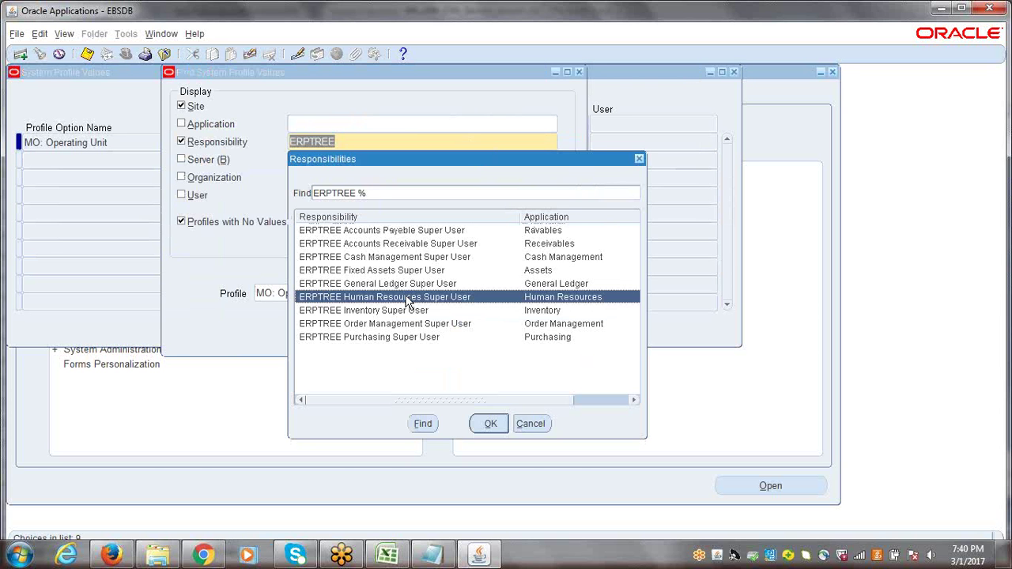
pyautogui.doubleClick(407, 299)
pyautogui.press('Return')
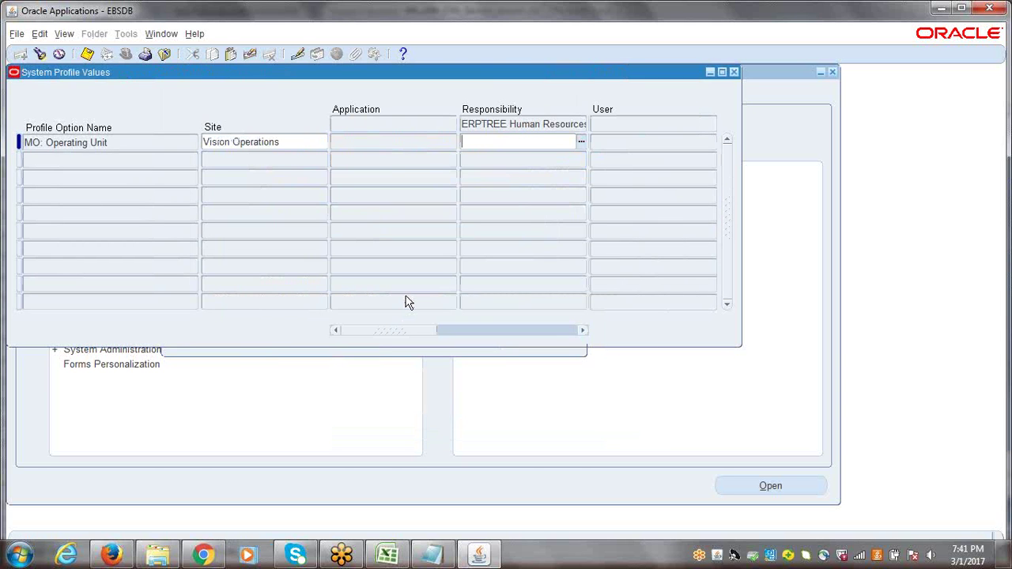
pyautogui.write('Hyderabad Operating Unit')
pyautogui.hotkey('ctrl', 's')
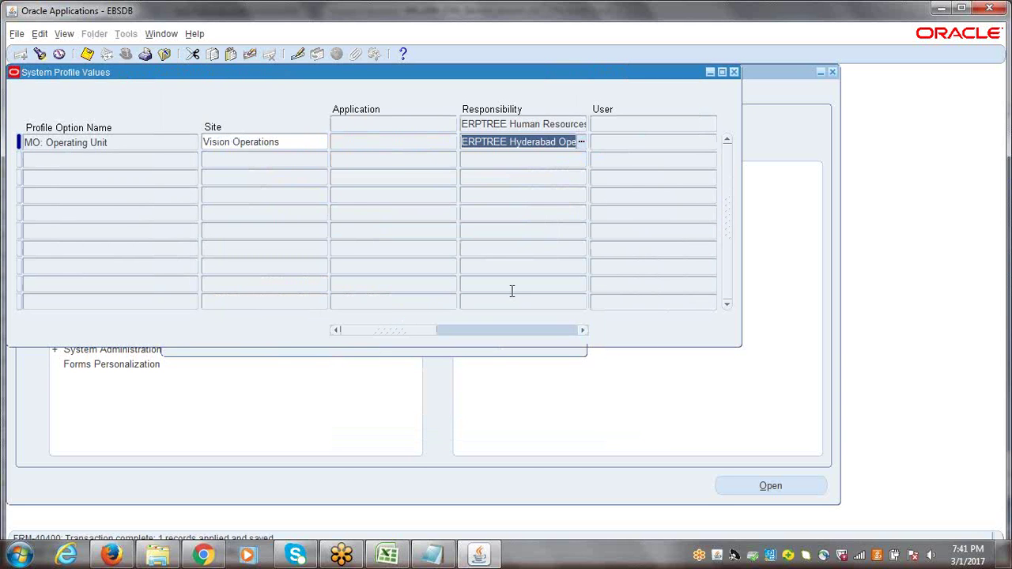
# Paste and save the Hyderabad operating unit for ERPTREE Inventory Super User
pyautogui.hotkey('ctrl', 'F11')
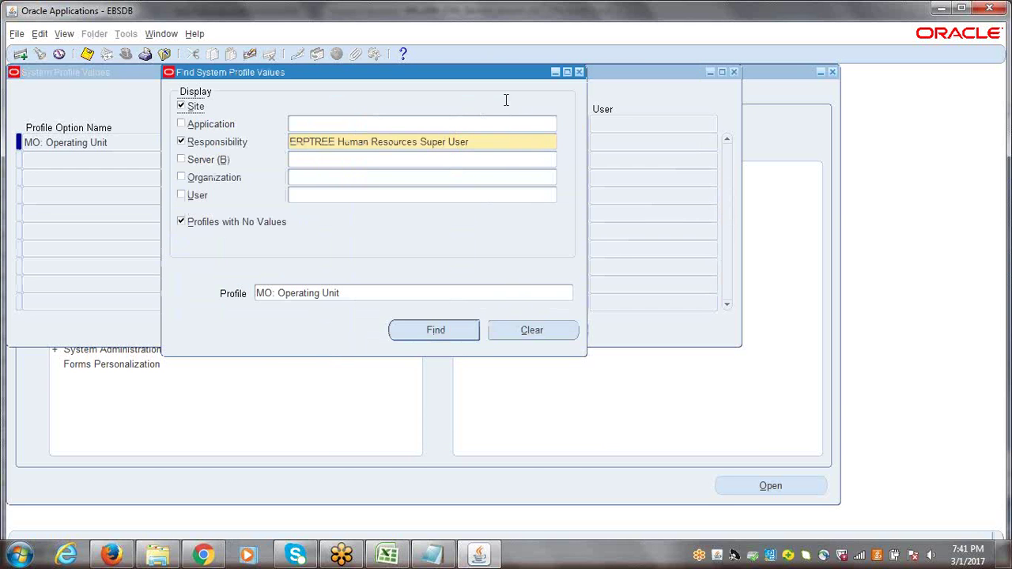
pyautogui.click(483, 138)
pyautogui.write('ERPTREE')
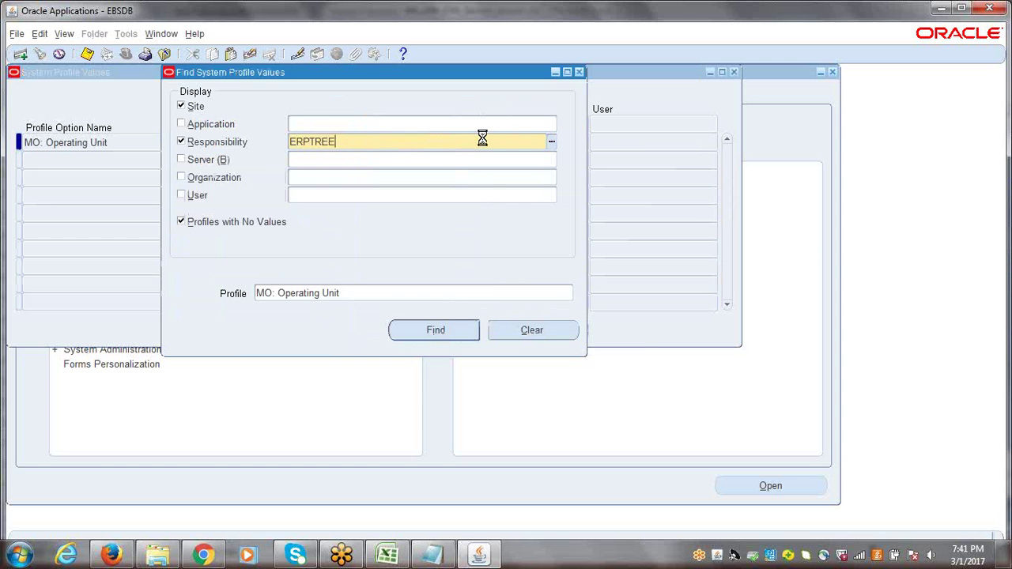
pyautogui.press('Tab')
pyautogui.doubleClick(399, 311)
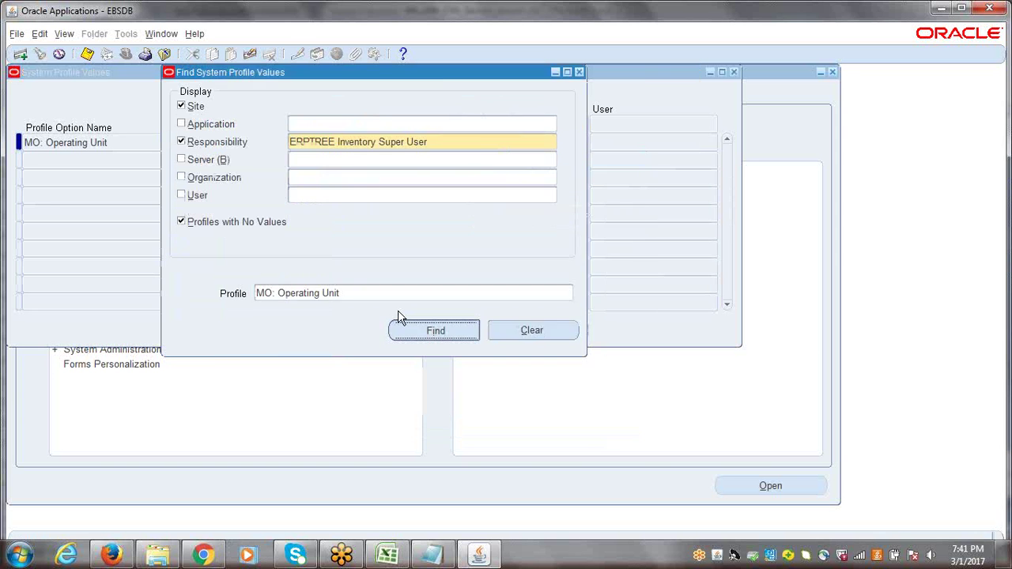
pyautogui.press('Return')
pyautogui.write('Hyderabad Operating Unit')
pyautogui.hotkey('ctrl', 's')
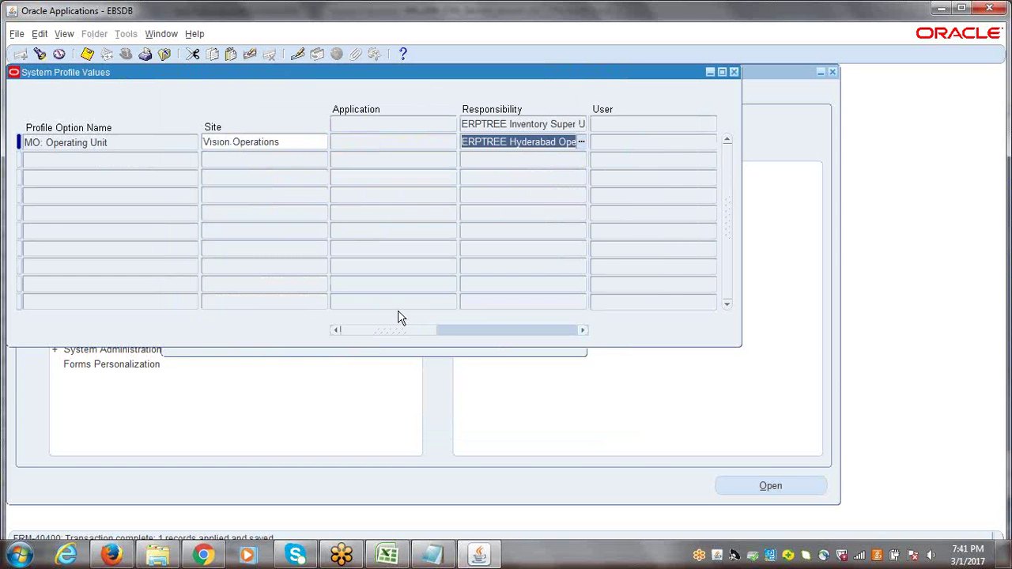
# Save the Hyderabad operating unit for ERPTREE Order Management Super User
pyautogui.hotkey('ctrl', 'F11')
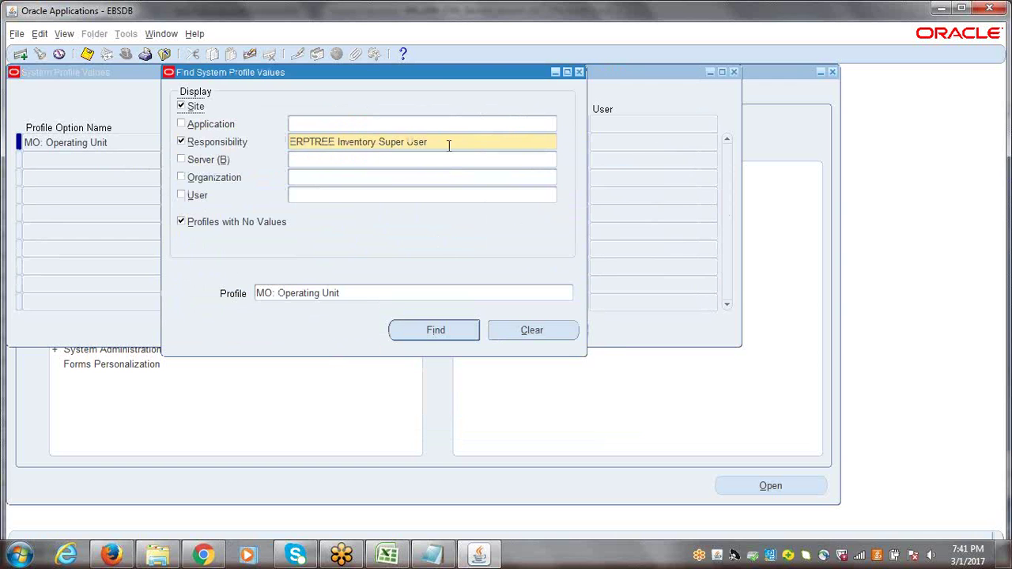
pyautogui.tripleClick(445, 142)
pyautogui.write('ERPTREE')
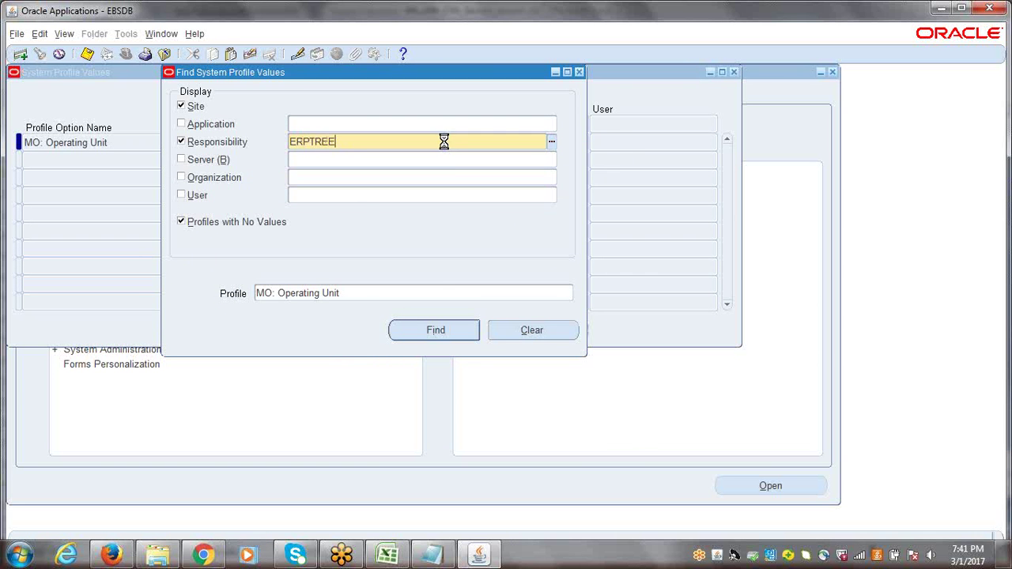
pyautogui.press('Tab')
pyautogui.click(379, 325)
pyautogui.doubleClick(379, 324)
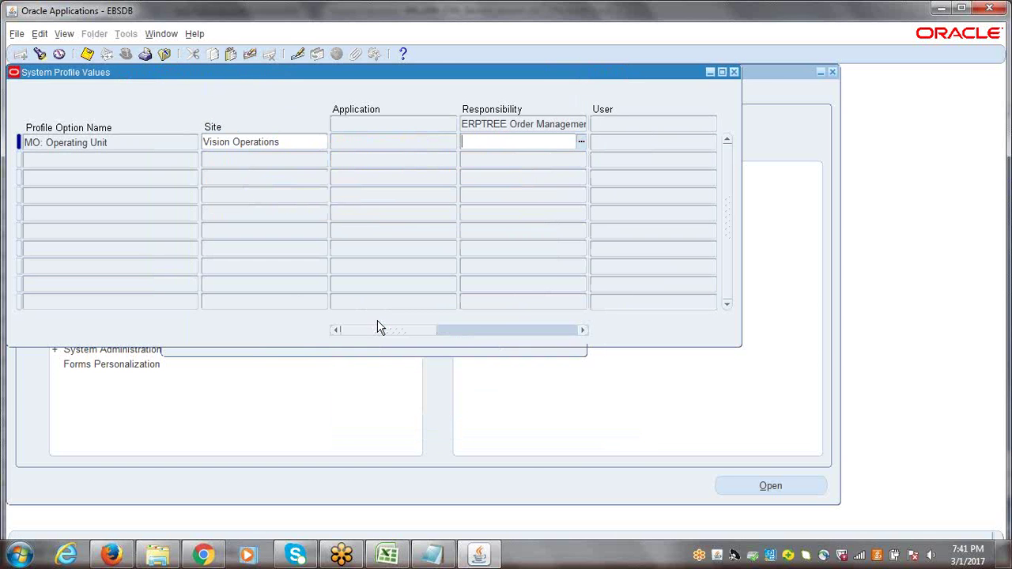
pyautogui.hotkey('ctrl', 's')
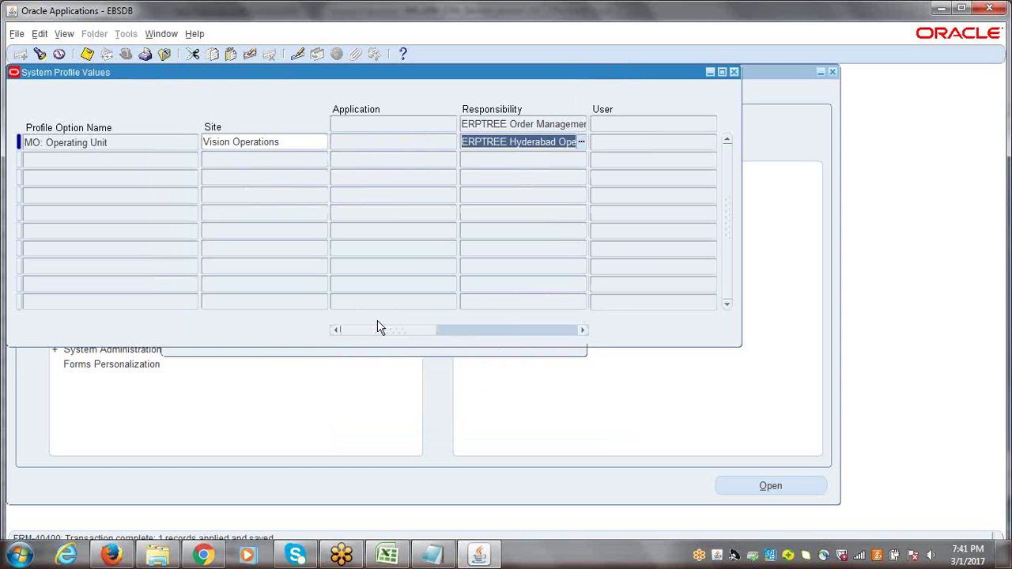
# Save the Hyderabad operating unit for ERPTREE Purchasing Super User, then close profile values
pyautogui.hotkey('ctrl', 'f')
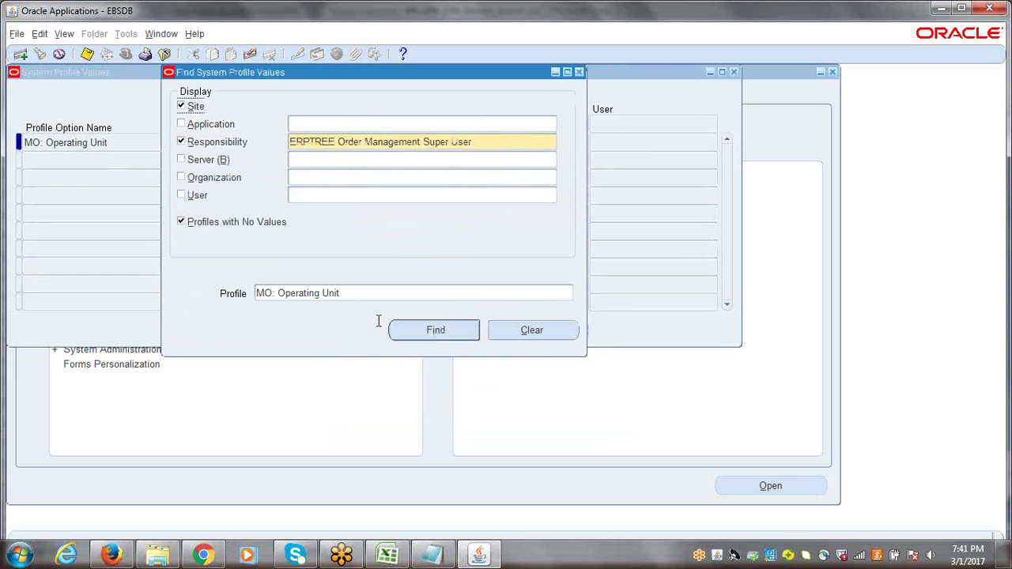
pyautogui.click(480, 145)
pyautogui.write('ERPTREE')
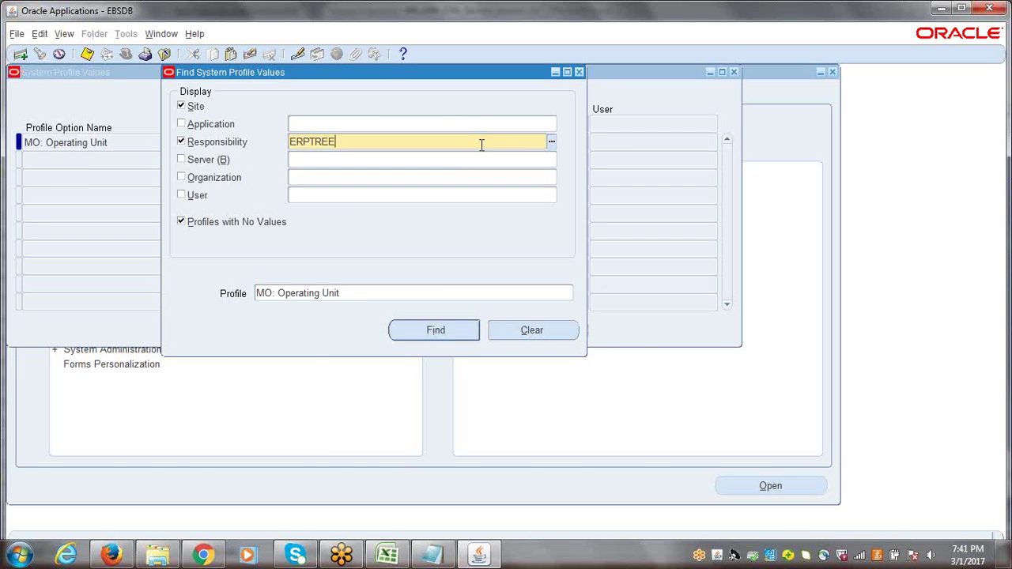
pyautogui.press('Tab')
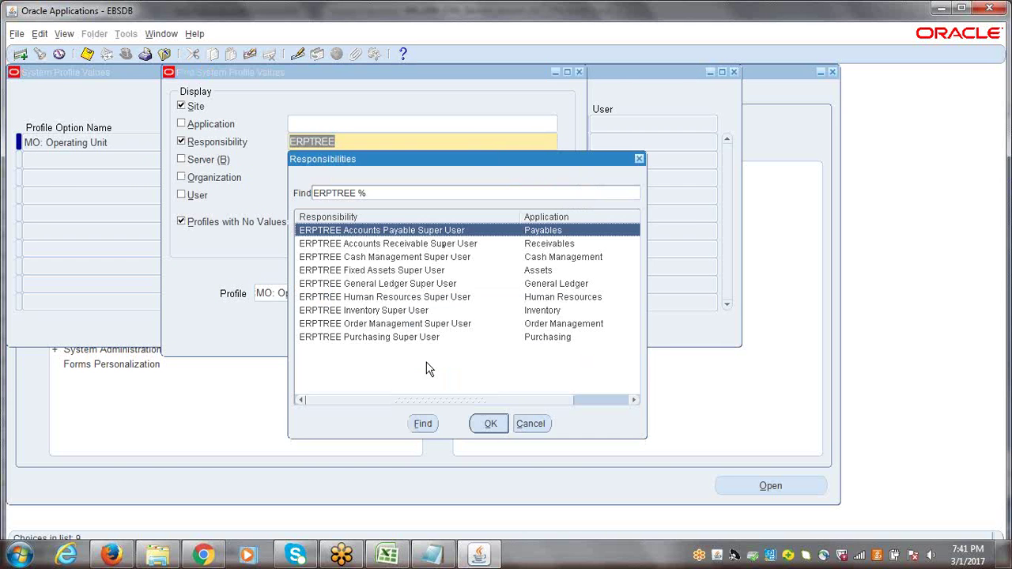
pyautogui.click(398, 338)
pyautogui.press('Return')
pyautogui.press('Return')
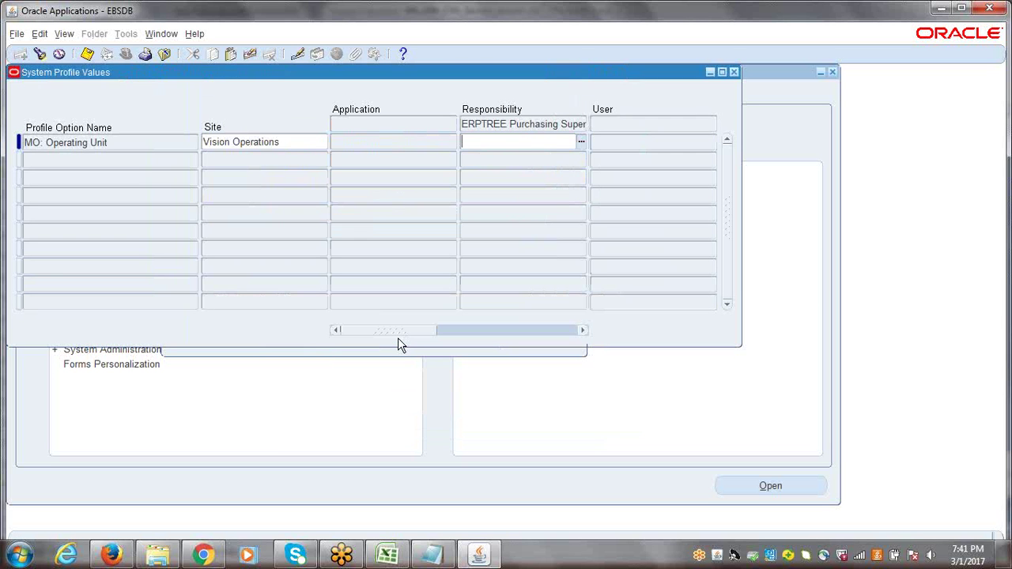
pyautogui.hotkey('ctrl', 's')
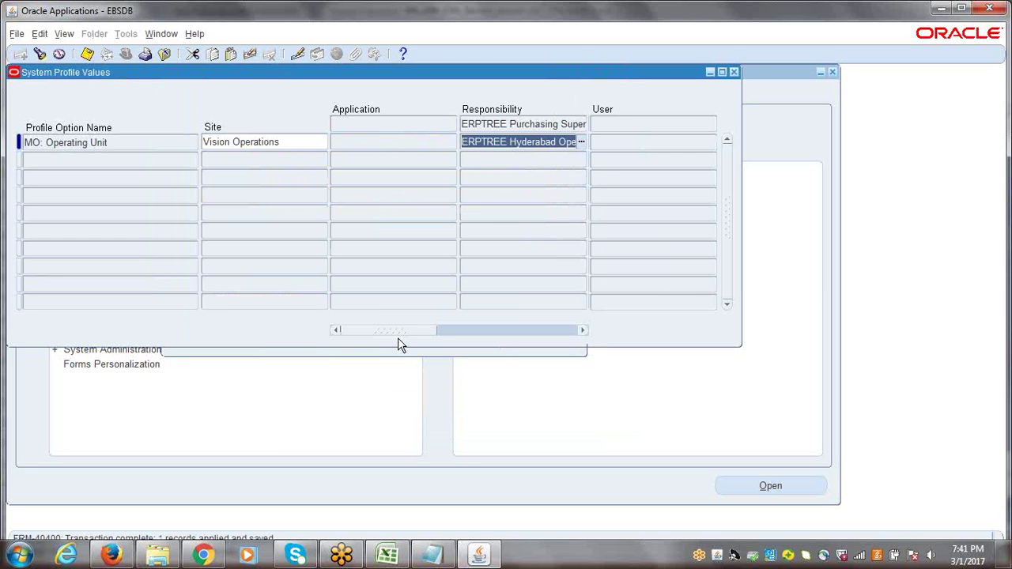
pyautogui.click(734, 72)
pyautogui.click(41, 288)
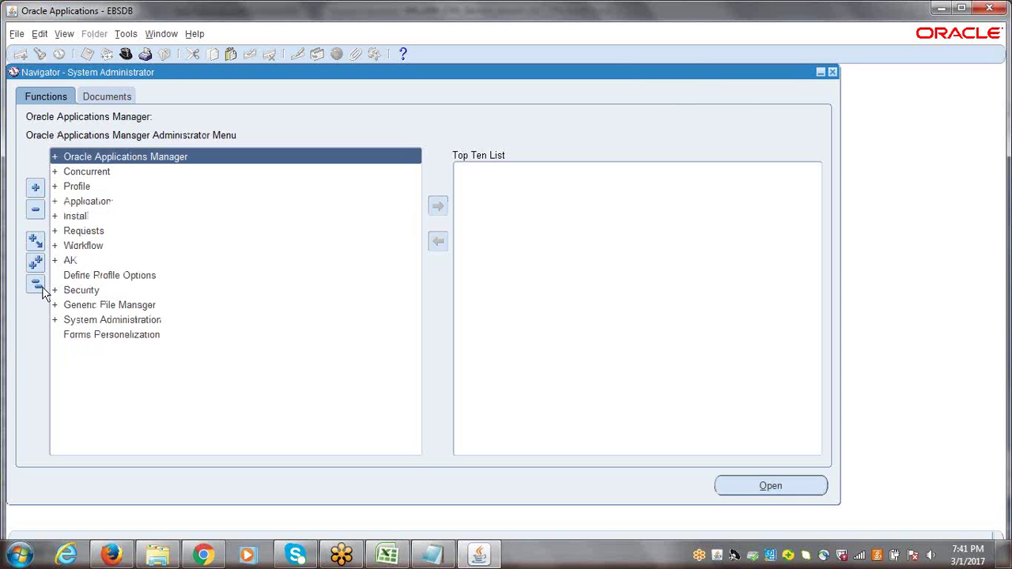
# Bring the Excel notes to the Business Group–Inventory Organization diagram and select cell B31
pyautogui.click(387, 555)
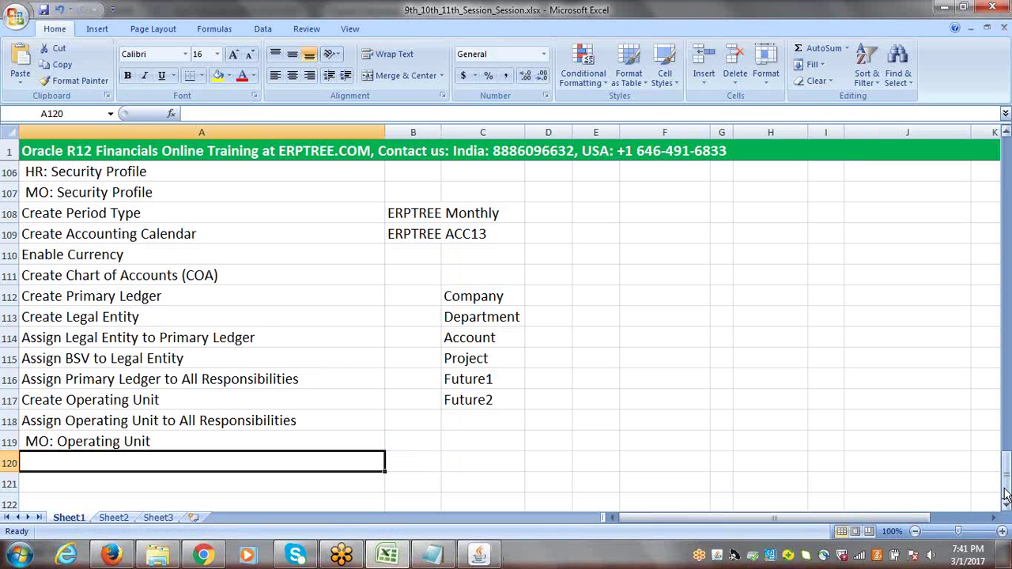
pyautogui.moveTo(1005, 496); pyautogui.dragTo(1007, 240)
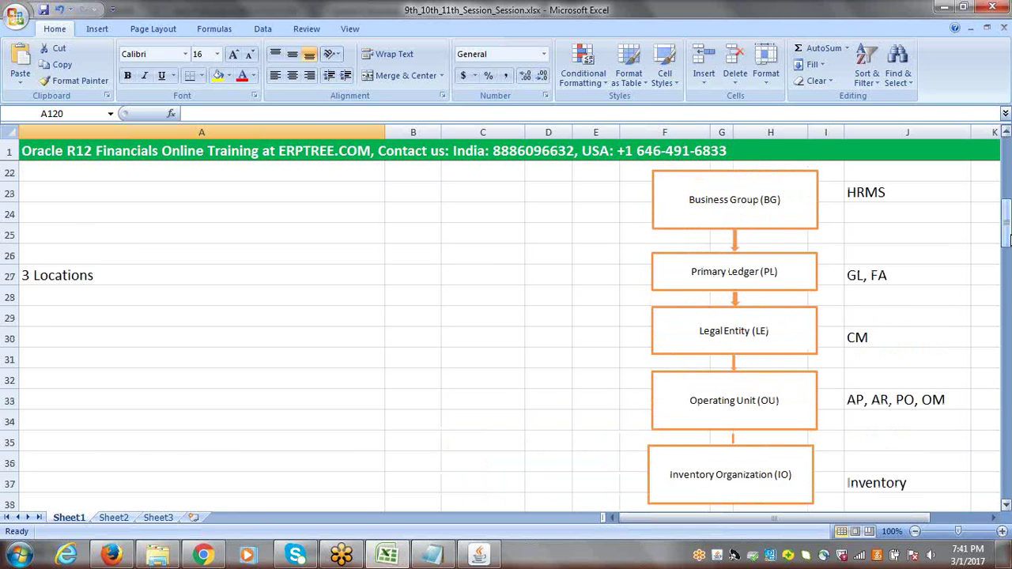
pyautogui.click(410, 351)
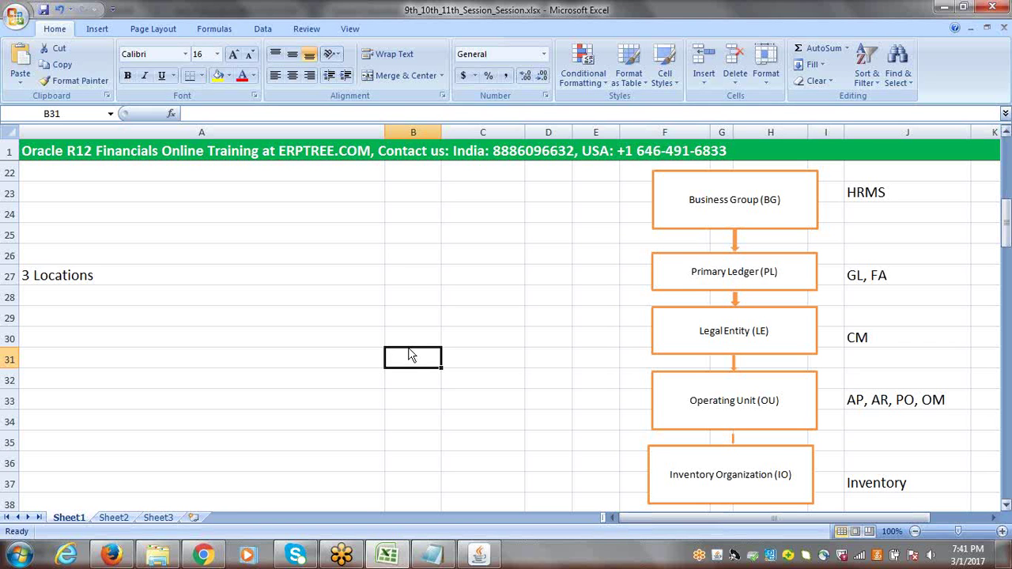
pyautogui.moveTo(1006, 225); pyautogui.dragTo(1006, 236)
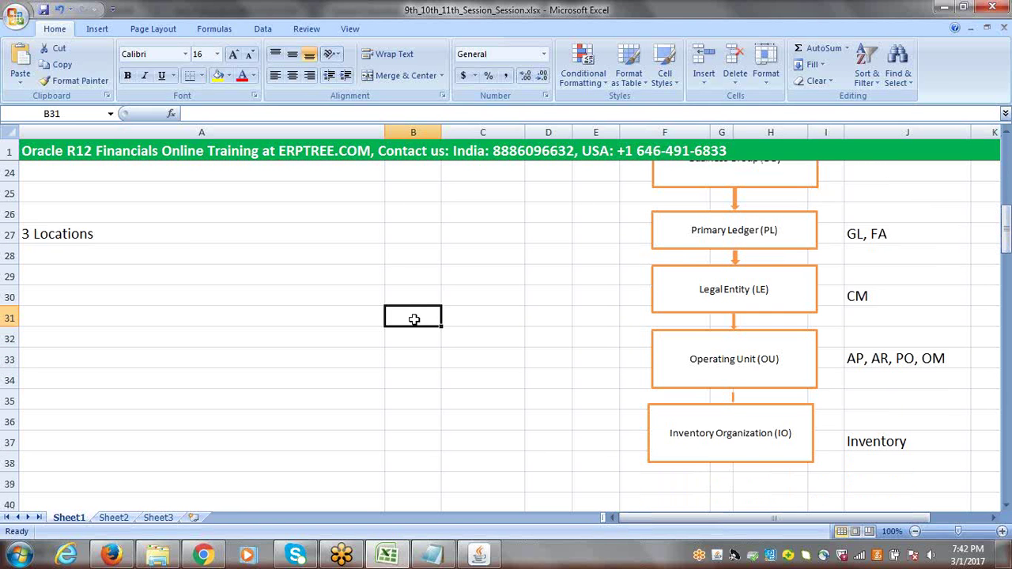
# Enter Inventory1, Inventory2 and Inventory3 into cells B31, C31 and D31
pyautogui.write('iN')
pyautogui.press('BackSpace')
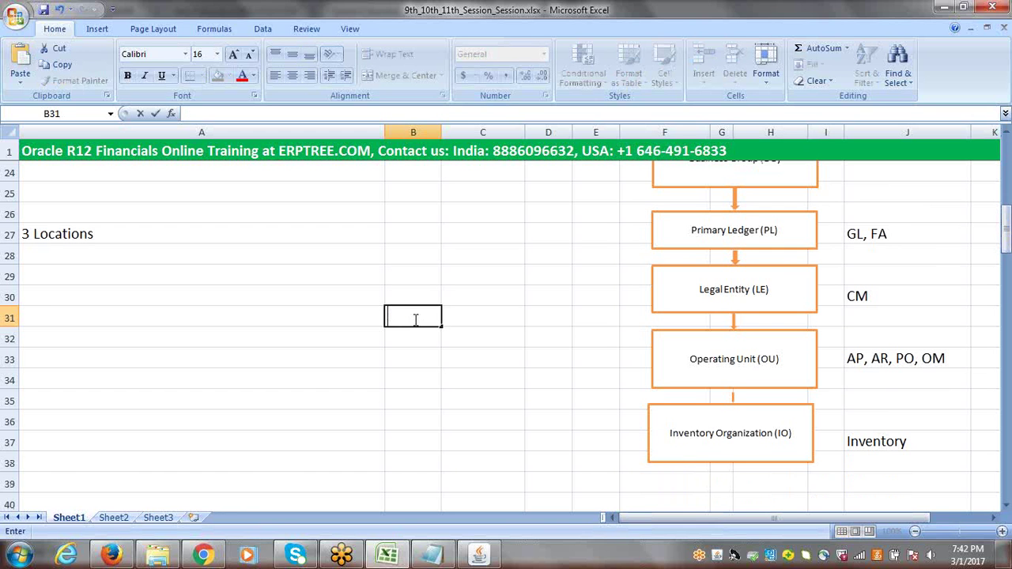
pyautogui.write('N')
pyautogui.press('BackSpace')
pyautogui.press('BackSpace')
pyautogui.write('Inventory')
pyautogui.press('Tab')
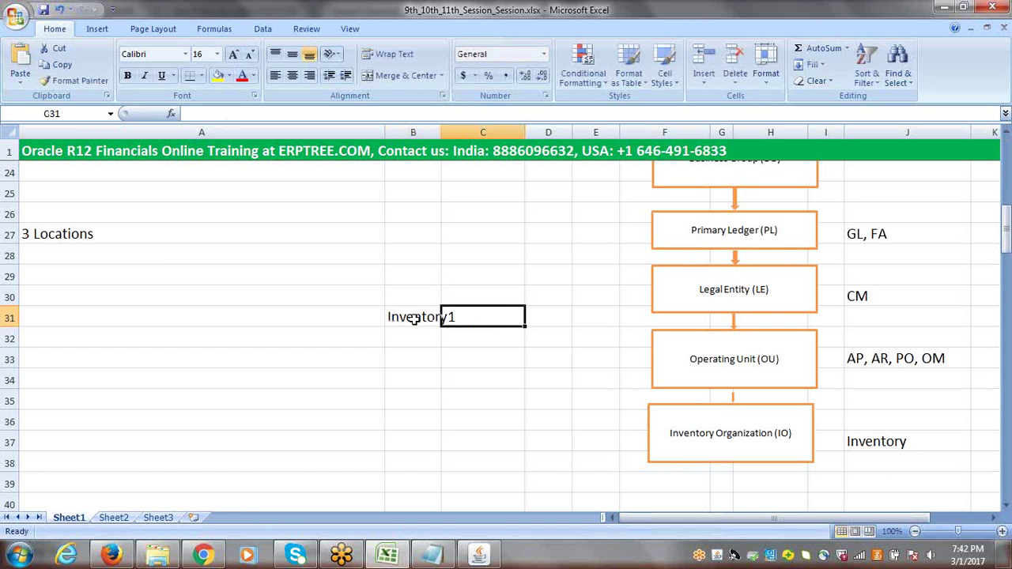
pyautogui.write('Inventory2')
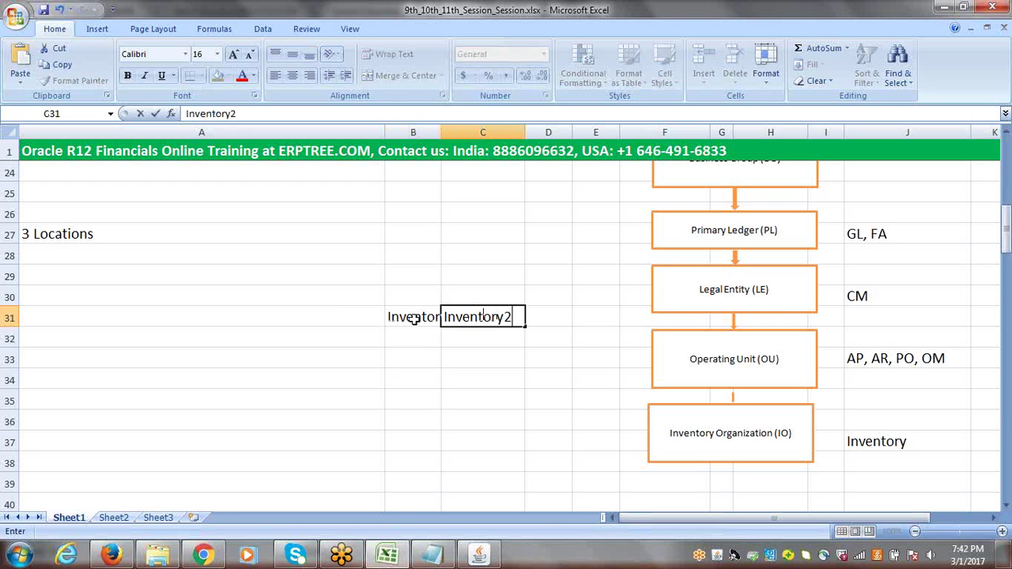
pyautogui.press('Tab')
pyautogui.write('I')
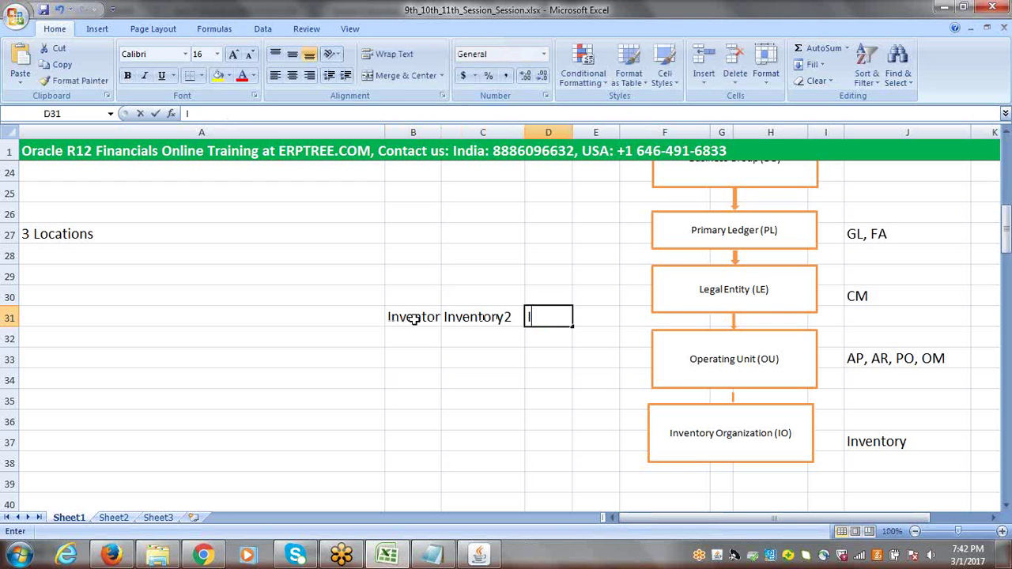
pyautogui.write('nventory3')
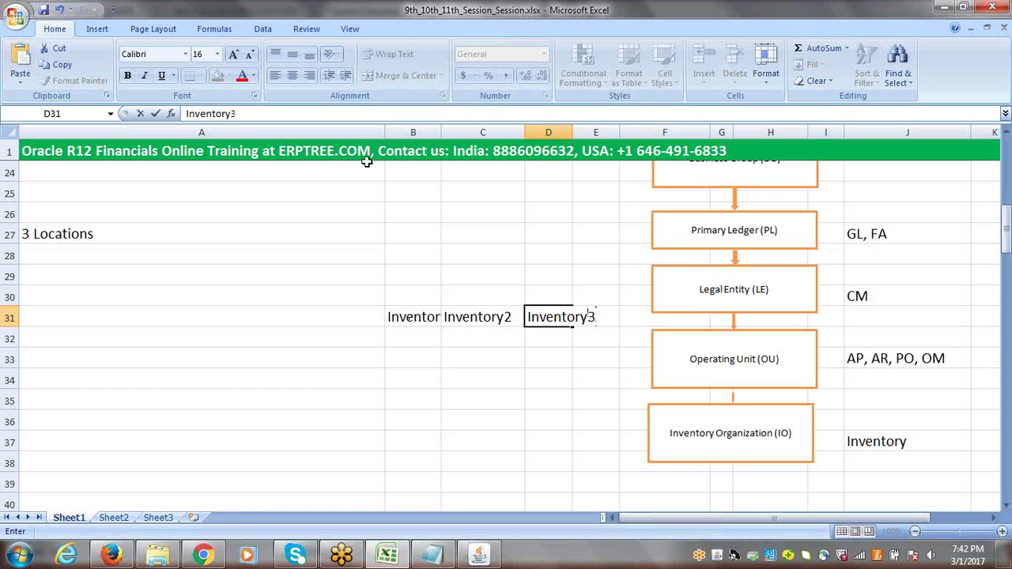
# Narrow column A, widen column D to fit Inventory3, and select the row 31 names
pyautogui.click(383, 131)
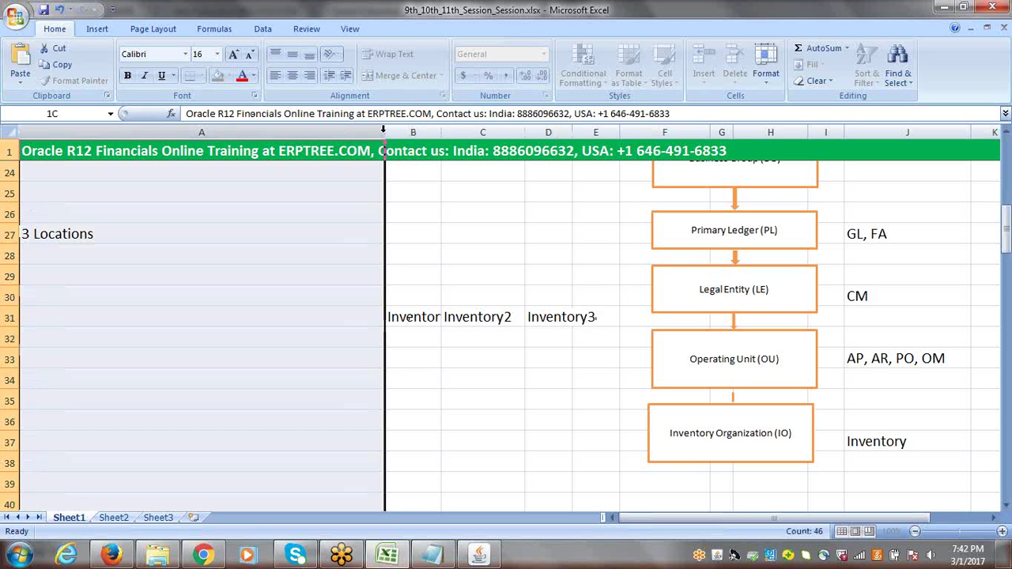
pyautogui.moveTo(384, 132)
pyautogui.mouseDown()
pyautogui.moveTo(322, 132)
pyautogui.moveTo(402, 133)
pyautogui.mouseUp()
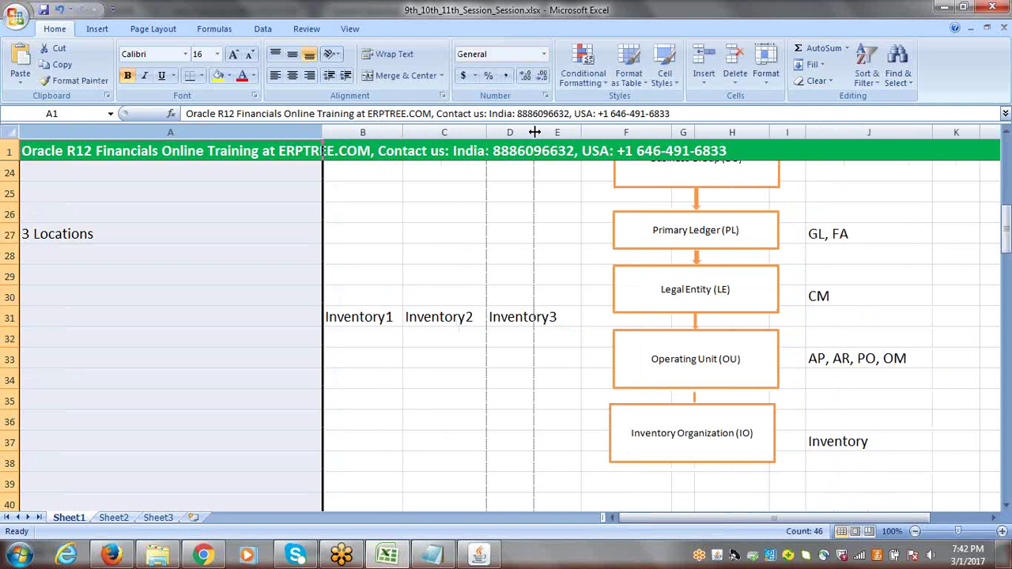
pyautogui.moveTo(534, 132); pyautogui.dragTo(558, 132)
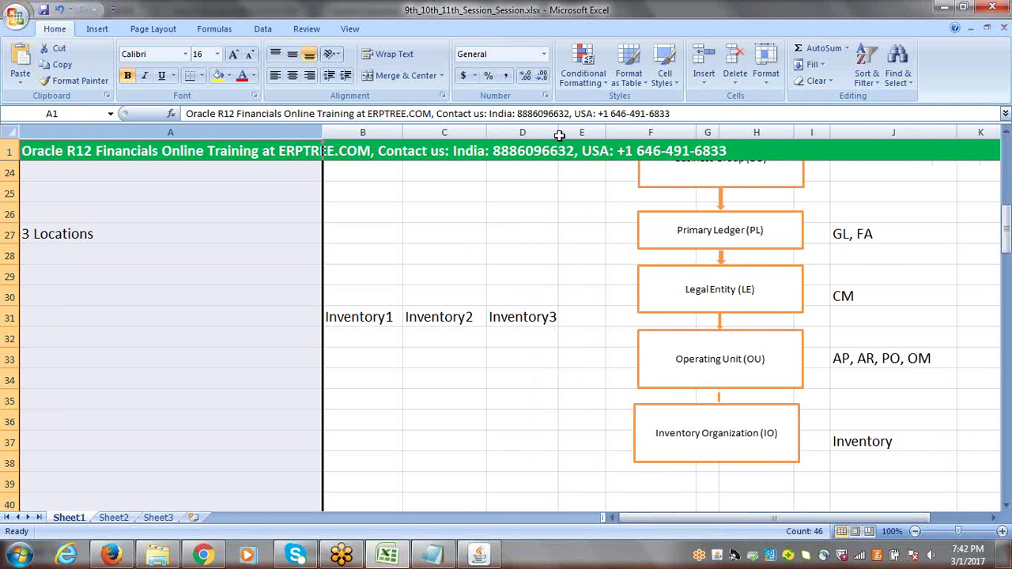
pyautogui.click(338, 330)
pyautogui.moveTo(369, 317); pyautogui.dragTo(524, 315)
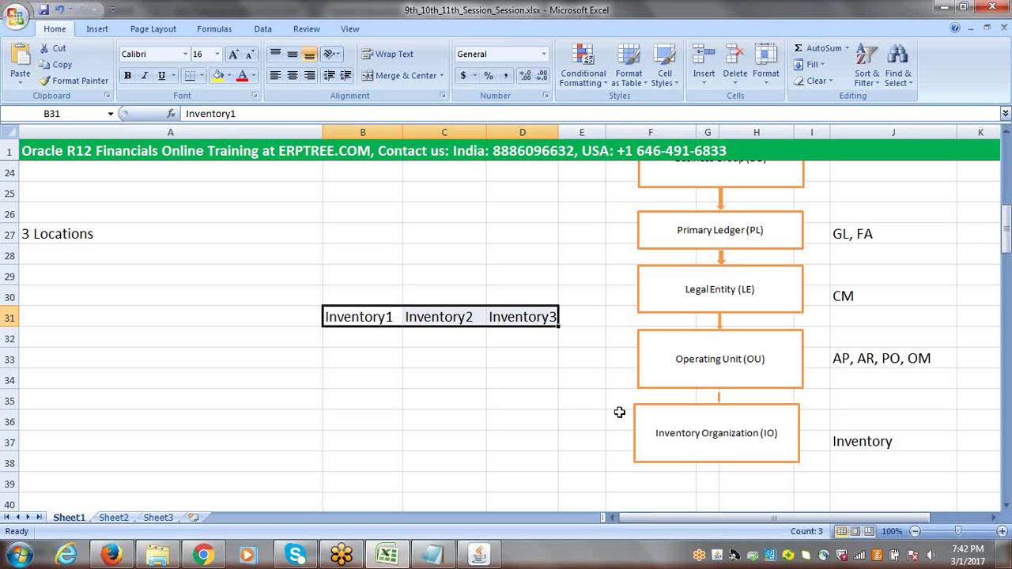
pyautogui.click(340, 338)
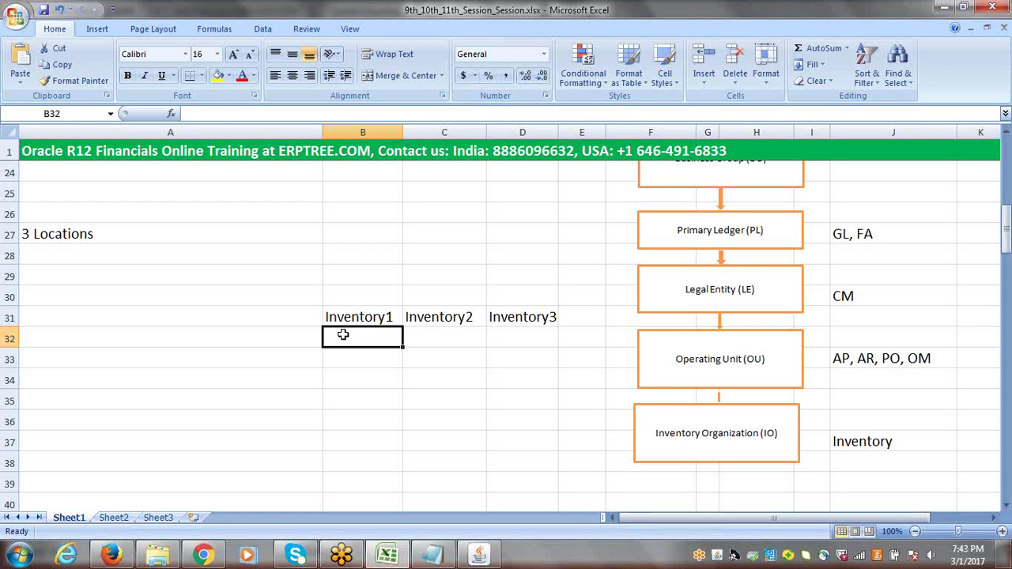
# Enter iPhone in B32 and clear the unwanted Inventory2 AutoComplete text from C32
pyautogui.write('iPhone')
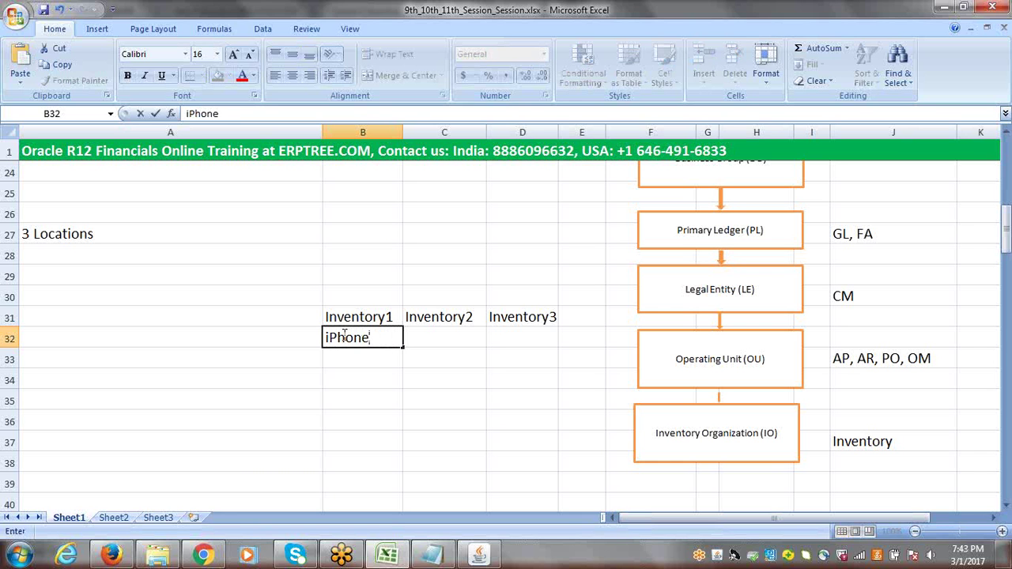
pyautogui.press('Tab')
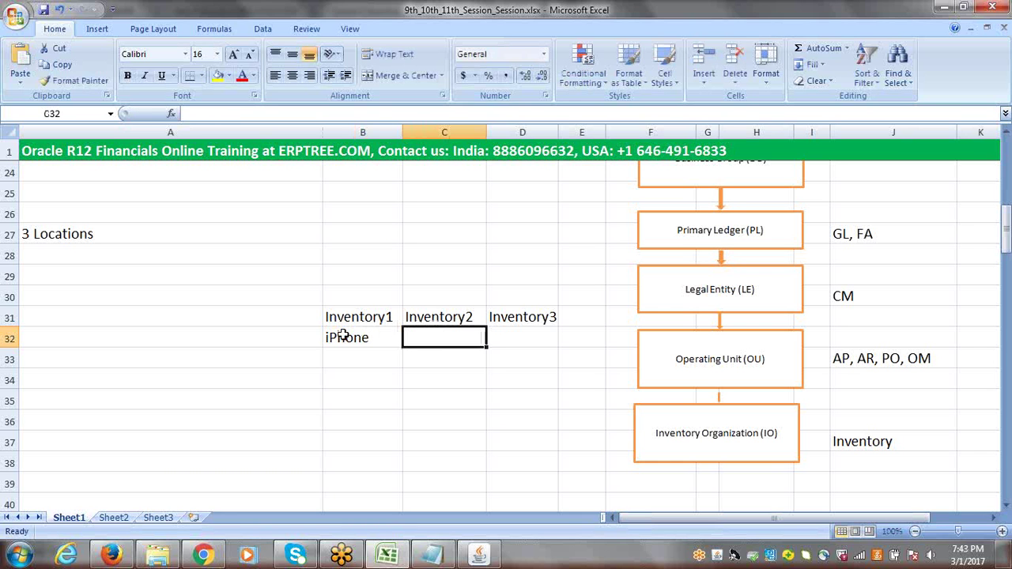
pyautogui.hotkey('ctrl', 'd')
pyautogui.click(344, 335)
pyautogui.click(426, 331)
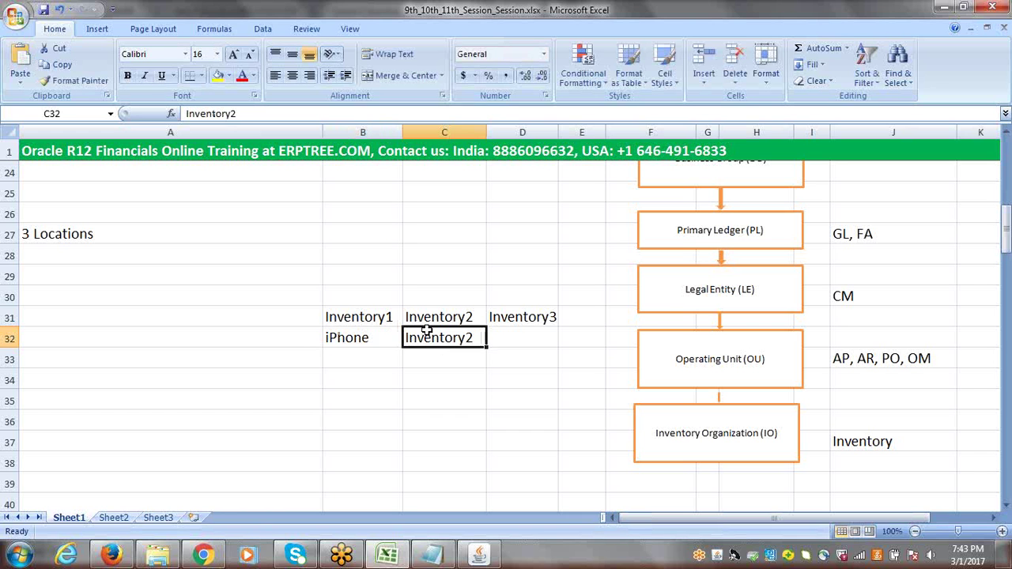
pyautogui.press('Delete')
pyautogui.write('I')
pyautogui.press('BackSpace')
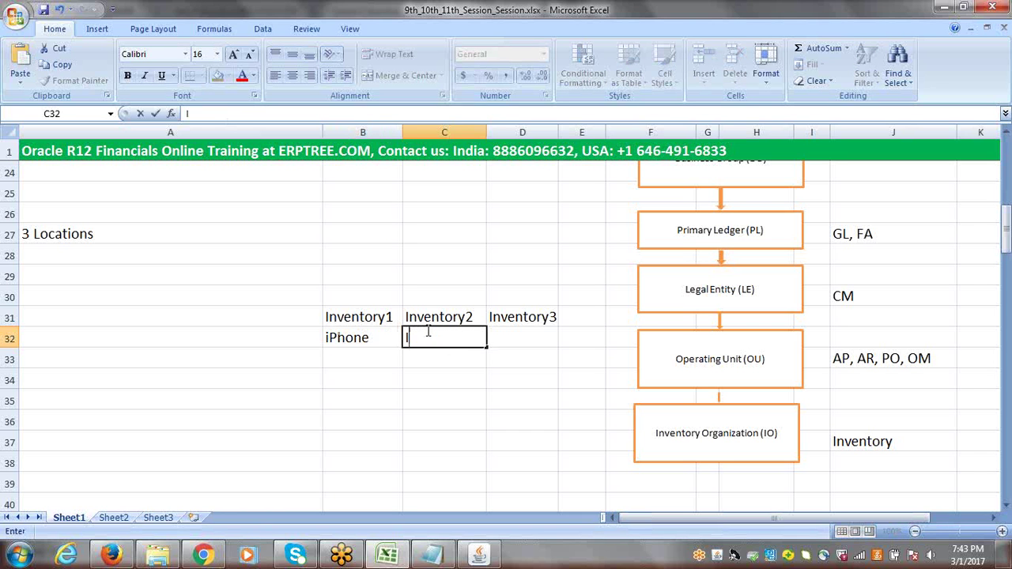
pyautogui.press('BackSpace')
pyautogui.write('I')
pyautogui.press('BackSpace')
pyautogui.press('BackSpace')
# Enter iPhone in C32 and D32, discarding the Inventory3 suggestion
pyautogui.write('iPhone')
pyautogui.press('Tab')
pyautogui.write('I')
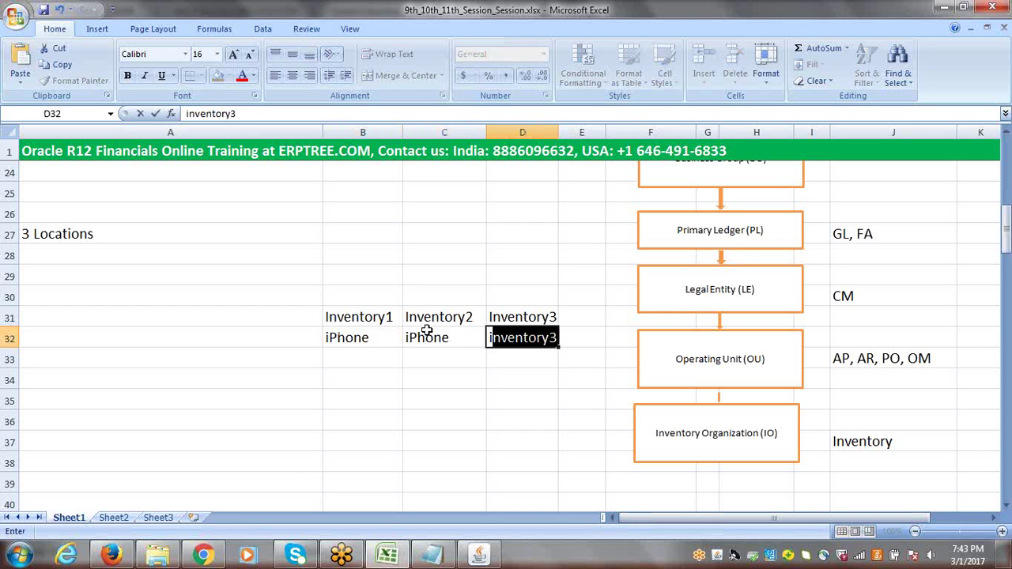
pyautogui.press('BackSpace')
pyautogui.press('BackSpace')
pyautogui.write('iPhone')
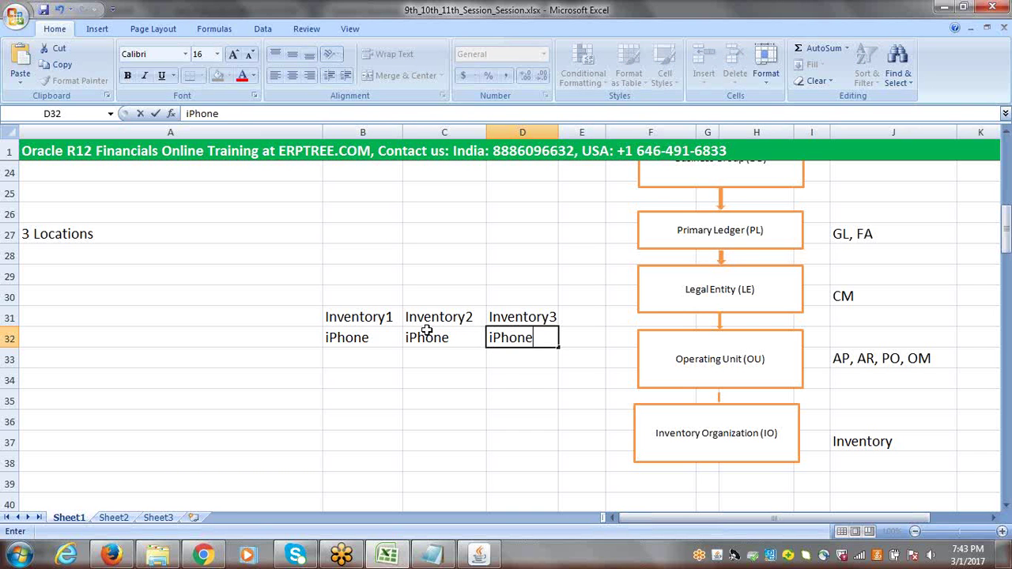
pyautogui.press('Tab')
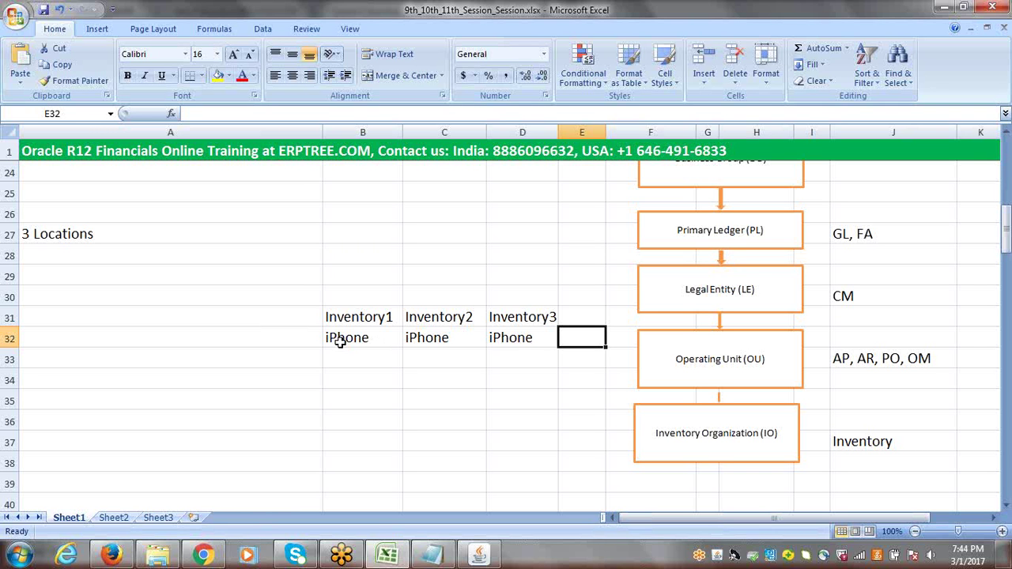
# Check the three iPhone entries, then make Inventory1's B32 entry read iPhone:100
pyautogui.click(340, 341)
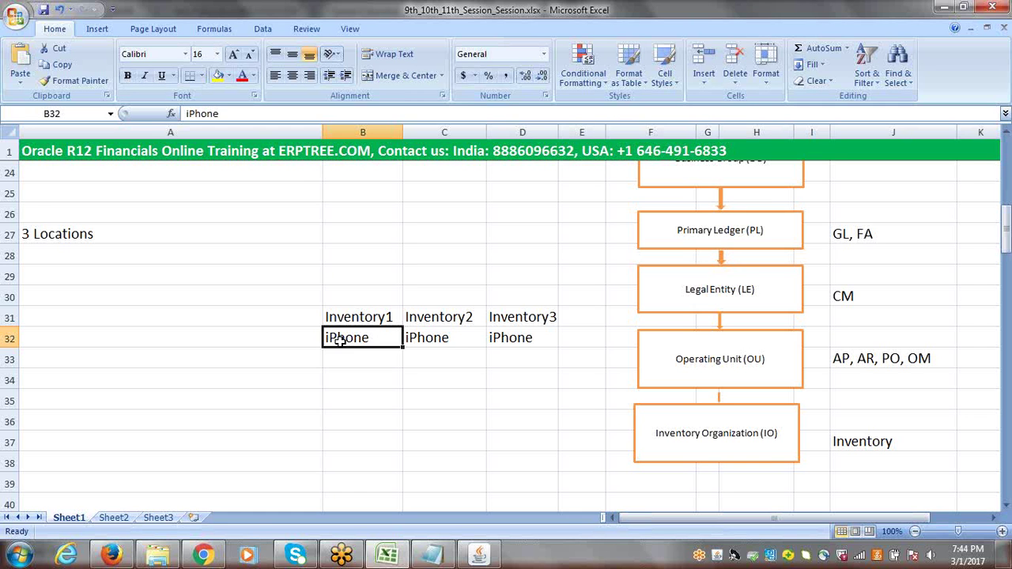
pyautogui.click(411, 340)
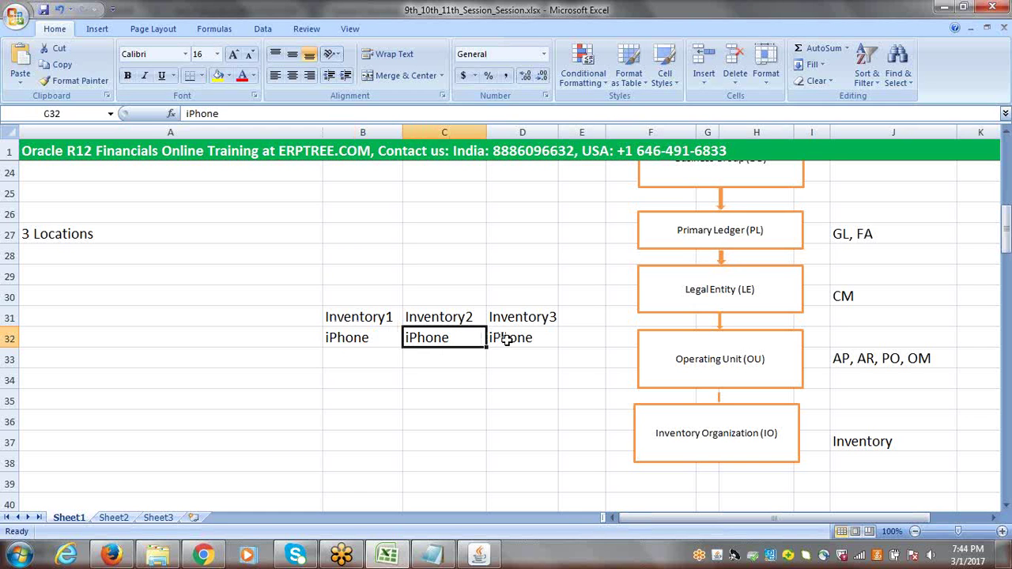
pyautogui.click(510, 339)
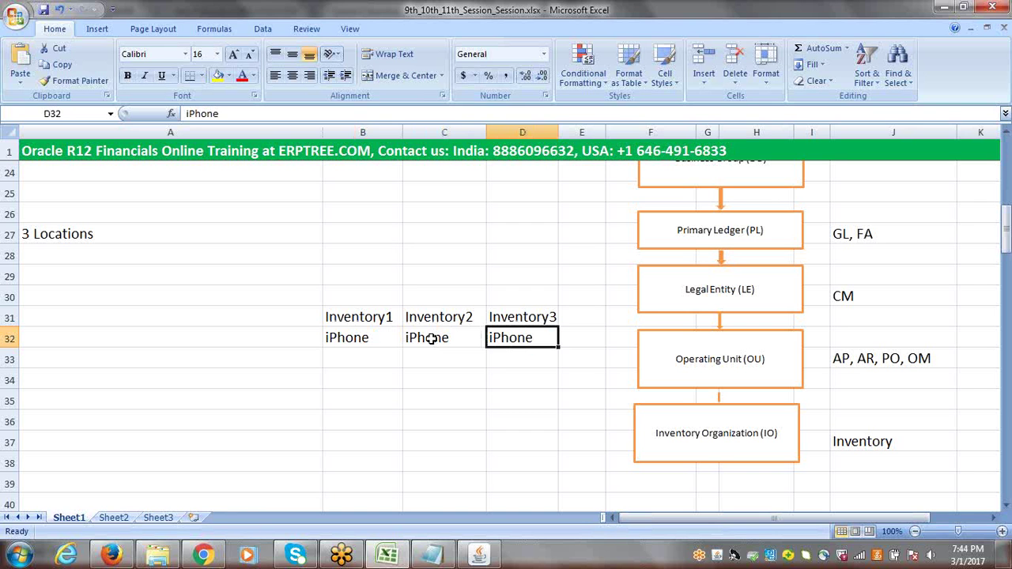
pyautogui.moveTo(362, 340); pyautogui.dragTo(470, 330)
pyautogui.click(368, 340)
pyautogui.doubleClick(369, 338)
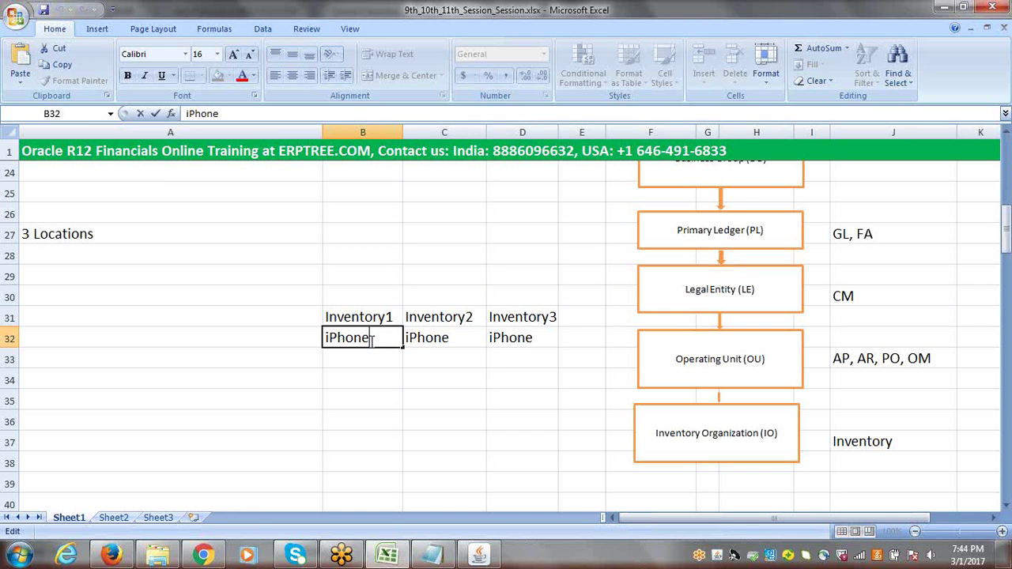
pyautogui.write(':100')
pyautogui.click(456, 339)
# Make C32 read iPhone:50 and D32 read iPhone:1000
pyautogui.doubleClick(456, 339)
pyautogui.write(':')
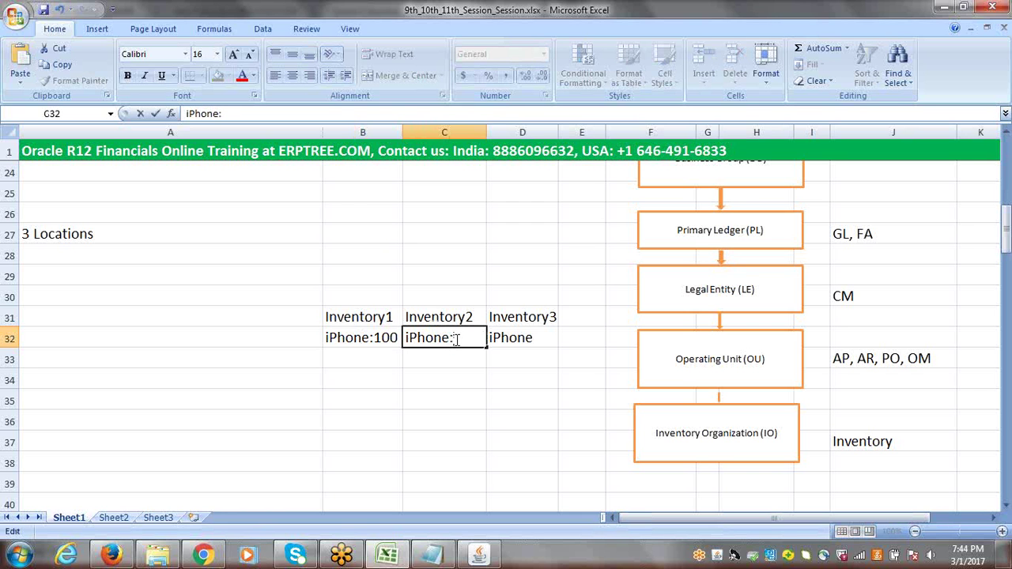
pyautogui.write('50')
pyautogui.click(535, 337)
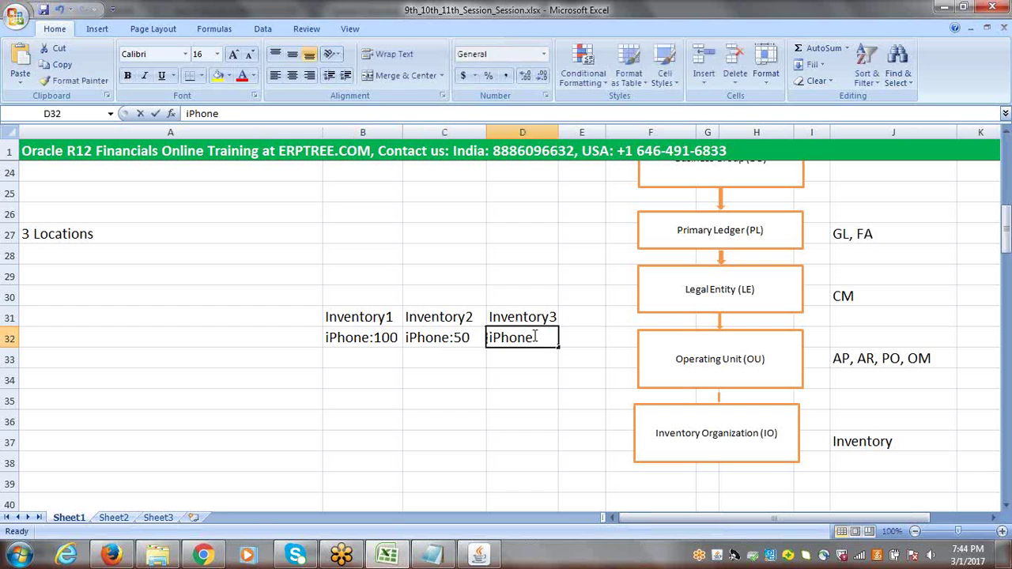
pyautogui.doubleClick(535, 338)
pyautogui.write(':1000')
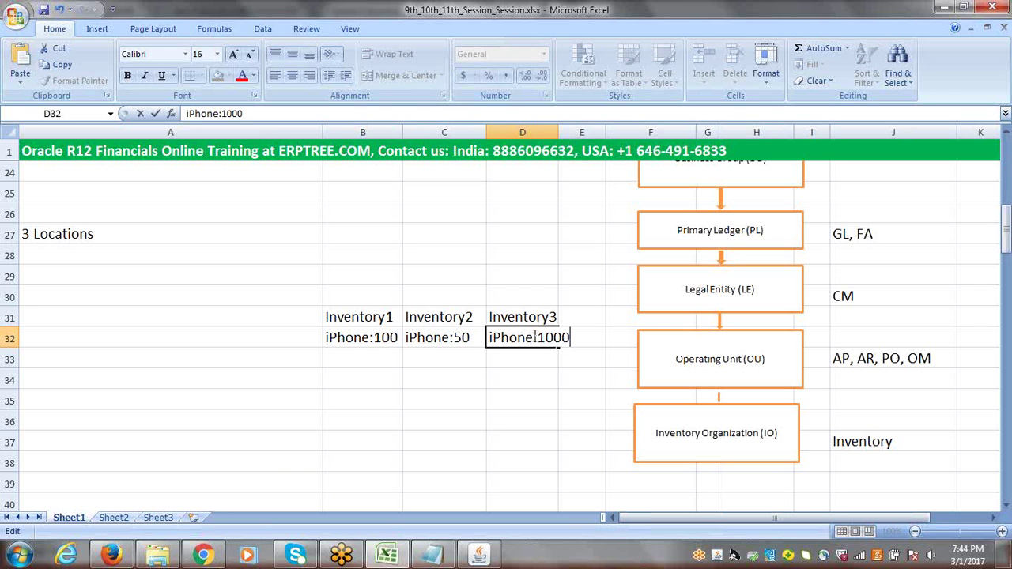
pyautogui.press('Return')
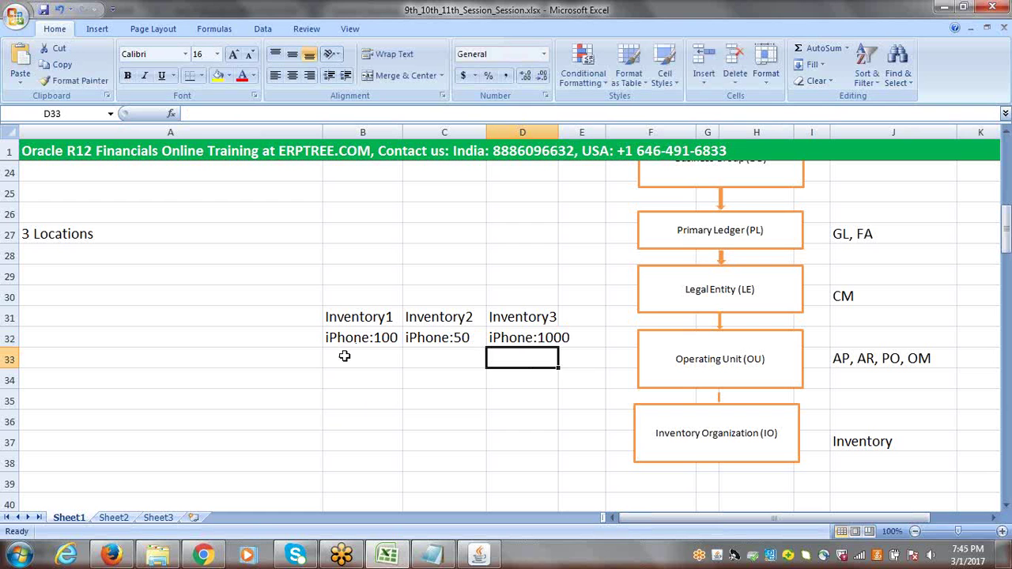
# Enter 'MacBook: 200' in B33 and copy it into C33 and D33
pyautogui.click(345, 356)
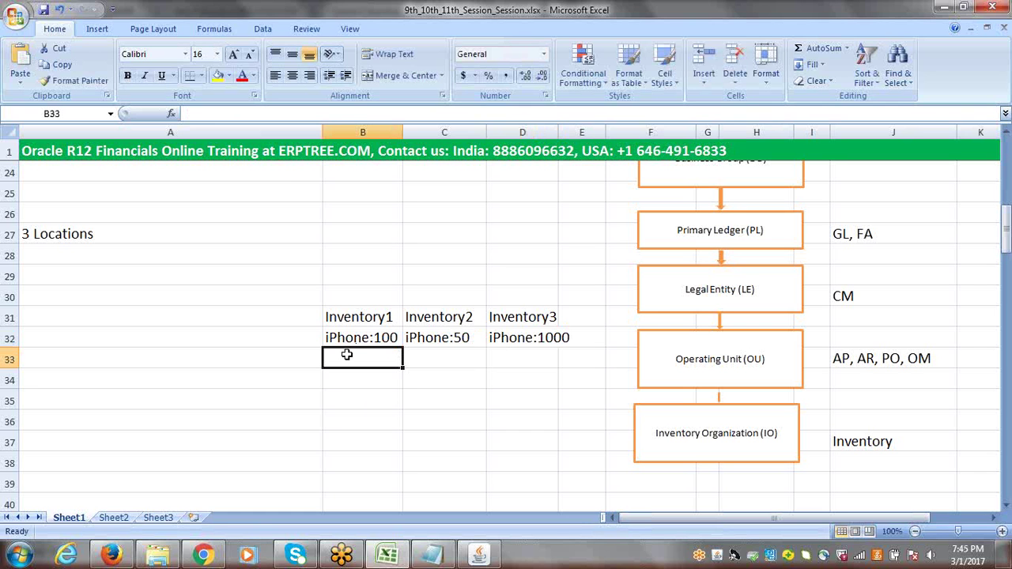
pyautogui.write('Ma')
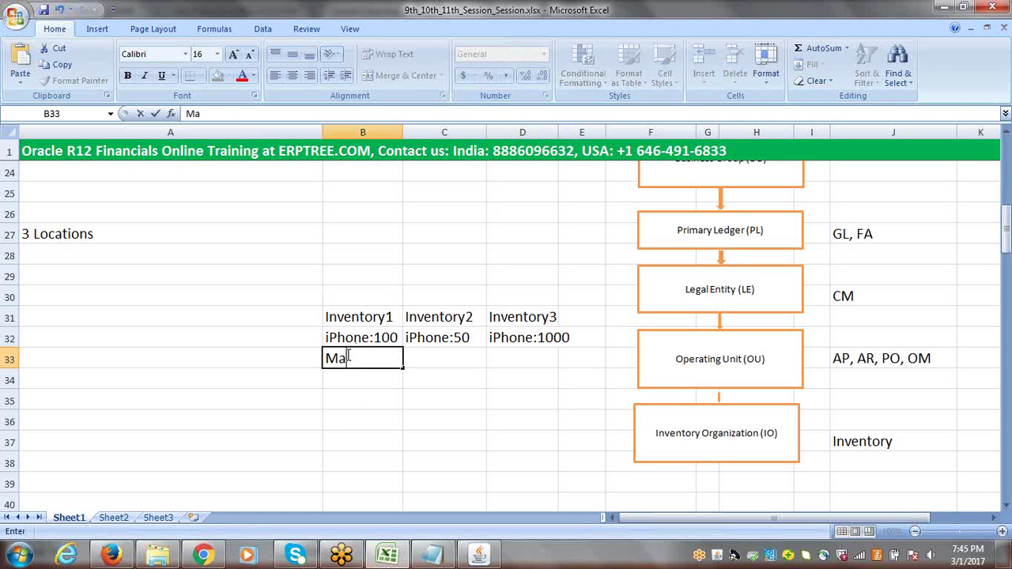
pyautogui.write('cBook:')
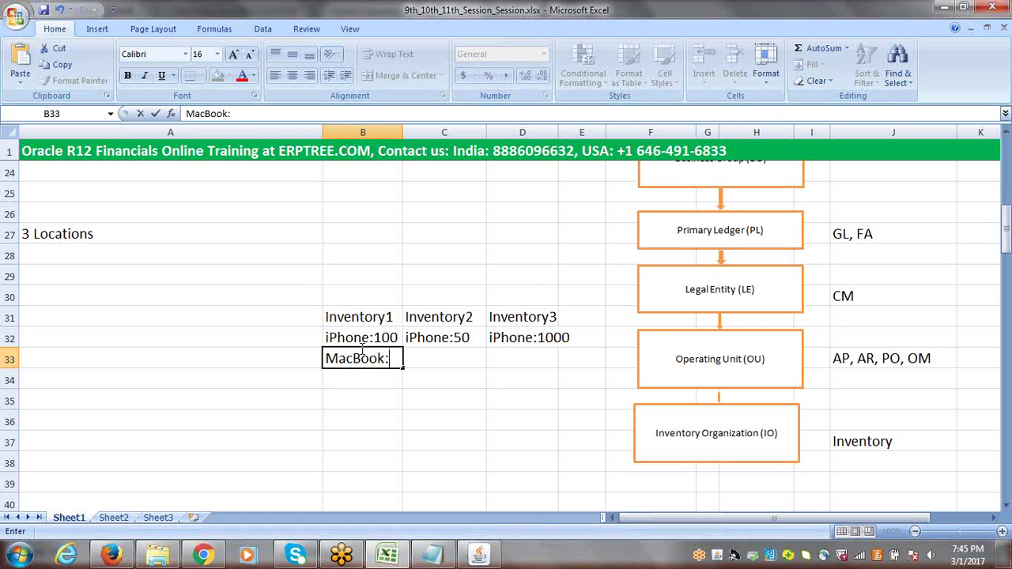
pyautogui.write(' 200')
pyautogui.click(415, 355)
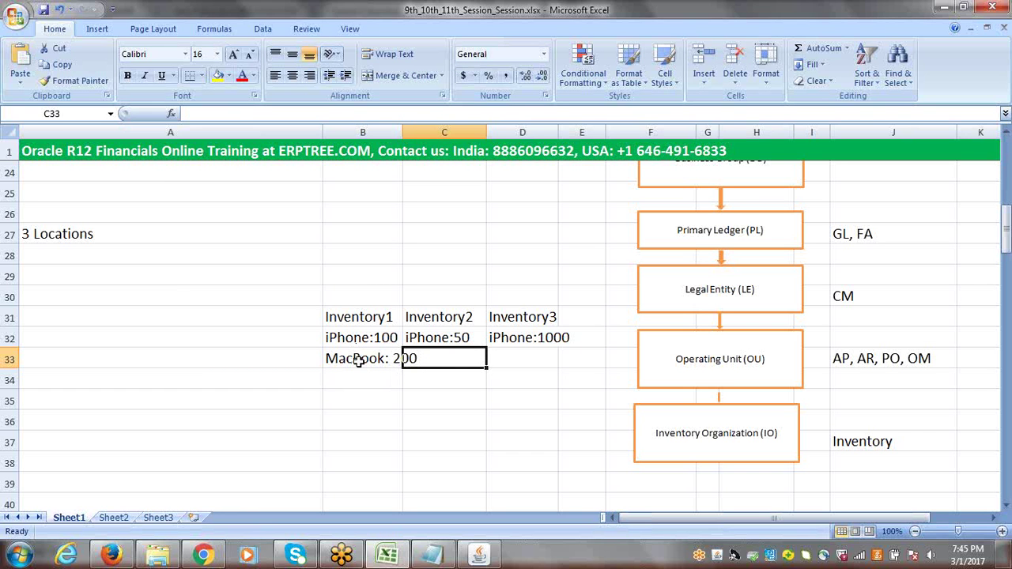
pyautogui.click(358, 360)
pyautogui.hotkey('ctrl', 'c')
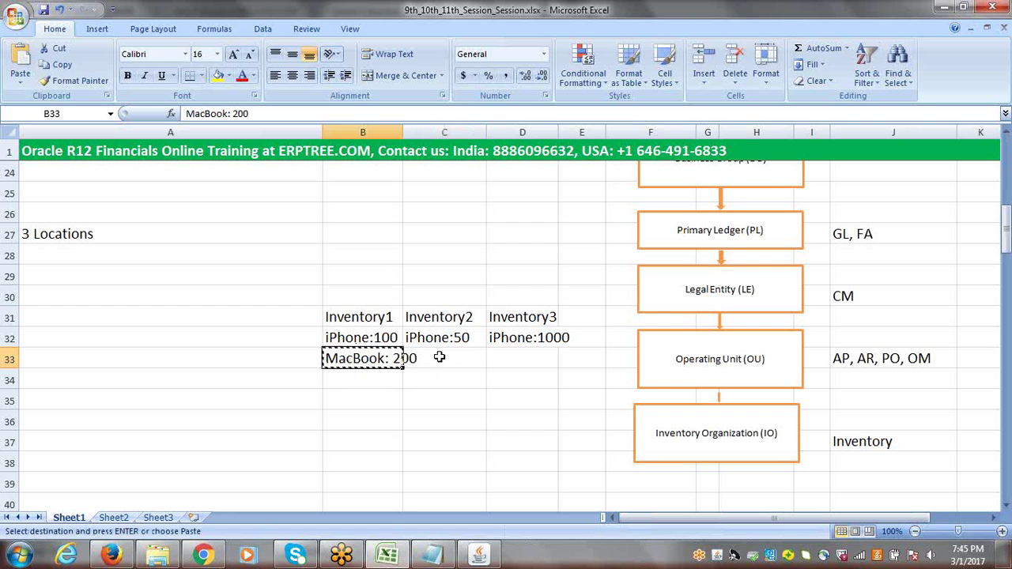
pyautogui.click(440, 357)
pyautogui.hotkey('ctrl', 'v')
pyautogui.click(527, 359)
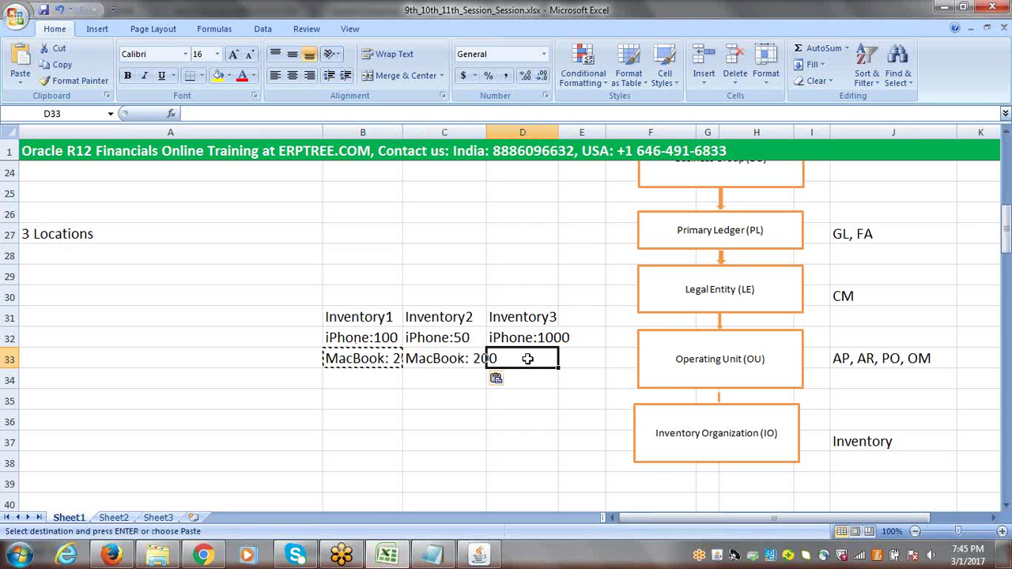
pyautogui.hotkey('ctrl', 'v')
# Change the copies to MacBook: 10 and MacBook: 250, widen column D, and select all quantity cells
pyautogui.click(472, 358)
pyautogui.doubleClick(472, 358)
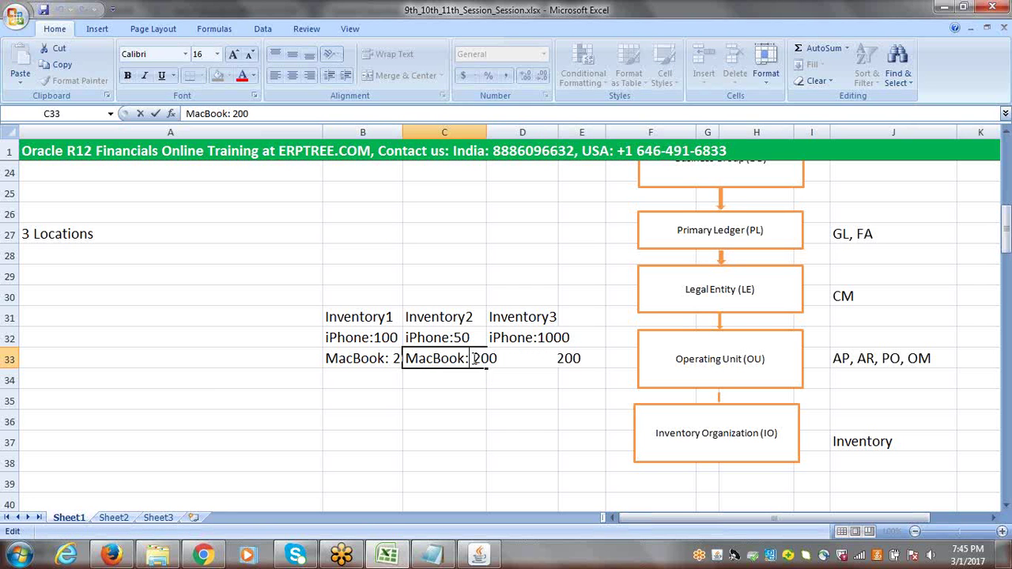
pyautogui.moveTo(472, 358); pyautogui.dragTo(495, 359)
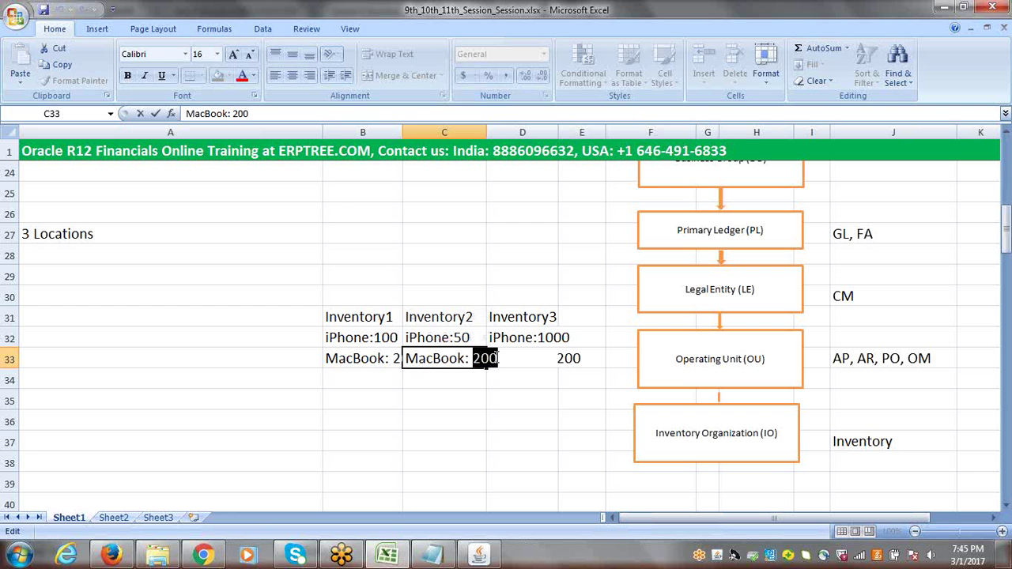
pyautogui.write('10')
pyautogui.click(495, 358)
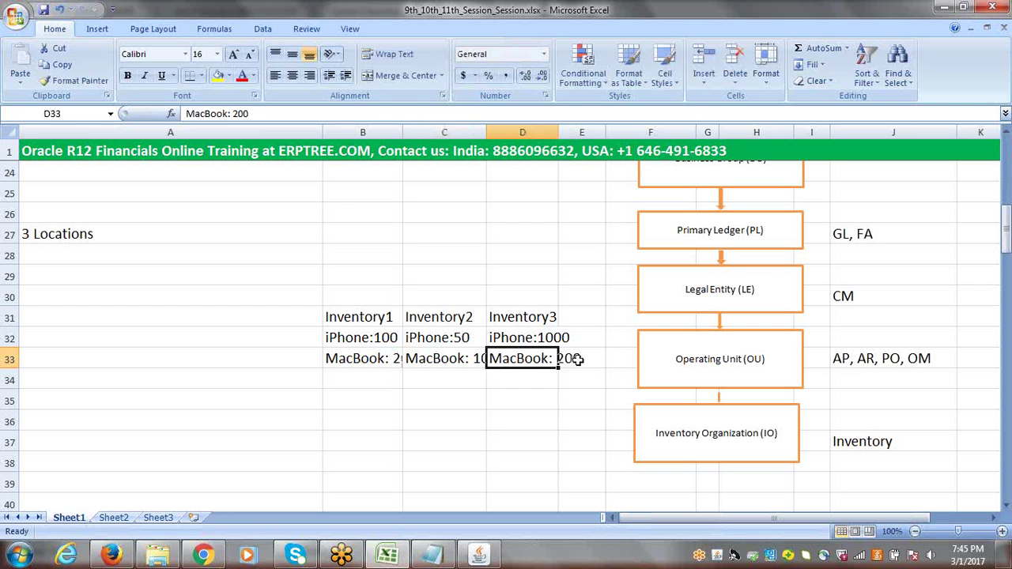
pyautogui.click(259, 114)
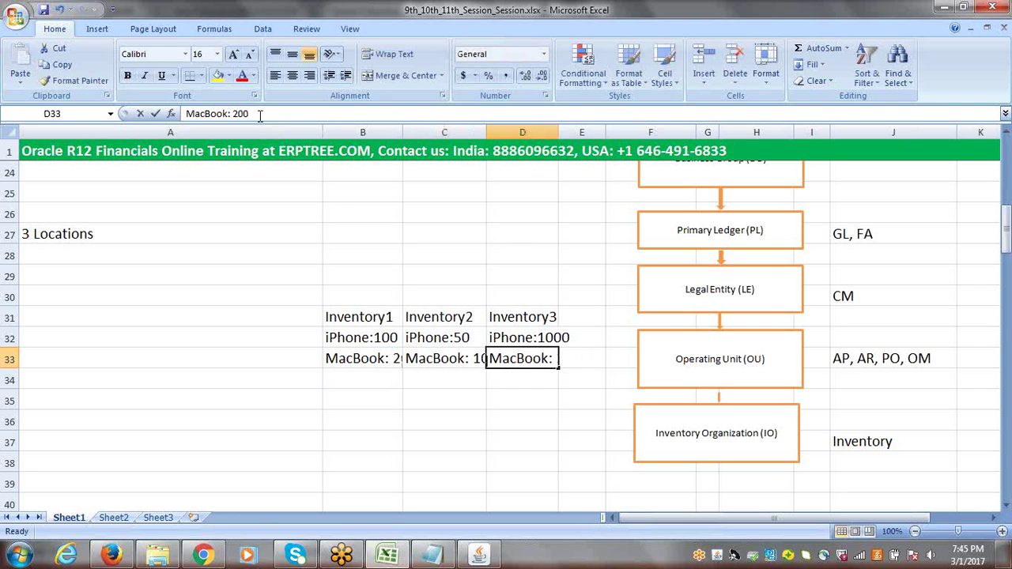
pyautogui.press('BackSpace')
pyautogui.press('BackSpace')
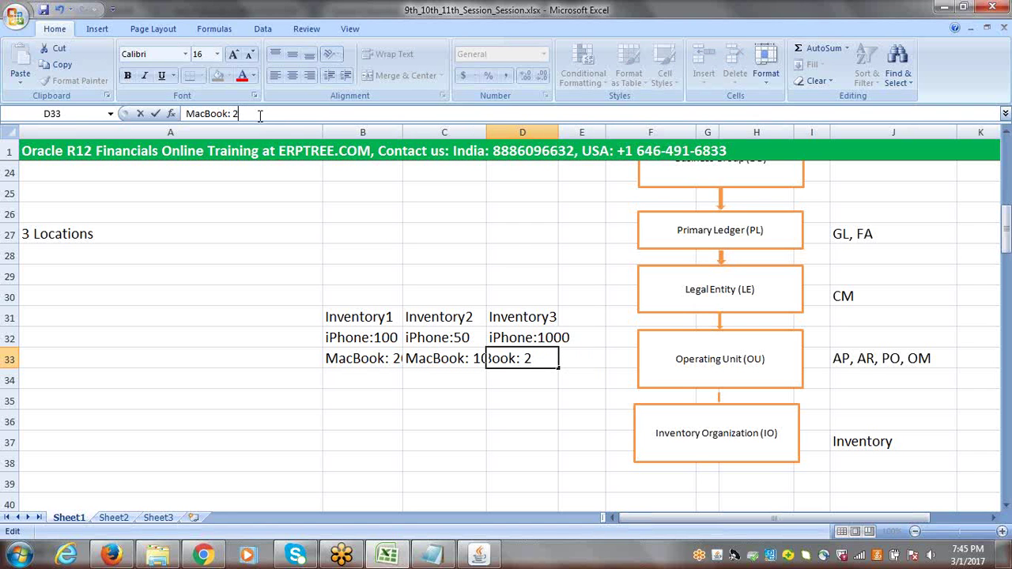
pyautogui.write('50')
pyautogui.press('Tab')
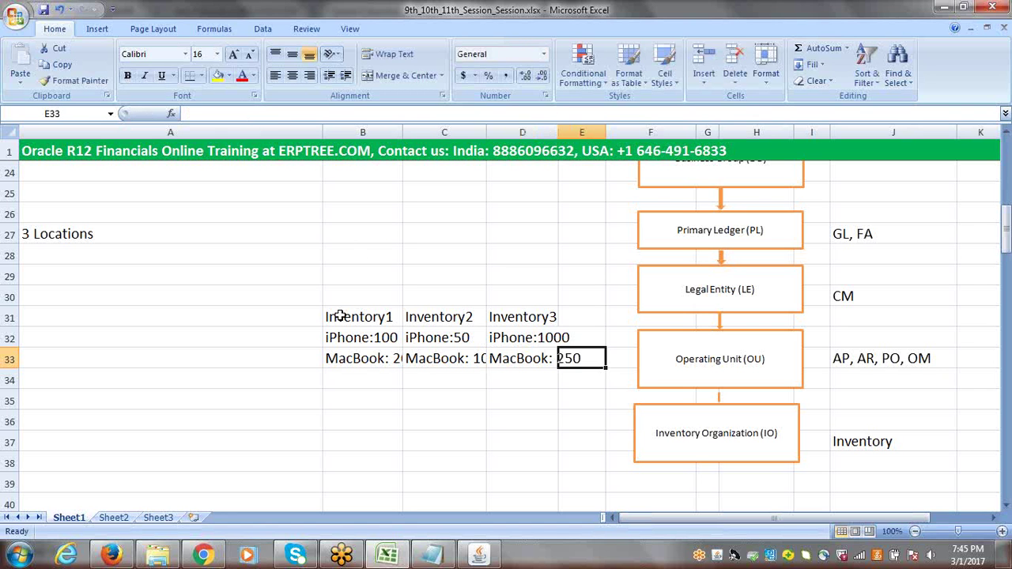
pyautogui.moveTo(558, 132); pyautogui.dragTo(582, 134)
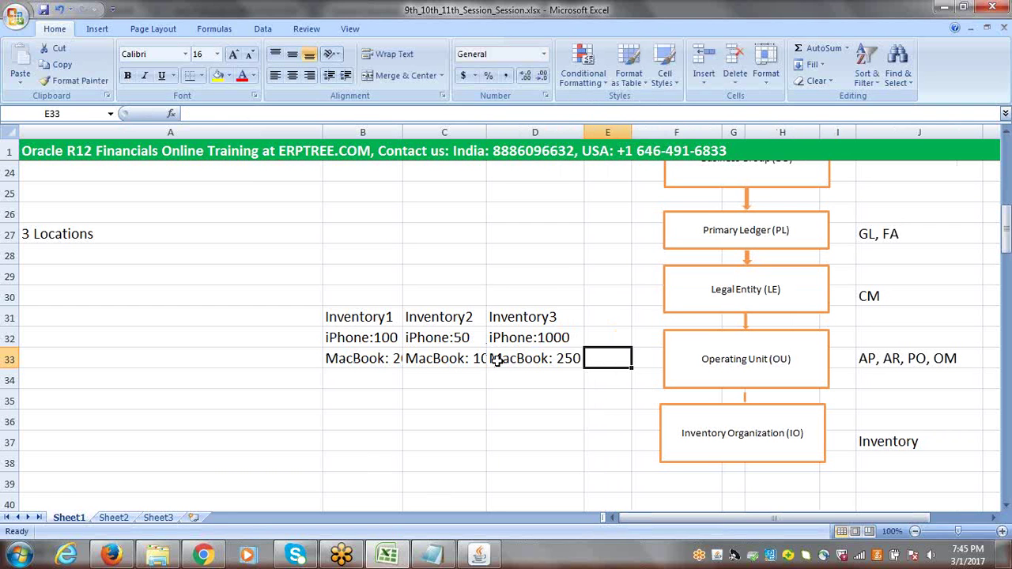
pyautogui.moveTo(356, 341); pyautogui.dragTo(521, 353)
# Delete the iPhone and MacBook quantities in B32:D33 and enter 'iPhone' in C28
pyautogui.press('Delete')
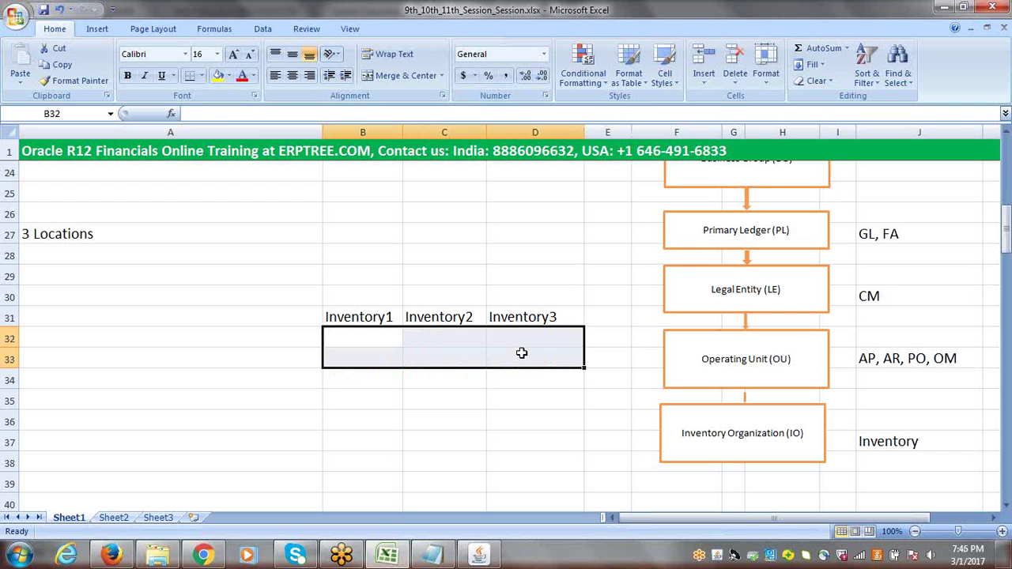
pyautogui.click(340, 317)
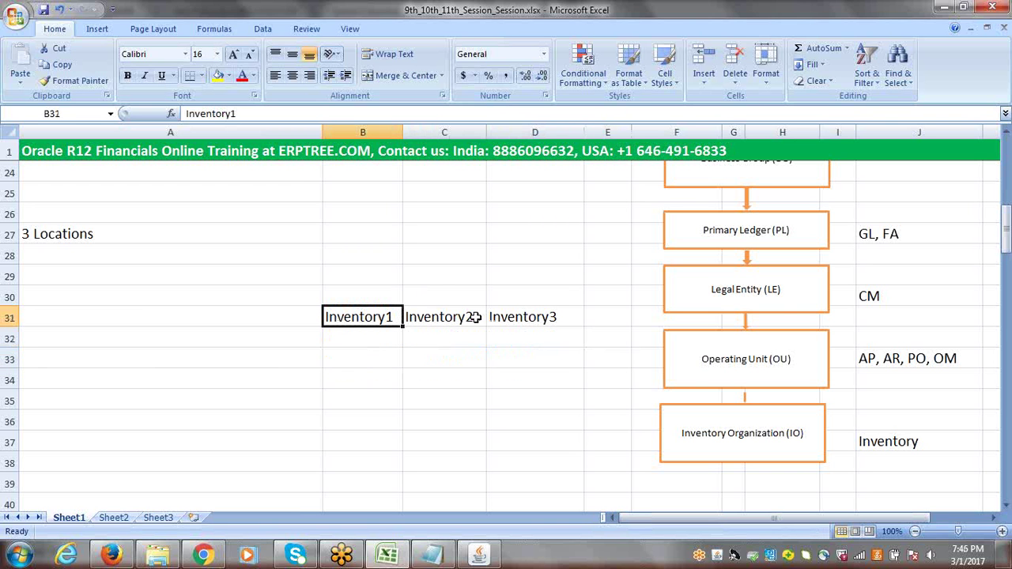
pyautogui.click(429, 256)
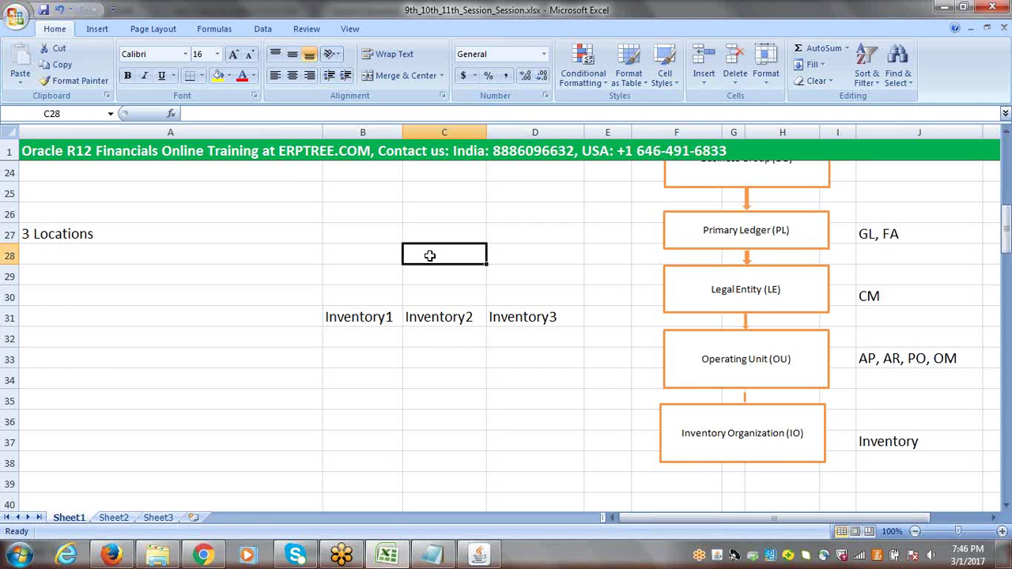
pyautogui.write('iP')
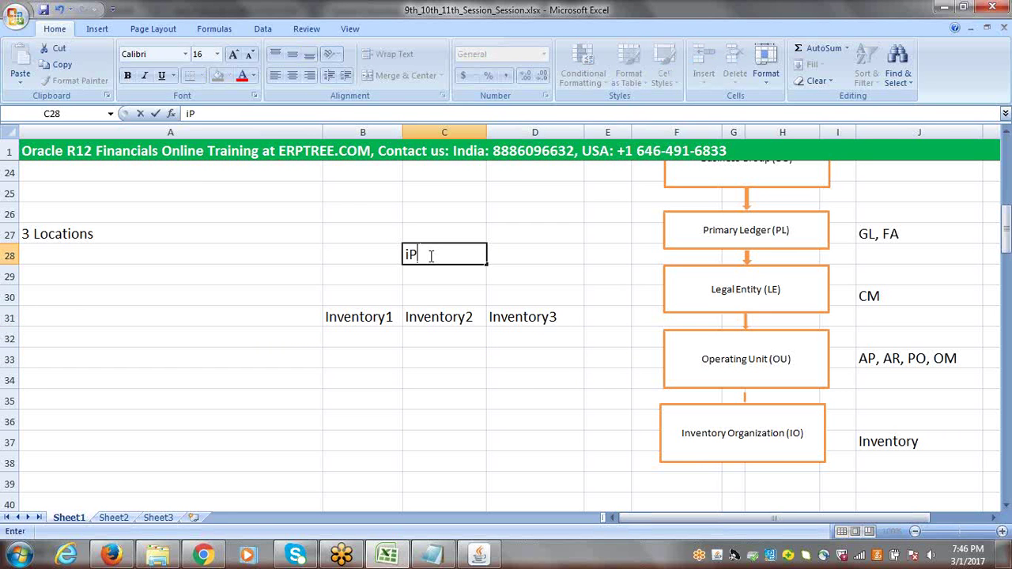
pyautogui.write('hone')
pyautogui.click(373, 317)
pyautogui.click(445, 317)
pyautogui.click(525, 327)
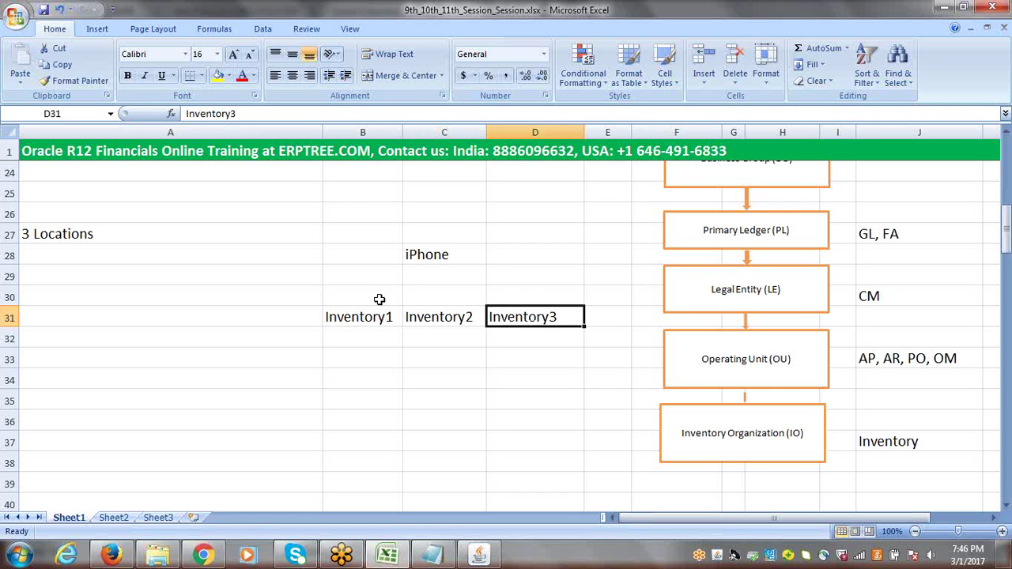
# Draw three arrows from the iPhone label in C28 to Inventory1, Inventory2 and Inventory3
pyautogui.click(97, 29)
pyautogui.click(164, 59)
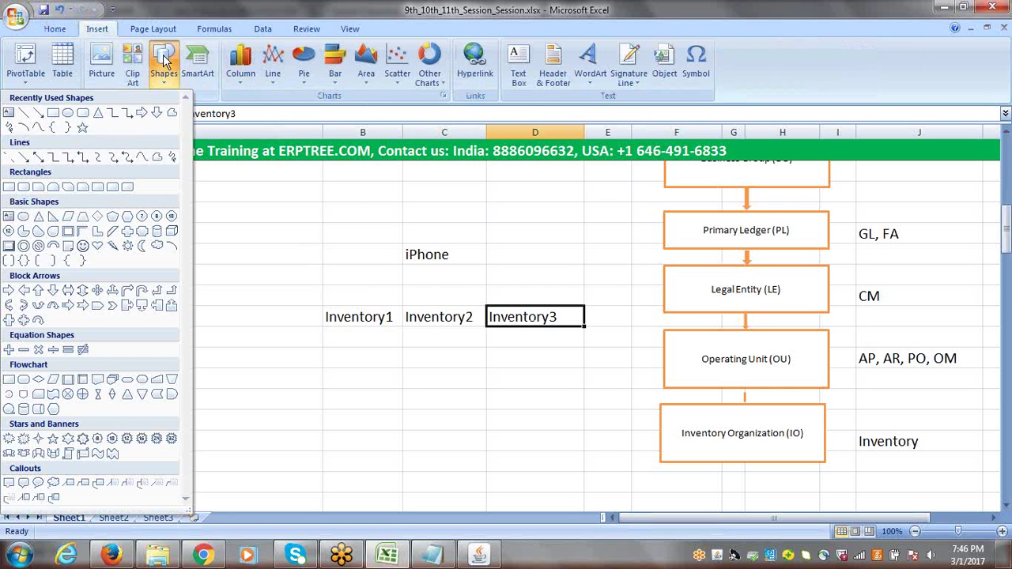
pyautogui.click(38, 113)
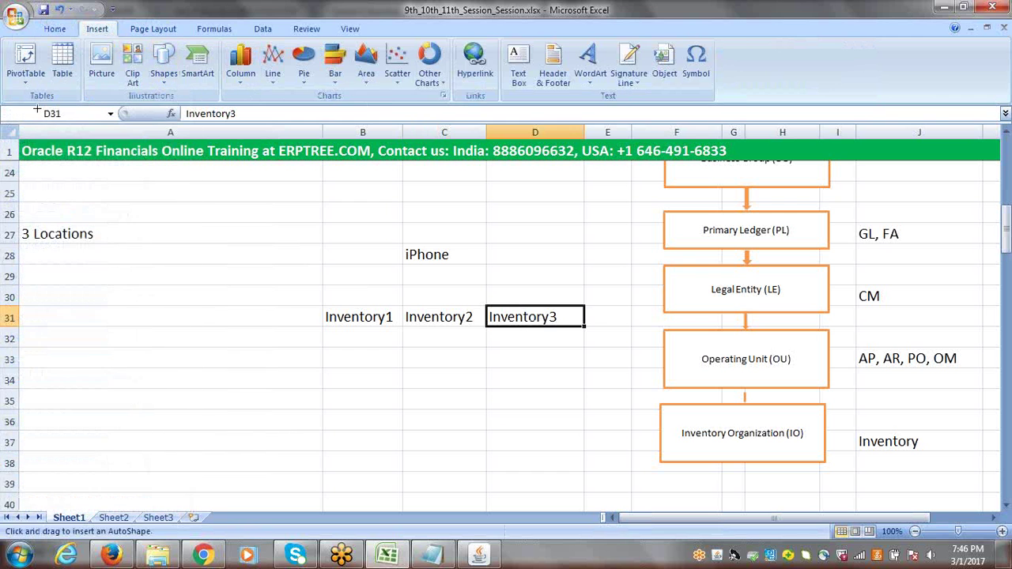
pyautogui.moveTo(422, 257); pyautogui.dragTo(367, 309)
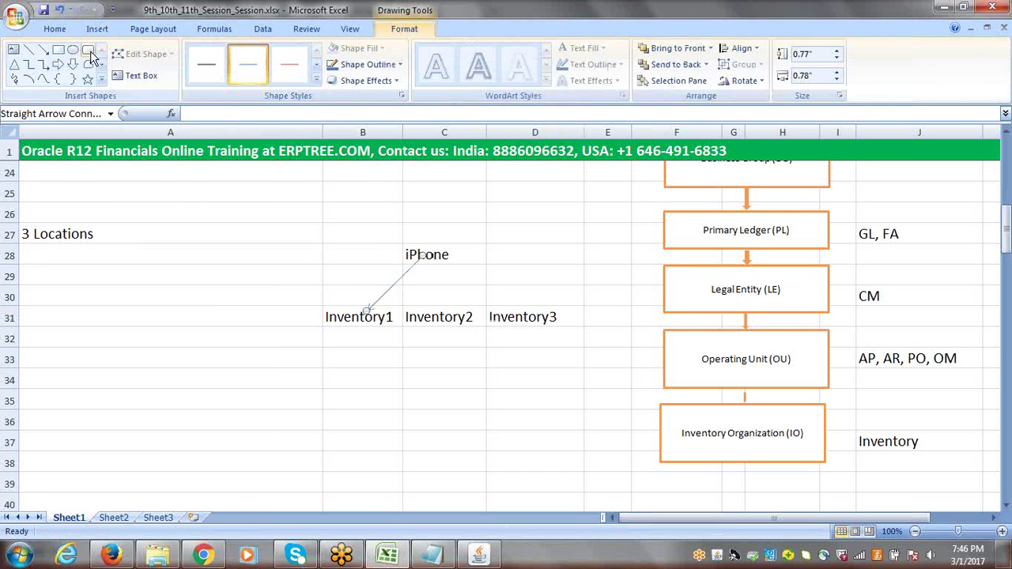
pyautogui.click(42, 49)
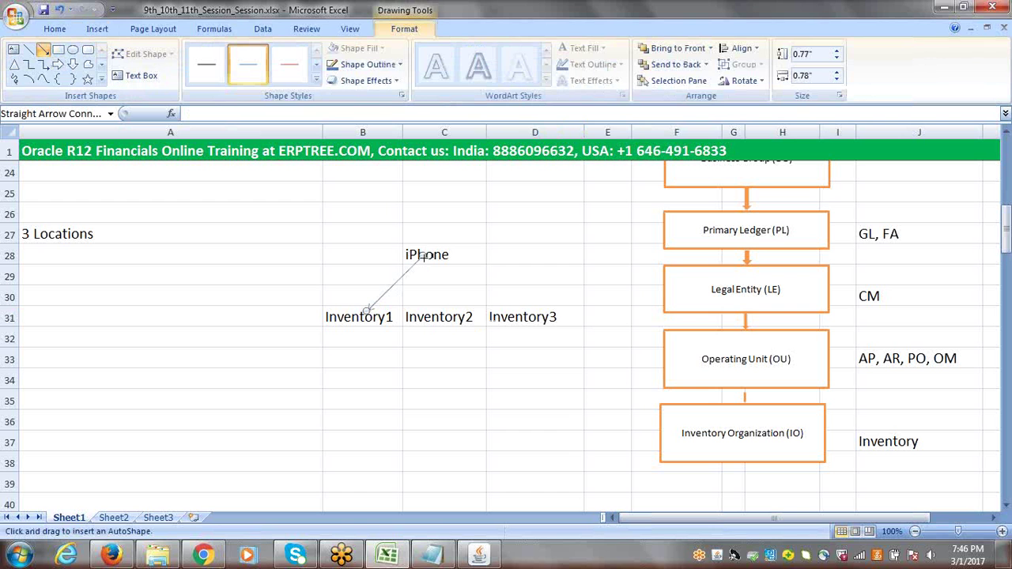
pyautogui.moveTo(436, 293); pyautogui.dragTo(436, 310)
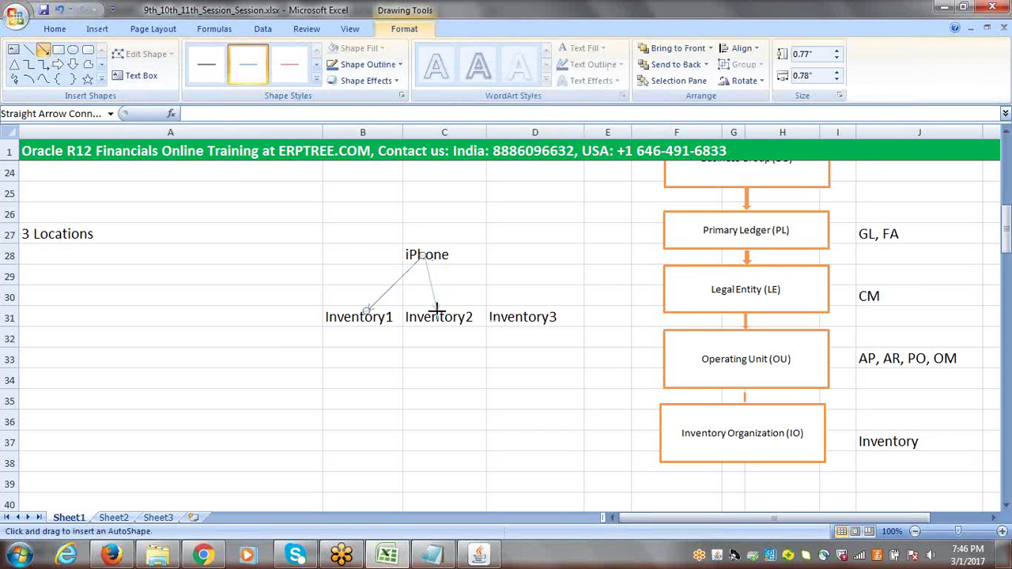
pyautogui.click(44, 51)
pyautogui.moveTo(425, 257); pyautogui.dragTo(528, 310)
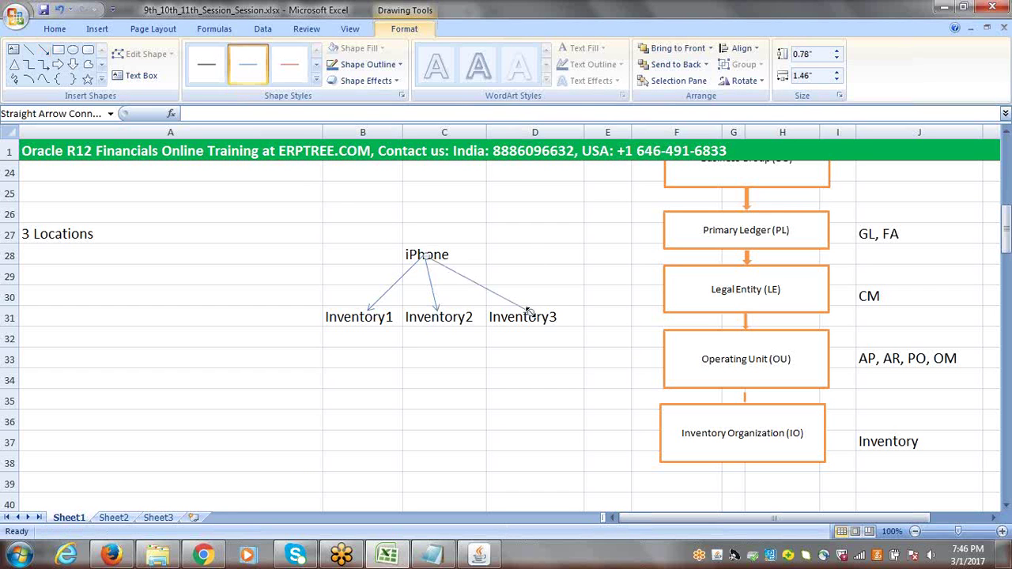
pyautogui.click(624, 369)
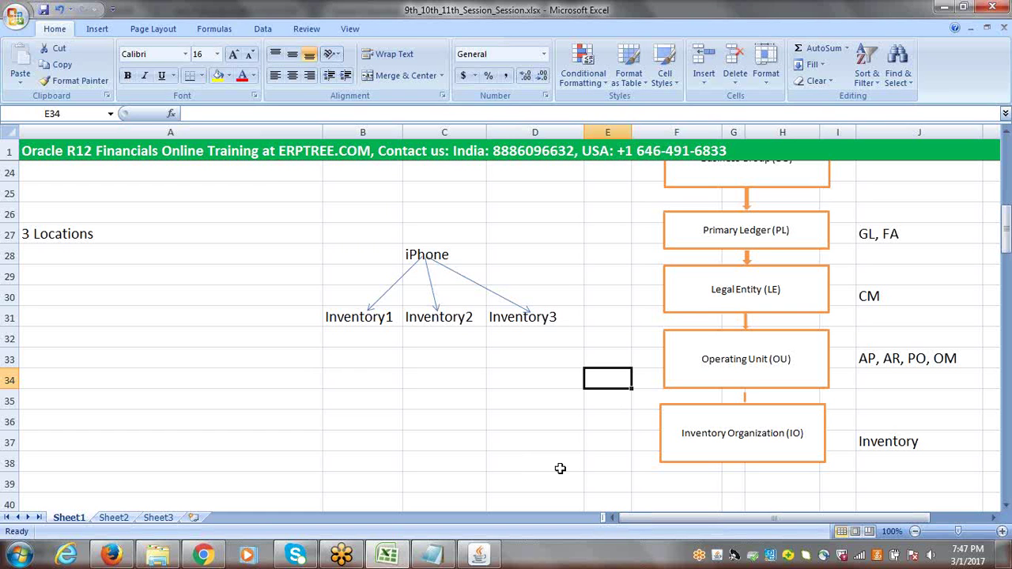
# Type 'Item Master Inventory' into B27 above the iPhone label
pyautogui.click(448, 254)
pyautogui.click(347, 256)
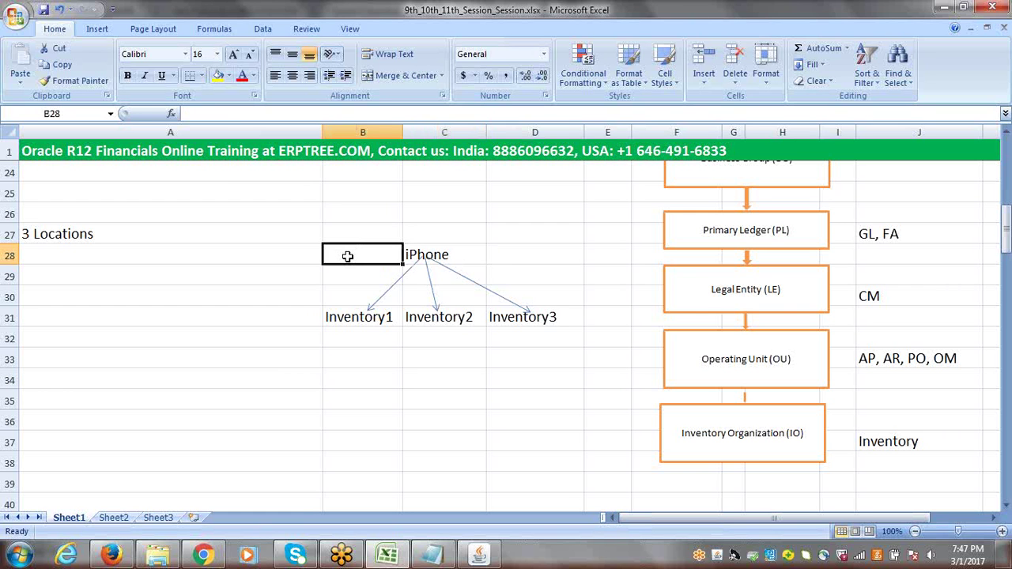
pyautogui.write('Item M')
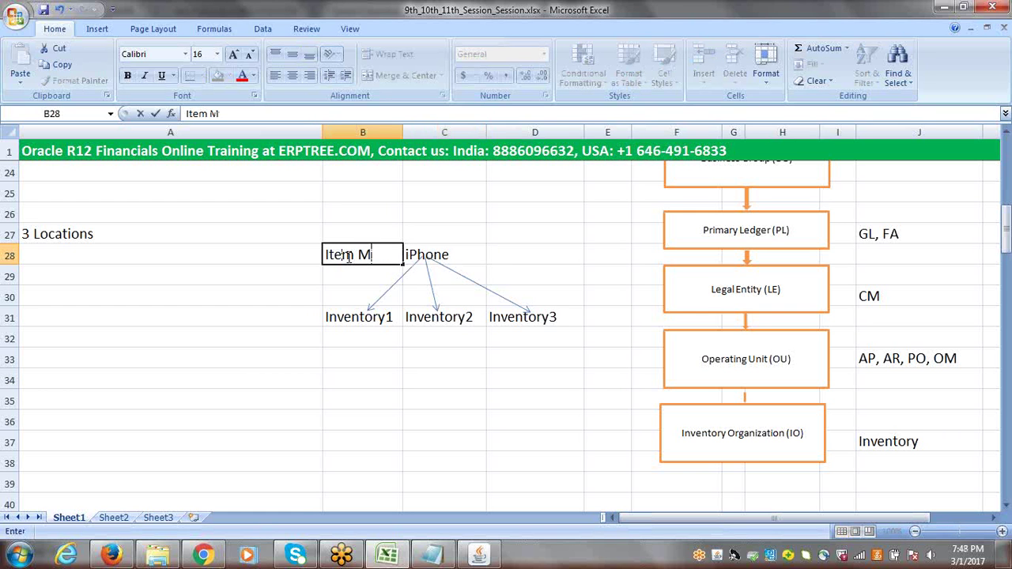
pyautogui.write('aster')
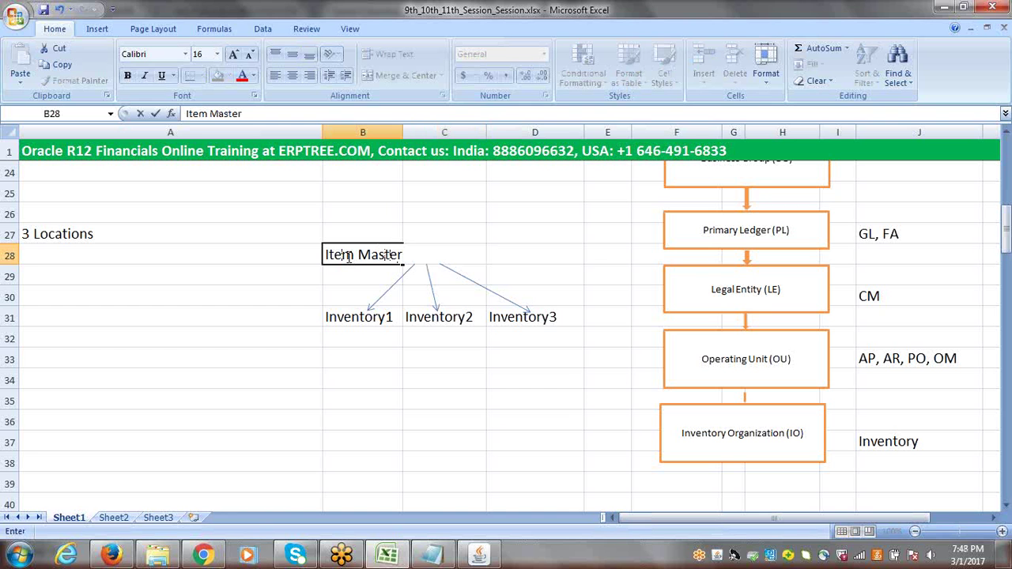
pyautogui.press('BackSpace')
pyautogui.press('BackSpace')
pyautogui.press('BackSpace')
pyautogui.press('BackSpace')
pyautogui.press('BackSpace')
pyautogui.press('BackSpace')
pyautogui.press('BackSpace')
pyautogui.press('BackSpace')
pyautogui.press('BackSpace')
pyautogui.press('BackSpace')
pyautogui.press('BackSpace')
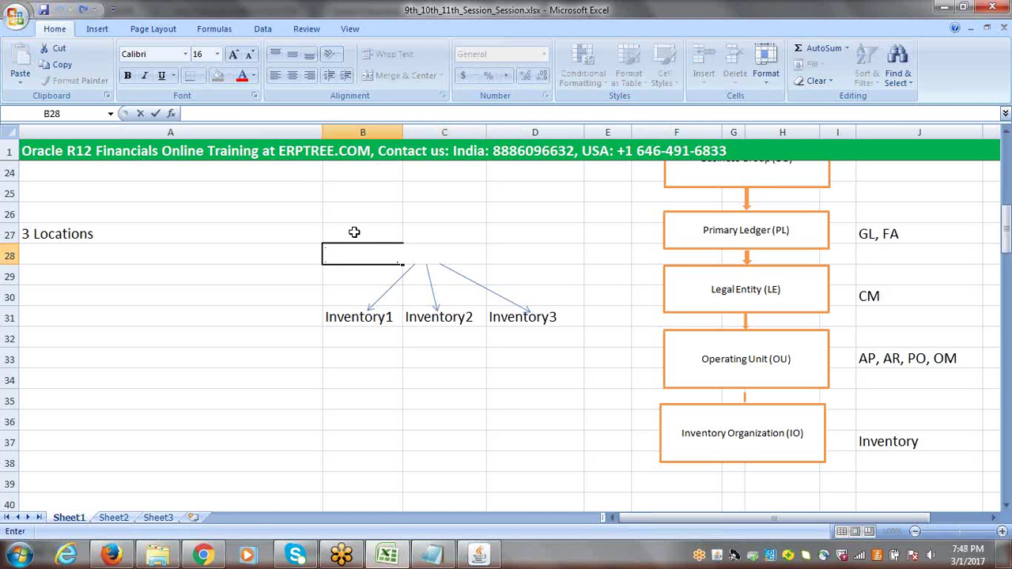
pyautogui.click(354, 231)
pyautogui.write('Ite')
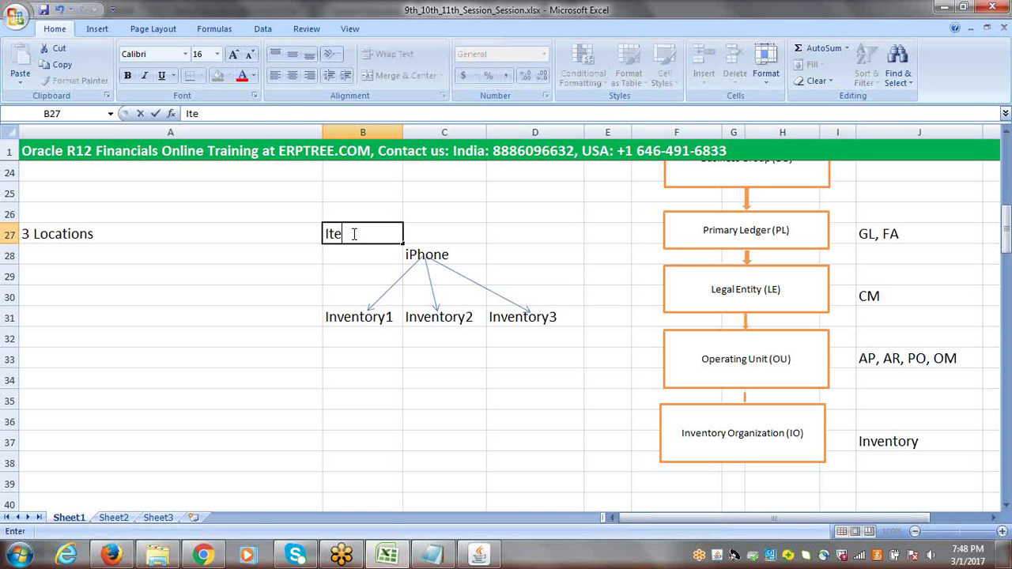
pyautogui.write('m Master I')
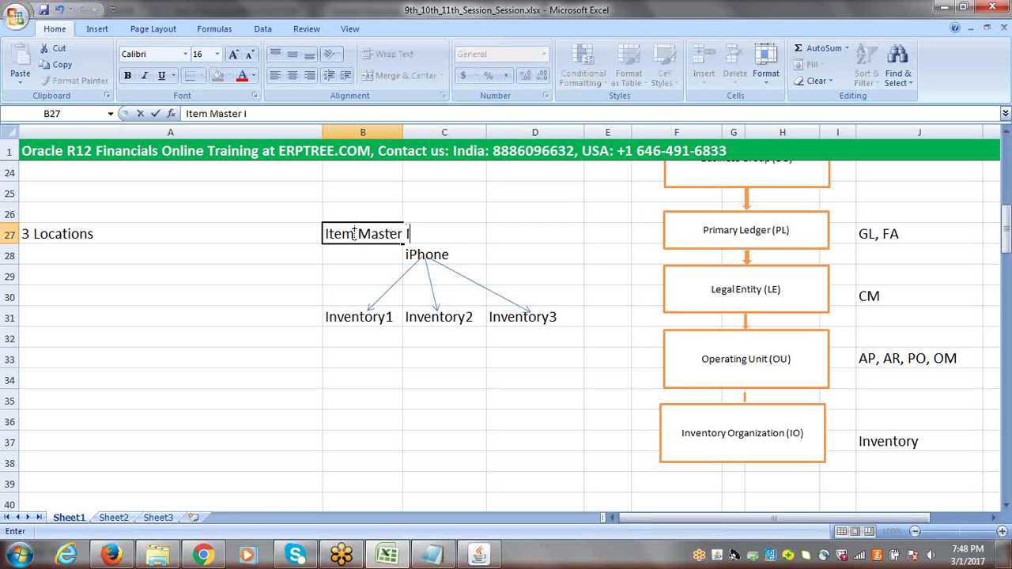
pyautogui.write('nventory')
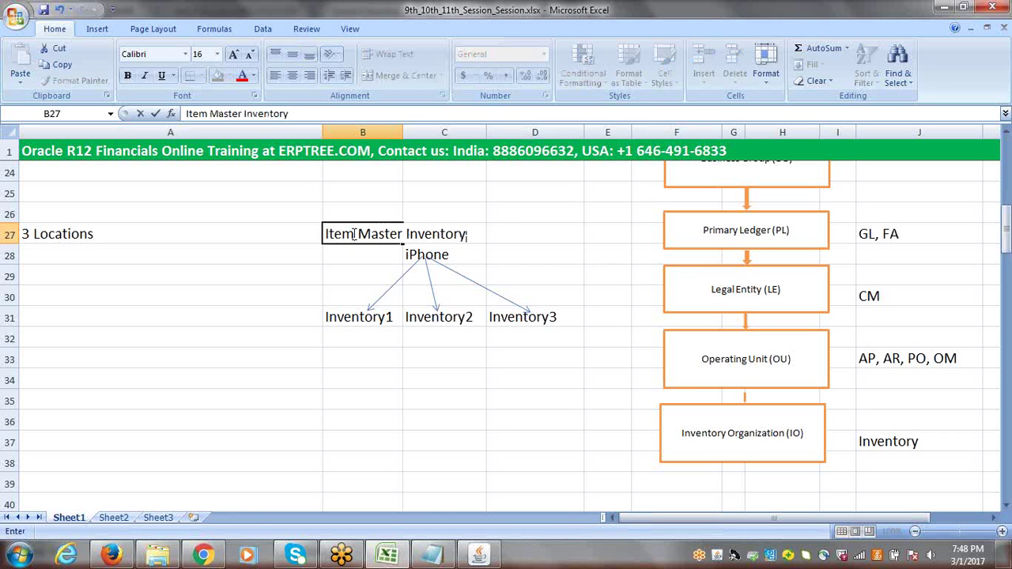
pyautogui.press('Tab')
pyautogui.click(581, 281)
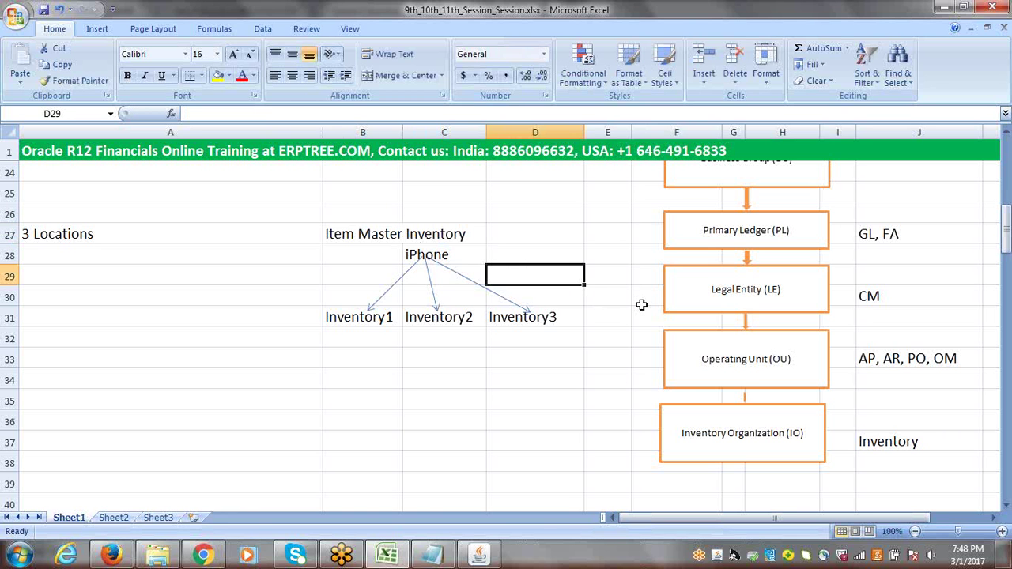
pyautogui.click(347, 319)
pyautogui.click(445, 313)
pyautogui.click(535, 320)
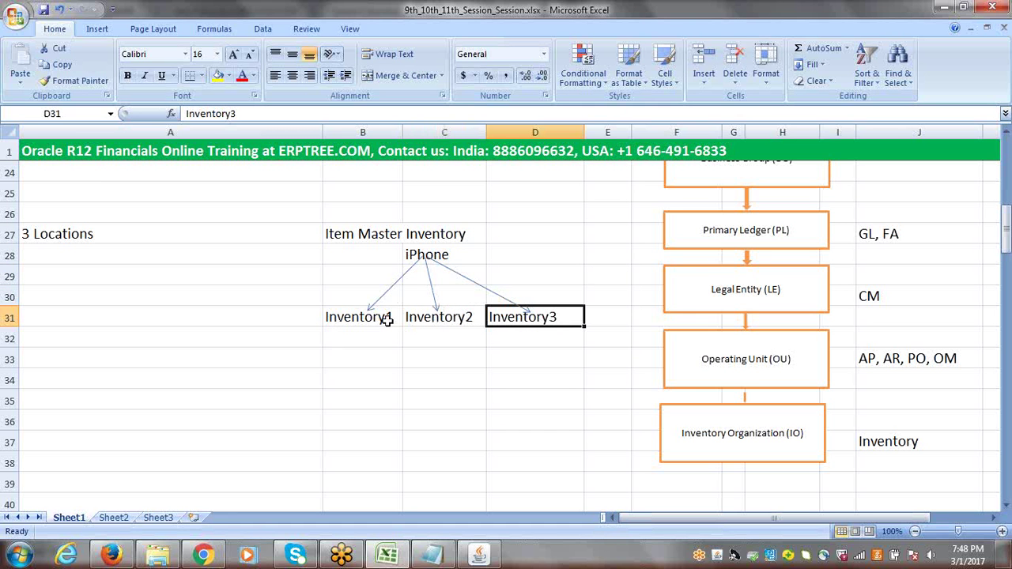
pyautogui.click(368, 336)
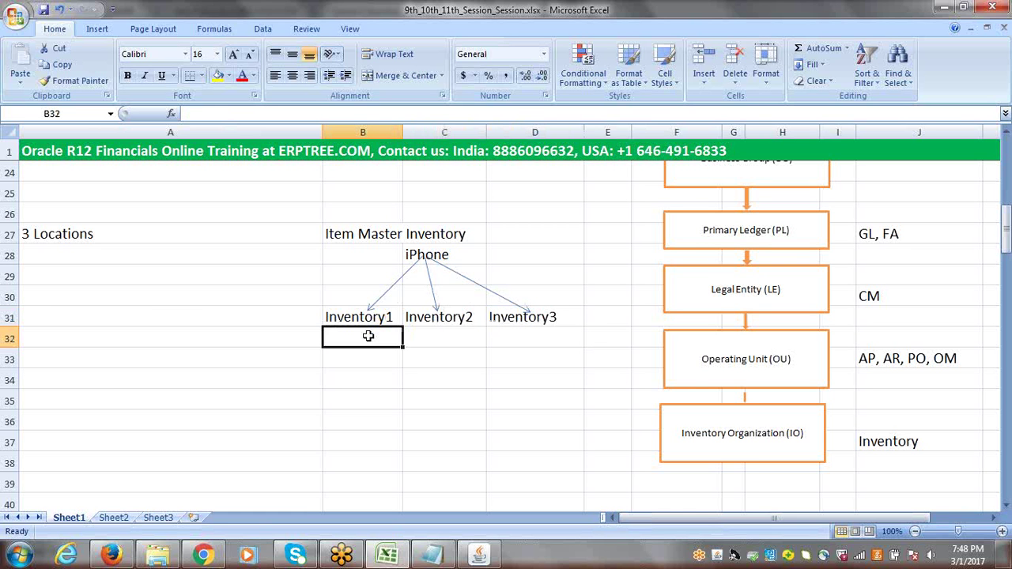
pyautogui.click(447, 341)
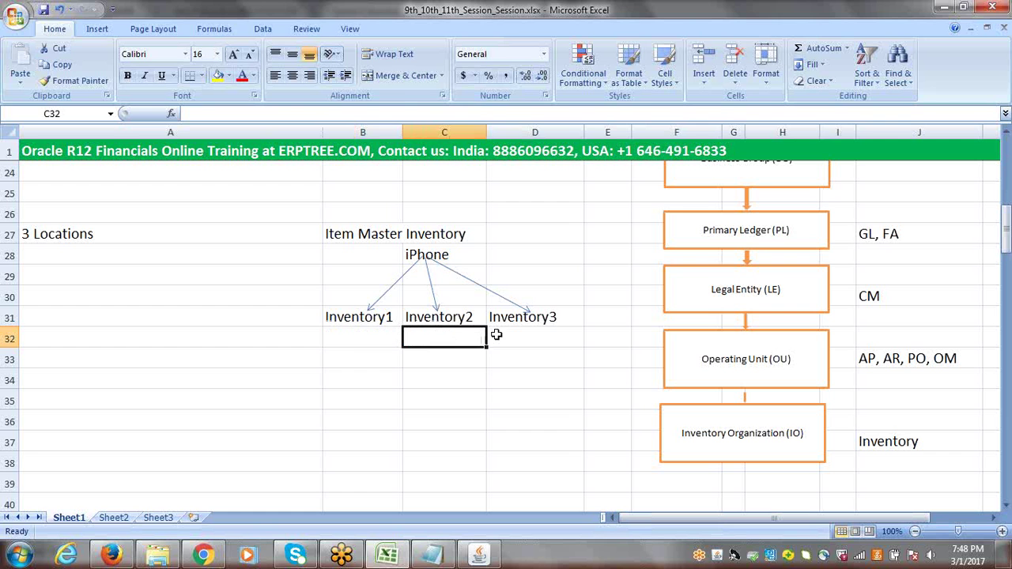
pyautogui.click(361, 335)
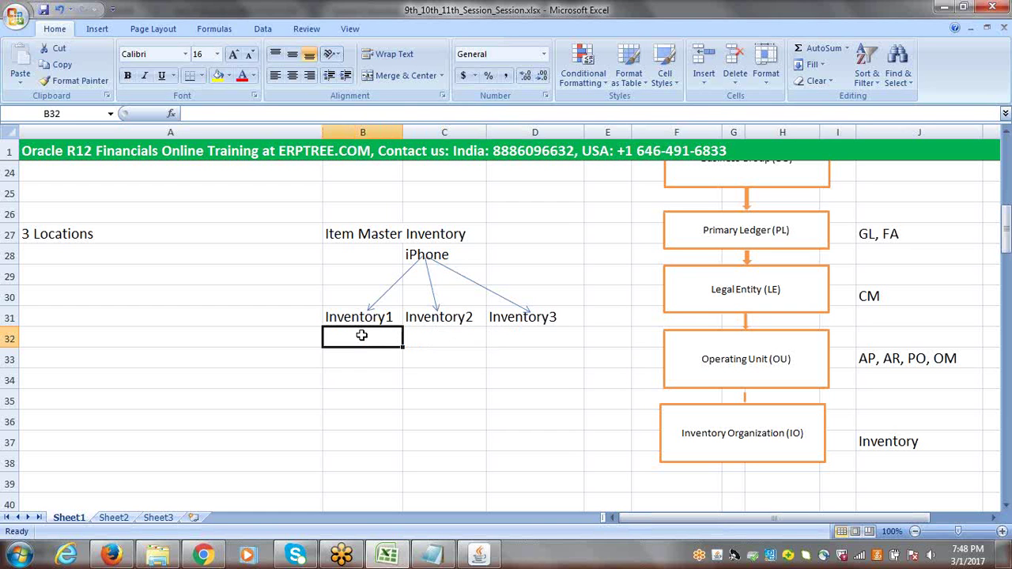
pyautogui.click(430, 254)
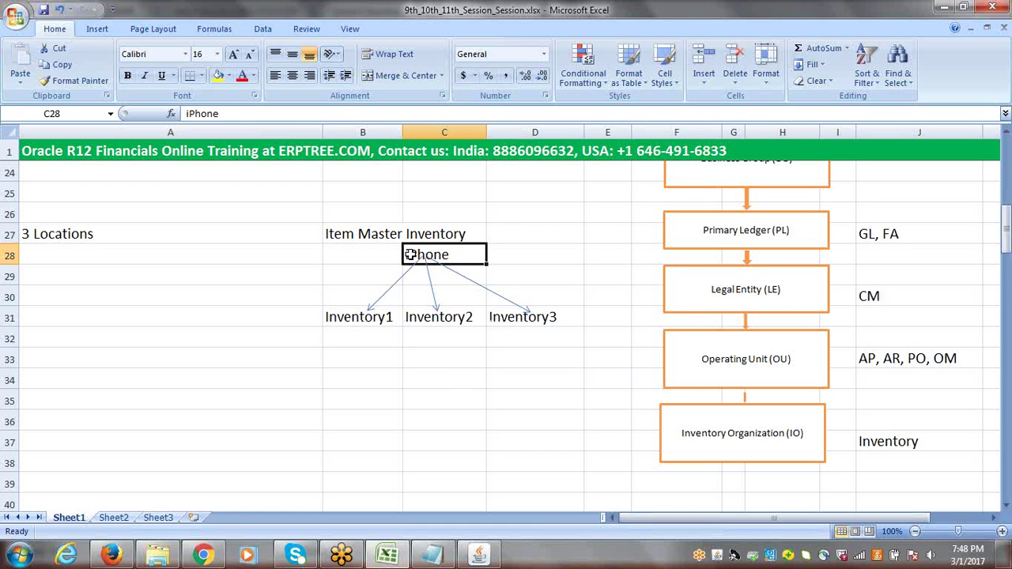
pyautogui.click(350, 233)
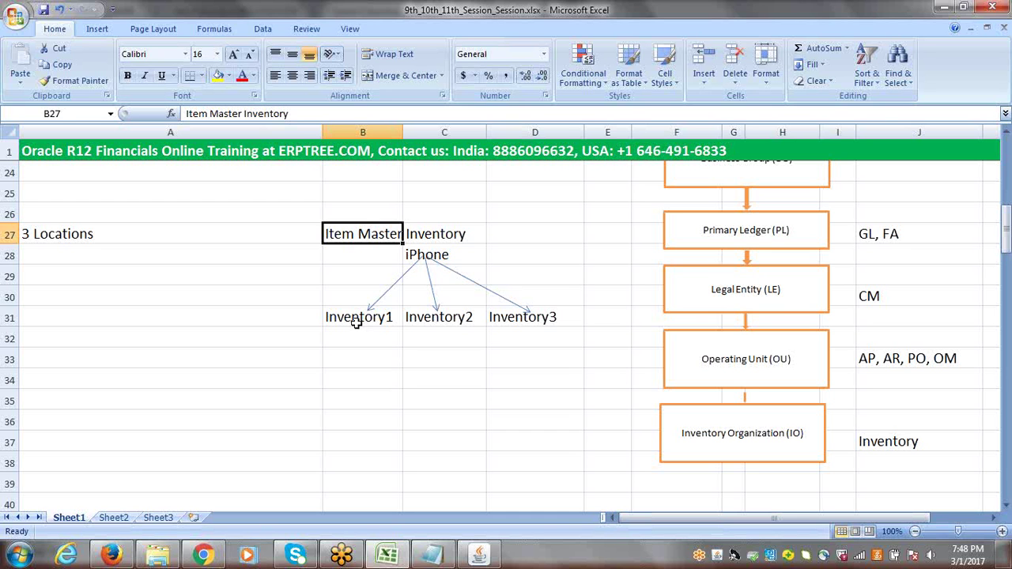
pyautogui.moveTo(351, 322); pyautogui.dragTo(518, 316)
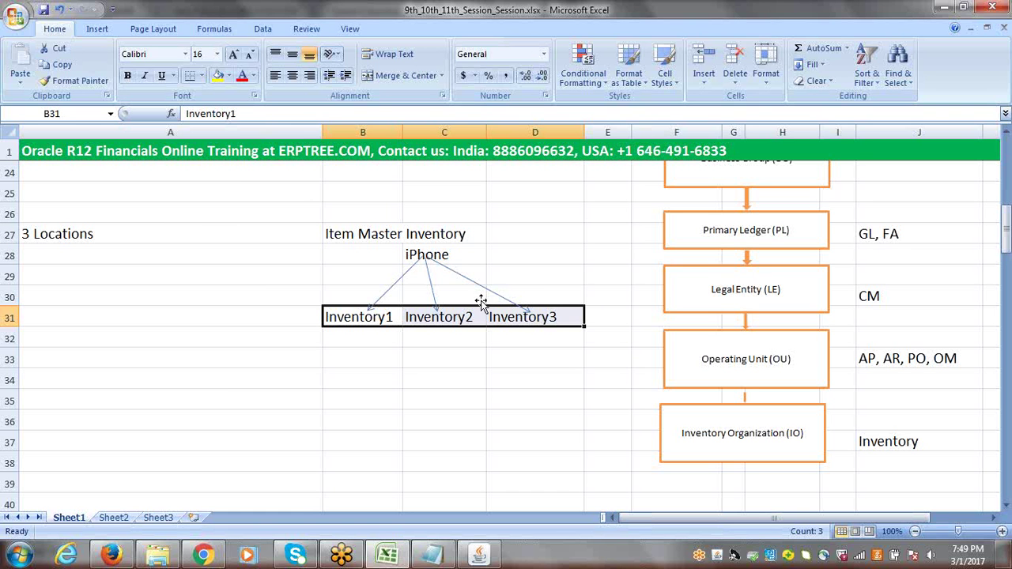
pyautogui.click(346, 232)
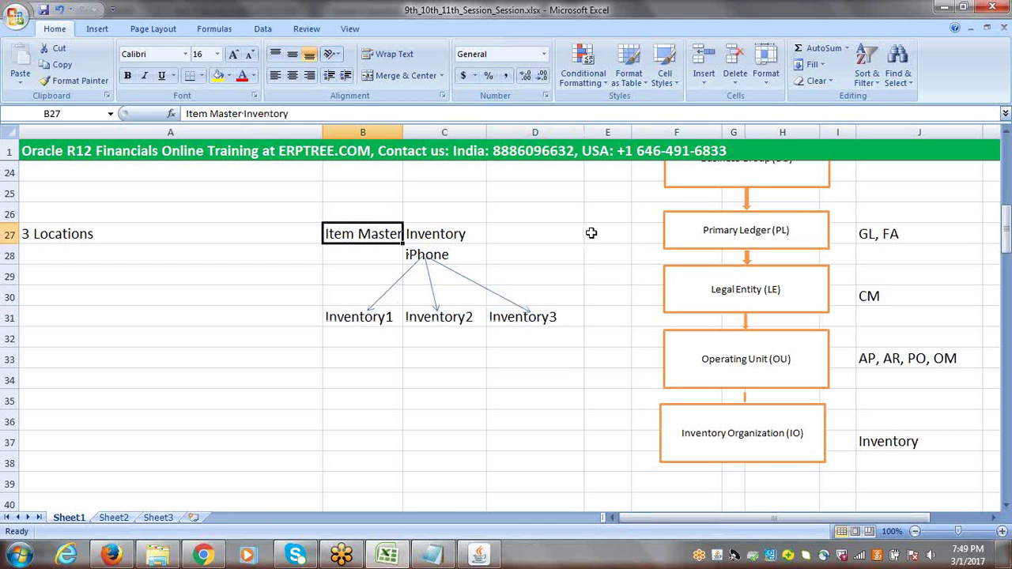
pyautogui.click(428, 257)
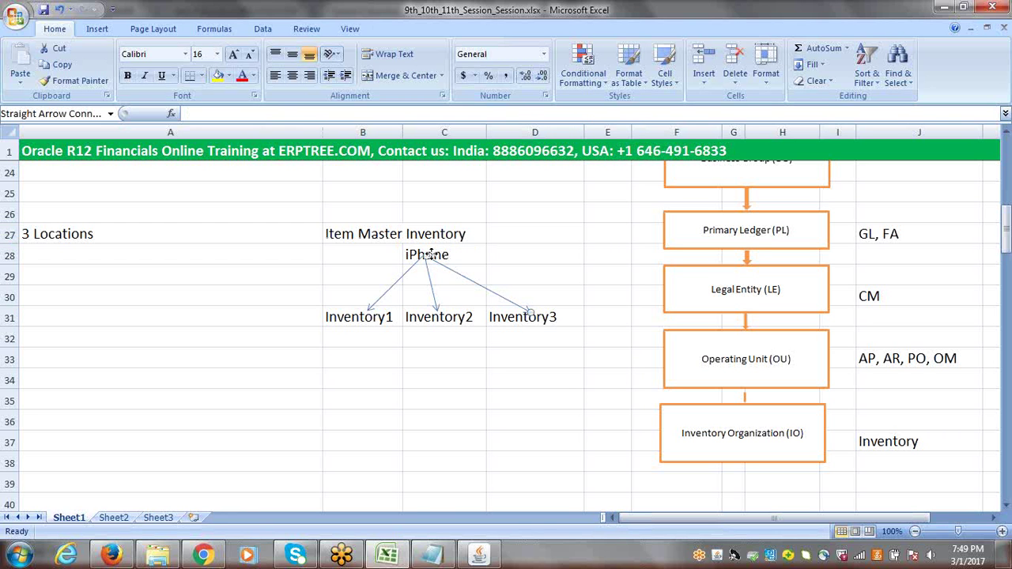
pyautogui.click(358, 234)
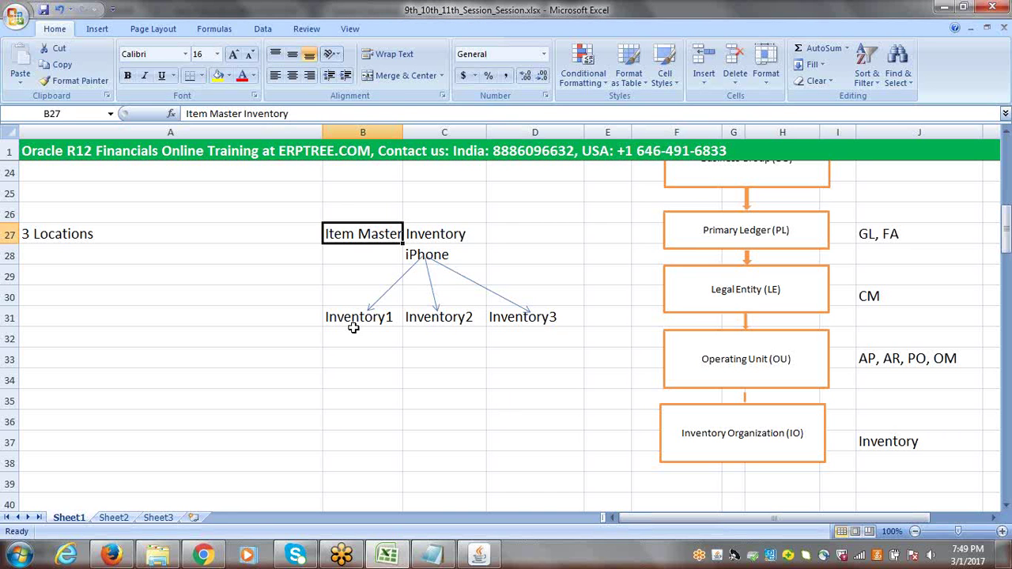
pyautogui.moveTo(355, 316); pyautogui.dragTo(510, 320)
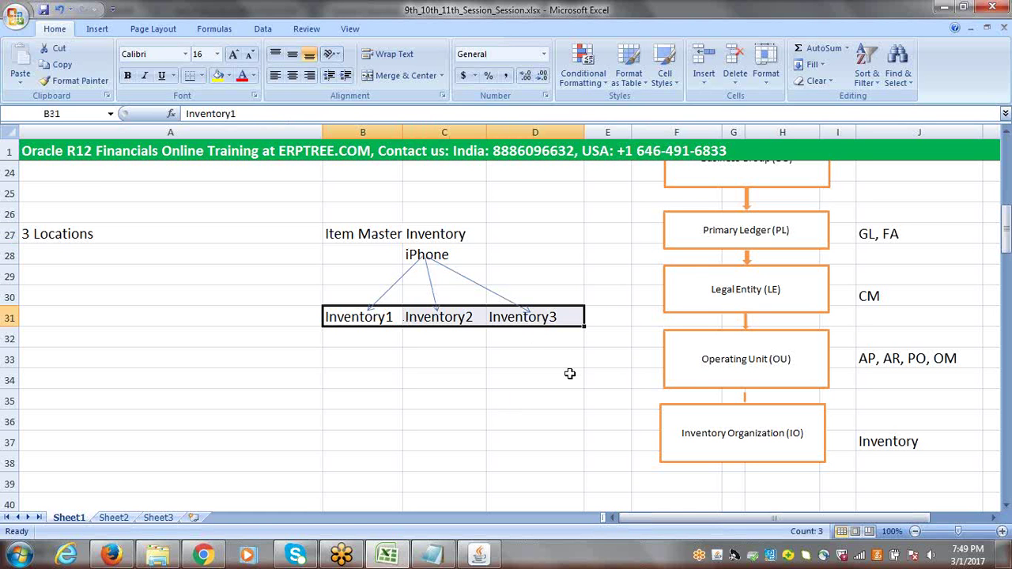
pyautogui.moveTo(361, 319); pyautogui.dragTo(515, 319)
pyautogui.click(346, 232)
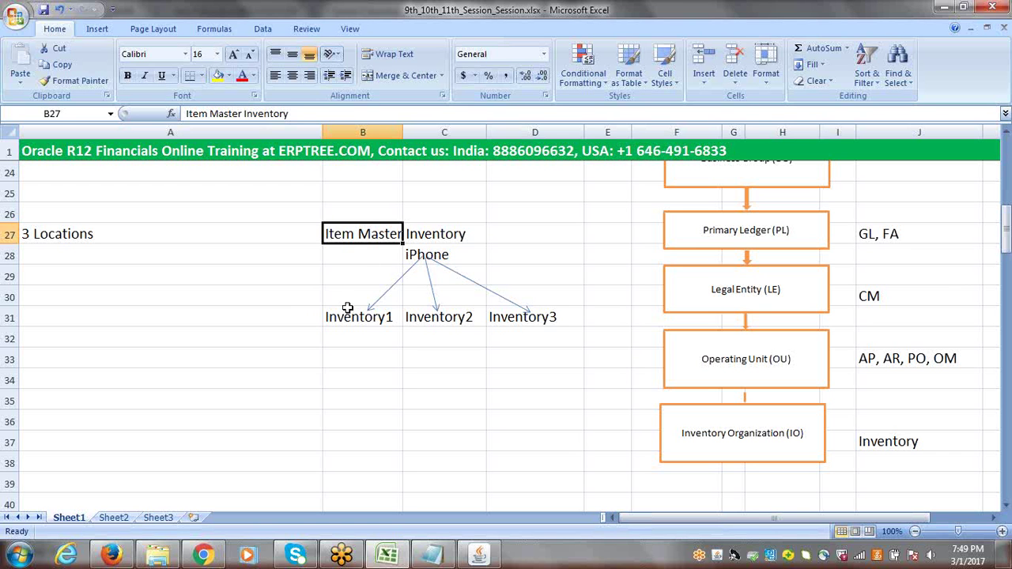
pyautogui.moveTo(348, 319); pyautogui.dragTo(528, 319)
pyautogui.click(338, 233)
pyautogui.moveTo(344, 233); pyautogui.dragTo(472, 234)
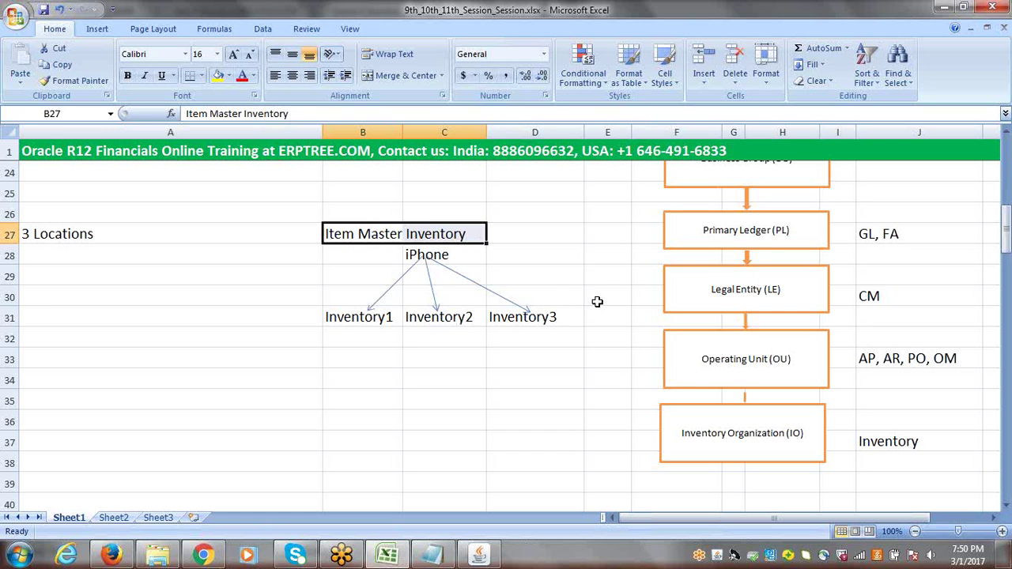
pyautogui.click(602, 274)
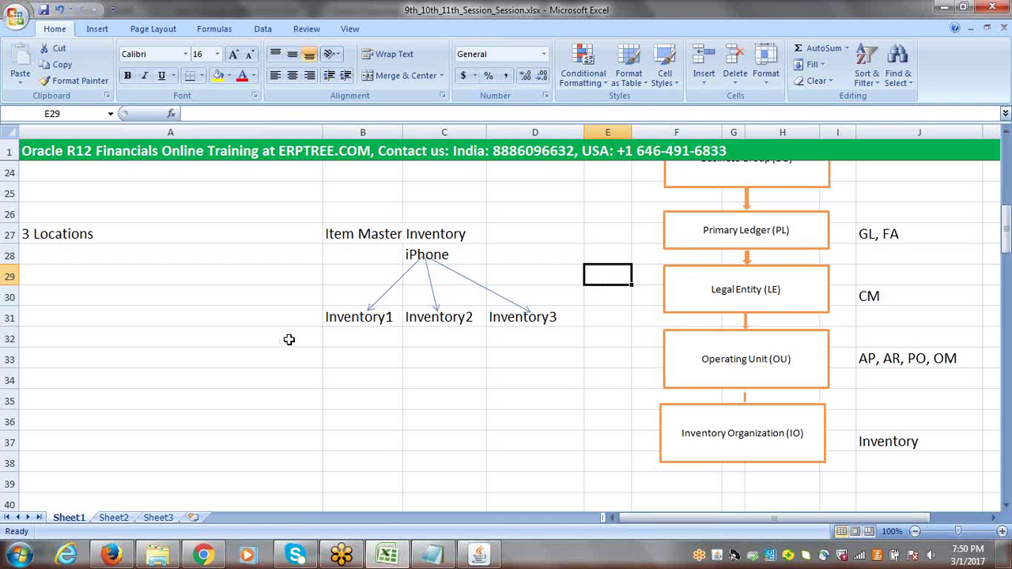
# Enter the quantities 10, 20 and 30 in B32, C32 and D32
pyautogui.click(349, 337)
pyautogui.write('10')
pyautogui.press('Tab')
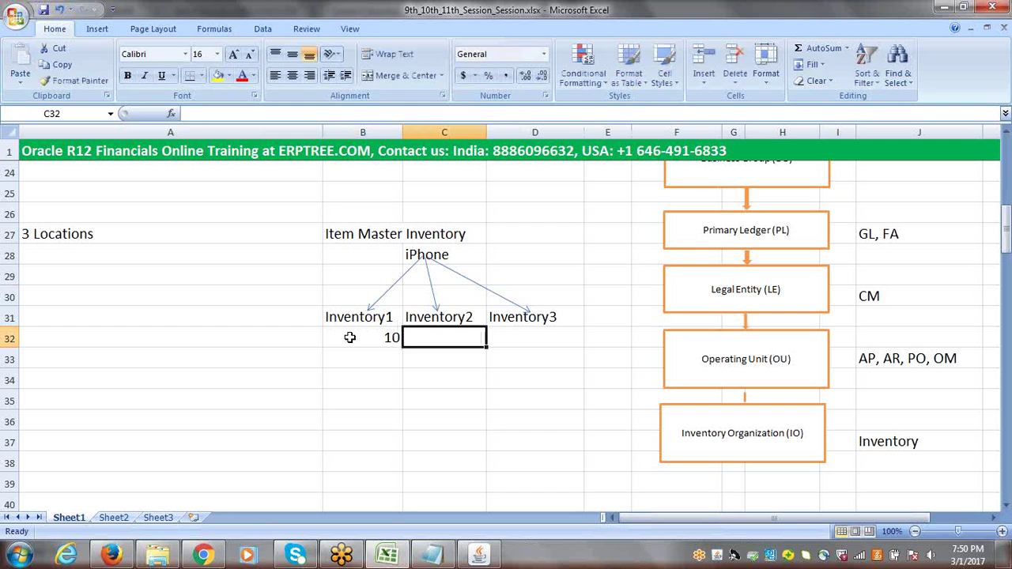
pyautogui.write('20')
pyautogui.press('Tab')
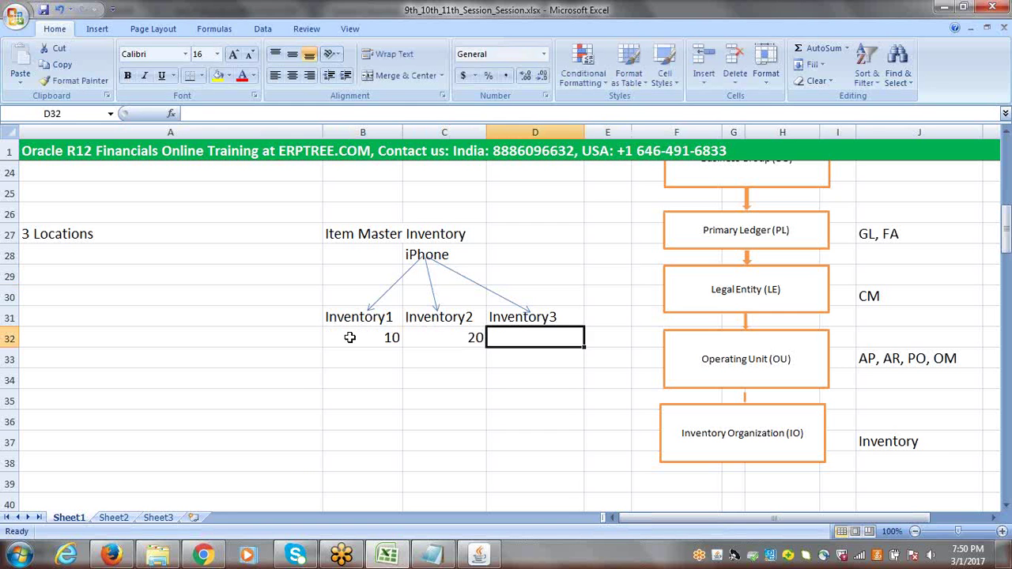
pyautogui.write('30')
pyautogui.press('Tab')
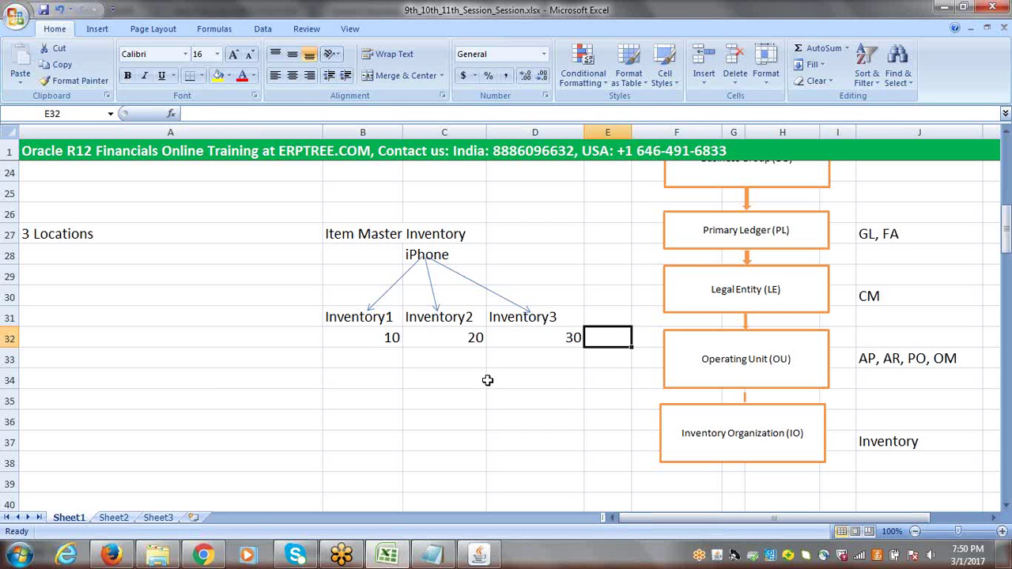
# Prefix the B32 value with 'iPhone:' so it reads iPhone:10
pyautogui.click(349, 338)
pyautogui.press('F2')
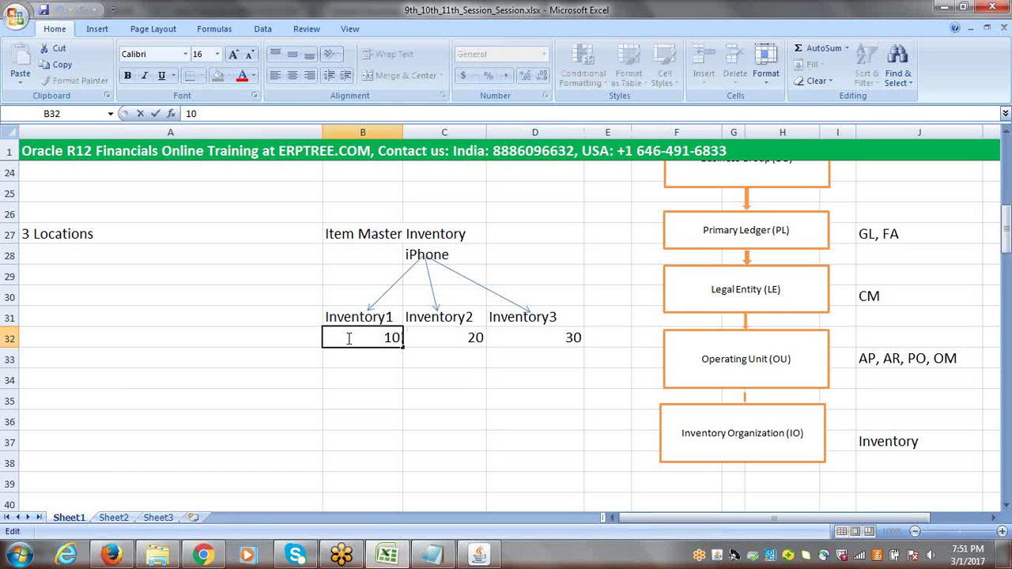
pyautogui.press('Home')
pyautogui.write('I')
pyautogui.press('BackSpace')
pyautogui.write('i')
pyautogui.press('BackSpace')
pyautogui.write('iPhone:')
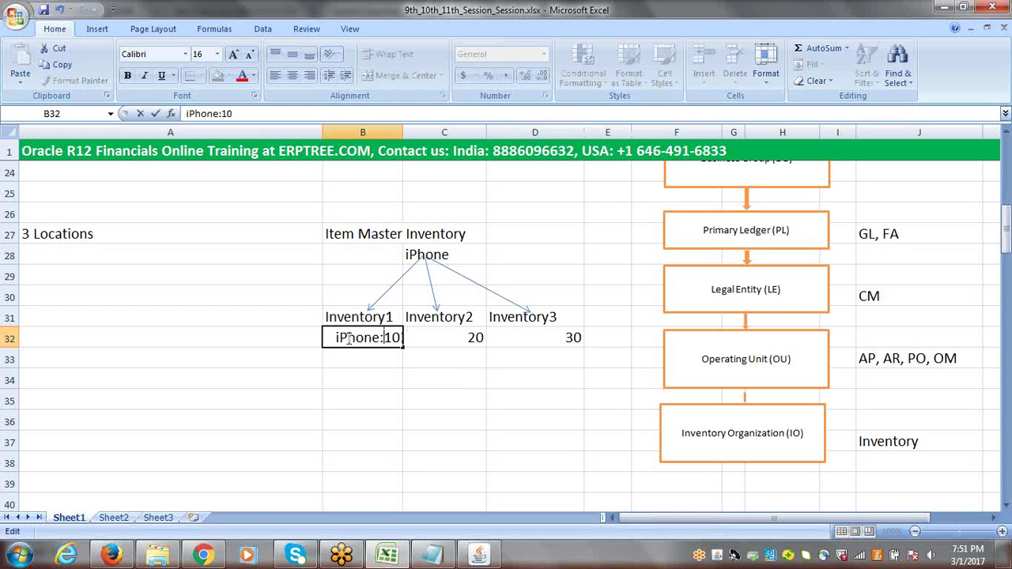
pyautogui.click(421, 339)
# Prefix C32 and D32 with 'iPhone:' so they read iPhone:20 and iPhone:30
pyautogui.doubleClick(422, 340)
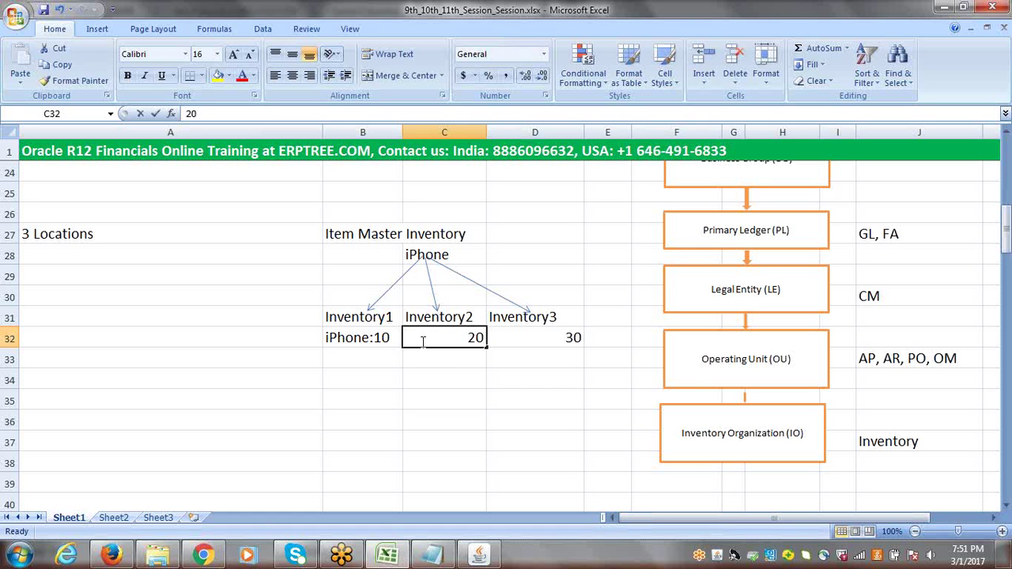
pyautogui.write('i')
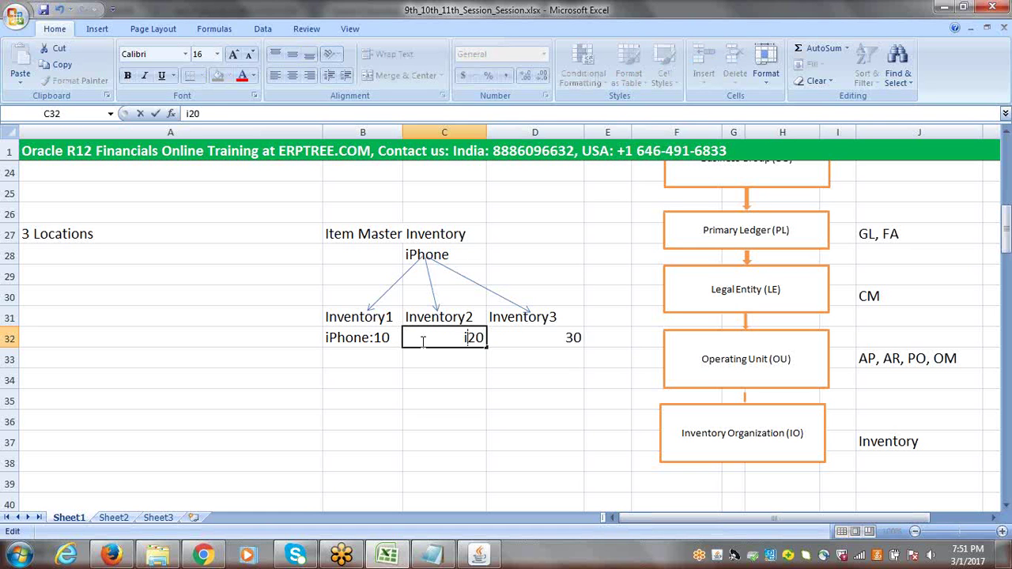
pyautogui.write('Phone:')
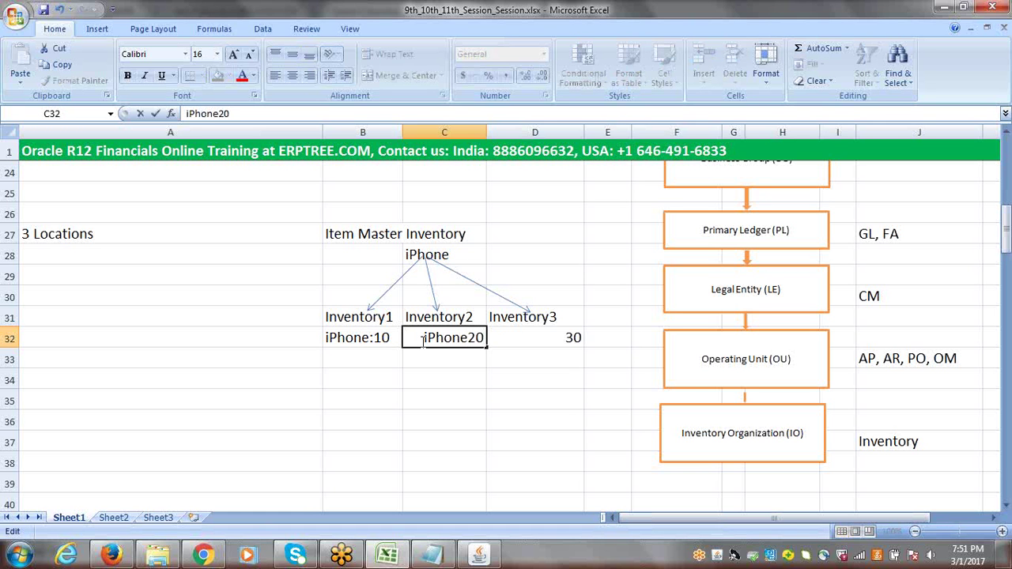
pyautogui.click(503, 343)
pyautogui.doubleClick(510, 340)
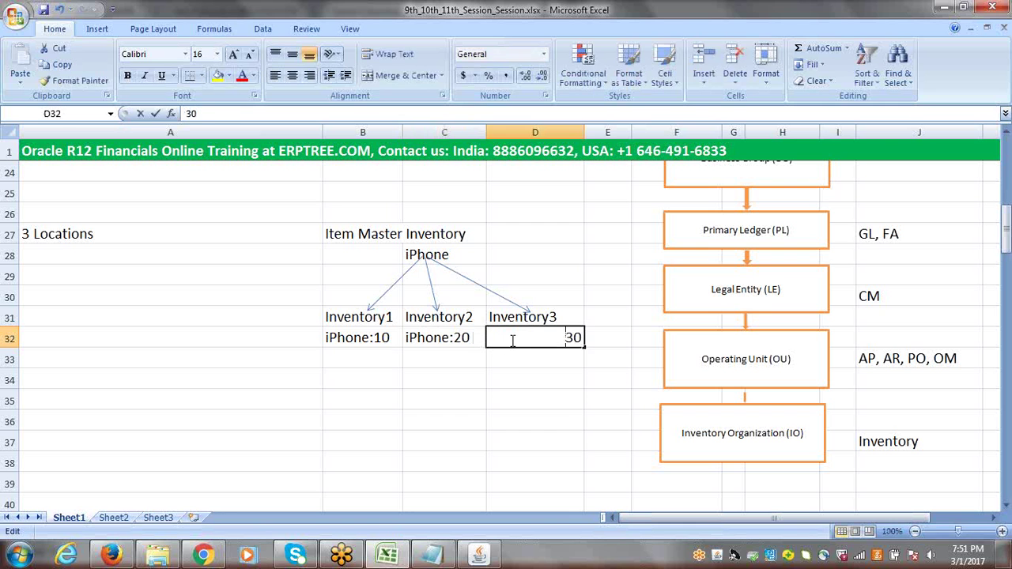
pyautogui.write('i')
pyautogui.press('BackSpace')
pyautogui.write('iP')
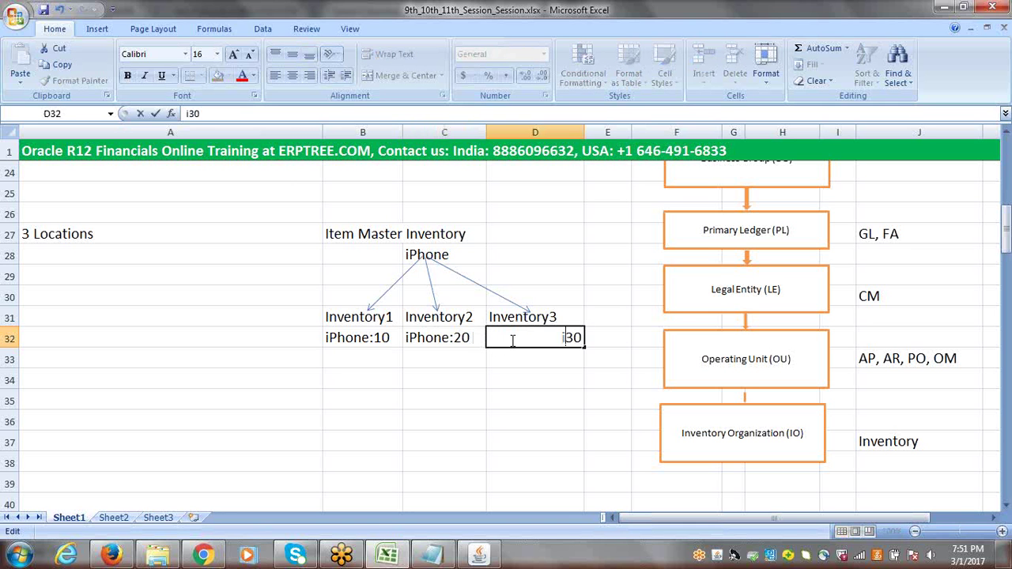
pyautogui.write('hone:')
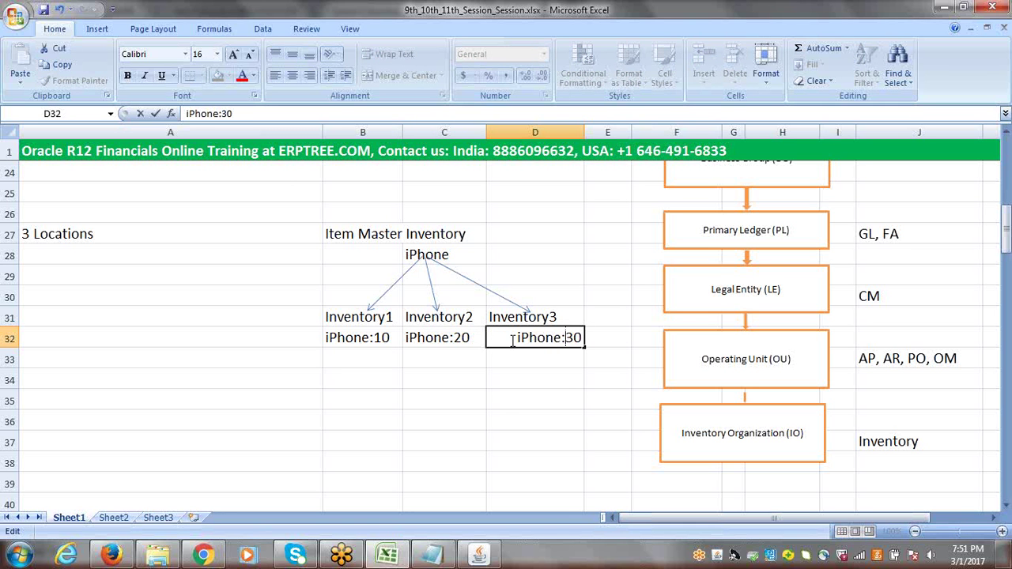
pyautogui.moveTo(553, 401); pyautogui.dragTo(559, 387)
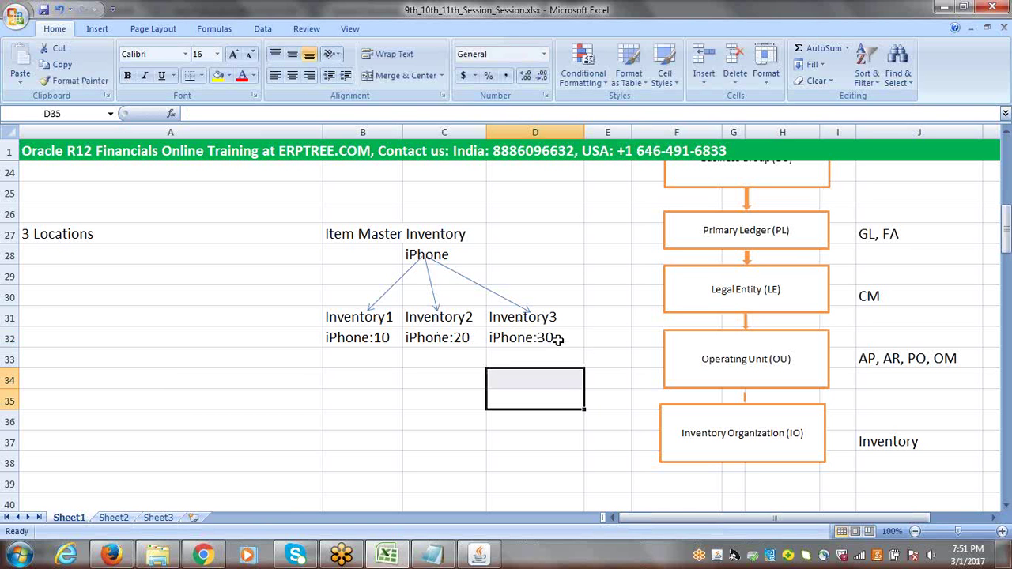
# Review the iPhone:10 cell and the Item Master Inventory heading, leaving them unchanged
pyautogui.click(353, 337)
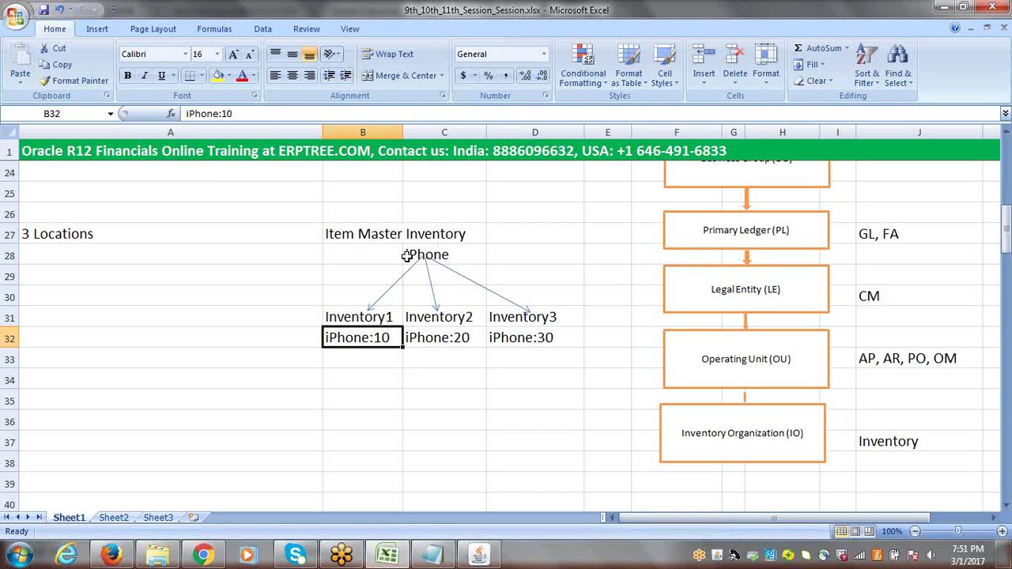
pyautogui.moveTo(334, 230); pyautogui.dragTo(446, 234)
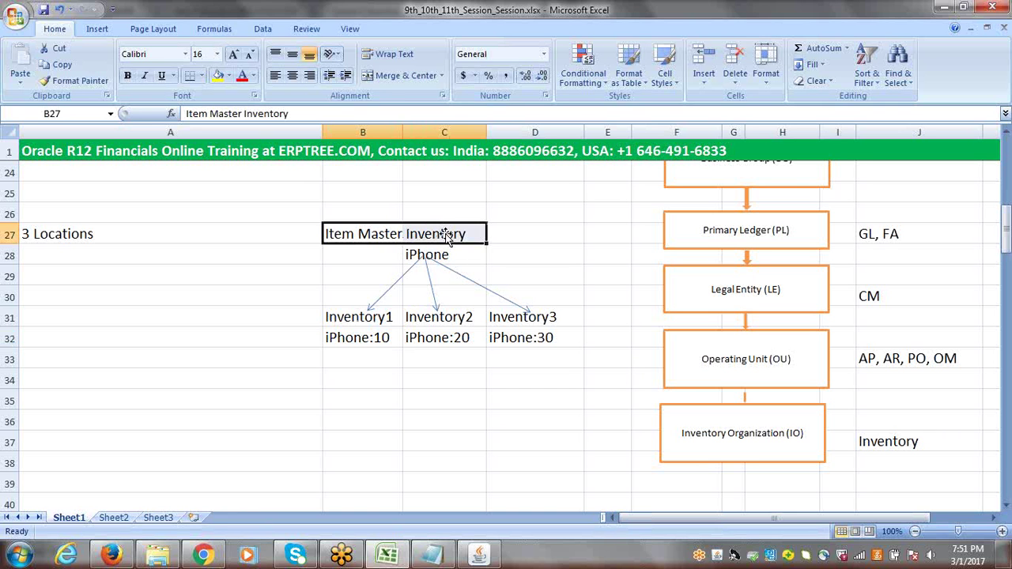
pyautogui.doubleClick(368, 338)
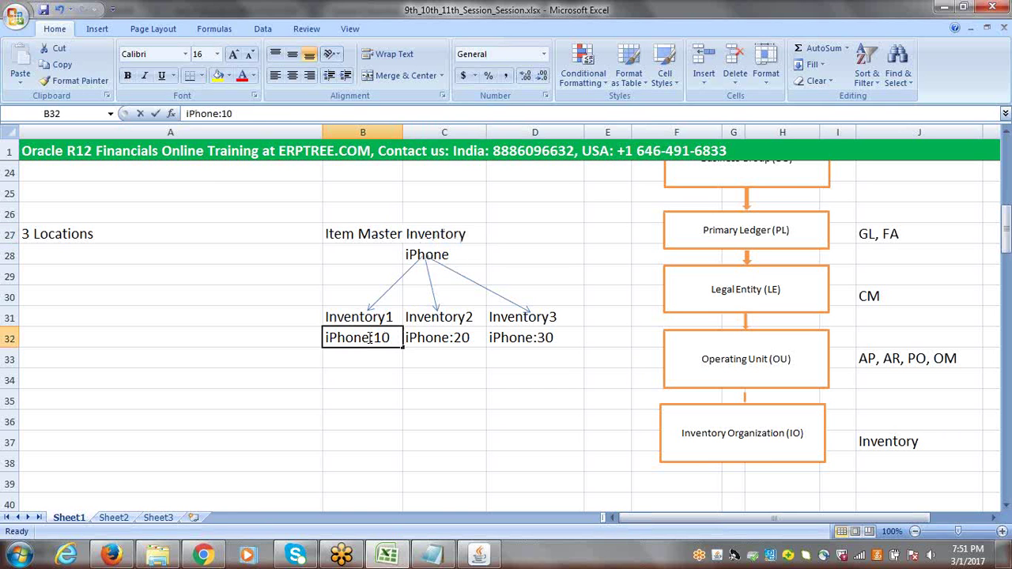
pyautogui.moveTo(368, 337); pyautogui.dragTo(322, 337)
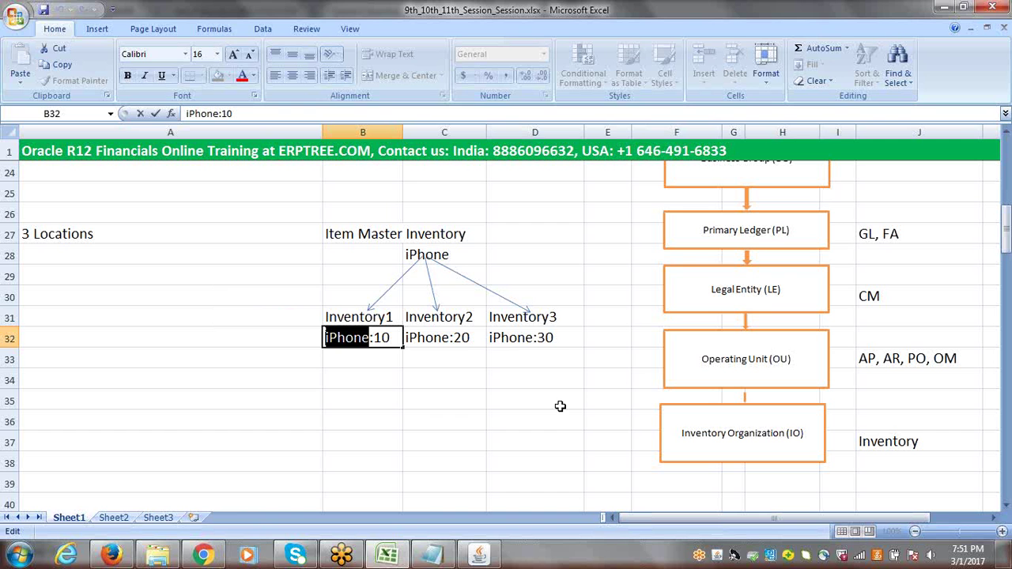
pyautogui.click(517, 387)
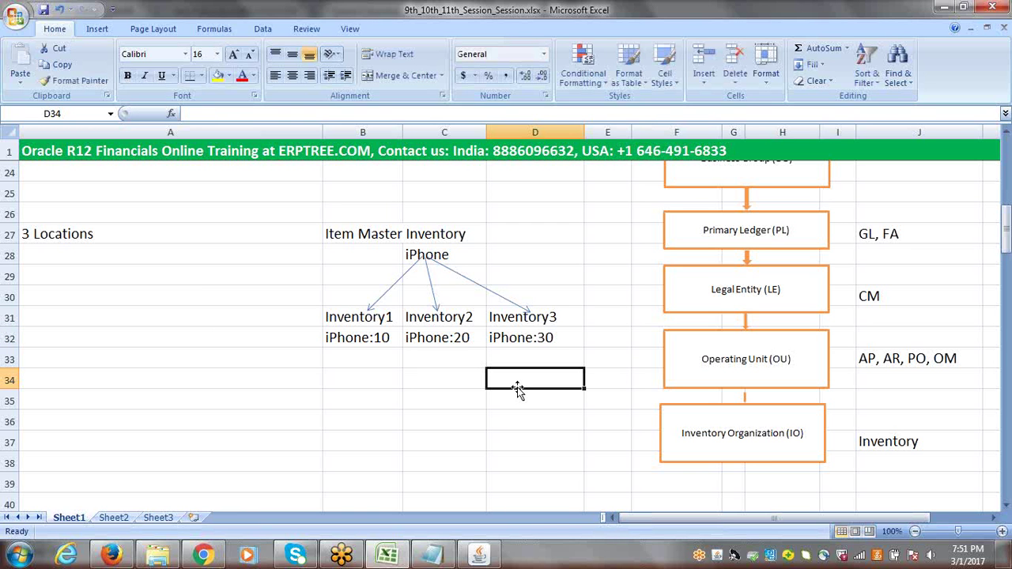
pyautogui.click(558, 236)
# Save 9th_10th_11th_Session_Session.xlsx with Ctrl+S
pyautogui.hotkey('ctrl', 's')
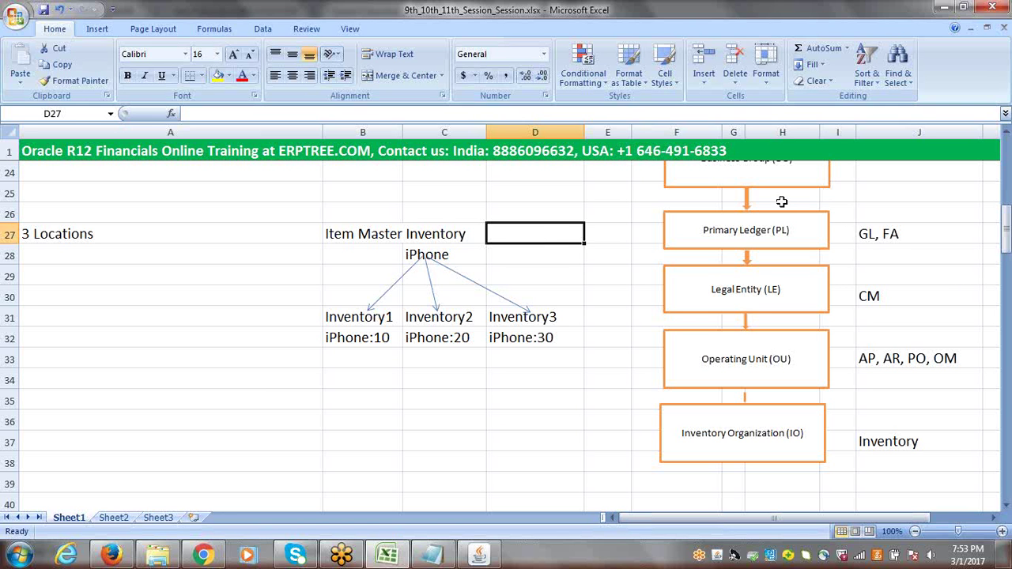
pyautogui.moveTo(1007, 248); pyautogui.dragTo(1008, 241)
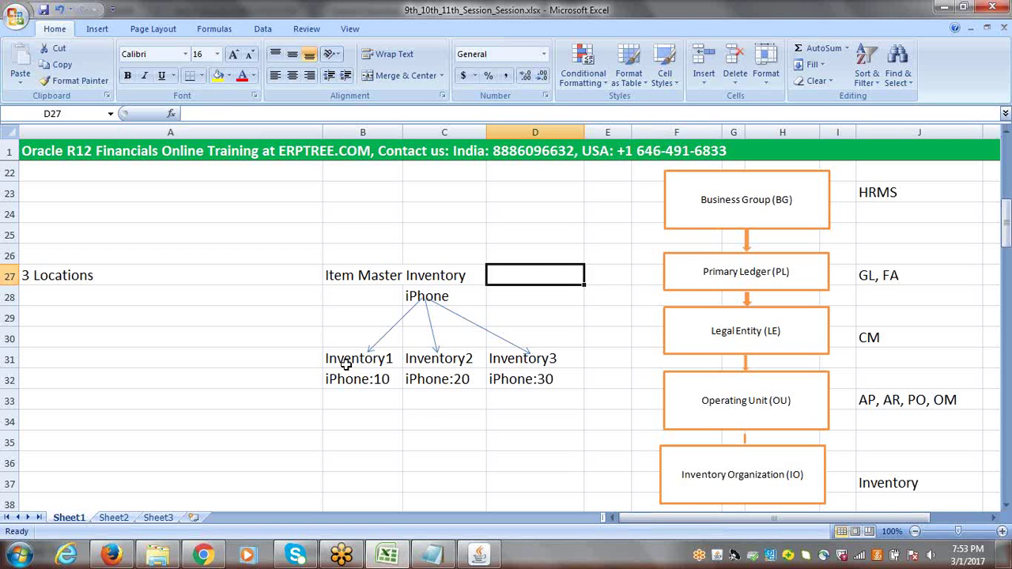
pyautogui.moveTo(346, 364); pyautogui.dragTo(535, 358)
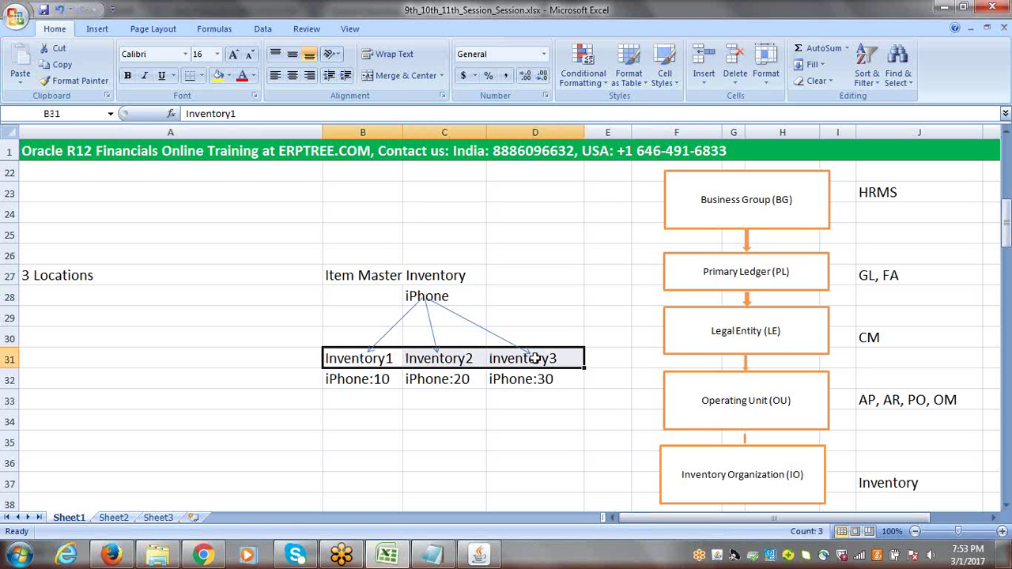
pyautogui.click(358, 275)
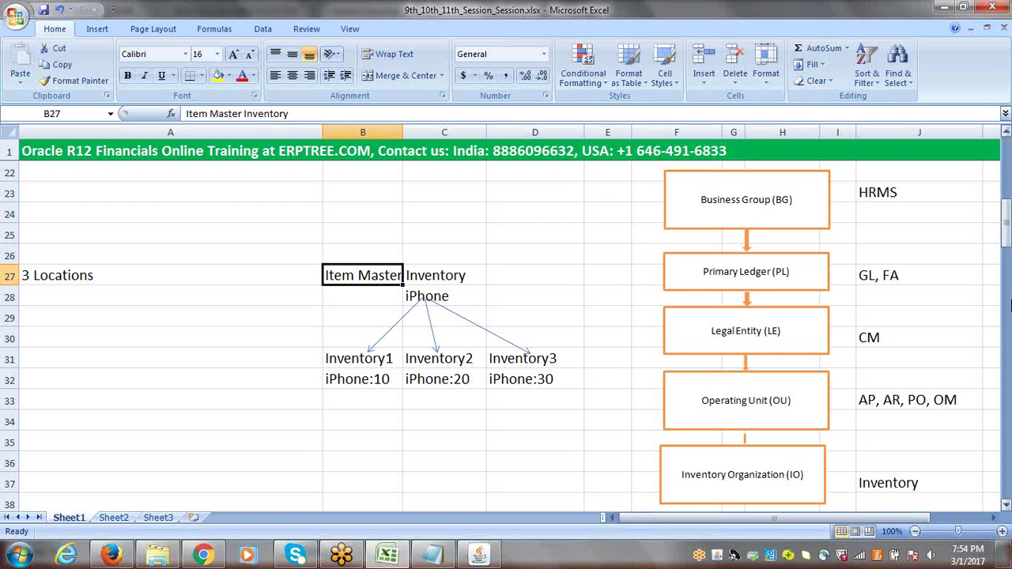
# Enter 'Create Item Master Inventory' in cell A120, below MO: Operating Unit
pyautogui.moveTo(1006, 237); pyautogui.dragTo(1007, 230)
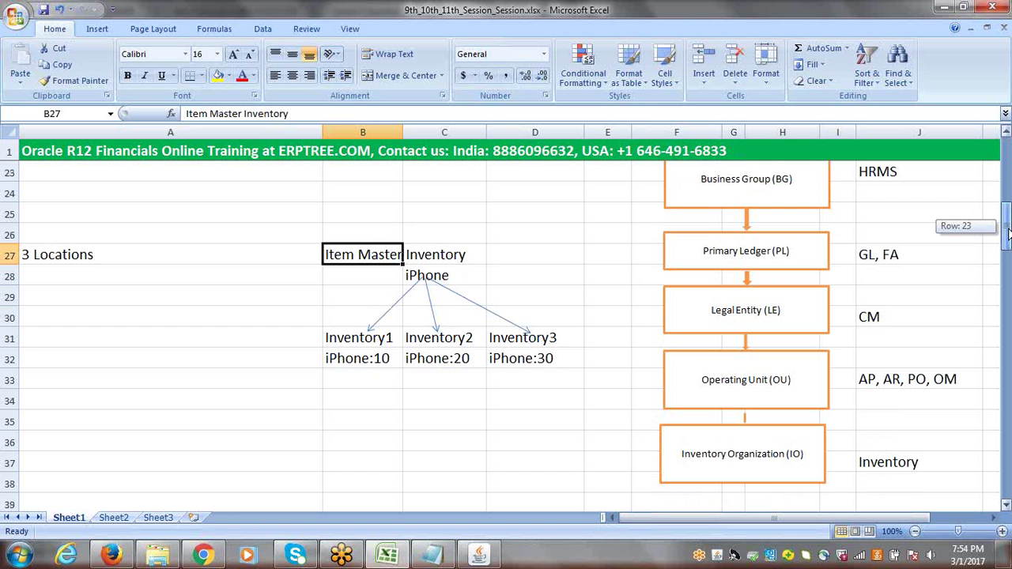
pyautogui.moveTo(1007, 229); pyautogui.dragTo(1007, 227)
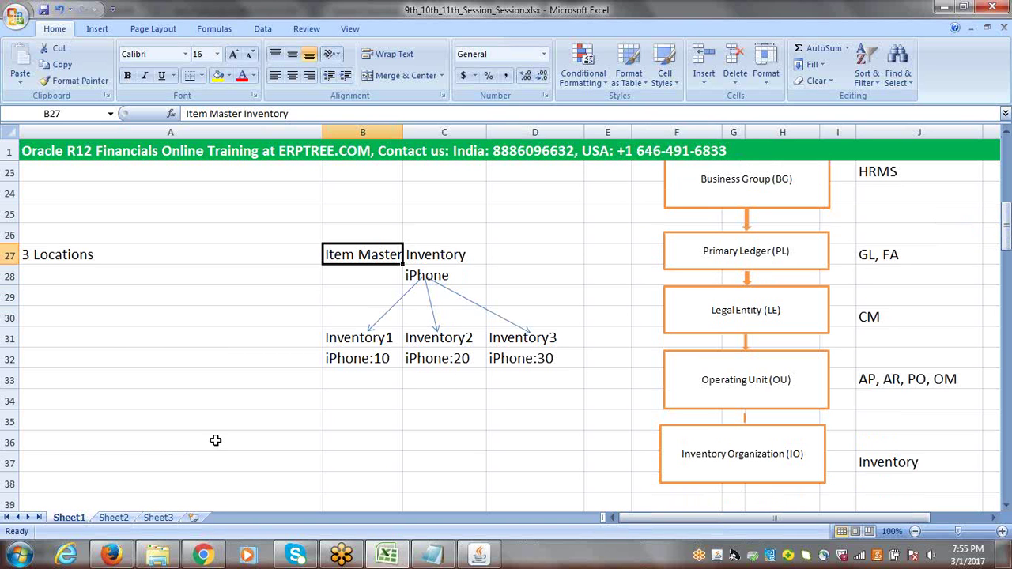
pyautogui.moveTo(1006, 226); pyautogui.dragTo(1006, 465)
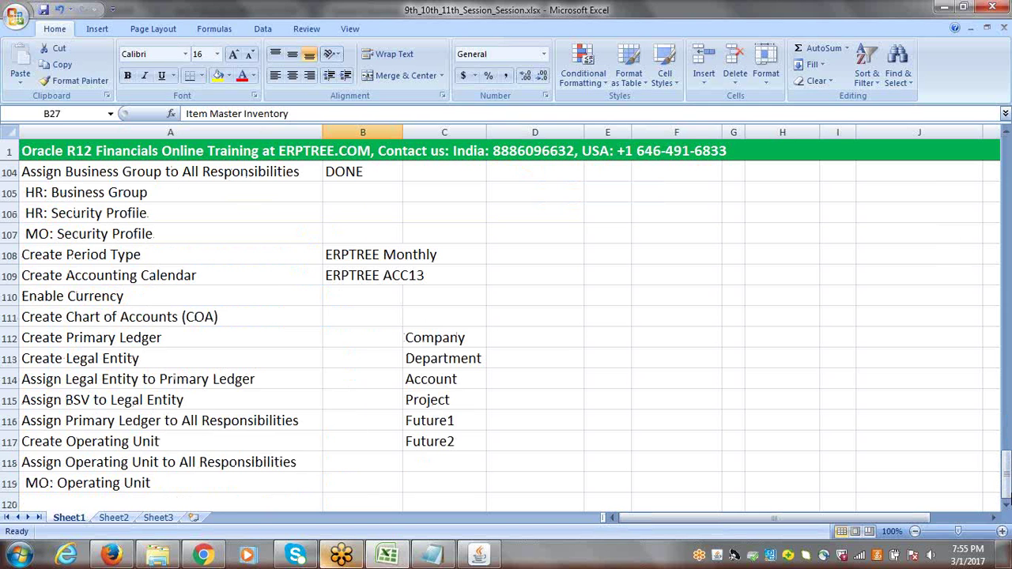
pyautogui.click(59, 496)
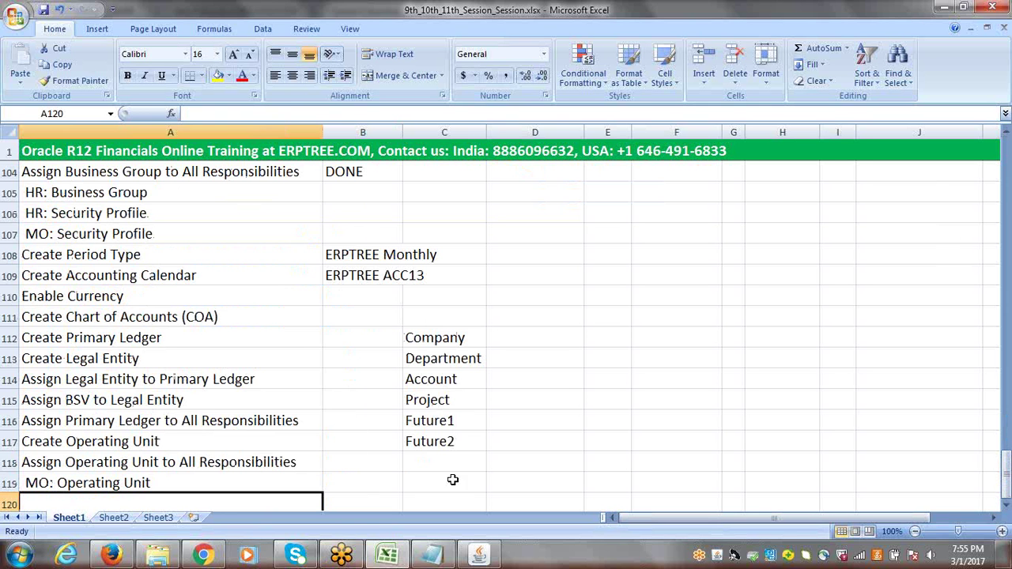
pyautogui.click(1006, 507)
pyautogui.click(1006, 507)
pyautogui.click(1007, 506)
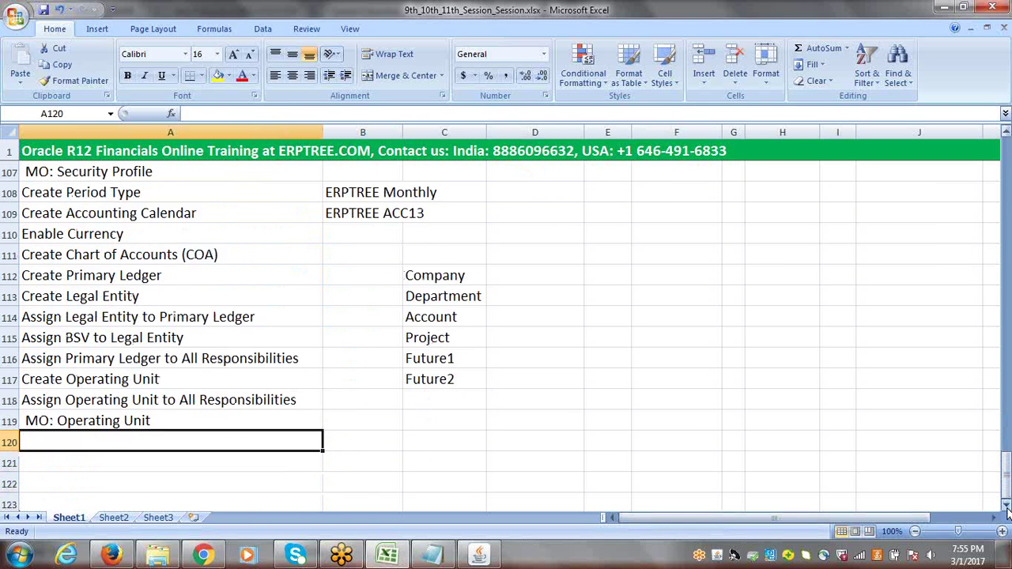
pyautogui.click(1006, 507)
pyautogui.click(1007, 506)
pyautogui.write('c')
pyautogui.press('BackSpace')
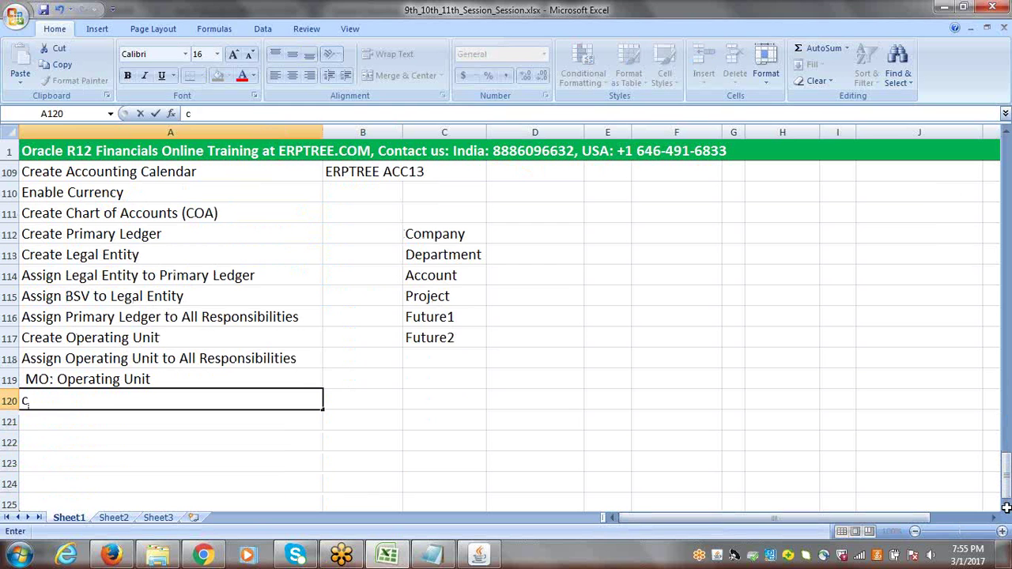
pyautogui.write('Create Item Masg')
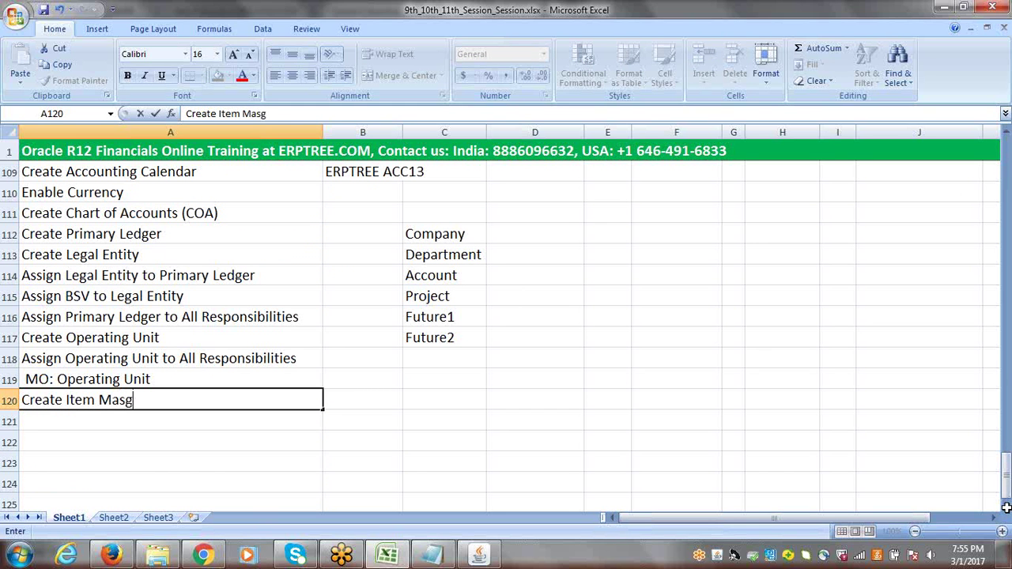
pyautogui.press('BackSpace')
pyautogui.write('ter Inventory')
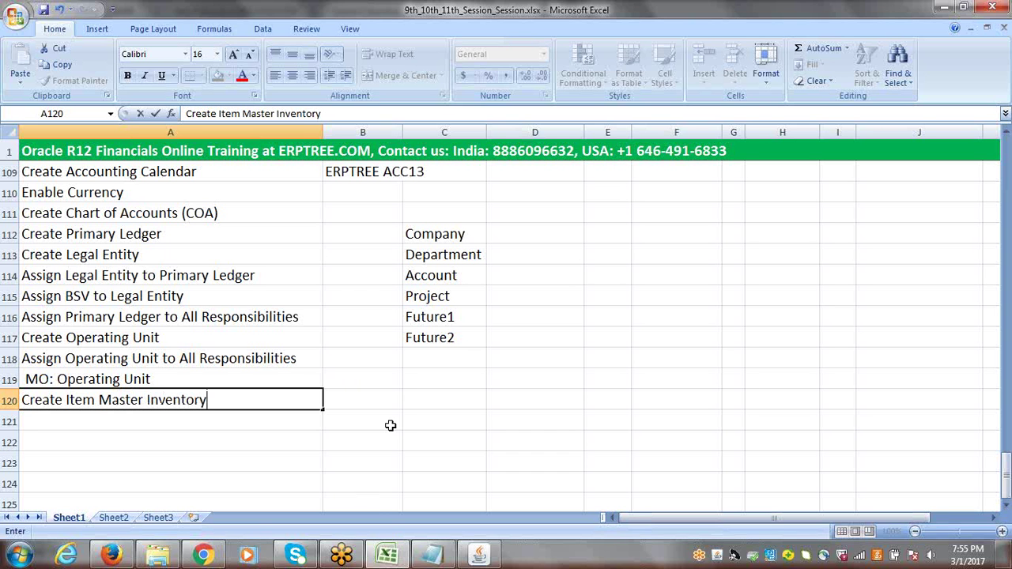
pyautogui.press('Tab')
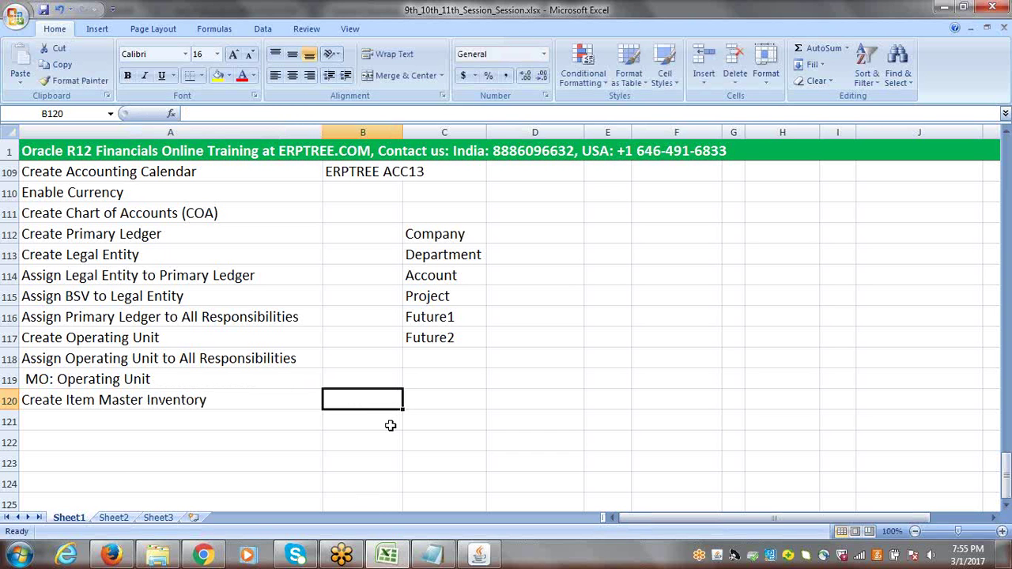
# Review the Create Operating Unit and Create Item Master Inventory rows, then return to Oracle Applications
pyautogui.click(115, 406)
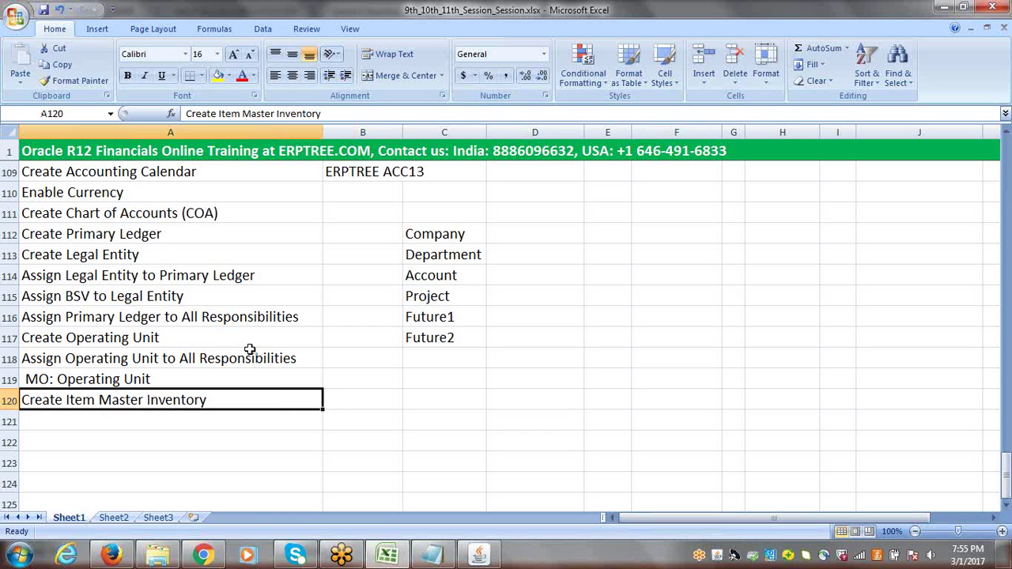
pyautogui.click(151, 339)
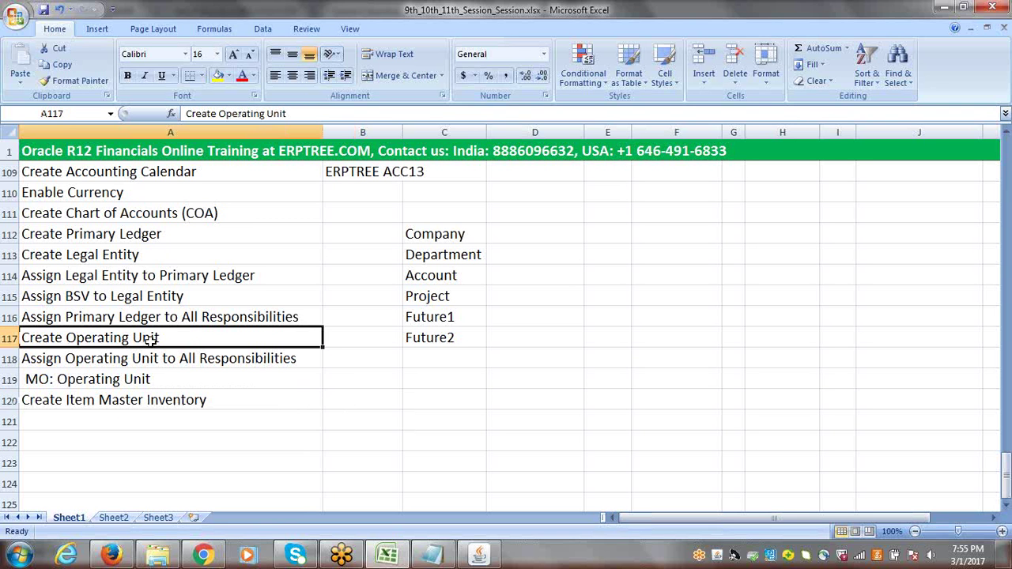
pyautogui.click(128, 401)
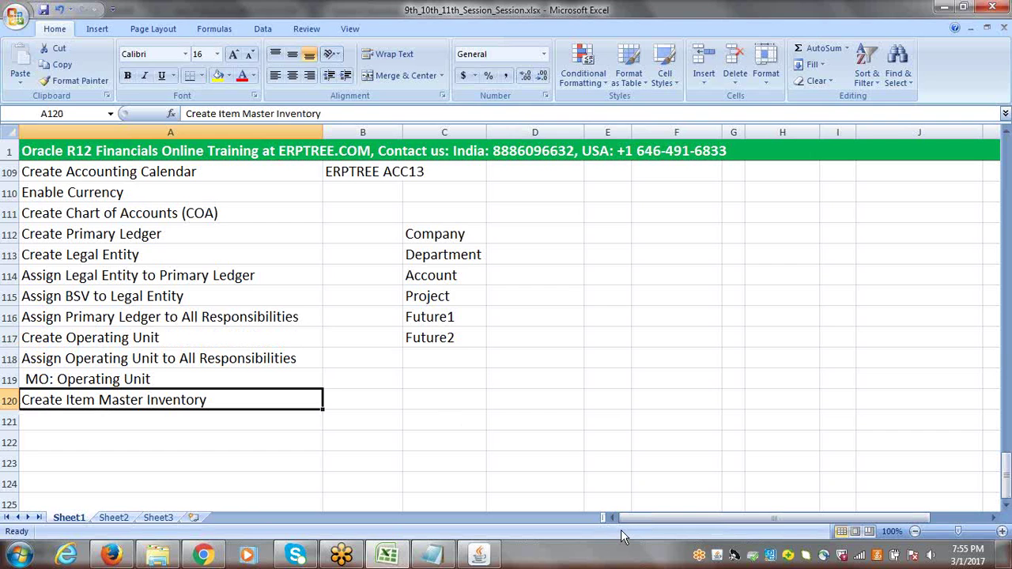
pyautogui.click(480, 555)
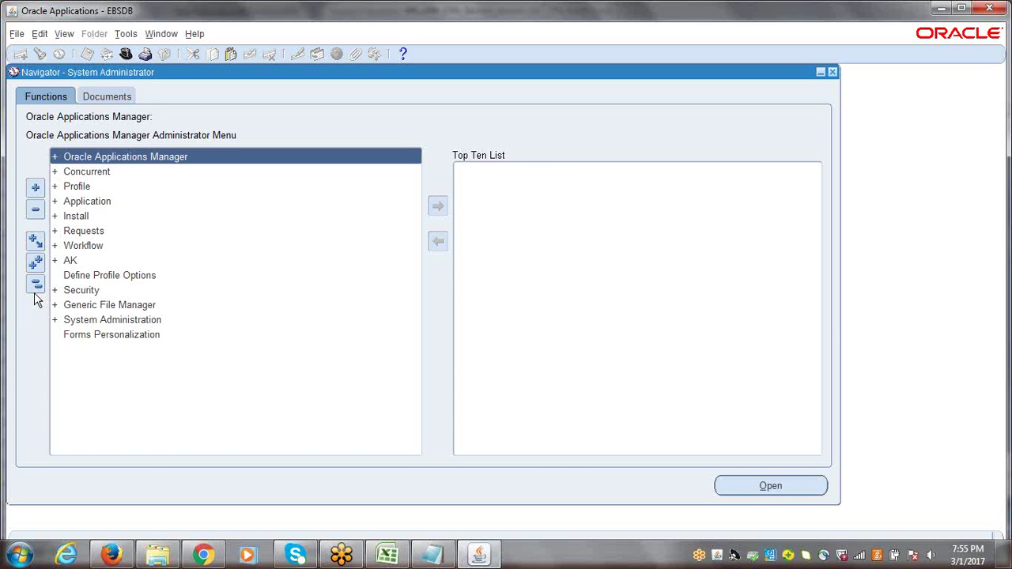
# Switch the responsibility to ERPTREE Human Resources Super User
pyautogui.click(128, 53)
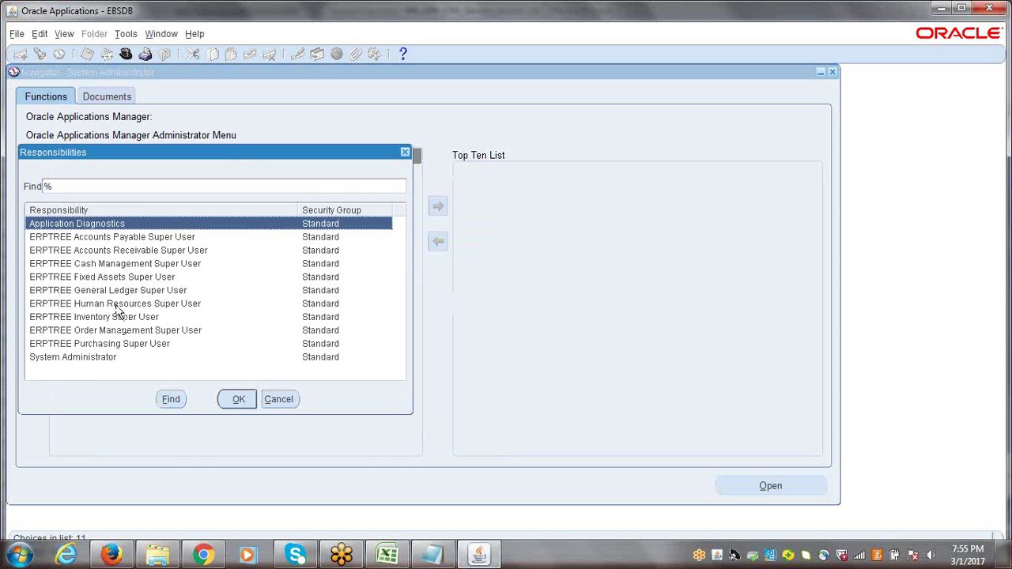
pyautogui.click(119, 305)
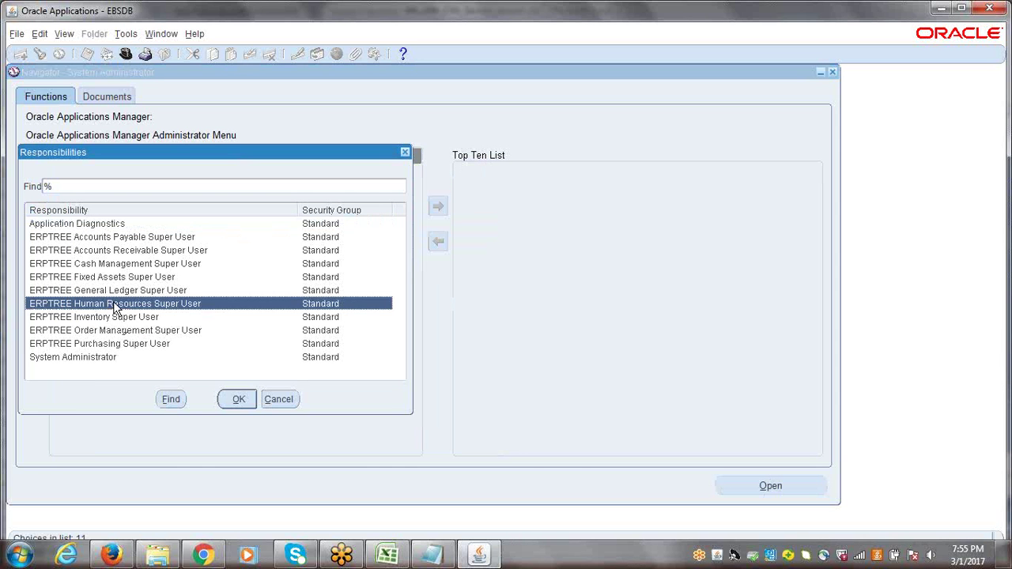
pyautogui.click(235, 402)
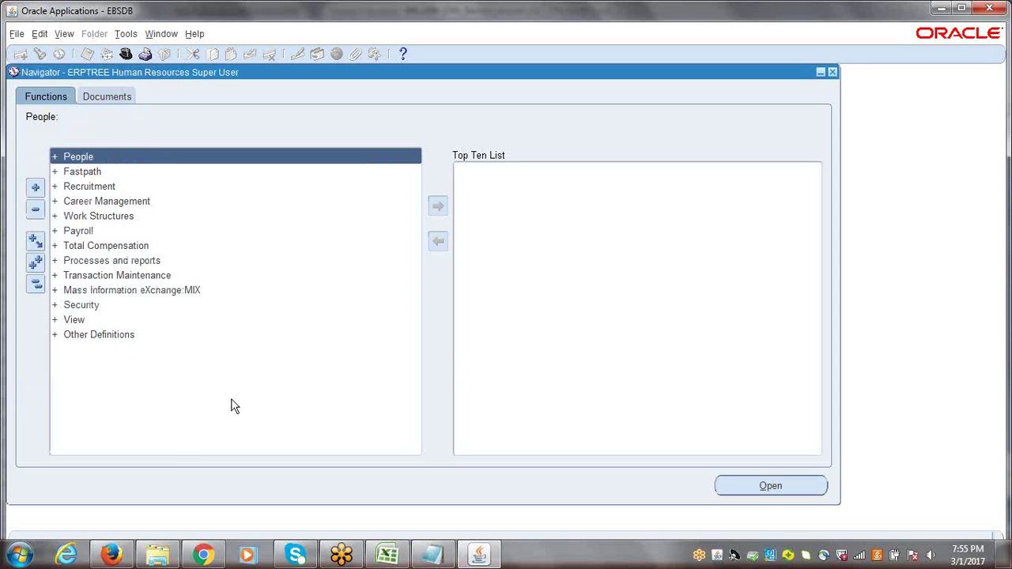
# Open the Organization Description form via Work Structures > Organization in the Navigator
pyautogui.click(110, 217)
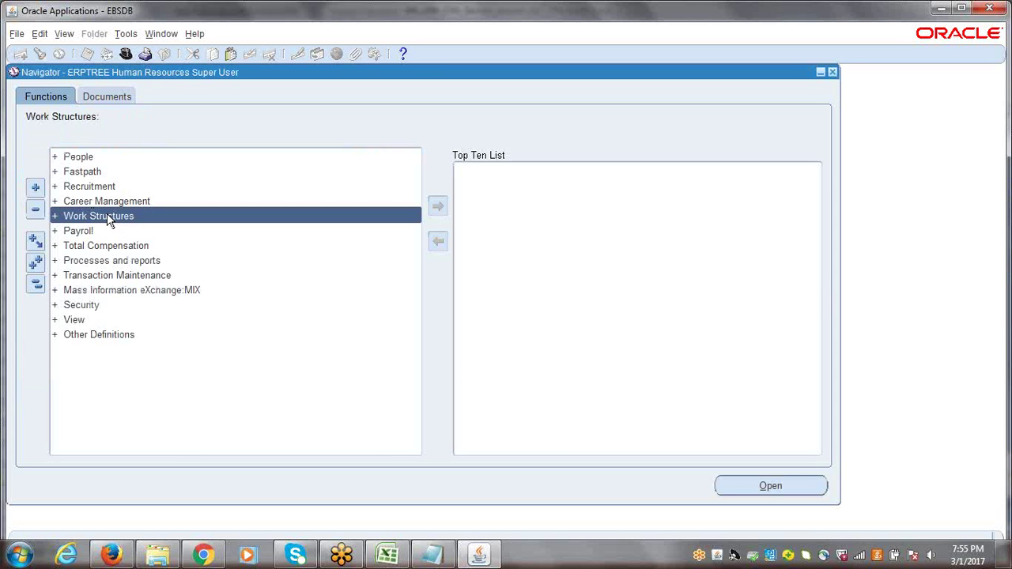
pyautogui.press('Return')
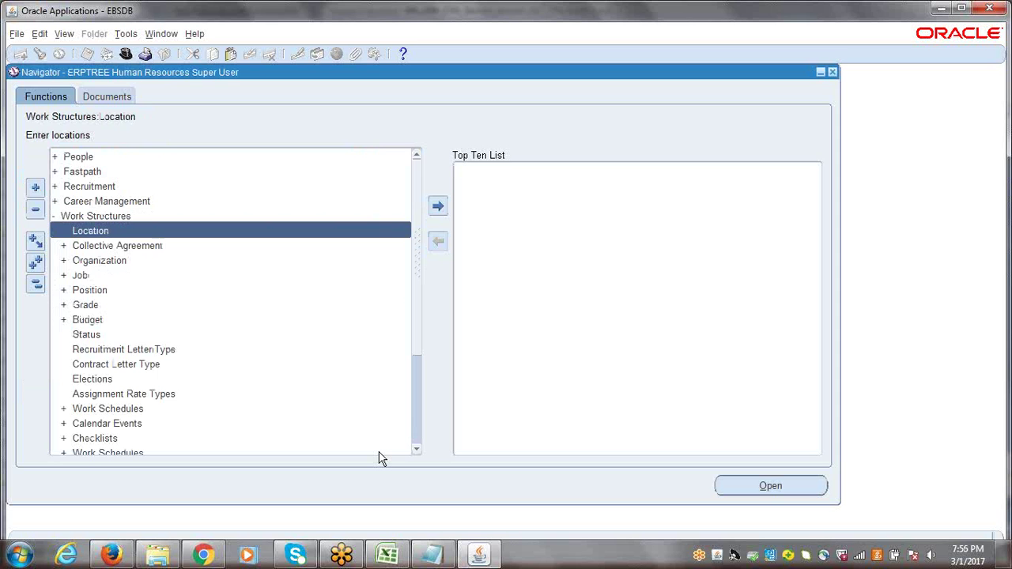
pyautogui.press('Down')
pyautogui.press('Down')
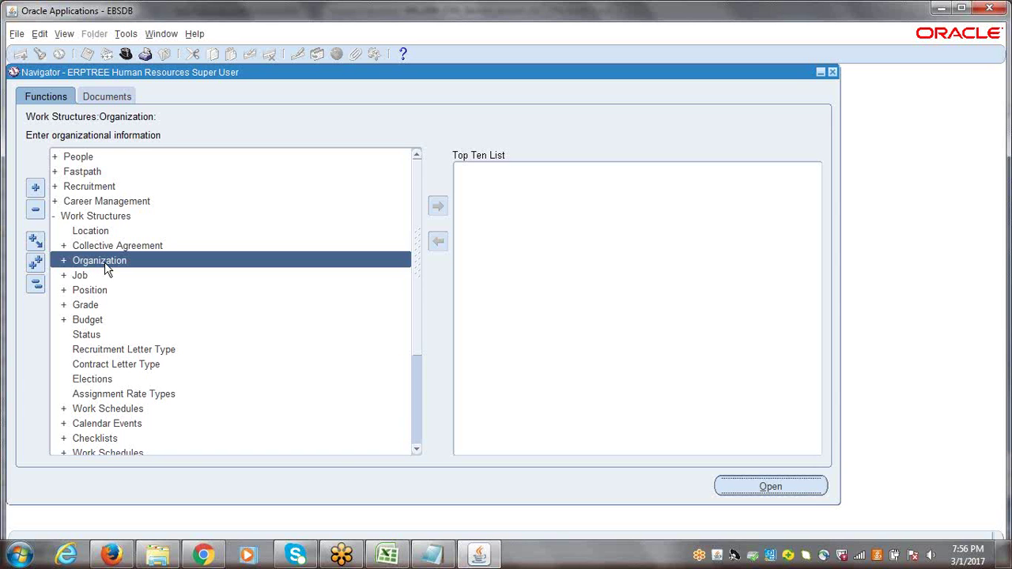
pyautogui.doubleClick(106, 261)
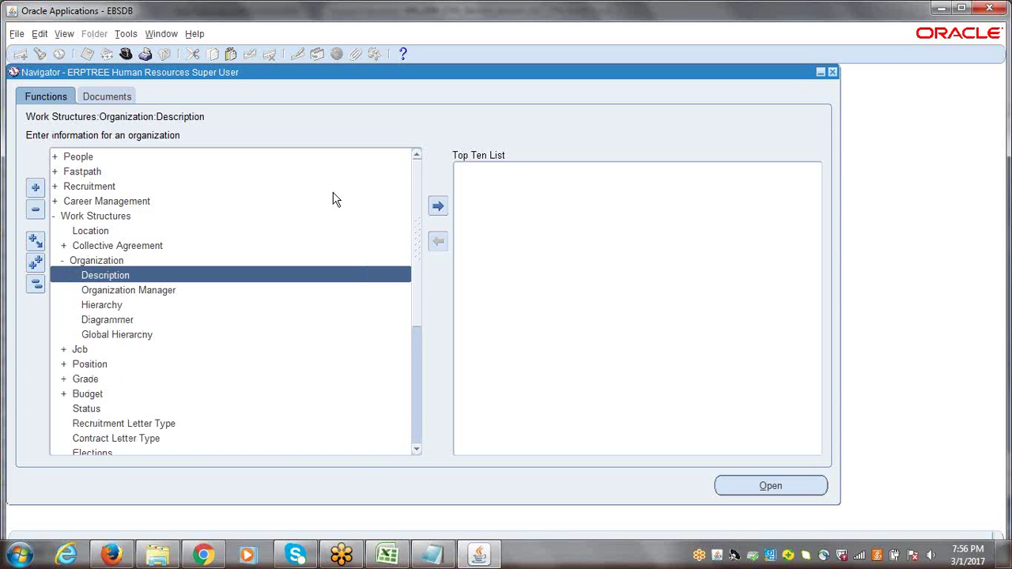
pyautogui.press('Return')
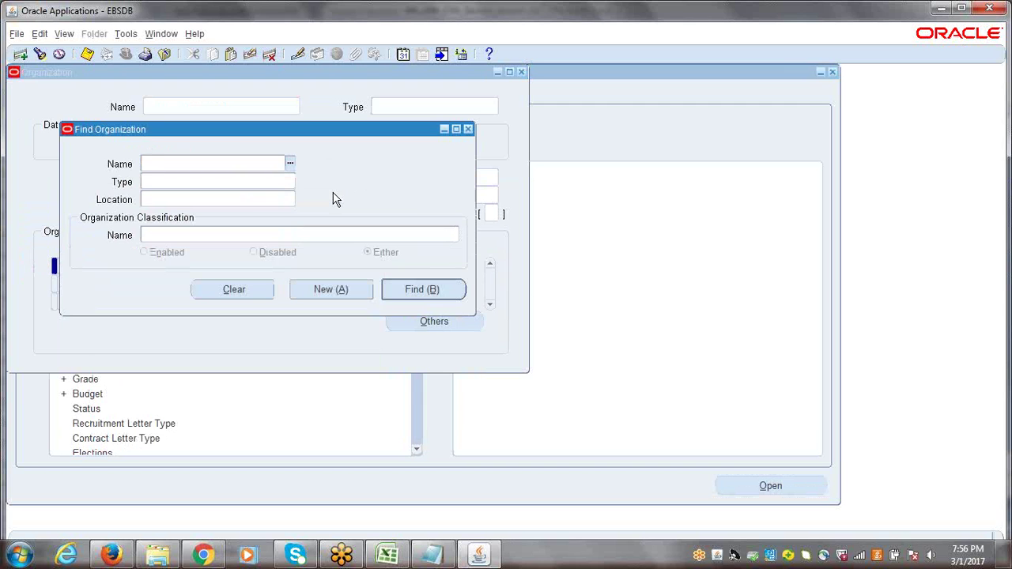
# Enter a new organization named 'ERPTREE Item Master Inventory', move through Type and Location, and save
pyautogui.click(330, 290)
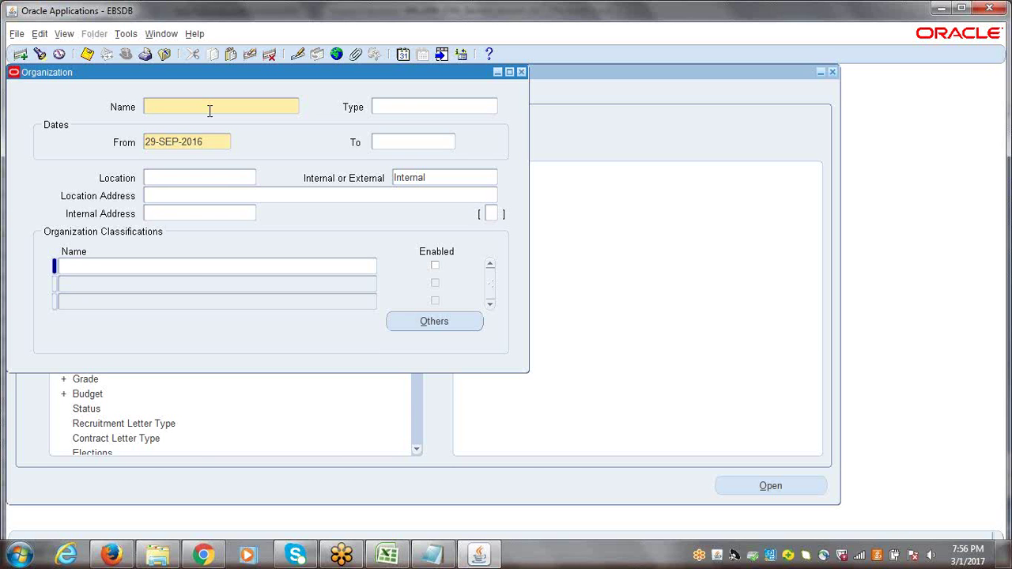
pyautogui.write('ERP')
pyautogui.write('TREE It')
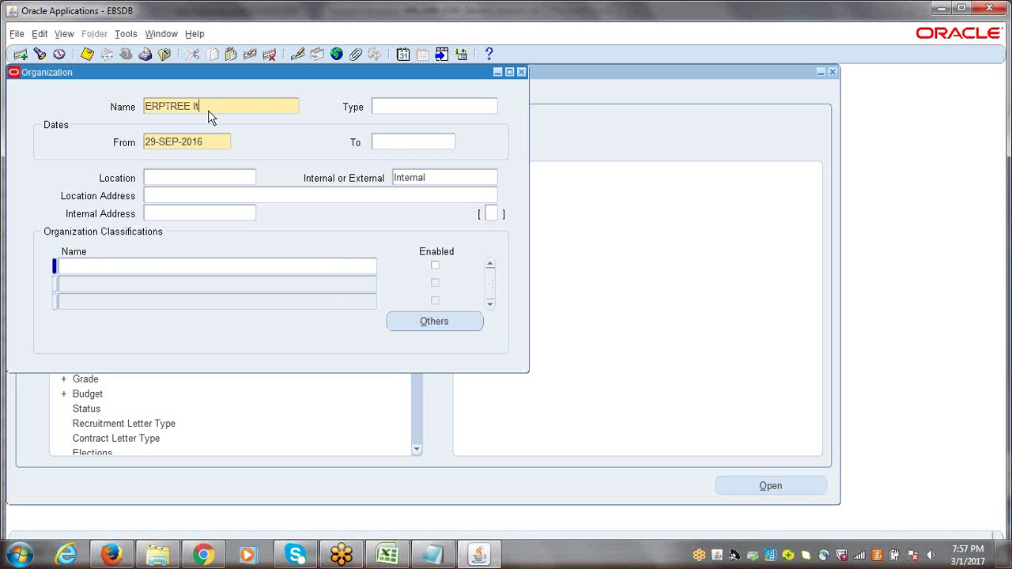
pyautogui.write('em Master Inventory')
pyautogui.press('Tab')
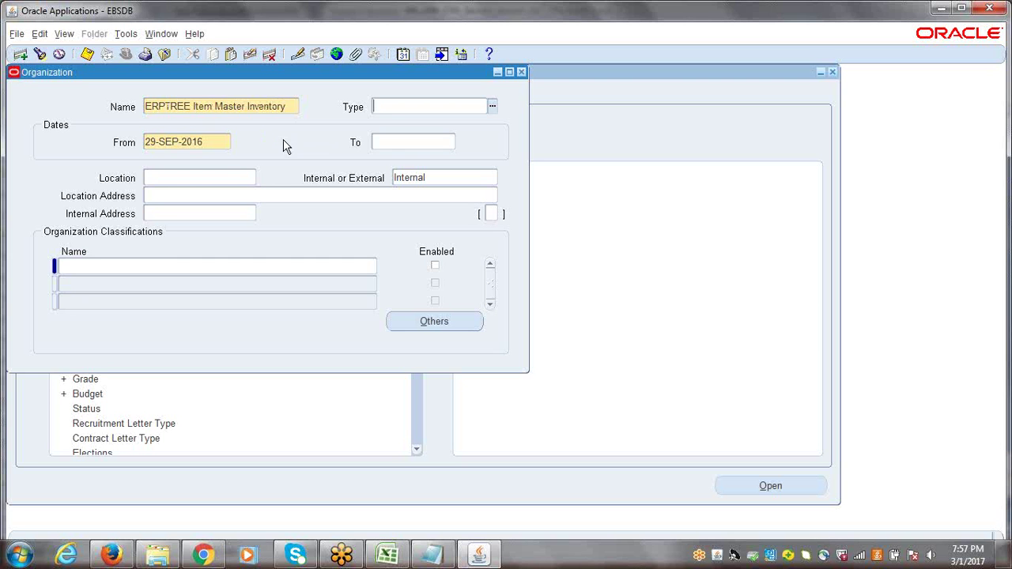
pyautogui.click(234, 177)
pyautogui.hotkey('ctrl', 's')
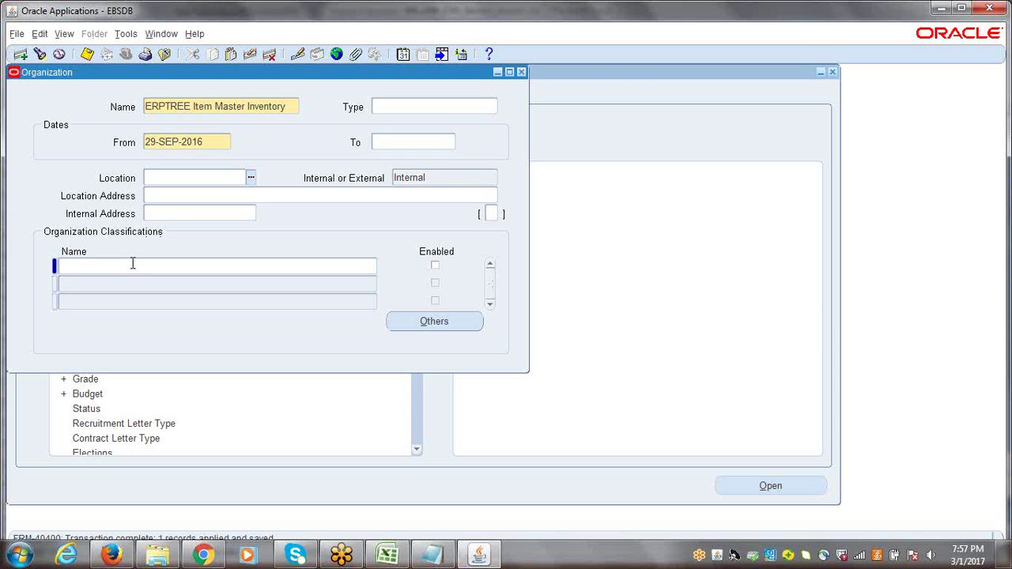
# Add and save the Inventory Organization classification, then bring up its additional information list
pyautogui.click(133, 265)
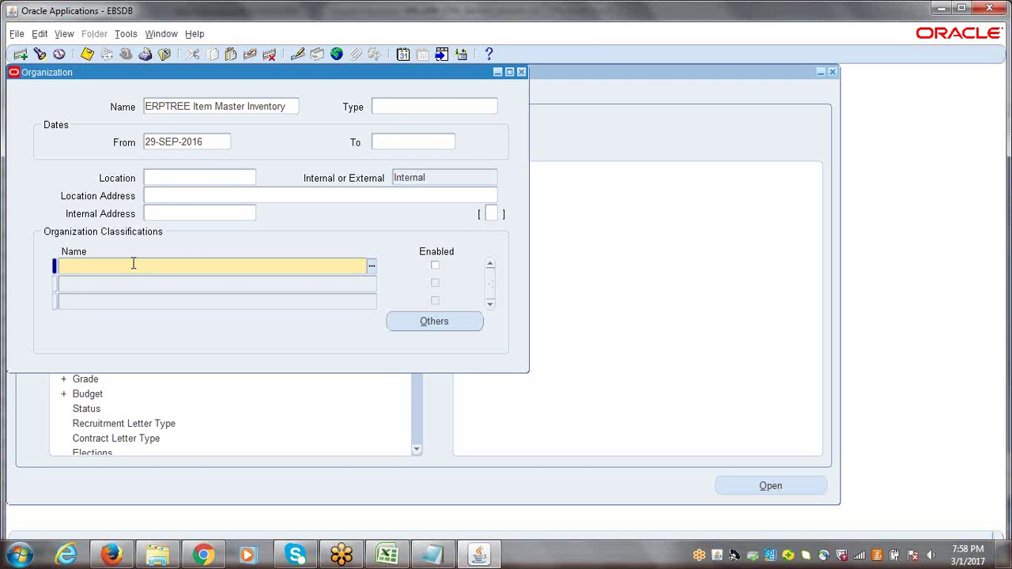
pyautogui.write('inventory')
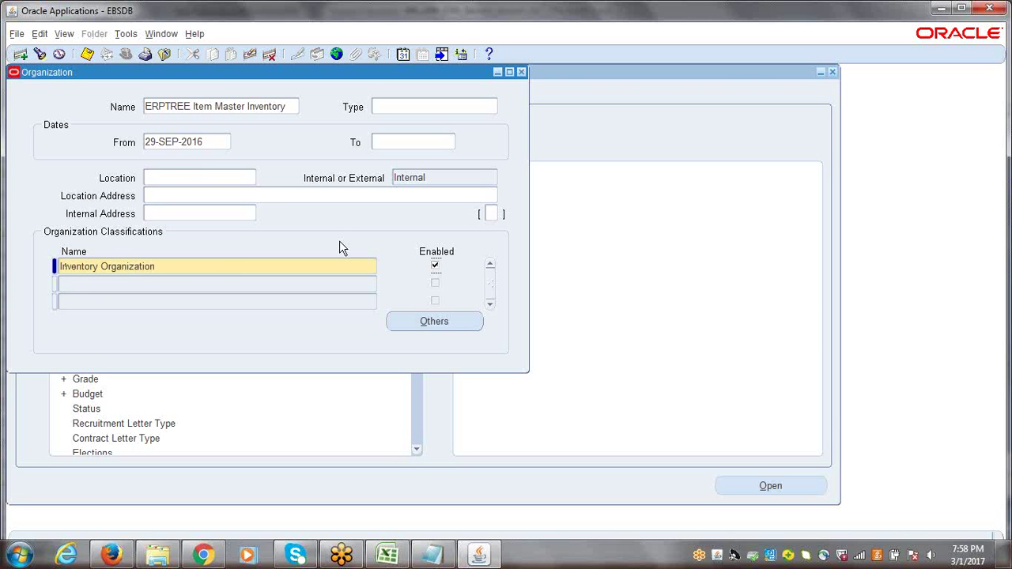
pyautogui.hotkey('ctrl', 's')
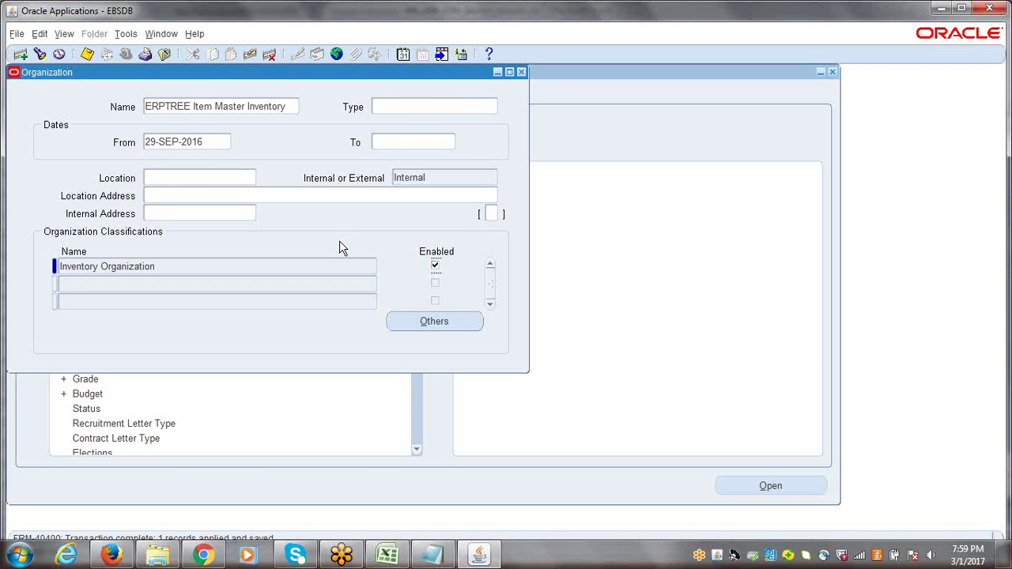
pyautogui.click(225, 270)
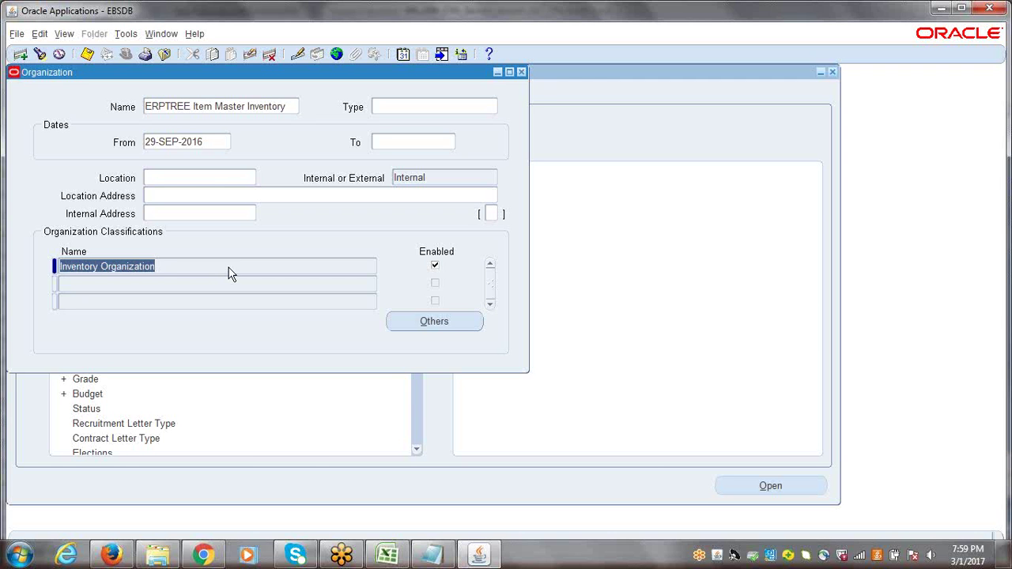
pyautogui.click(430, 322)
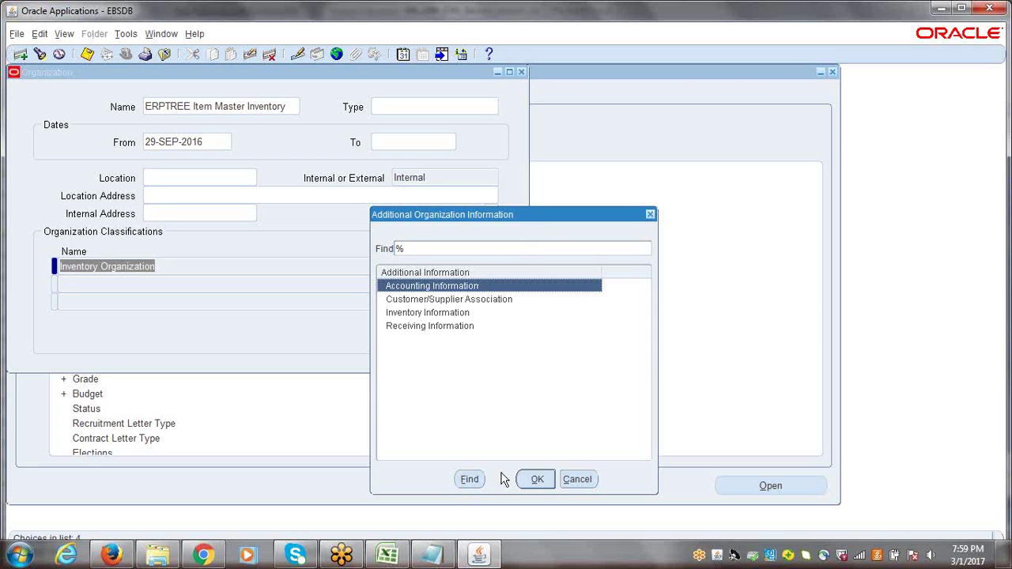
# Choose Accounting Information as the additional details and open its entry form
pyautogui.click(537, 481)
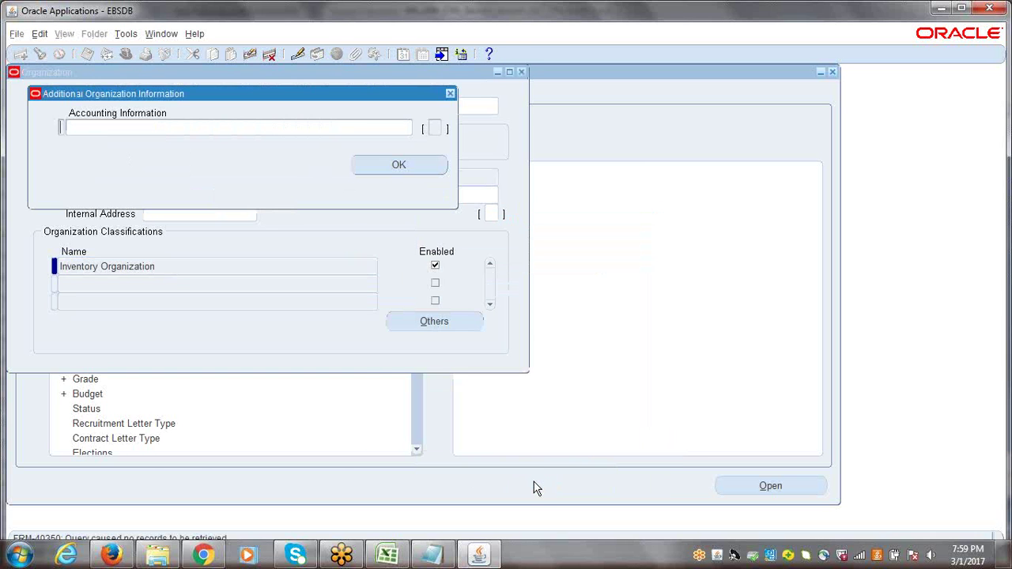
pyautogui.moveTo(233, 98); pyautogui.dragTo(367, 115)
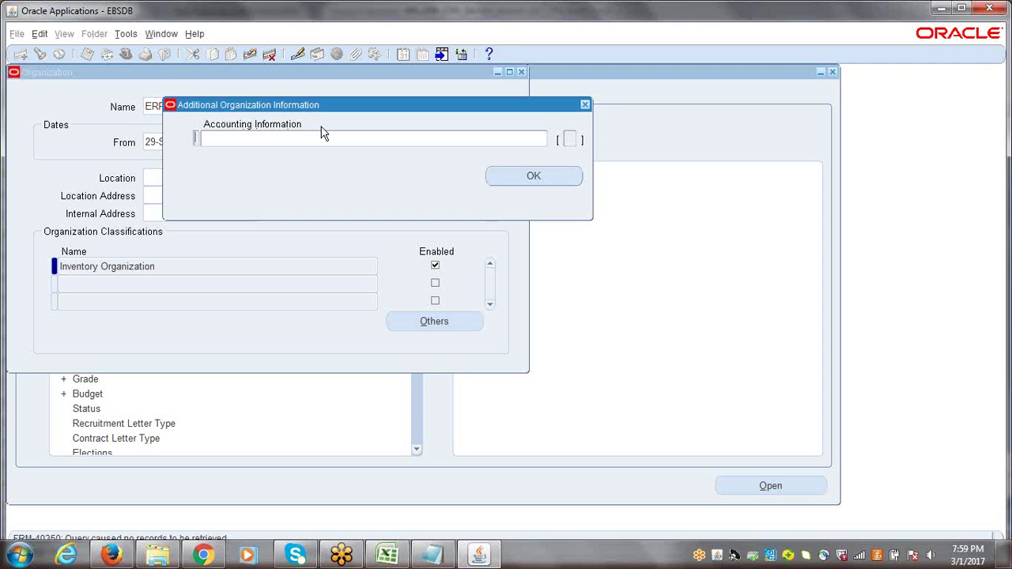
pyautogui.click(251, 140)
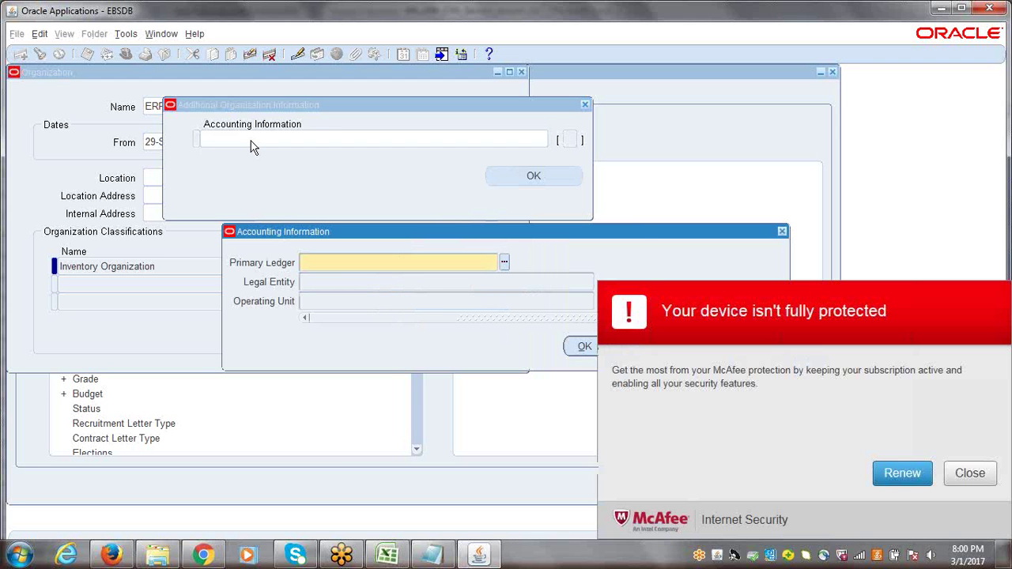
pyautogui.click(972, 475)
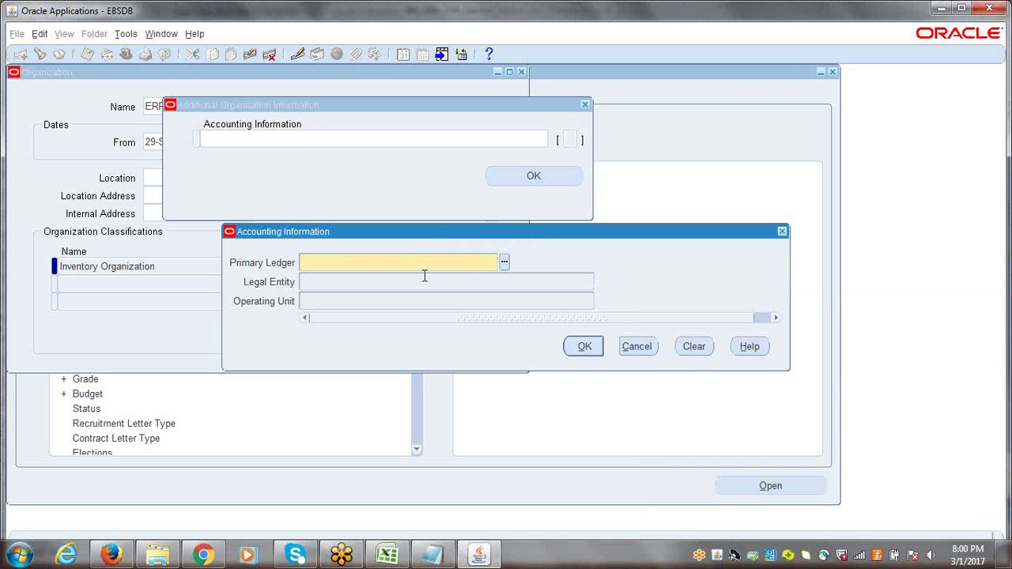
# Enter primary ledger ERPTREE Ind1220(INR) and ERPIndia Legal Entity, accept, and save the organization
pyautogui.write('erptree')
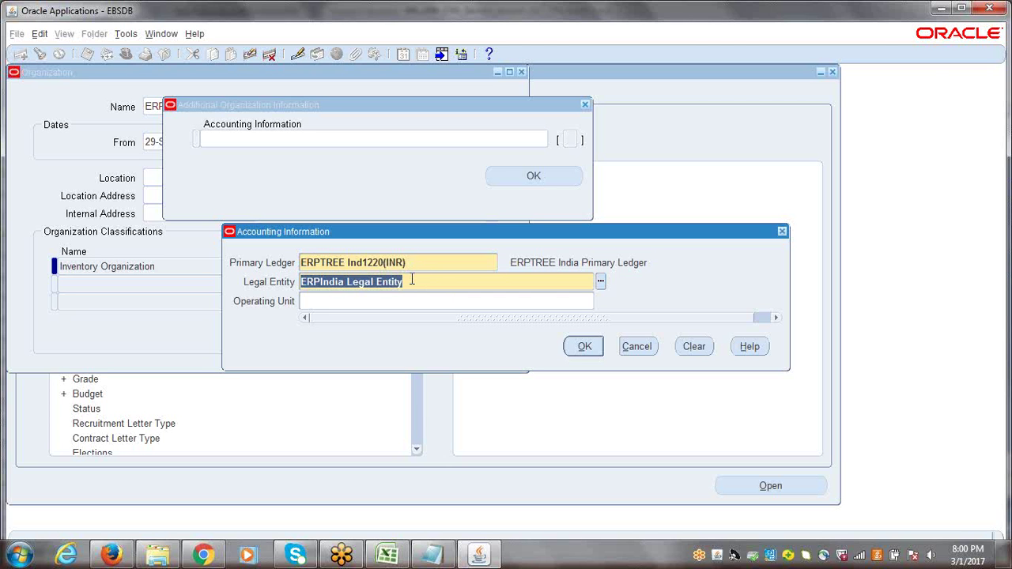
pyautogui.click(359, 301)
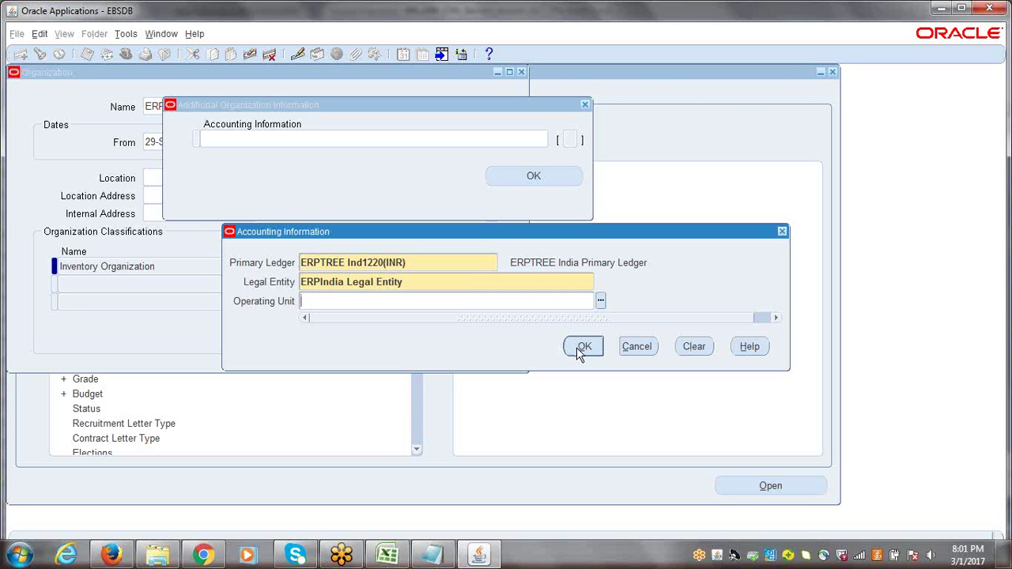
pyautogui.click(303, 267)
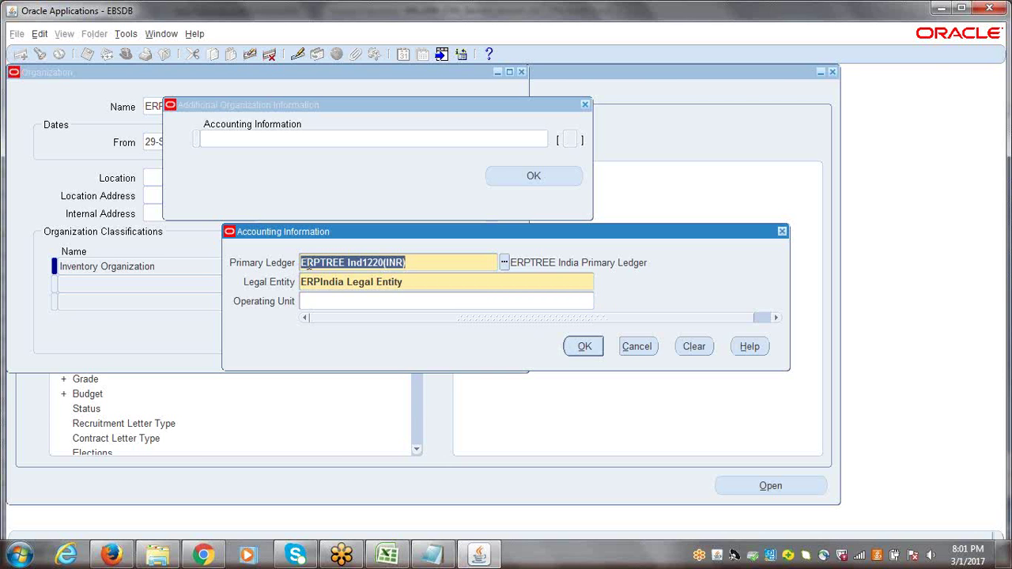
pyautogui.click(323, 285)
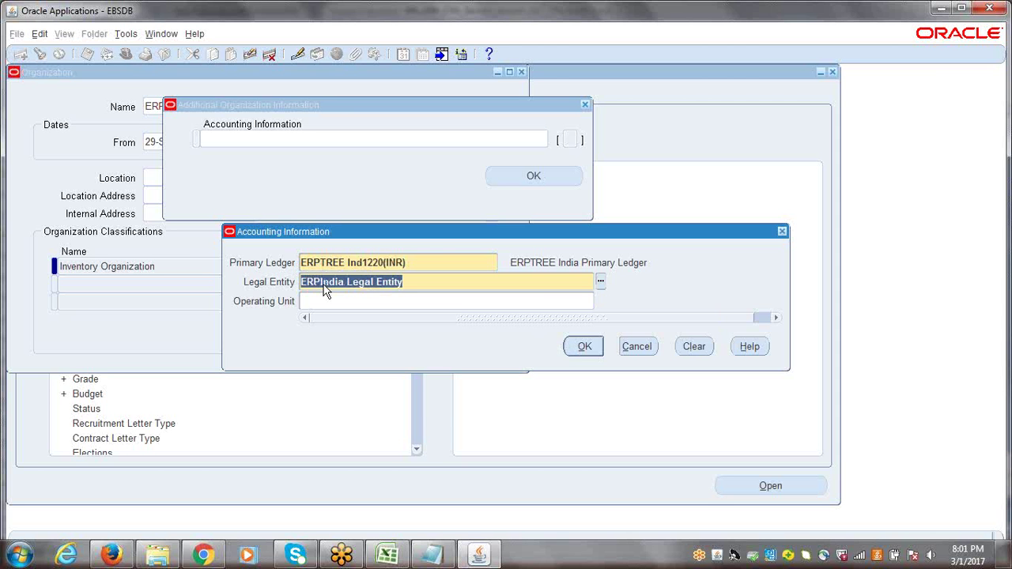
pyautogui.click(428, 262)
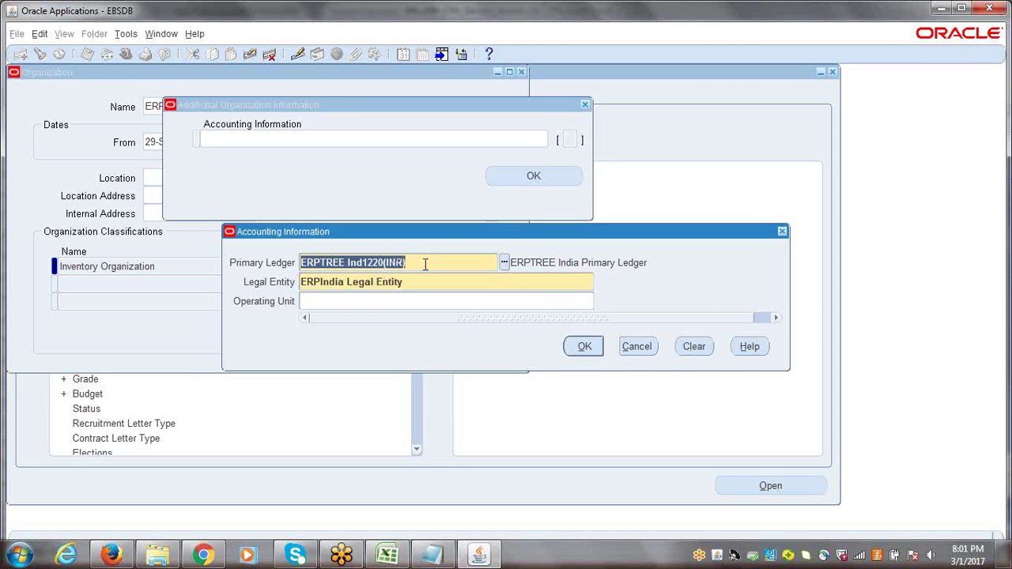
pyautogui.click(585, 350)
pyautogui.click(525, 177)
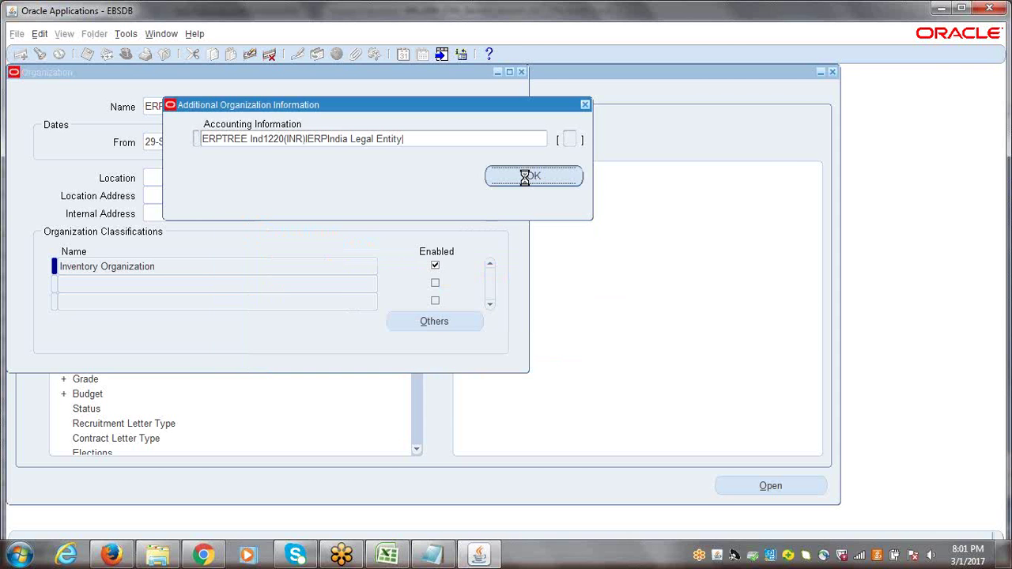
pyautogui.click(479, 338)
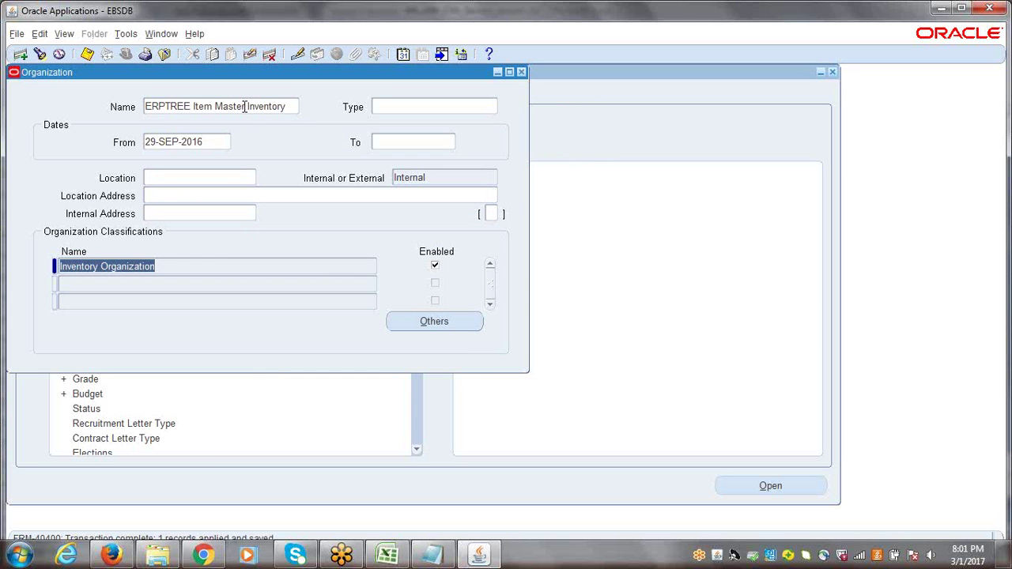
# Dismiss the information list, save and close the Organization form, collapse the Navigator, and switch to Excel
pyautogui.click(429, 323)
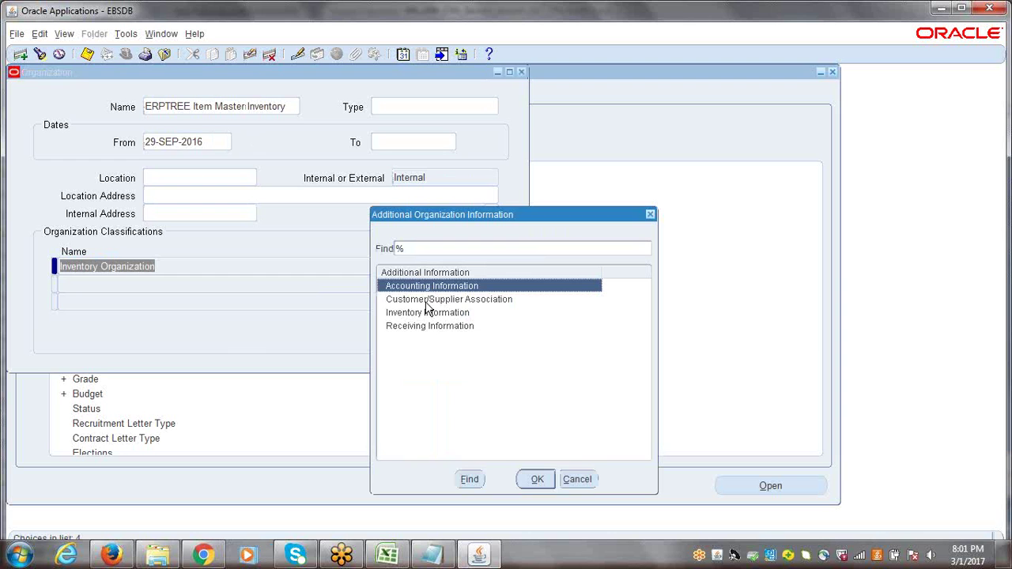
pyautogui.click(585, 480)
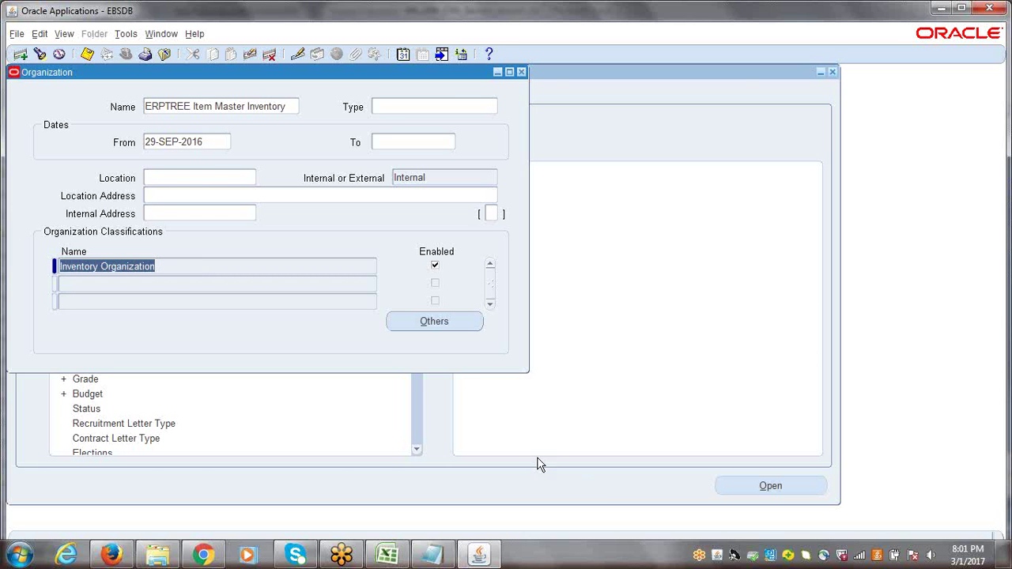
pyautogui.hotkey('ctrl', 's')
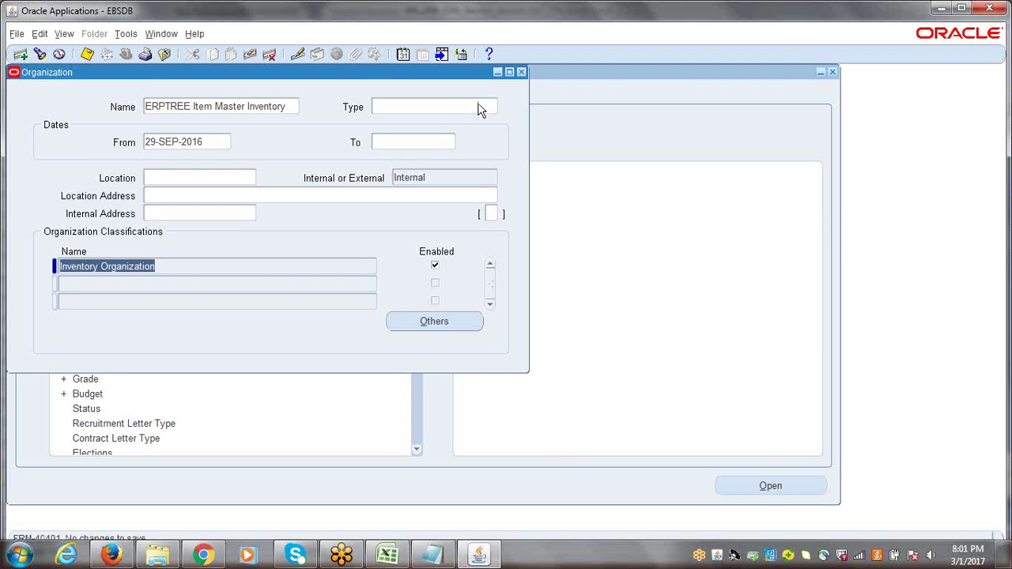
pyautogui.click(521, 72)
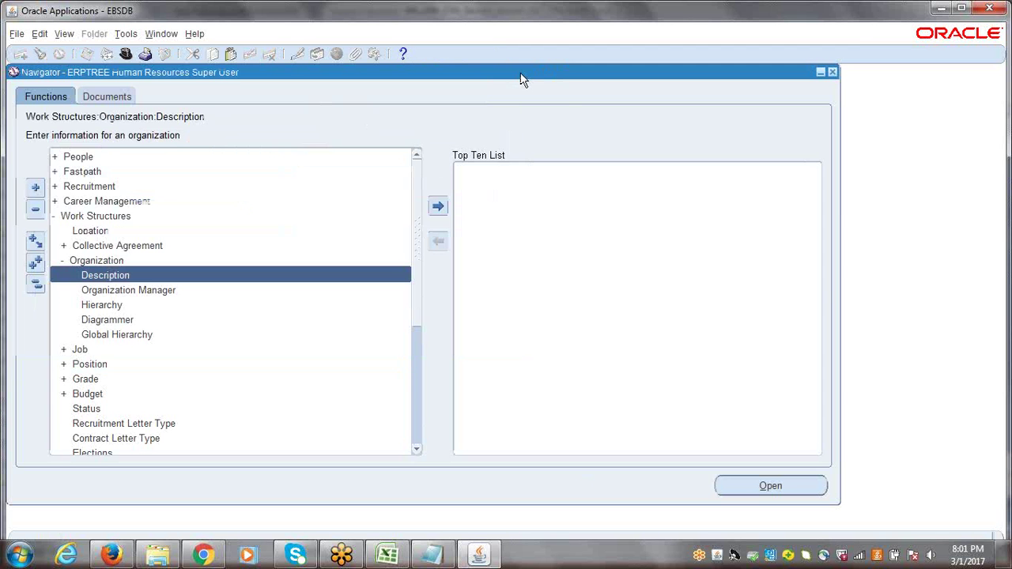
pyautogui.click(35, 284)
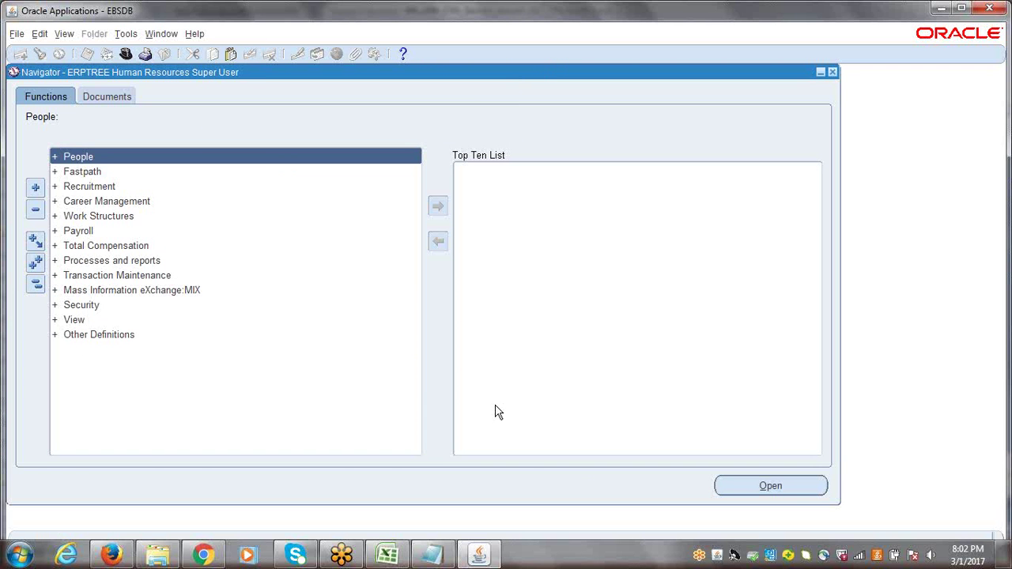
pyautogui.click(394, 556)
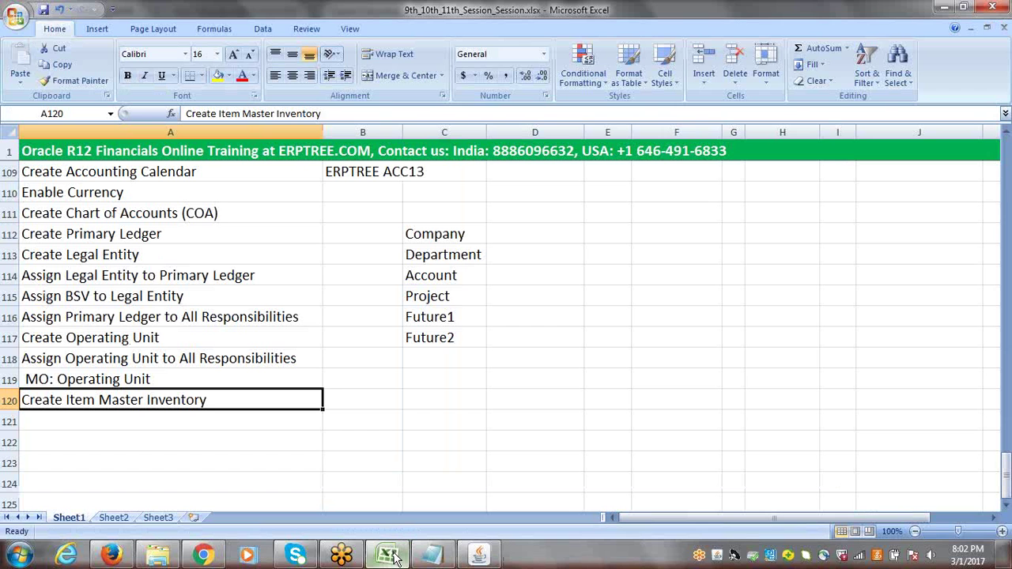
# Select cell B120 in the checklist, then switch back to the Oracle Applications Navigator
pyautogui.click(359, 400)
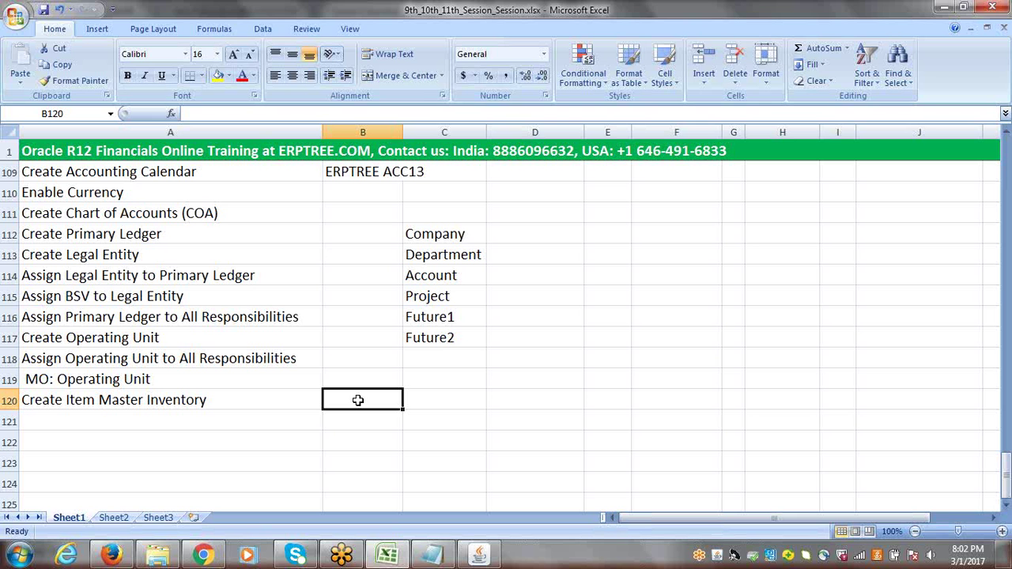
pyautogui.click(479, 556)
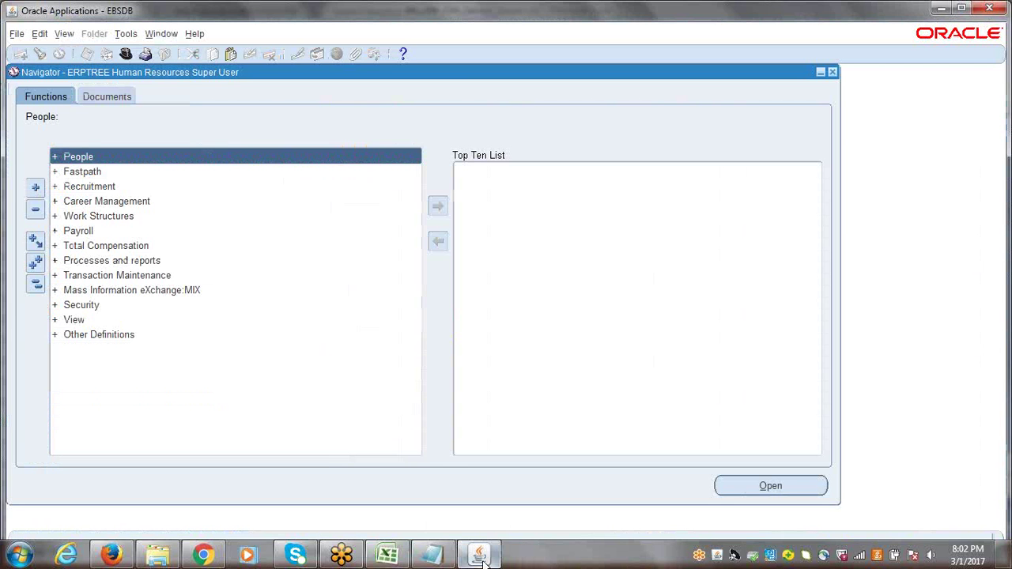
# Minimize Oracle Applications from the taskbar so the Excel checklist shows again
pyautogui.click(479, 556)
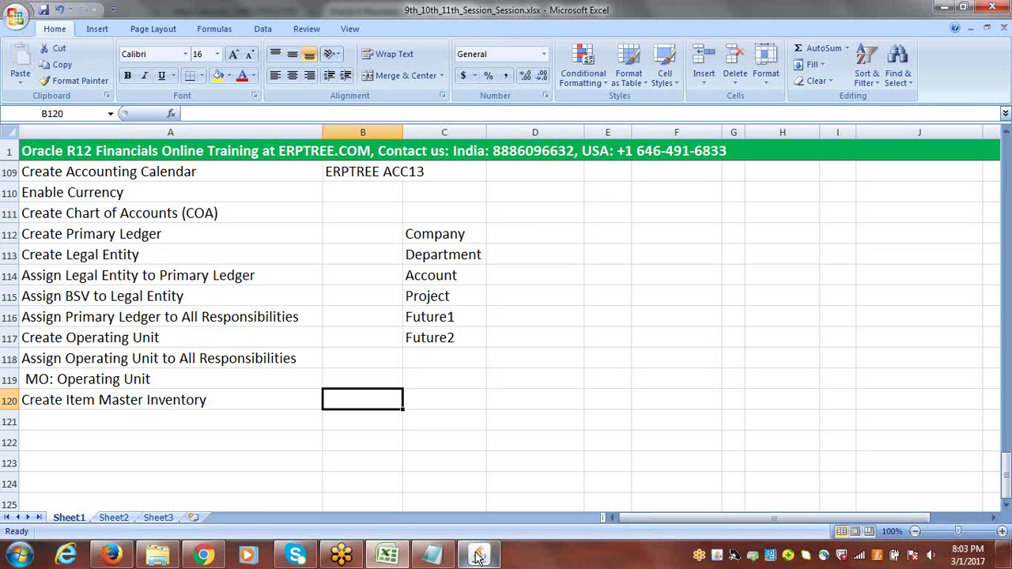
pyautogui.click(106, 400)
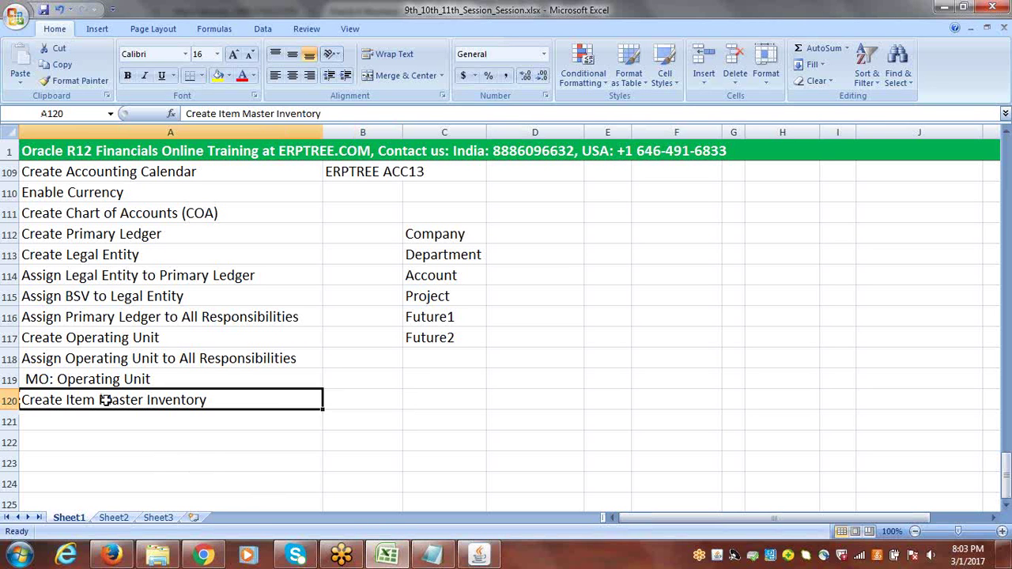
pyautogui.click(108, 424)
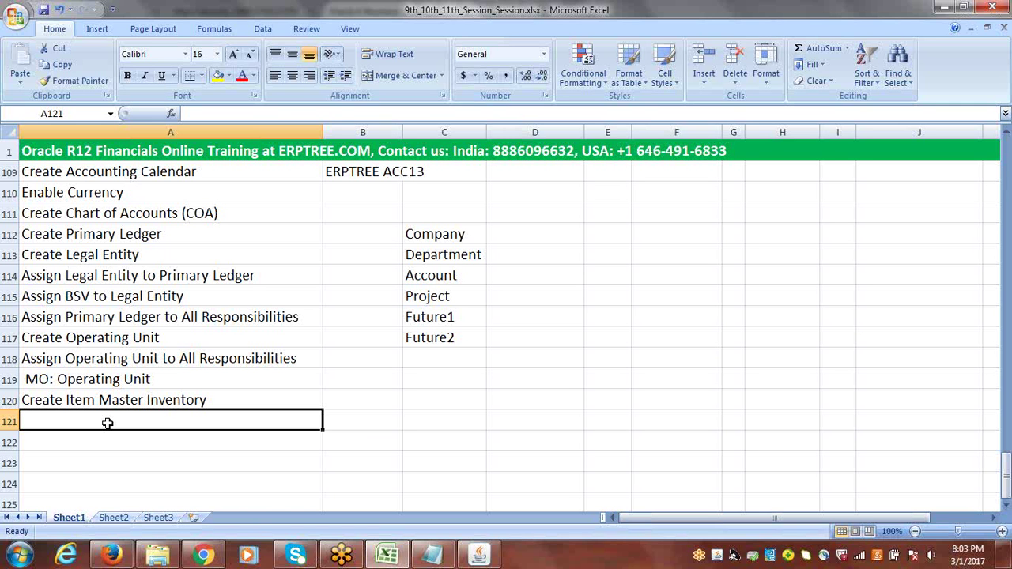
pyautogui.click(104, 401)
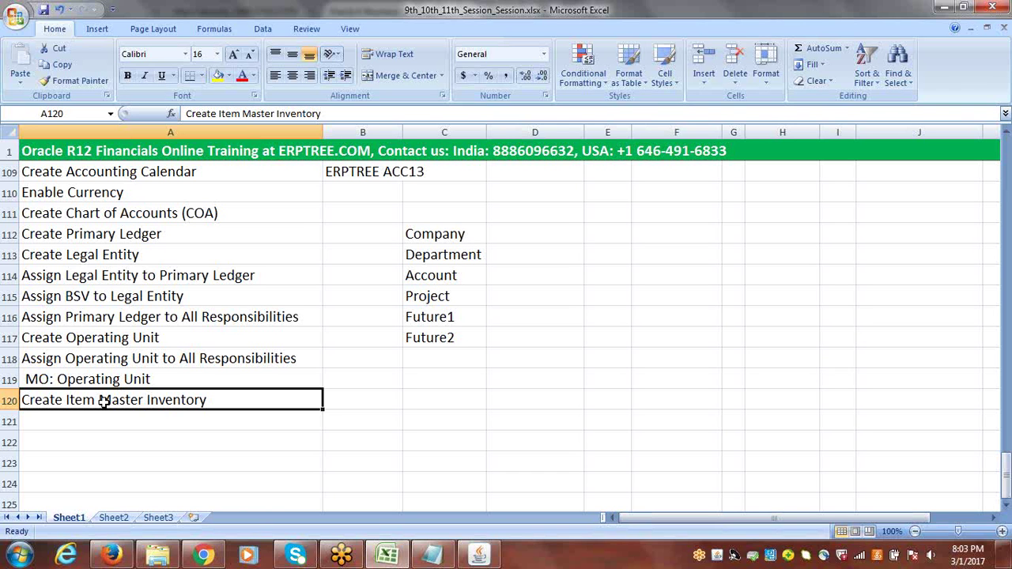
pyautogui.click(345, 410)
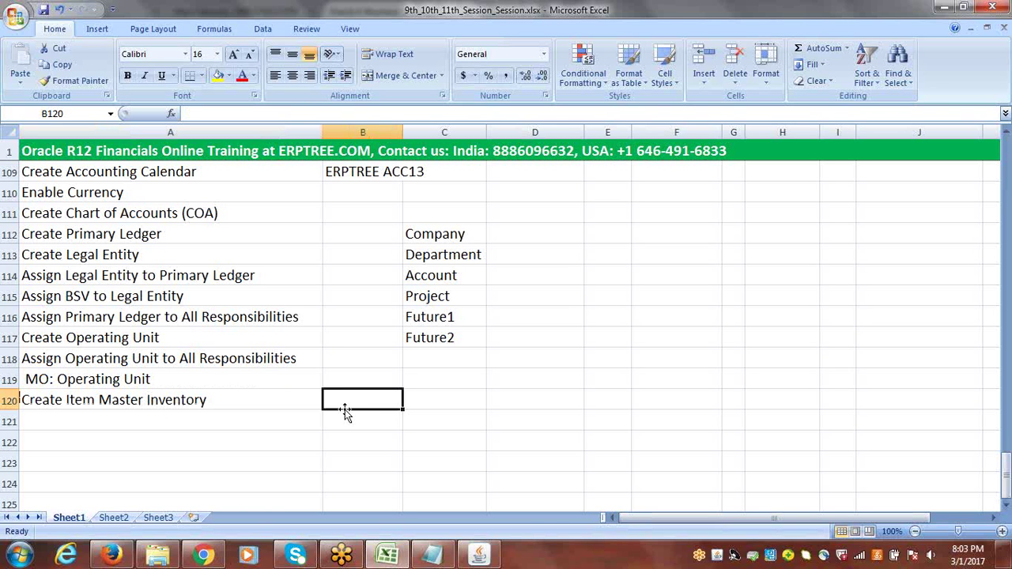
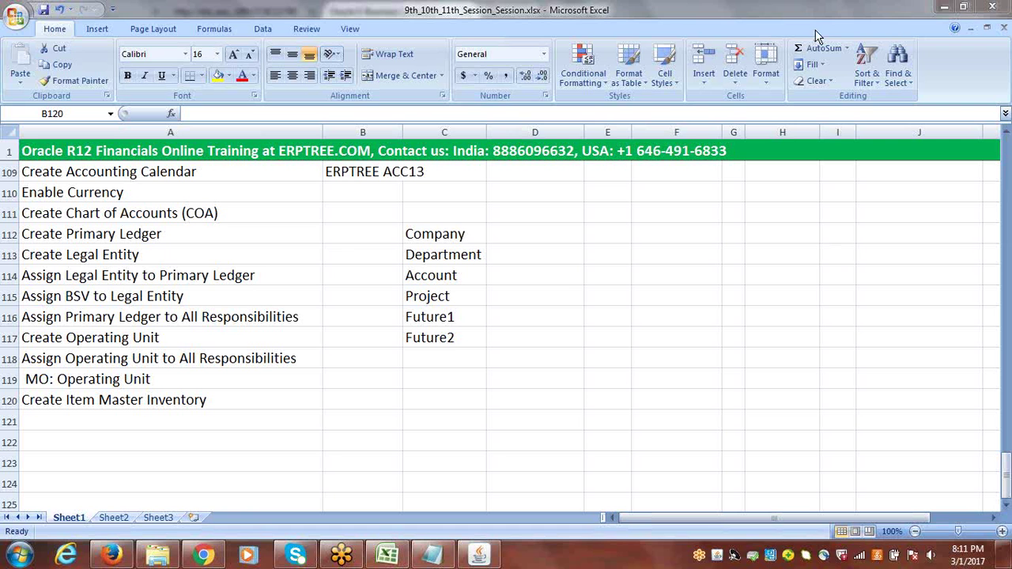
# Select cell A121 and scroll up to show the USA/IND/UAE shared-database diagram
pyautogui.click(145, 419)
pyautogui.click(144, 420)
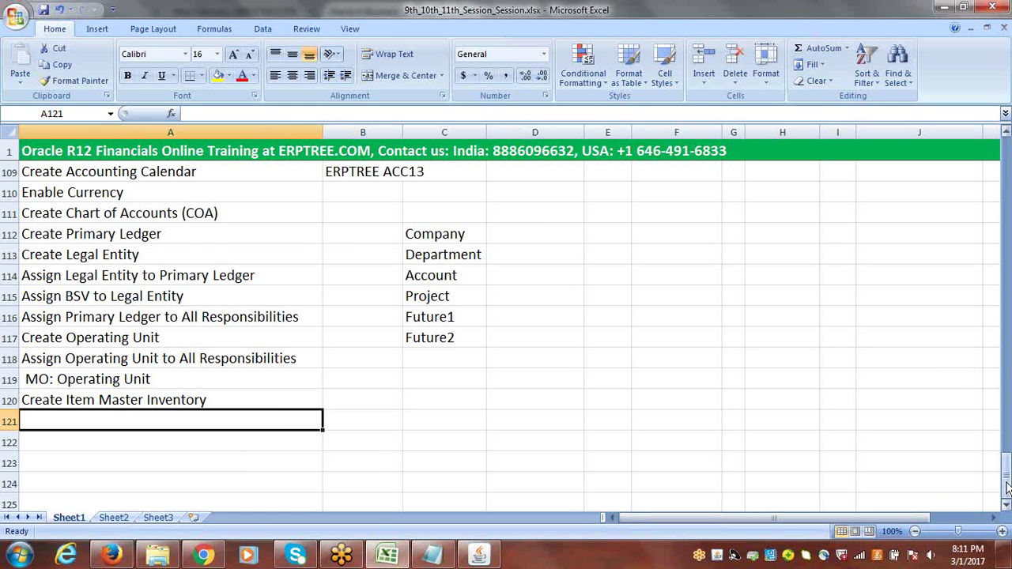
pyautogui.moveTo(1006, 488); pyautogui.dragTo(1006, 373)
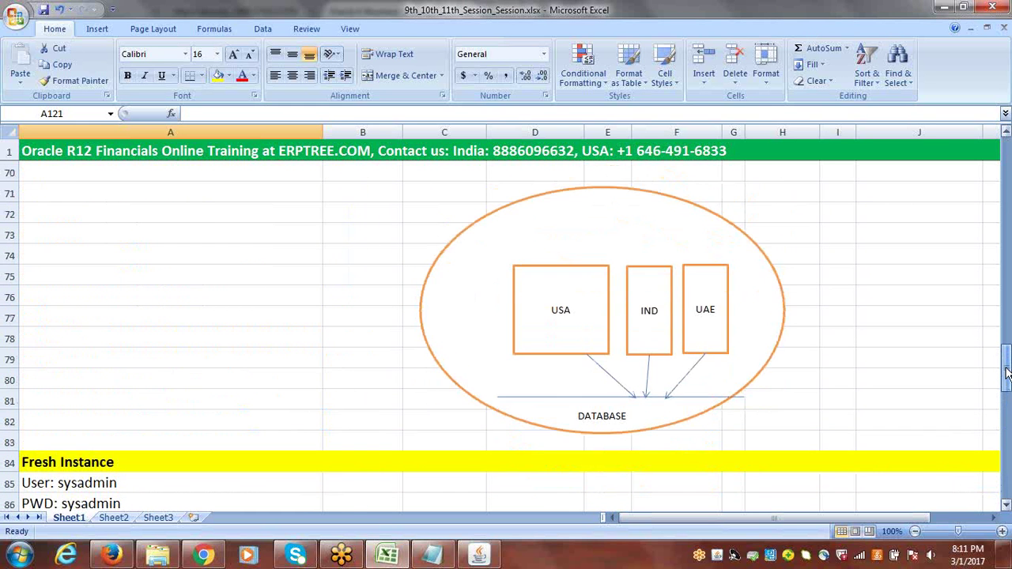
# Delete the UAE and USA boxes and their two arrows from the diagram
pyautogui.click(650, 294)
pyautogui.click(707, 287)
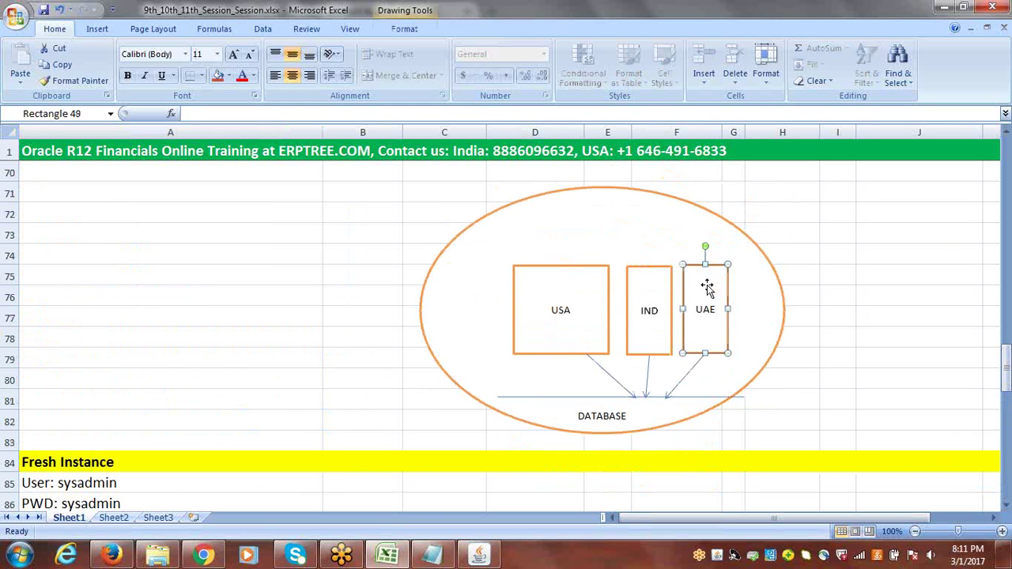
pyautogui.press('Delete')
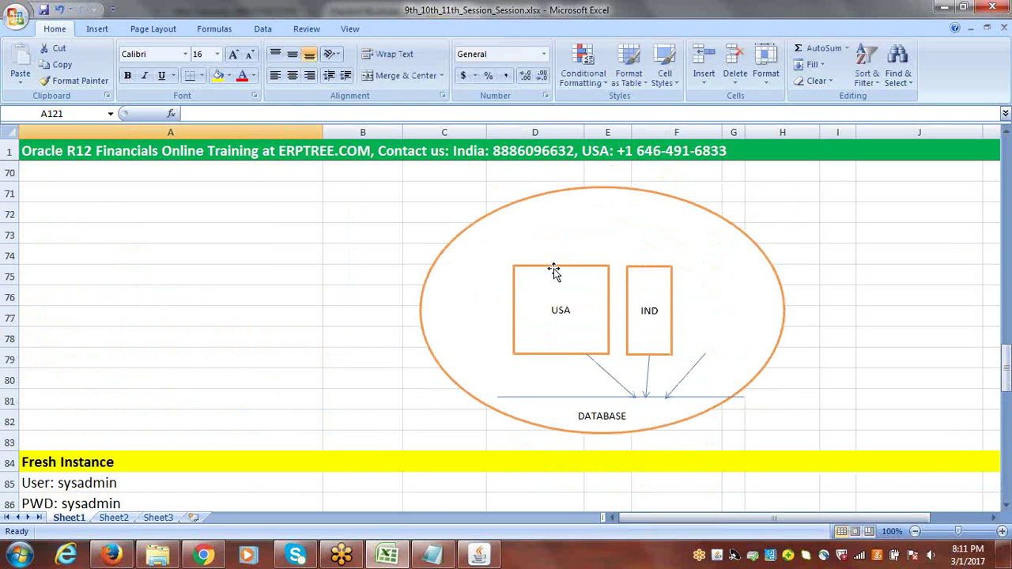
pyautogui.click(553, 272)
pyautogui.press('Delete')
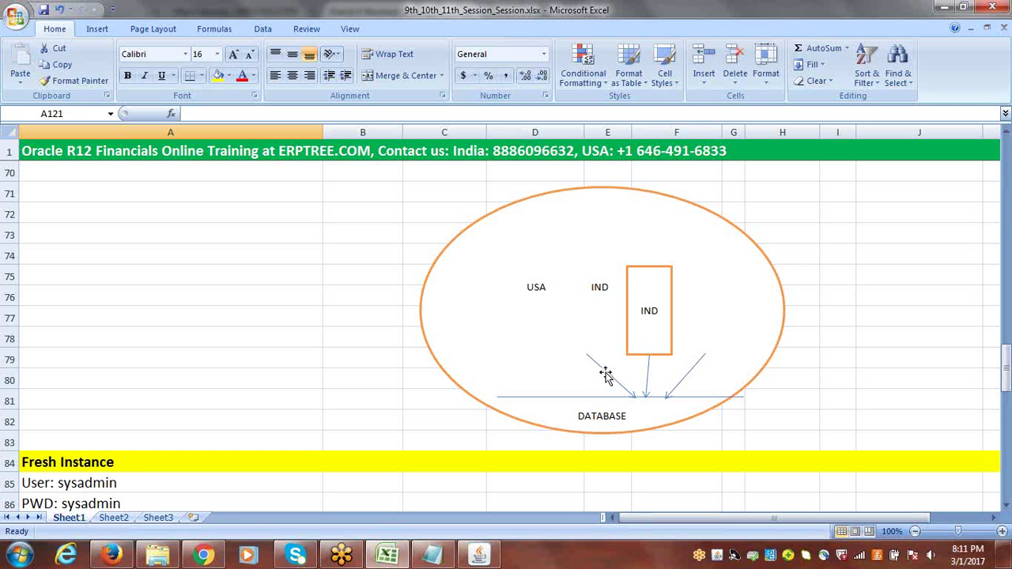
pyautogui.click(605, 375)
pyautogui.press('Delete')
pyautogui.click(692, 374)
pyautogui.press('Delete')
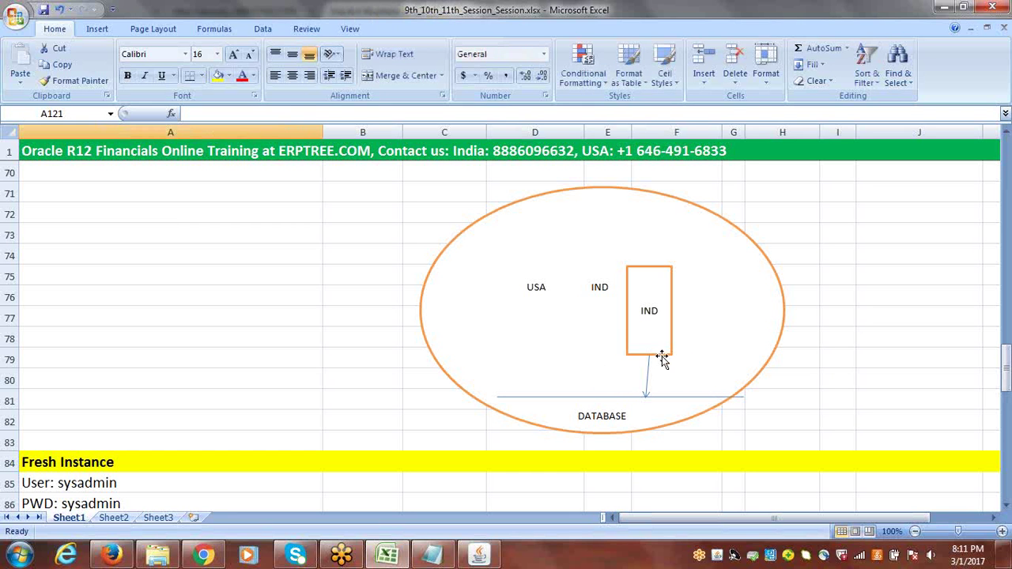
# Clear the country label text and move the IND box to the oval's centre
pyautogui.click(600, 290)
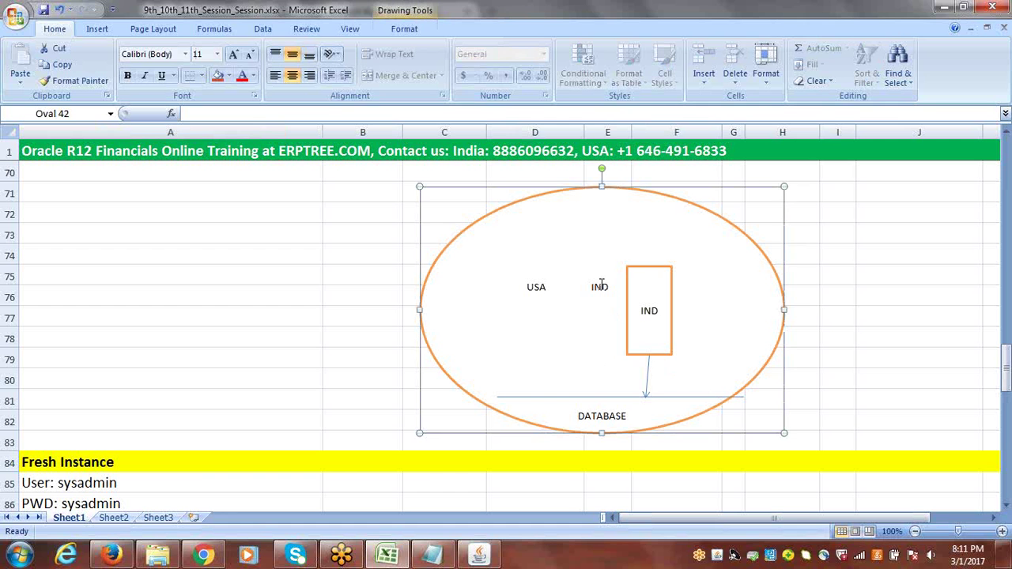
pyautogui.click(603, 288)
pyautogui.tripleClick(609, 286)
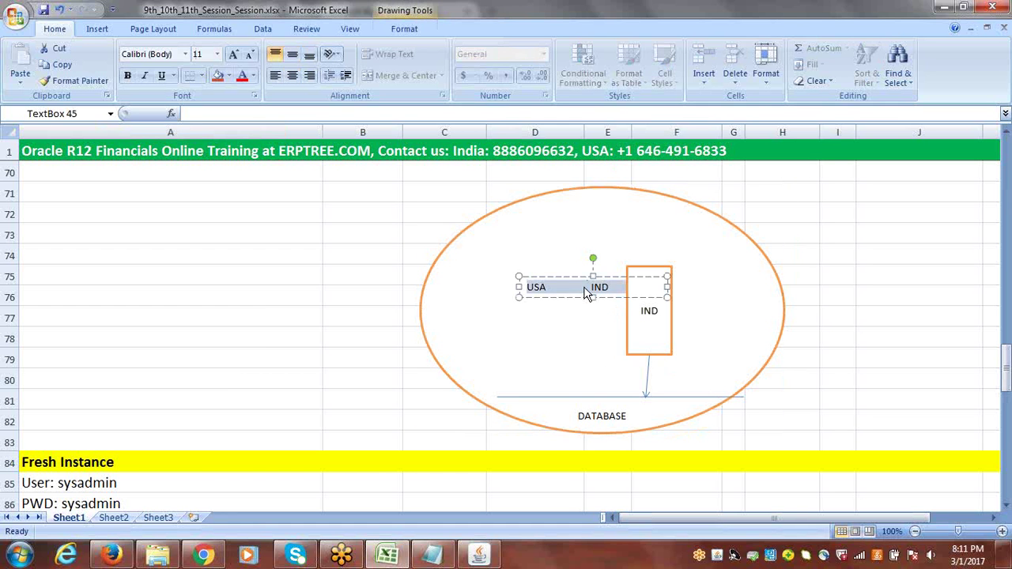
pyautogui.write('UAE')
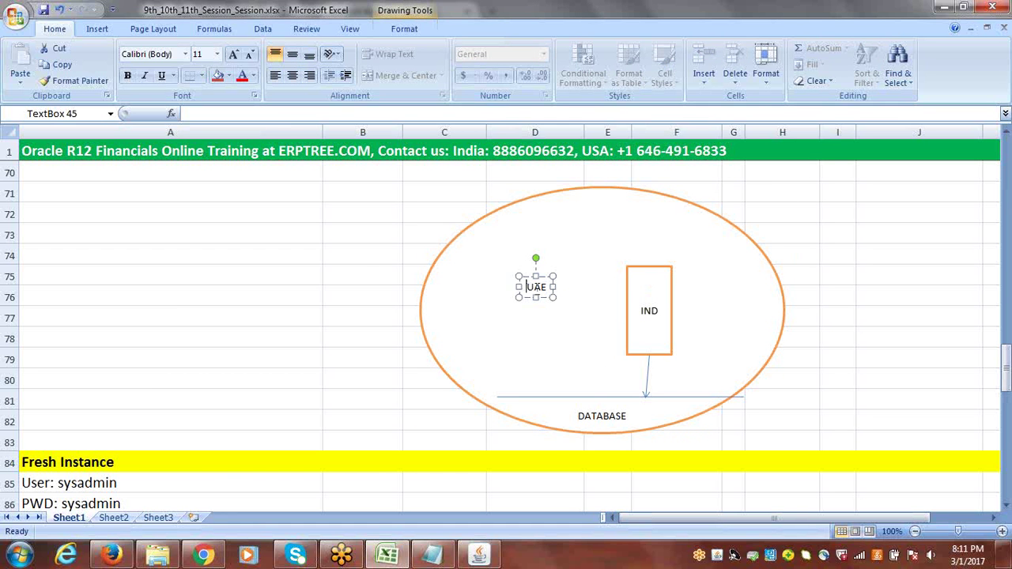
pyautogui.doubleClick(535, 288)
pyautogui.press('Delete')
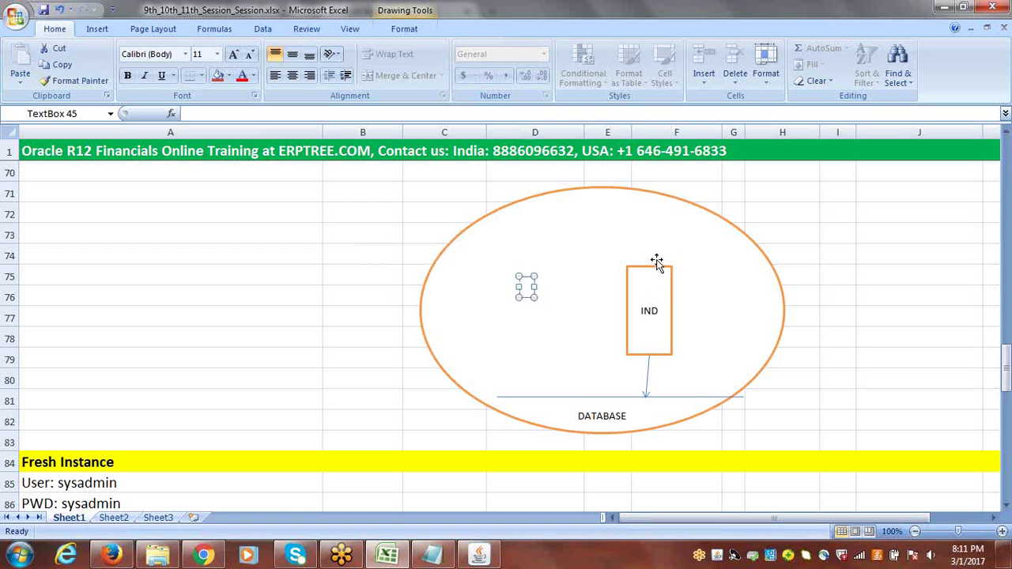
pyautogui.moveTo(653, 264); pyautogui.dragTo(596, 266)
pyautogui.press('Escape')
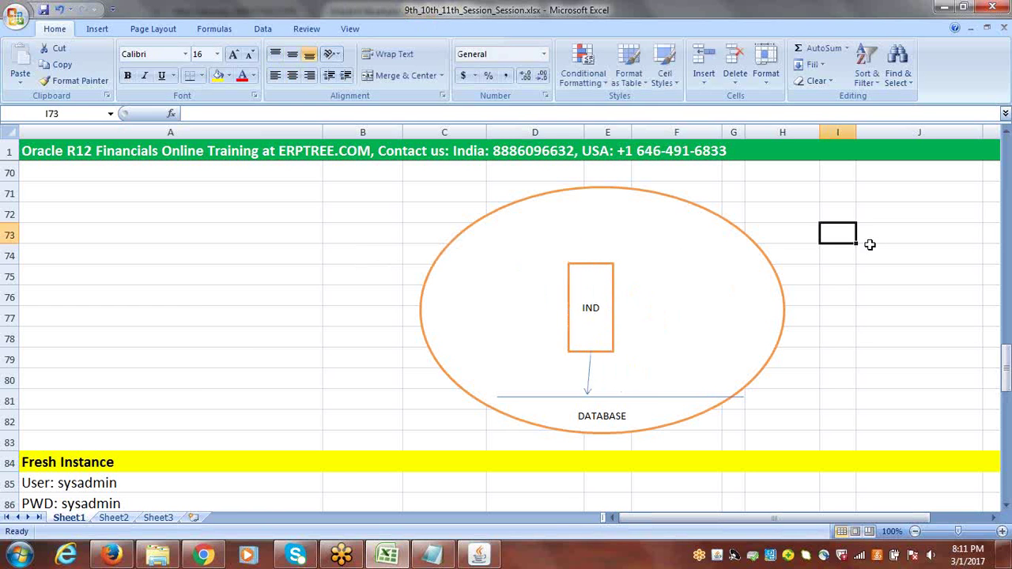
pyautogui.moveTo(1006, 366); pyautogui.dragTo(1006, 366)
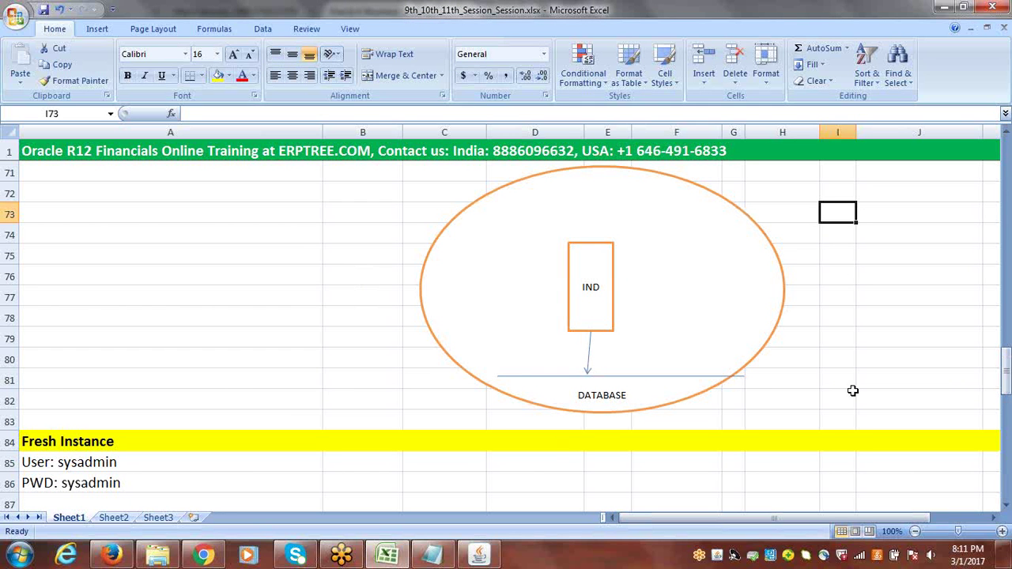
# Check the IND box and oval, deselect them at cell J76, and show the Insert ribbon
pyautogui.click(594, 257)
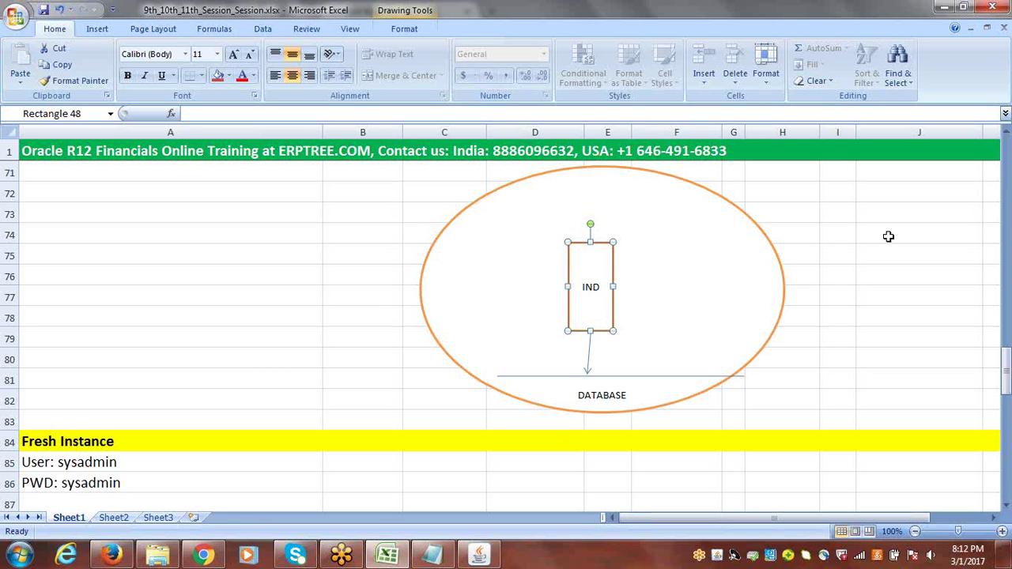
pyautogui.click(703, 275)
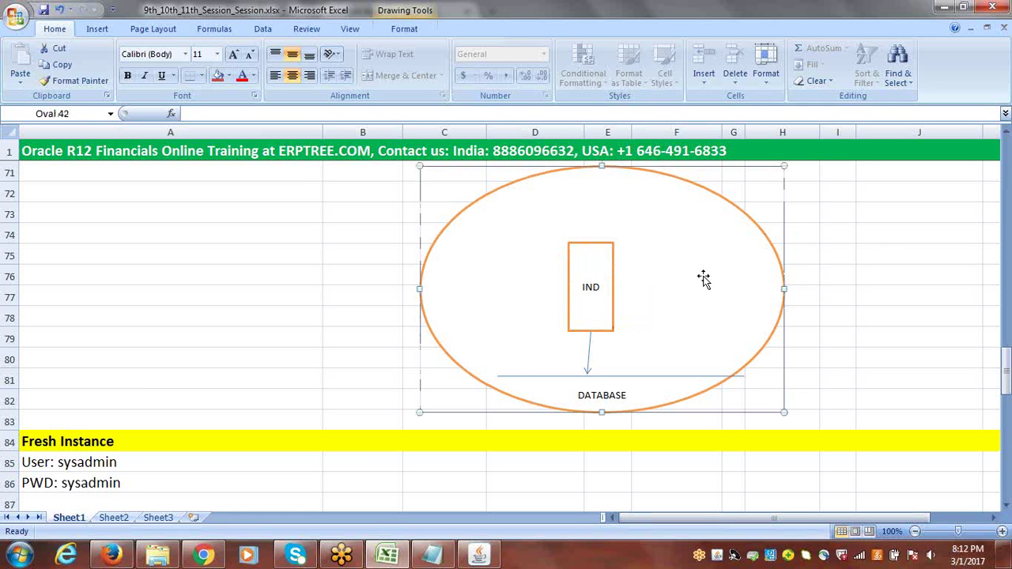
pyautogui.click(899, 275)
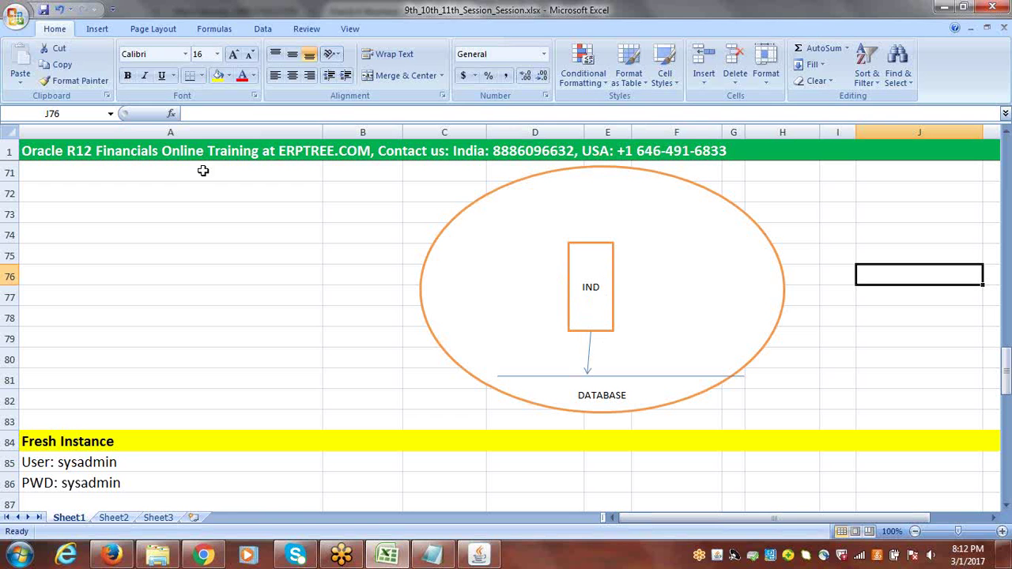
pyautogui.click(96, 30)
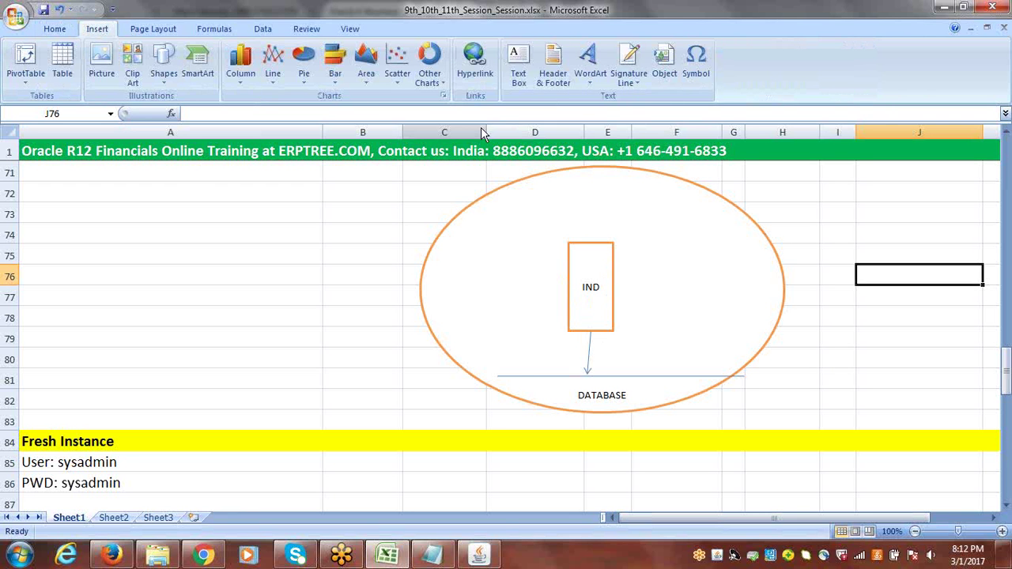
# Insert a text box reading 'Seeded Data' and position it beside the DATABASE label
pyautogui.click(520, 73)
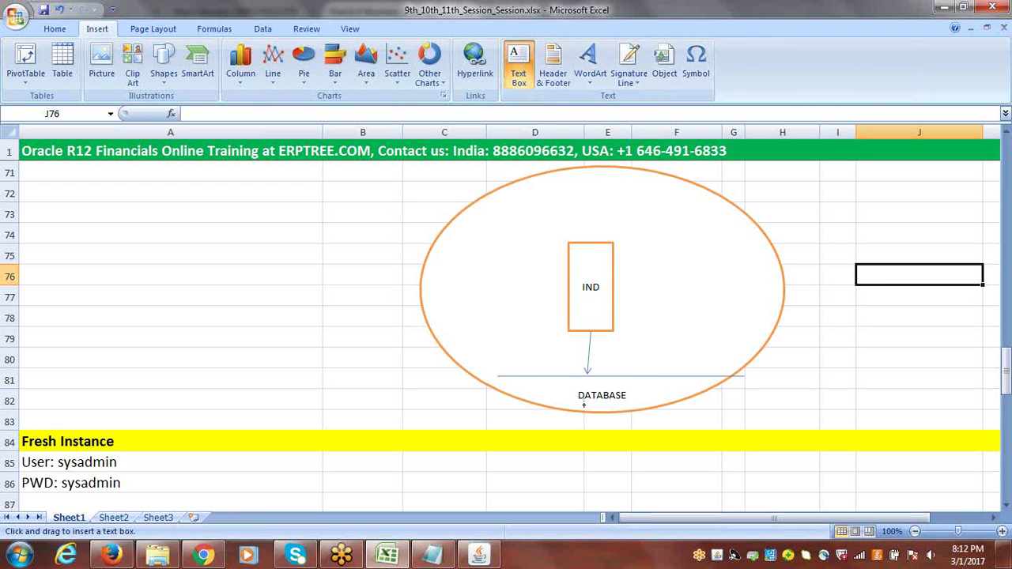
pyautogui.click(653, 389)
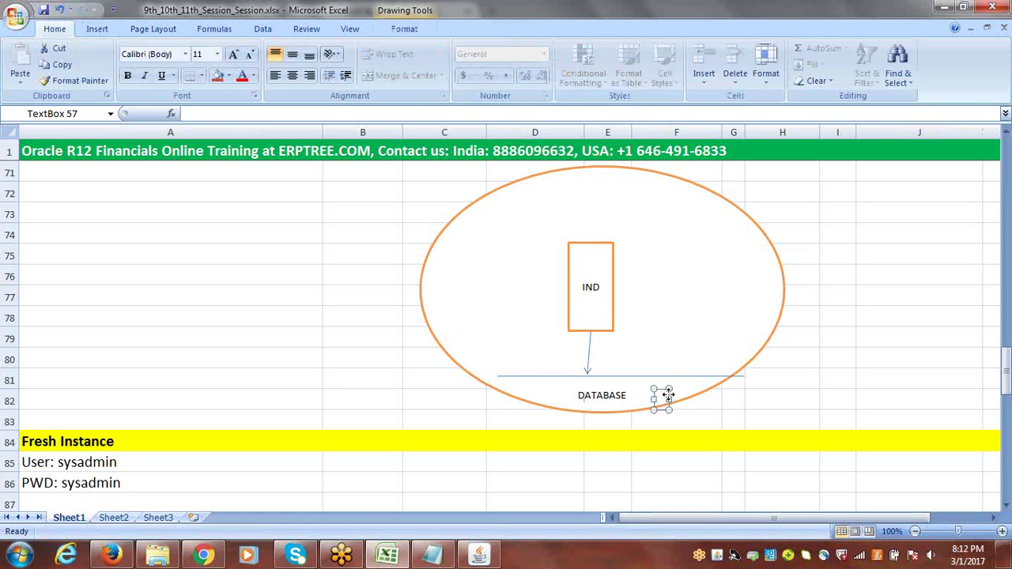
pyautogui.moveTo(668, 394); pyautogui.dragTo(666, 386)
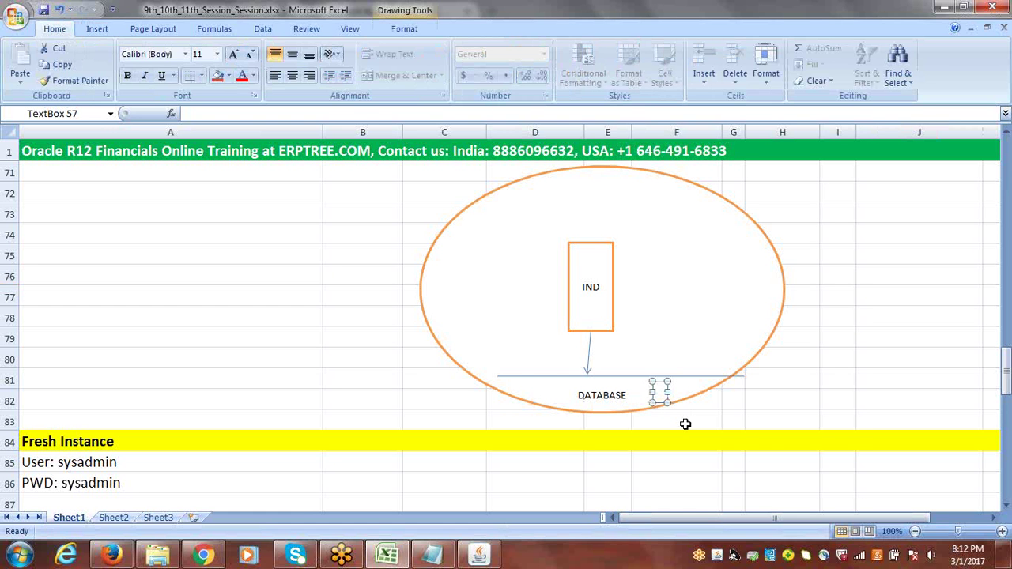
pyautogui.click(663, 392)
pyautogui.write('S')
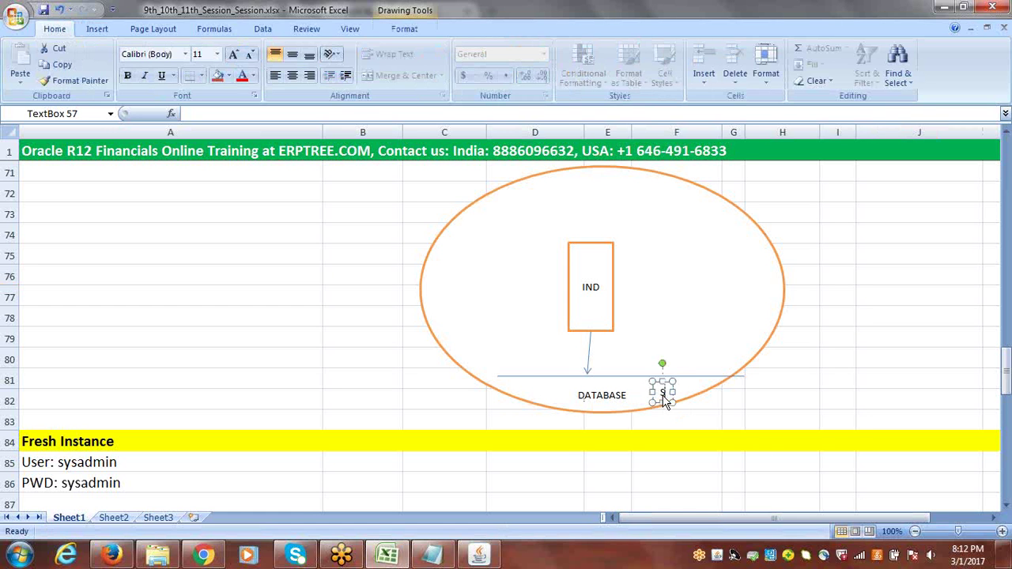
pyautogui.write('eeded')
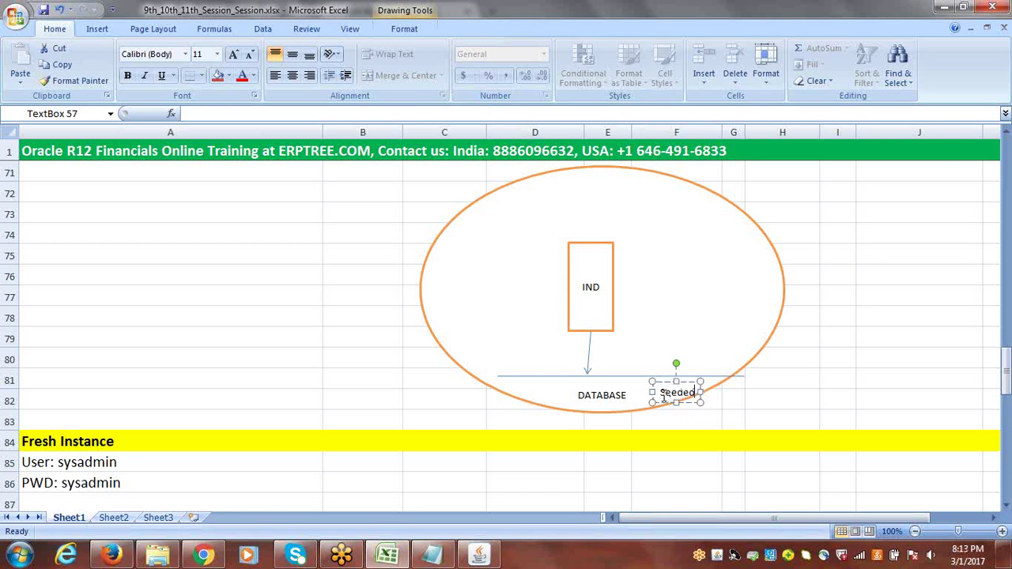
pyautogui.write(' Data')
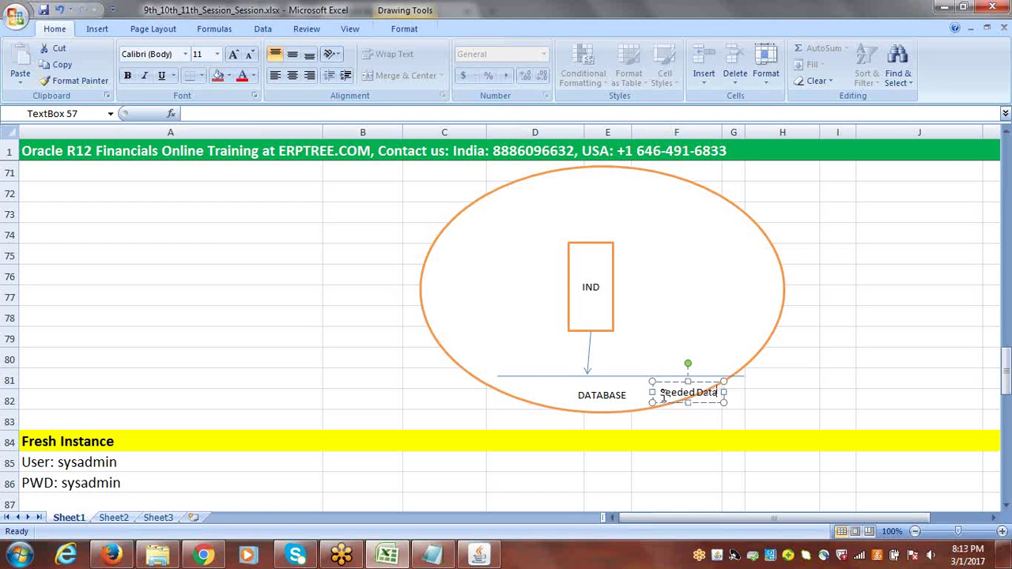
pyautogui.moveTo(661, 380); pyautogui.dragTo(640, 377)
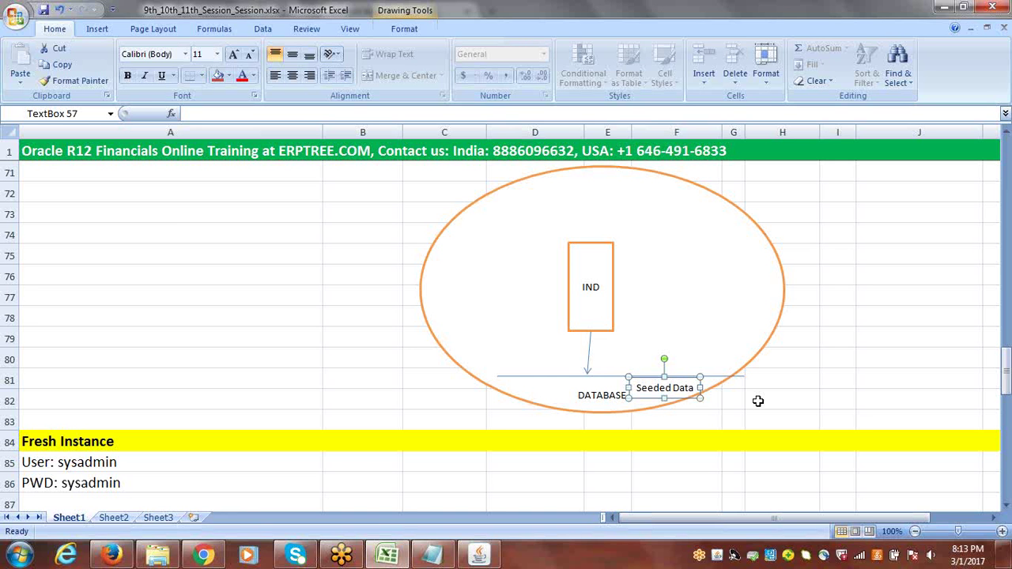
pyautogui.click(779, 399)
pyautogui.click(666, 387)
pyautogui.moveTo(693, 388); pyautogui.dragTo(640, 388)
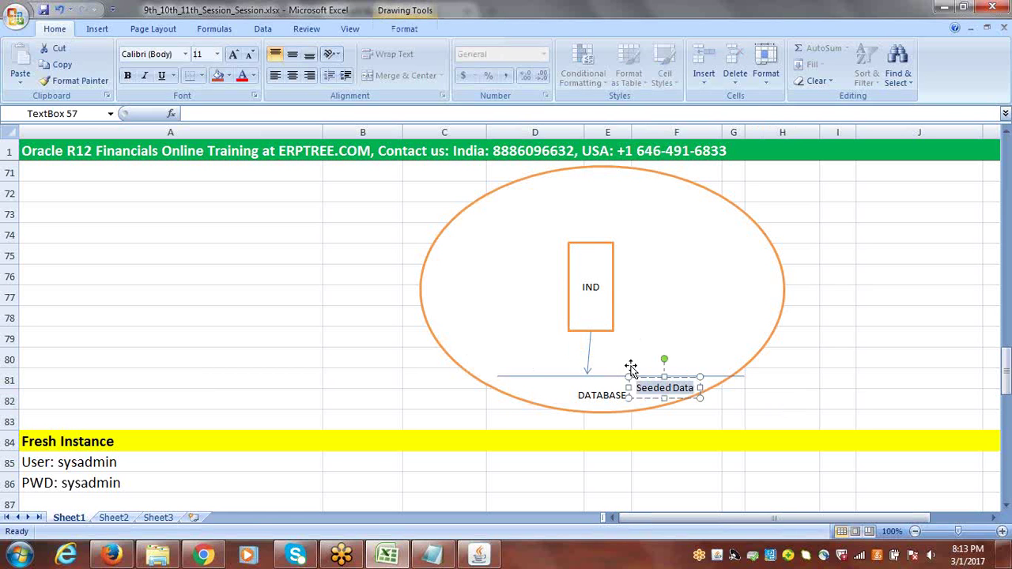
pyautogui.click(586, 244)
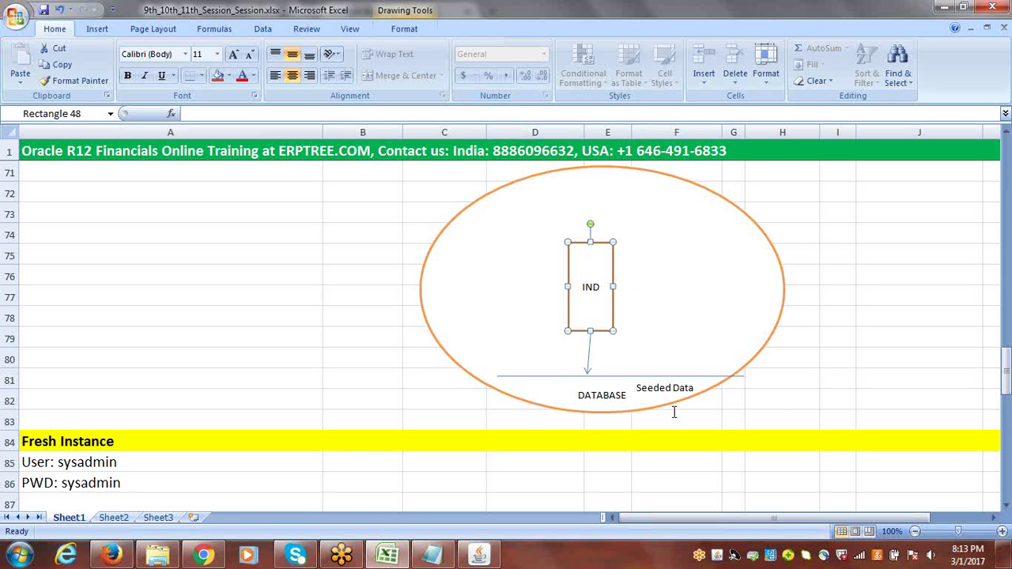
pyautogui.click(668, 389)
pyautogui.click(586, 246)
pyautogui.click(662, 388)
pyautogui.tripleClick(661, 393)
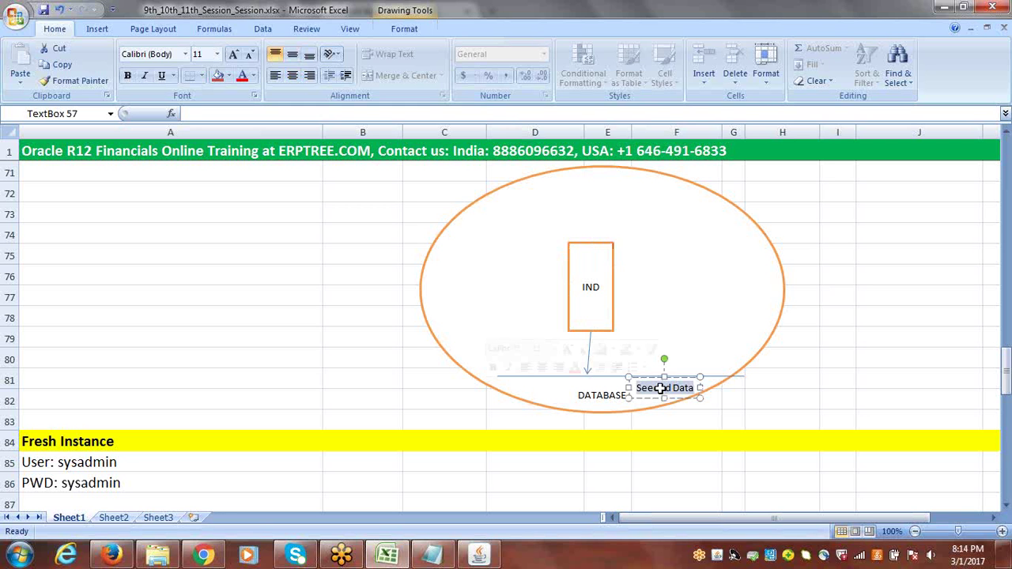
pyautogui.click(831, 332)
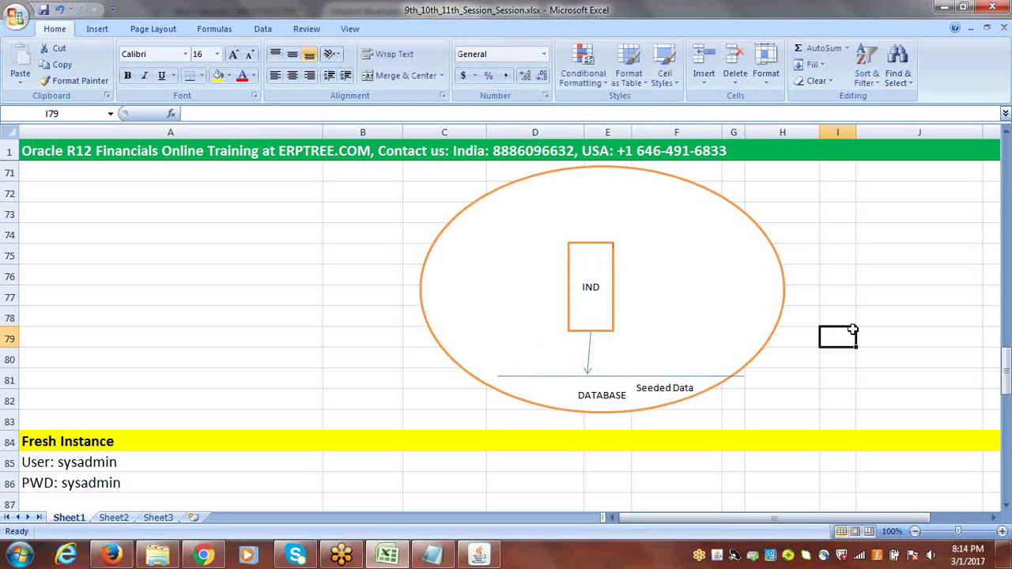
pyautogui.click(593, 242)
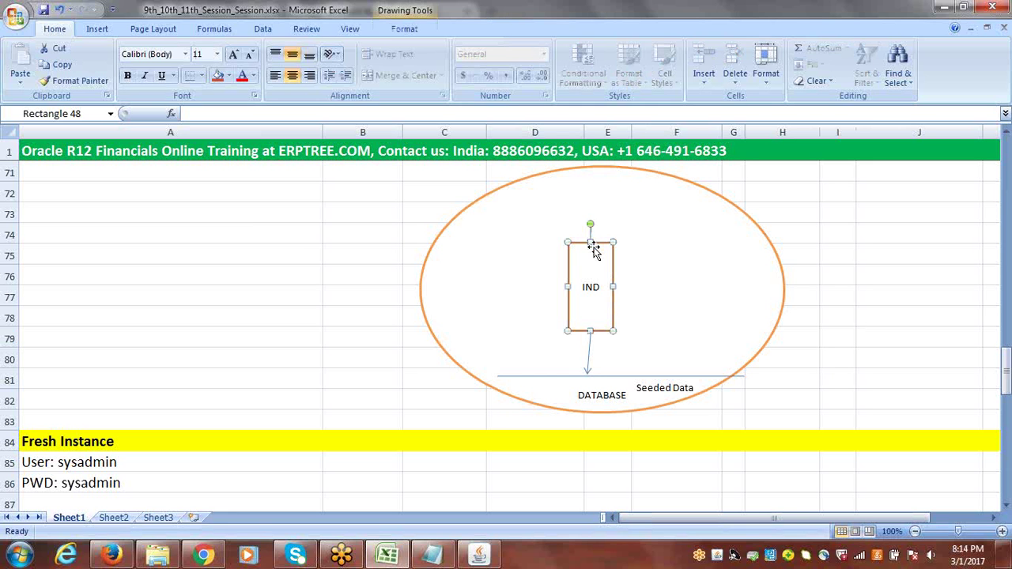
pyautogui.click(668, 392)
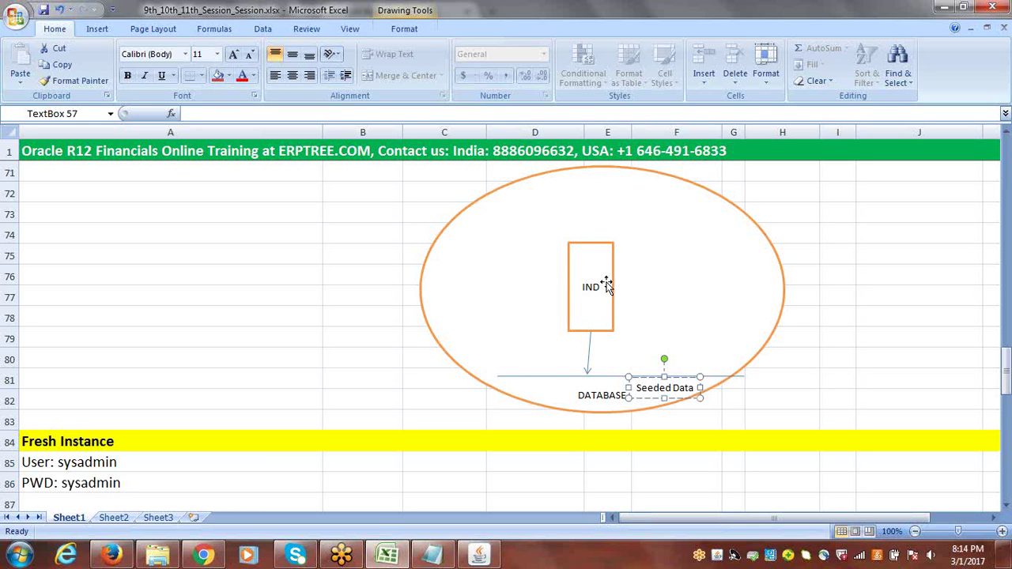
pyautogui.click(585, 245)
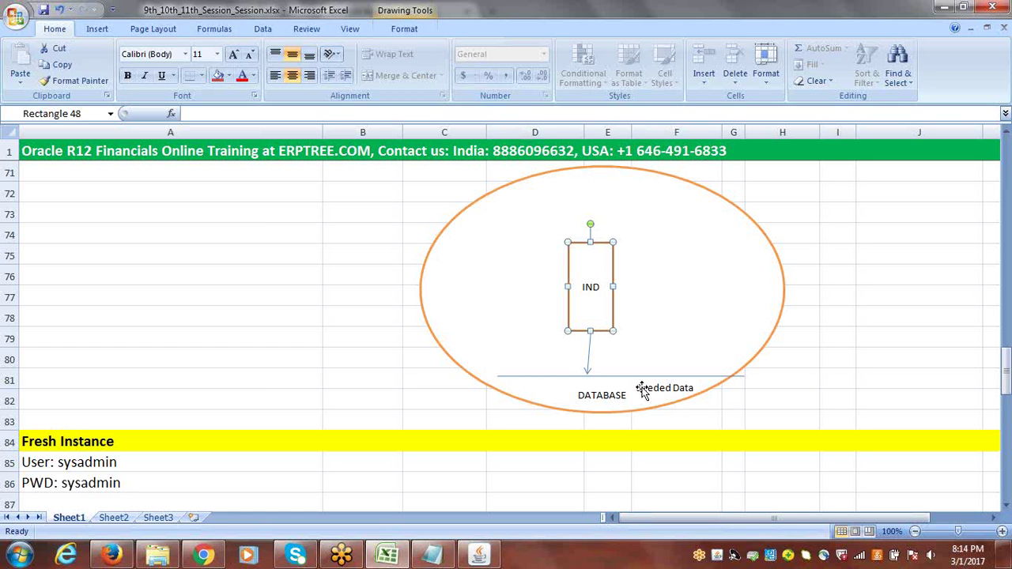
pyautogui.click(232, 287)
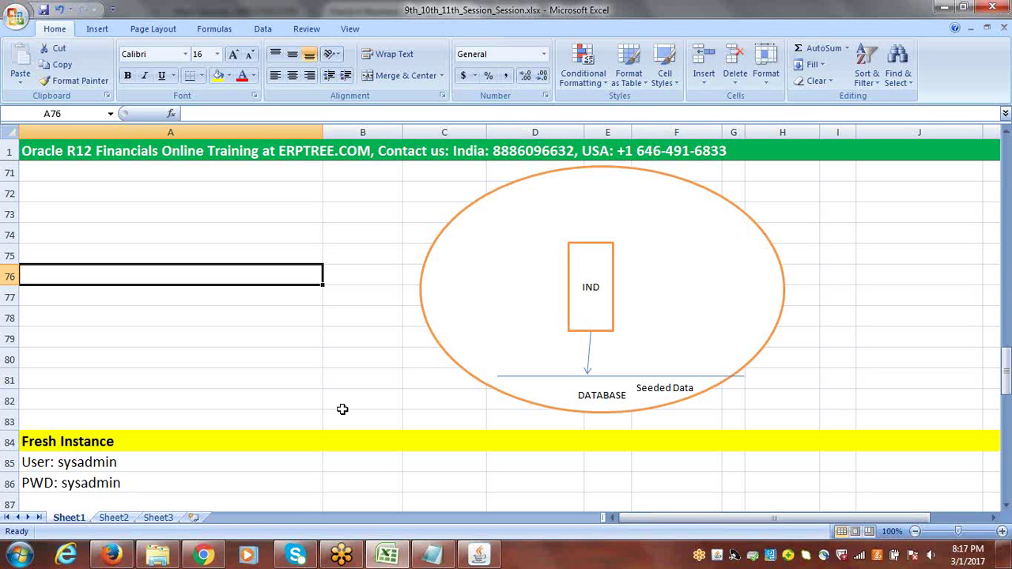
pyautogui.click(850, 255)
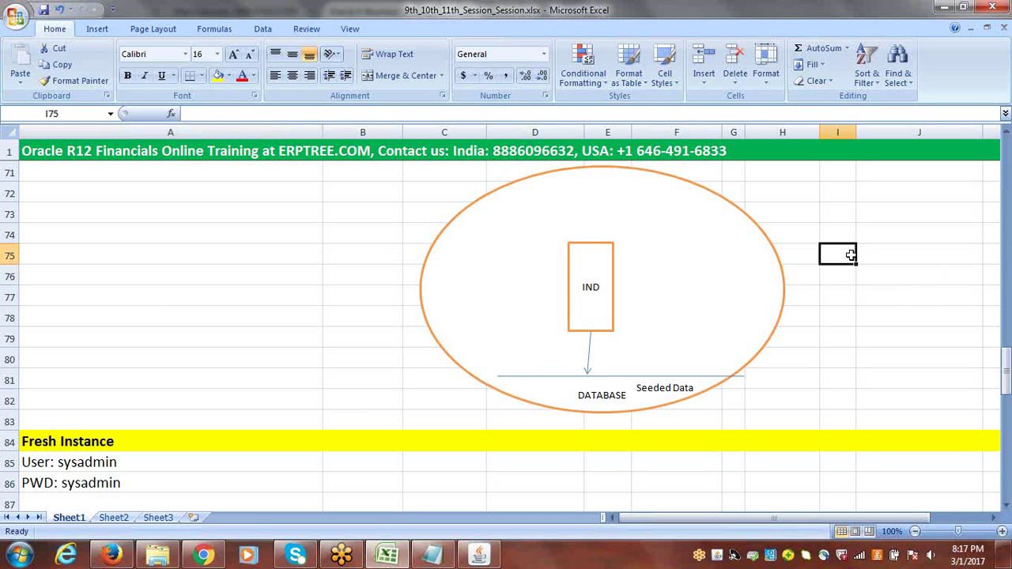
pyautogui.click(645, 388)
# Deselect the Seeded Data label and return to the Oracle Applications Navigator
pyautogui.moveTo(646, 388); pyautogui.dragTo(694, 392)
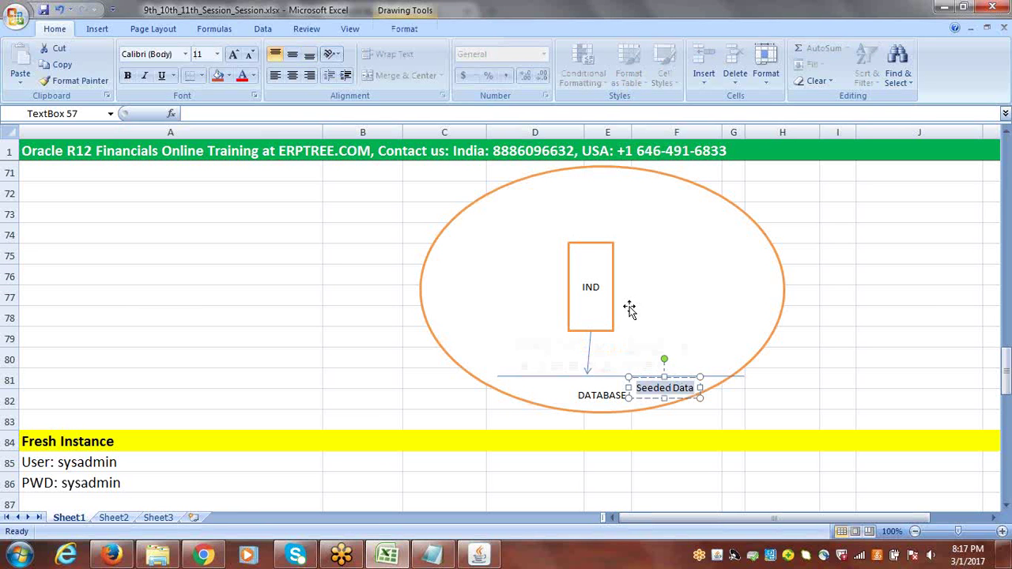
pyautogui.click(873, 341)
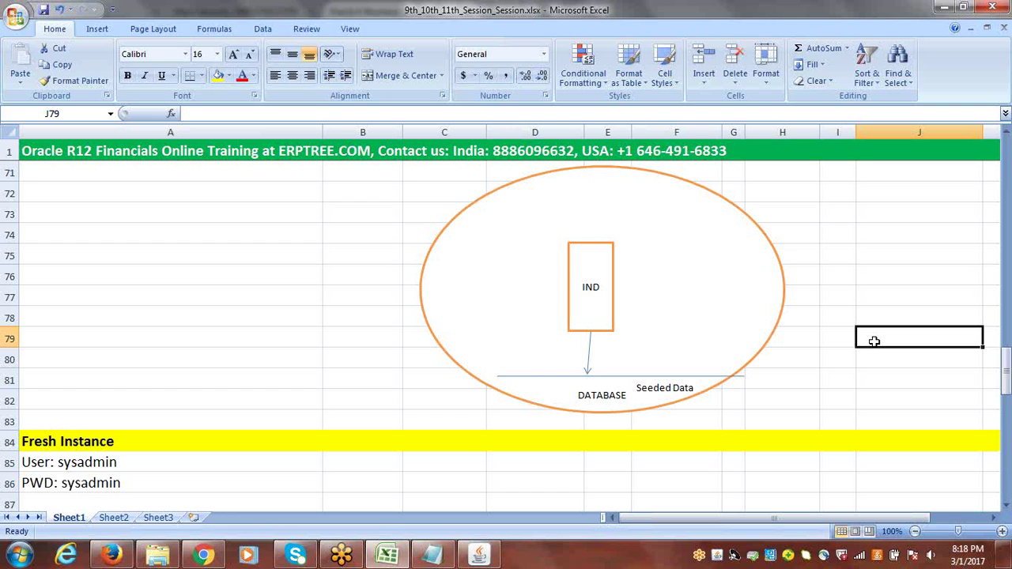
pyautogui.click(479, 553)
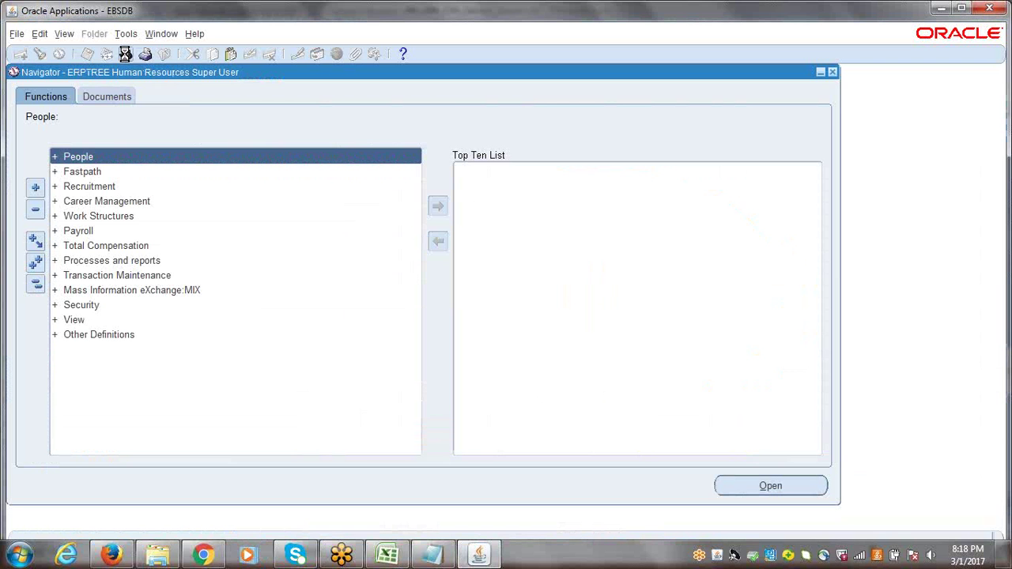
# Switch the Navigator's responsibility to System Administrator
pyautogui.click(124, 54)
pyautogui.click(87, 360)
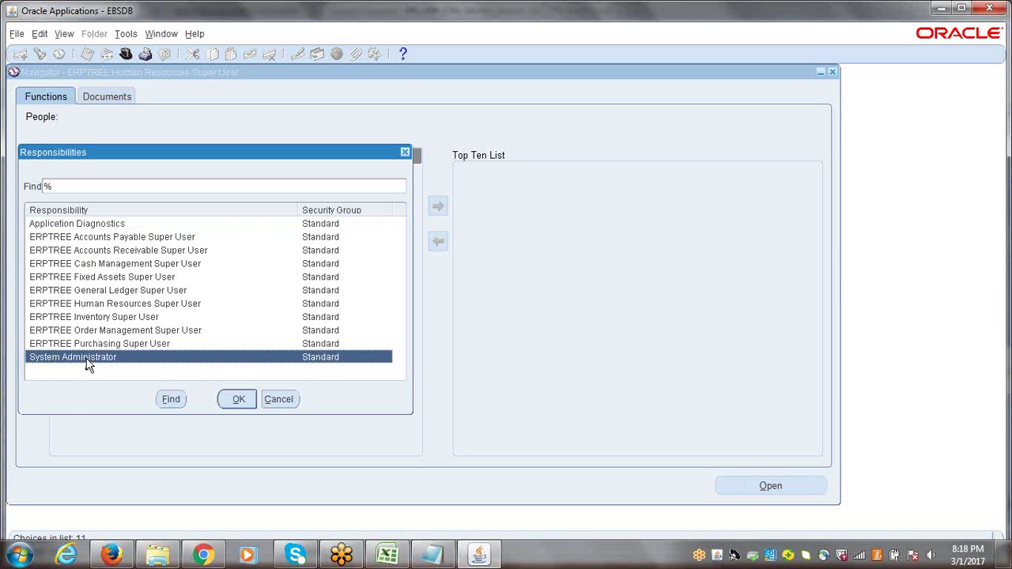
pyautogui.doubleClick(87, 360)
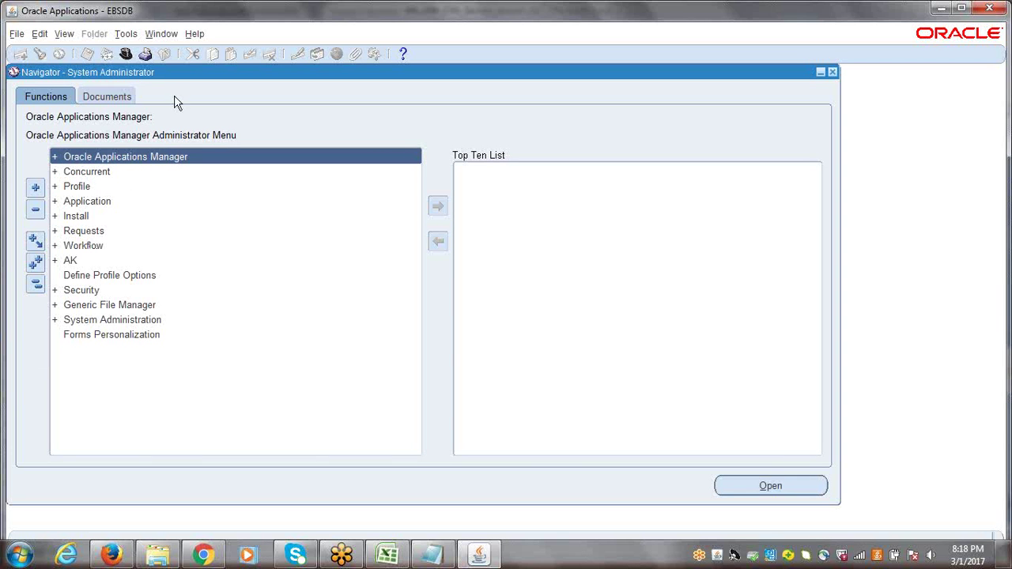
# Open the Requests window, find all requests, and start a new Single Request submission
pyautogui.click(65, 36)
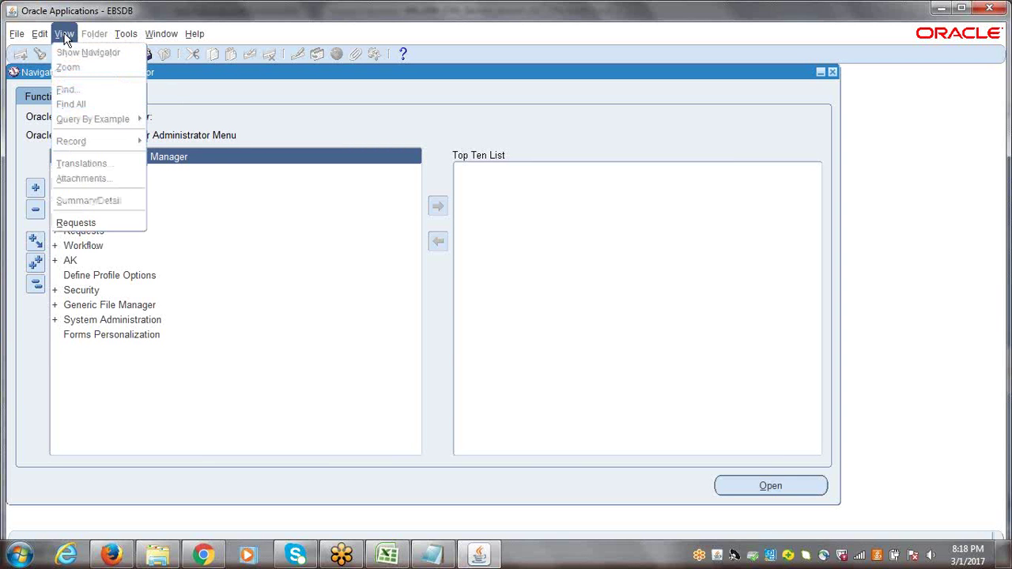
pyautogui.click(87, 223)
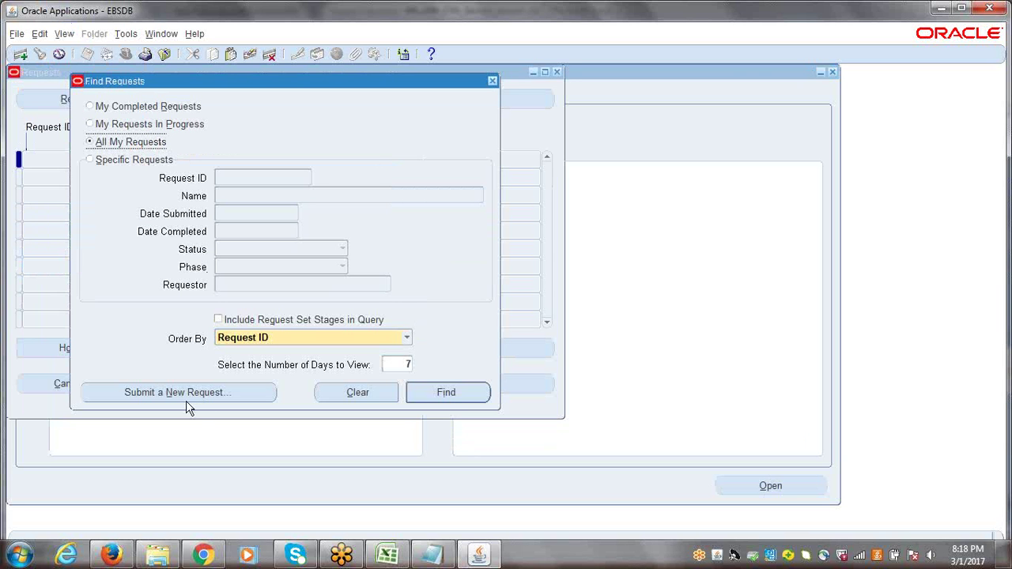
pyautogui.click(432, 398)
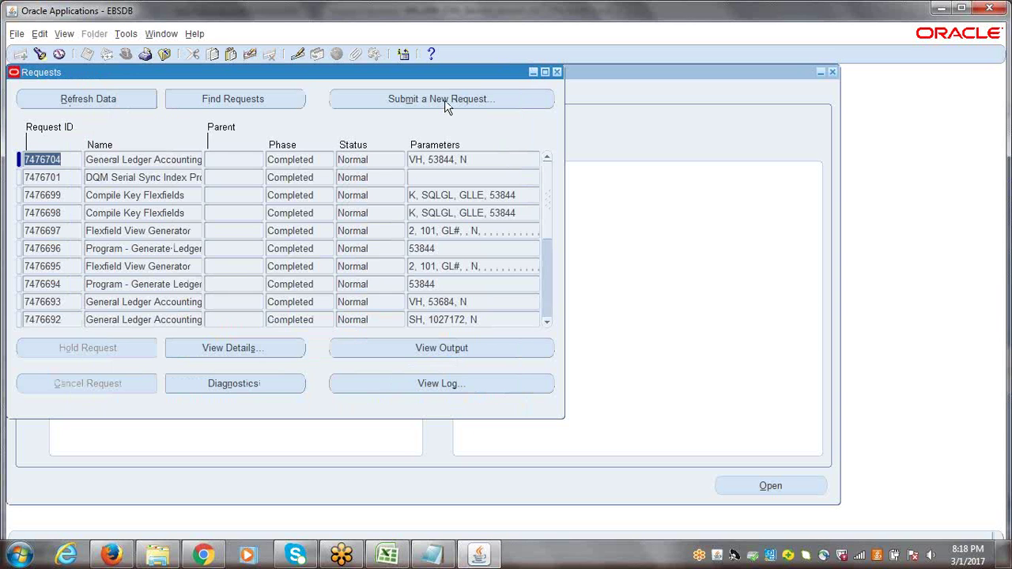
pyautogui.click(445, 99)
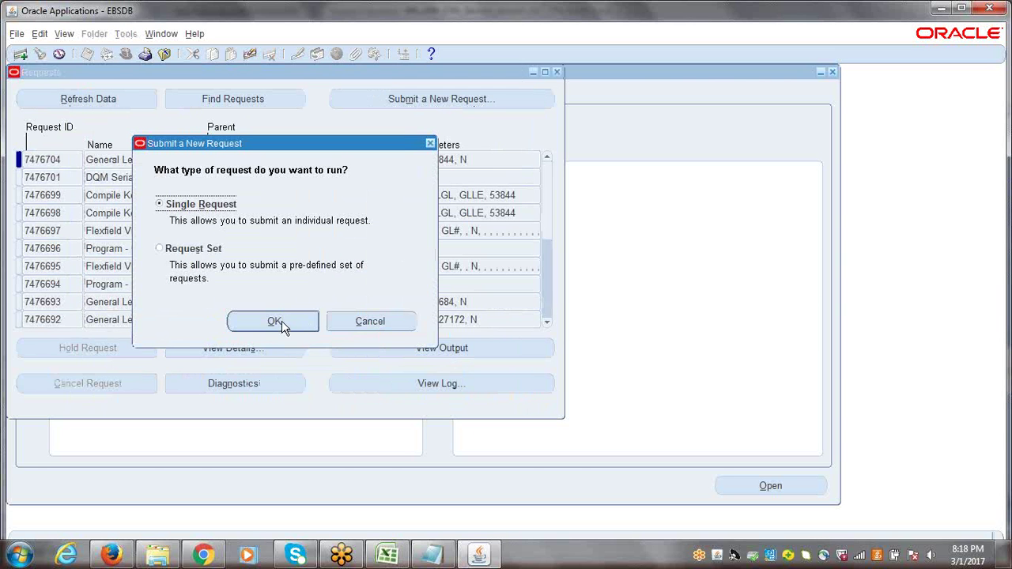
pyautogui.click(276, 321)
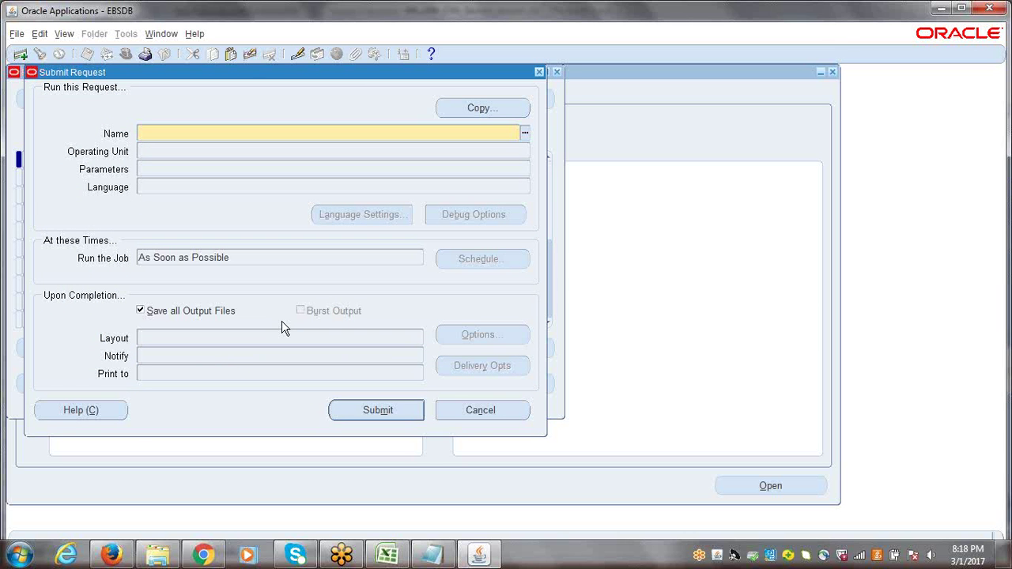
# Enter Replicate Seed Data as the request program name
pyautogui.write('Replicate Seed Data')
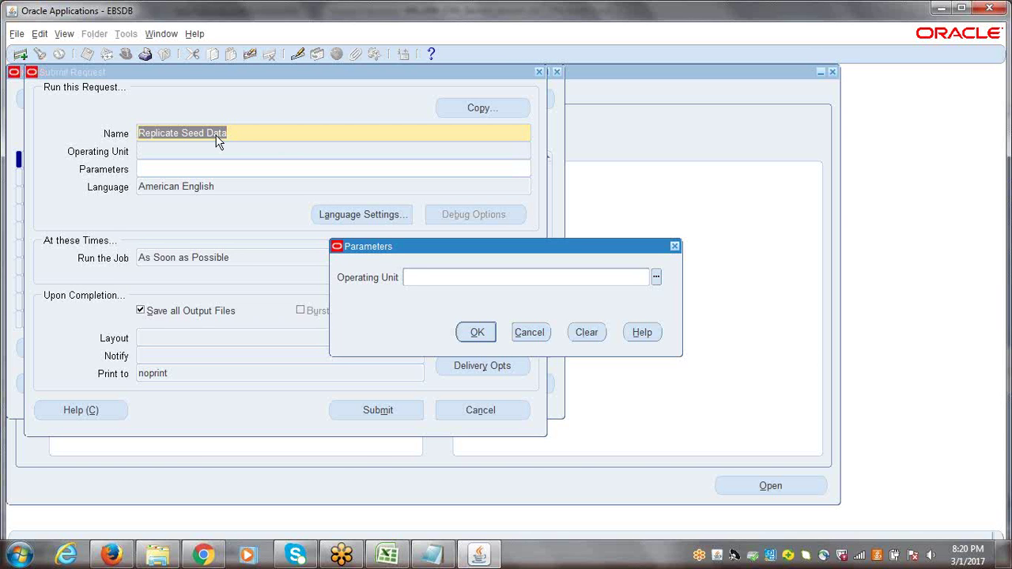
# Submit Replicate Seed Data for ERPTREE Hyderabad Operating Unit, declining another request
pyautogui.moveTo(352, 250); pyautogui.dragTo(267, 194)
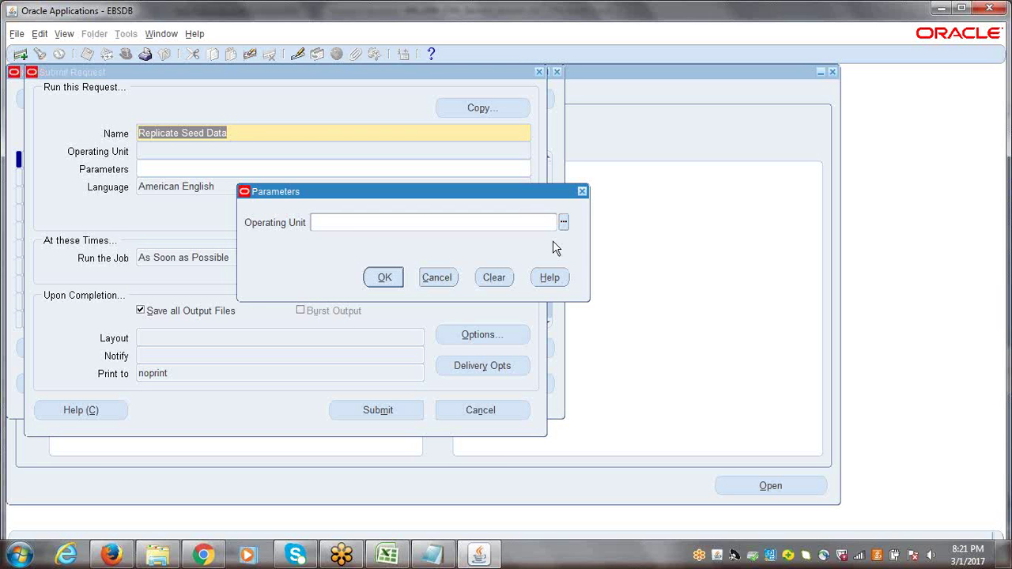
pyautogui.write('erptree')
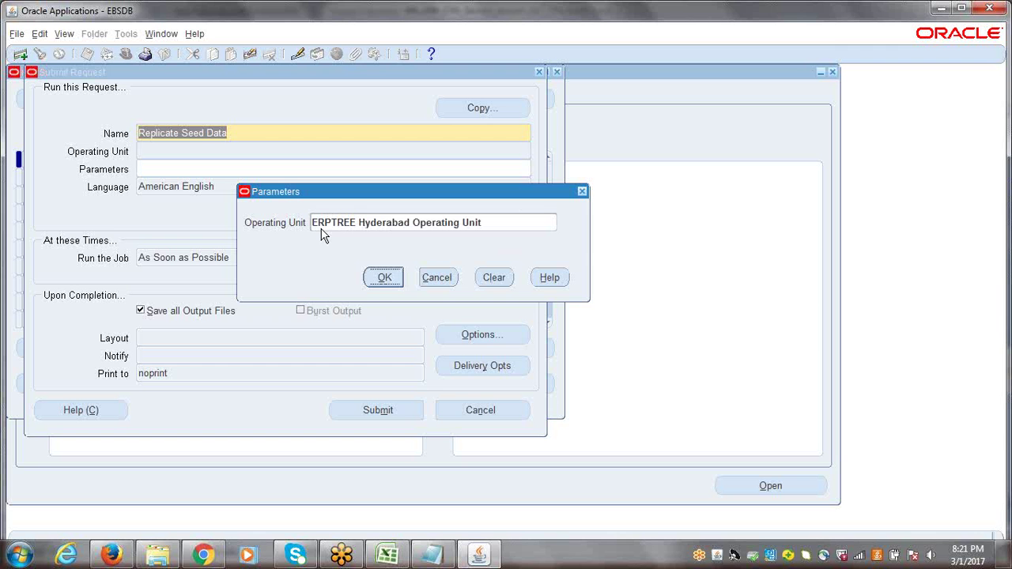
pyautogui.click(386, 283)
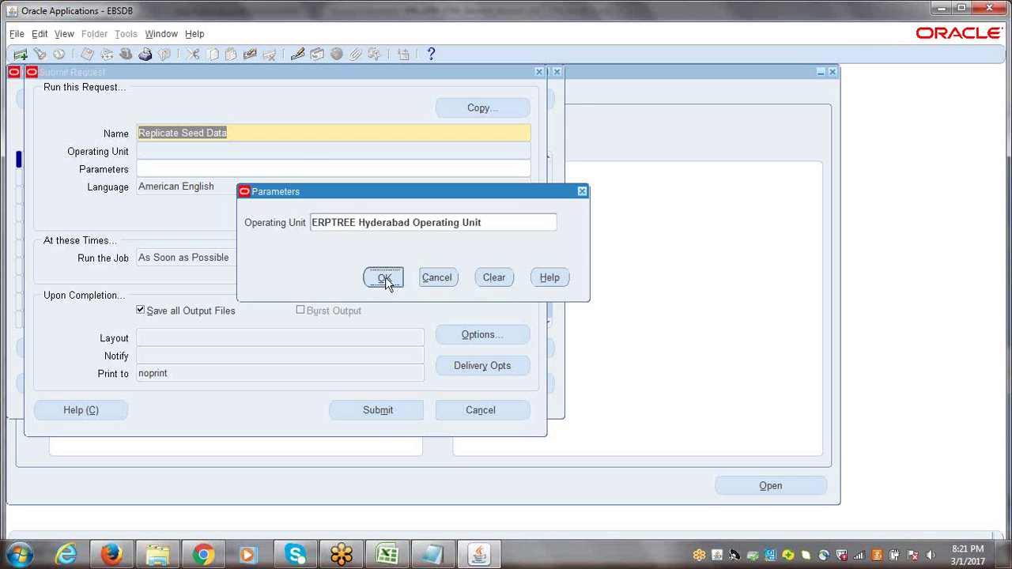
pyautogui.click(376, 410)
pyautogui.click(548, 340)
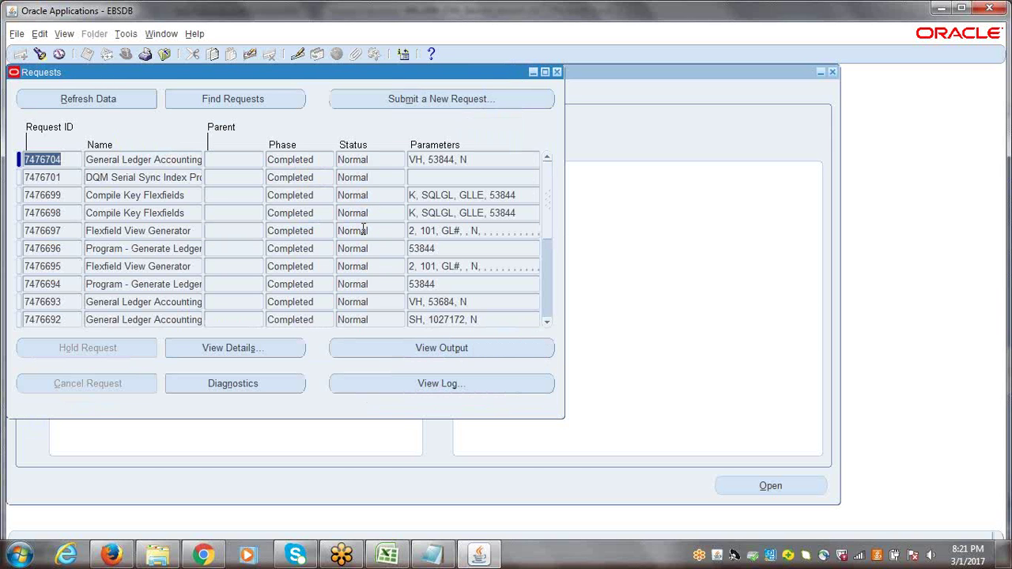
# Refresh the Requests list until Replicate Seed Data moves from Pending to Running
pyautogui.click(77, 101)
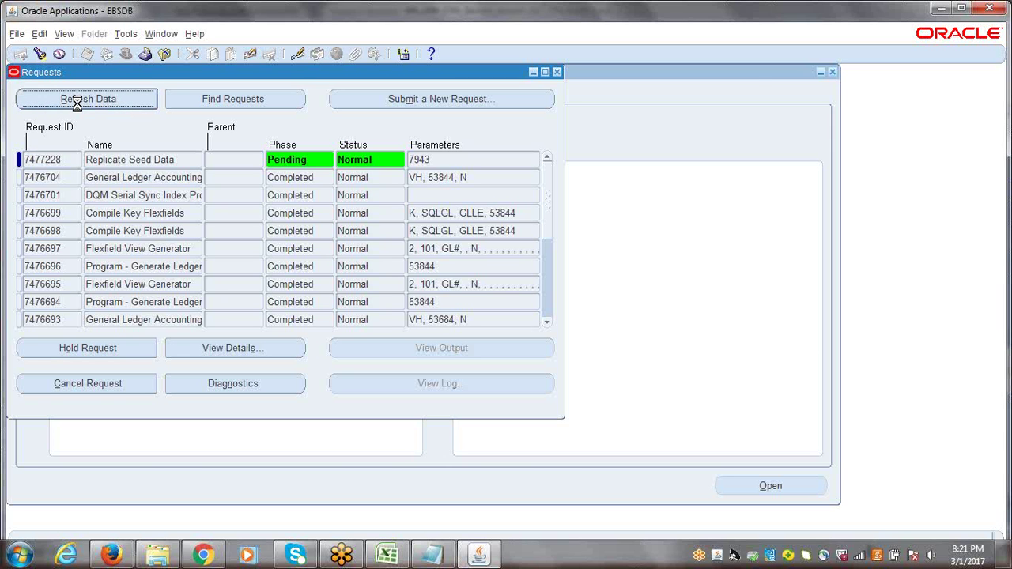
pyautogui.click(77, 103)
pyautogui.click(77, 103)
pyautogui.click(77, 102)
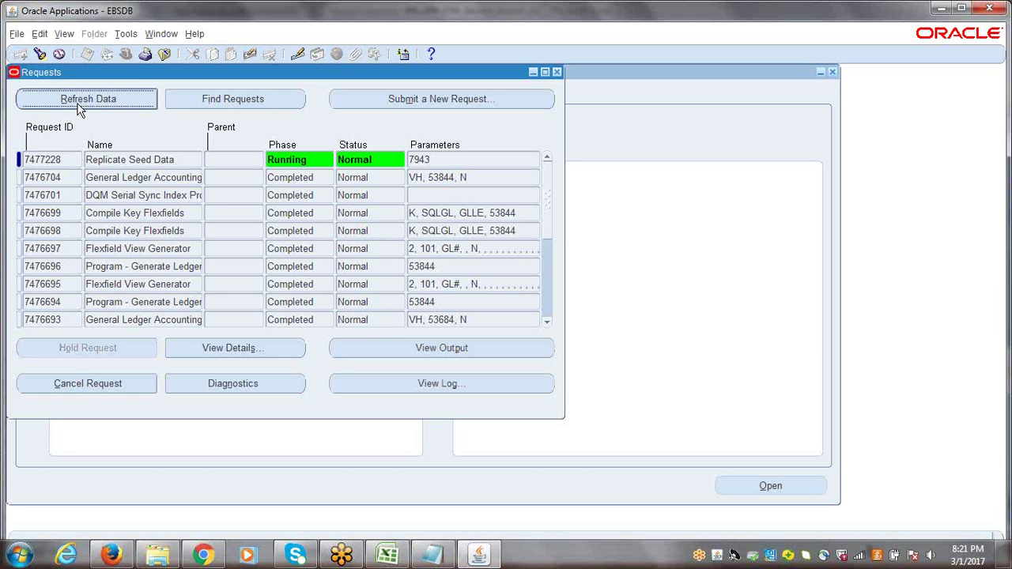
pyautogui.click(79, 104)
pyautogui.click(78, 104)
pyautogui.click(77, 104)
pyautogui.click(77, 103)
pyautogui.click(77, 103)
pyautogui.click(76, 103)
pyautogui.click(76, 104)
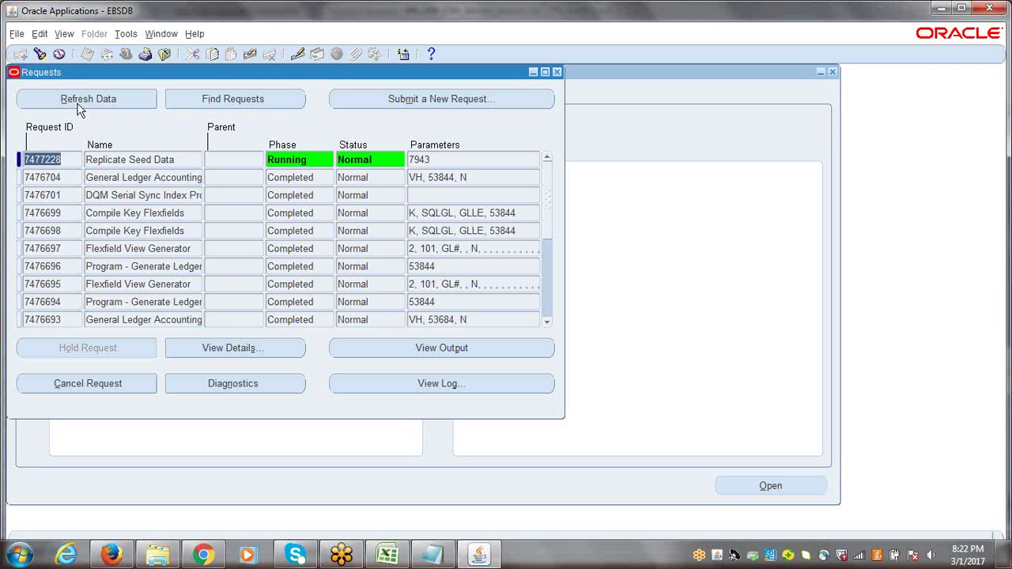
# Refresh the Requests list repeatedly to track the Replicate Seed Data request's phase
pyautogui.click(77, 102)
pyautogui.click(87, 105)
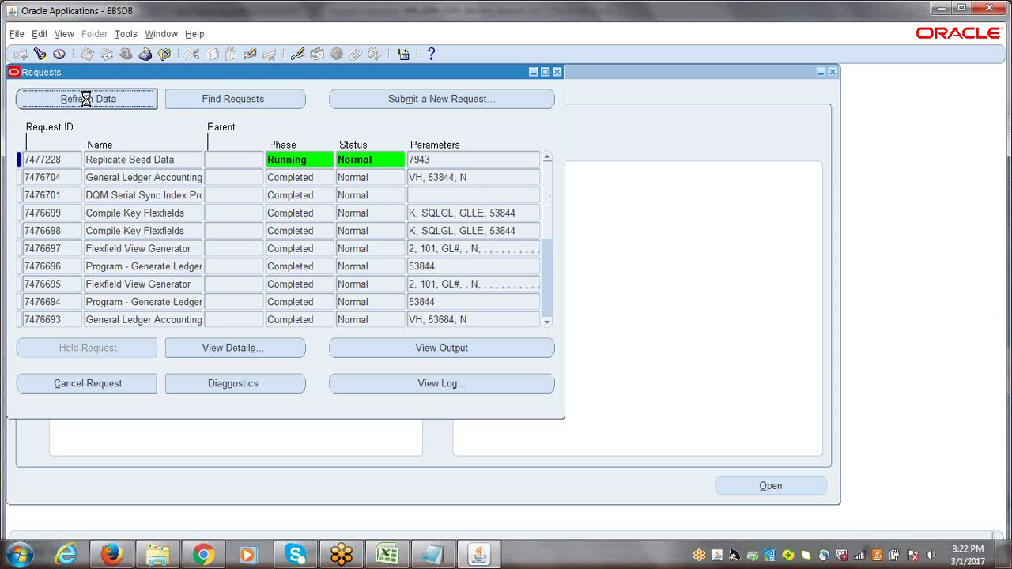
pyautogui.click(87, 105)
pyautogui.click(87, 100)
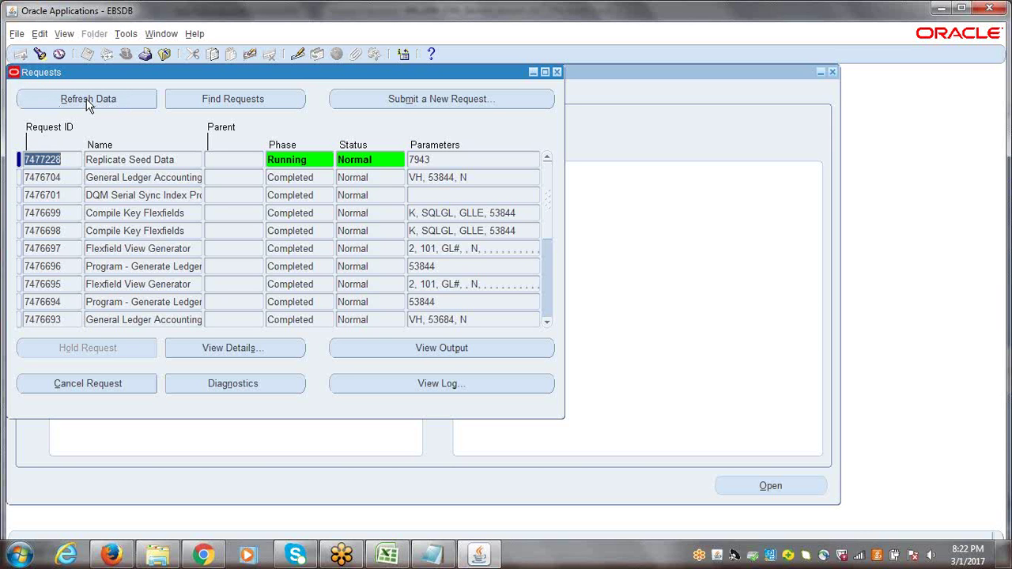
pyautogui.click(87, 101)
pyautogui.click(87, 100)
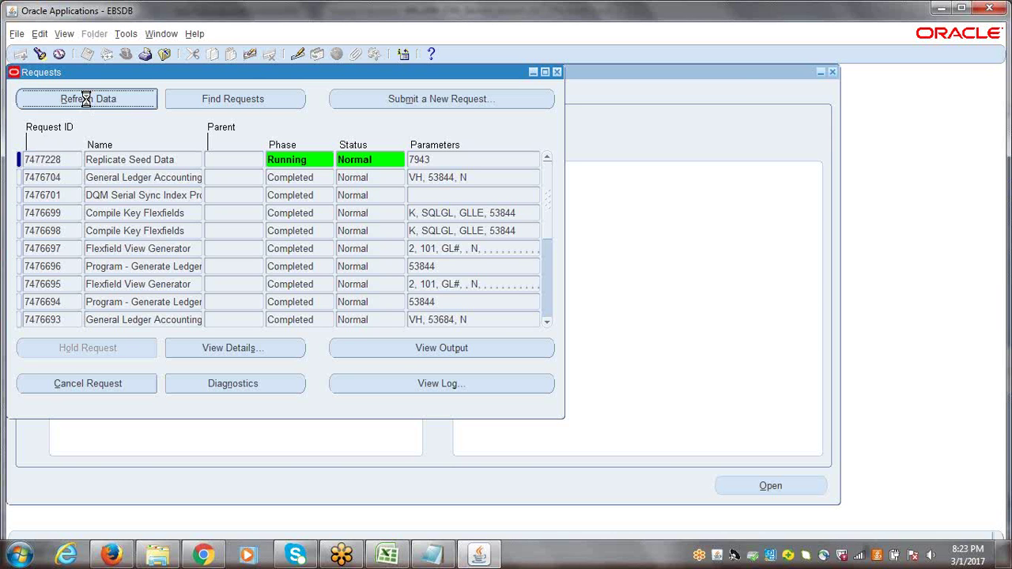
pyautogui.click(86, 100)
pyautogui.click(86, 100)
pyautogui.click(86, 99)
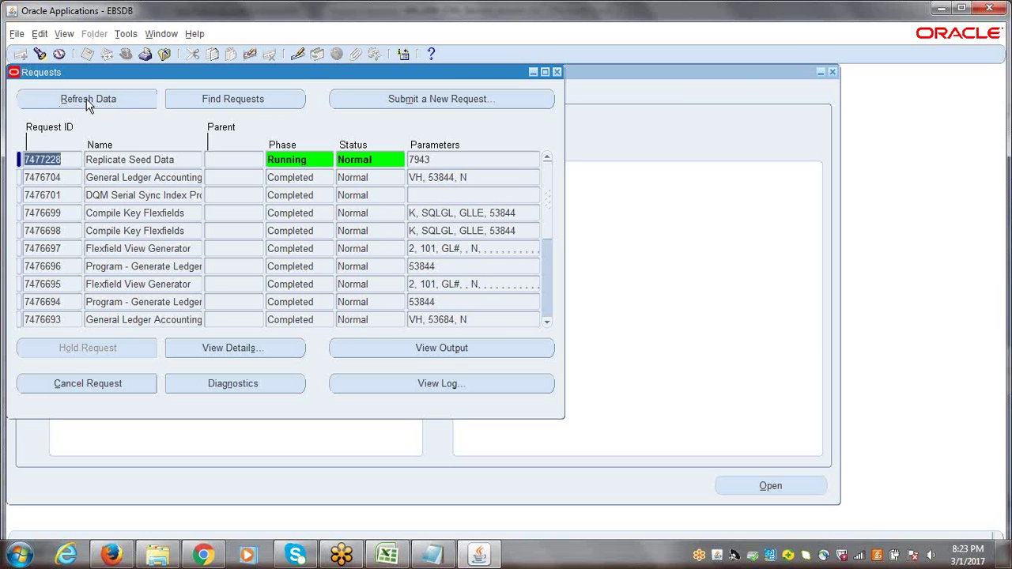
pyautogui.click(87, 101)
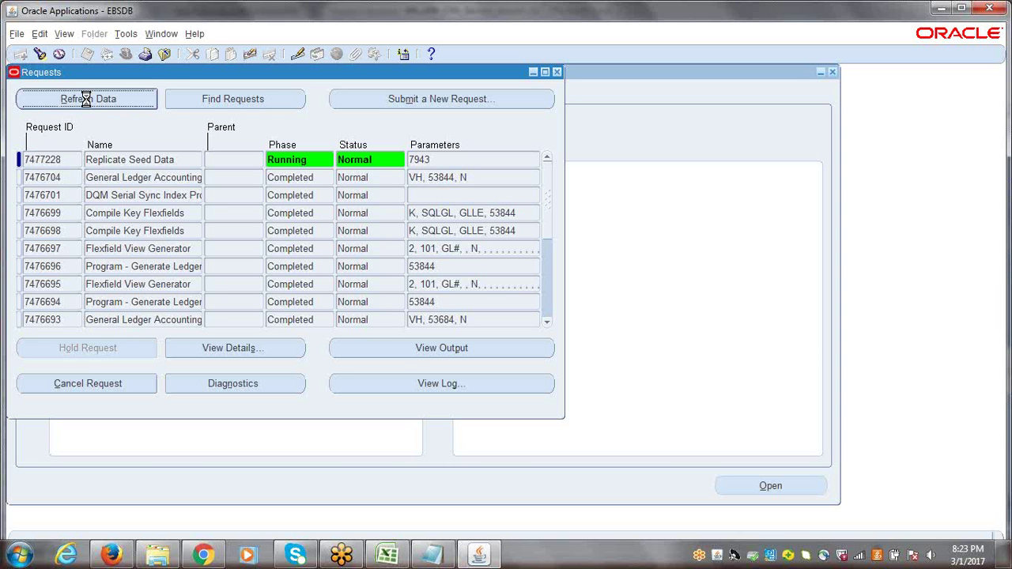
pyautogui.click(86, 100)
pyautogui.click(86, 99)
pyautogui.click(86, 99)
pyautogui.click(87, 100)
pyautogui.click(86, 100)
pyautogui.click(86, 99)
pyautogui.click(87, 99)
pyautogui.click(87, 100)
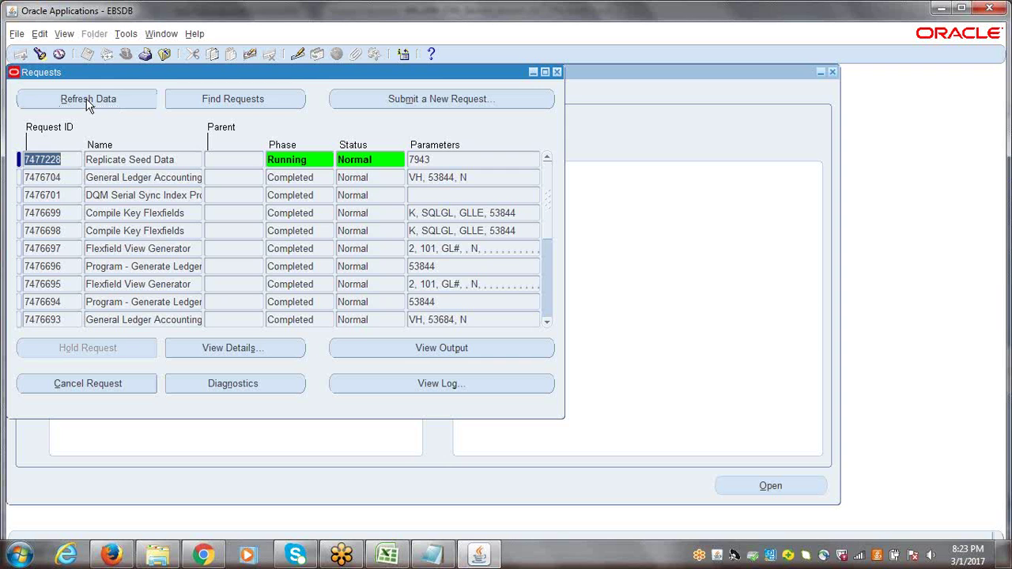
pyautogui.click(87, 103)
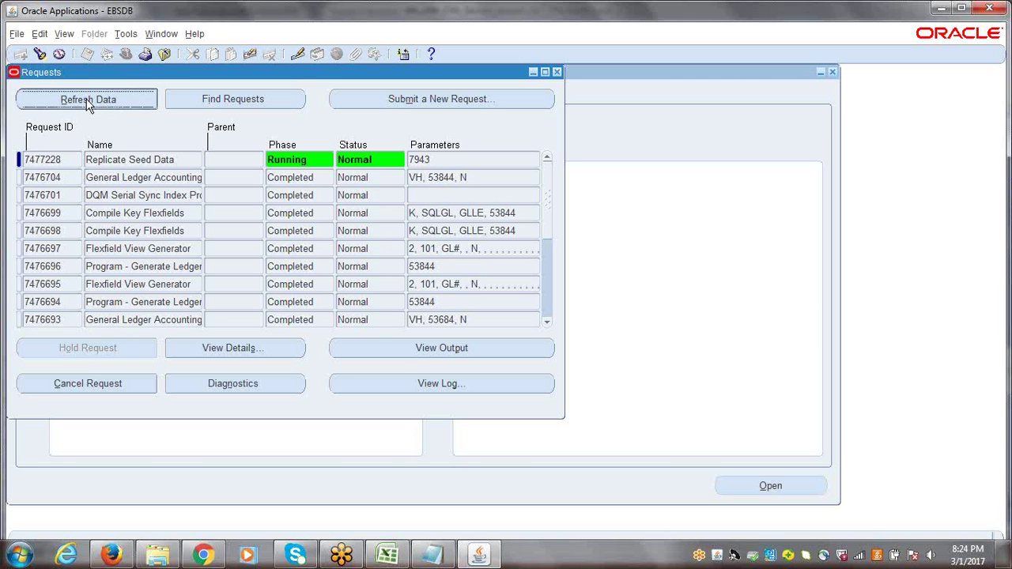
pyautogui.click(87, 100)
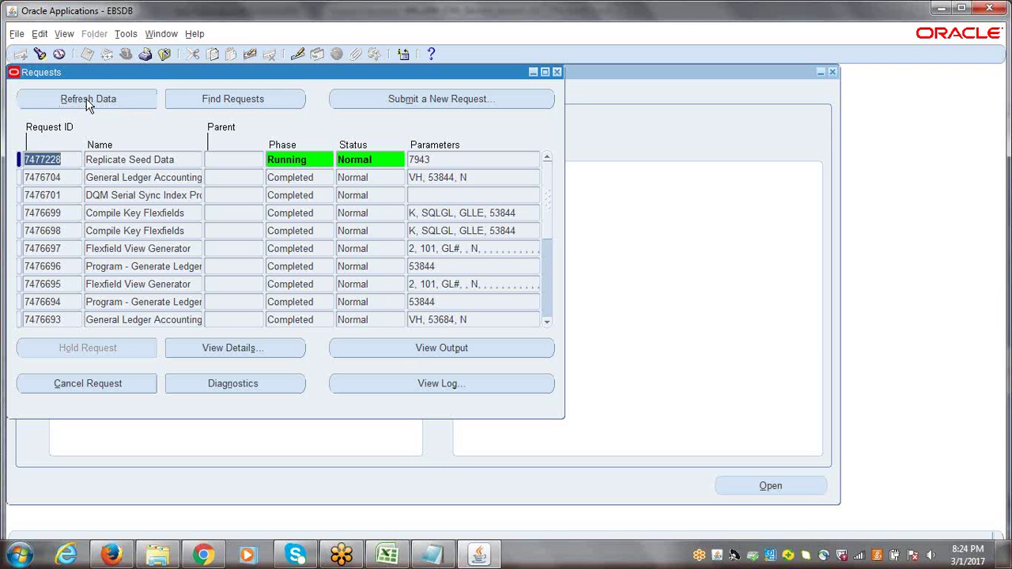
pyautogui.click(88, 105)
pyautogui.click(86, 102)
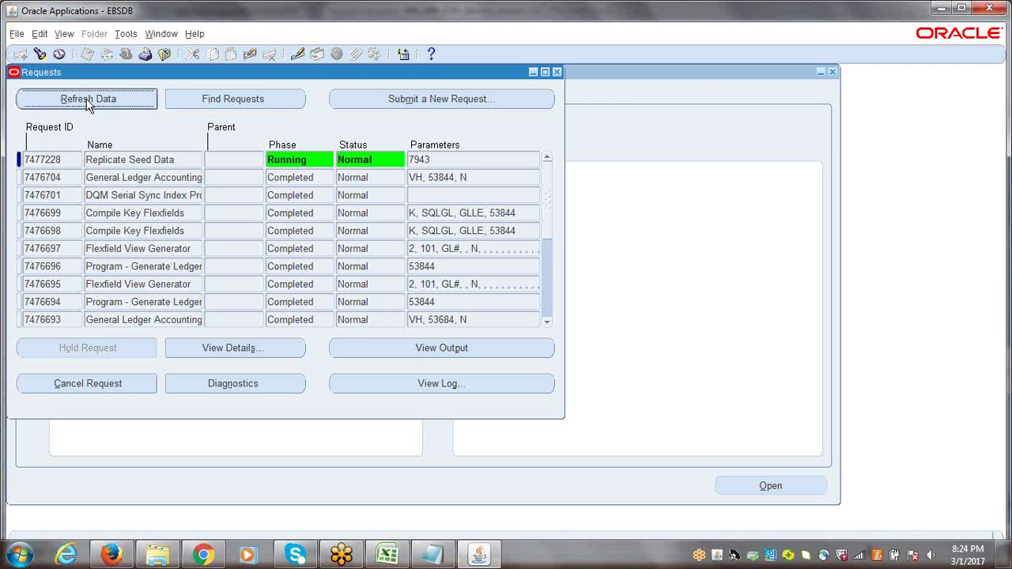
pyautogui.click(86, 99)
pyautogui.click(86, 100)
pyautogui.click(86, 100)
pyautogui.click(86, 99)
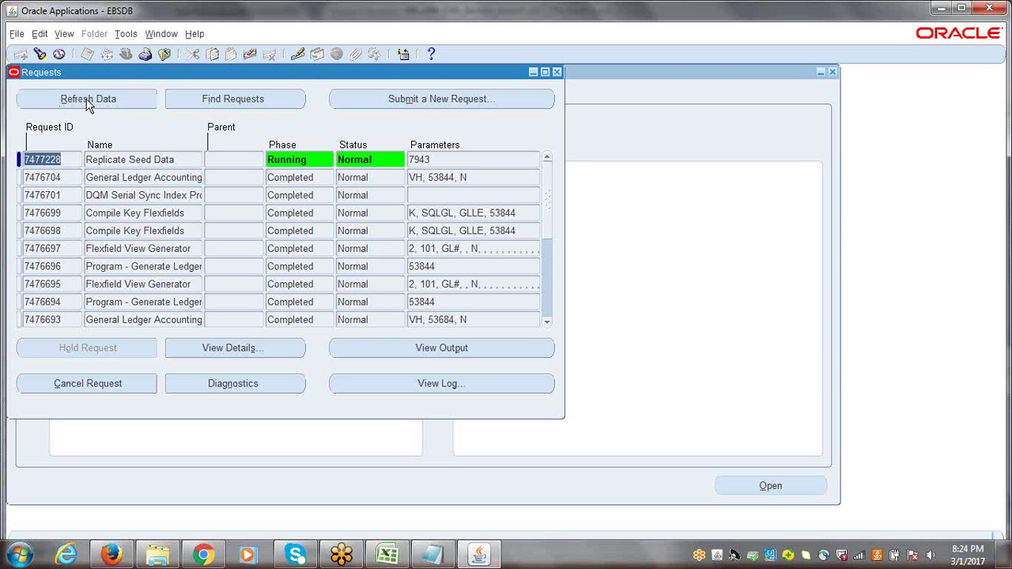
pyautogui.click(87, 101)
pyautogui.click(87, 101)
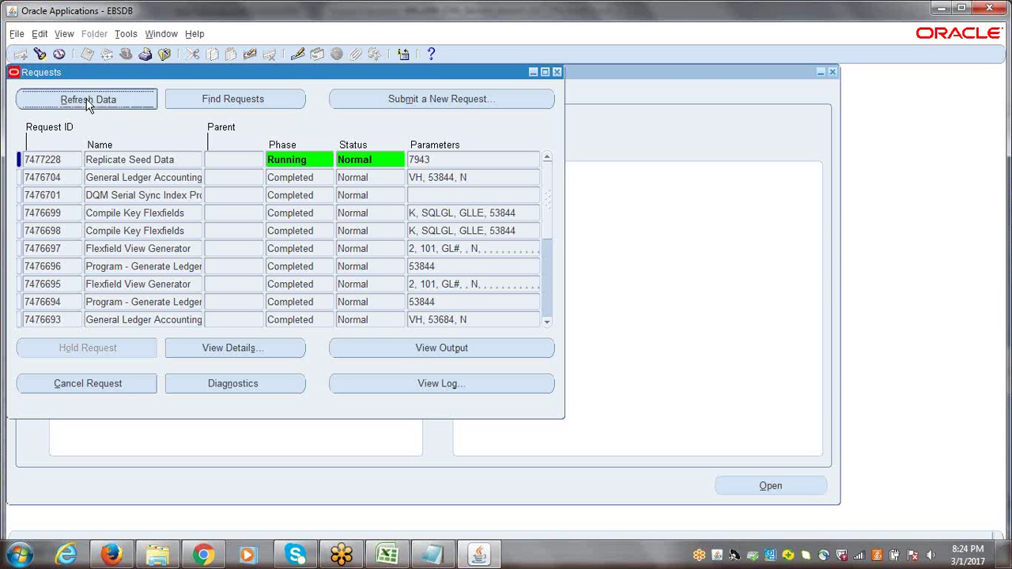
pyautogui.click(87, 101)
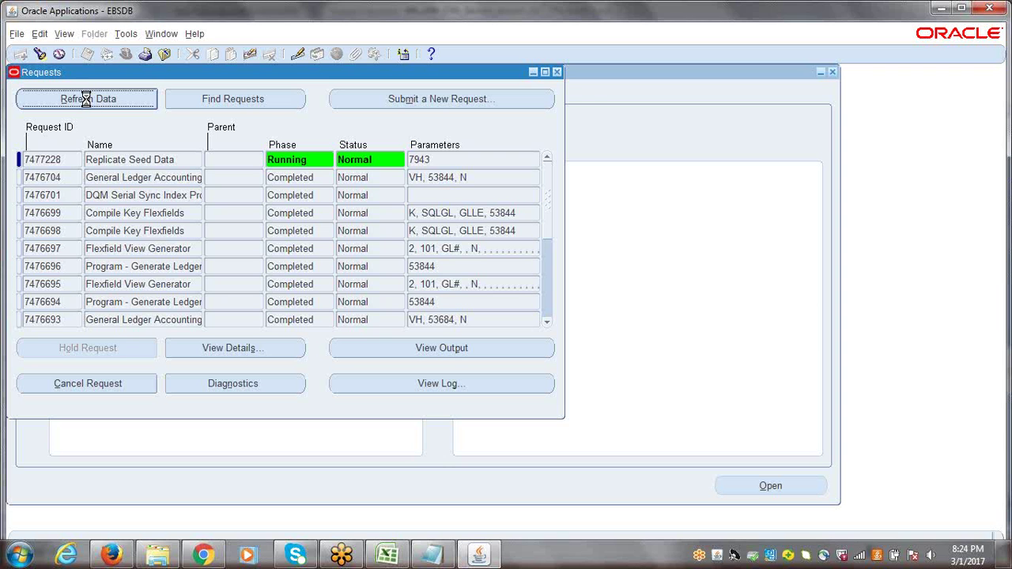
pyautogui.click(87, 99)
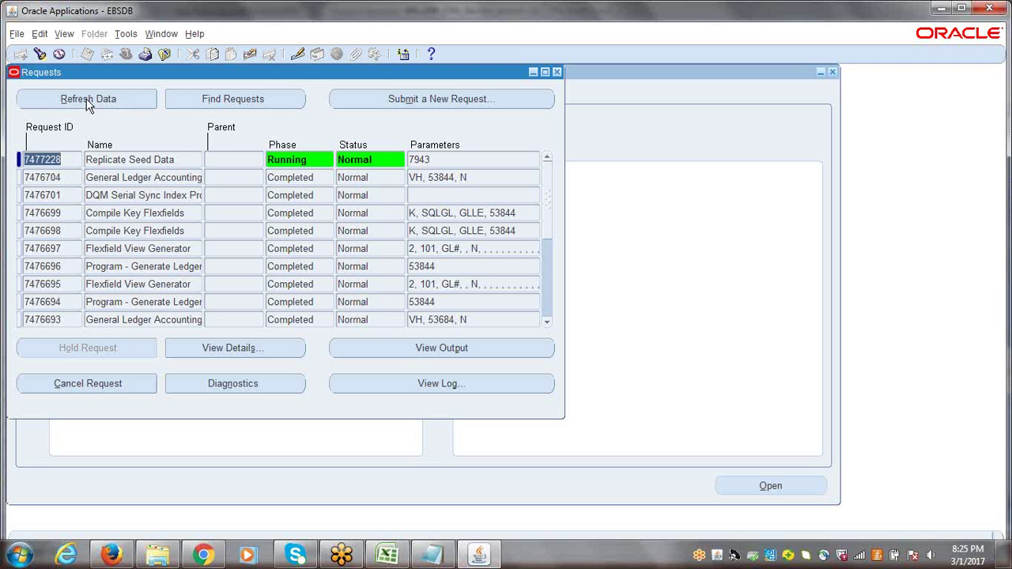
pyautogui.click(87, 102)
pyautogui.click(87, 103)
pyautogui.click(86, 101)
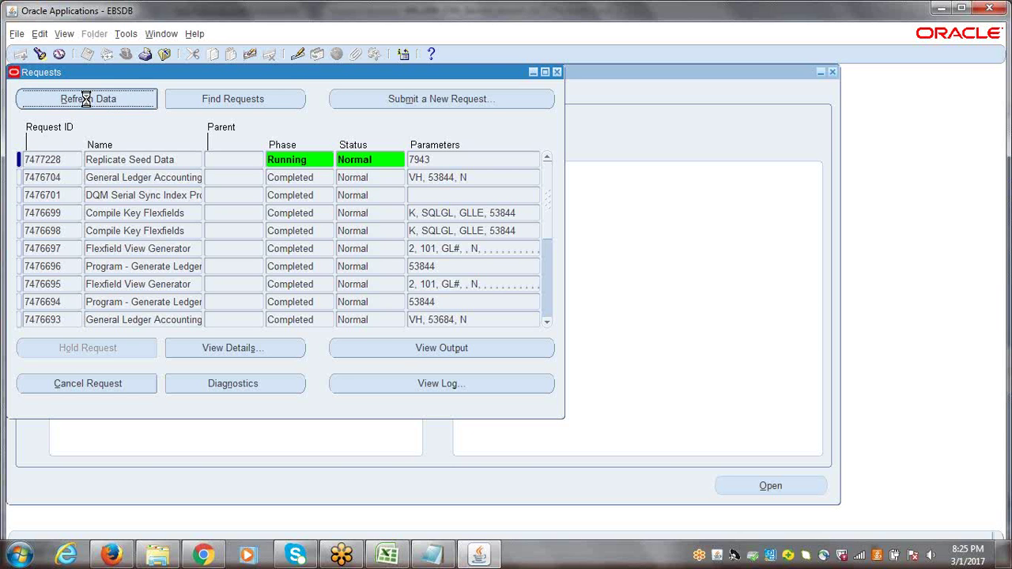
pyautogui.click(86, 101)
pyautogui.click(87, 101)
pyautogui.click(87, 102)
pyautogui.click(86, 99)
pyautogui.click(86, 99)
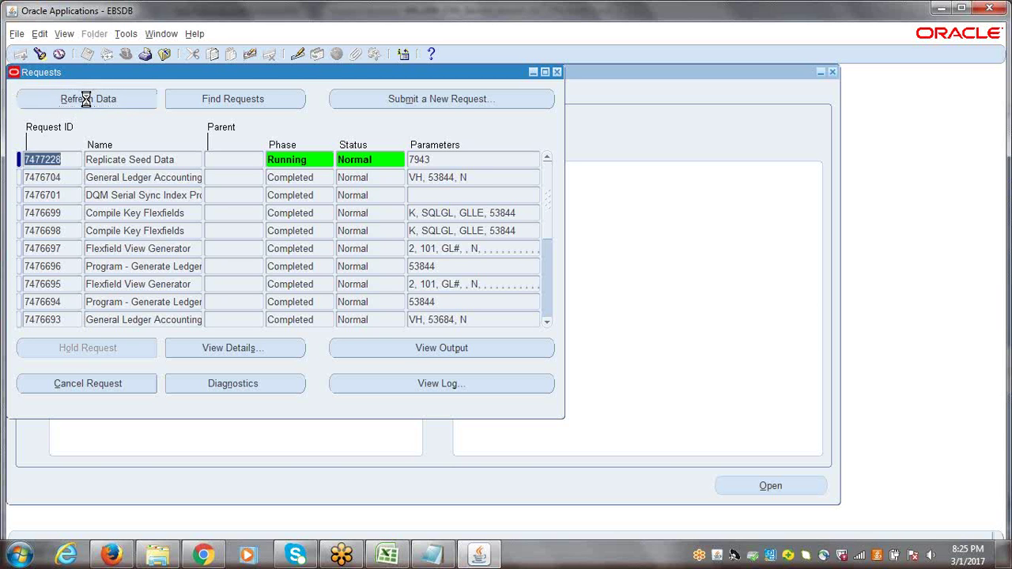
pyautogui.click(87, 99)
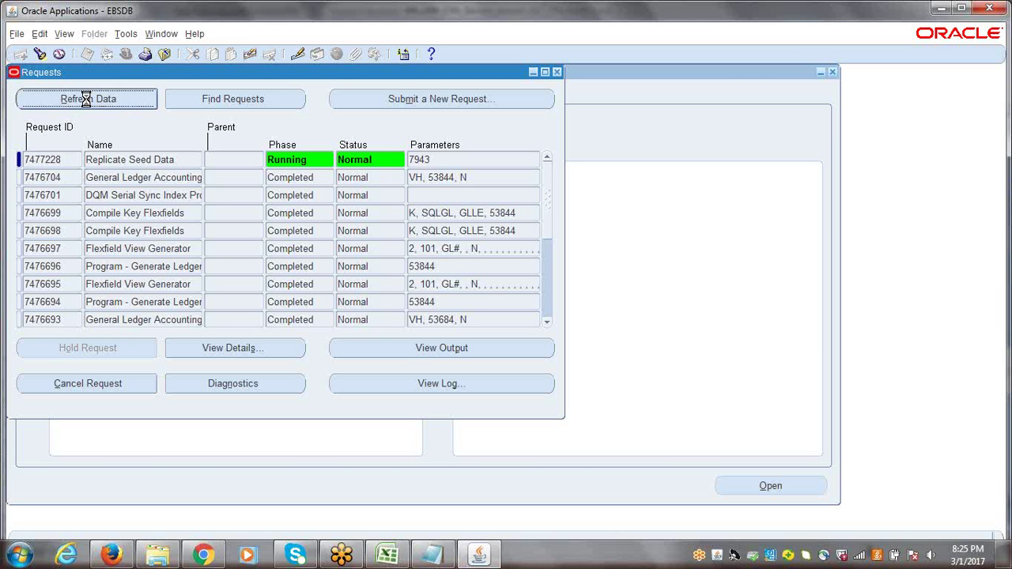
pyautogui.click(87, 101)
pyautogui.click(86, 99)
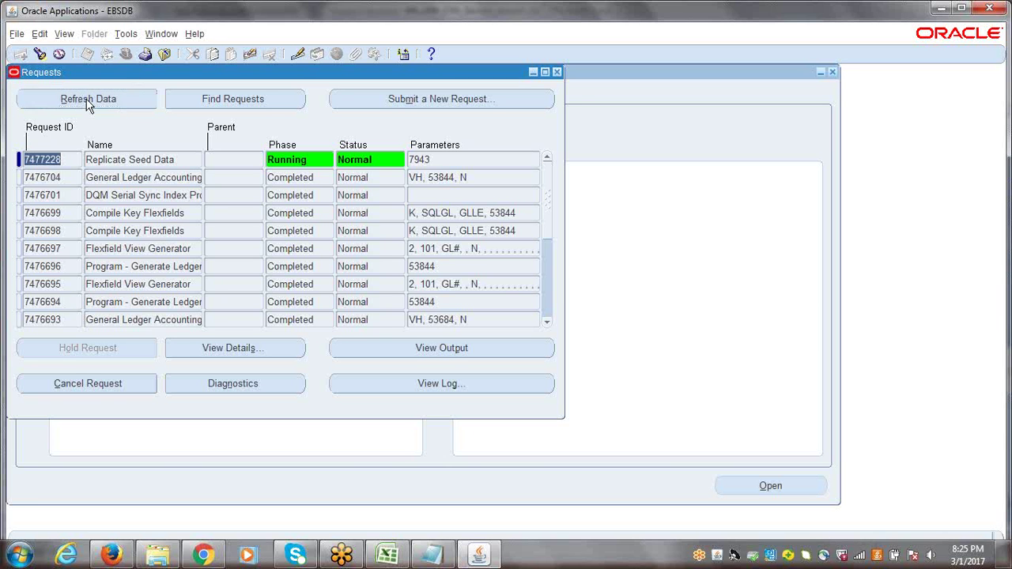
pyautogui.click(86, 98)
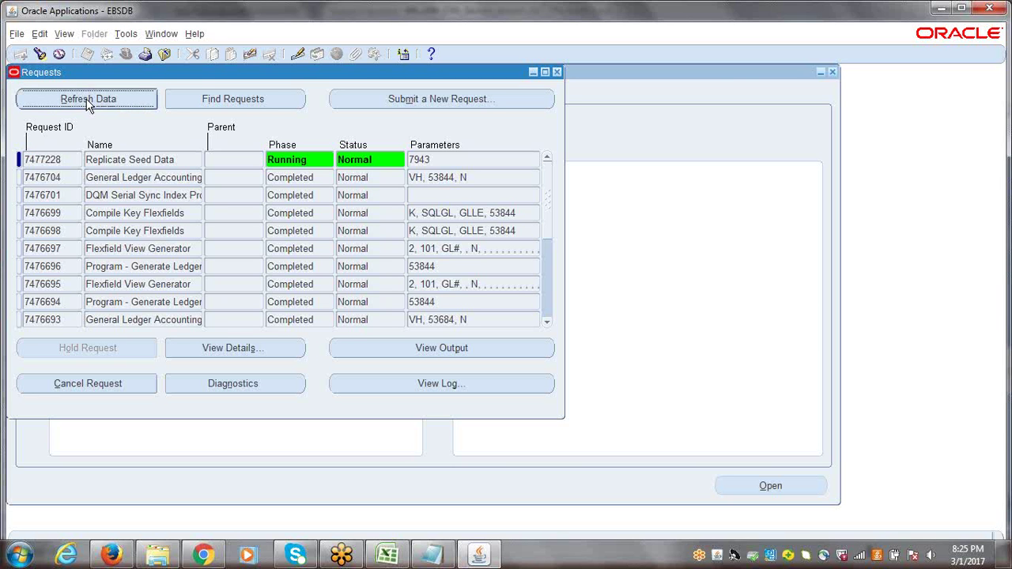
pyautogui.click(87, 100)
pyautogui.click(87, 101)
pyautogui.click(87, 100)
pyautogui.click(87, 101)
pyautogui.click(87, 100)
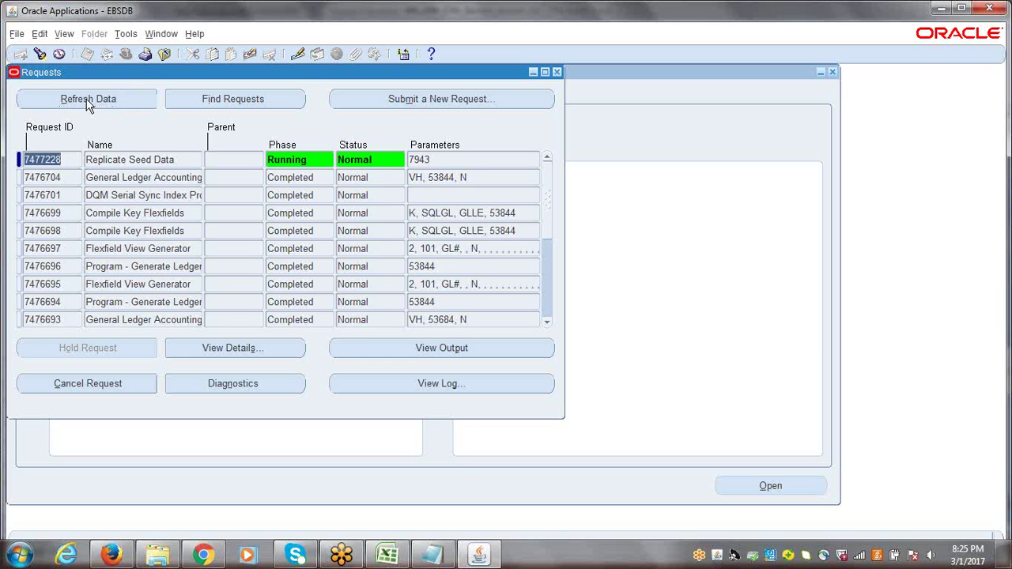
# Re-check Replicate Seed Data a few more times while it still runs, then close the Requests window
pyautogui.click(781, 25)
pyautogui.click(81, 95)
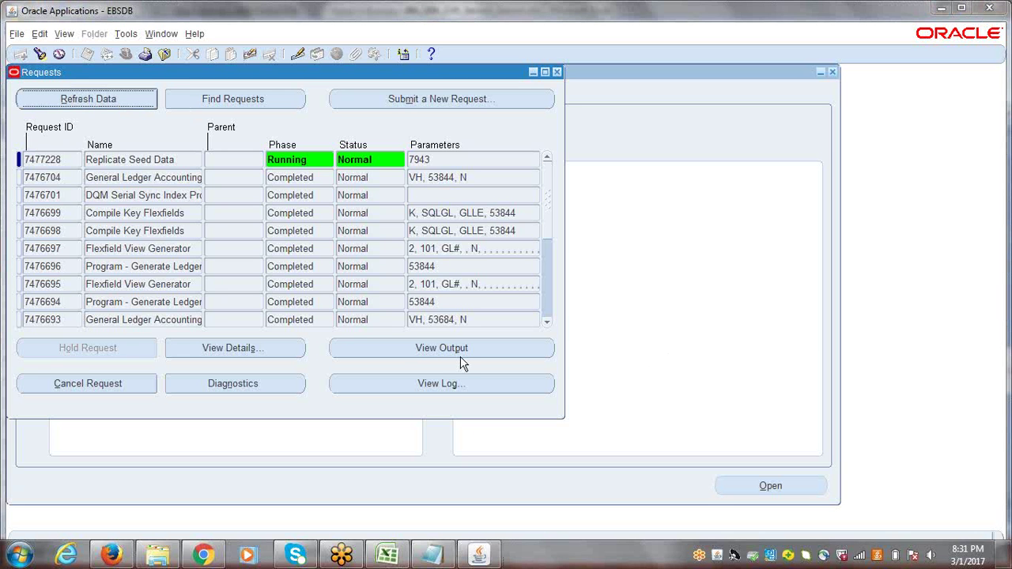
pyautogui.click(78, 100)
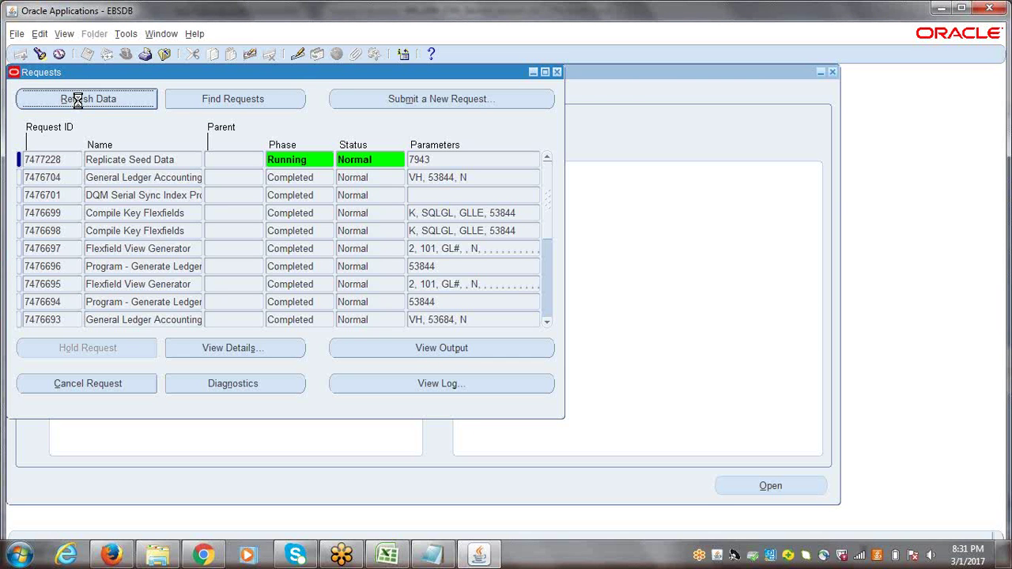
pyautogui.click(79, 106)
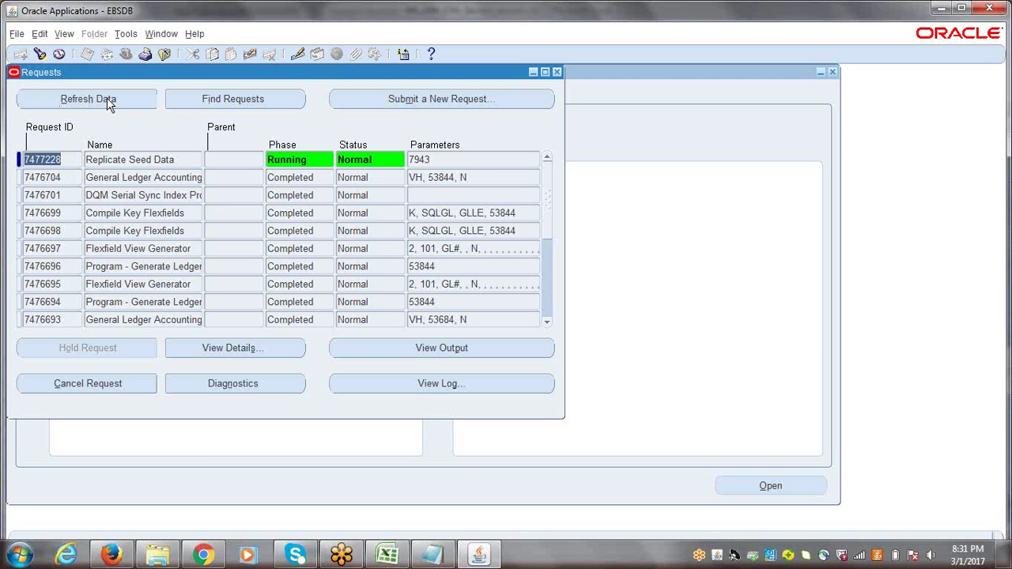
pyautogui.click(89, 99)
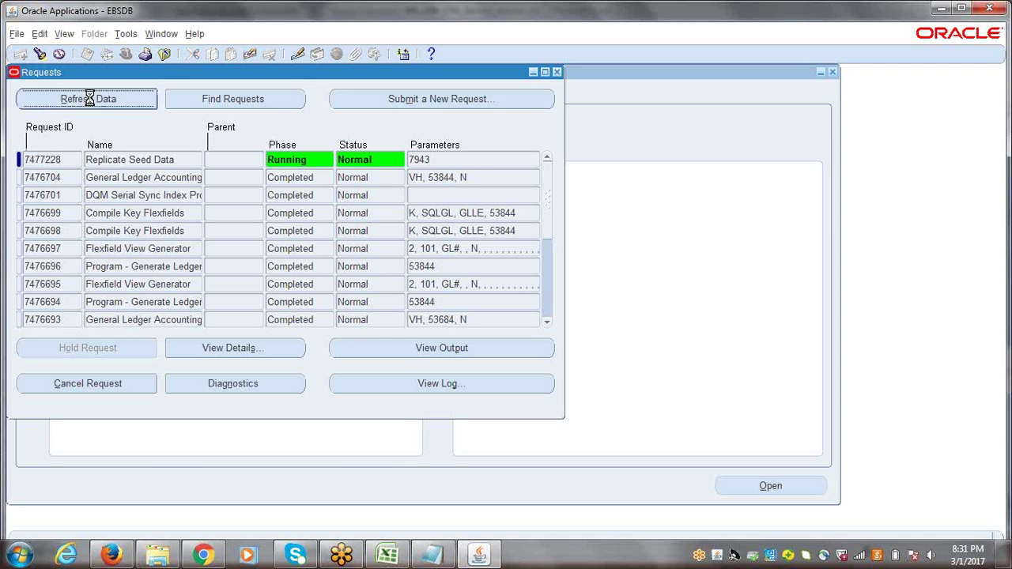
pyautogui.click(90, 99)
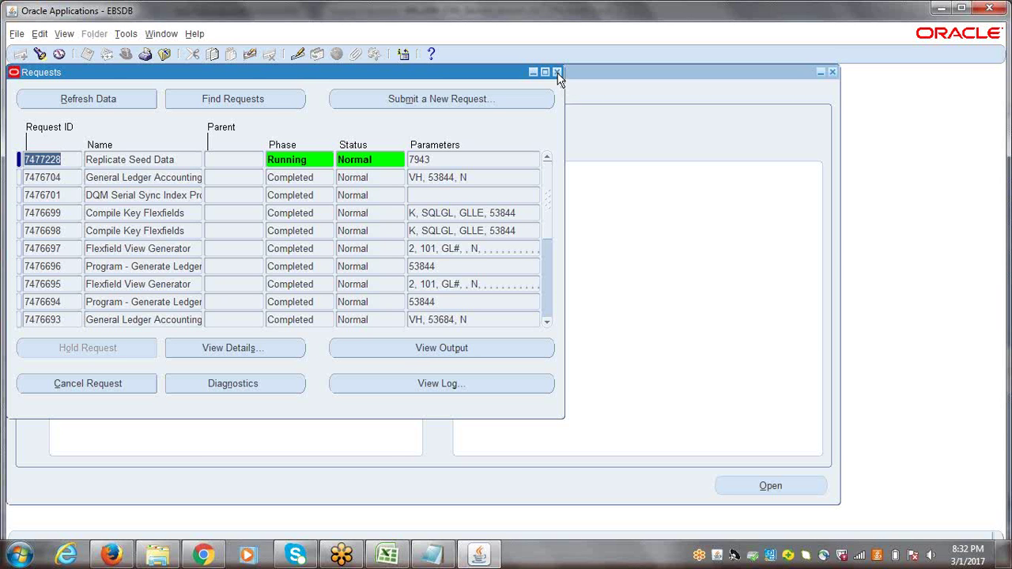
pyautogui.click(558, 73)
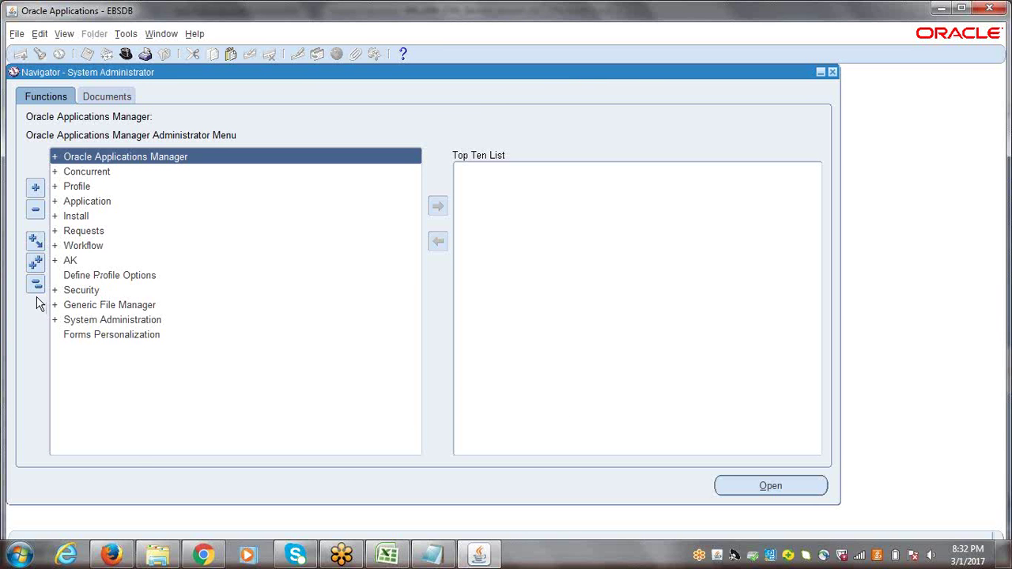
# In the Excel task list, add 'Run "Replicate Seed Data" Program' in the empty row below the tasks
pyautogui.click(387, 554)
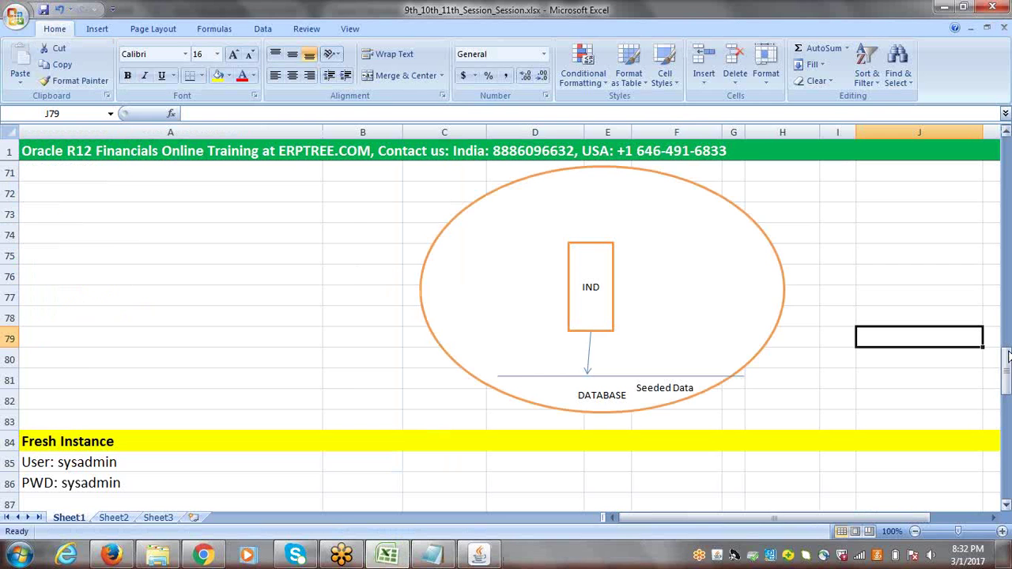
pyautogui.moveTo(1006, 360); pyautogui.dragTo(1006, 453)
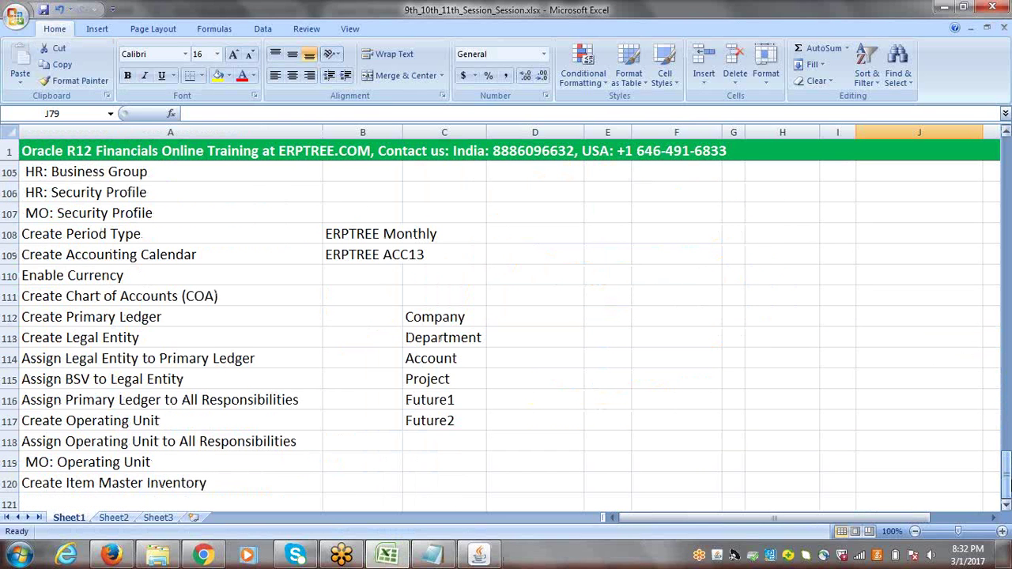
pyautogui.click(1007, 506)
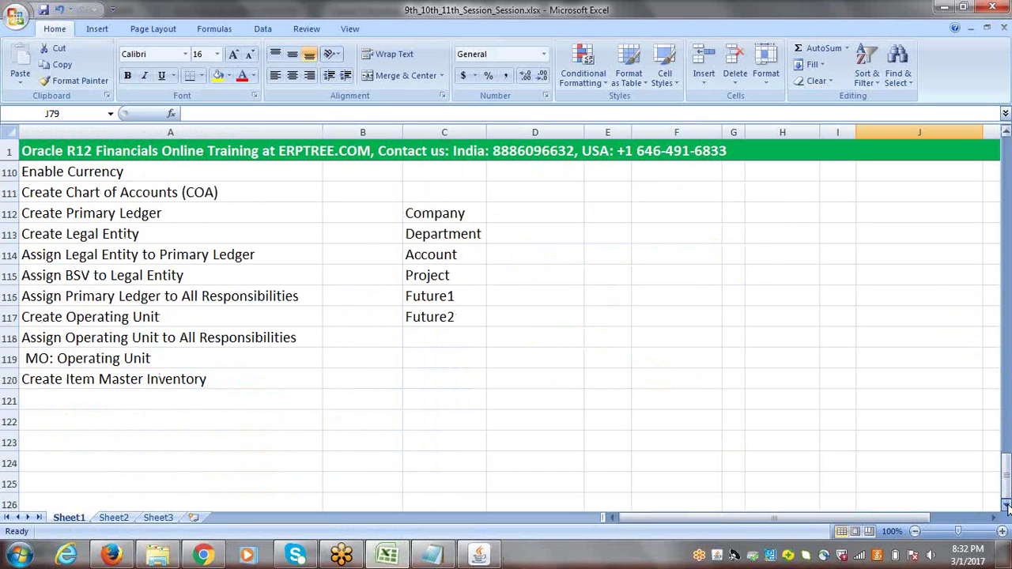
pyautogui.click(97, 394)
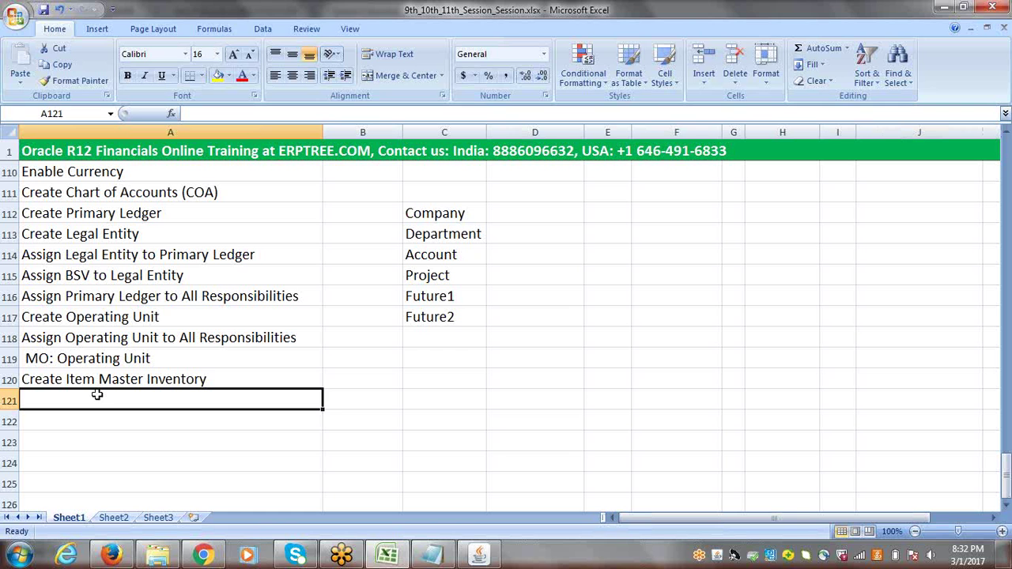
pyautogui.write('R')
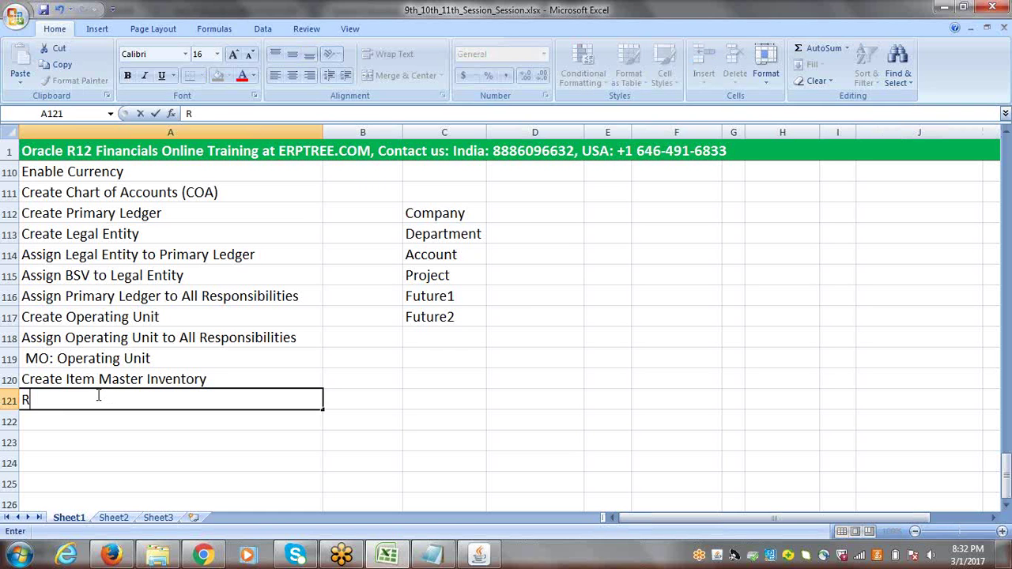
pyautogui.write('un" Replica')
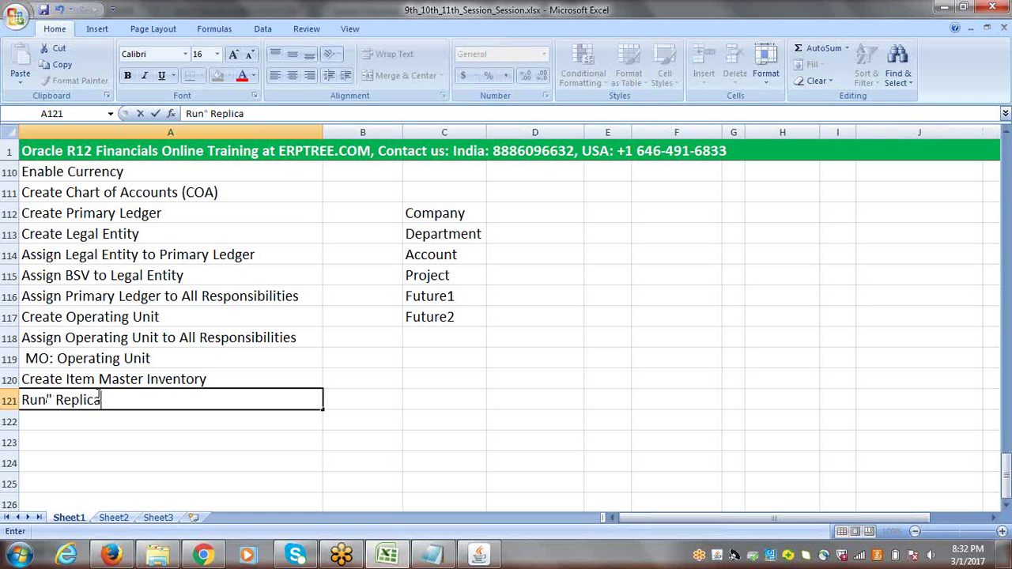
pyautogui.write('te Seed Data')
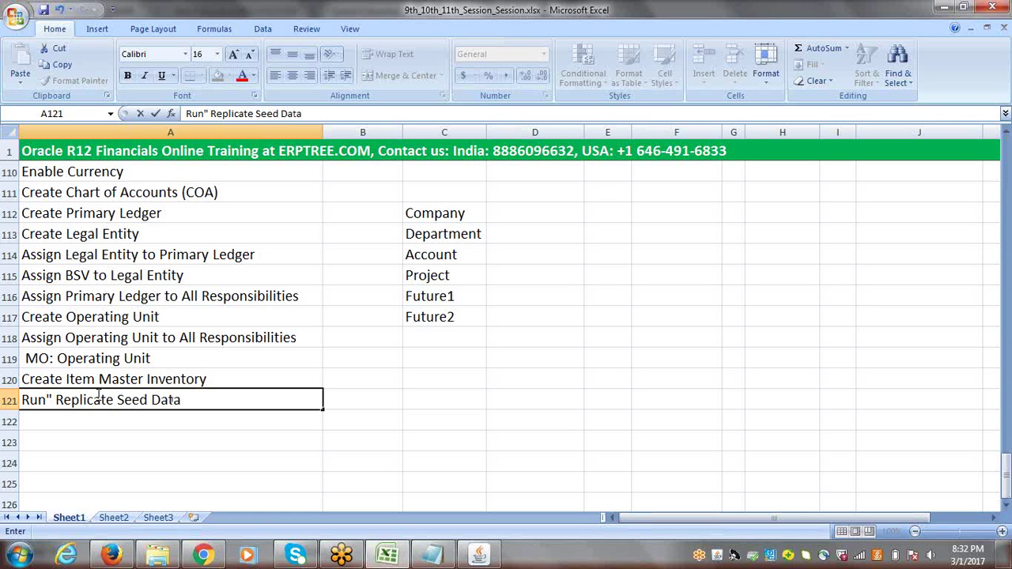
pyautogui.write('" Program')
pyautogui.press('Tab')
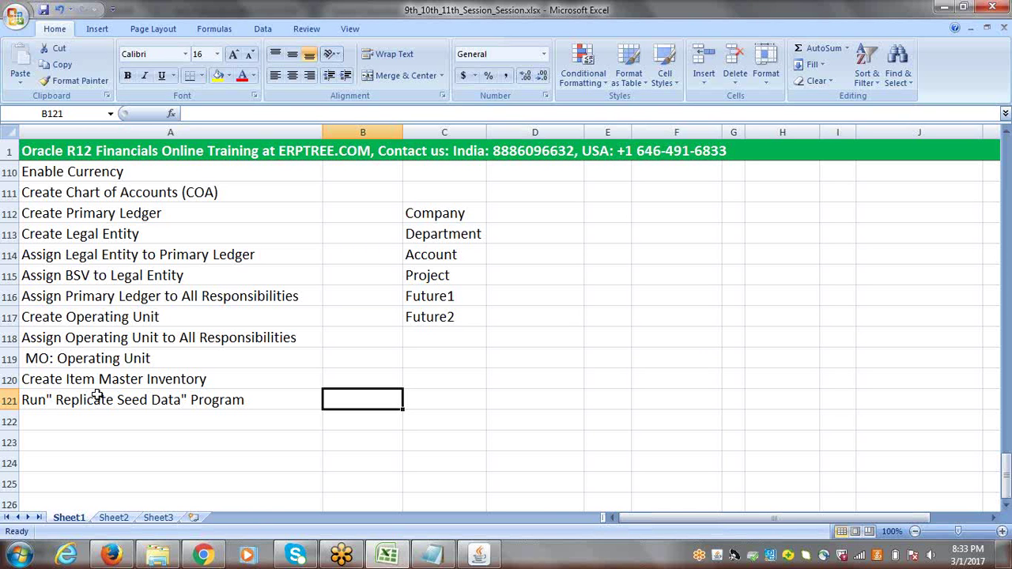
# Add 'Check Multi-Org Configuration' as the next task in the list
pyautogui.click(143, 418)
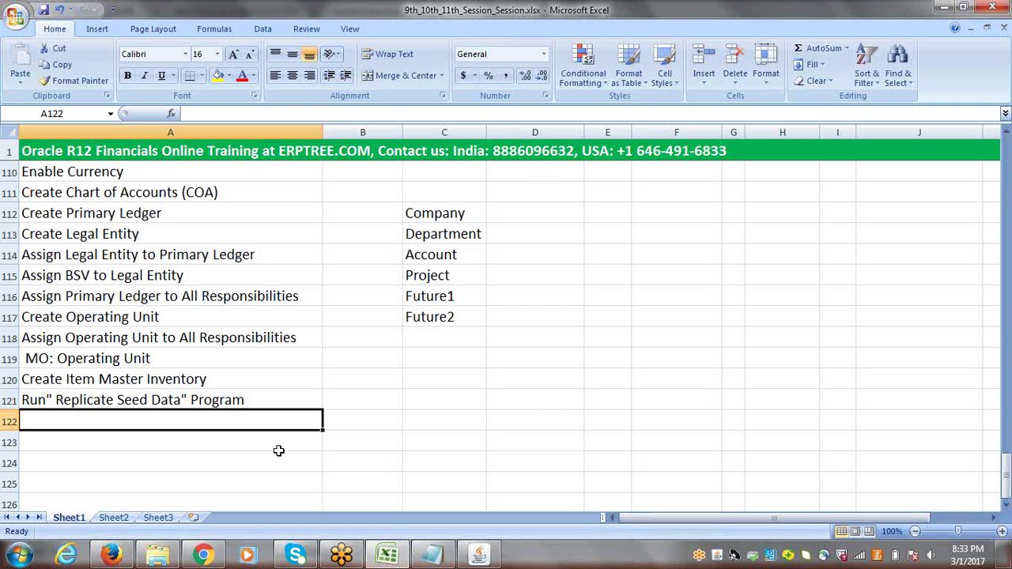
pyautogui.write('Check ')
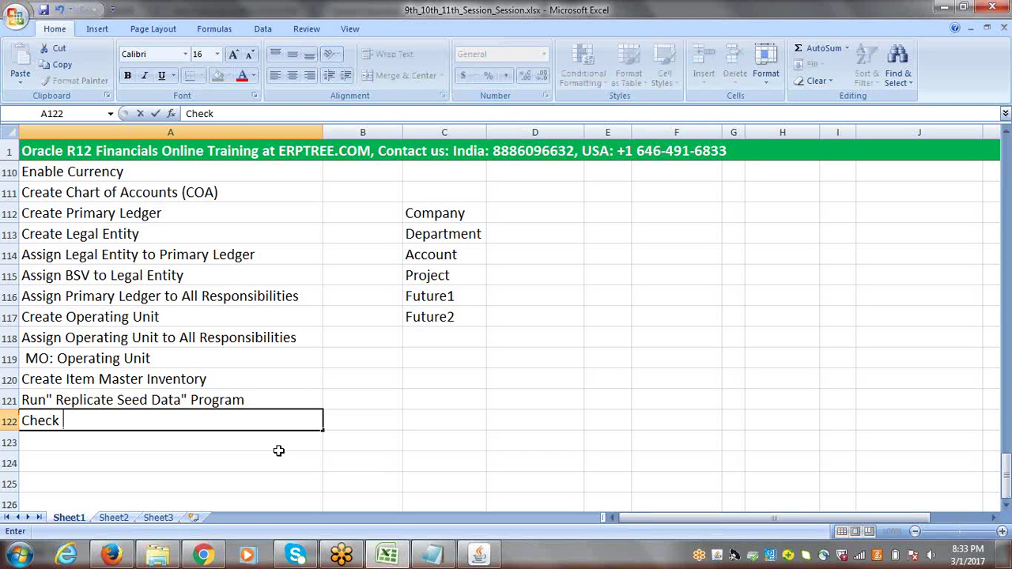
pyautogui.write('Multi-Org ')
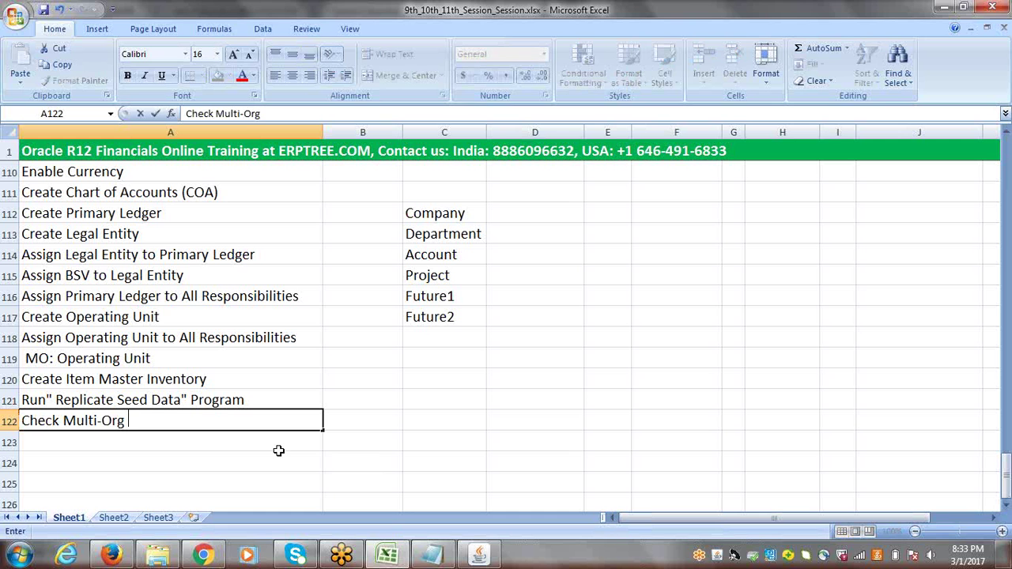
pyautogui.write('Config')
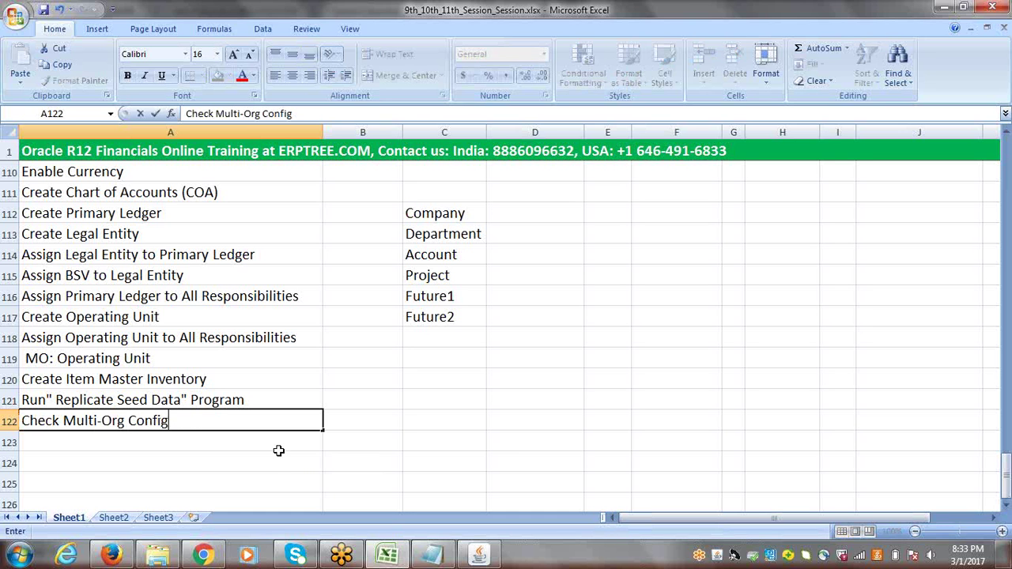
pyautogui.write('uration')
pyautogui.hotkey('ctrl', 'Return')
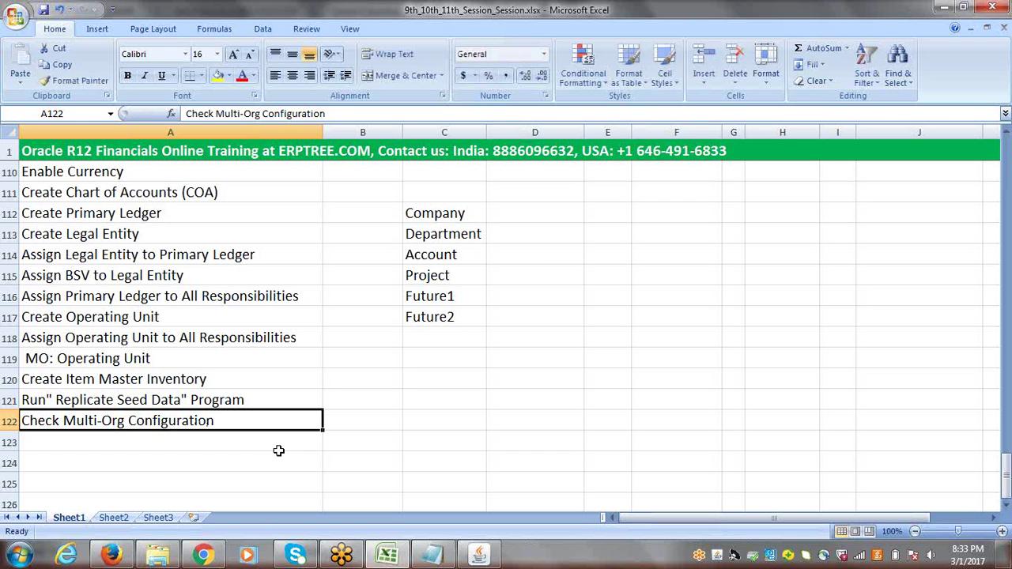
pyautogui.click(350, 424)
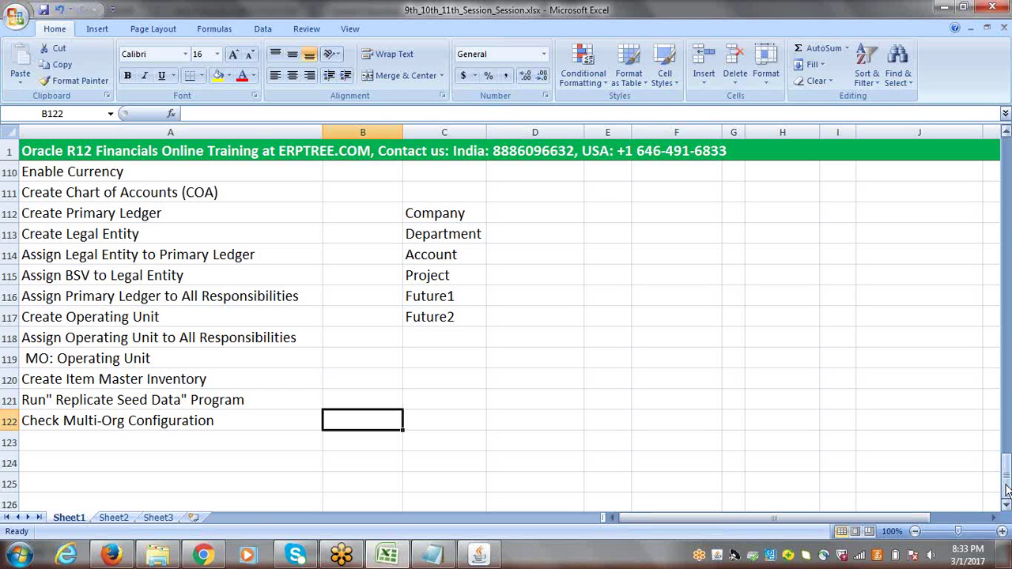
# Scroll so rows 110–122 are visible, then return to Oracle Applications
pyautogui.moveTo(1006, 490); pyautogui.dragTo(1006, 456)
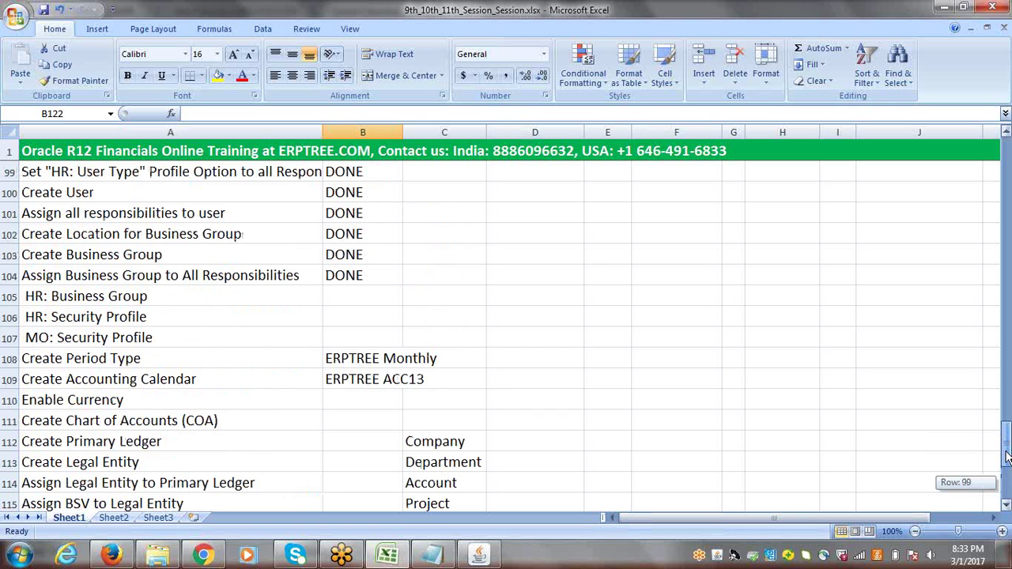
pyautogui.moveTo(1007, 457); pyautogui.dragTo(1007, 486)
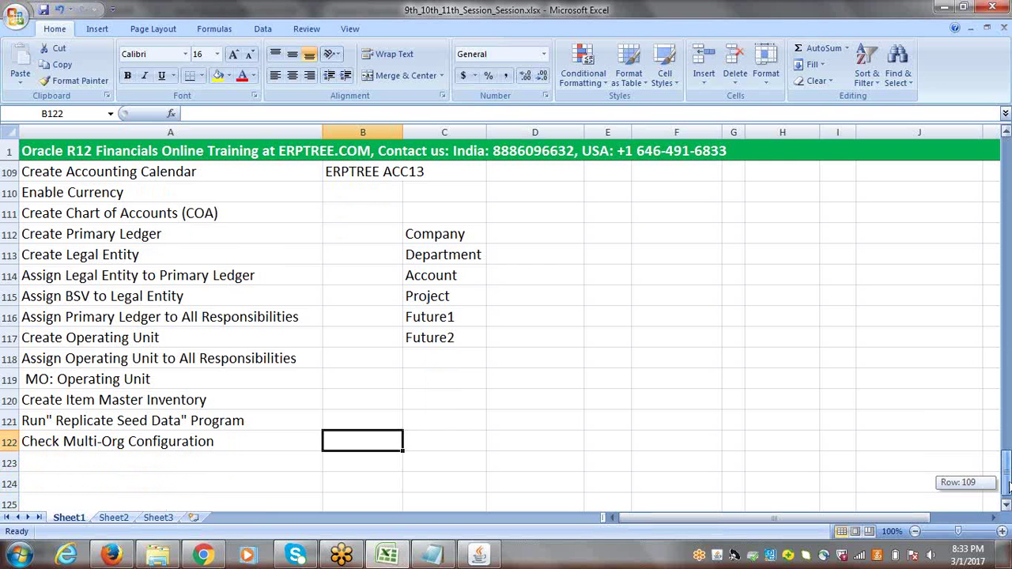
pyautogui.moveTo(1008, 486)
pyautogui.mouseDown()
pyautogui.moveTo(1008, 444)
pyautogui.moveTo(1007, 488)
pyautogui.mouseUp()
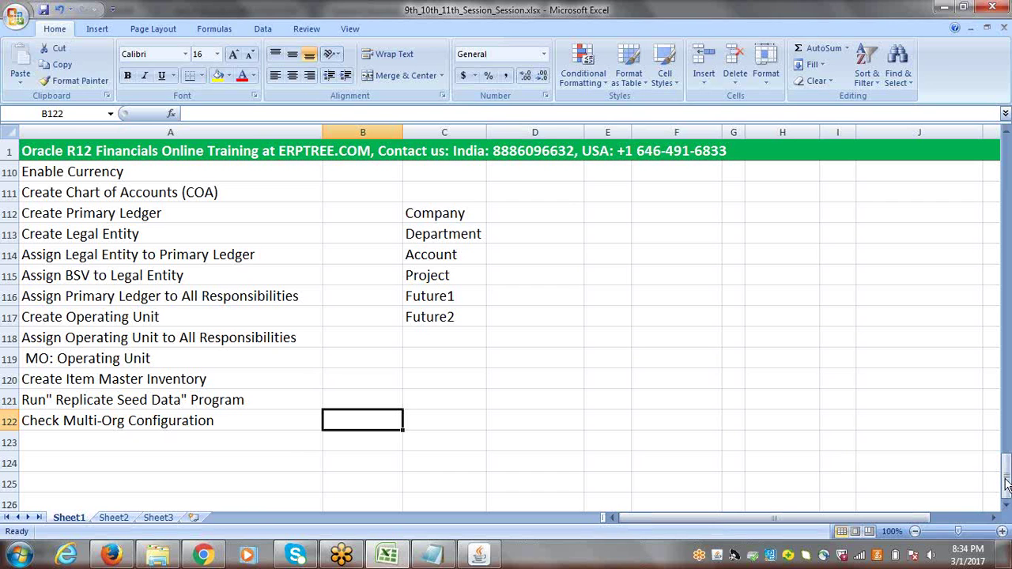
pyautogui.click(478, 555)
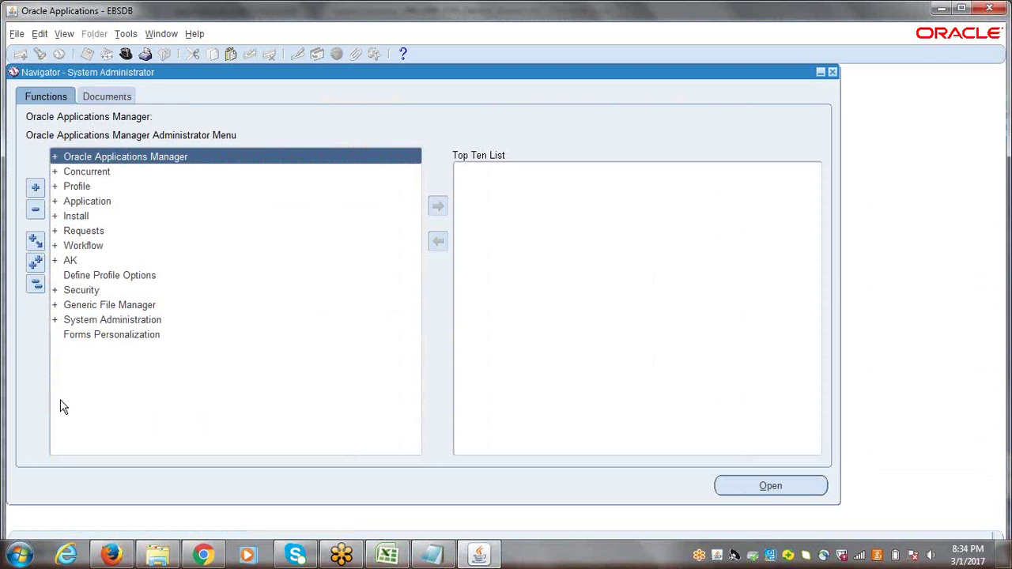
# Switch to ERPTREE Accounts Payable Super User and move into its Payables function list
pyautogui.click(36, 289)
pyautogui.click(36, 288)
pyautogui.click(126, 54)
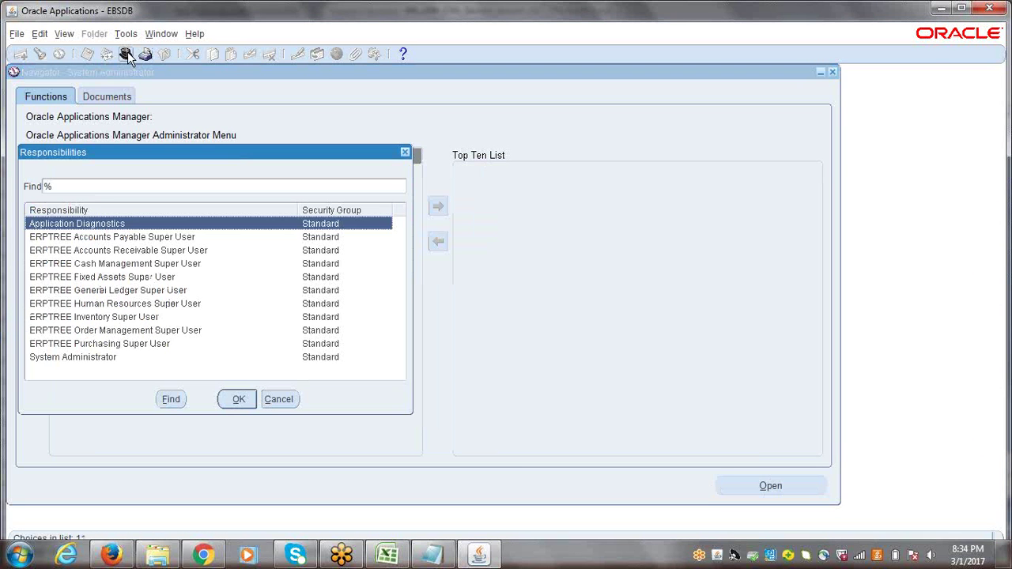
pyautogui.click(96, 237)
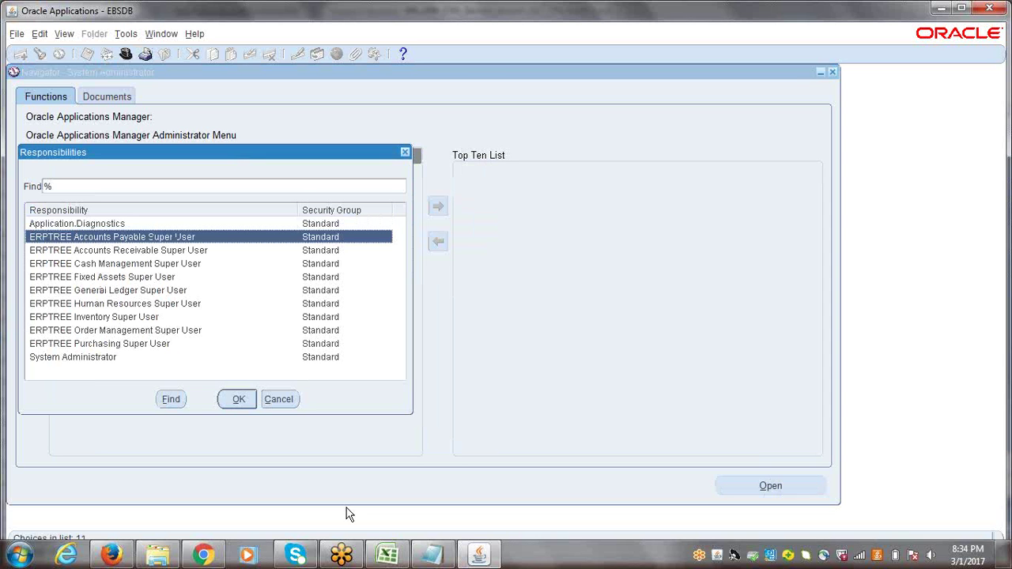
pyautogui.press('Return')
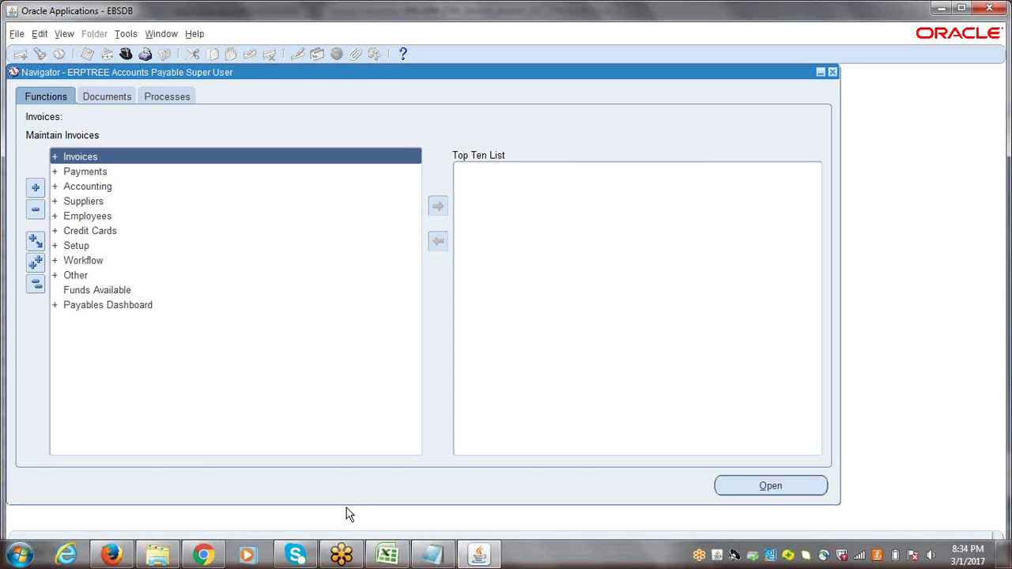
pyautogui.press('Down')
pyautogui.press('Down')
pyautogui.press('Down')
pyautogui.press('Down')
pyautogui.press('Down')
pyautogui.press('Down')
pyautogui.press('Down')
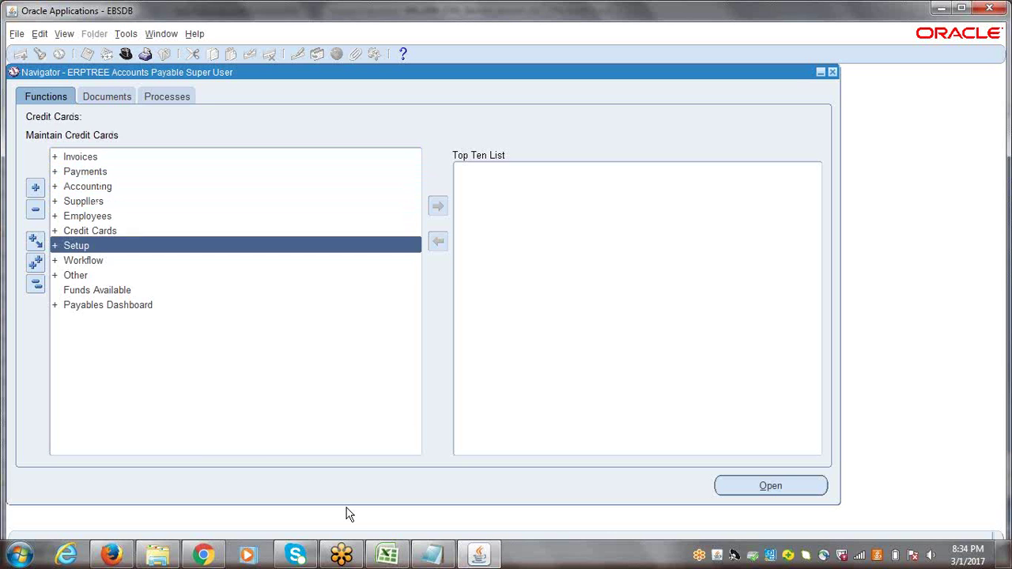
# Expand Setup > Options in the Payables navigator and move down to Financials Options
pyautogui.press('Up')
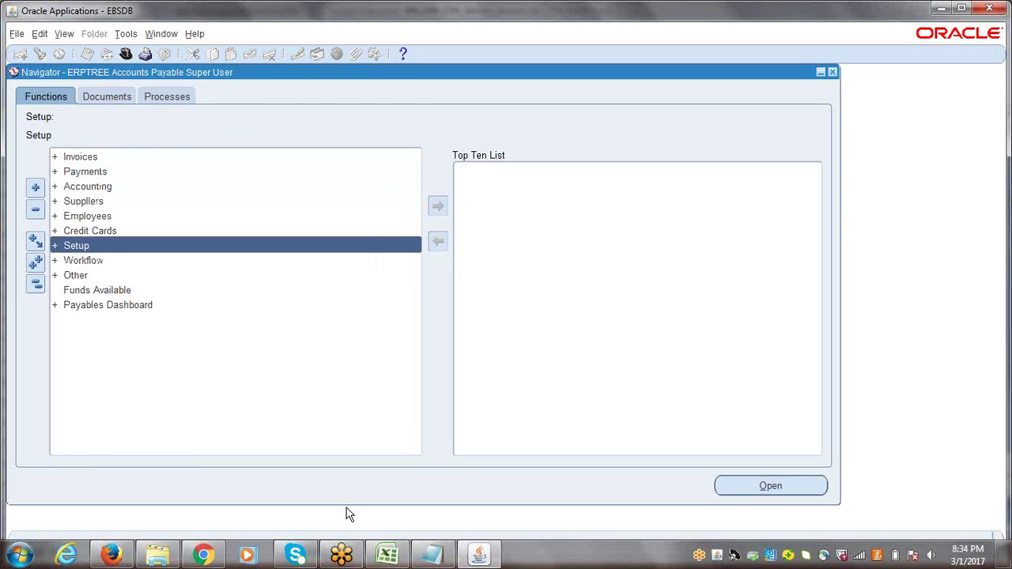
pyautogui.press('Return')
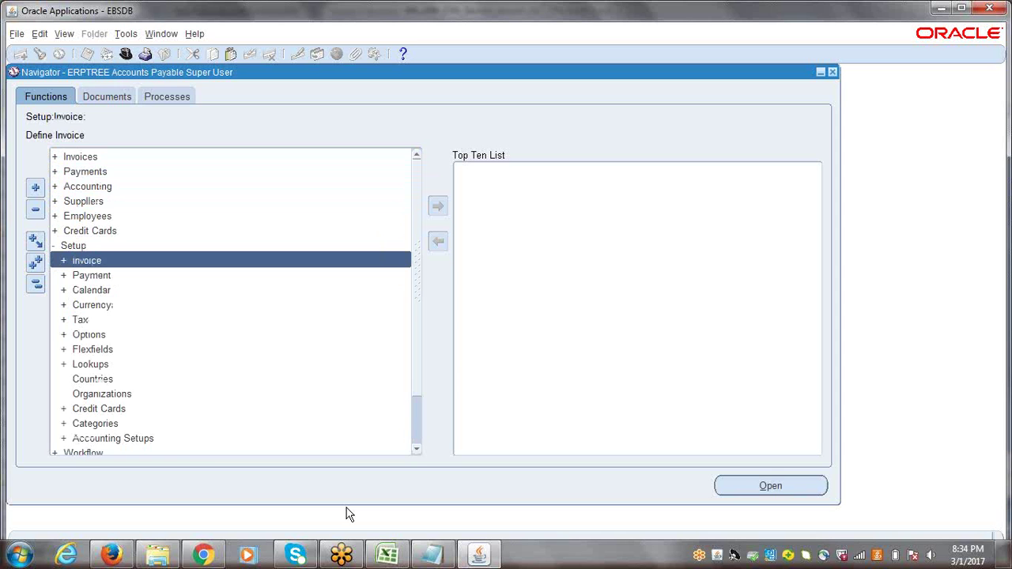
pyautogui.press('Down')
pyautogui.press('Down')
pyautogui.press('Down')
pyautogui.press('Down')
pyautogui.press('Down')
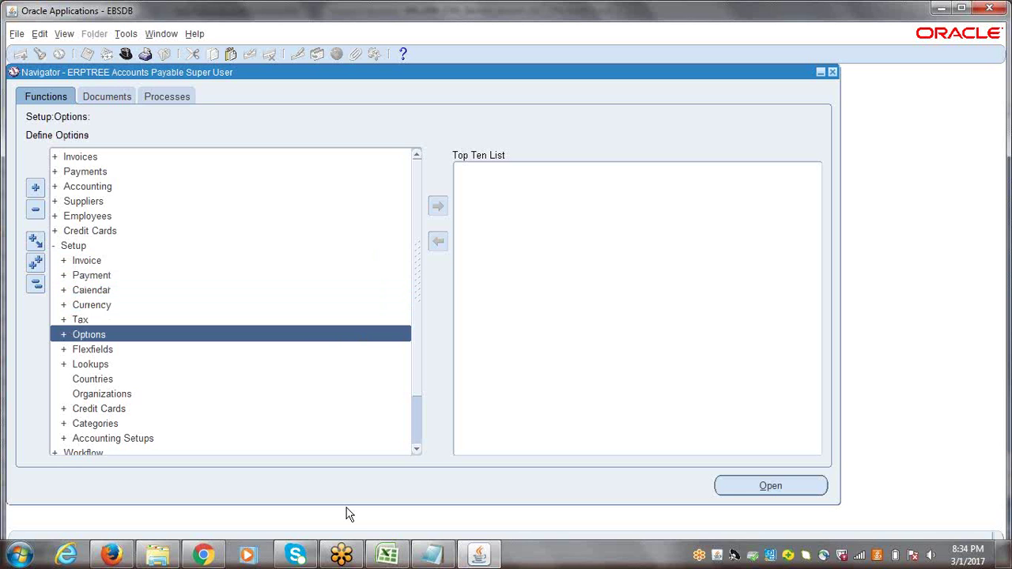
pyautogui.press('Right')
pyautogui.press('Down')
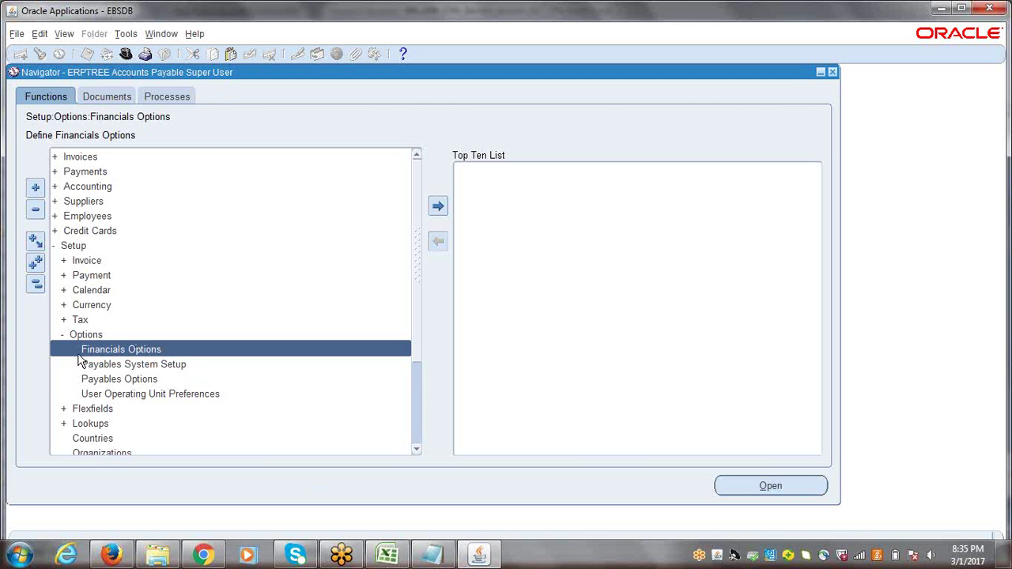
# Open Financials Options for ERPTREE Hyderabad Operating Unit, reposition the form and focus the Operating Unit field
pyautogui.doubleClick(173, 350)
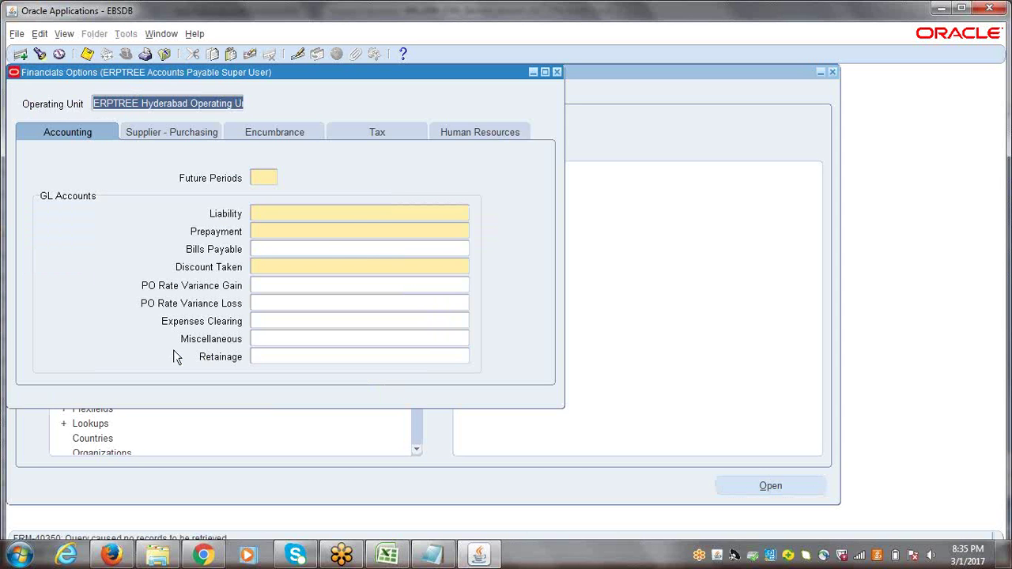
pyautogui.moveTo(145, 81); pyautogui.dragTo(177, 105)
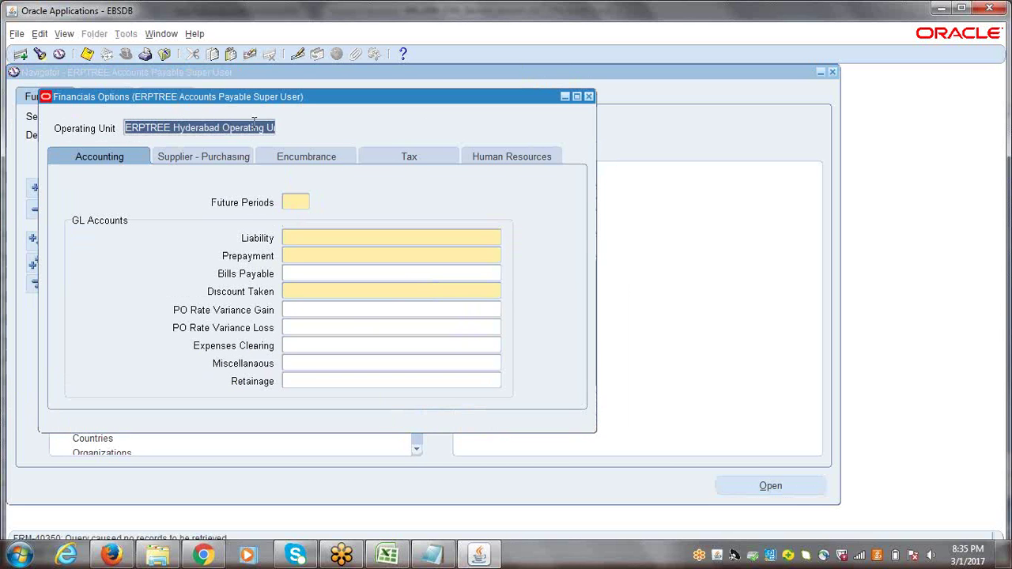
pyautogui.click(216, 131)
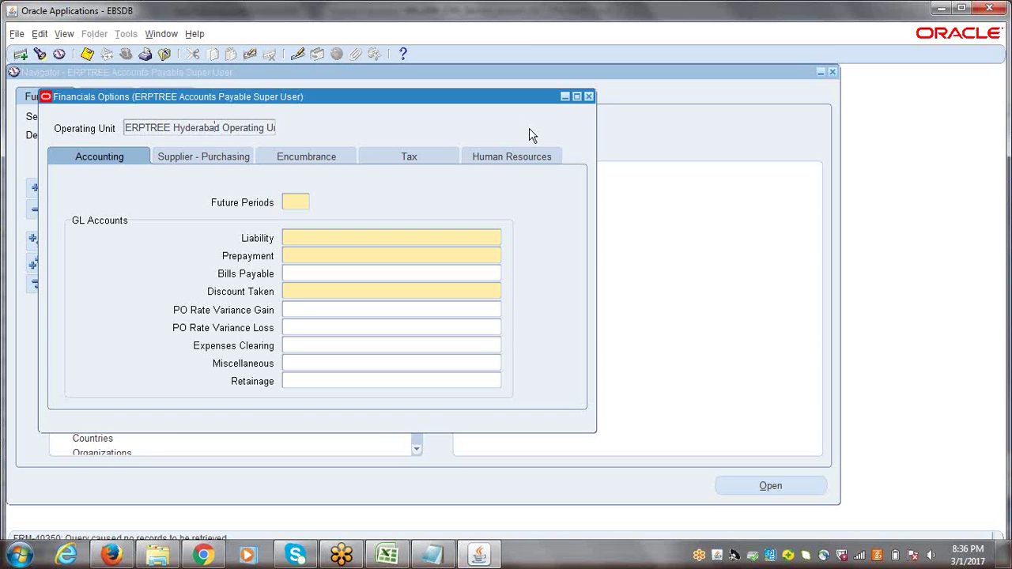
# Close Financials Options unsaved past the FRM-40202 error, collapse the tree and list responsibilities
pyautogui.click(589, 98)
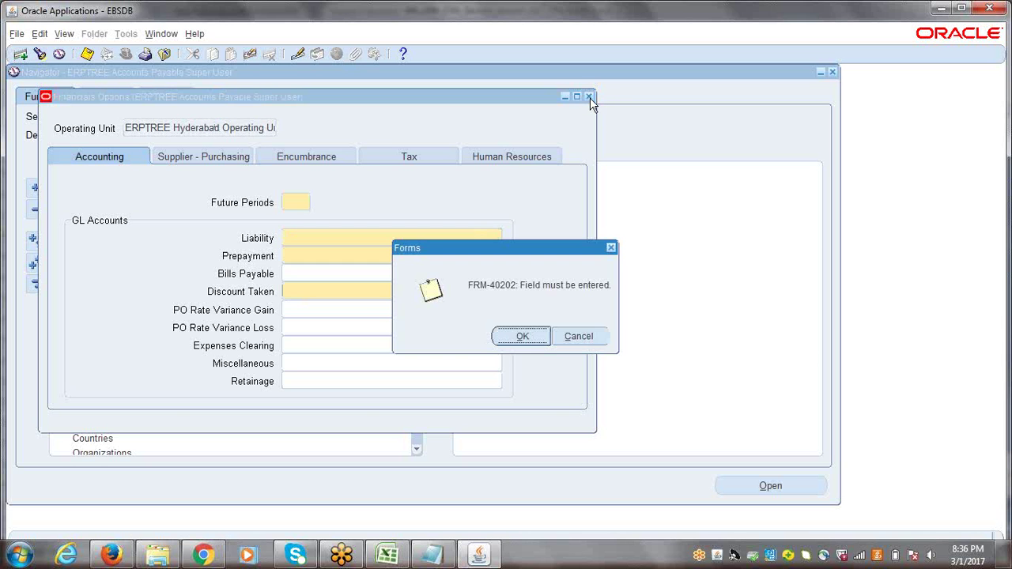
pyautogui.click(523, 338)
pyautogui.click(518, 340)
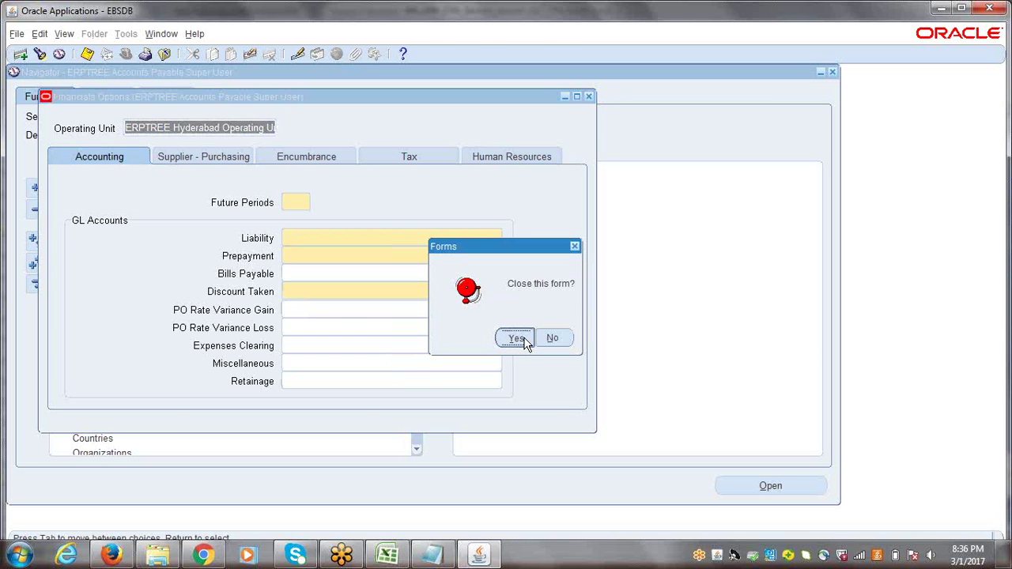
pyautogui.click(33, 285)
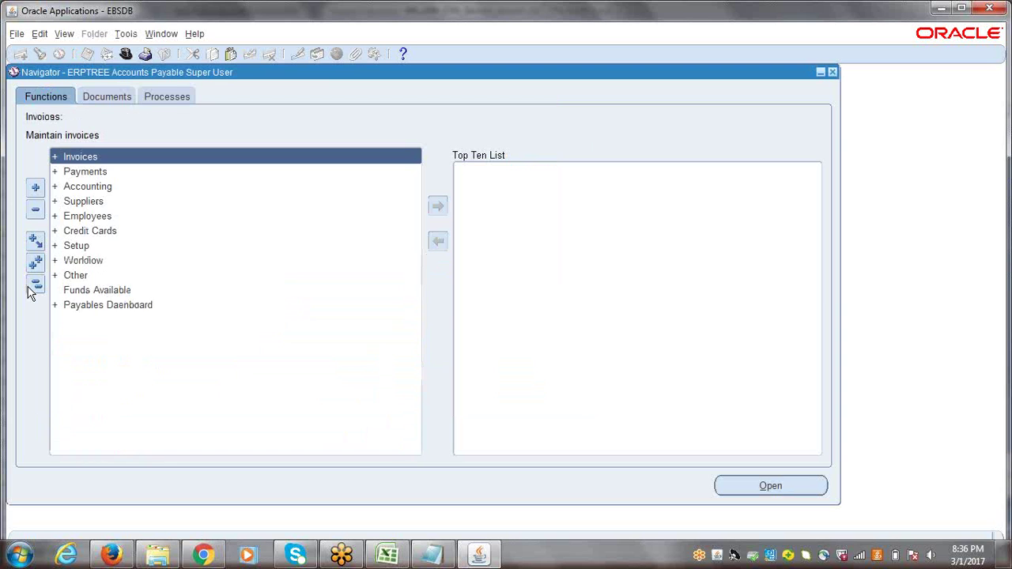
pyautogui.click(126, 55)
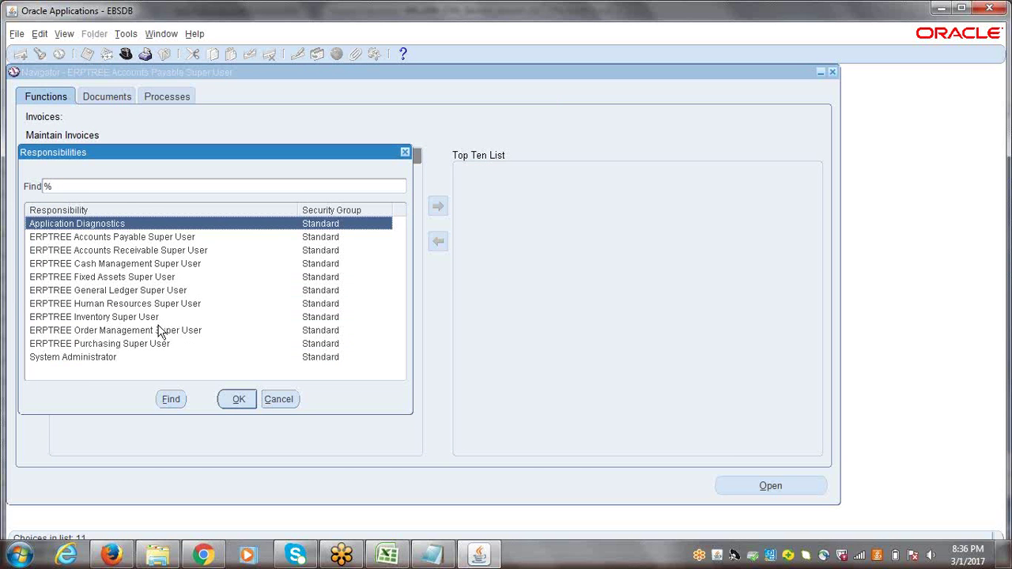
# Switch to ERPTREE Human Resources Super User and open Work Structures > Organization > Description
pyautogui.click(141, 308)
pyautogui.doubleClick(141, 307)
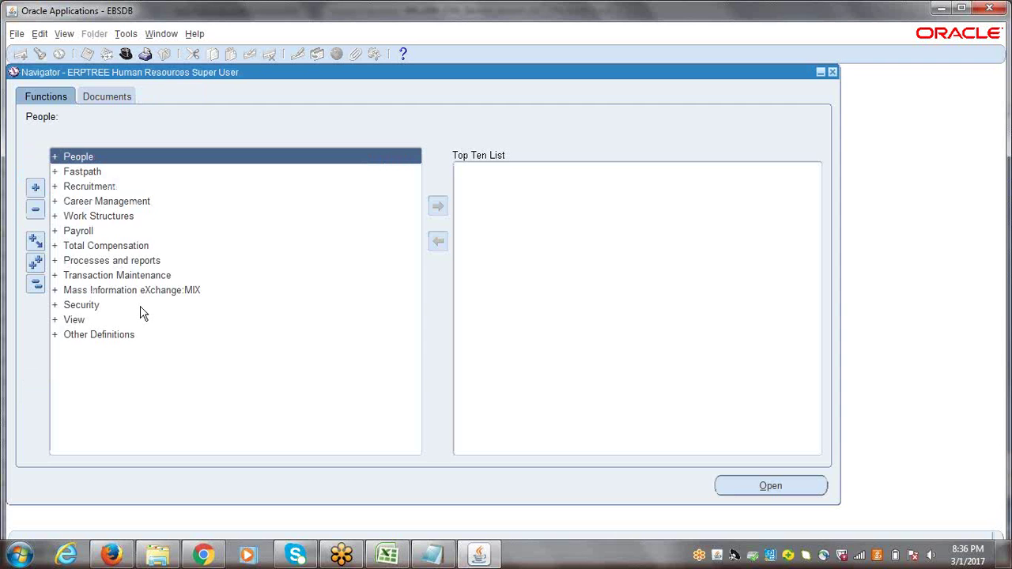
pyautogui.doubleClick(97, 216)
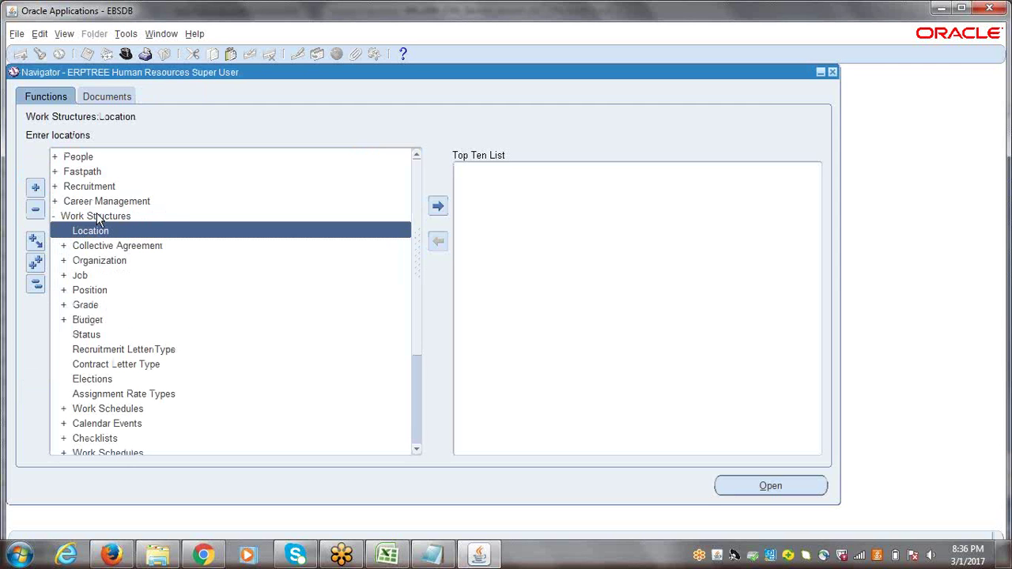
pyautogui.doubleClick(101, 263)
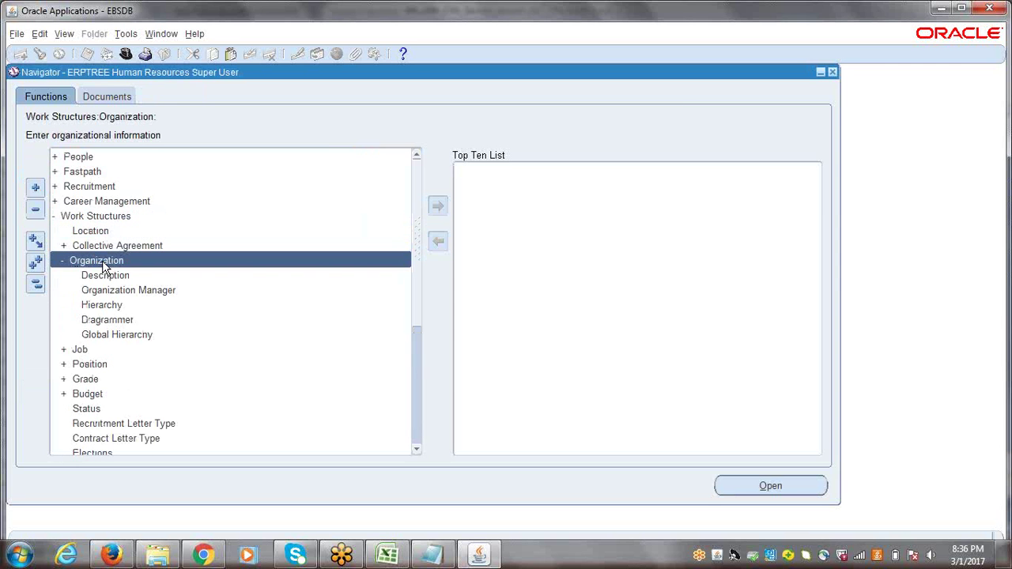
pyautogui.doubleClick(111, 276)
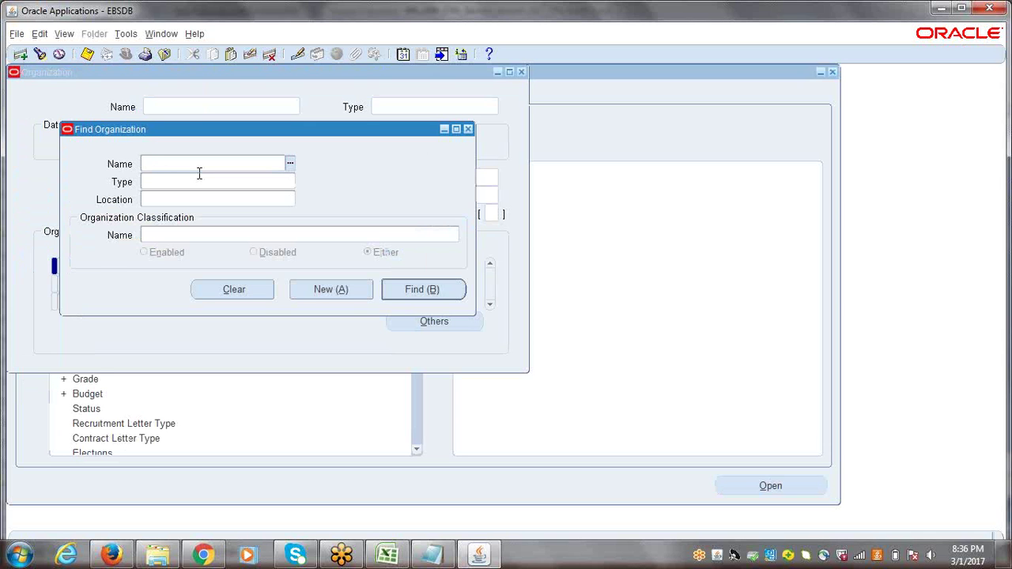
# Find the Setup Business Group organization, select its name, then close the Organization form
pyautogui.write('setup')
pyautogui.press('Tab')
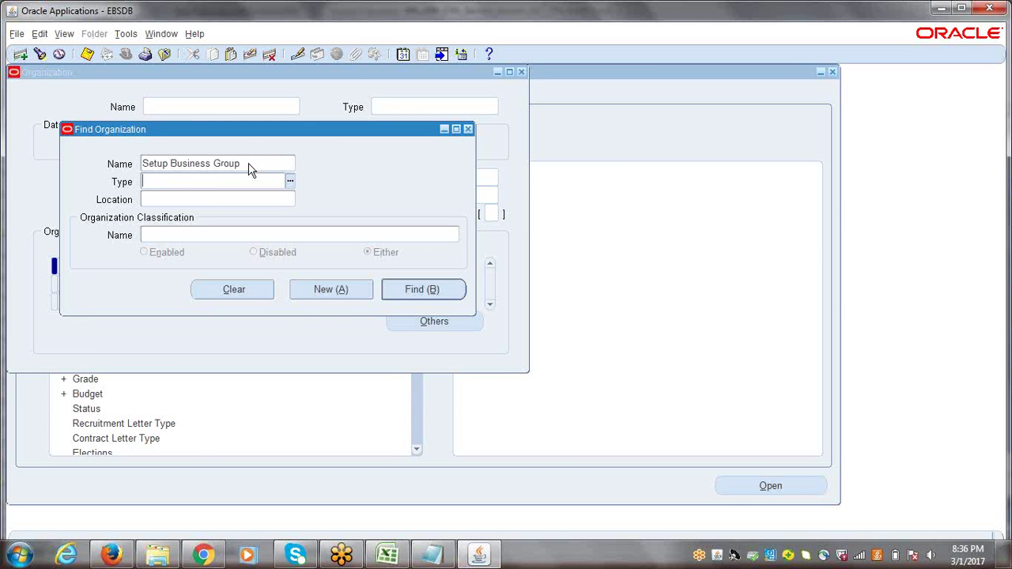
pyautogui.click(425, 291)
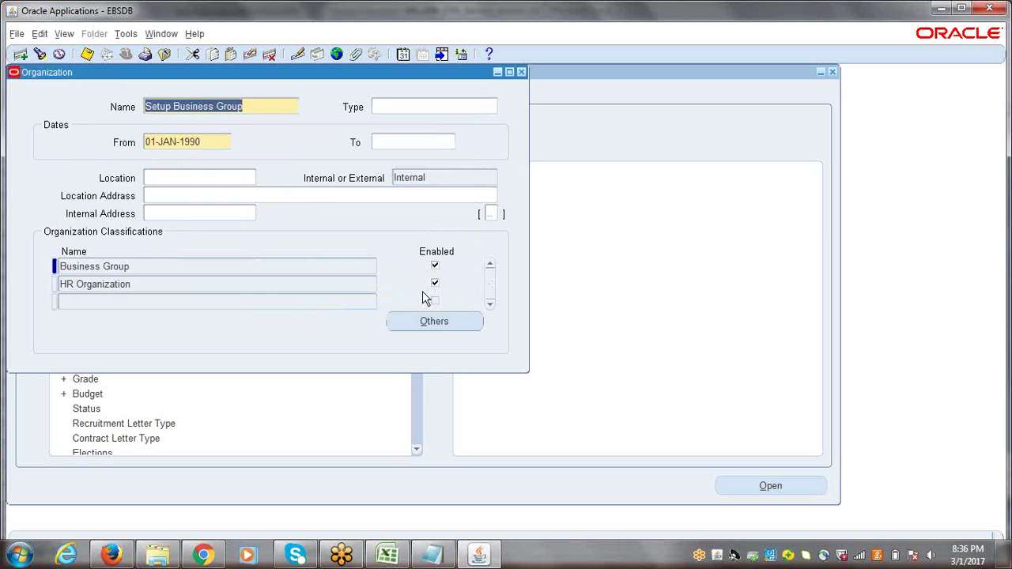
pyautogui.click(264, 103)
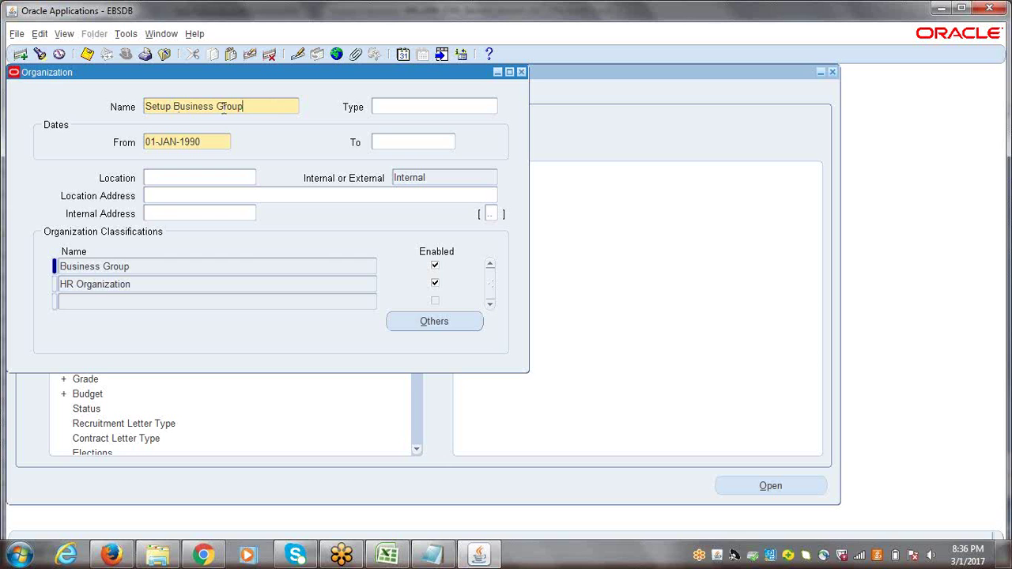
pyautogui.moveTo(275, 104); pyautogui.dragTo(123, 117)
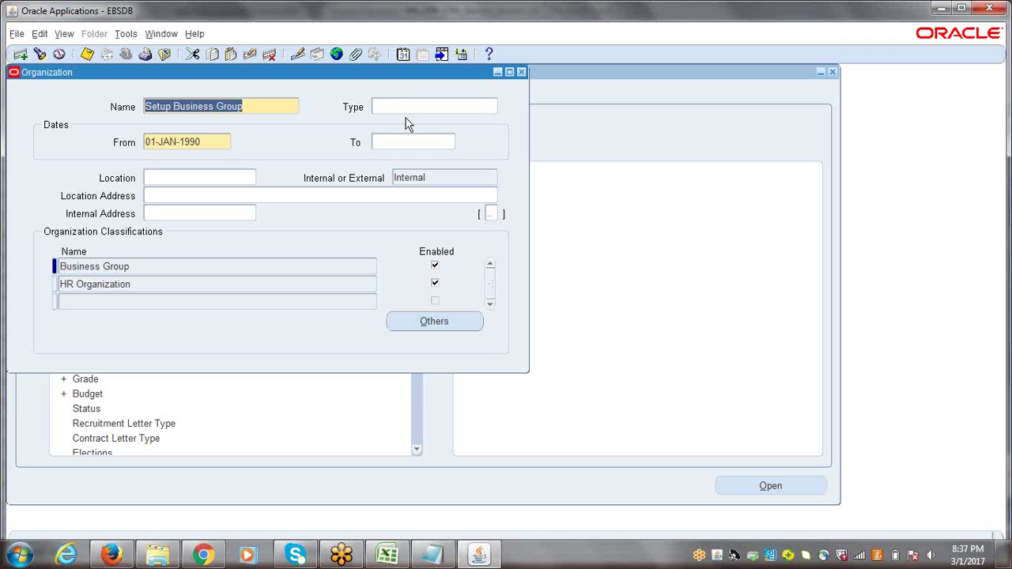
pyautogui.click(521, 72)
# Switch back to ERPTREE Accounts Payable Super User and open Setup > Options > Financials Options
pyautogui.click(35, 287)
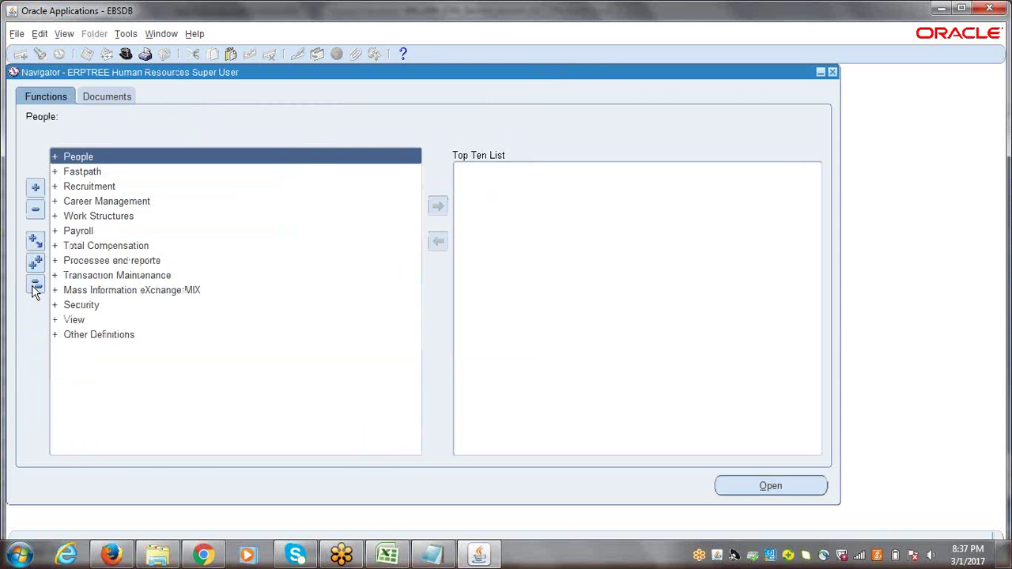
pyautogui.click(126, 53)
pyautogui.doubleClick(103, 237)
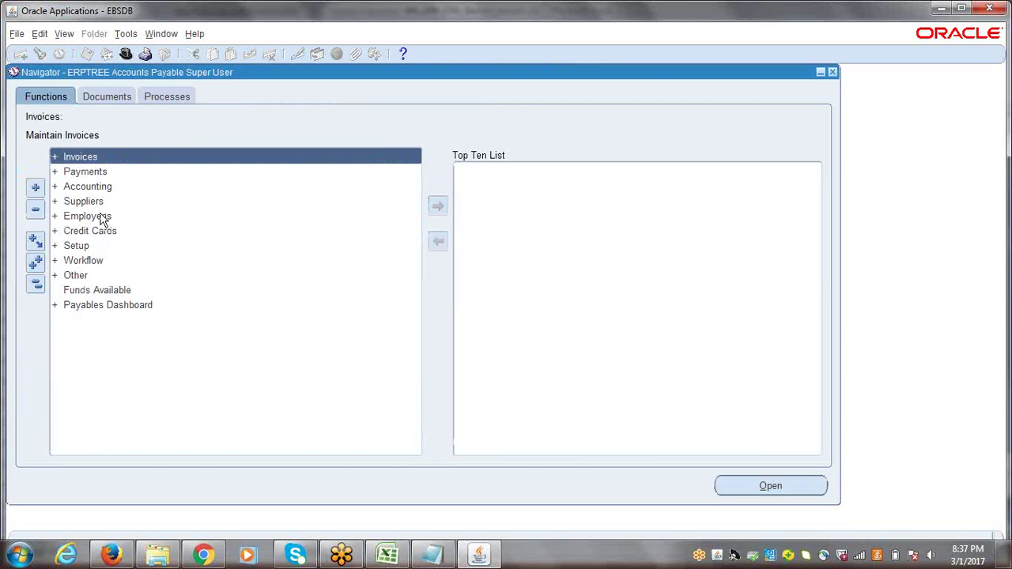
pyautogui.doubleClick(89, 248)
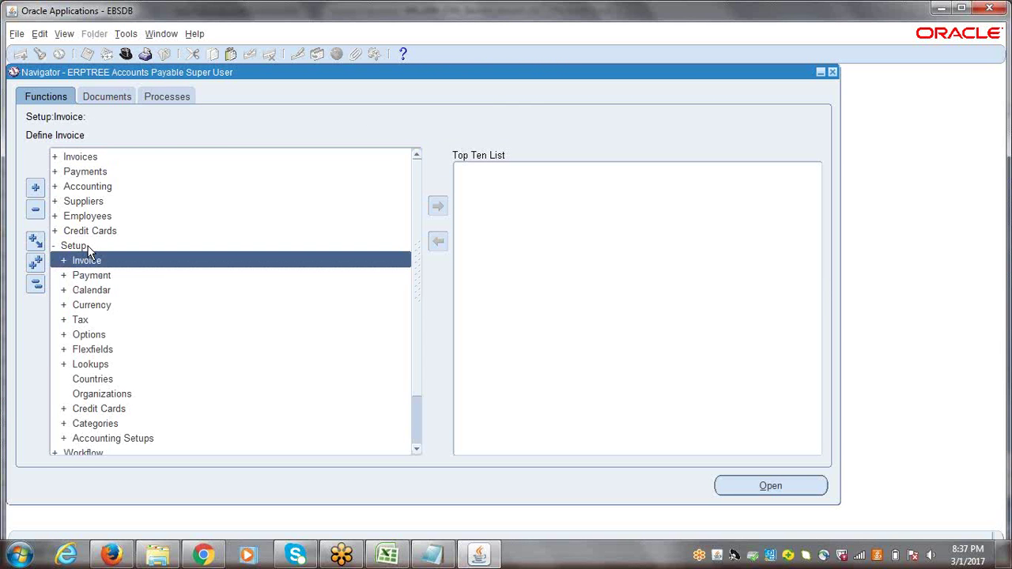
pyautogui.doubleClick(97, 335)
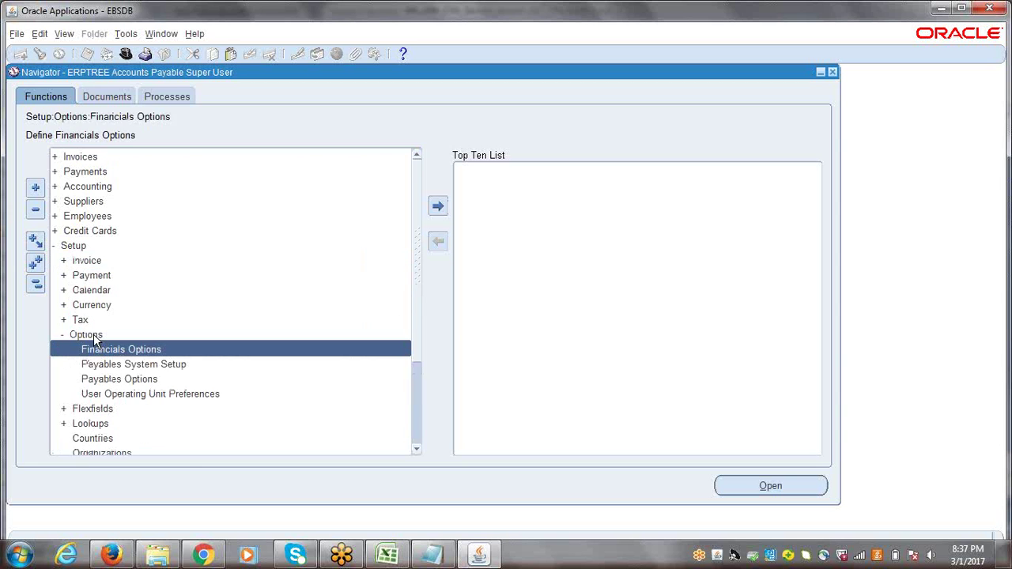
pyautogui.doubleClick(132, 348)
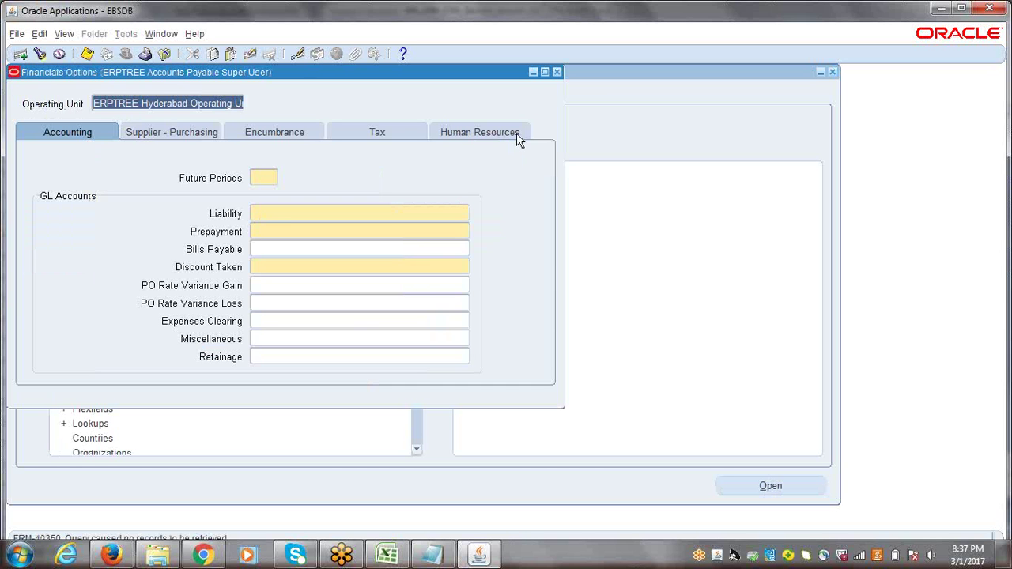
# Check the Human Resources tab's ERPTREE India Business Group, then close the form past the error
pyautogui.click(466, 135)
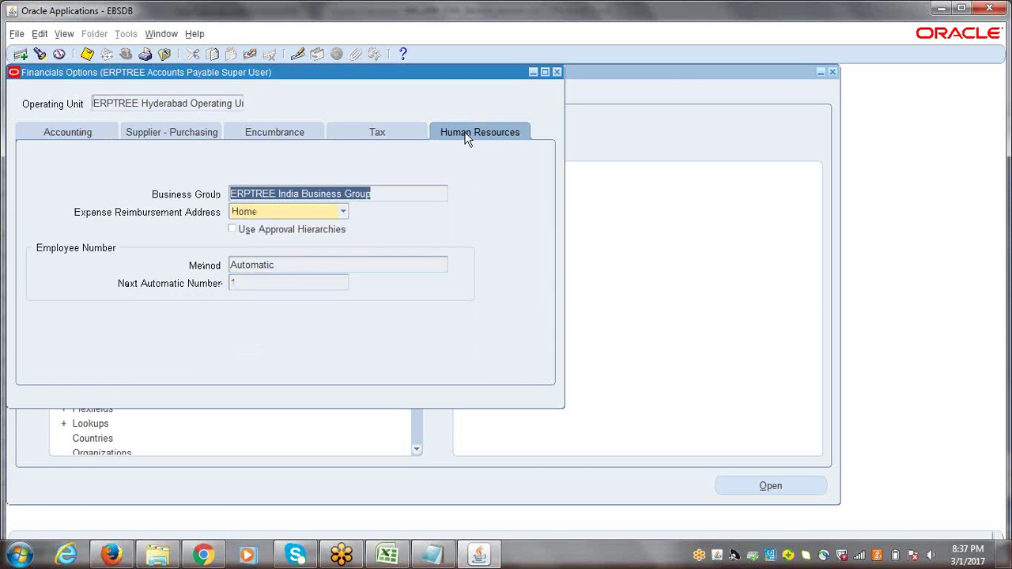
pyautogui.click(400, 194)
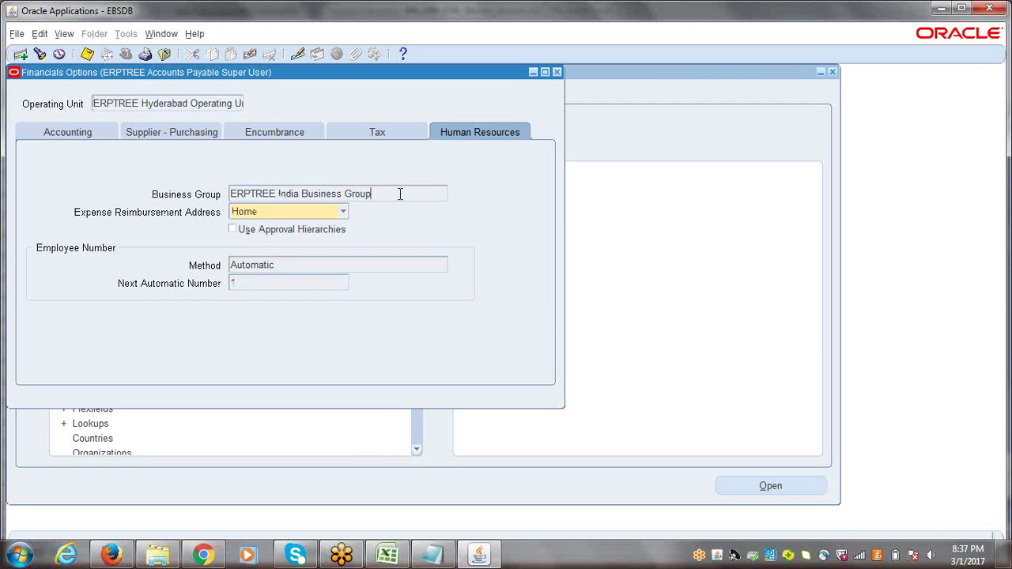
pyautogui.moveTo(400, 194); pyautogui.dragTo(196, 202)
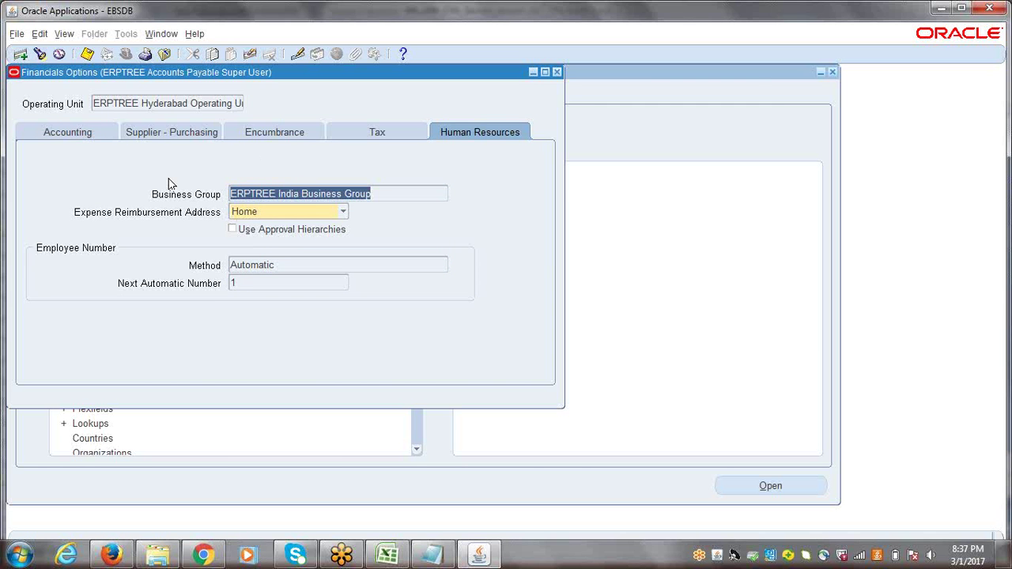
pyautogui.click(403, 201)
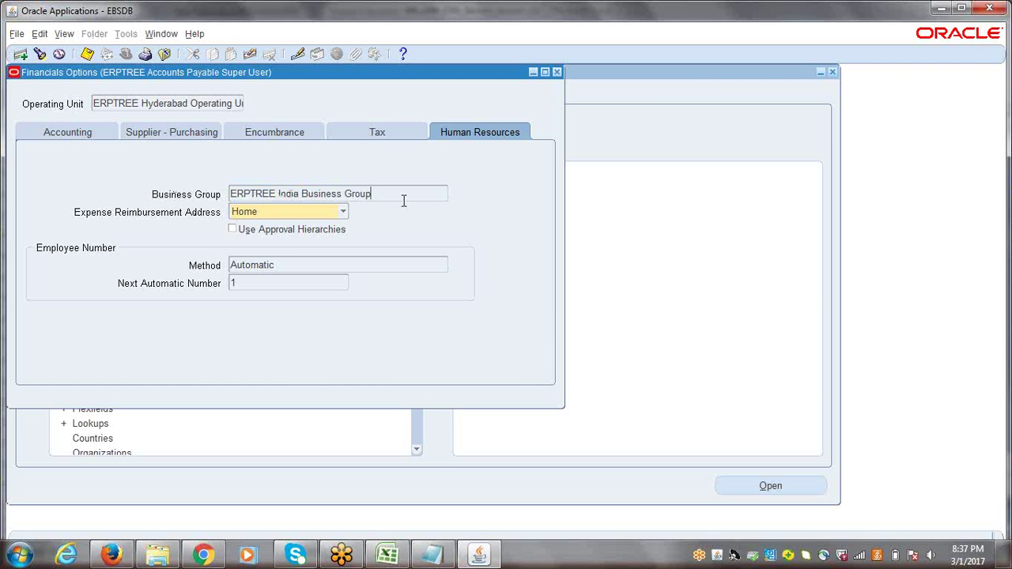
pyautogui.click(557, 73)
pyautogui.click(522, 338)
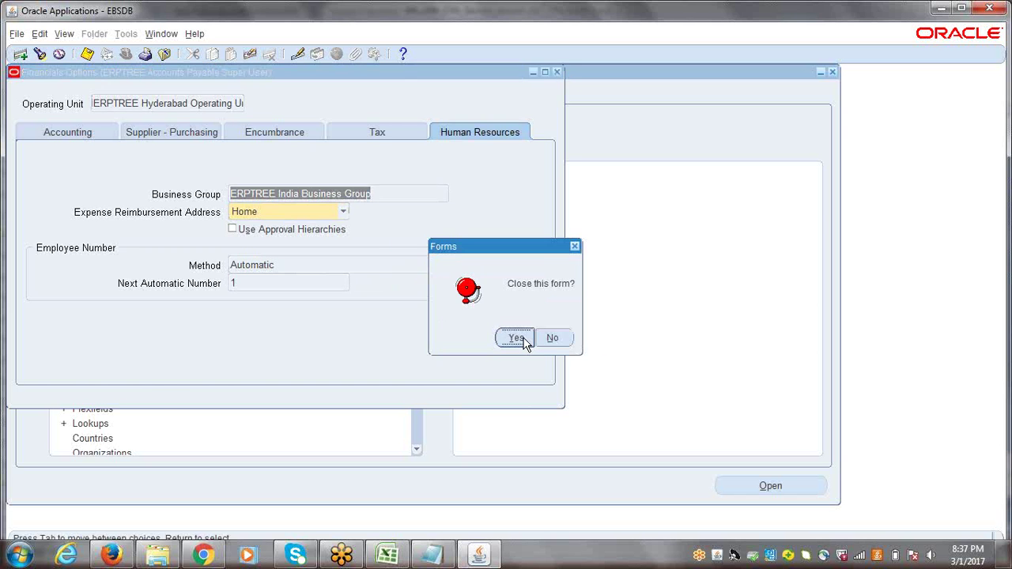
pyautogui.click(524, 341)
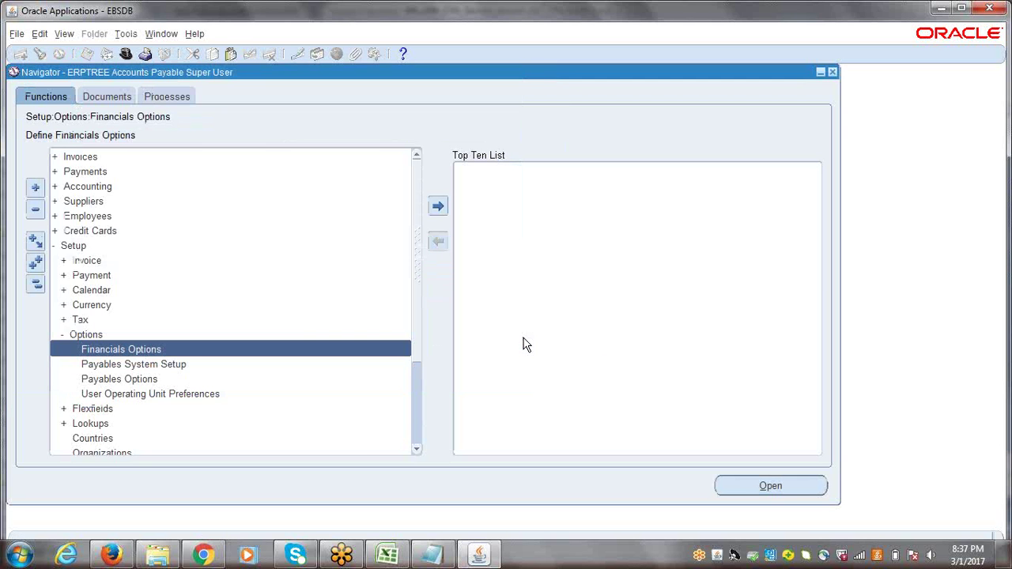
# Collapse the tree and switch to the ERPTREE Human Resources Super User responsibility
pyautogui.click(36, 285)
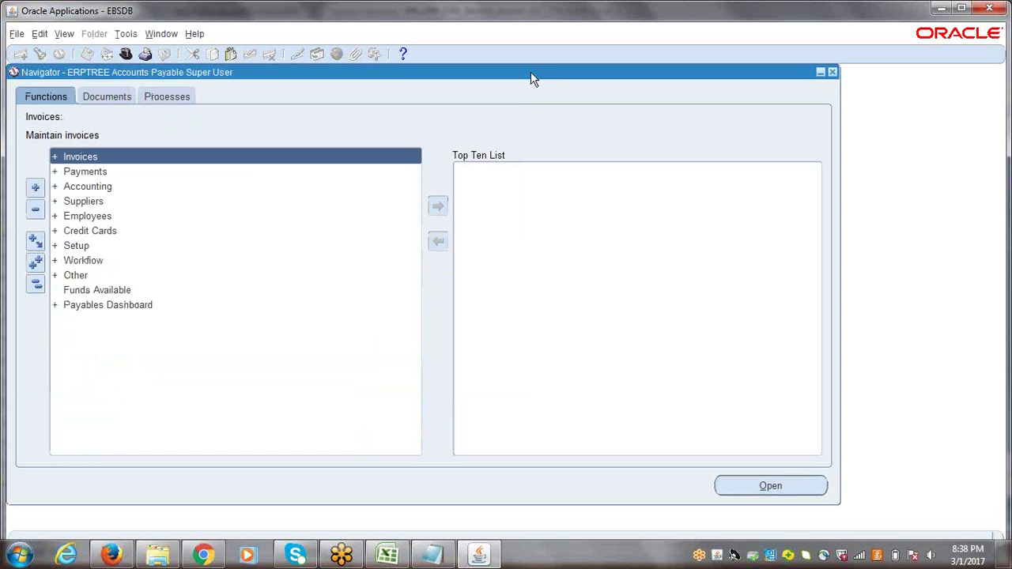
pyautogui.moveTo(405, 79); pyautogui.dragTo(409, 86)
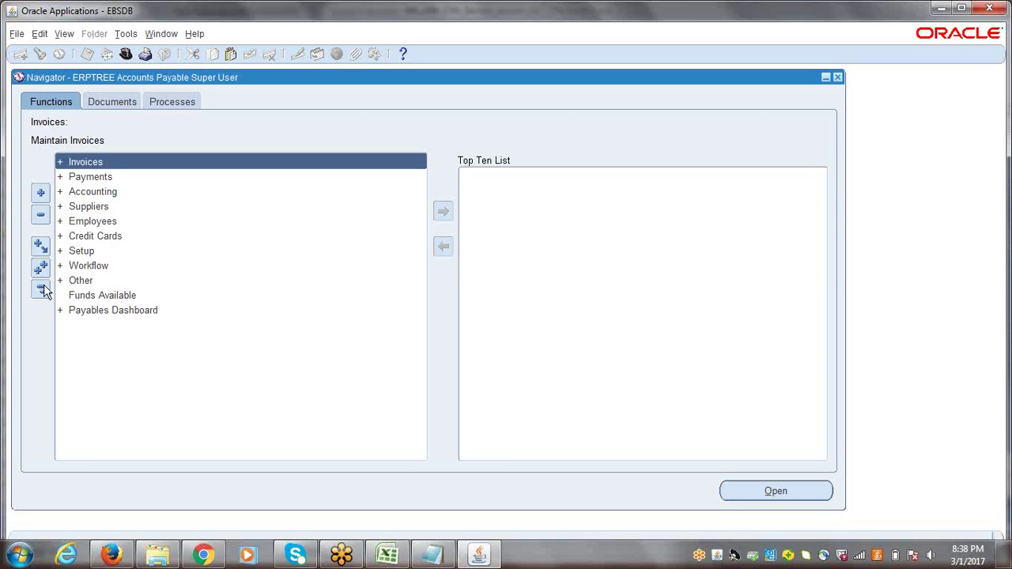
pyautogui.click(125, 54)
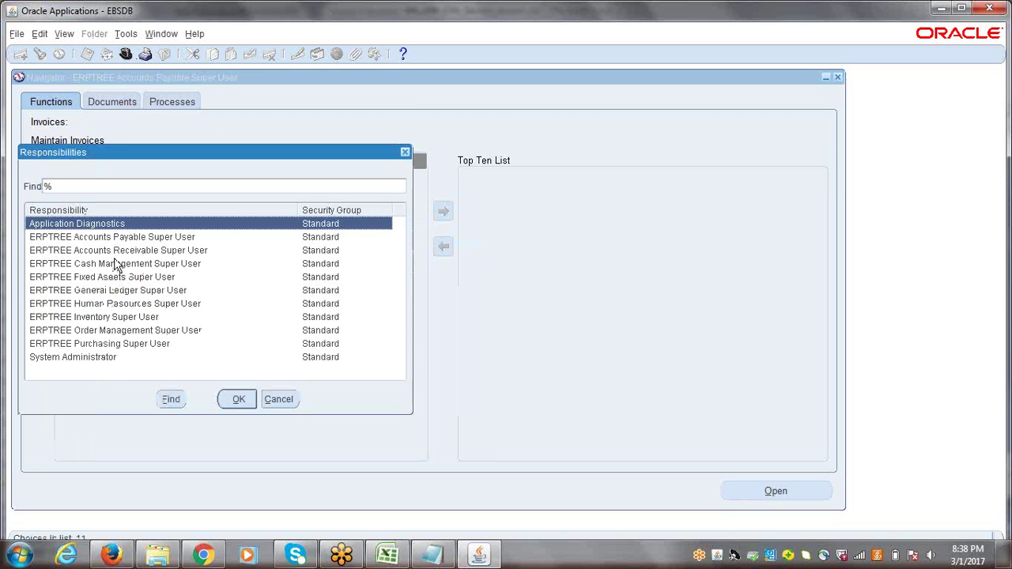
pyautogui.click(106, 308)
pyautogui.doubleClick(106, 308)
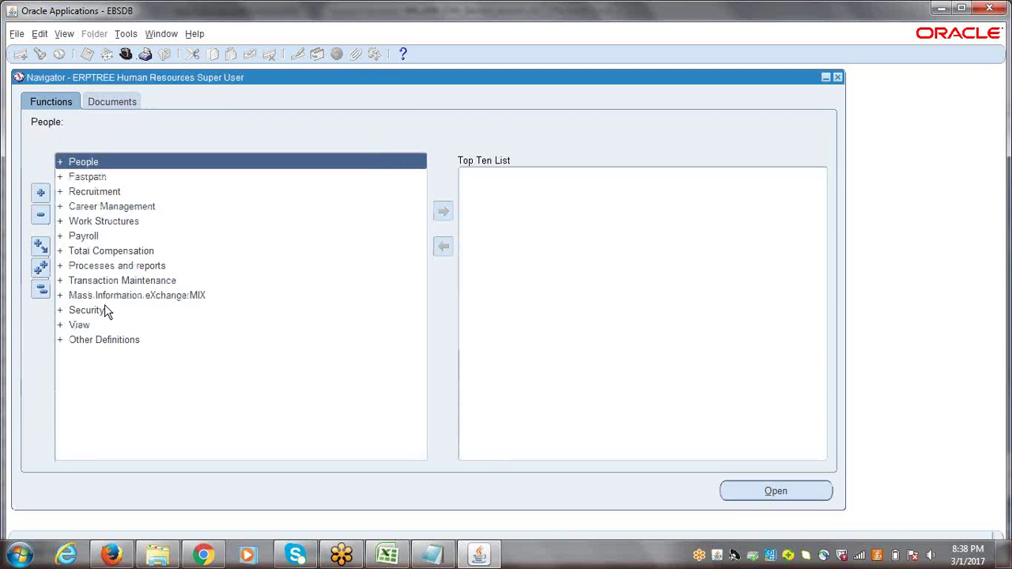
# Open Work Structures > Organization > Description to bring up the Find Organization dialog
pyautogui.click(92, 223)
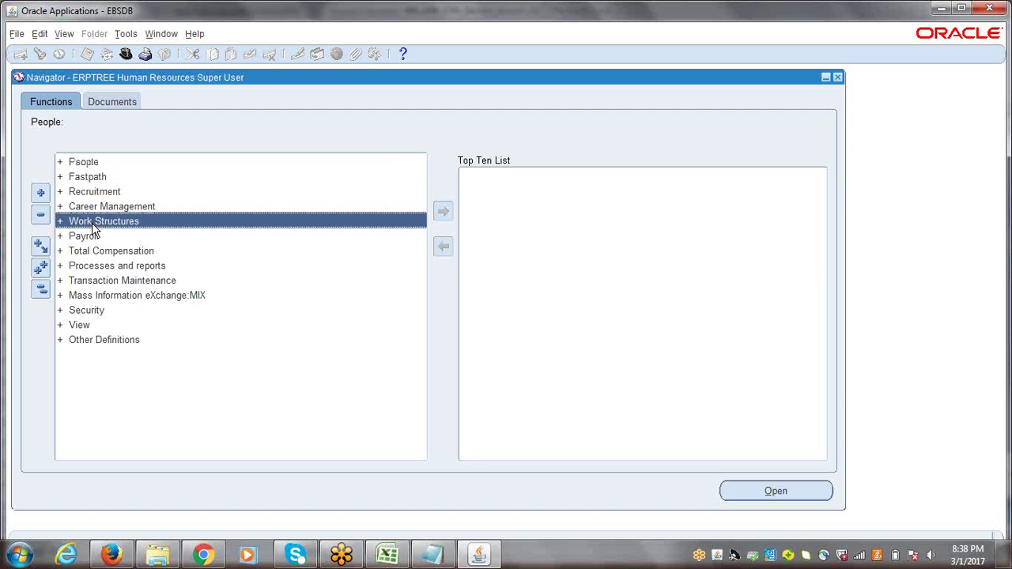
pyautogui.doubleClick(93, 223)
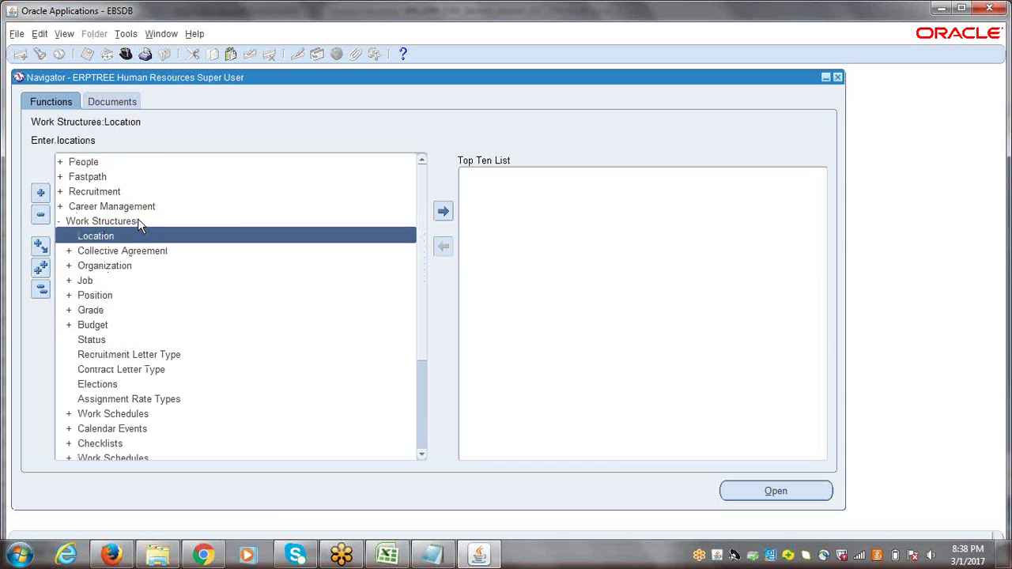
pyautogui.doubleClick(98, 267)
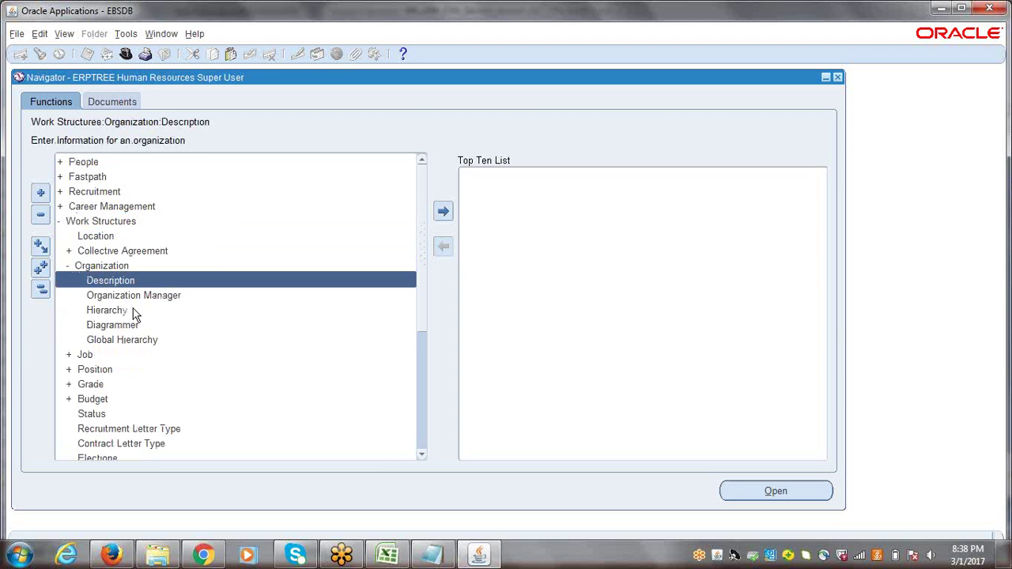
pyautogui.doubleClick(105, 281)
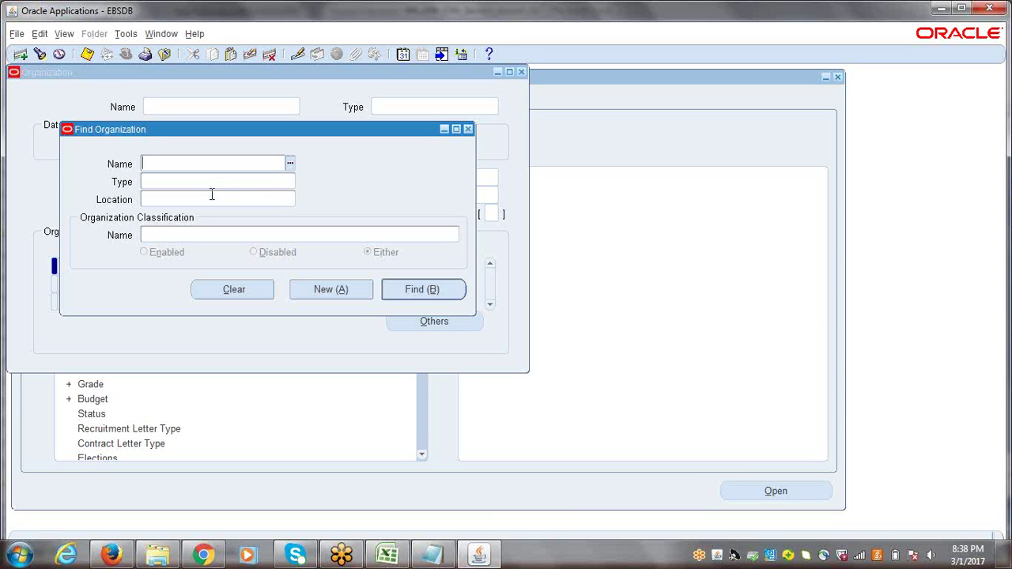
# Search 'erptree', load ERPTREE Hyderabad Operating Unit into the Organization form, then open the Help menu
pyautogui.write('erptree')
pyautogui.press('Tab')
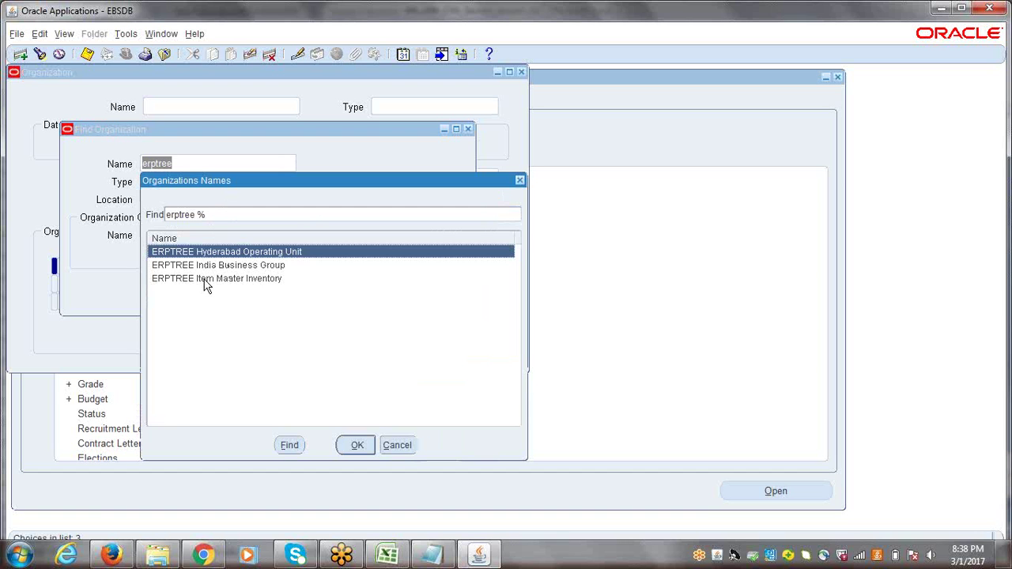
pyautogui.click(357, 446)
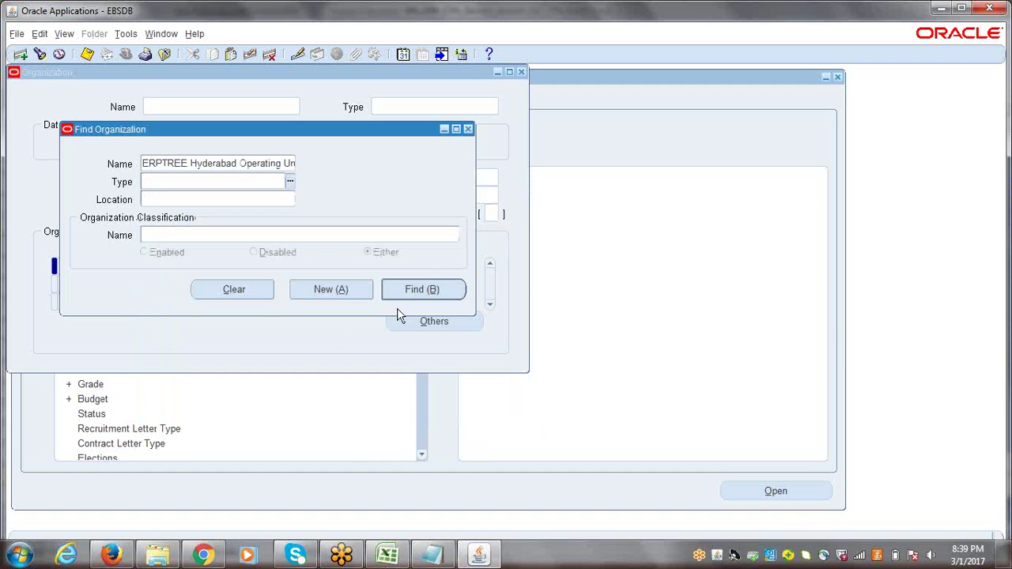
pyautogui.click(424, 289)
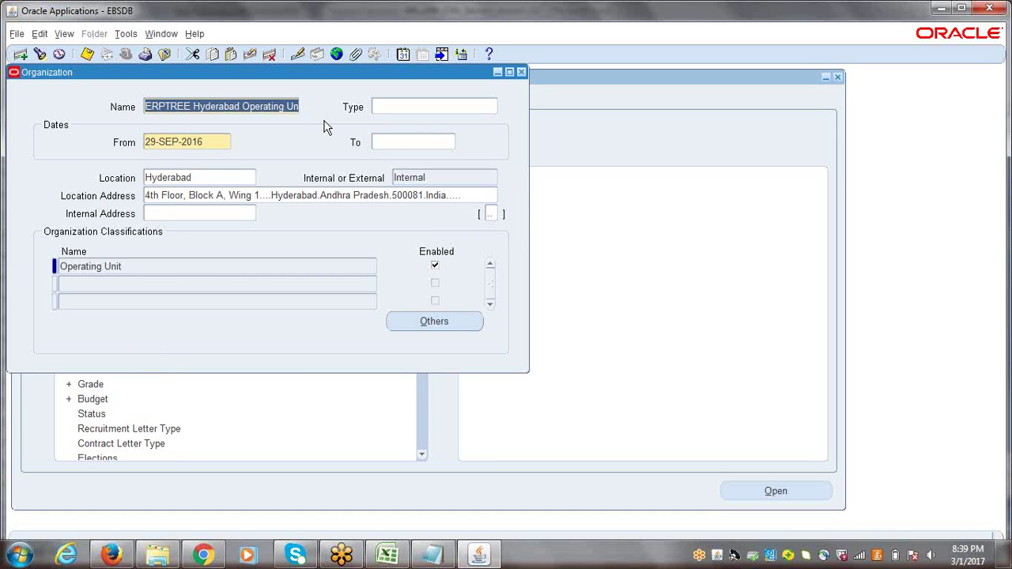
pyautogui.click(183, 106)
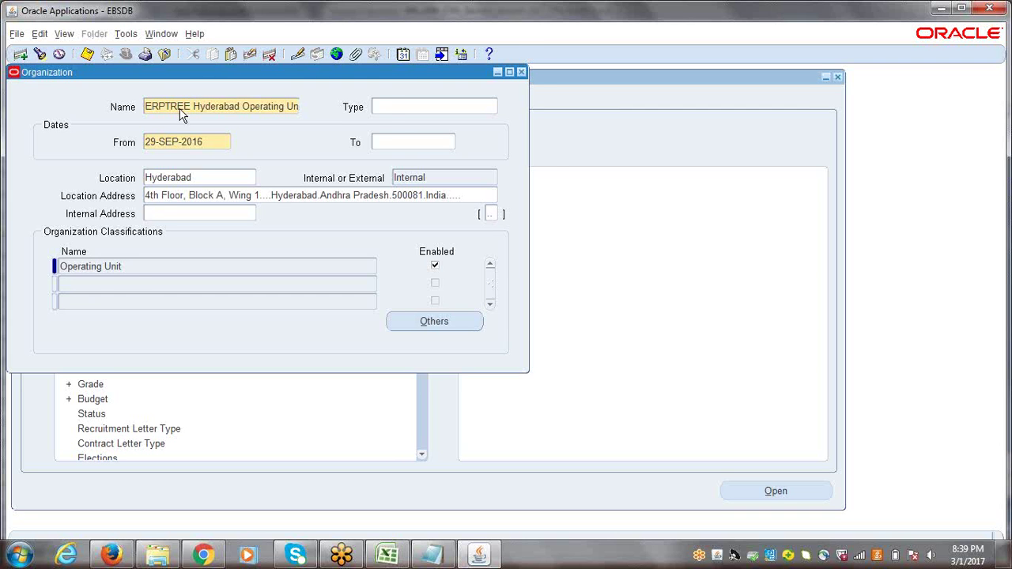
pyautogui.moveTo(63, 73); pyautogui.dragTo(84, 89)
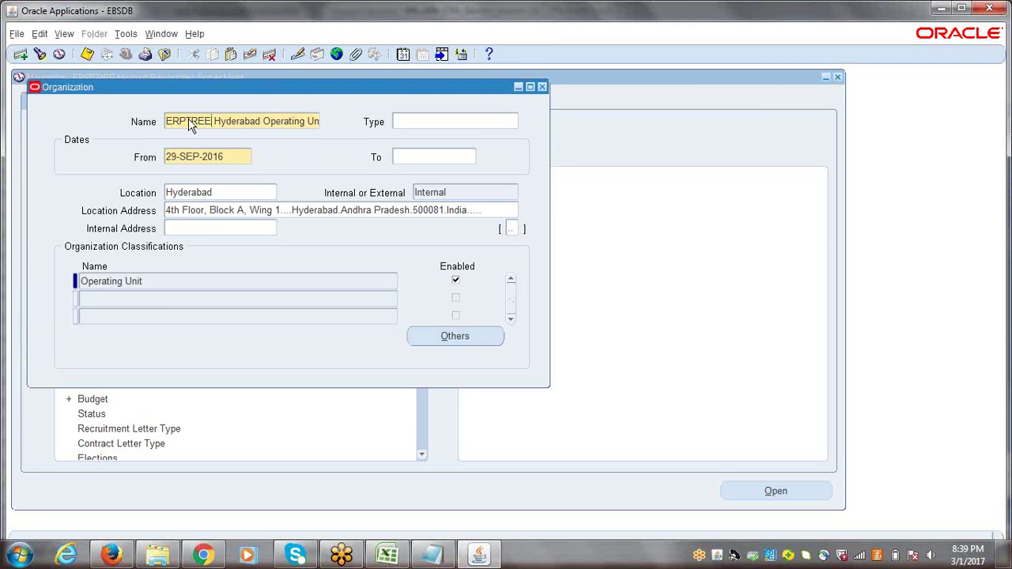
pyautogui.click(194, 34)
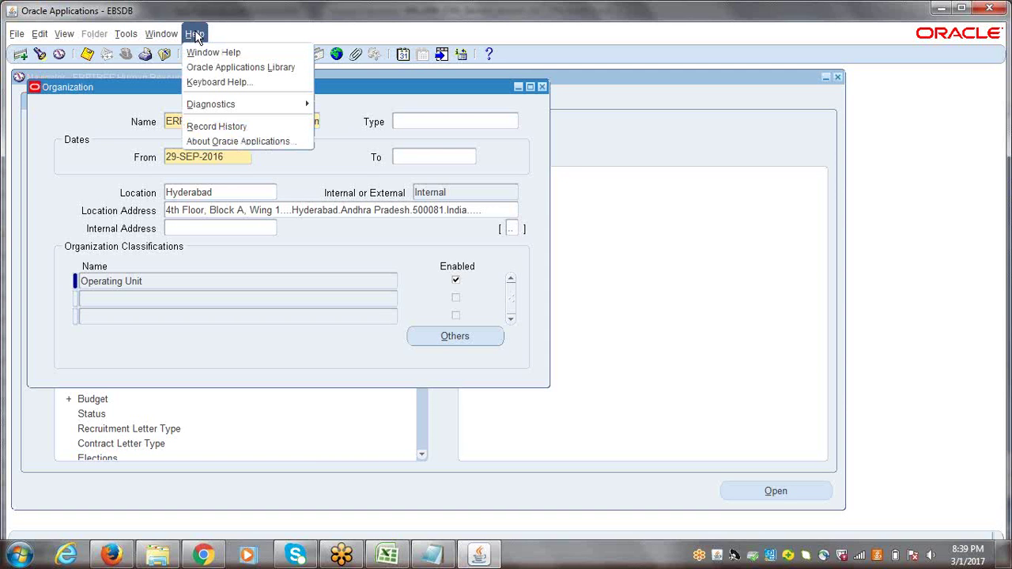
# Open the Hyderabad organization's record history and highlight its creator and 29-SEP-2016 creation date
pyautogui.click(216, 129)
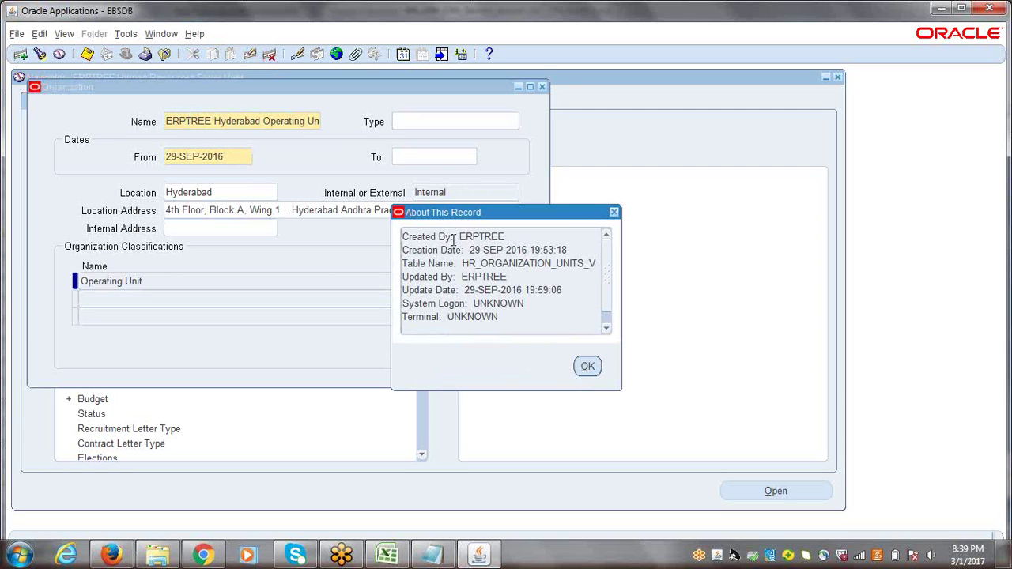
pyautogui.moveTo(508, 236); pyautogui.dragTo(460, 237)
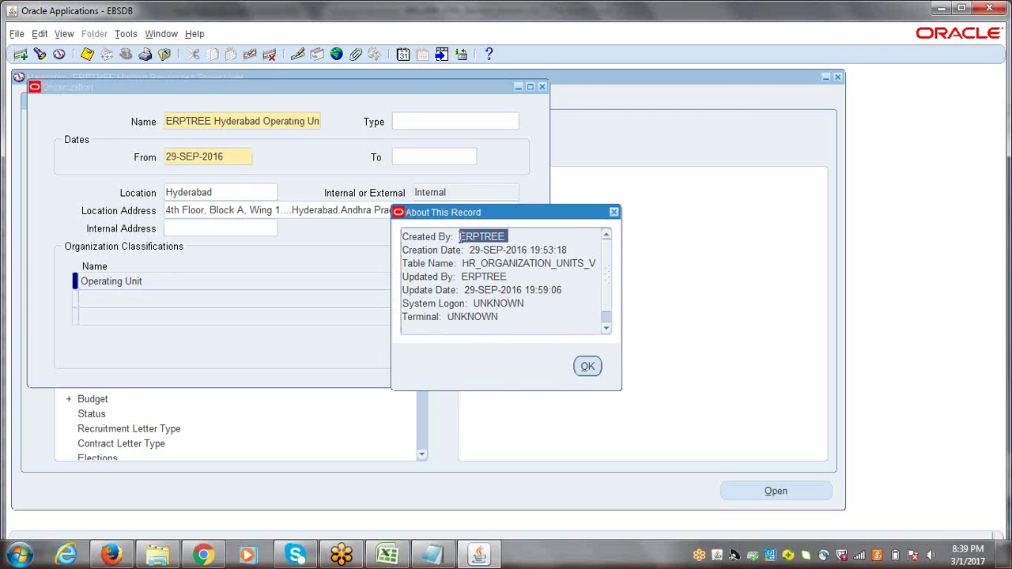
pyautogui.moveTo(578, 250); pyautogui.dragTo(472, 256)
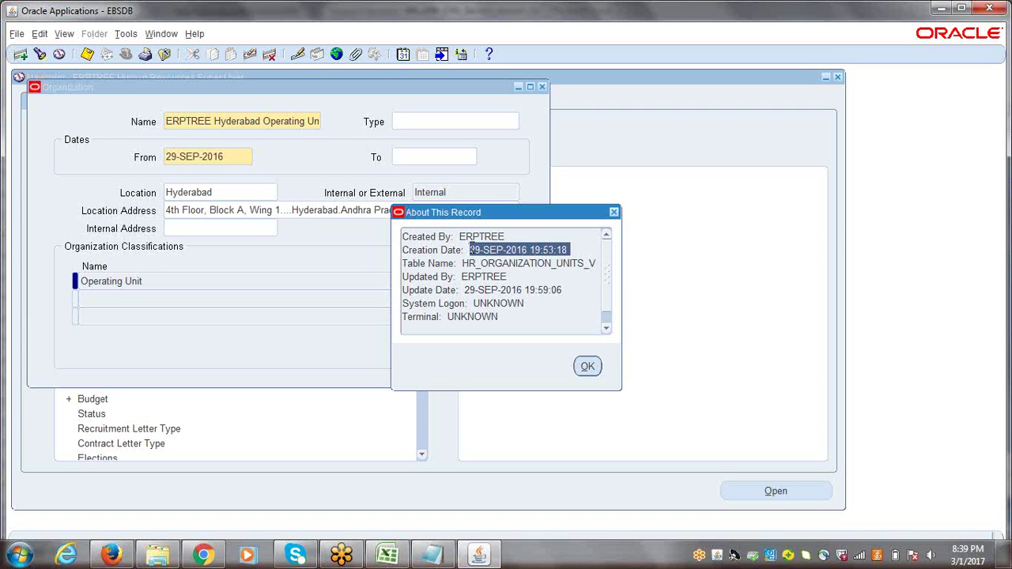
pyautogui.click(535, 251)
pyautogui.moveTo(535, 251); pyautogui.dragTo(555, 251)
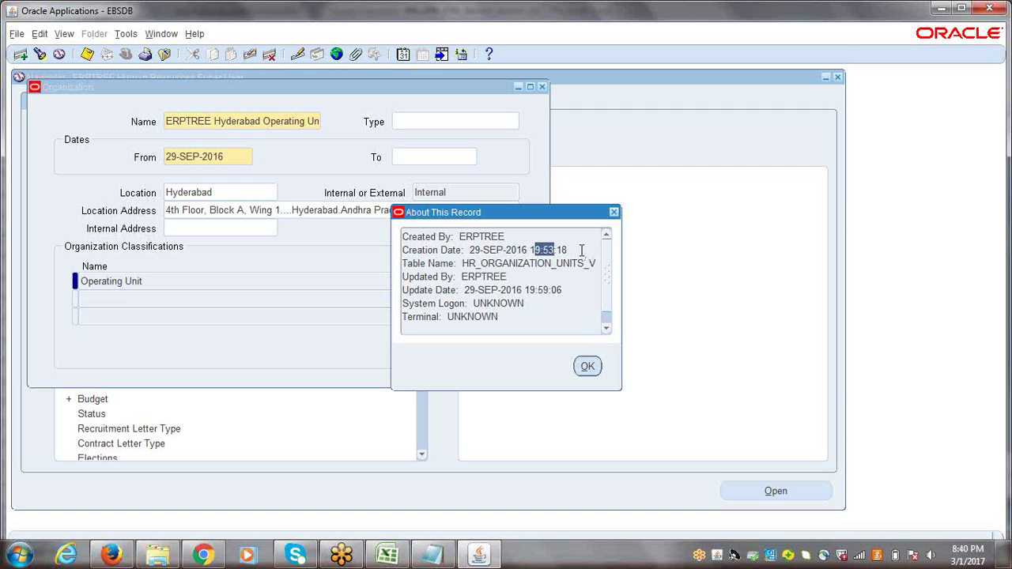
pyautogui.click(574, 250)
pyautogui.moveTo(527, 251); pyautogui.dragTo(469, 251)
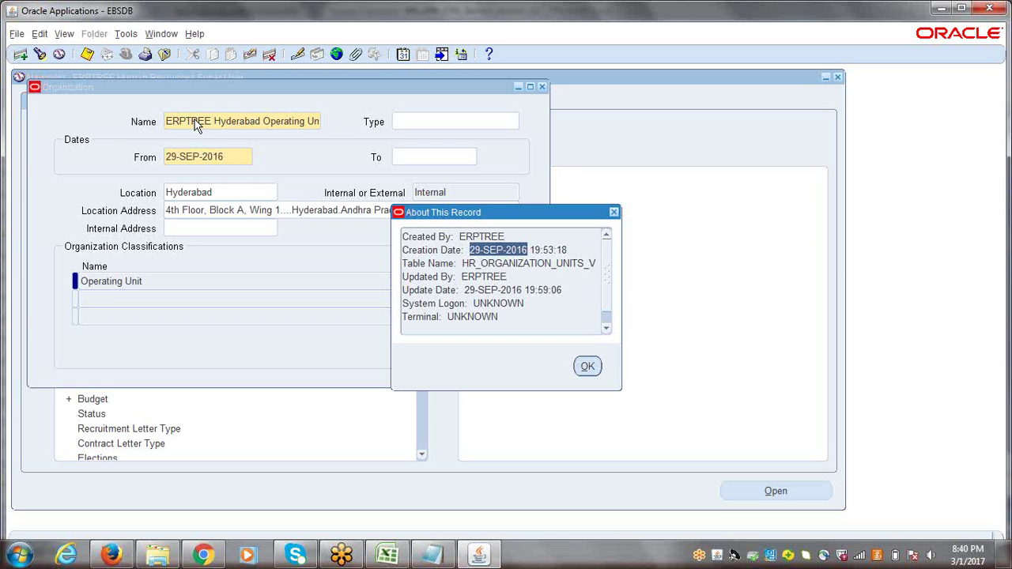
pyautogui.click(465, 261)
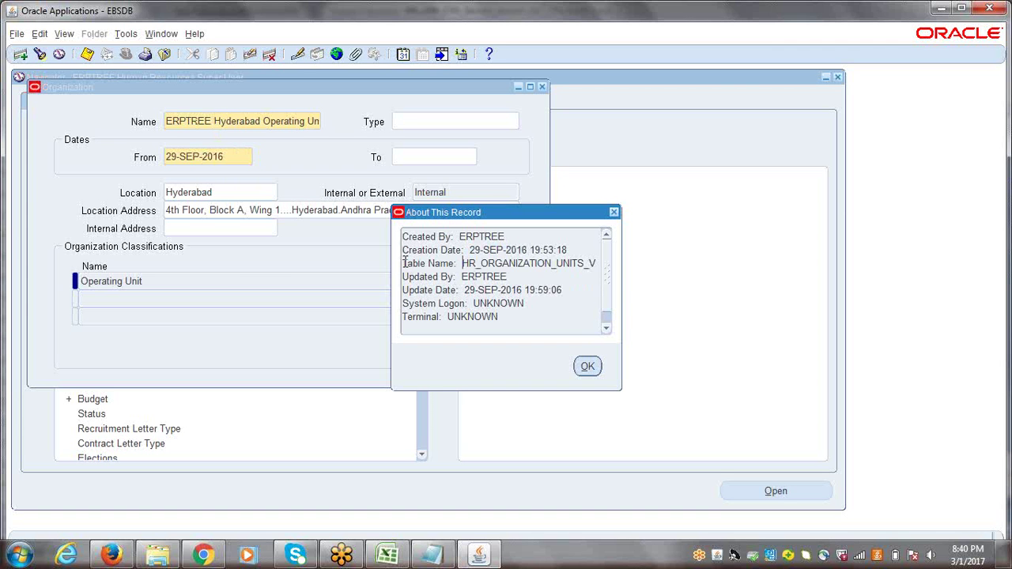
# Highlight the HR_ORGANIZATION_UNITS_V table name, then the Created By and Updated By values
pyautogui.moveTo(404, 263); pyautogui.dragTo(598, 263)
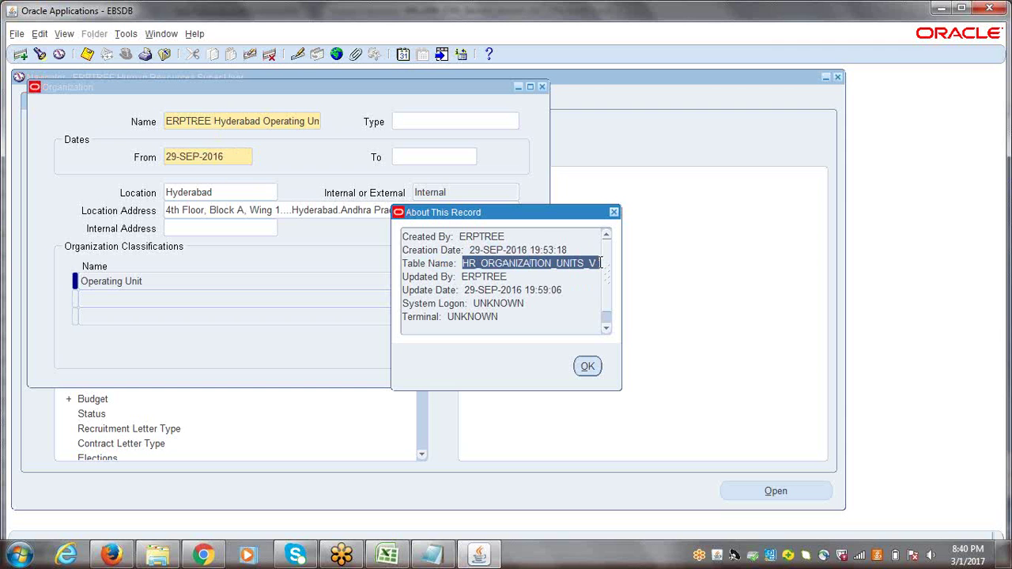
pyautogui.click(599, 263)
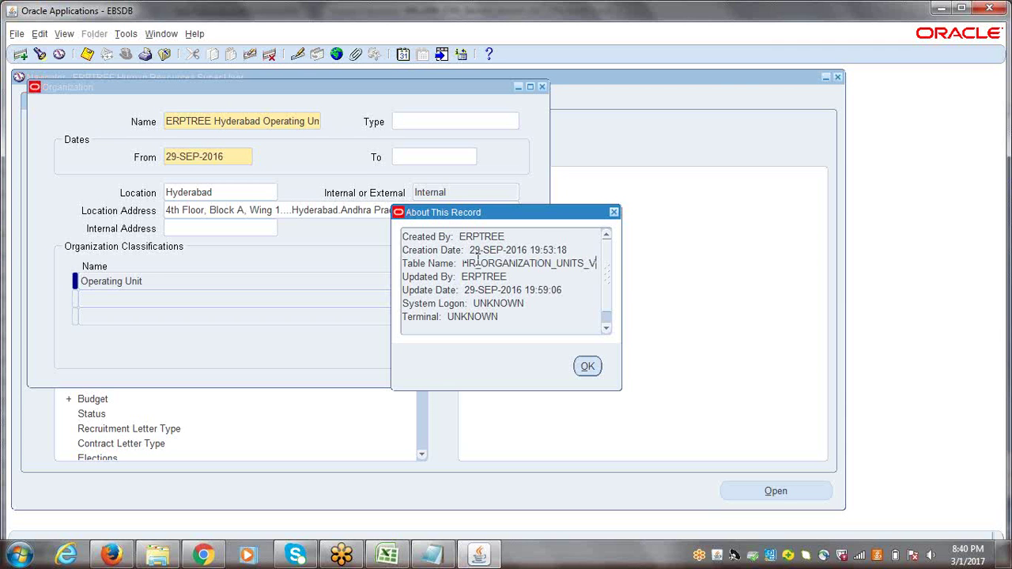
pyautogui.moveTo(462, 263); pyautogui.dragTo(595, 267)
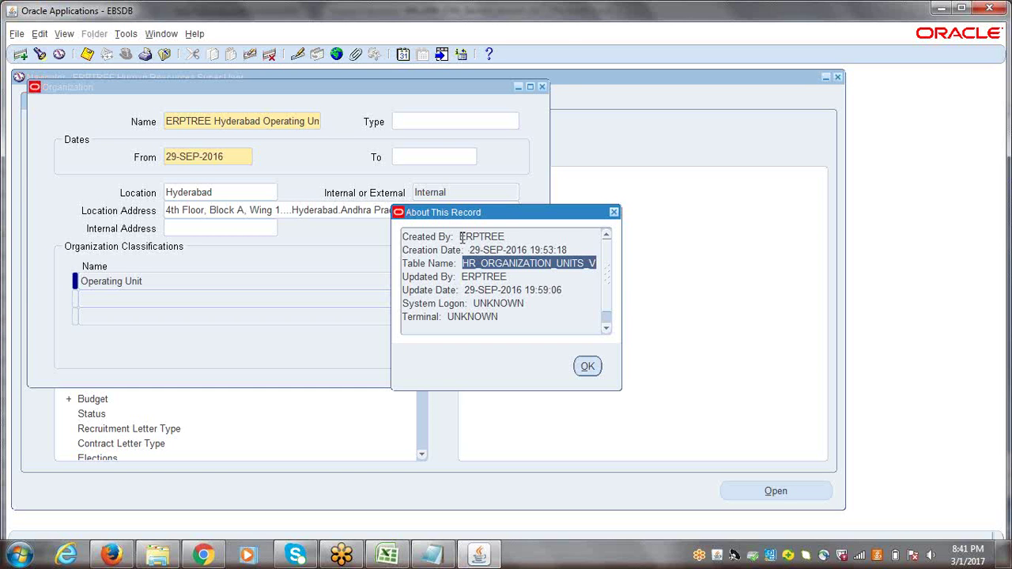
pyautogui.moveTo(460, 236); pyautogui.dragTo(506, 237)
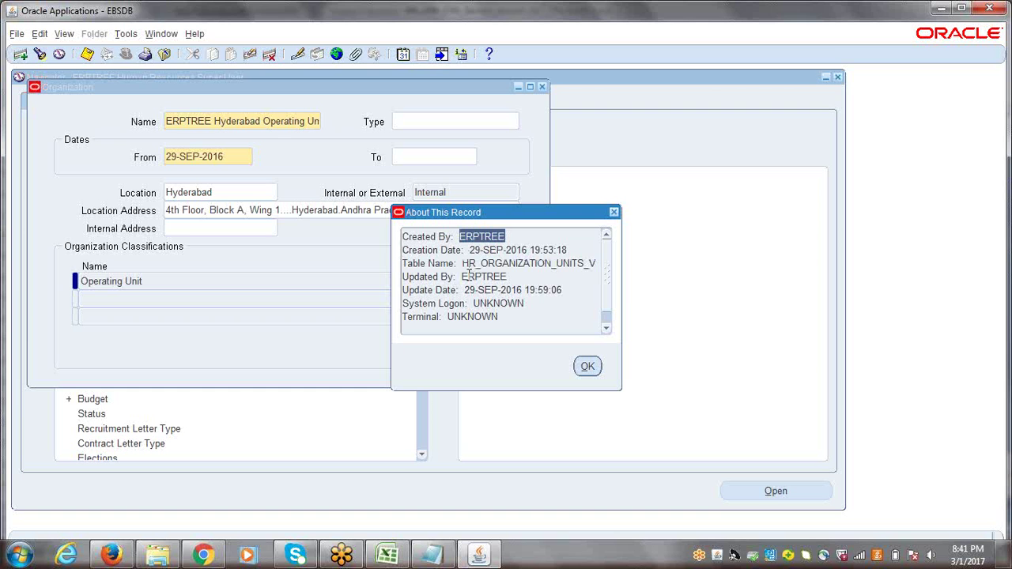
pyautogui.moveTo(460, 276); pyautogui.dragTo(508, 277)
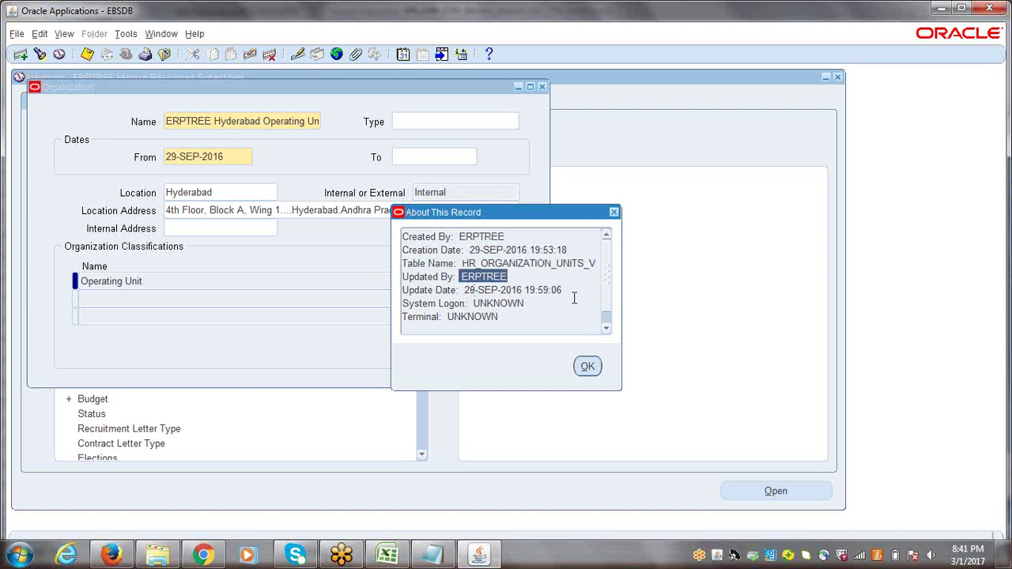
pyautogui.scroll(-1, 607, 286)
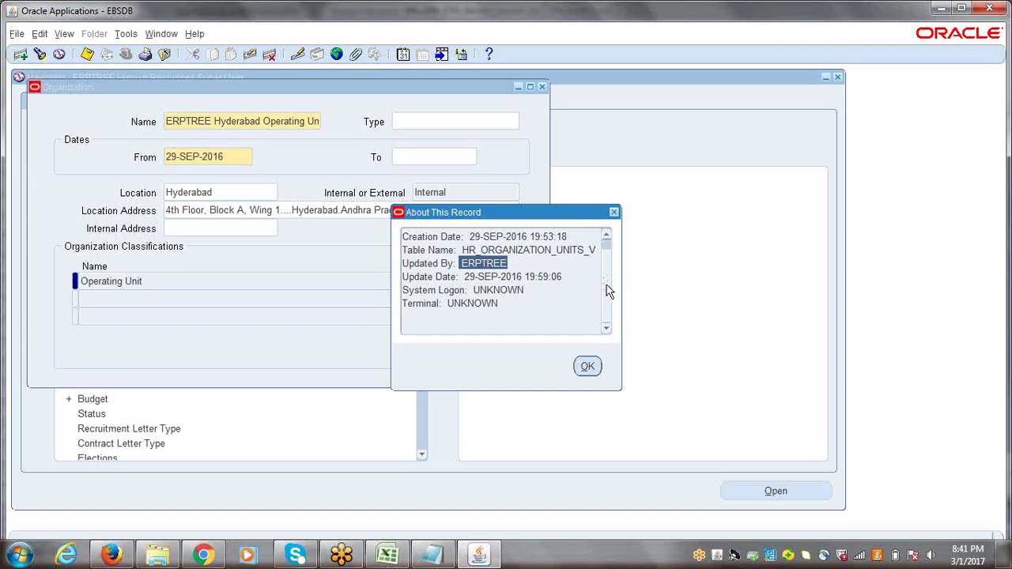
pyautogui.scroll(1, 607, 258)
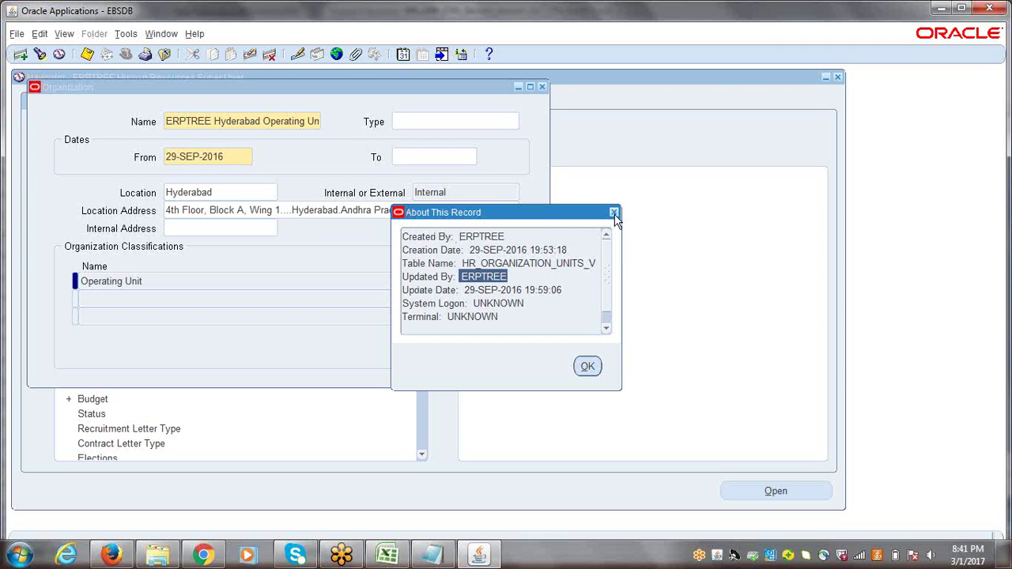
# Close the record history and Organization form, then switch to the System Administrator responsibility
pyautogui.click(614, 213)
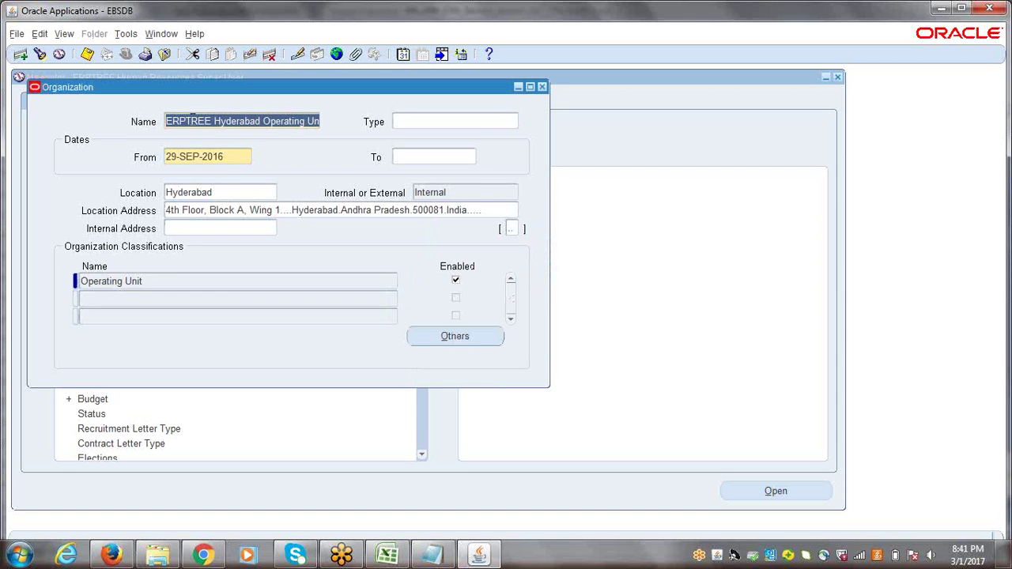
pyautogui.click(542, 87)
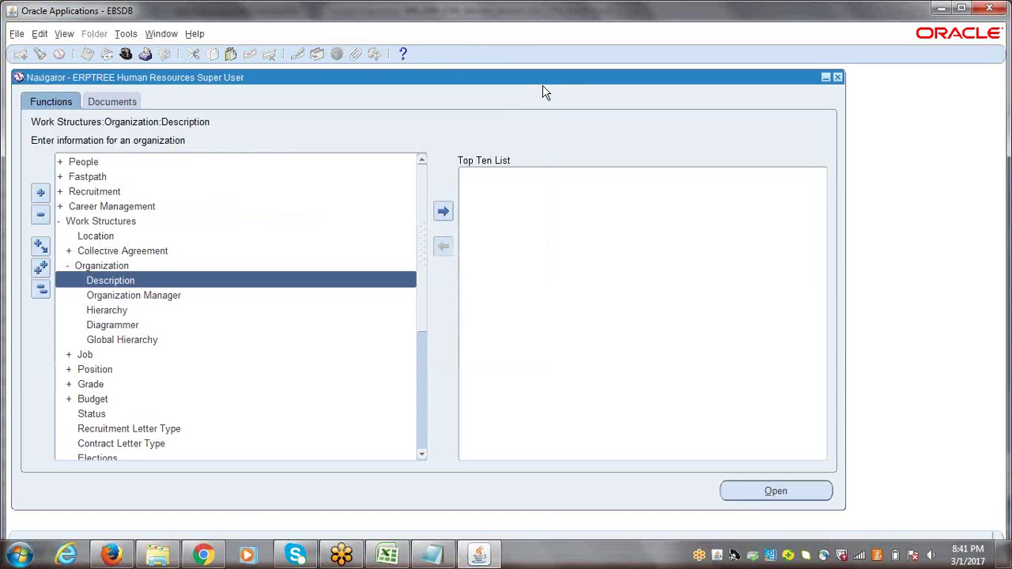
pyautogui.click(125, 54)
pyautogui.doubleClick(103, 355)
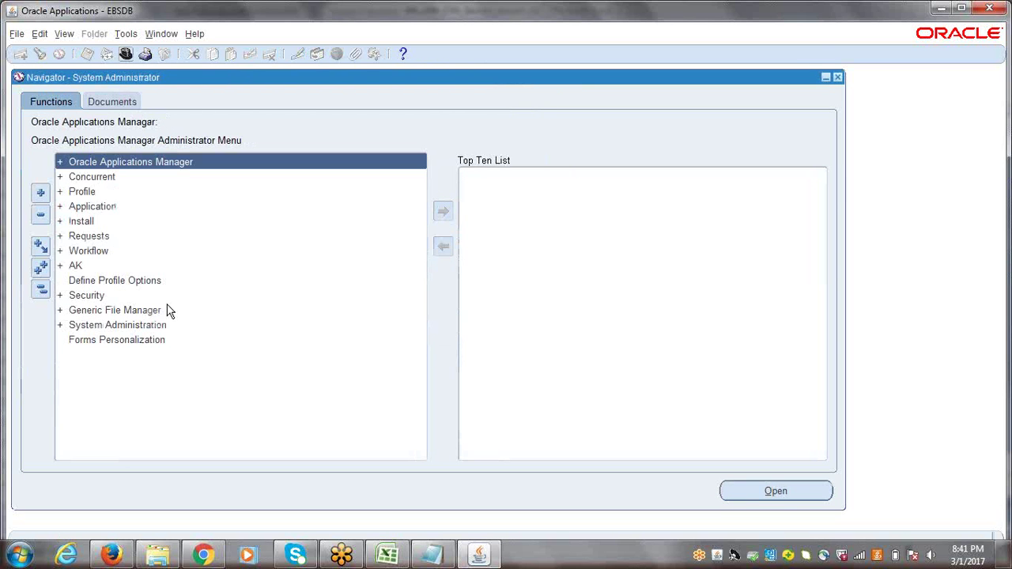
# Open Security > Responsibility > Define and query ERPTREE to load ERPTREE Accounts Payable Super User
pyautogui.click(88, 296)
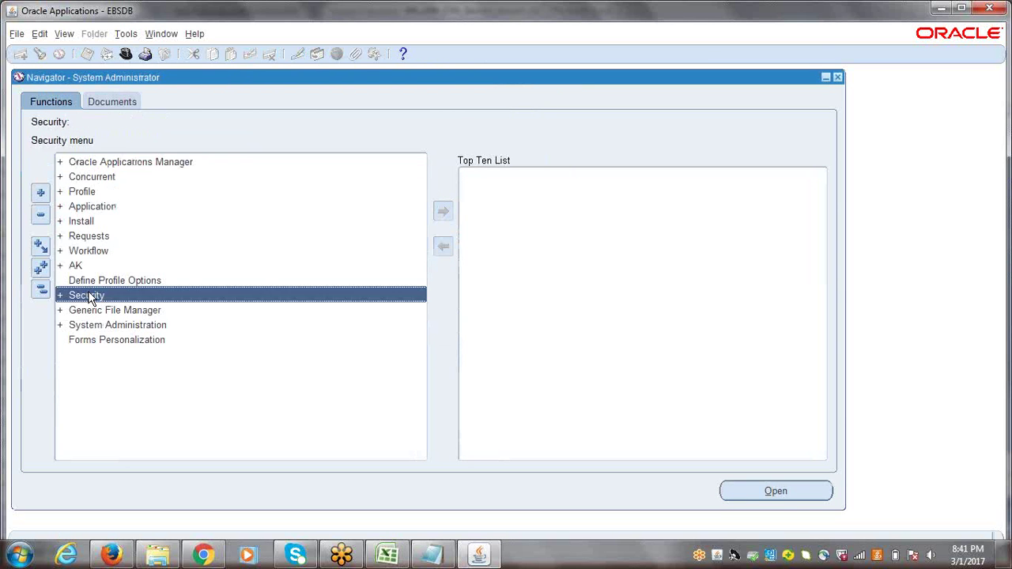
pyautogui.doubleClick(89, 296)
pyautogui.doubleClick(105, 326)
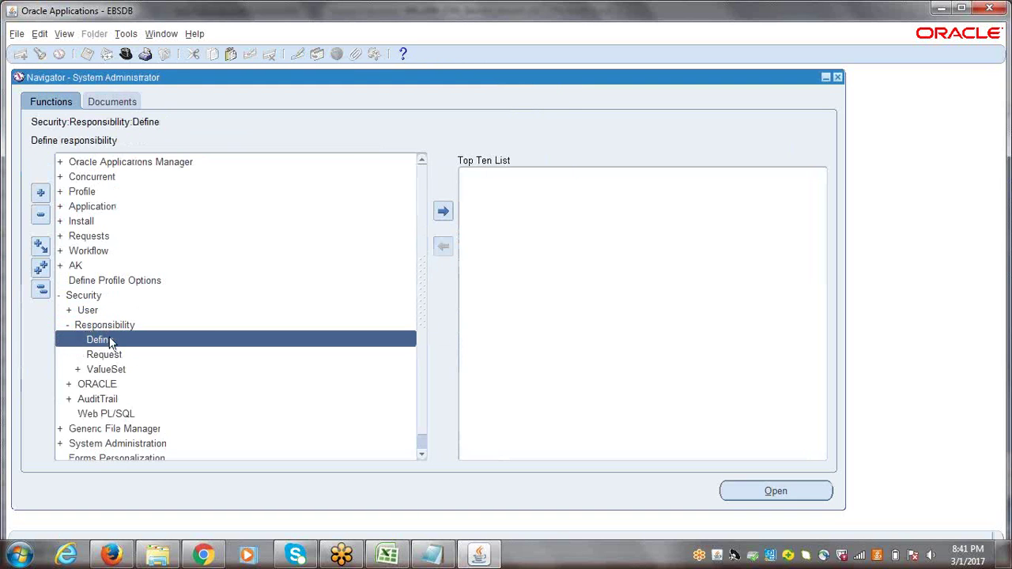
pyautogui.doubleClick(99, 340)
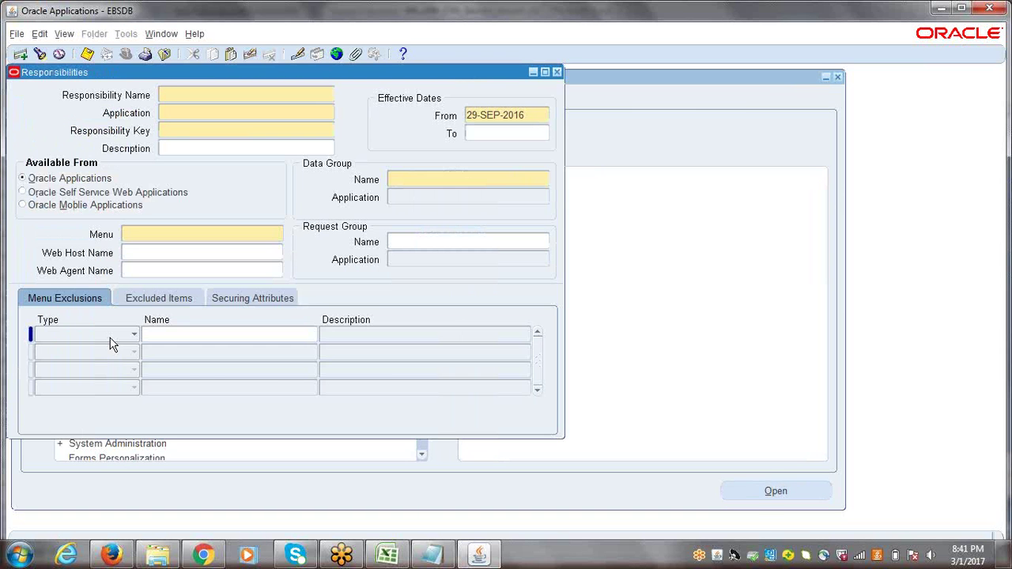
pyautogui.hotkey('ctrl', 'f')
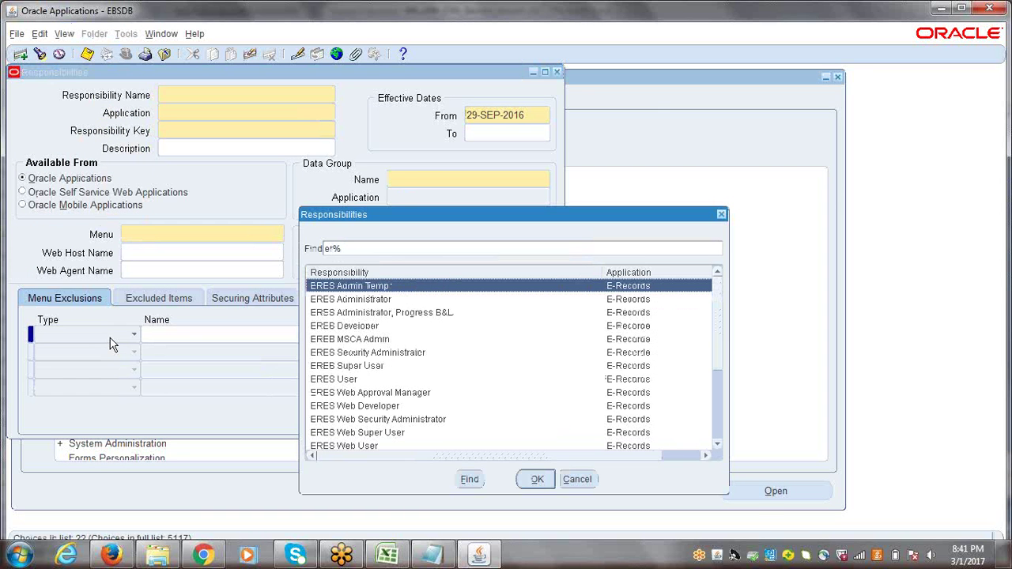
pyautogui.write('erpTREE')
pyautogui.press('Return')
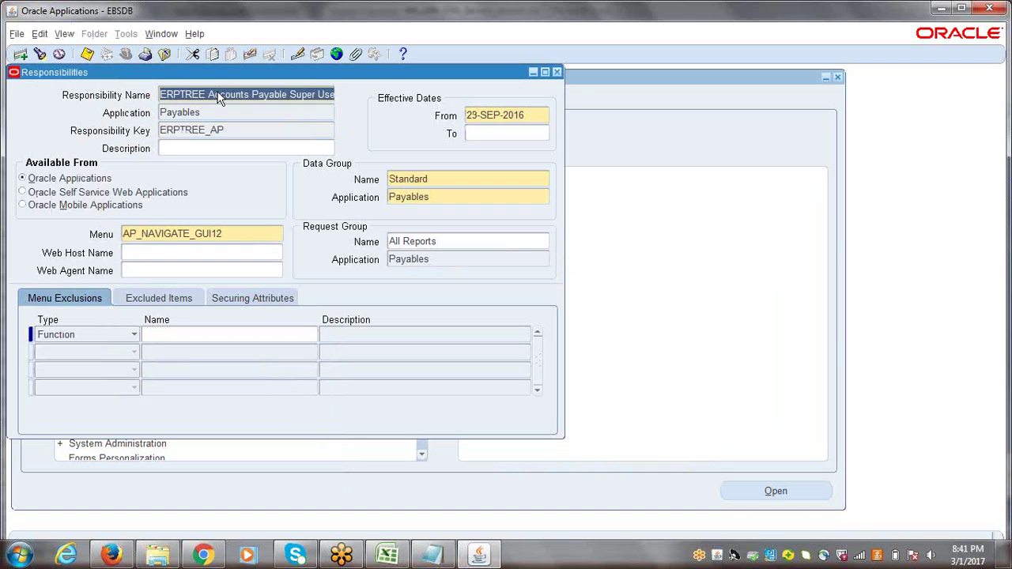
pyautogui.click(194, 35)
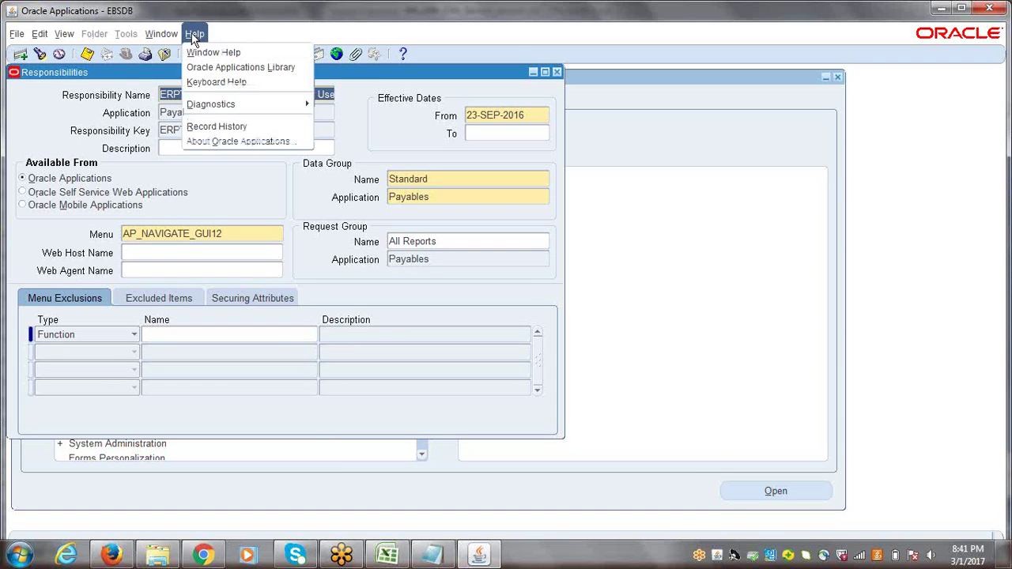
# Review the responsibility's creator, creation date and table name in Record History, then close the Responsibilities form
pyautogui.click(214, 128)
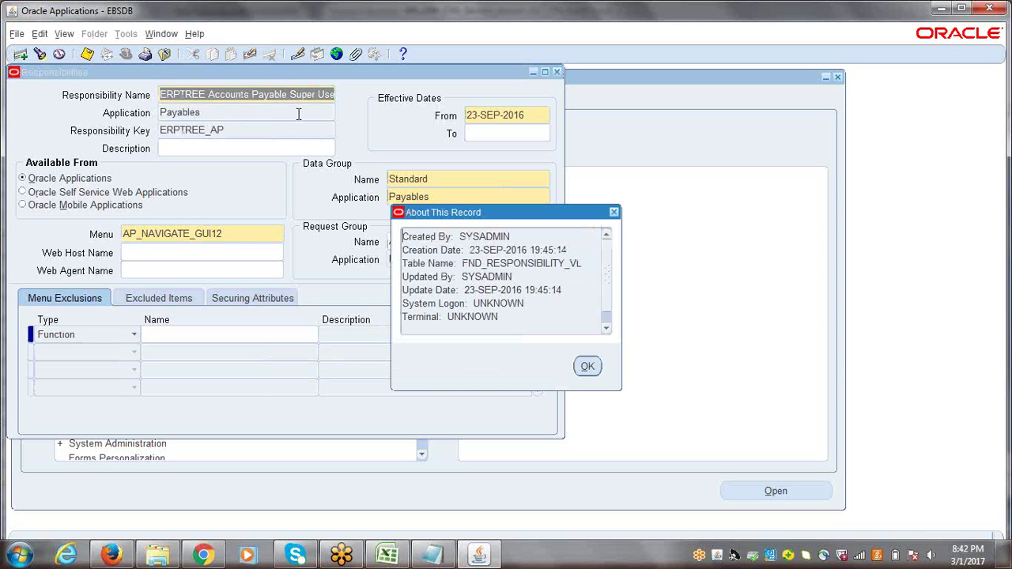
pyautogui.moveTo(516, 237); pyautogui.dragTo(461, 240)
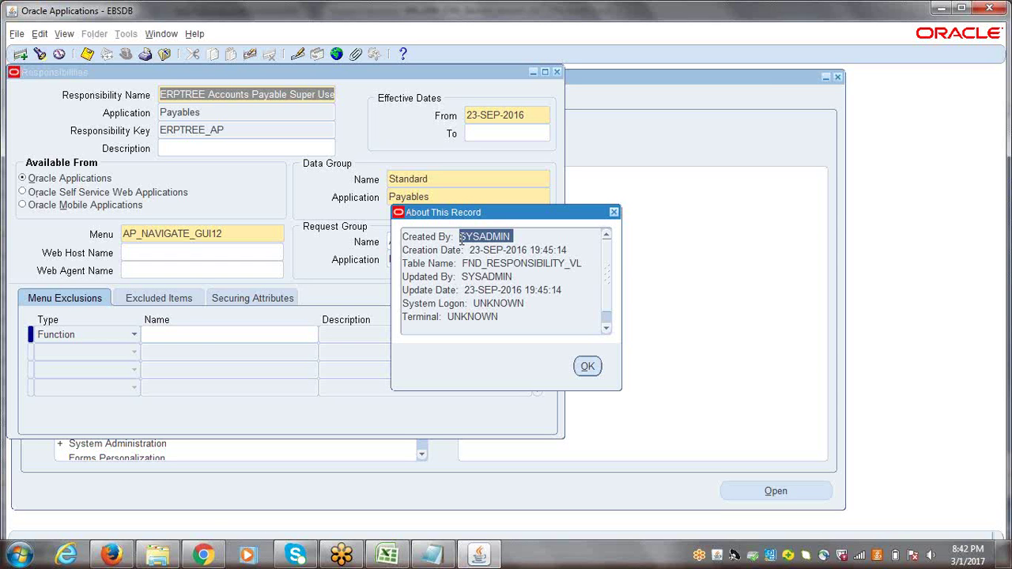
pyautogui.moveTo(469, 250); pyautogui.dragTo(571, 250)
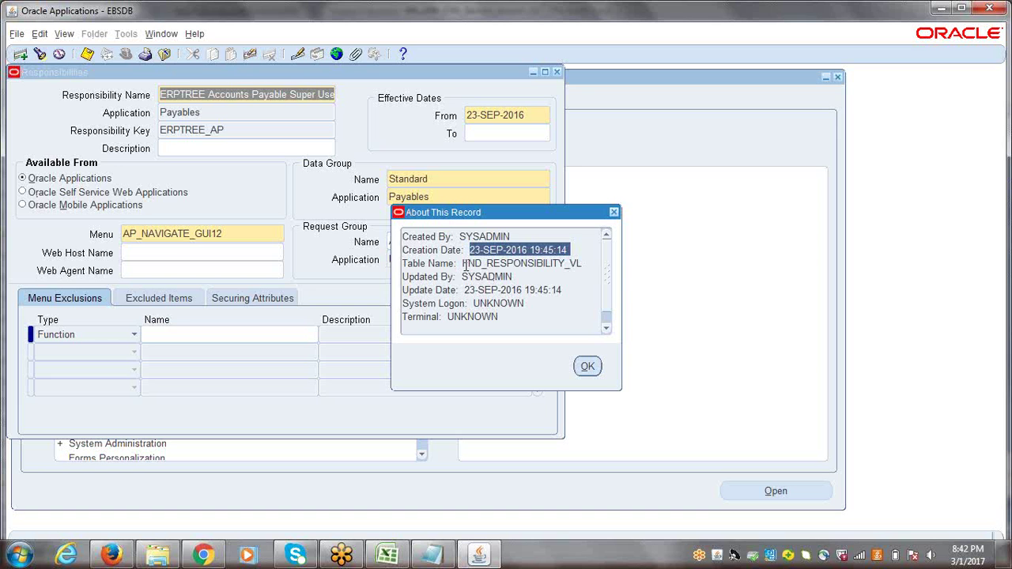
pyautogui.moveTo(462, 266); pyautogui.dragTo(584, 266)
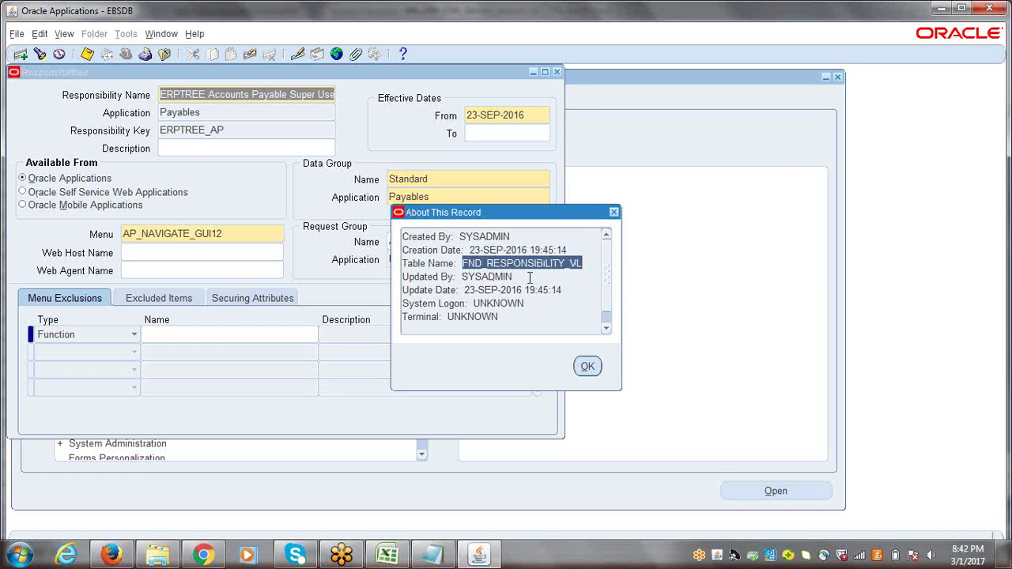
pyautogui.moveTo(404, 264); pyautogui.dragTo(581, 268)
pyautogui.click(613, 212)
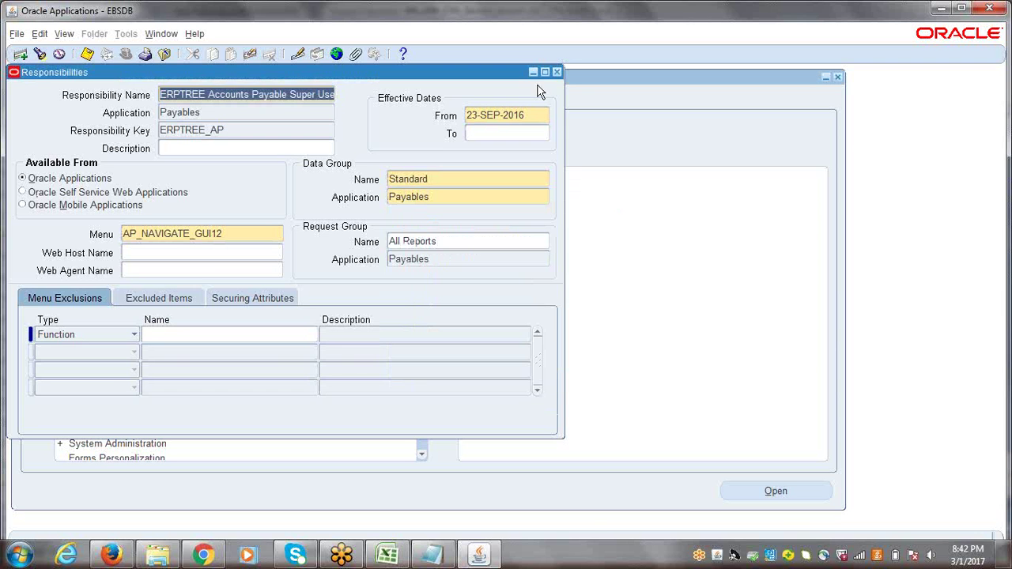
pyautogui.click(556, 73)
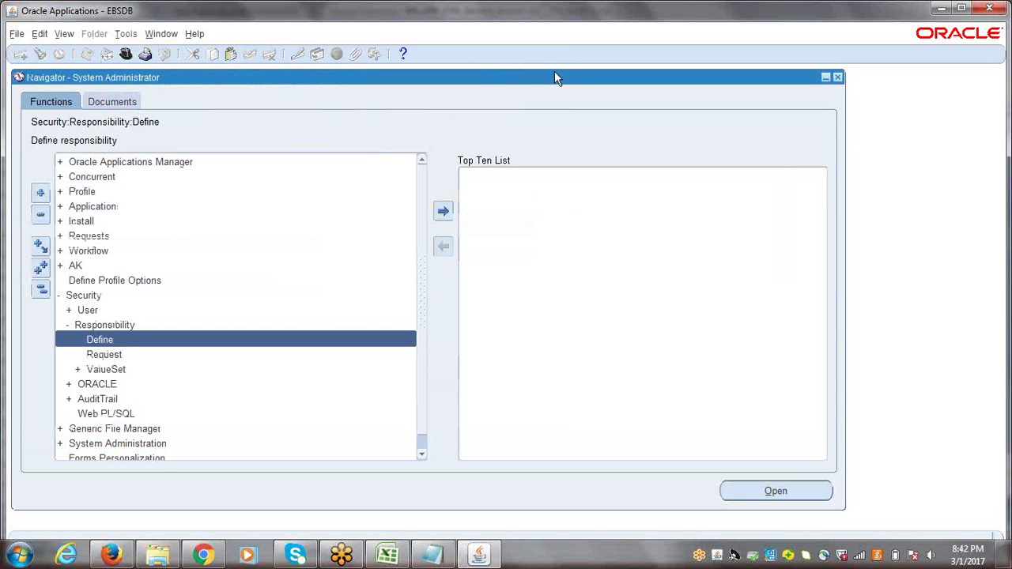
# Collapse the navigator tree and bring up Help > About Oracle Applications
pyautogui.click(41, 290)
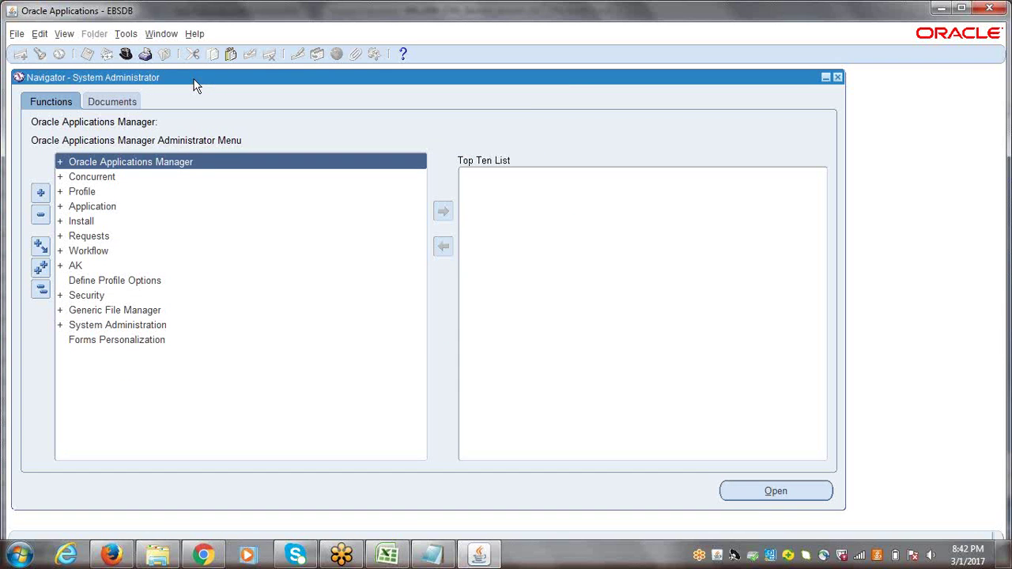
pyautogui.click(194, 35)
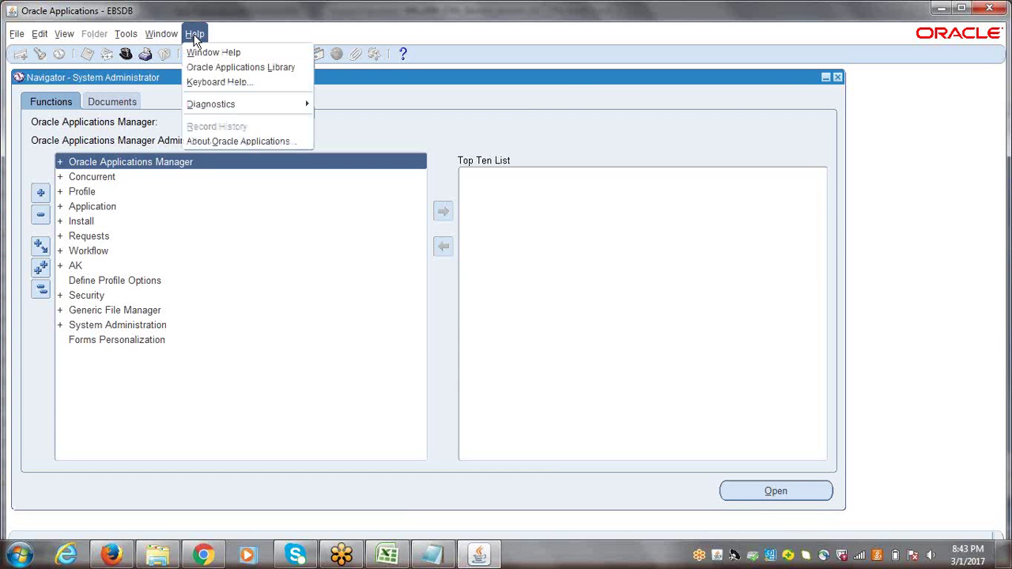
pyautogui.click(237, 141)
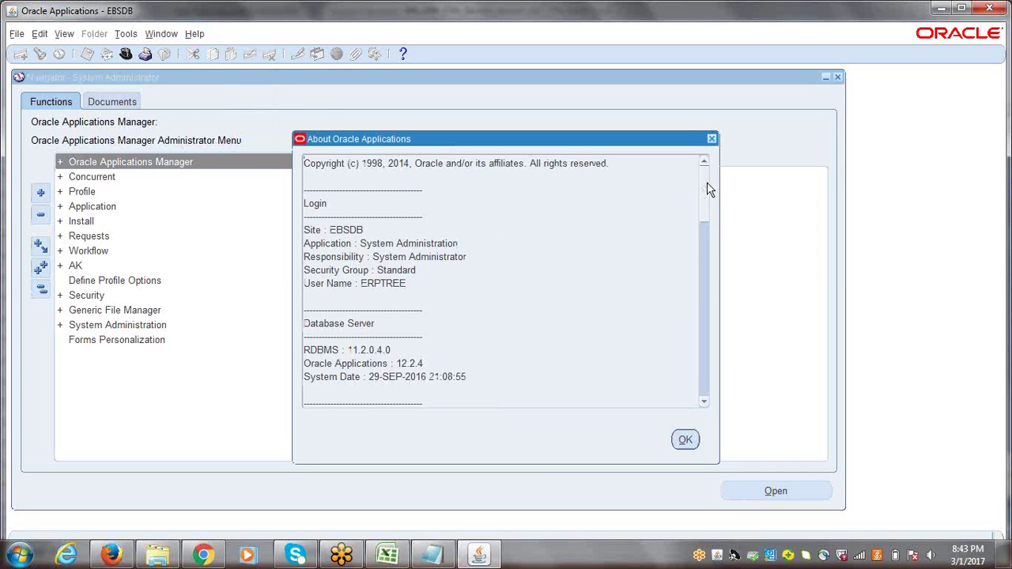
pyautogui.moveTo(706, 194); pyautogui.dragTo(707, 210)
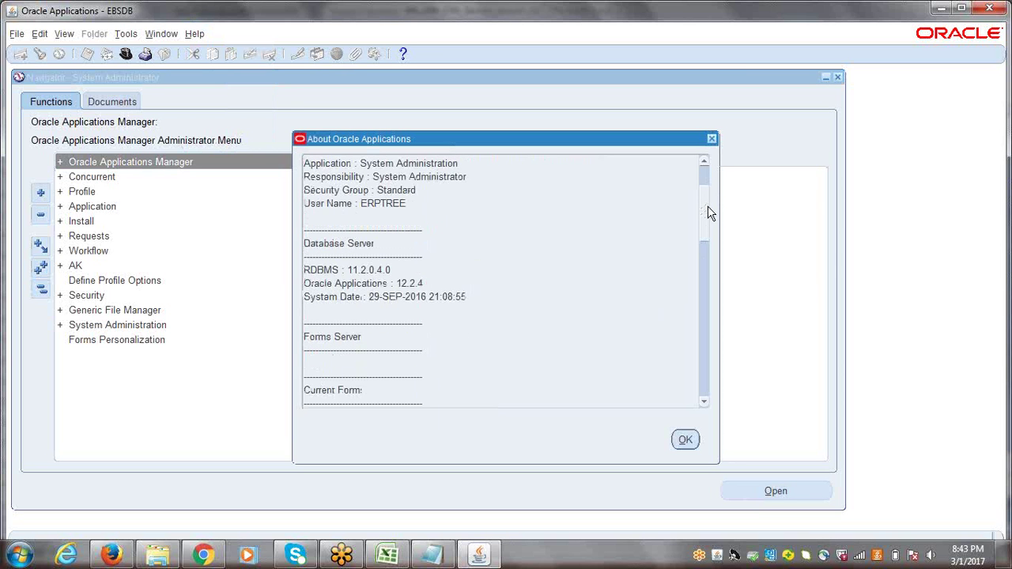
pyautogui.scroll(-1, 709, 212)
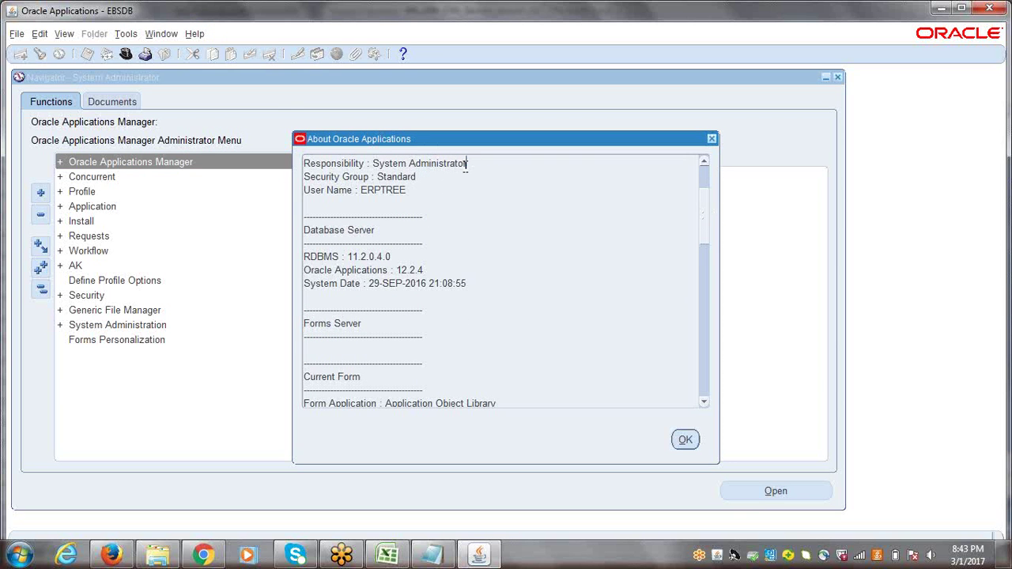
# Highlight the System Administrator responsibility, database 11.2.0.4.0, the Applications release line and system date
pyautogui.moveTo(467, 163); pyautogui.dragTo(363, 190)
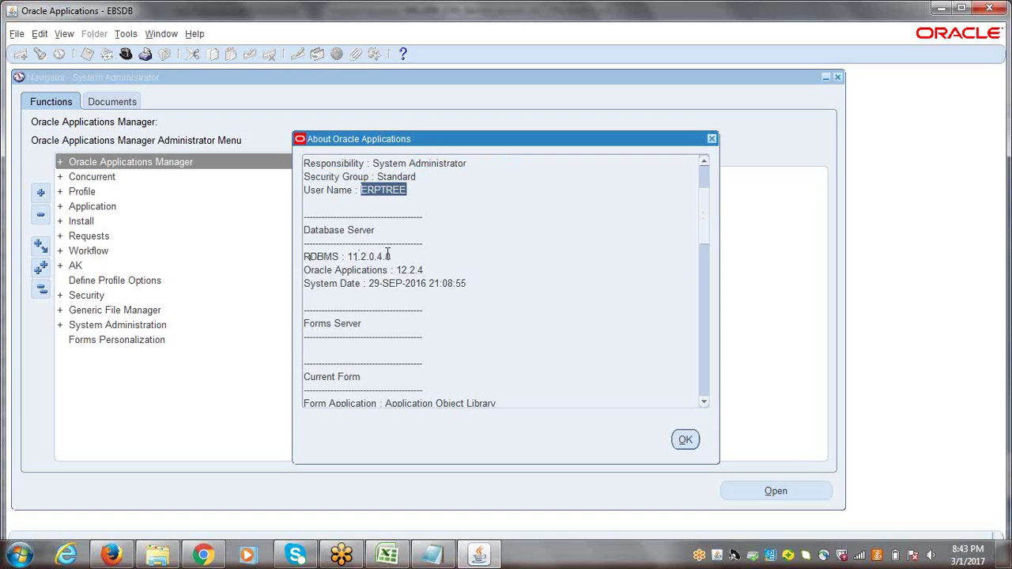
pyautogui.moveTo(393, 257); pyautogui.dragTo(349, 259)
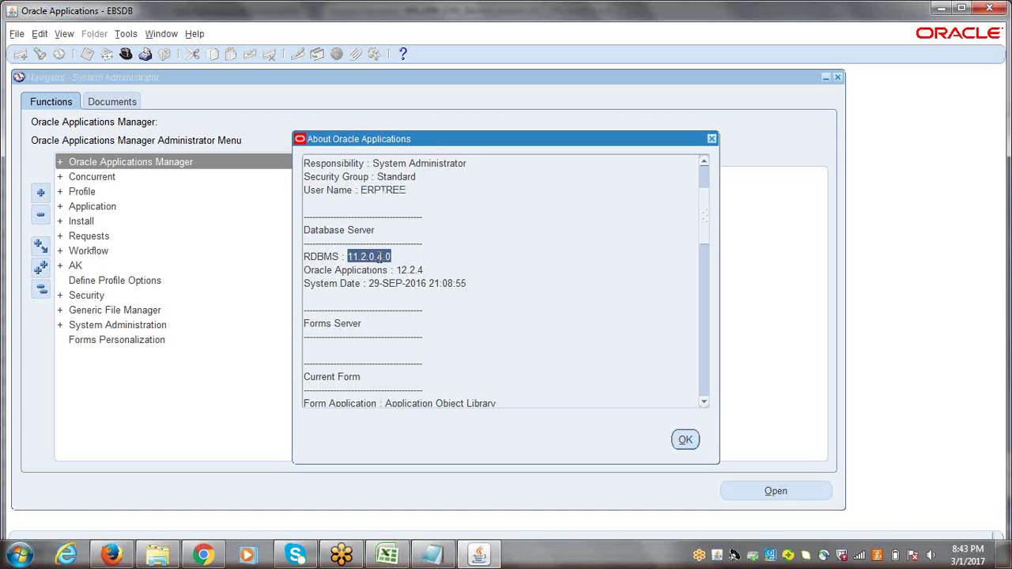
pyautogui.click(396, 256)
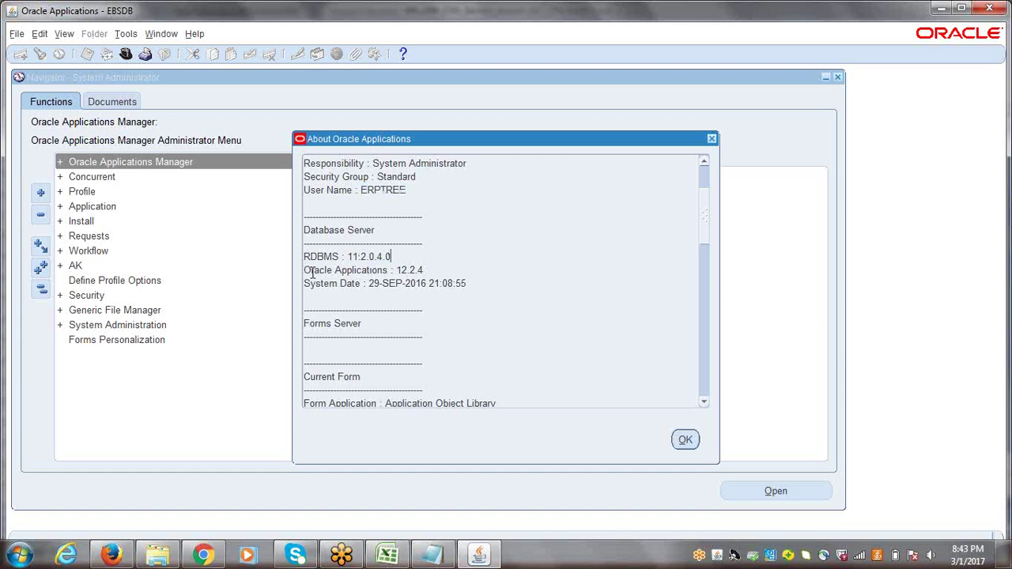
pyautogui.moveTo(305, 270); pyautogui.dragTo(434, 271)
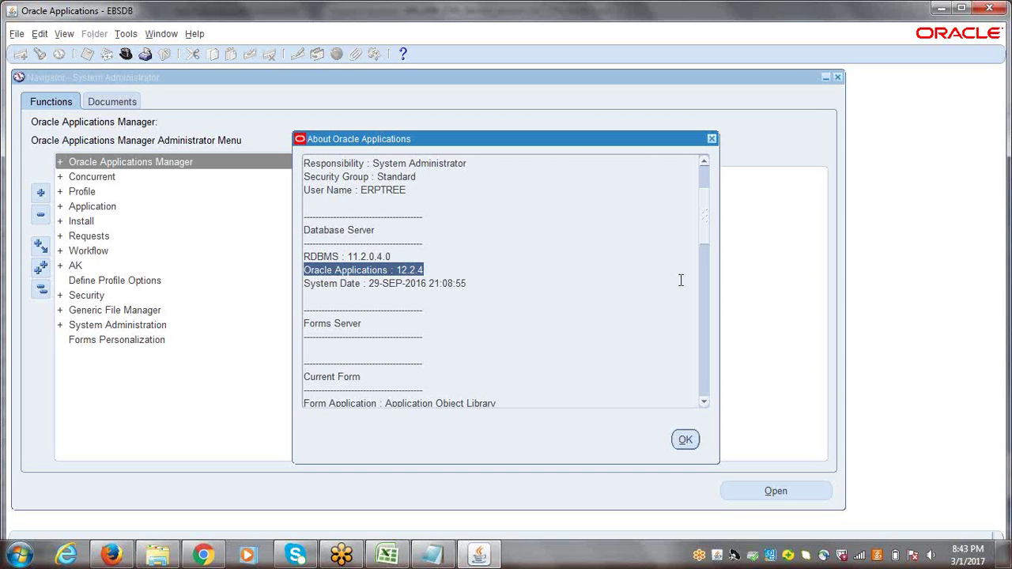
pyautogui.moveTo(368, 284); pyautogui.dragTo(472, 287)
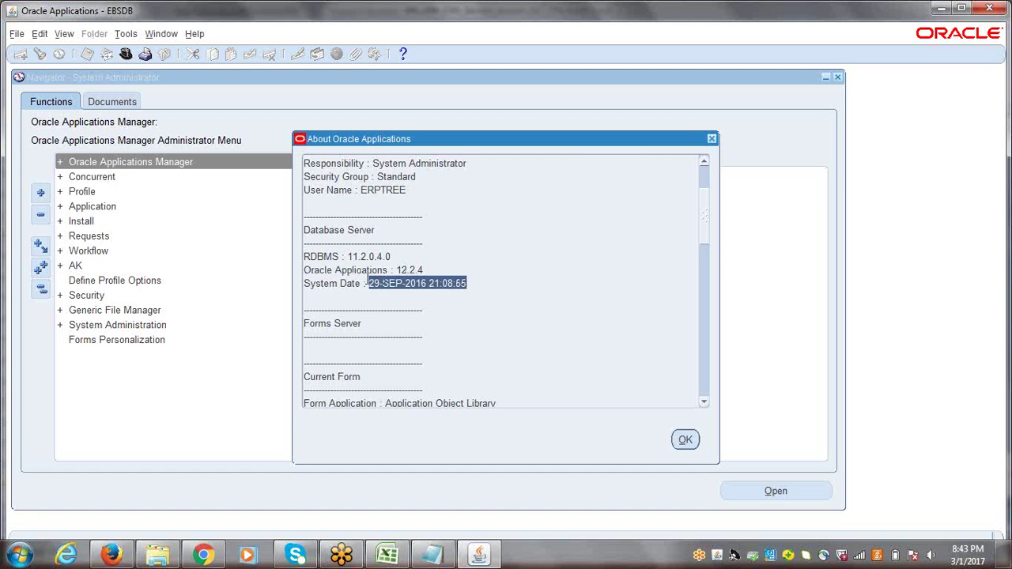
pyautogui.moveTo(369, 284); pyautogui.dragTo(471, 281)
# Scroll down to the Form Version details, then close the About Oracle Applications window
pyautogui.moveTo(708, 220); pyautogui.dragTo(709, 258)
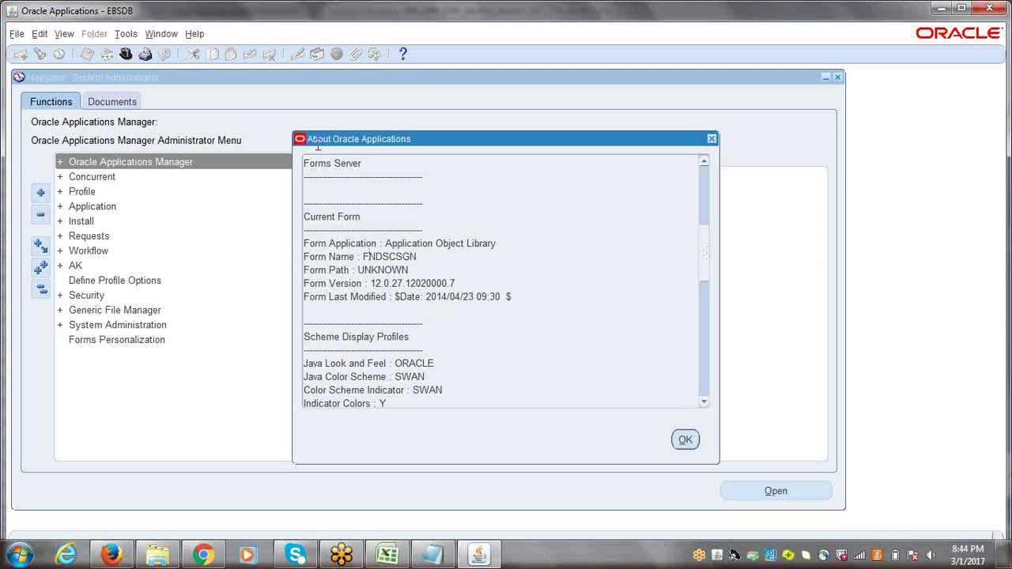
pyautogui.moveTo(305, 283); pyautogui.dragTo(466, 283)
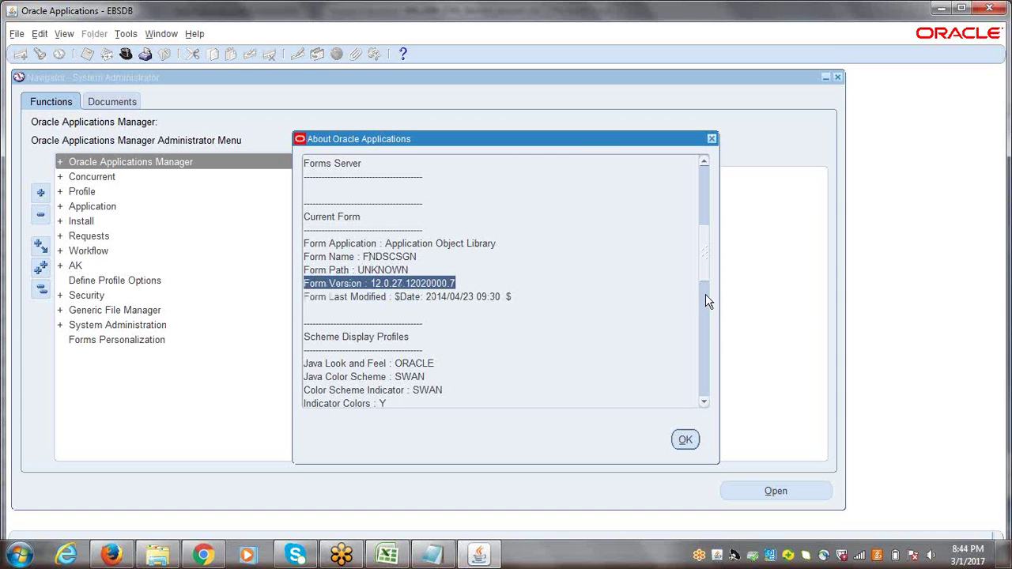
pyautogui.scroll(-3, 706, 279)
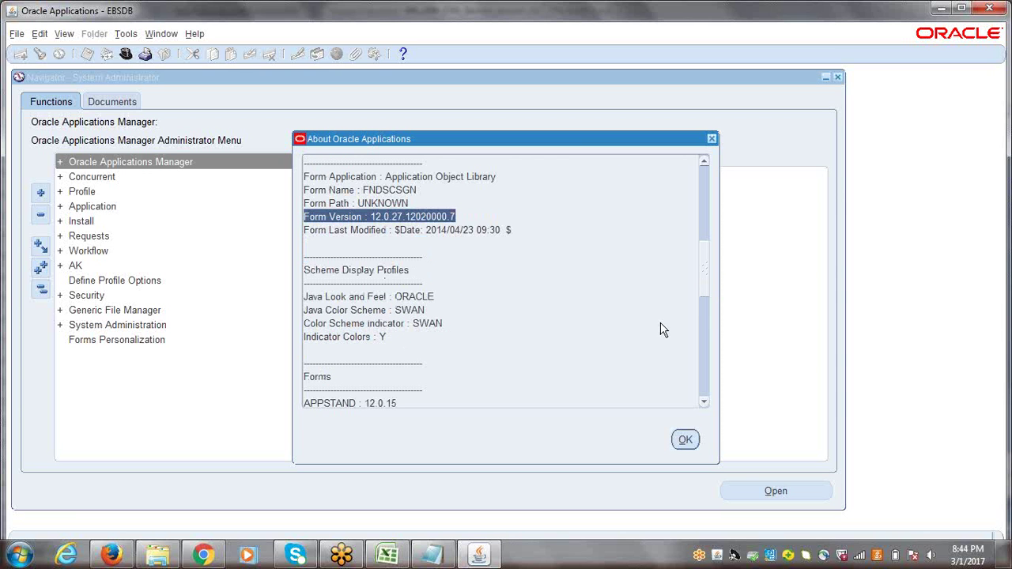
pyautogui.moveTo(709, 262); pyautogui.dragTo(716, 368)
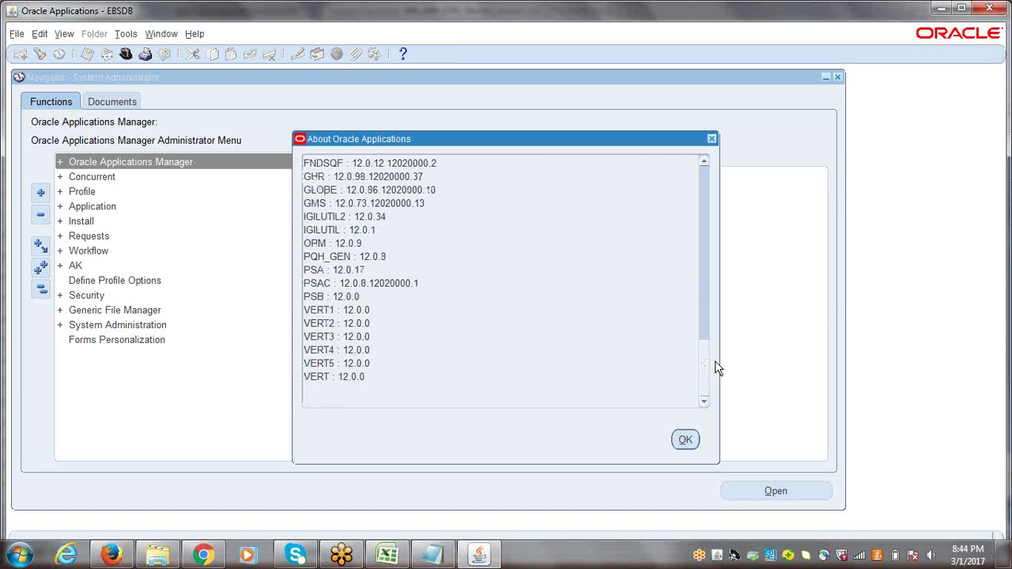
pyautogui.moveTo(714, 357); pyautogui.dragTo(706, 176)
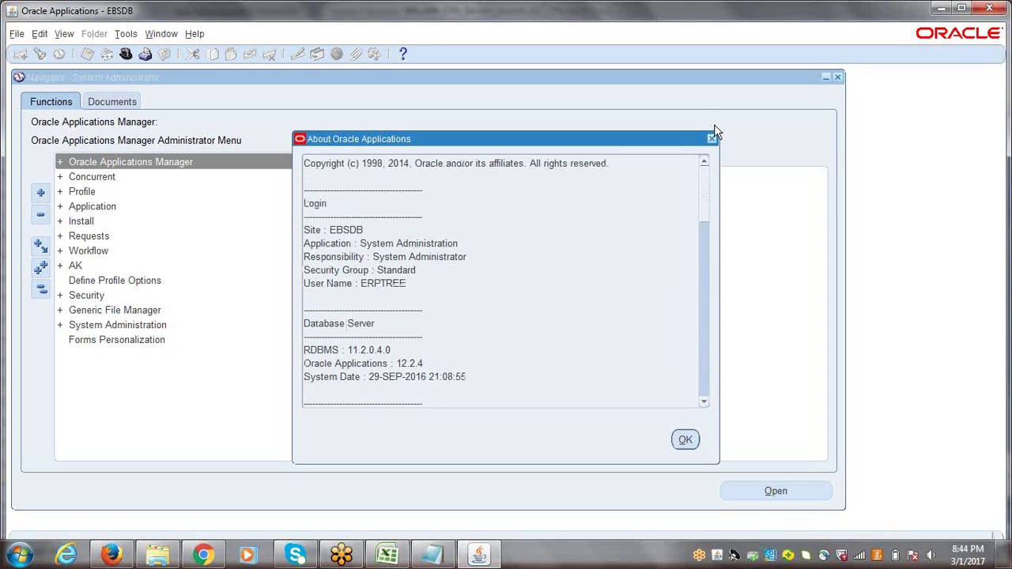
pyautogui.click(712, 139)
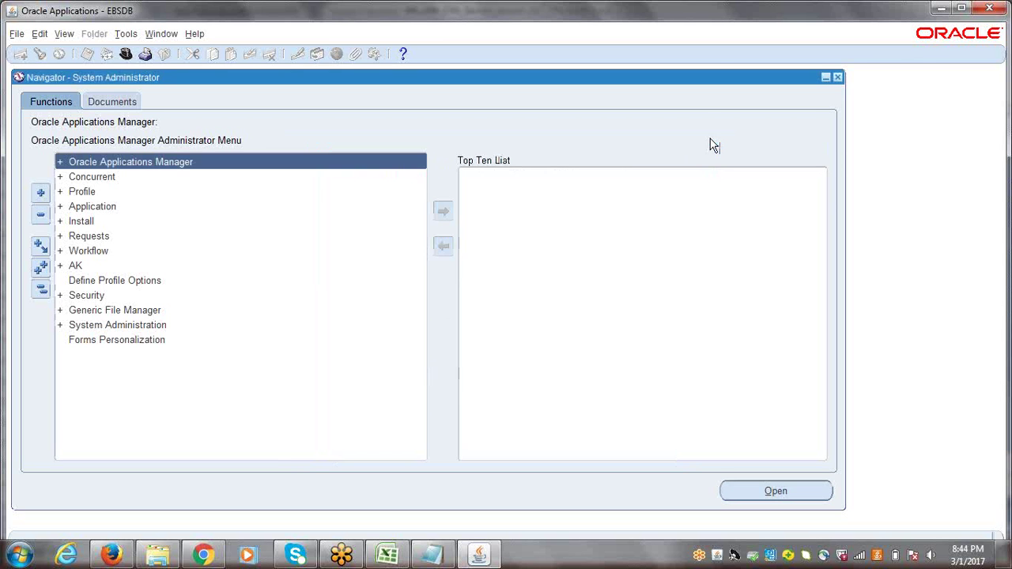
# Switch to ERPTREE Human Resources Super User and open Work Structures > Organization > Description
pyautogui.click(125, 53)
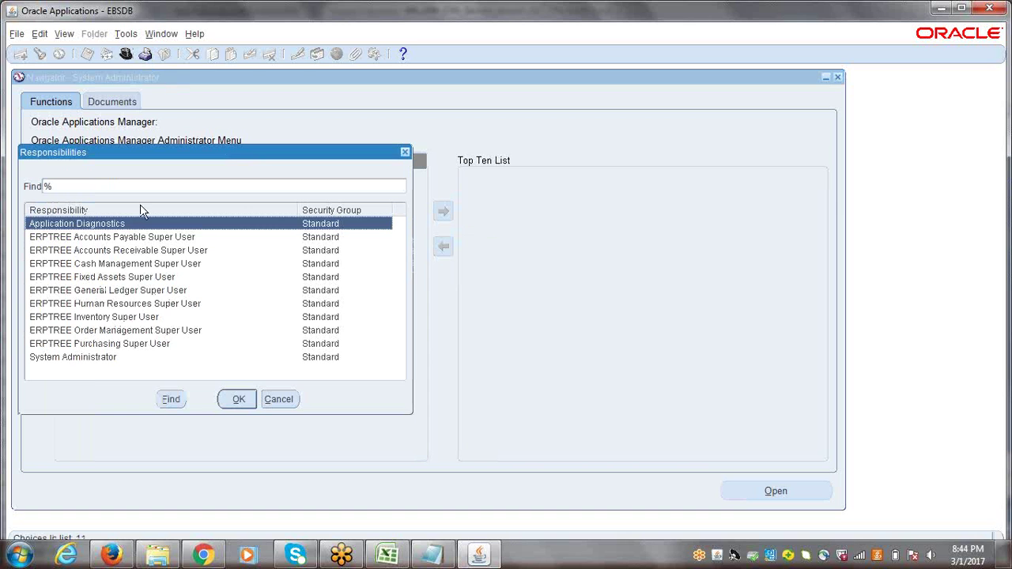
pyautogui.click(113, 305)
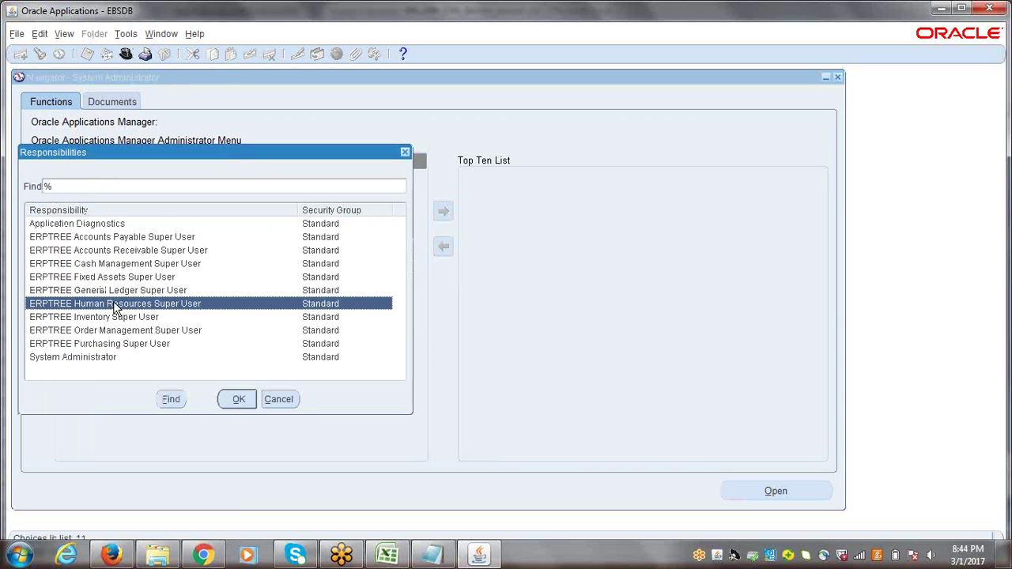
pyautogui.doubleClick(113, 304)
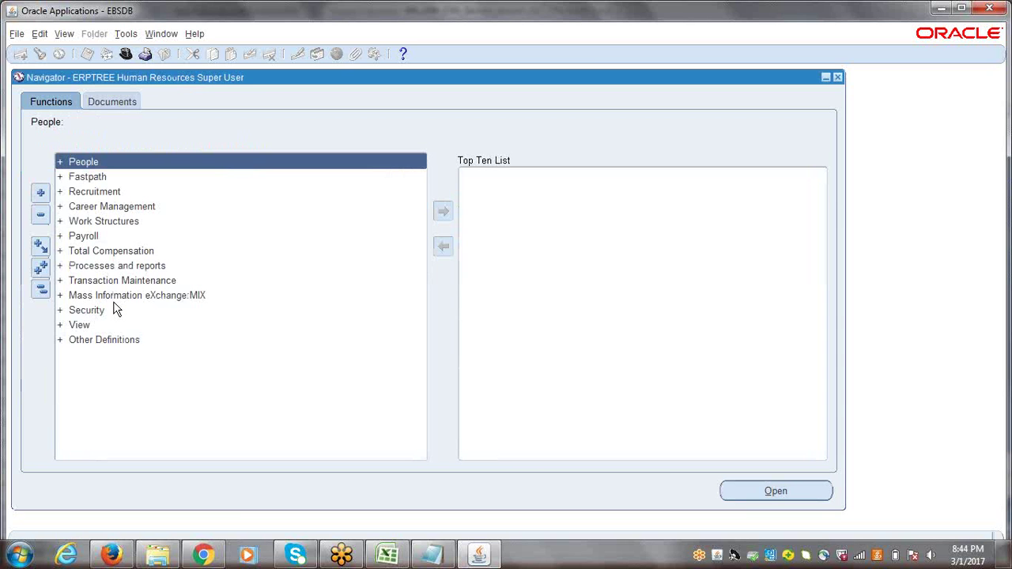
pyautogui.click(101, 222)
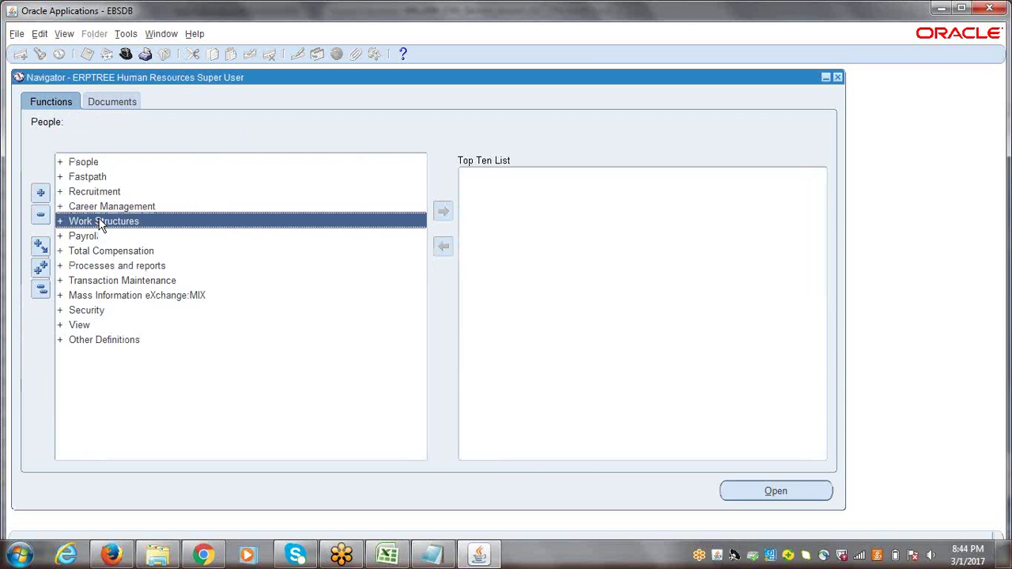
pyautogui.doubleClick(101, 224)
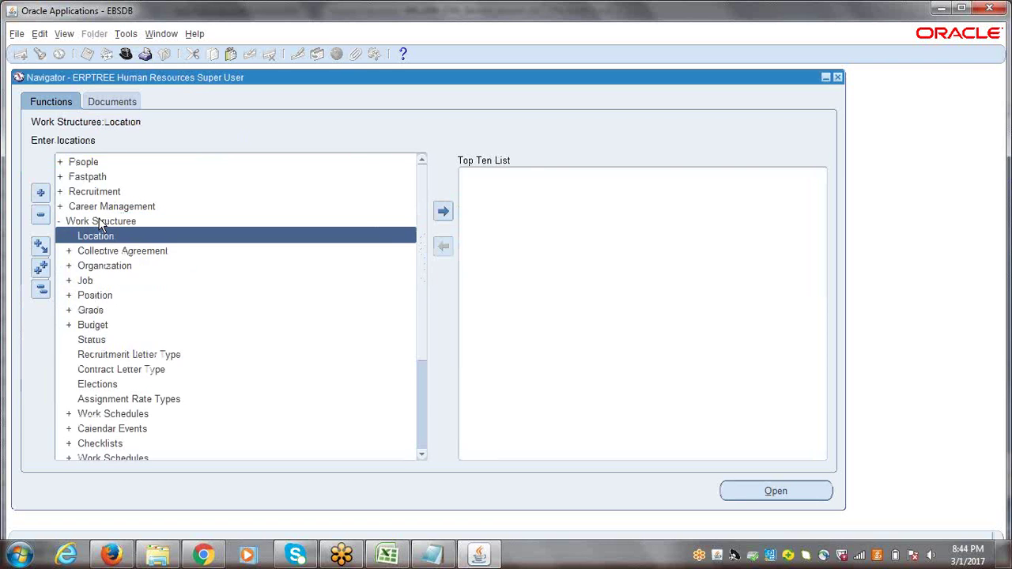
pyautogui.doubleClick(99, 271)
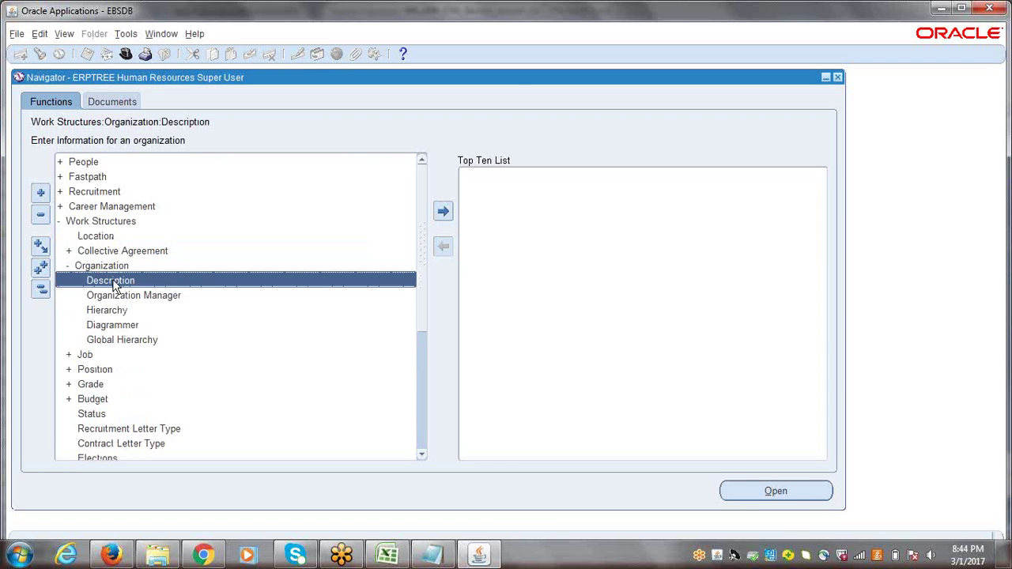
pyautogui.doubleClick(115, 283)
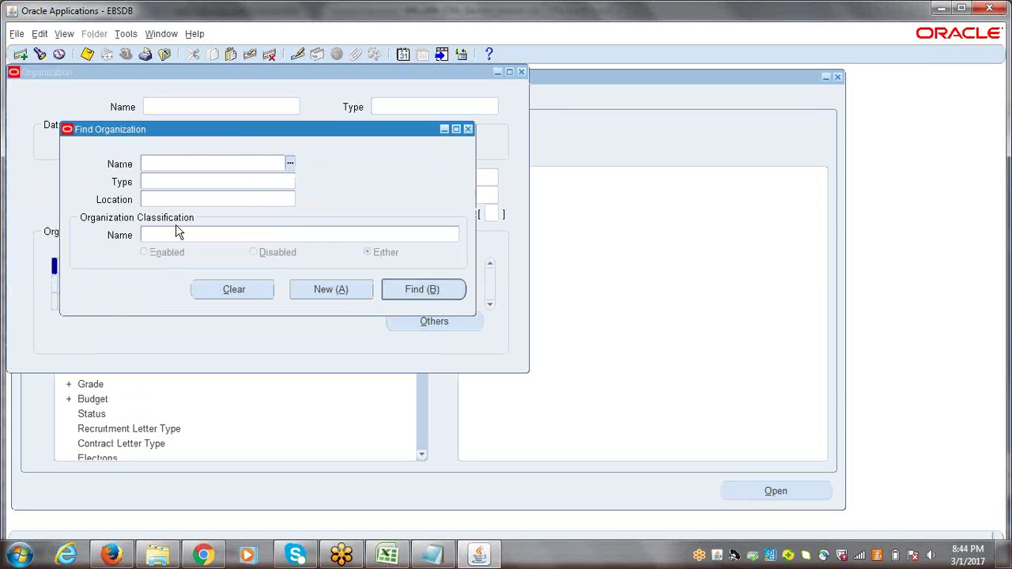
# Close the Find Organization dialog and move the blank Organization window up and to the left
pyautogui.click(467, 130)
pyautogui.moveTo(91, 72); pyautogui.dragTo(147, 119)
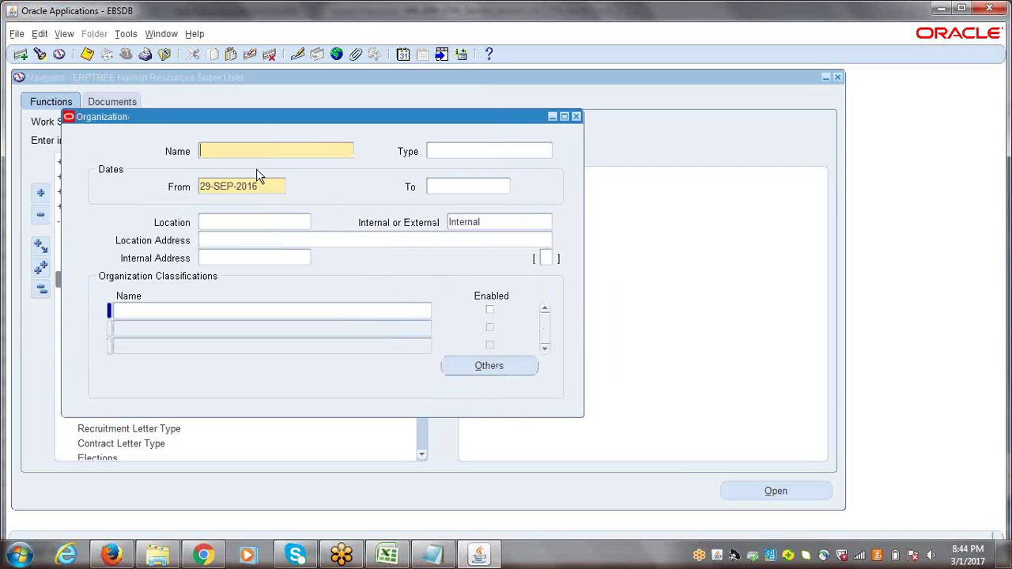
pyautogui.moveTo(103, 112); pyautogui.dragTo(101, 99)
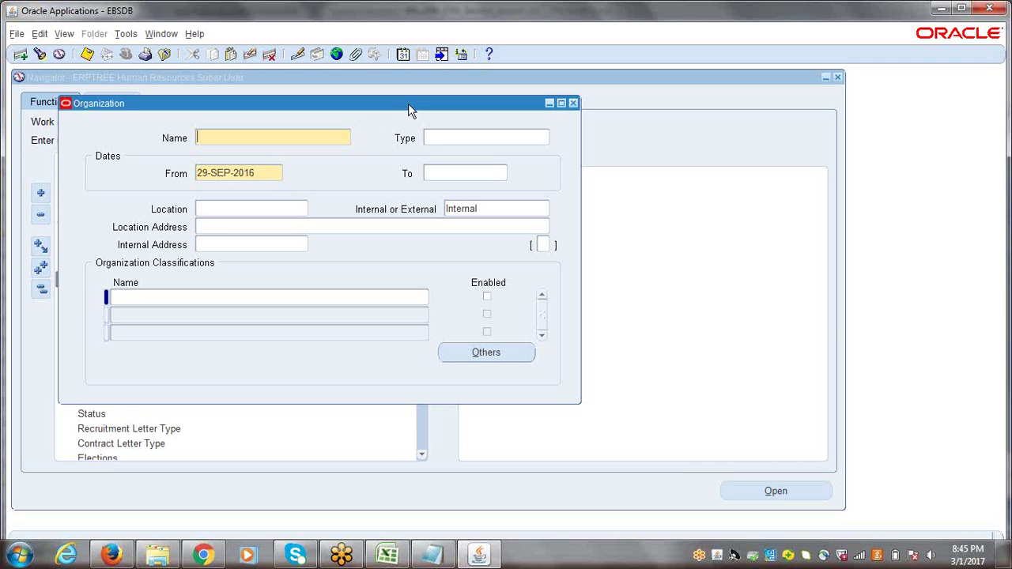
pyautogui.moveTo(622, 241); pyautogui.dragTo(435, 123)
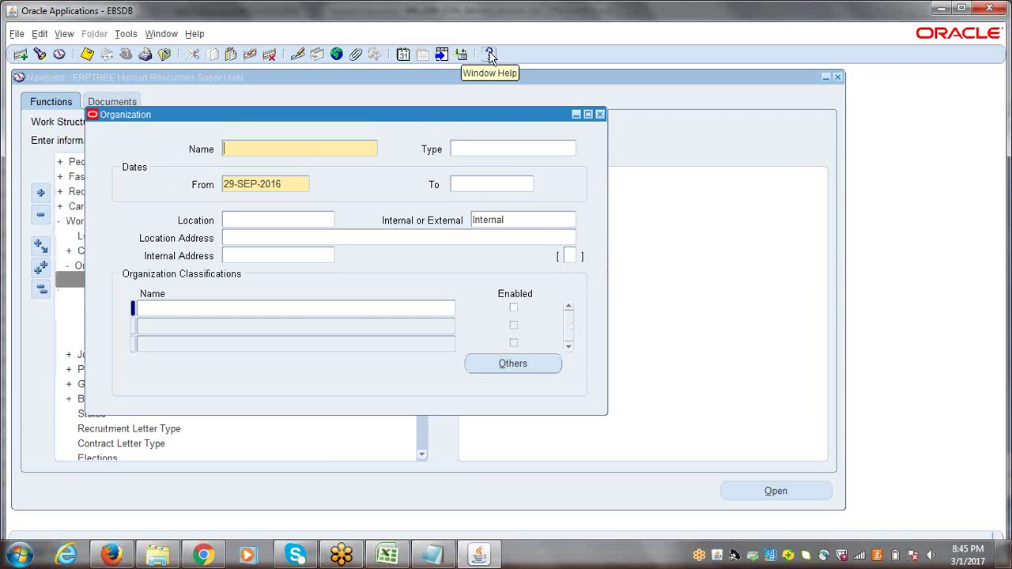
# Read the Organization window help, including the Setting Up Organizations and Setting Up Locations topics
pyautogui.click(489, 55)
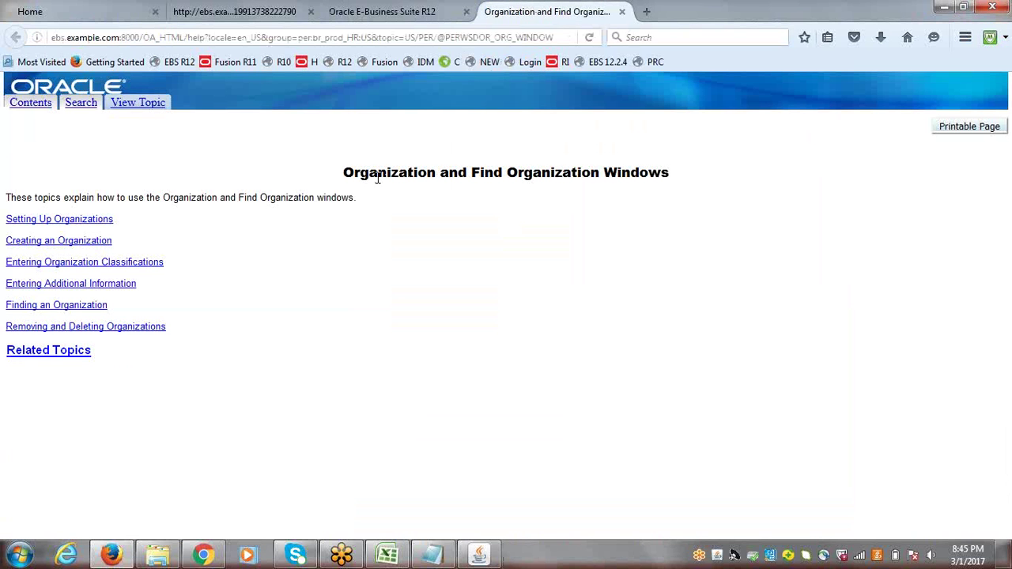
pyautogui.moveTo(348, 171); pyautogui.dragTo(671, 188)
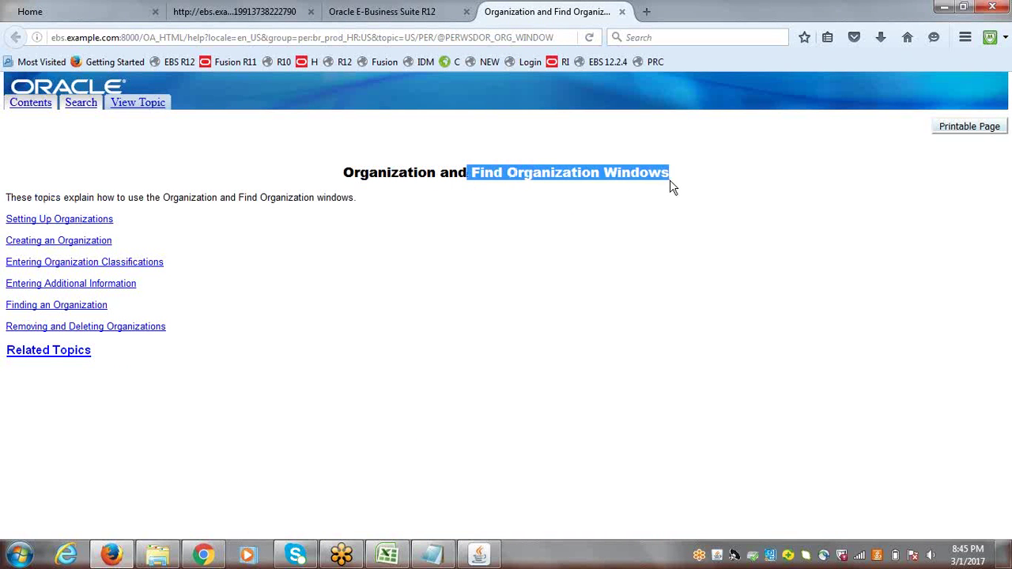
pyautogui.click(456, 285)
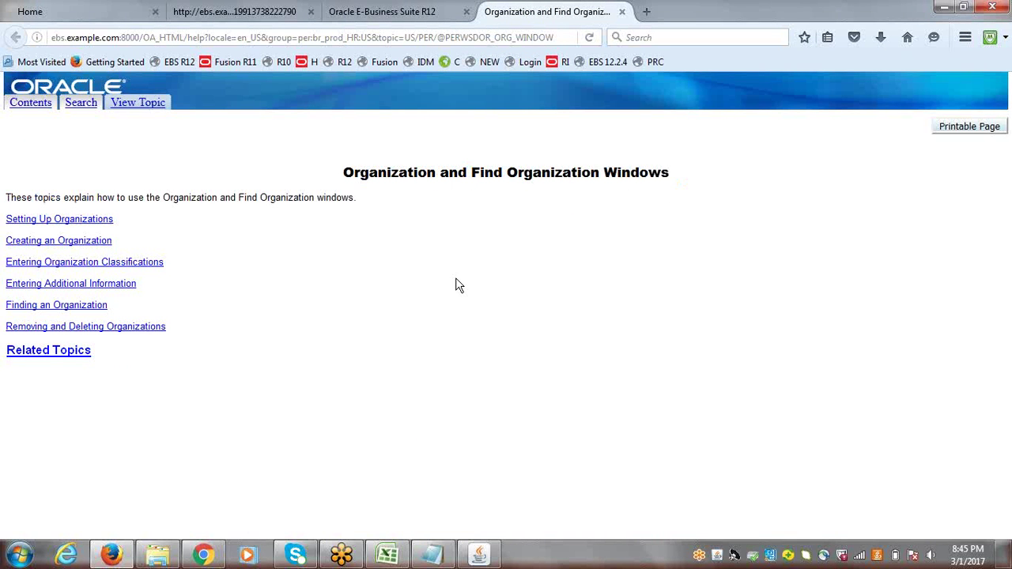
pyautogui.click(63, 220)
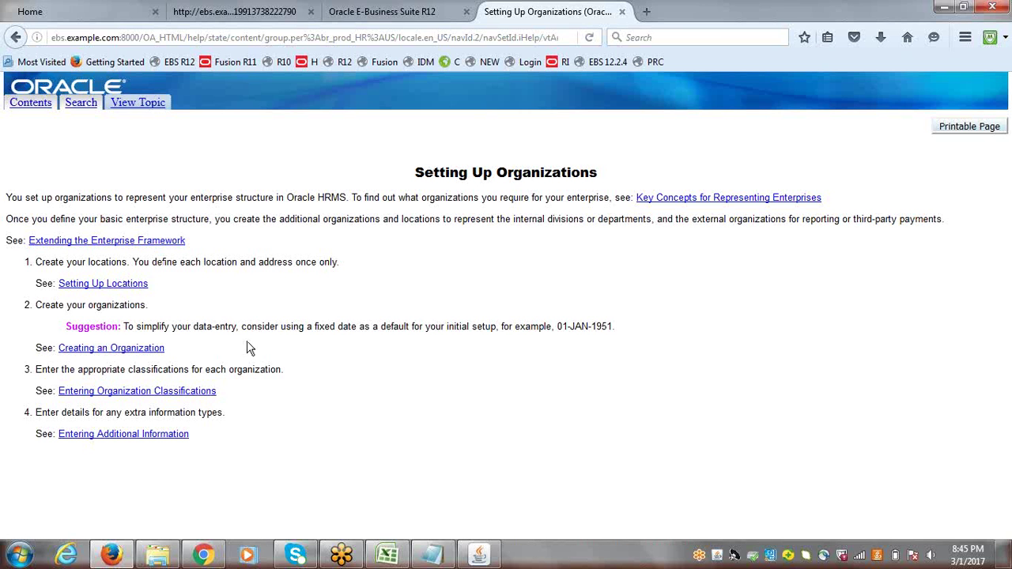
pyautogui.click(91, 285)
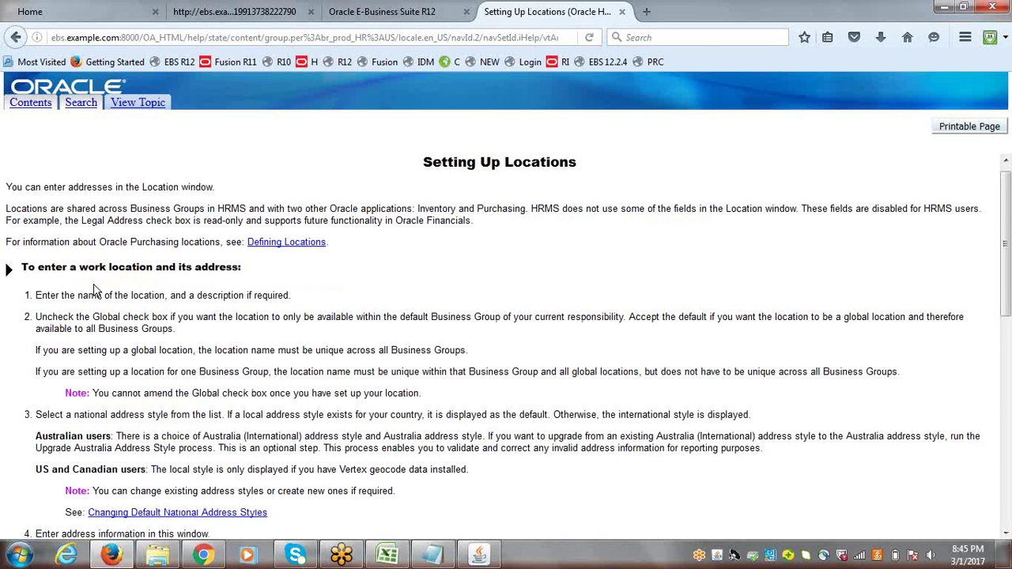
pyautogui.moveTo(1006, 237)
pyautogui.mouseDown()
pyautogui.moveTo(1006, 439)
pyautogui.moveTo(1007, 218)
pyautogui.mouseUp()
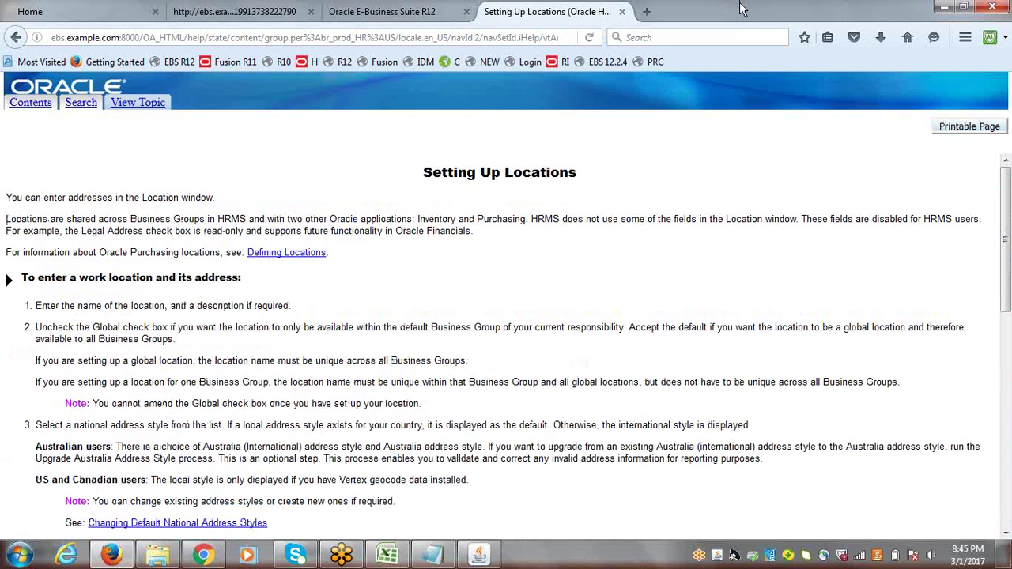
# Close the help page and the Organization form, then collapse the navigator to top level
pyautogui.click(621, 11)
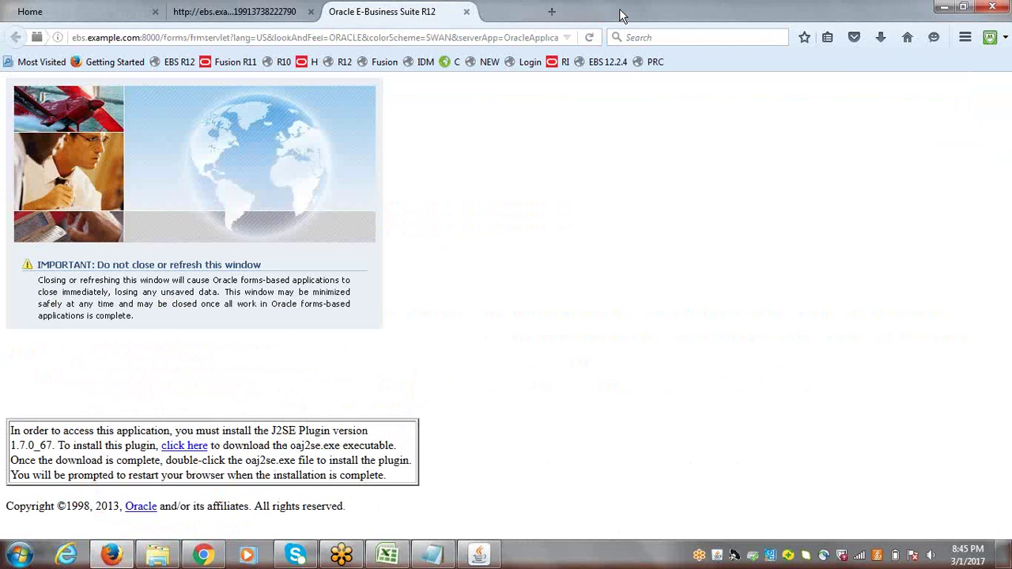
pyautogui.click(479, 555)
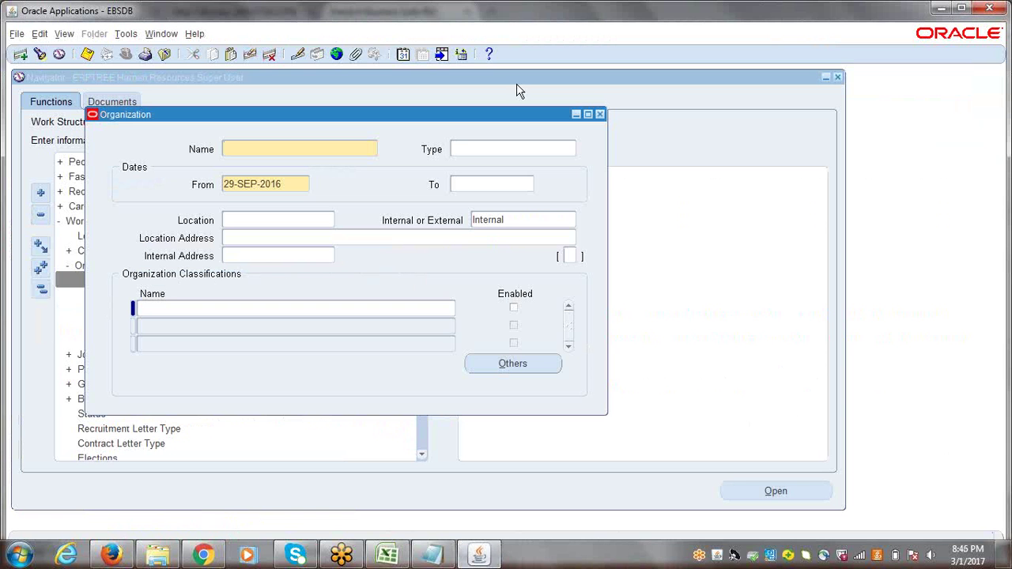
pyautogui.click(600, 114)
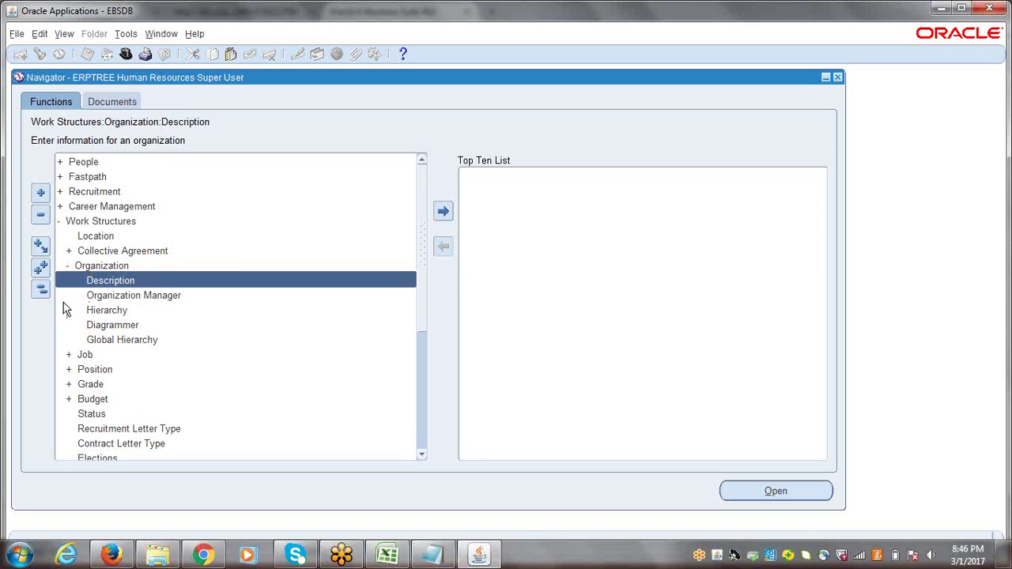
pyautogui.click(42, 292)
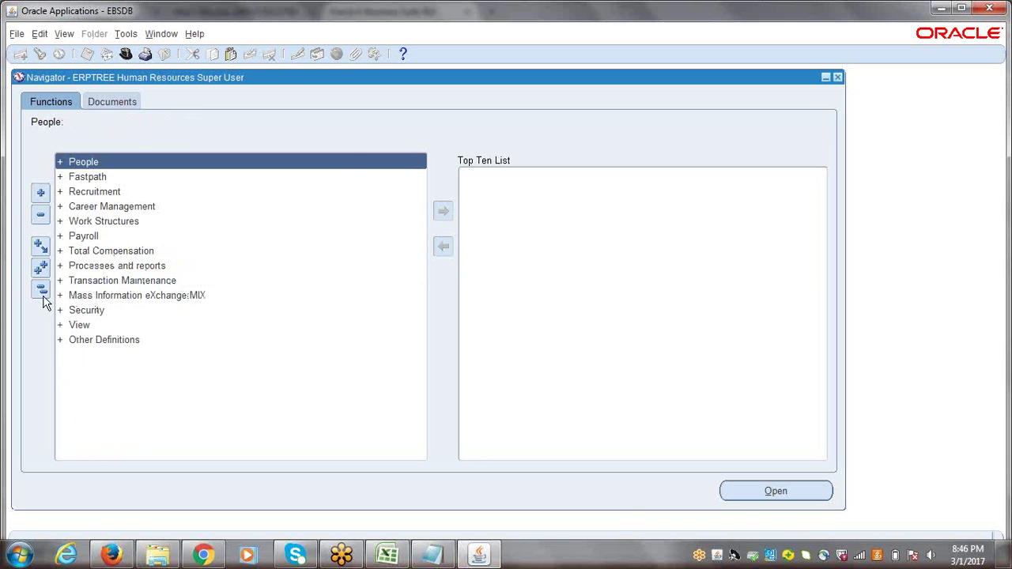
# Bring Excel's setup task list forward, scroll down past Check Multi-Org Configuration, and select cell A124
pyautogui.click(387, 555)
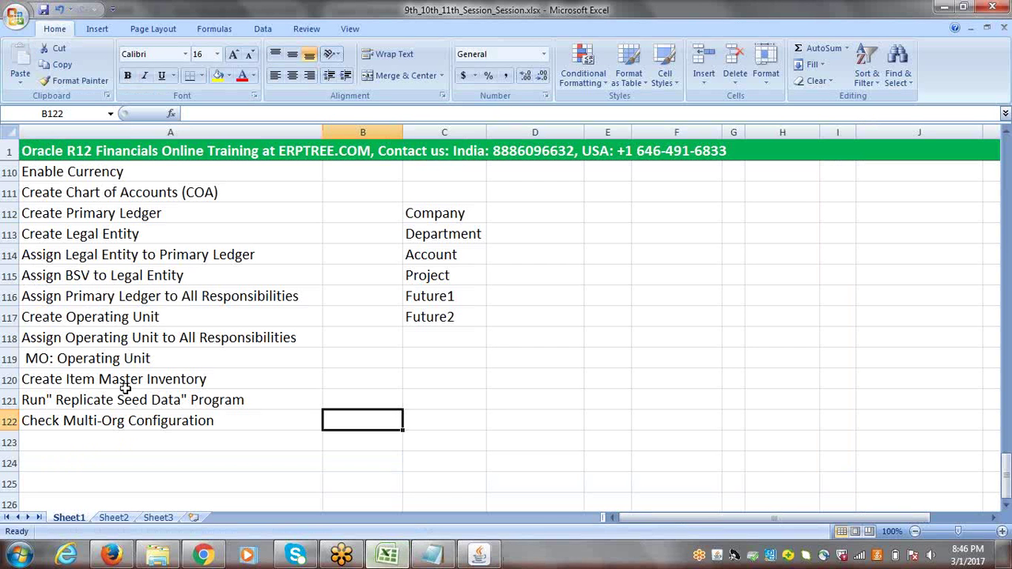
pyautogui.click(1006, 506)
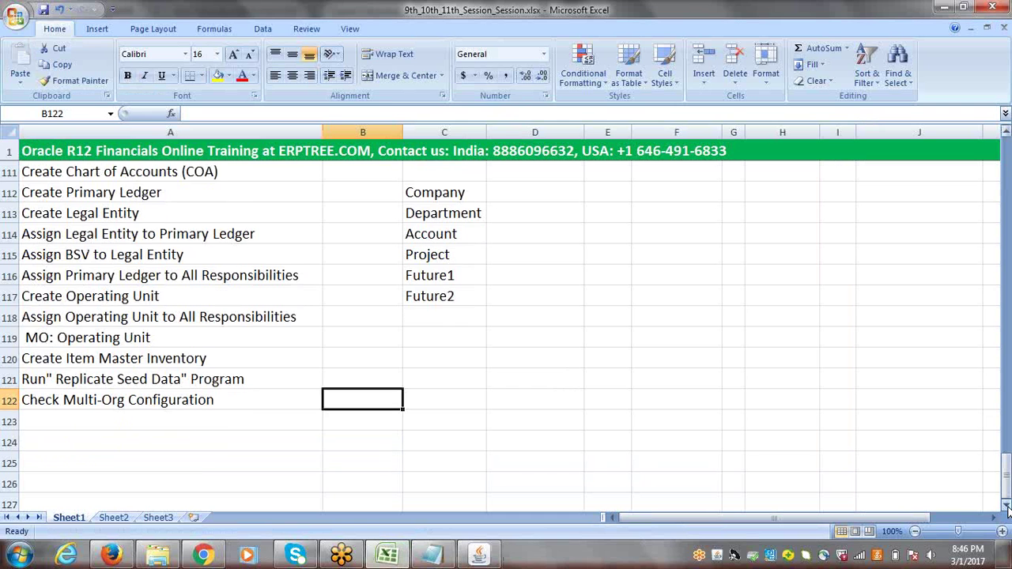
pyautogui.click(1006, 506)
pyautogui.click(1006, 506)
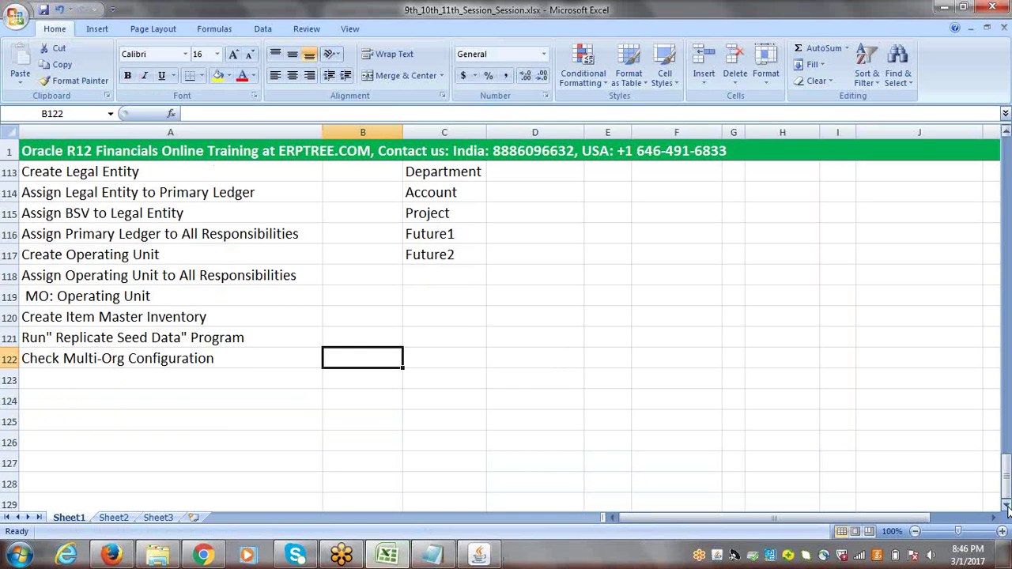
pyautogui.click(176, 403)
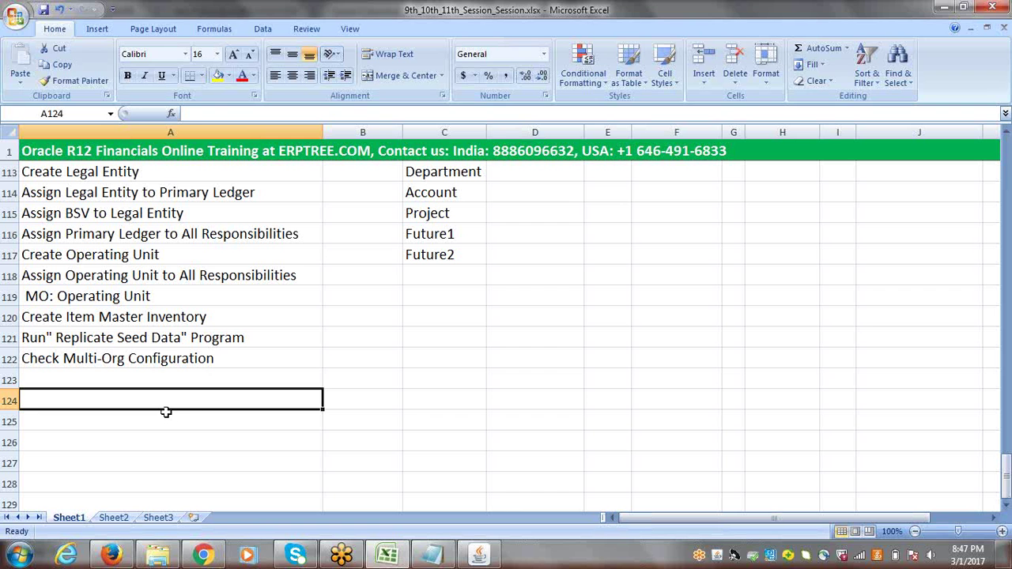
# Enter '1.Multi Org Configuration' in A124 and '2.Module/Application Specific Configuration' in A125
pyautogui.write('1.')
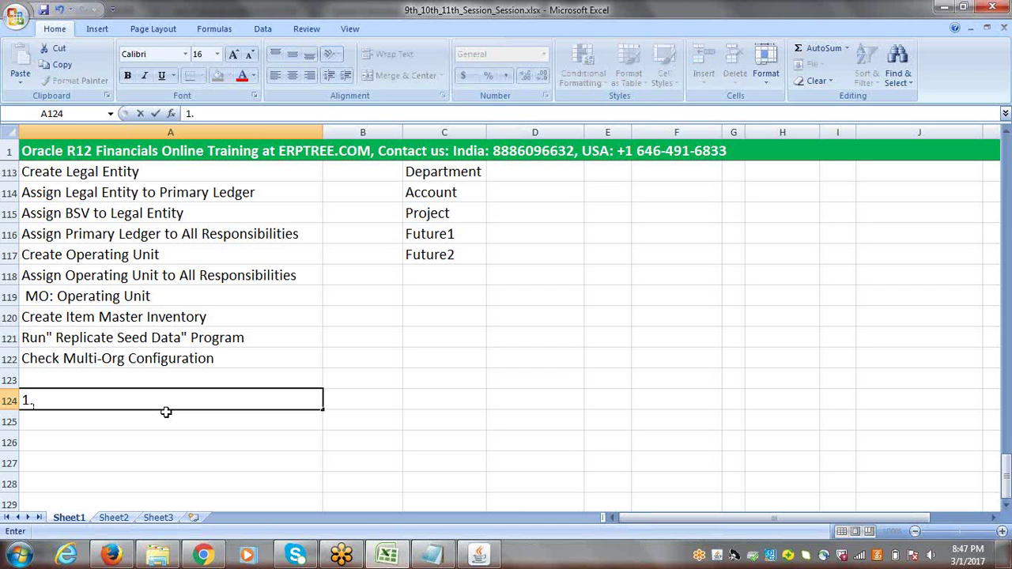
pyautogui.write('Multi Org C')
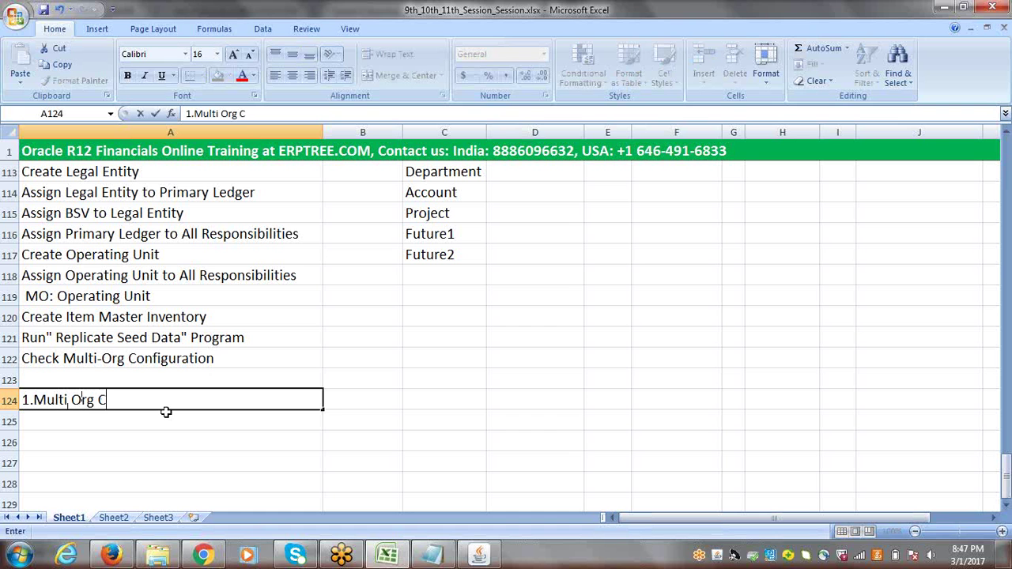
pyautogui.write('onfiguration')
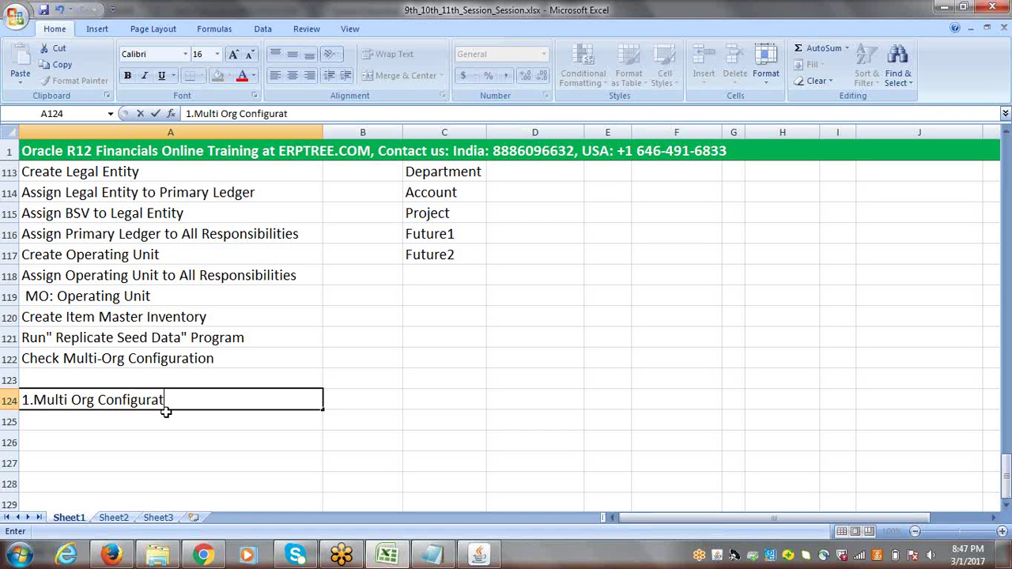
pyautogui.click(95, 420)
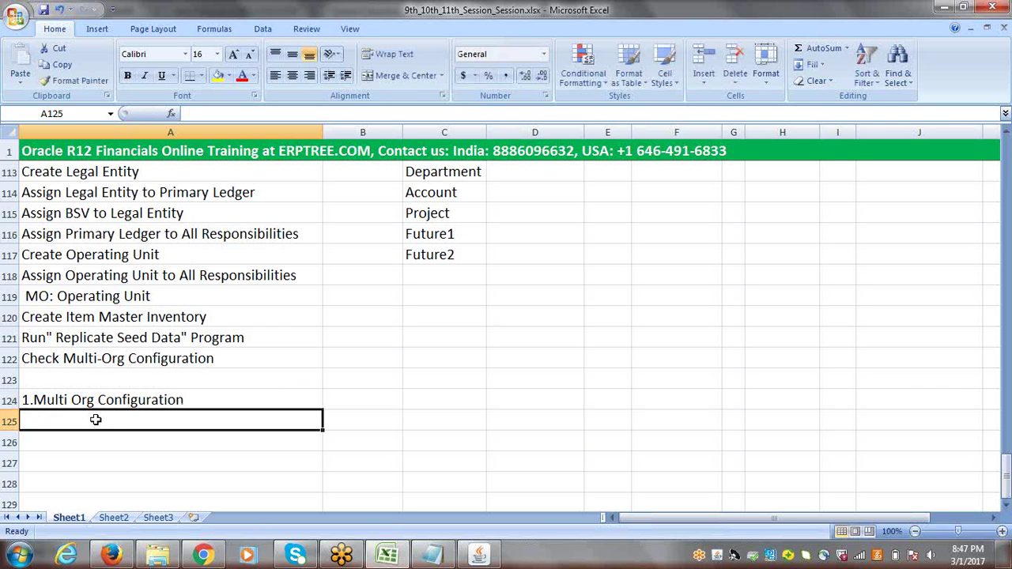
pyautogui.write('2.')
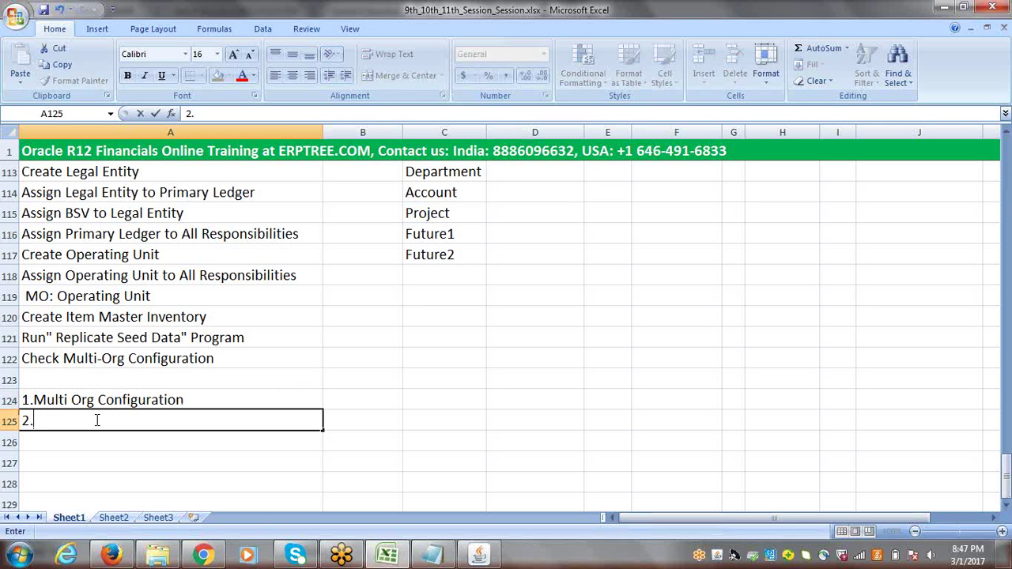
pyautogui.write('Module')
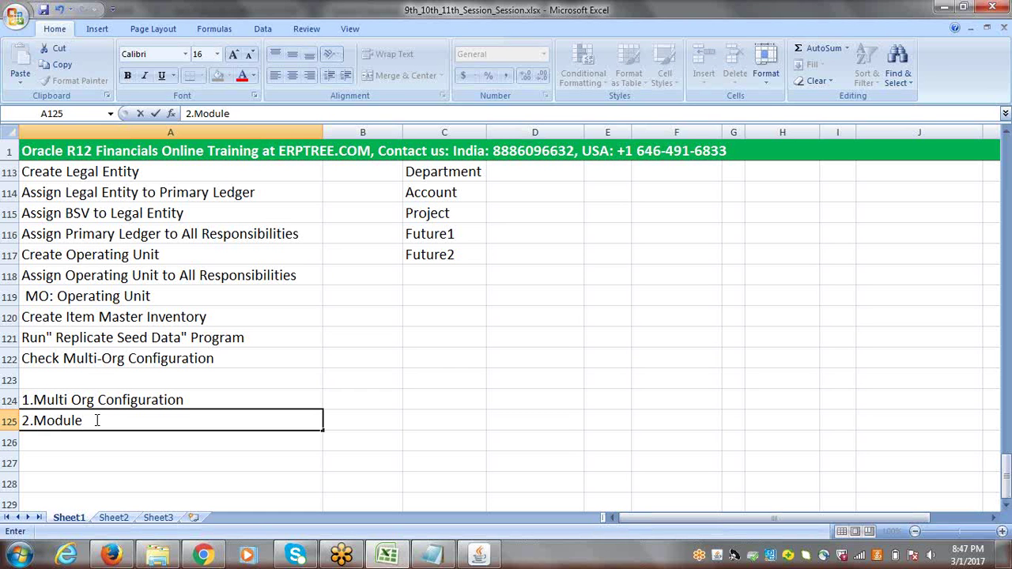
pyautogui.write('/Applicat')
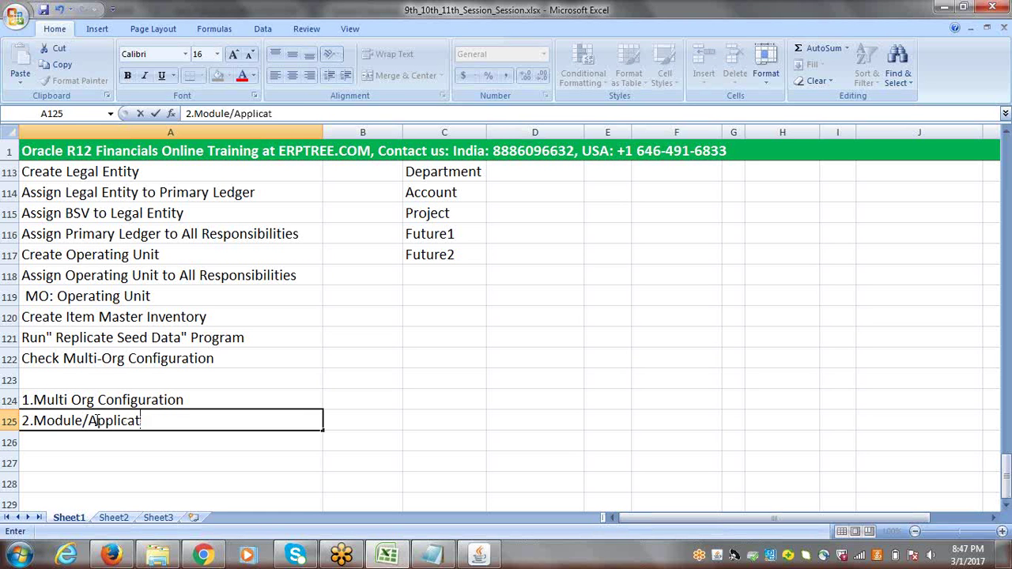
pyautogui.write('ion Speci')
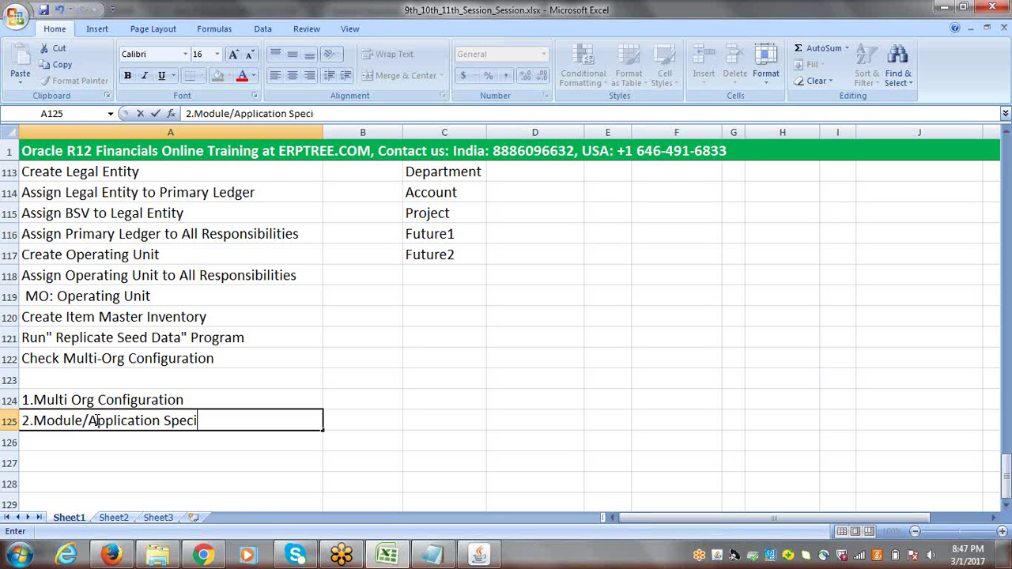
pyautogui.write('fic Configu')
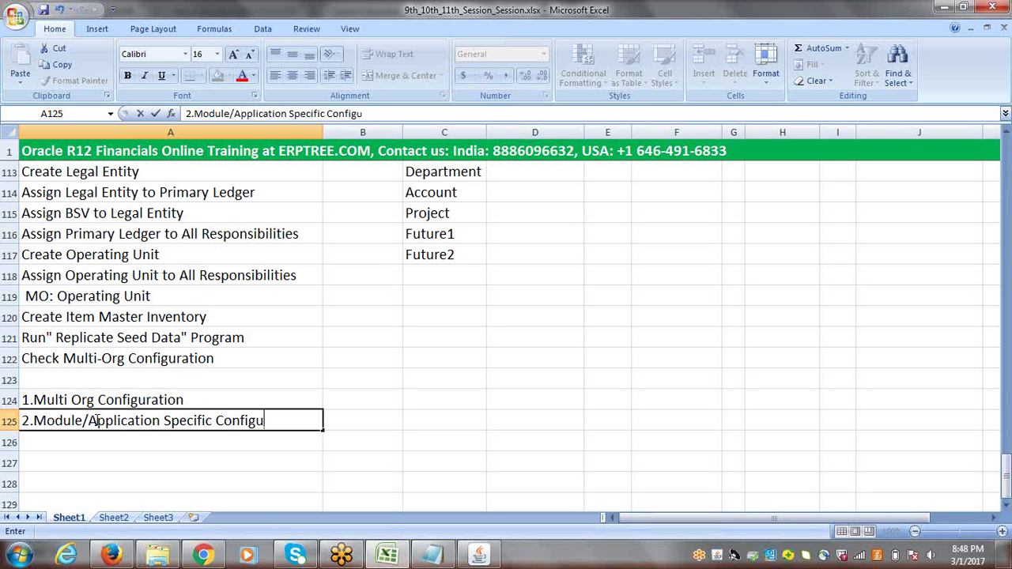
pyautogui.write('ration')
pyautogui.click(358, 423)
pyautogui.click(190, 421)
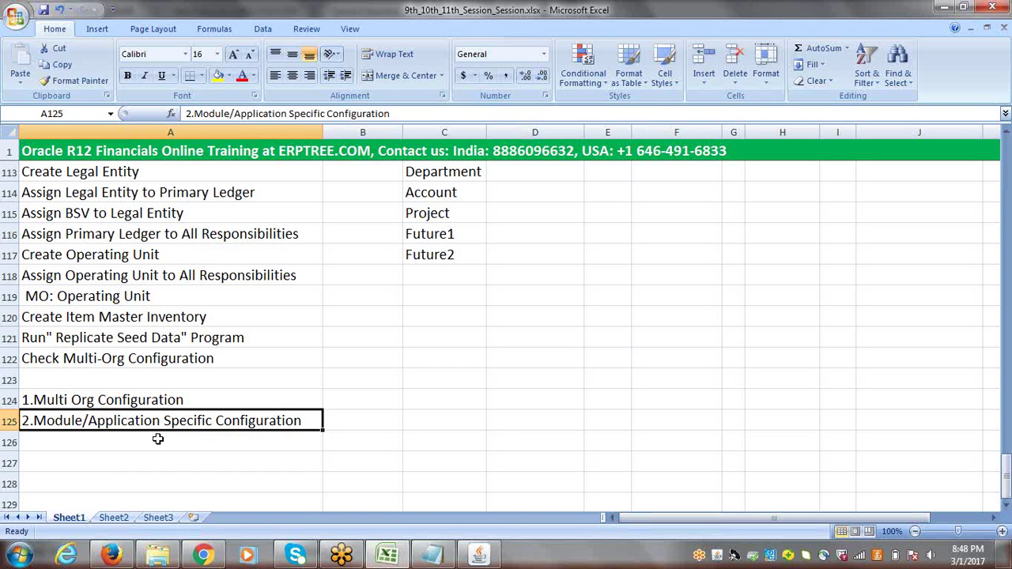
pyautogui.click(119, 441)
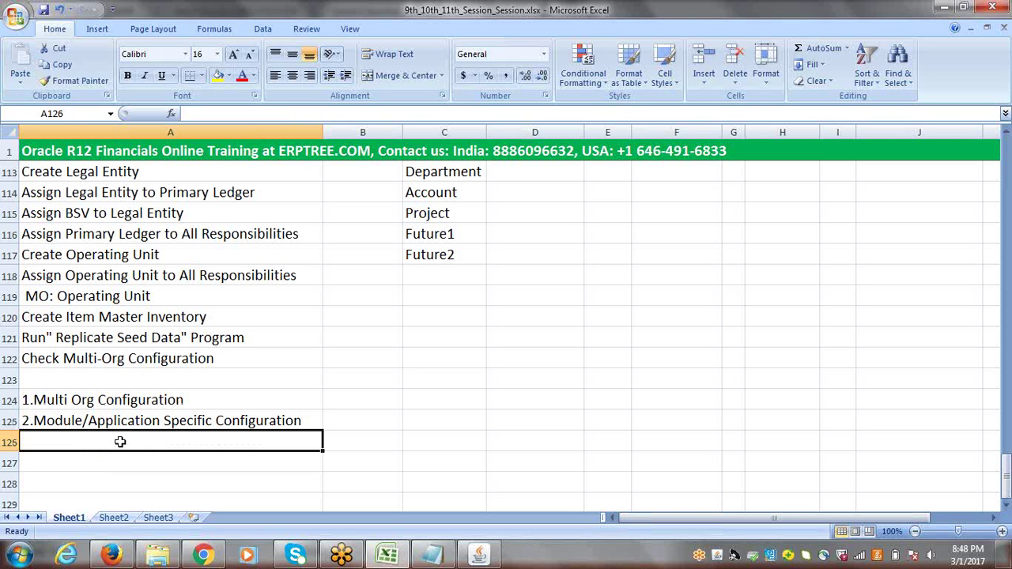
pyautogui.click(127, 421)
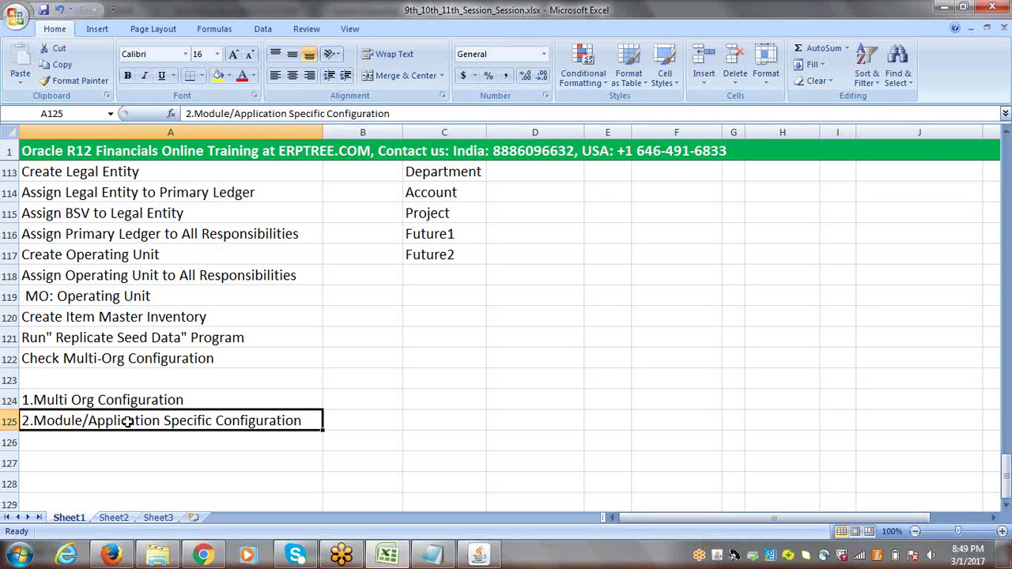
pyautogui.click(98, 402)
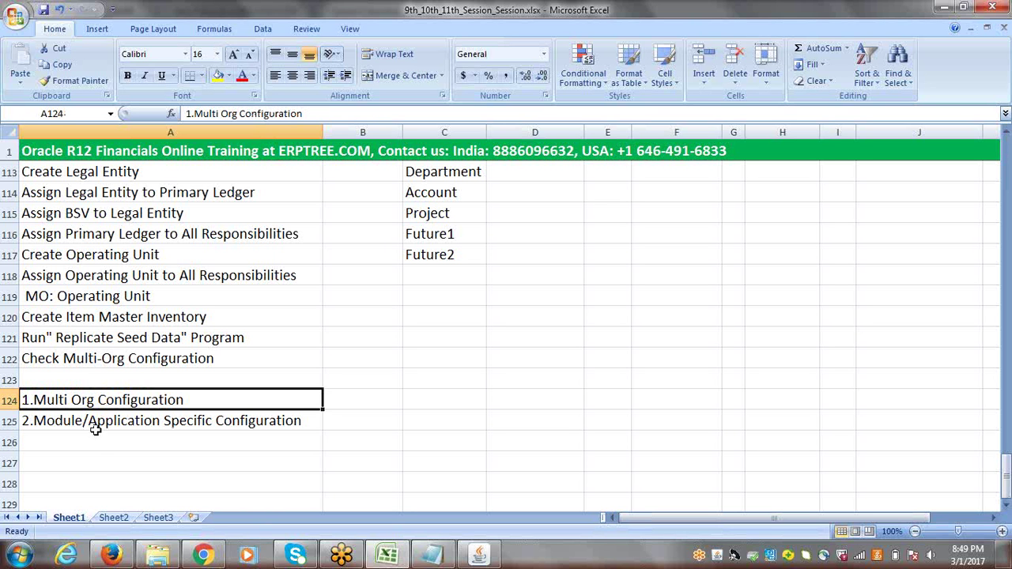
pyautogui.click(94, 423)
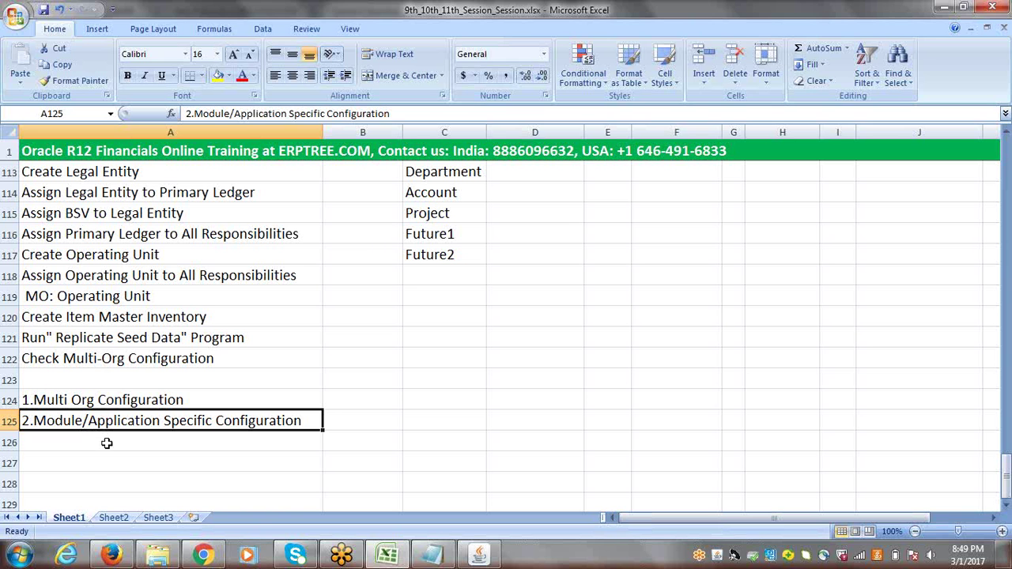
pyautogui.click(107, 443)
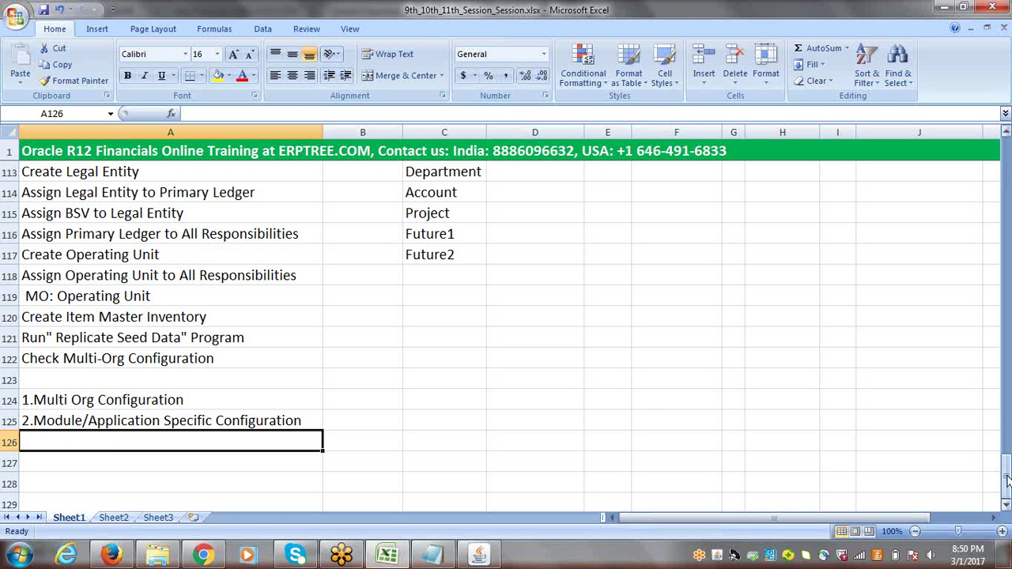
pyautogui.moveTo(1007, 480)
pyautogui.mouseDown()
pyautogui.moveTo(1007, 162)
pyautogui.moveTo(1007, 474)
pyautogui.mouseUp()
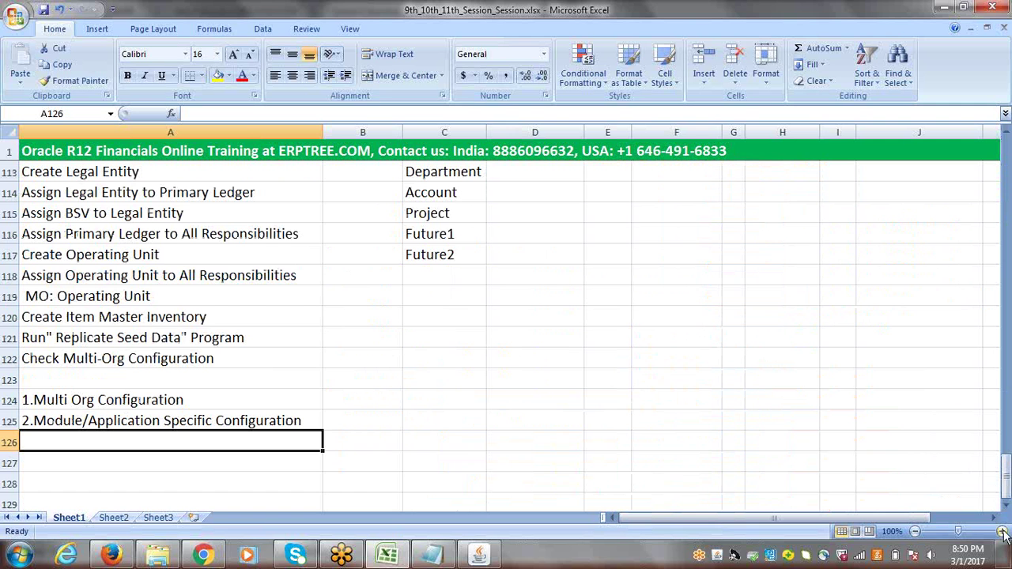
pyautogui.click(1006, 507)
pyautogui.click(1006, 507)
pyautogui.click(1007, 507)
pyautogui.click(1006, 507)
pyautogui.click(1006, 506)
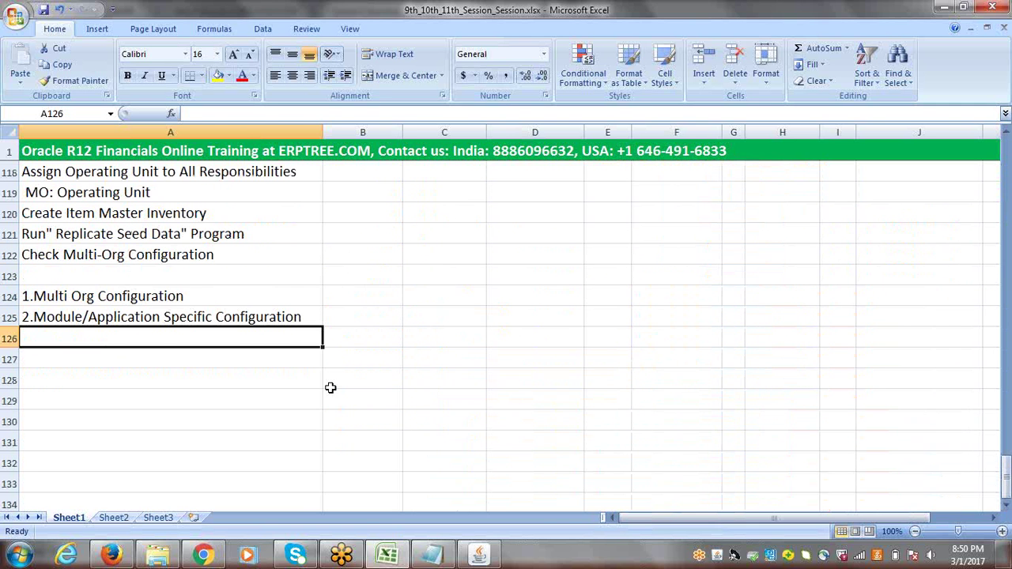
pyautogui.click(161, 296)
pyautogui.click(172, 317)
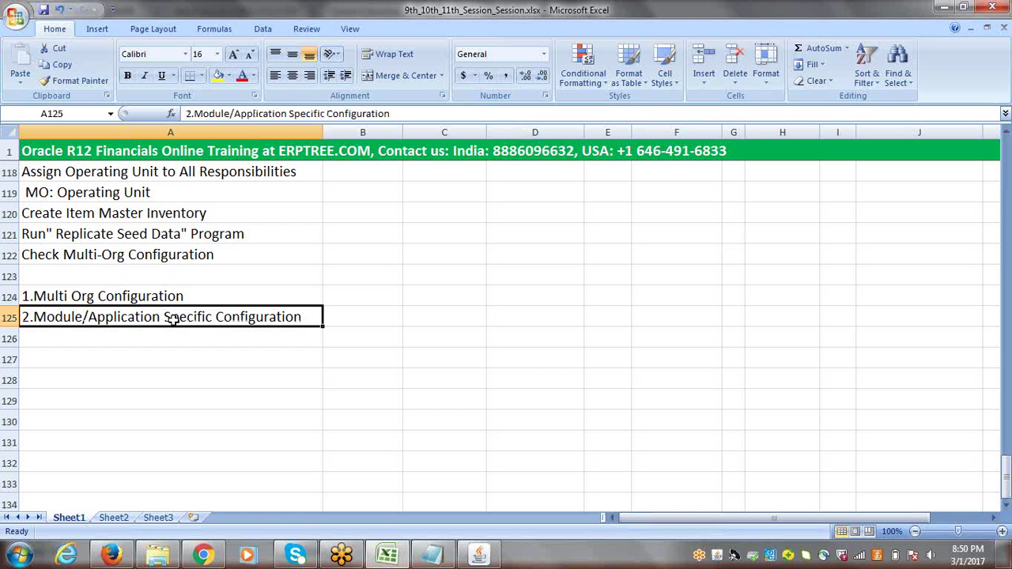
# Enter 'Done' in B124 beside the 1.Multi Org Configuration heading
pyautogui.click(146, 297)
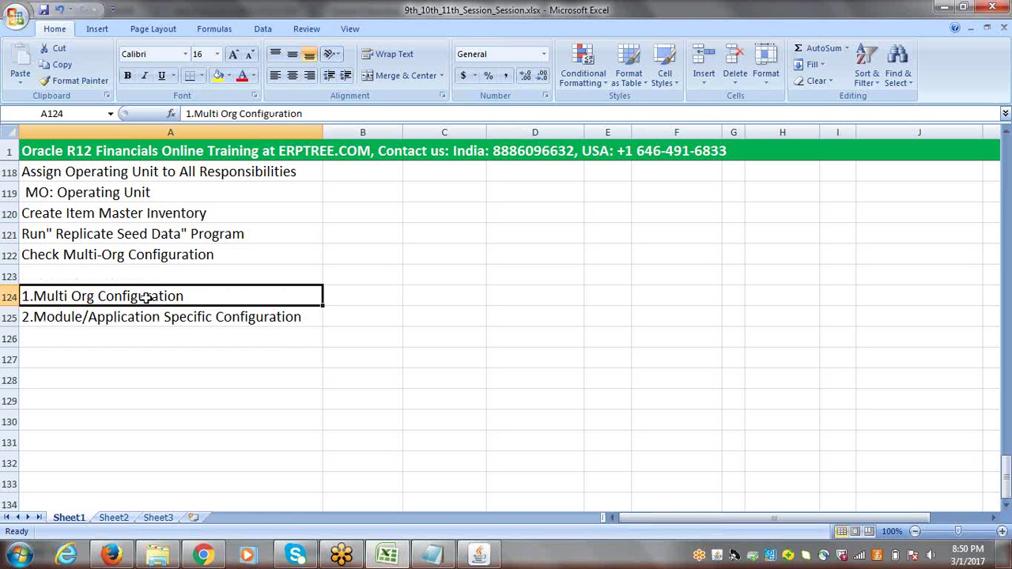
pyautogui.press('Right')
pyautogui.write('d')
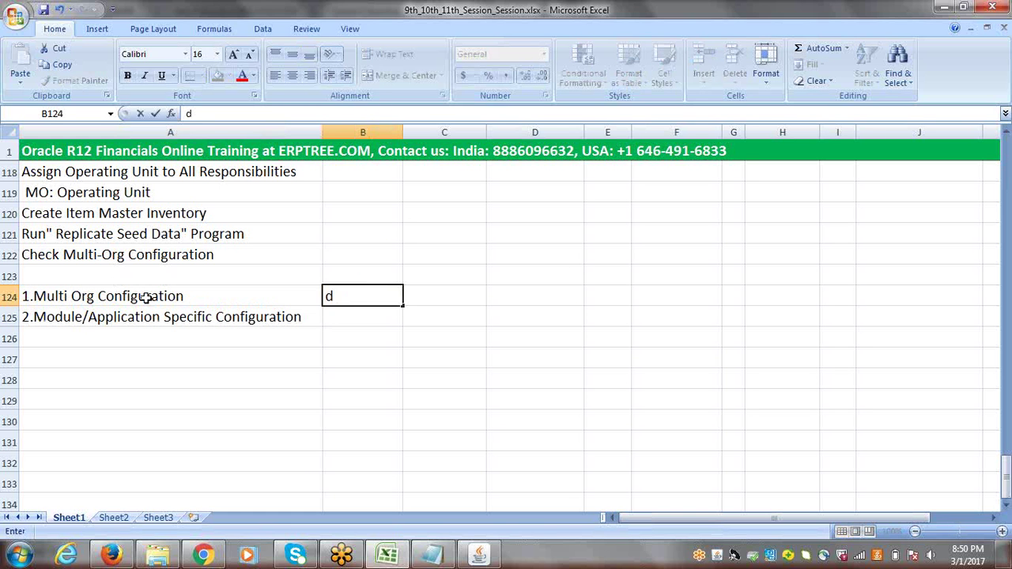
pyautogui.press('BackSpace')
pyautogui.write('Done')
pyautogui.hotkey('ctrl', 'Return')
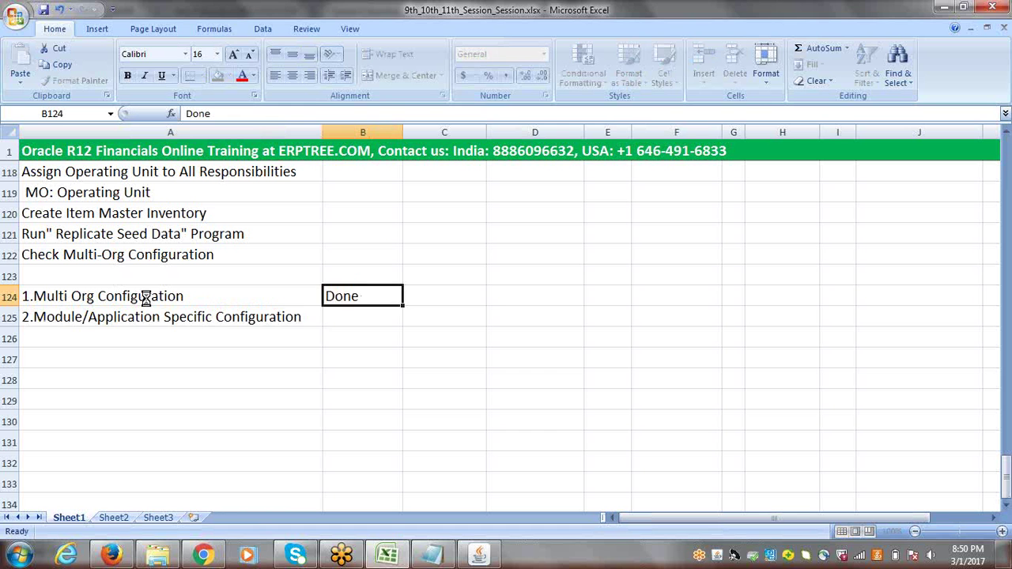
pyautogui.click(130, 317)
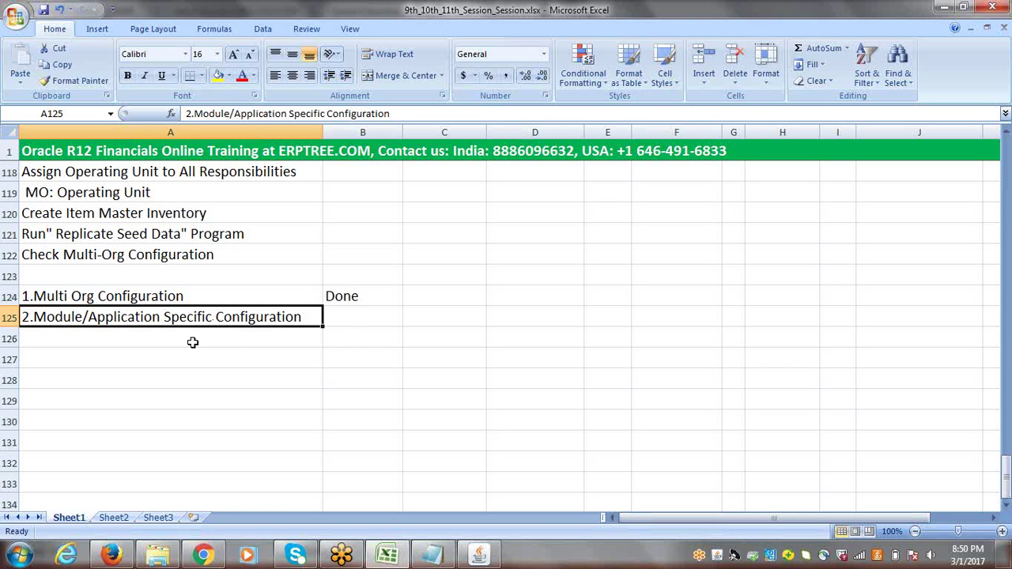
pyautogui.click(1006, 506)
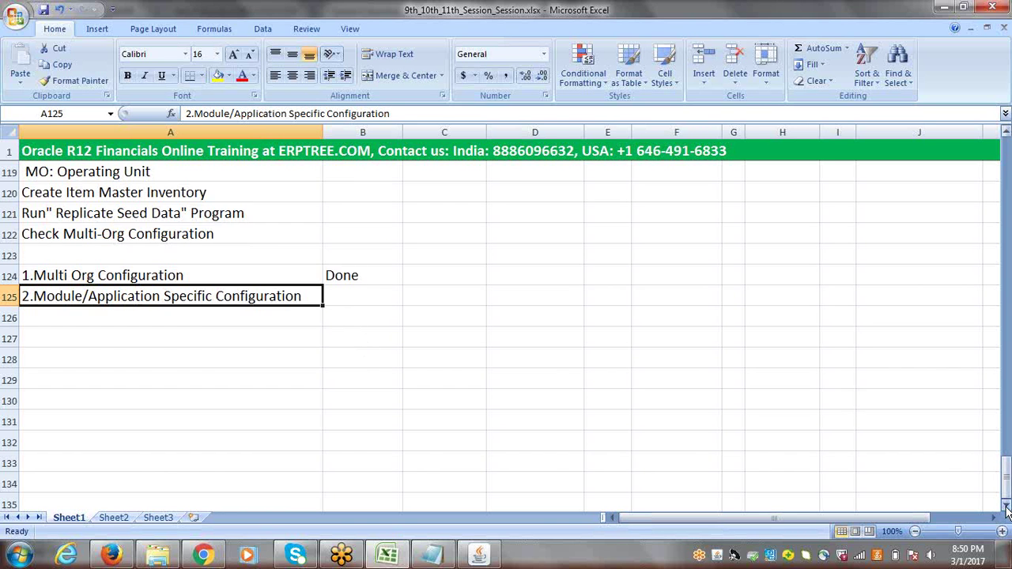
pyautogui.click(1007, 507)
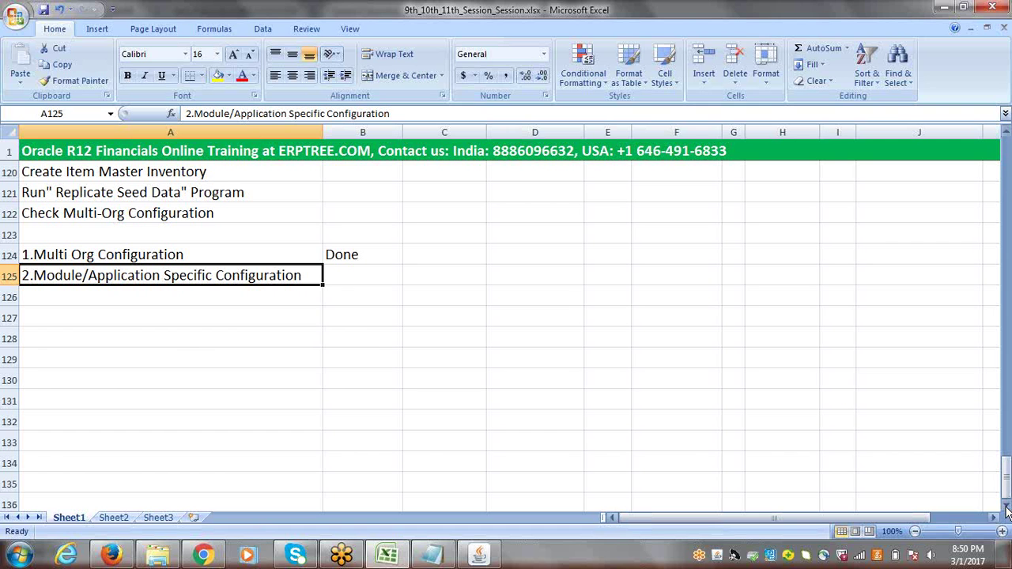
# Paste 'Multi Org Configuration' from A124 into A128 and fill row 128 yellow
pyautogui.doubleClick(70, 518)
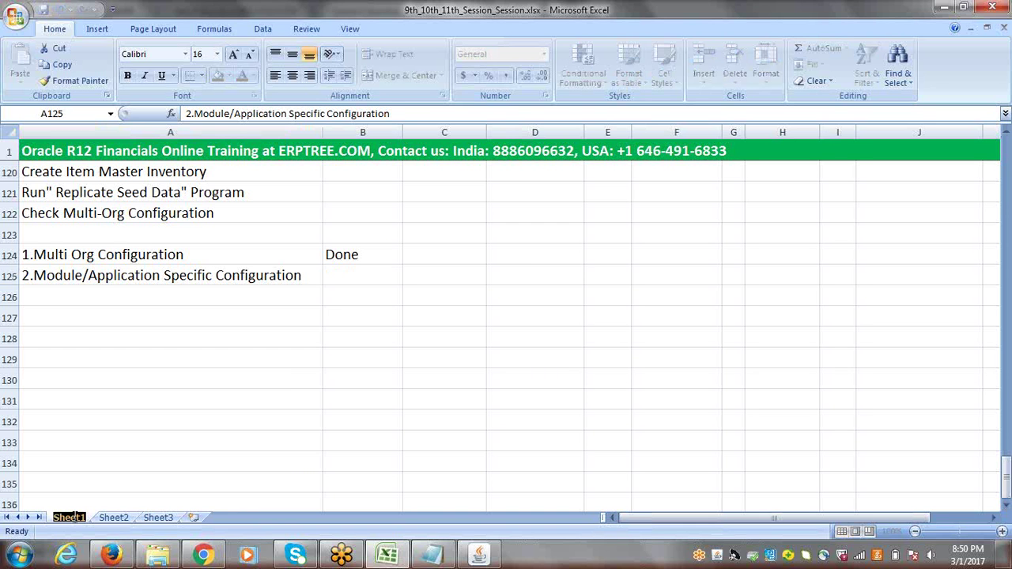
pyautogui.press('Return')
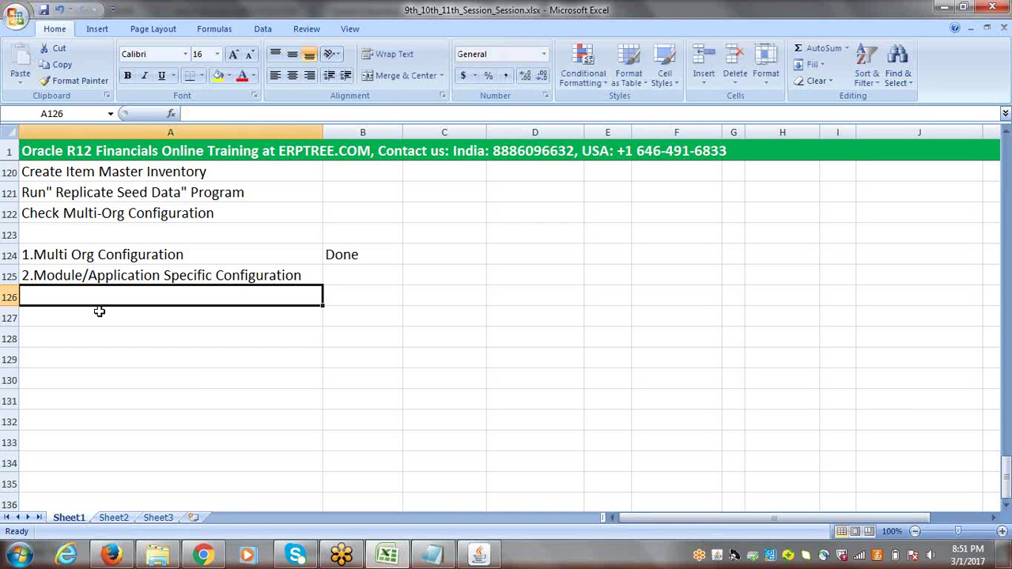
pyautogui.click(101, 315)
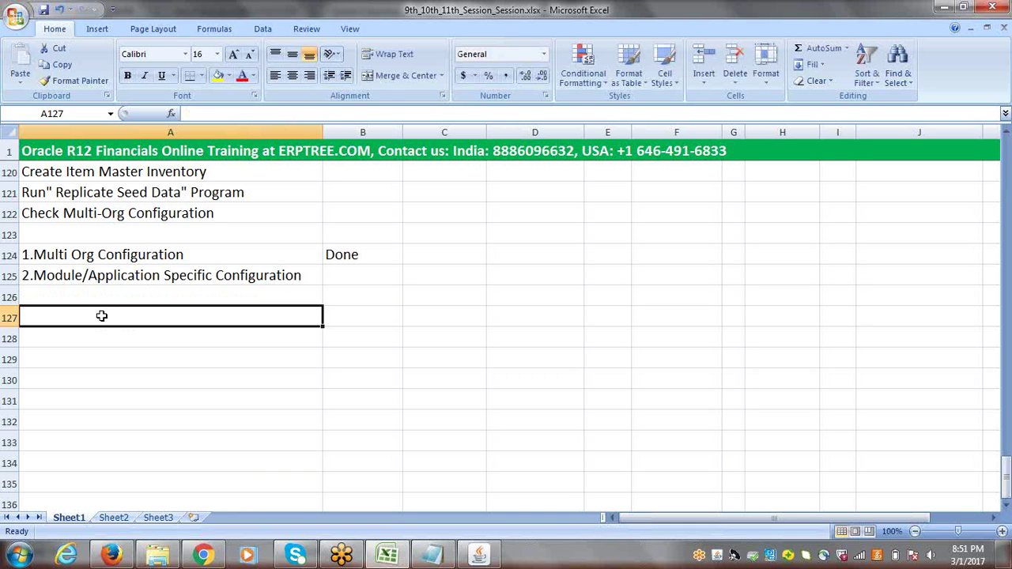
pyautogui.click(128, 254)
pyautogui.doubleClick(180, 255)
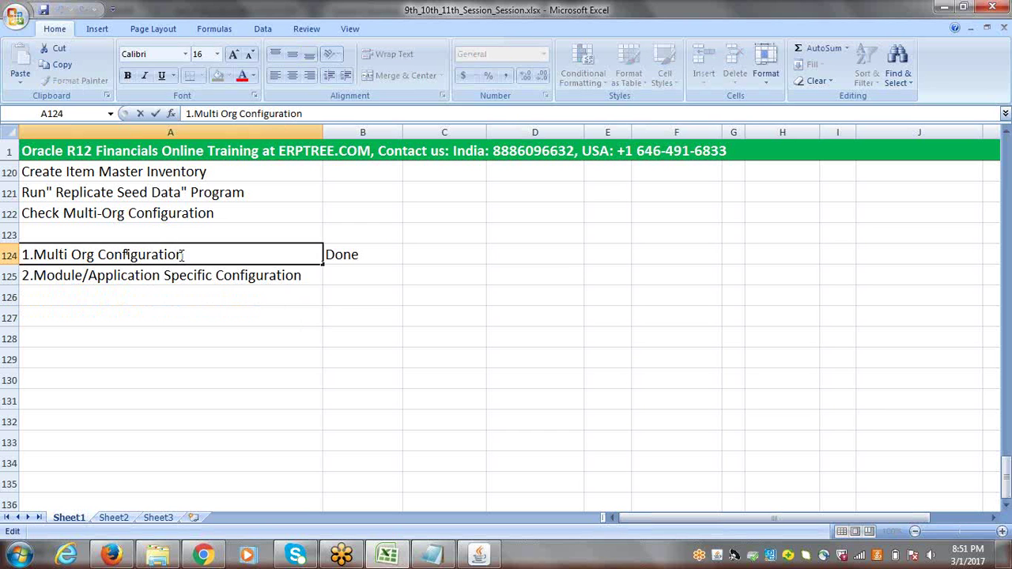
pyautogui.moveTo(183, 254); pyautogui.dragTo(34, 262)
pyautogui.hotkey('ctrl', 'c')
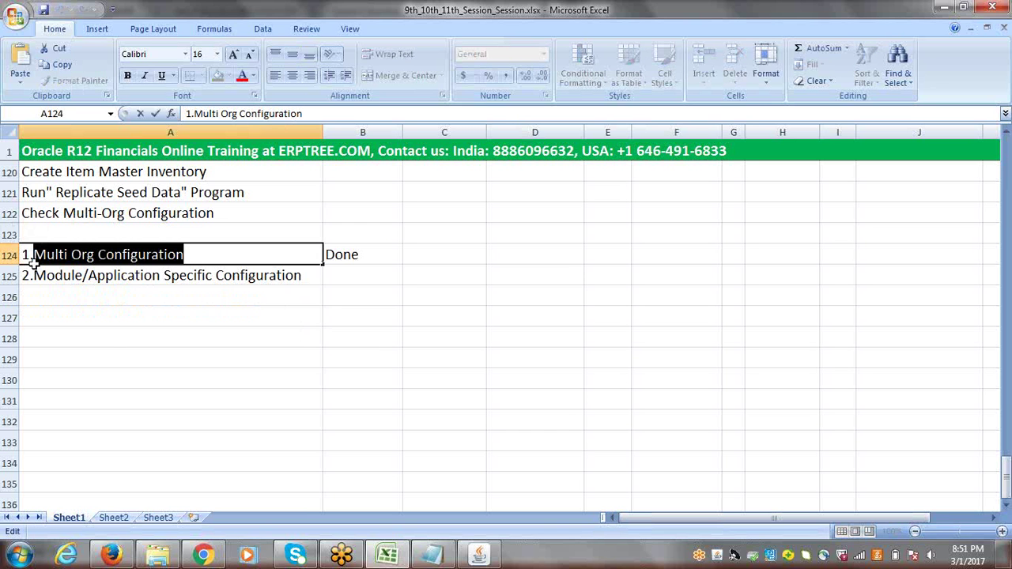
pyautogui.click(112, 336)
pyautogui.hotkey('ctrl', 'v')
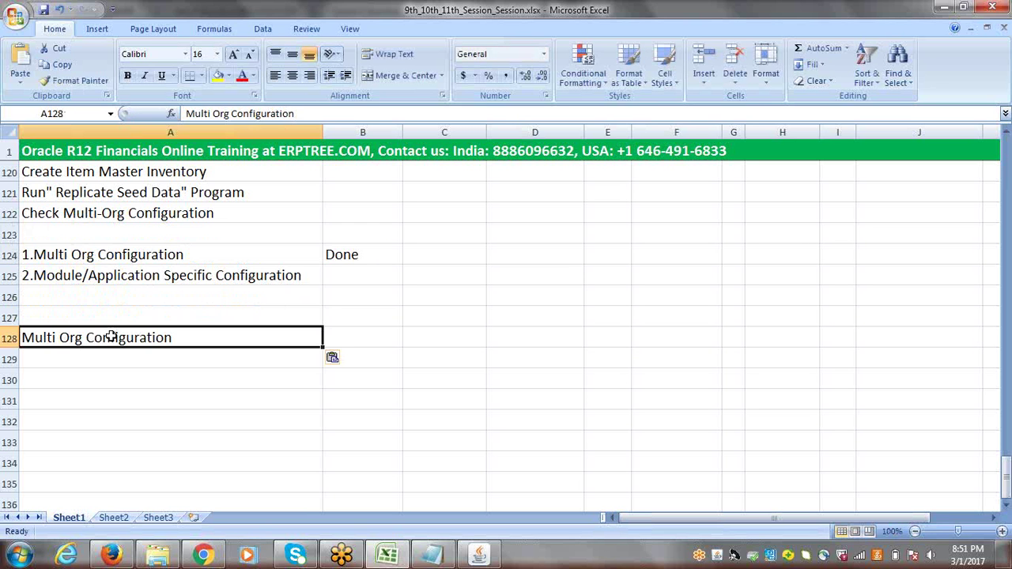
pyautogui.click(9, 338)
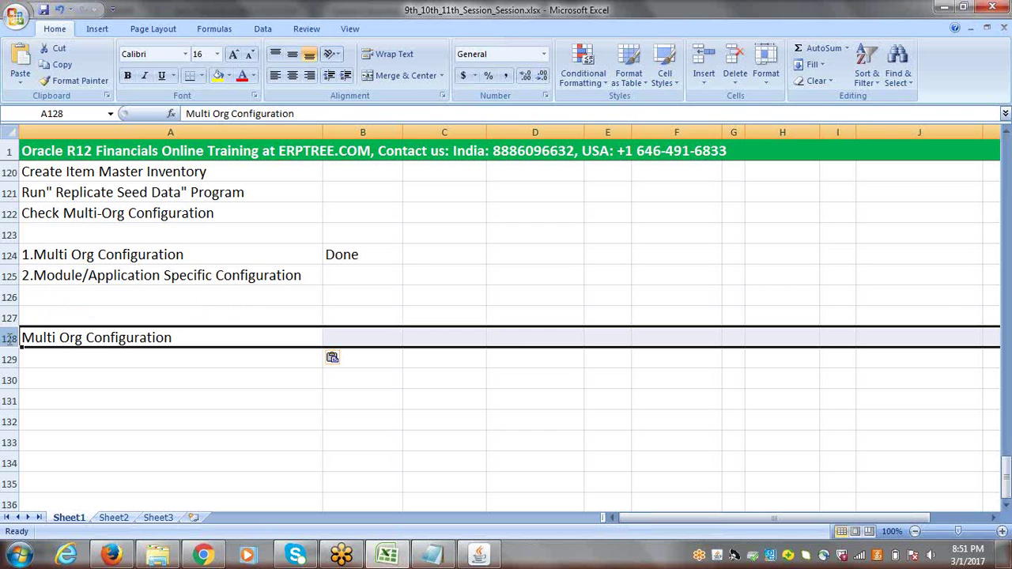
pyautogui.click(217, 75)
# Enter 'Create Responsibilities' in A129 and 'Set HR: User Type Profile Option to all Responsibilities' in A130
pyautogui.click(85, 360)
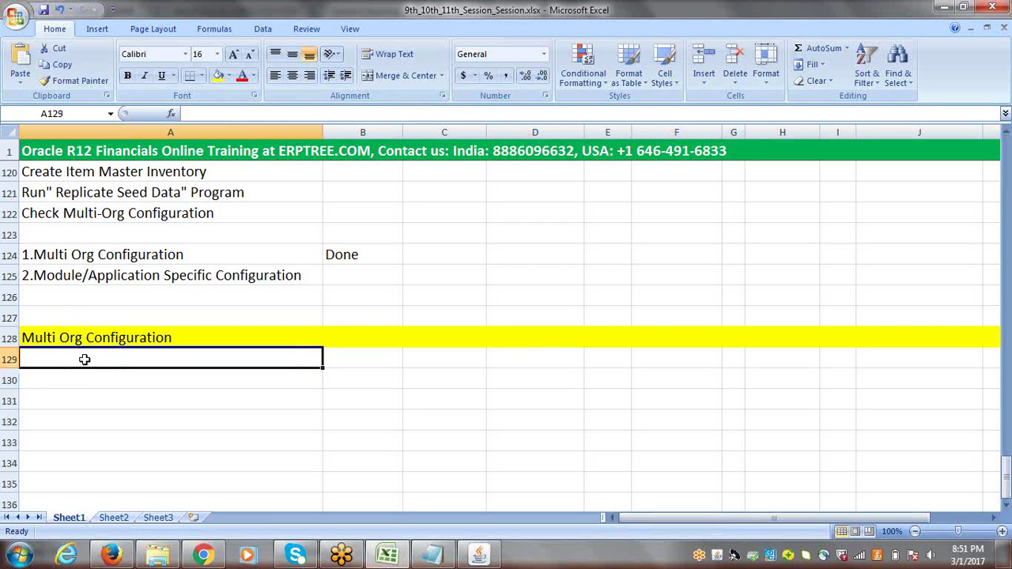
pyautogui.write('C')
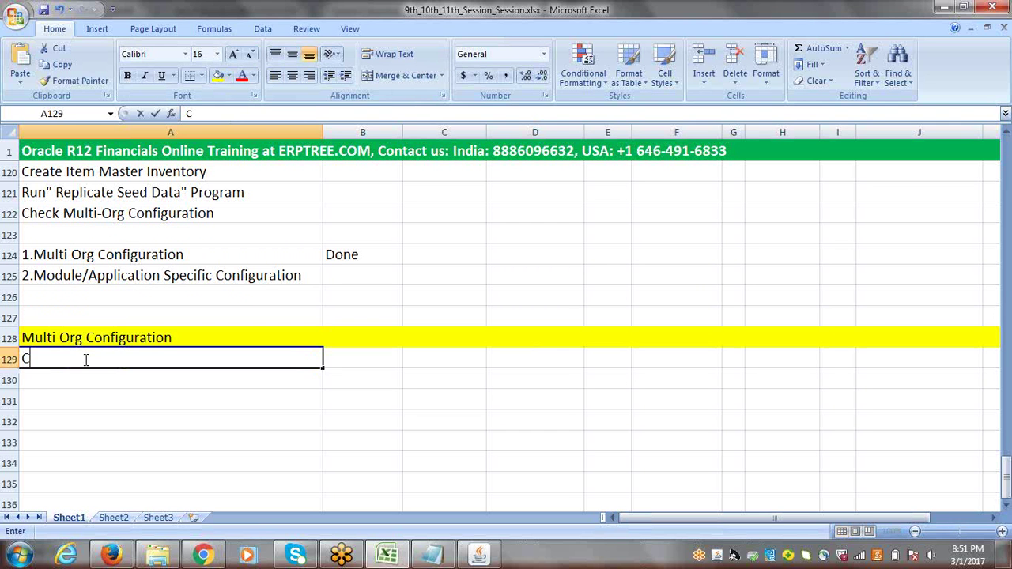
pyautogui.write('reate ')
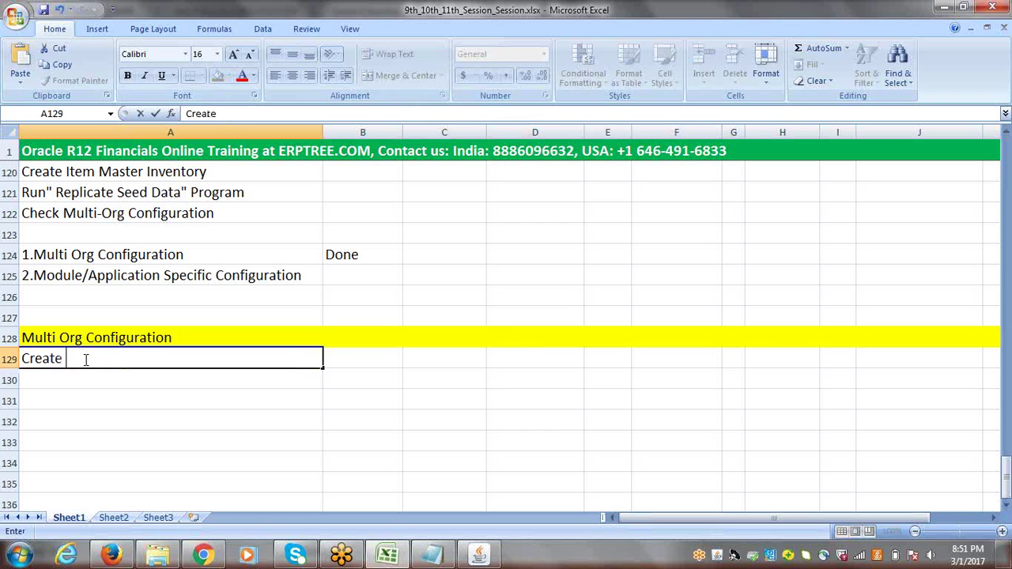
pyautogui.write('Responsibilities')
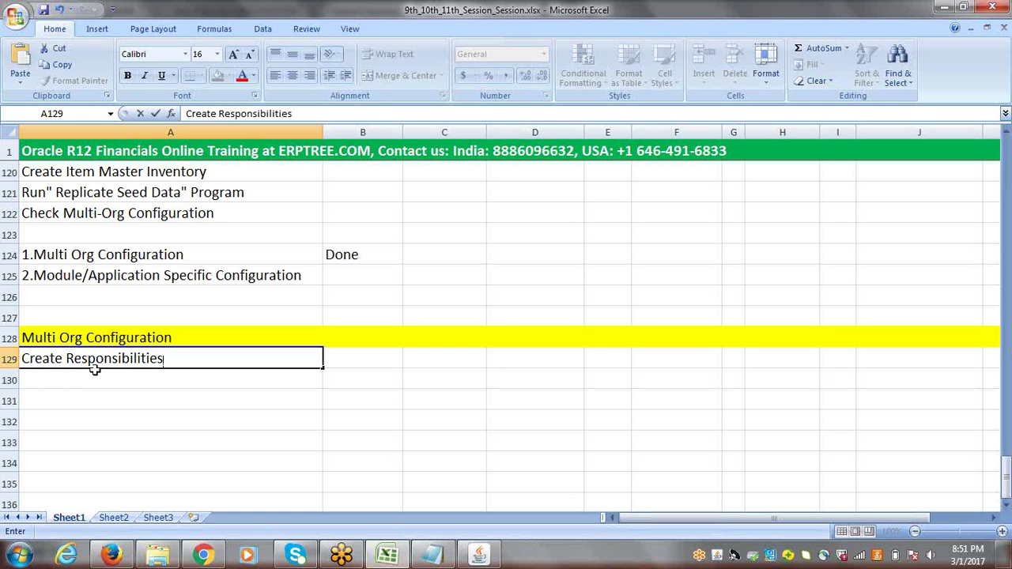
pyautogui.press('Return')
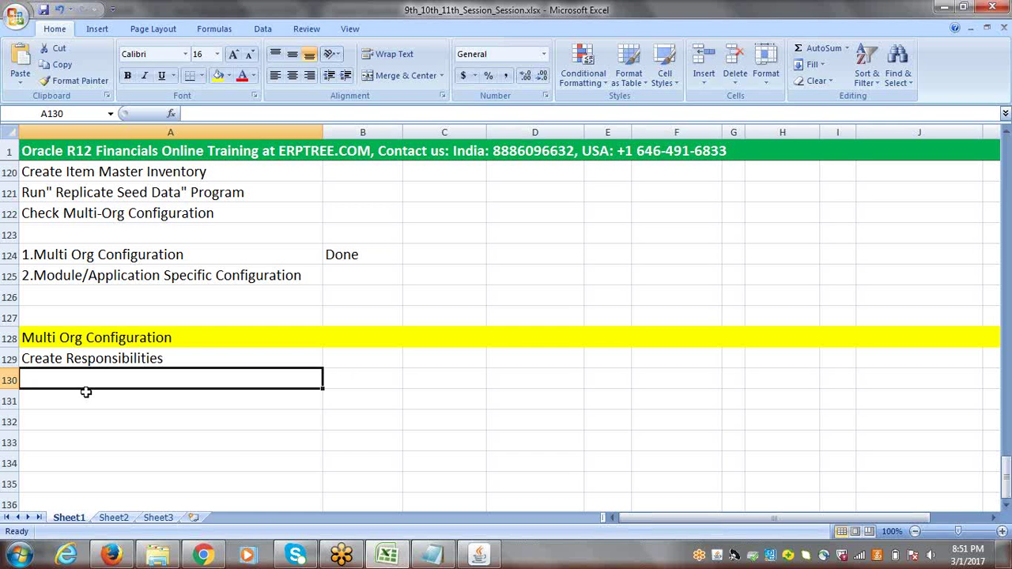
pyautogui.write('S')
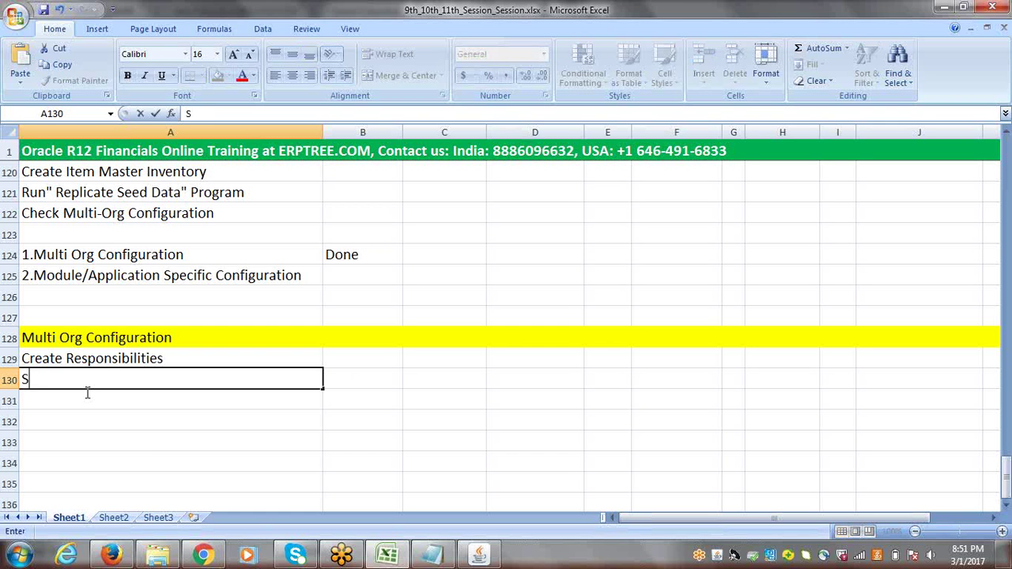
pyautogui.write('et HR: User')
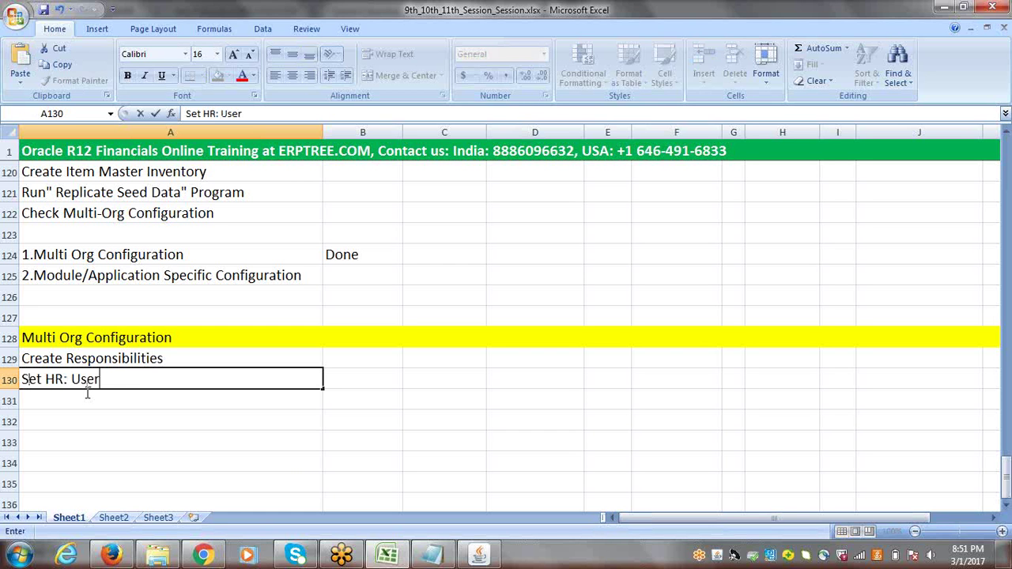
pyautogui.write(' Type Pro')
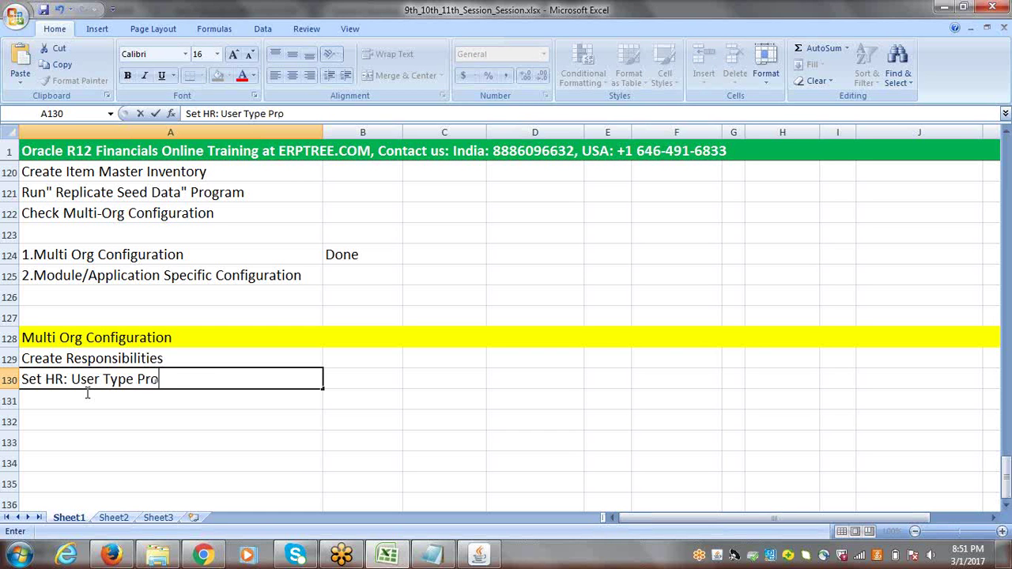
pyautogui.write('file Option to A')
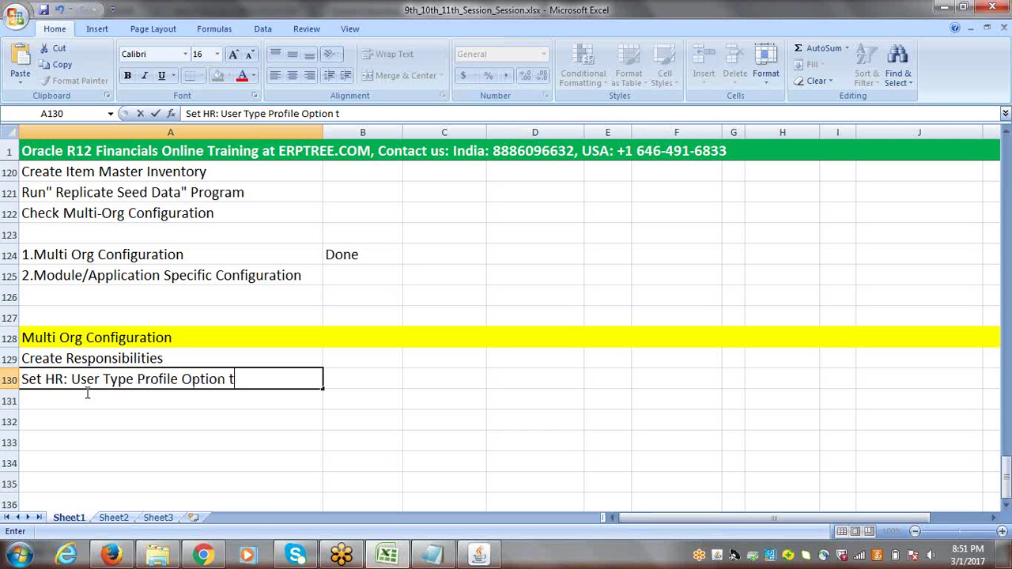
pyautogui.press('BackSpace')
pyautogui.write('ALL')
pyautogui.press('BackSpace')
pyautogui.press('BackSpace')
pyautogui.press('BackSpace')
pyautogui.write('all Responsibilities')
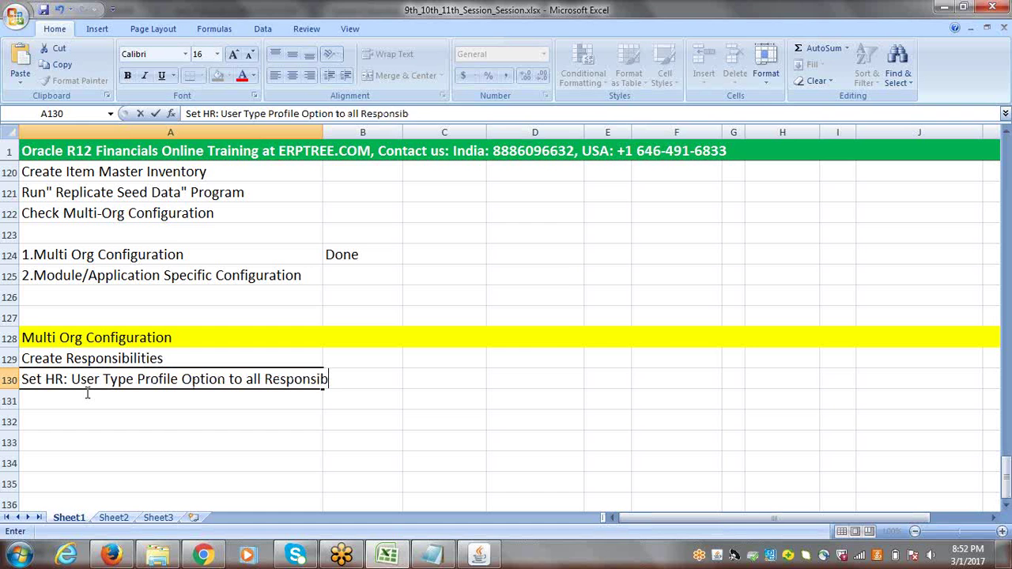
pyautogui.press('Tab')
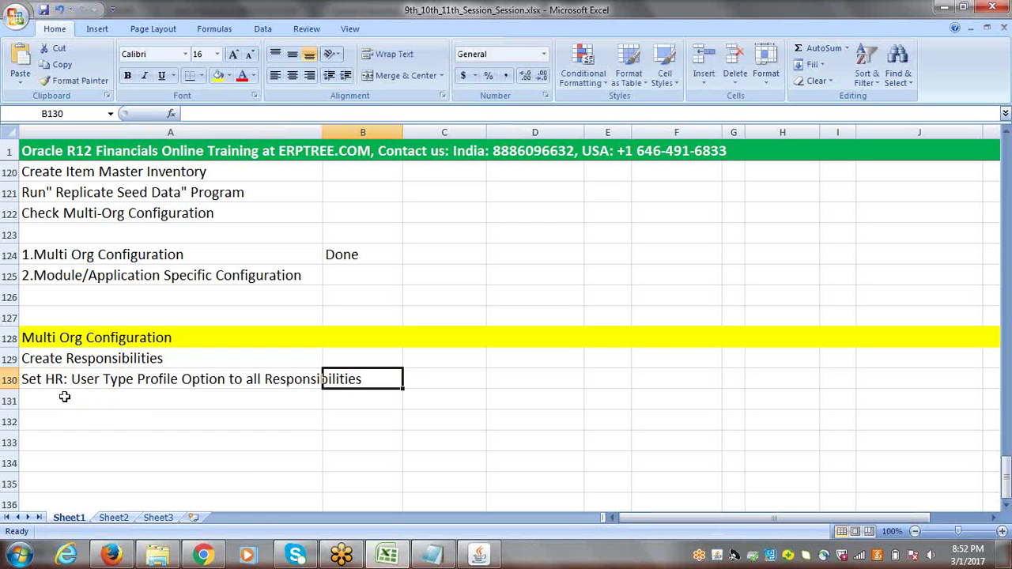
pyautogui.click(65, 396)
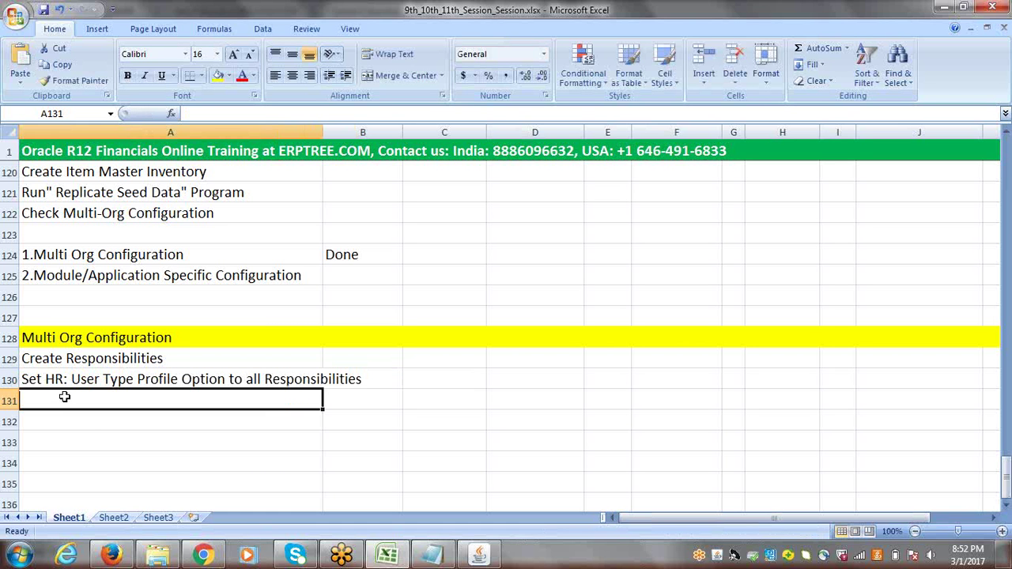
# Add 'Create User', 'Assign All Responsibilities to User' and 'Create Location for Business Group' in A131–A133
pyautogui.write('Create')
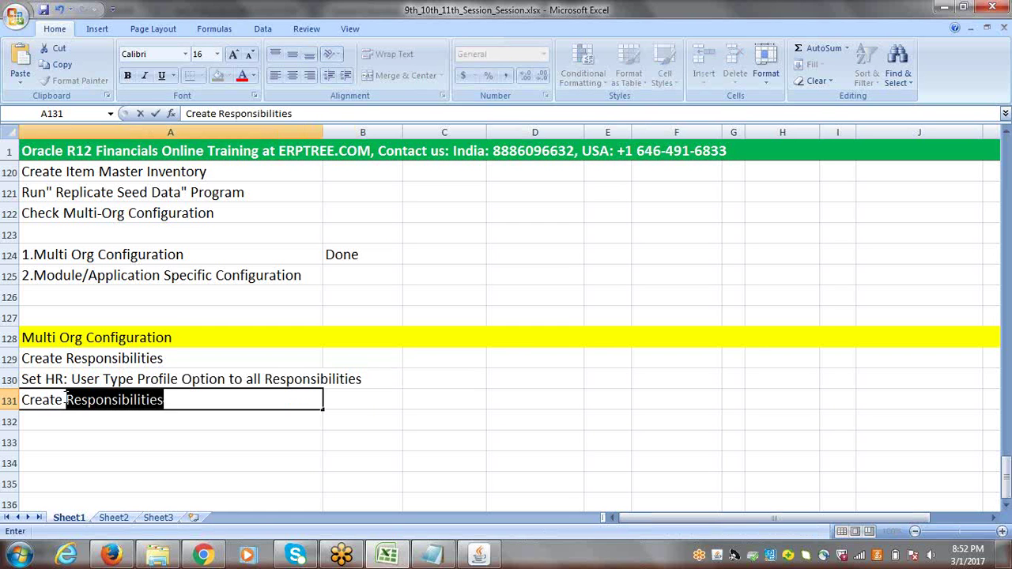
pyautogui.write(' User')
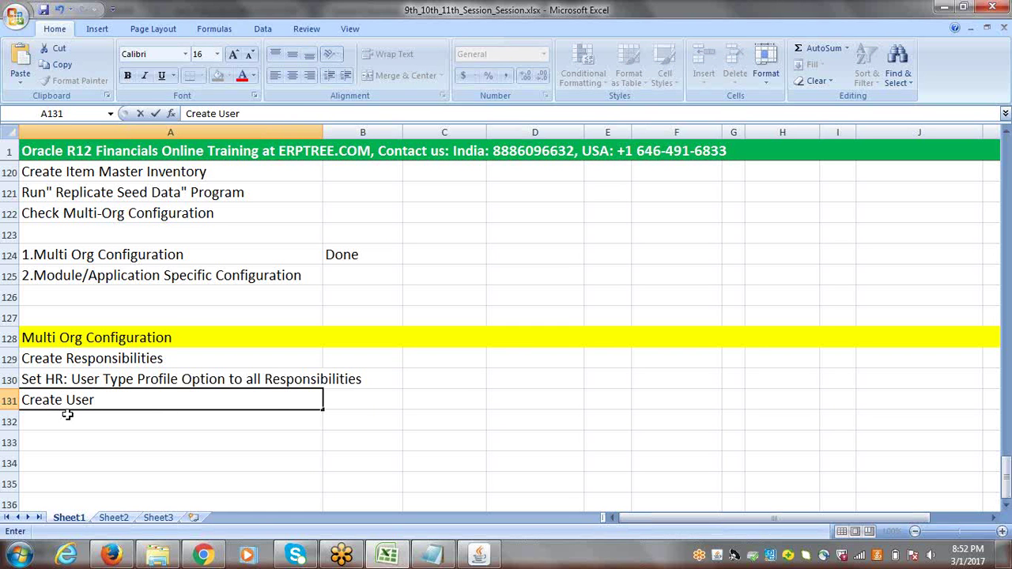
pyautogui.click(67, 415)
pyautogui.write('A')
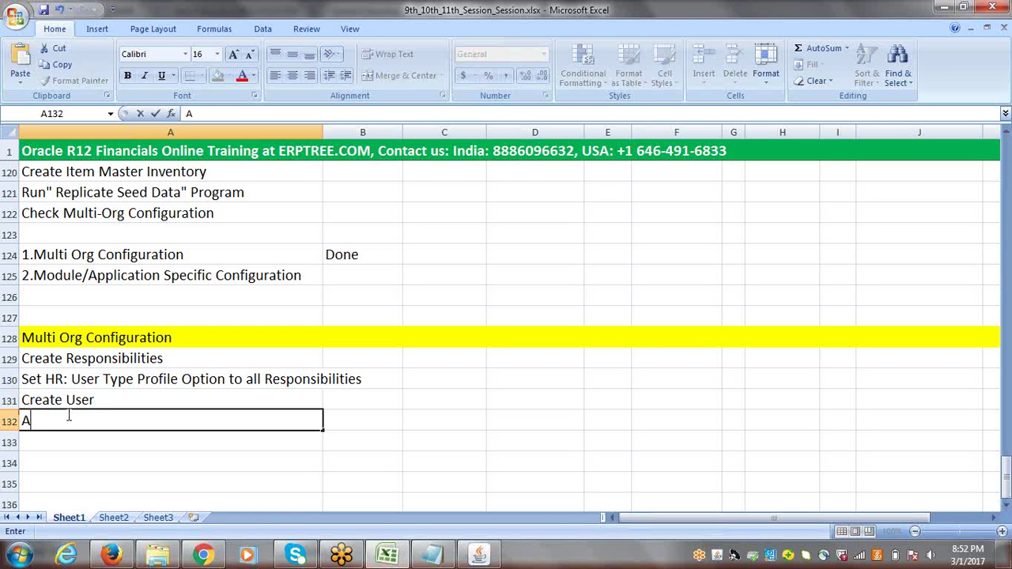
pyautogui.write('ssign All Respo')
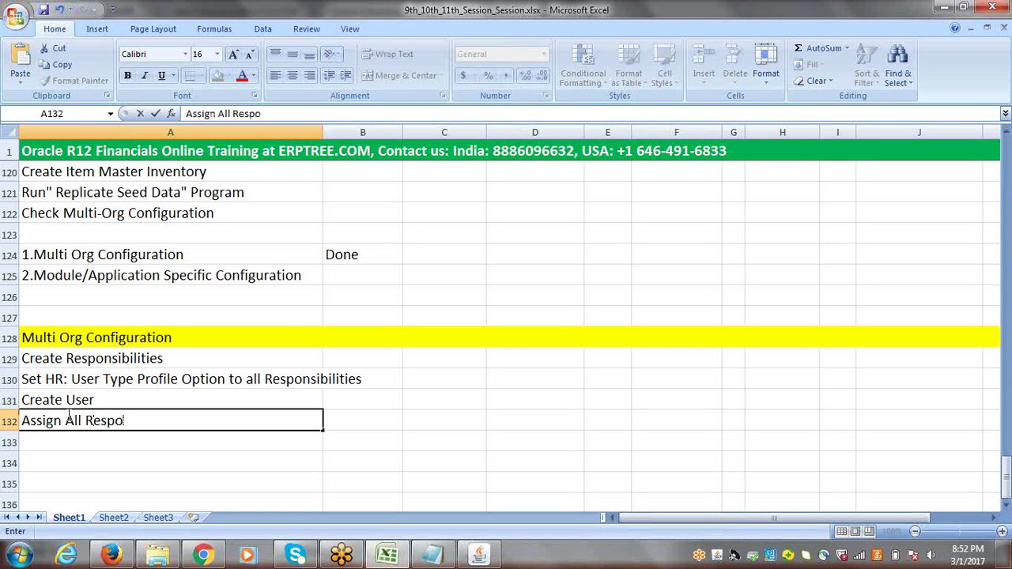
pyautogui.write('nsibilities to')
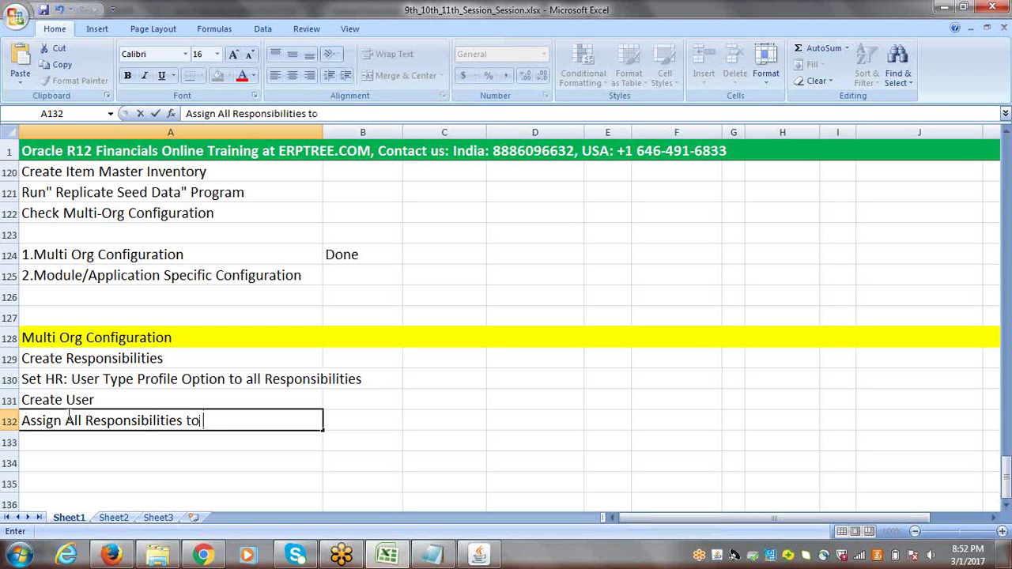
pyautogui.write(' User')
pyautogui.click(98, 438)
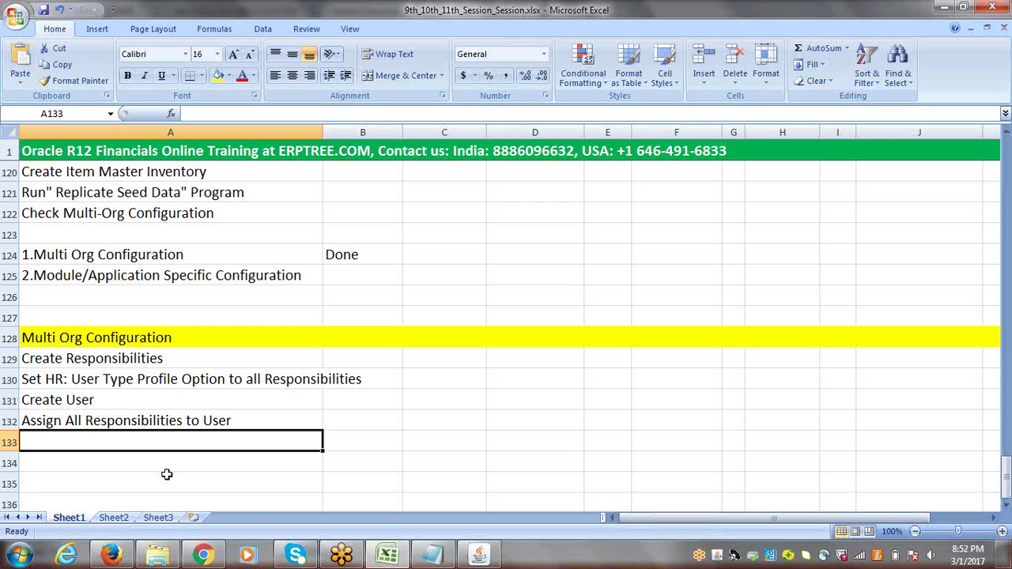
pyautogui.write('Crea')
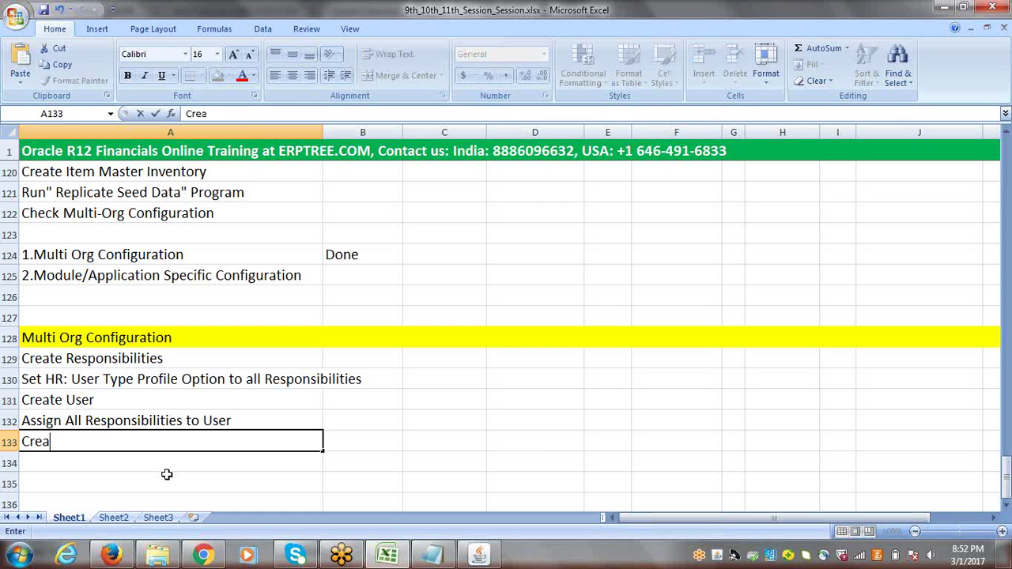
pyautogui.write('te Location for ')
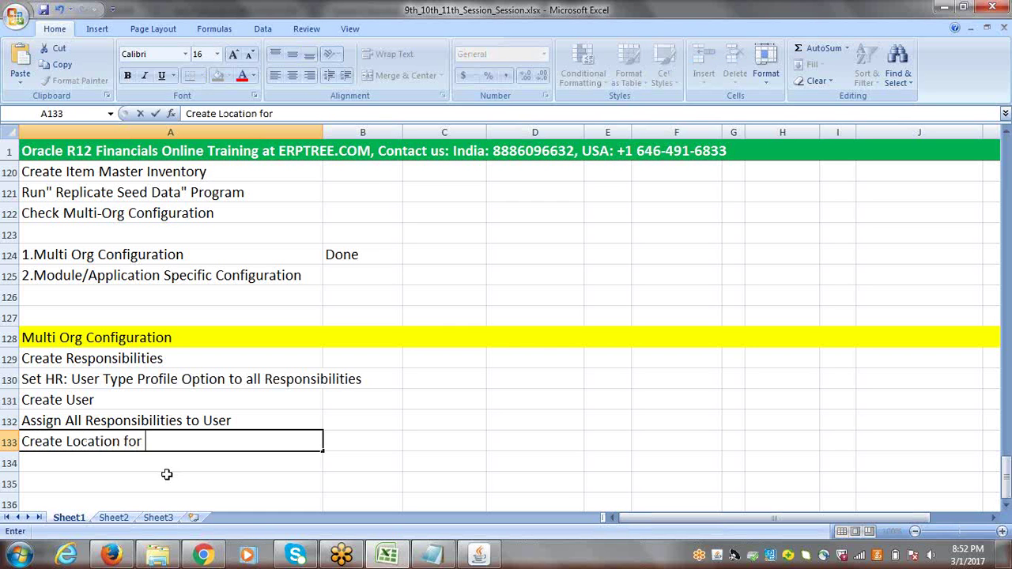
pyautogui.write('Busines')
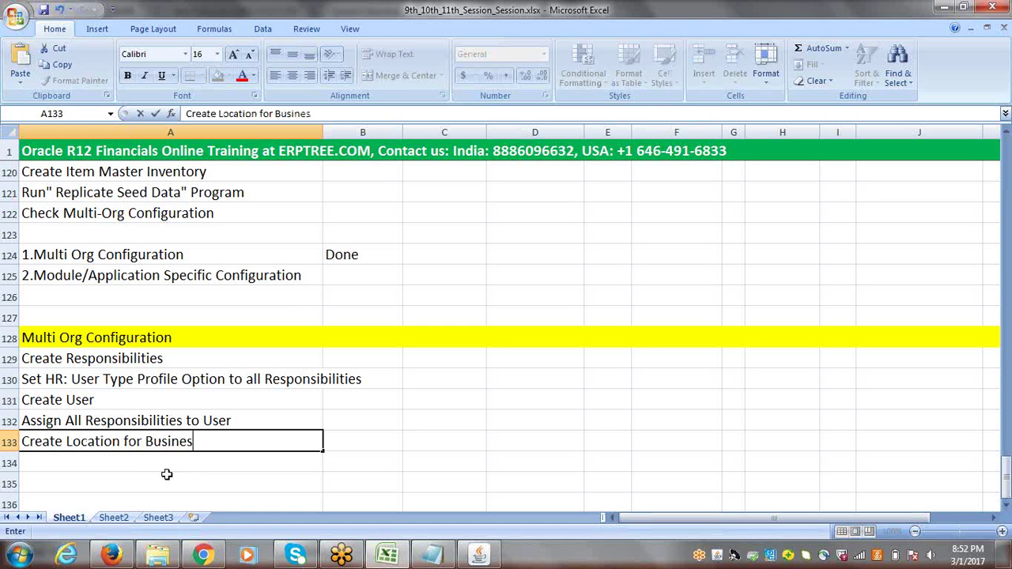
pyautogui.write('s Group')
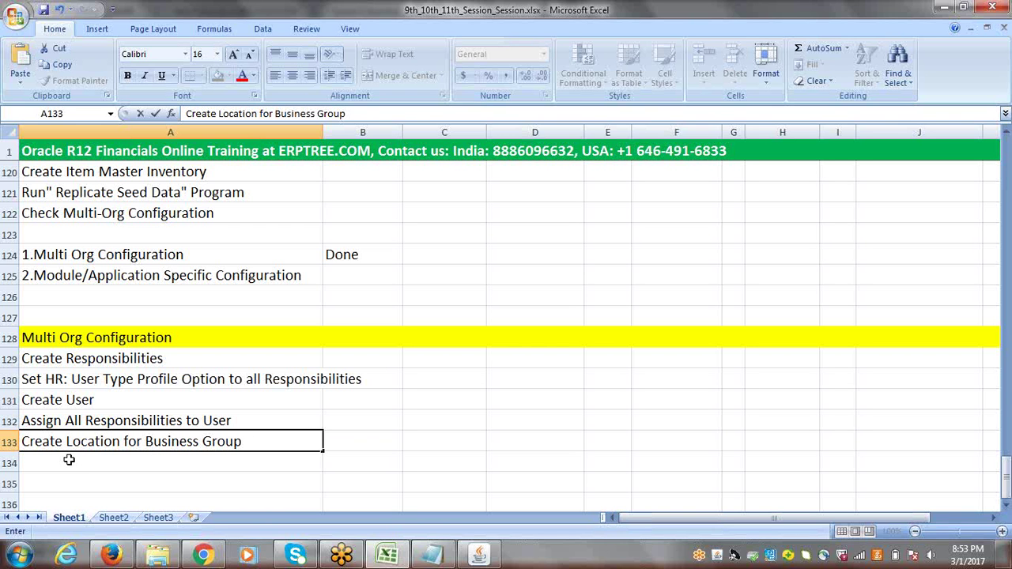
# Enter 'Create Business Group' in A134 and 'Assign Business Group to All Responsibilities' in A135
pyautogui.click(70, 460)
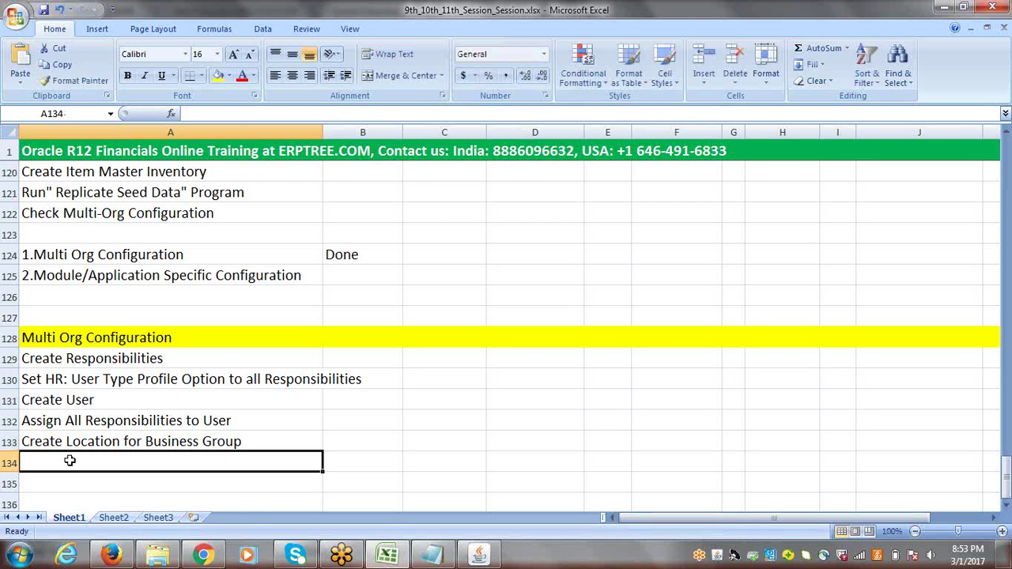
pyautogui.write('Create')
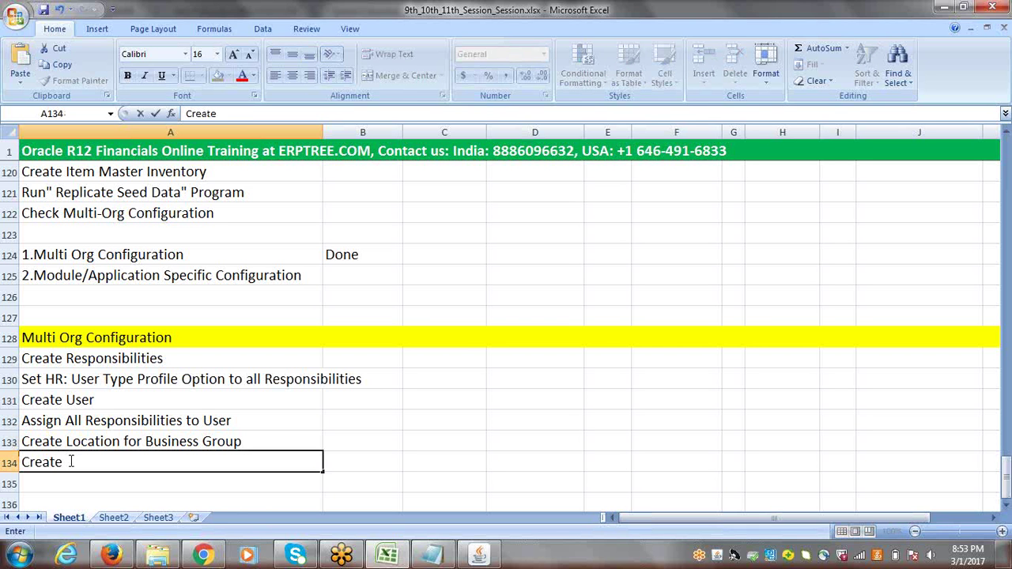
pyautogui.write(' Business Group')
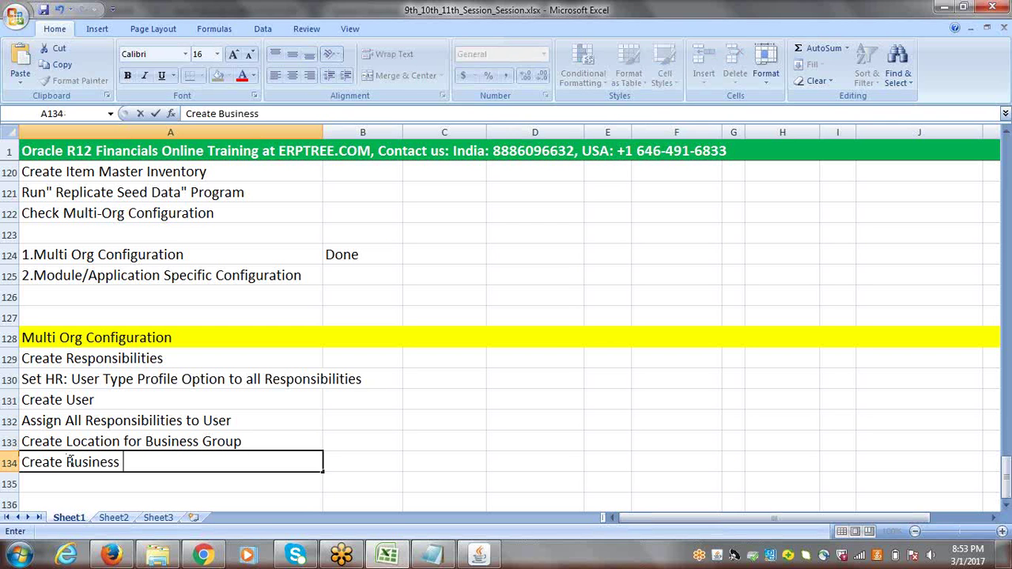
pyautogui.click(348, 466)
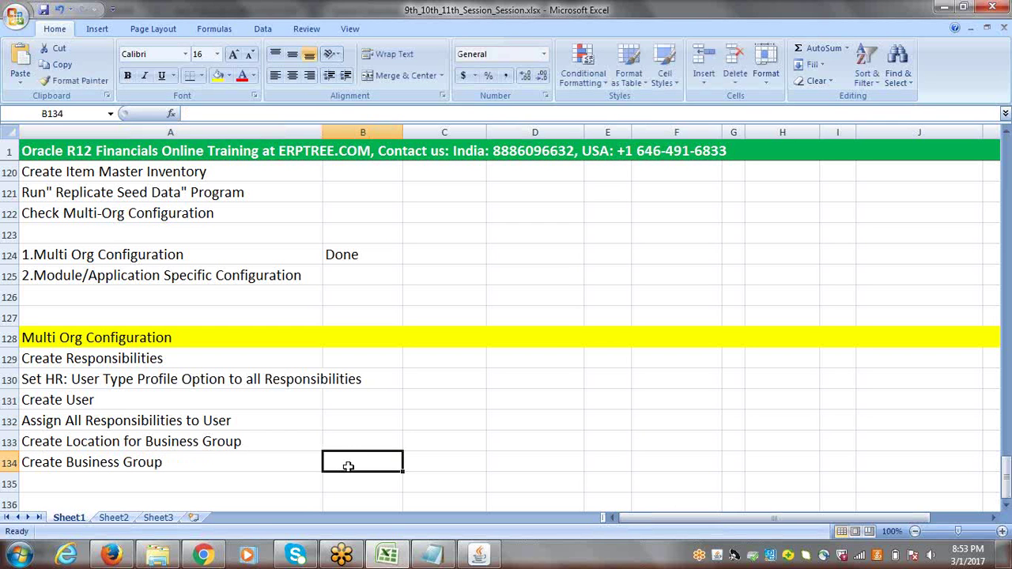
pyautogui.click(1006, 506)
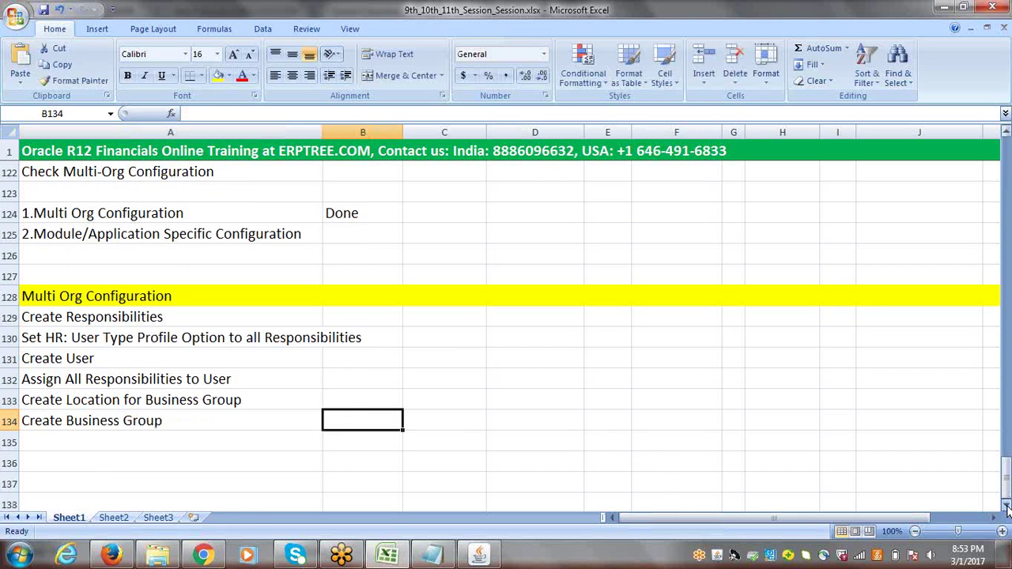
pyautogui.click(1007, 506)
pyautogui.doubleClick(1007, 506)
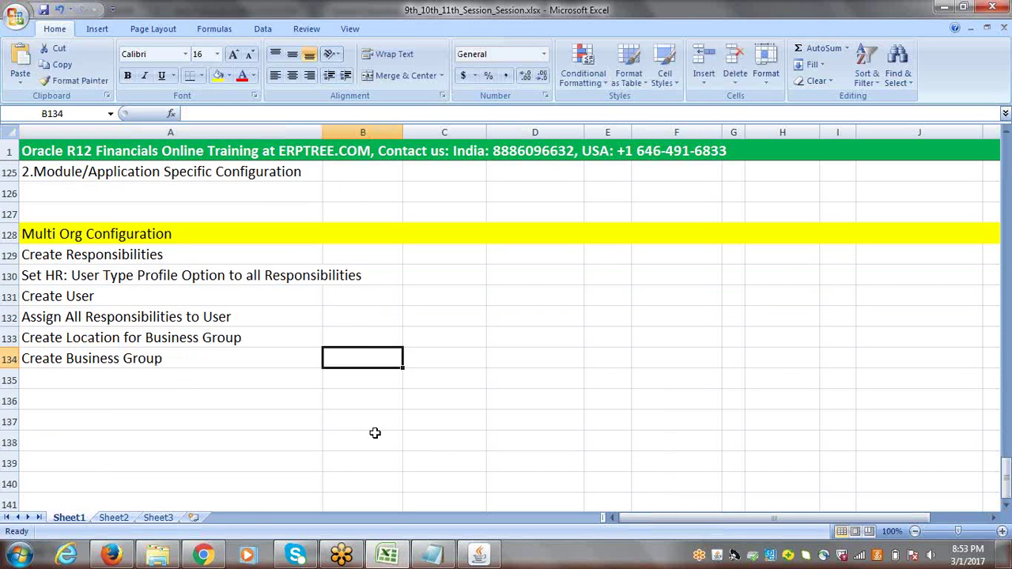
pyautogui.click(130, 337)
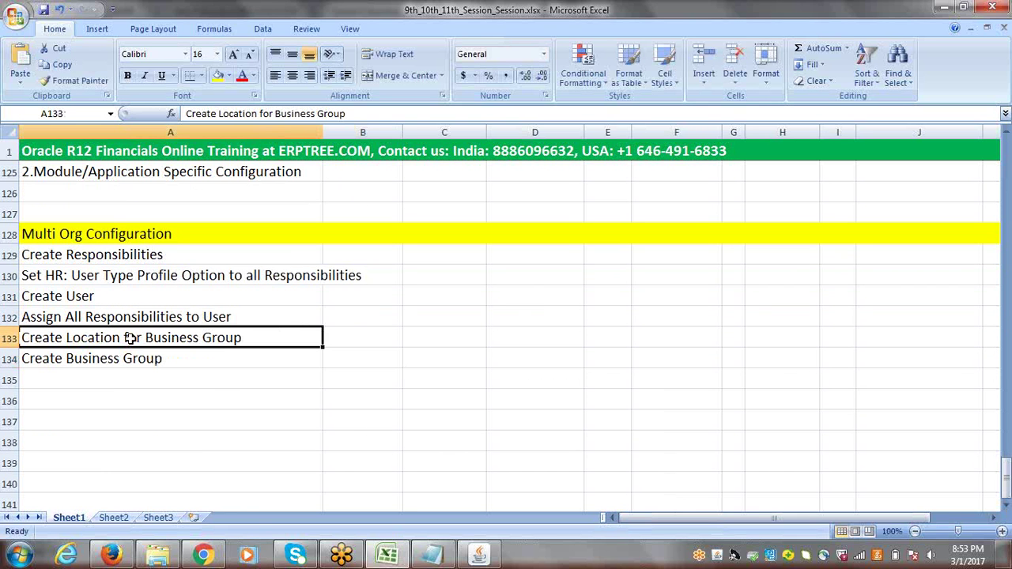
pyautogui.click(125, 358)
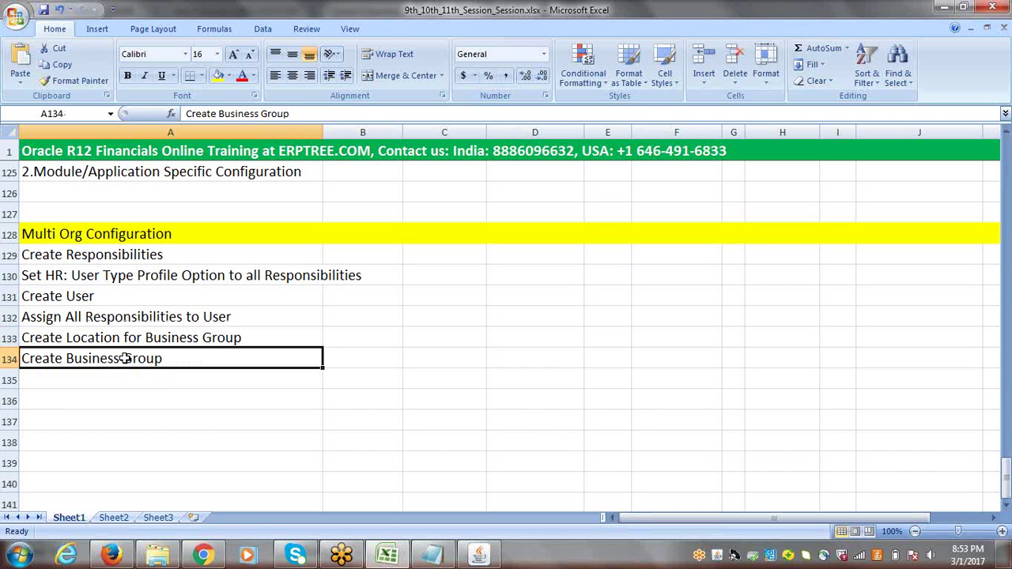
pyautogui.click(107, 382)
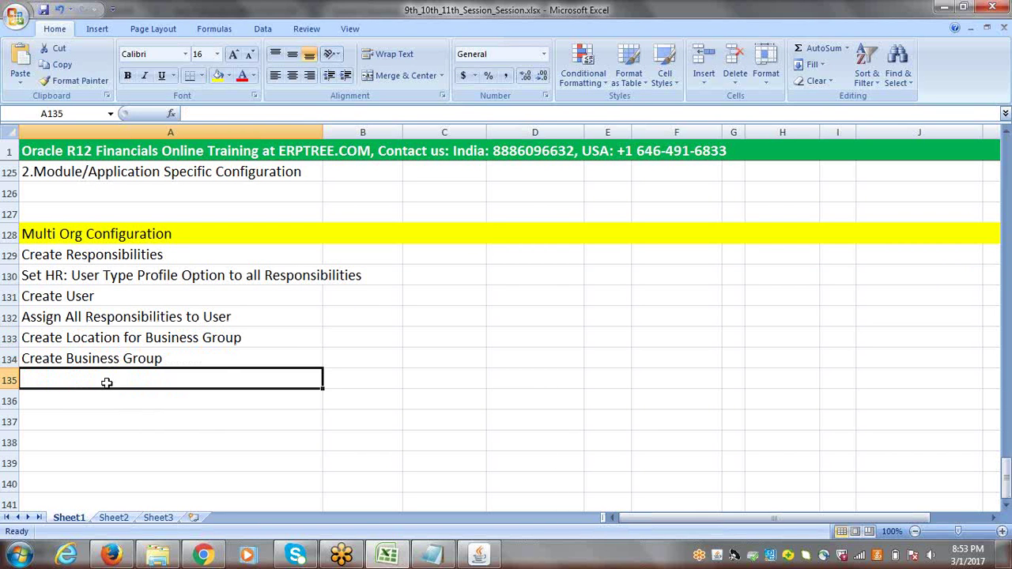
pyautogui.write('Assi')
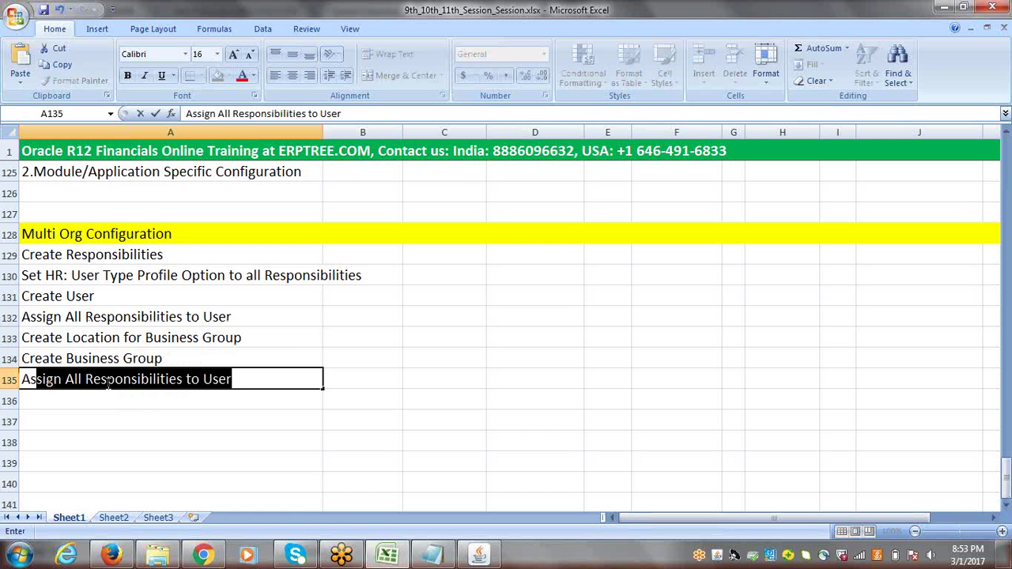
pyautogui.write('gn Business ')
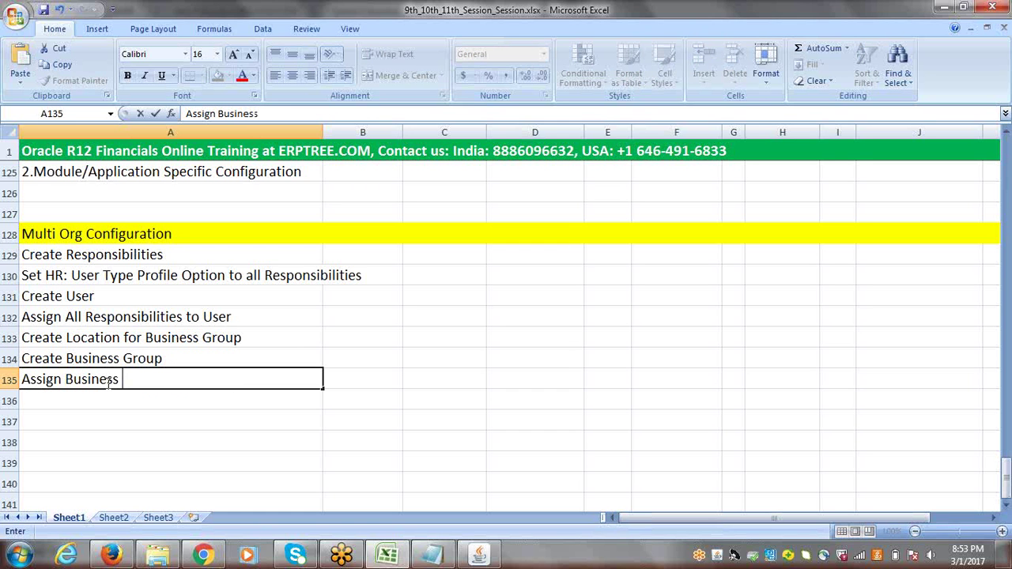
pyautogui.write('Group to A')
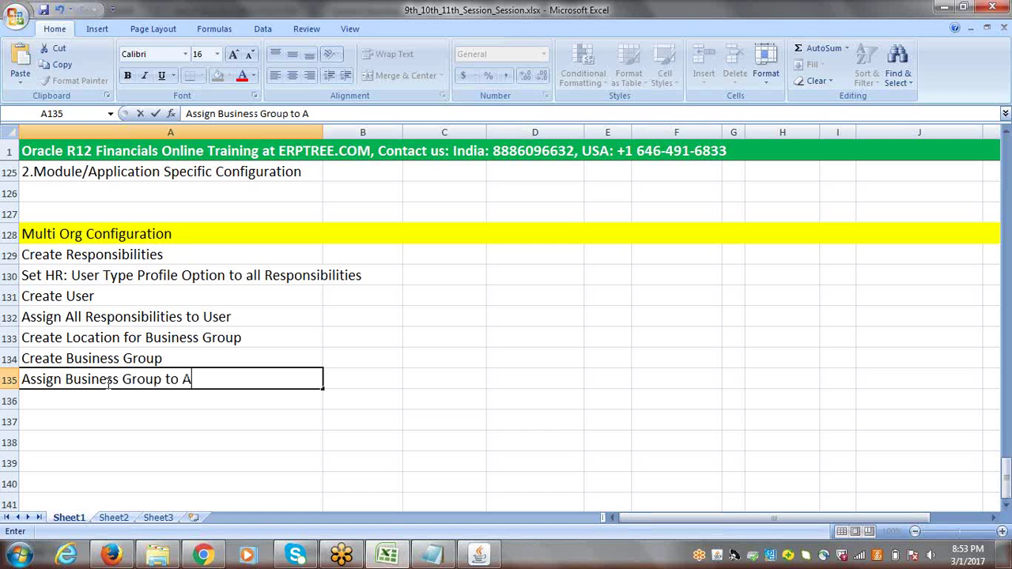
pyautogui.write('ll Resp')
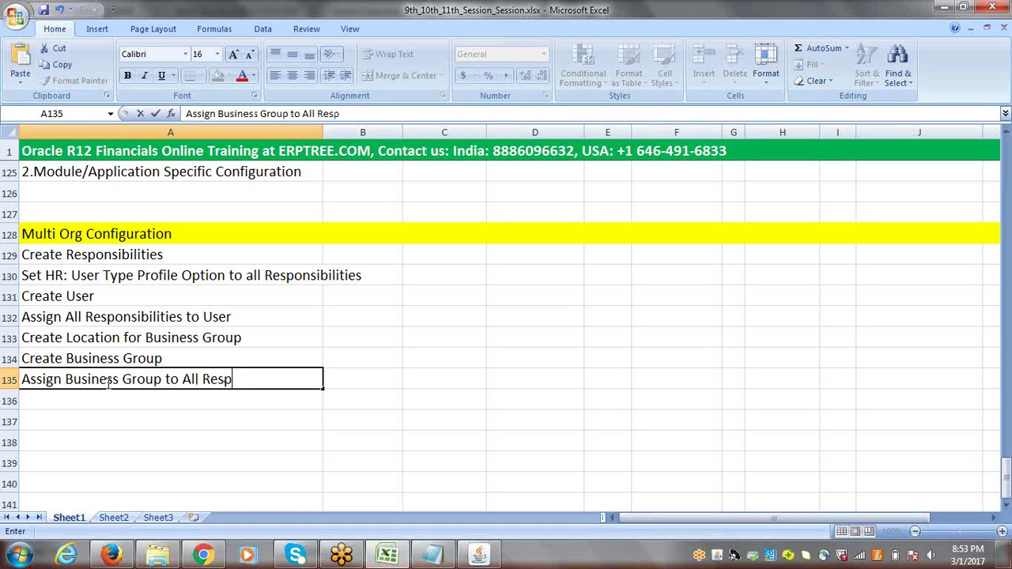
pyautogui.write('onsibilities')
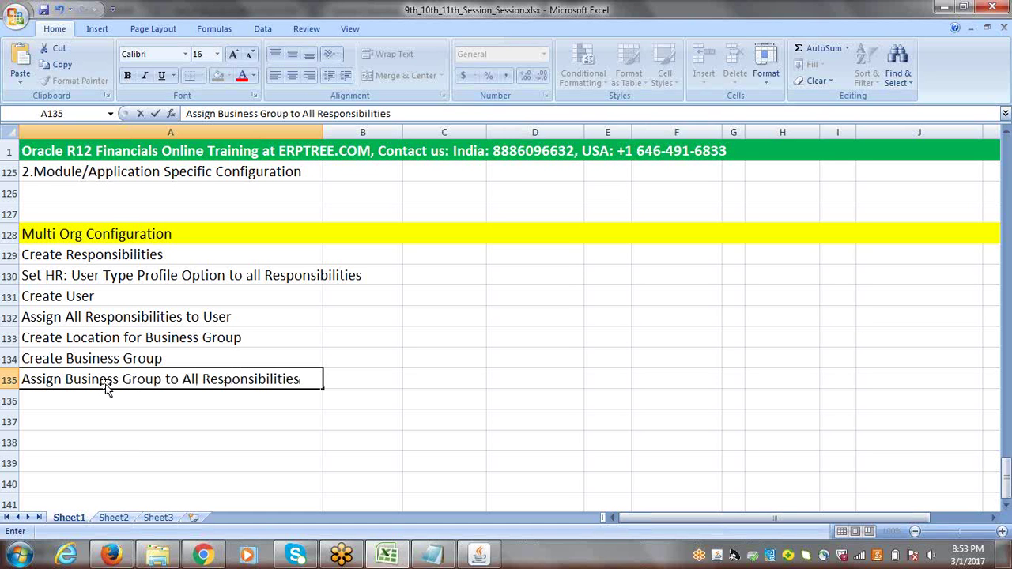
pyautogui.press('Return')
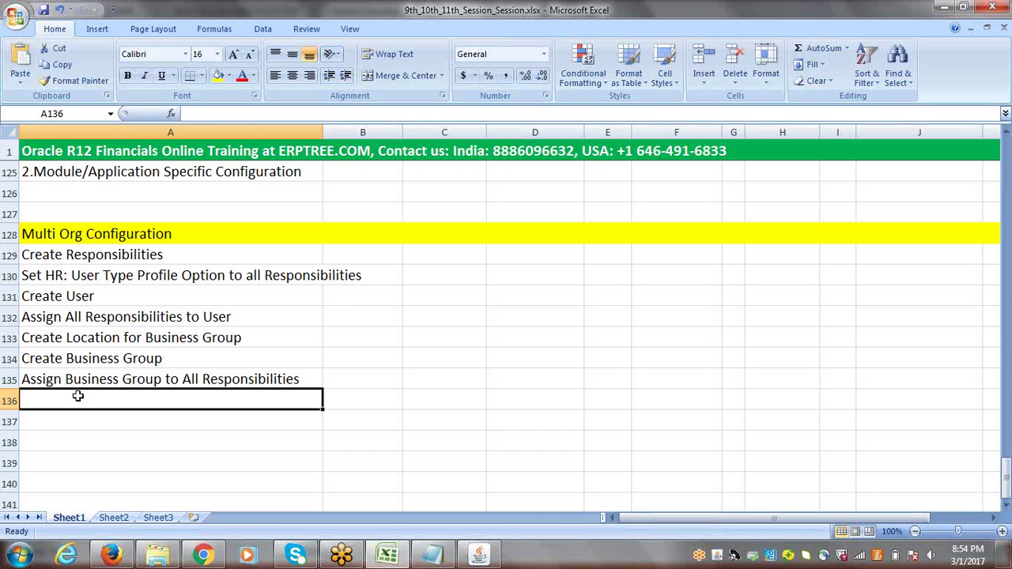
# Enter 'Create Primary Ledger' in A136 and 'Create Legal Entity' in A137
pyautogui.write('Cre')
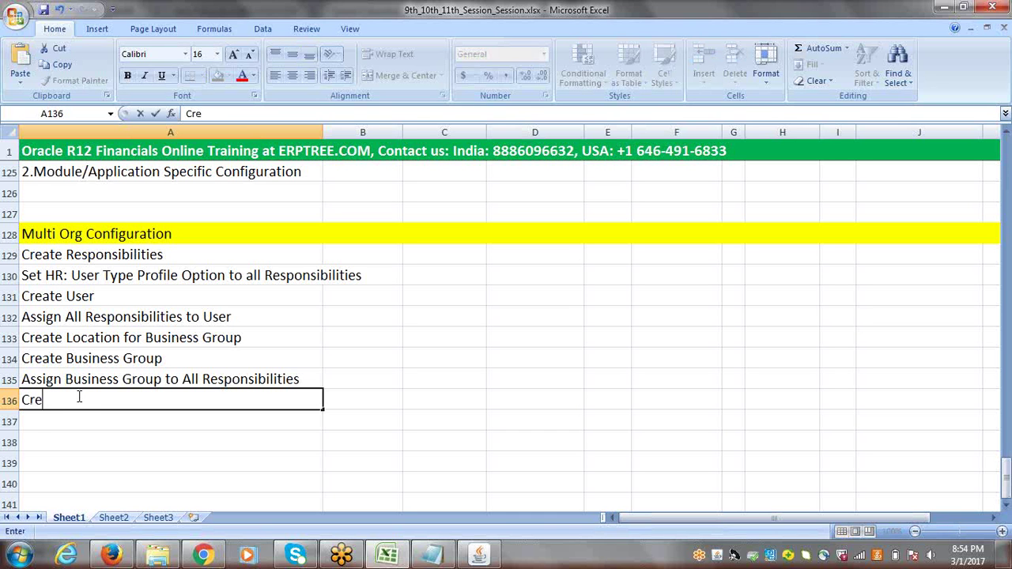
pyautogui.write('ate Prima')
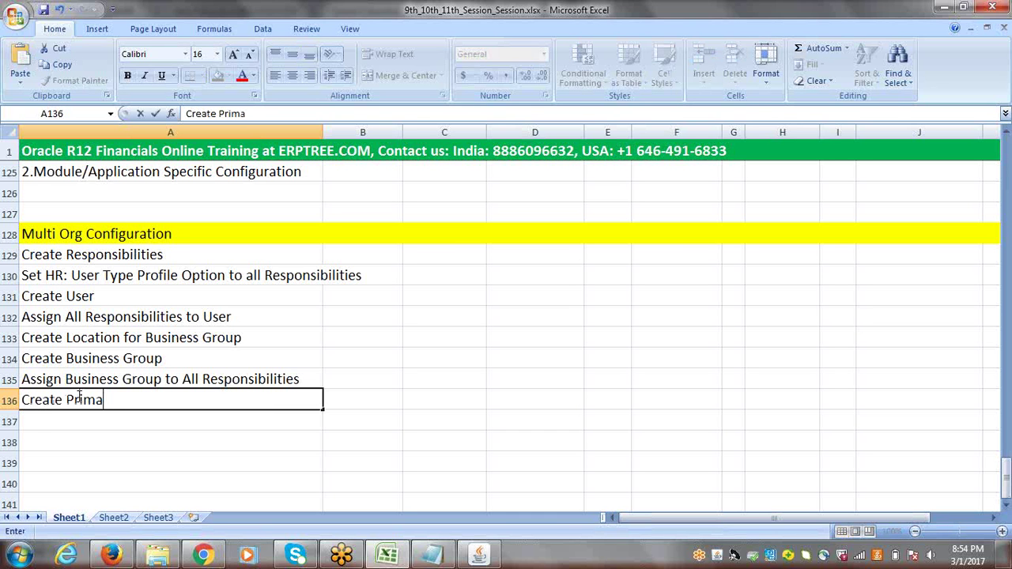
pyautogui.write('ry Ledger')
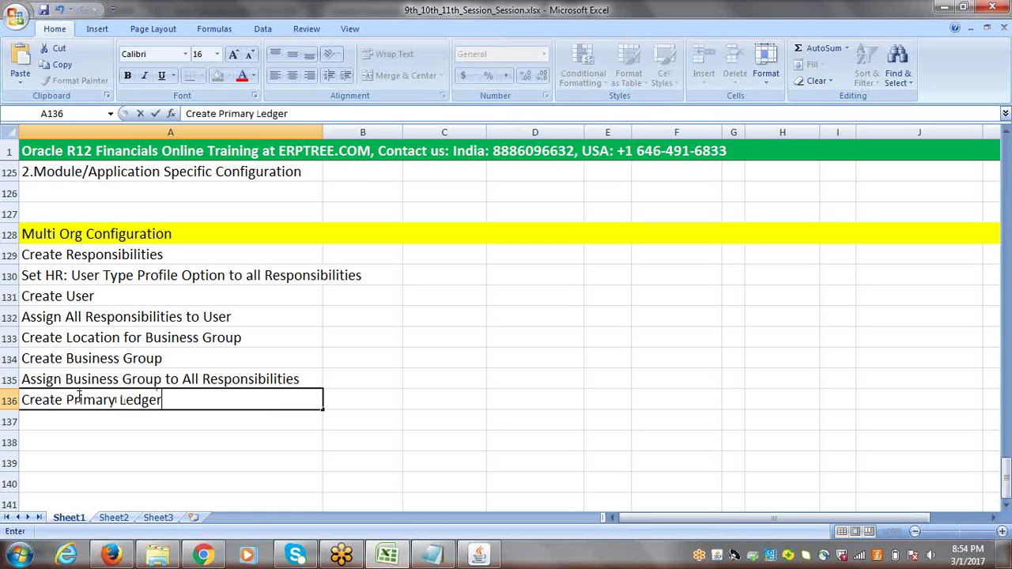
pyautogui.click(351, 398)
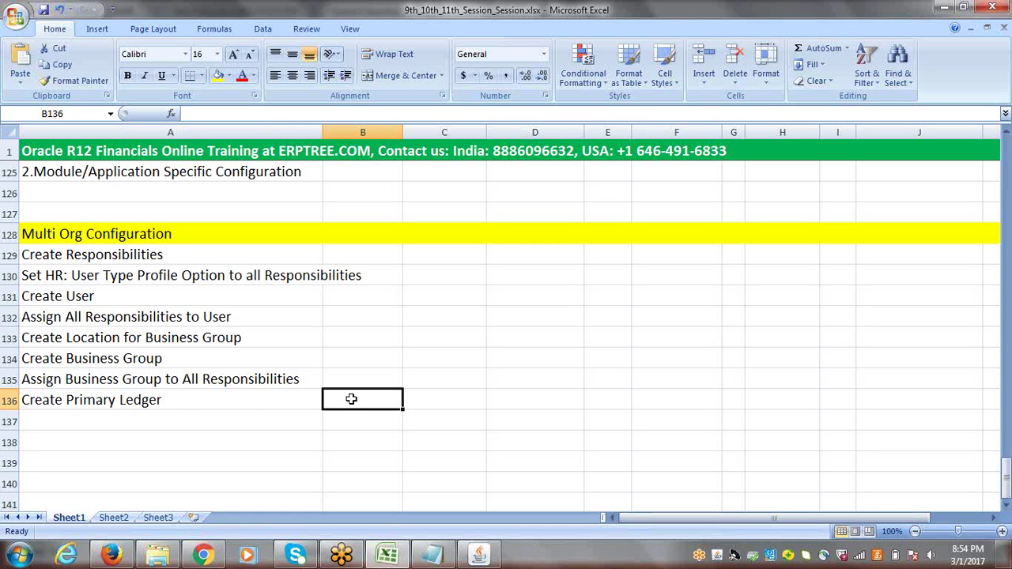
pyautogui.click(174, 409)
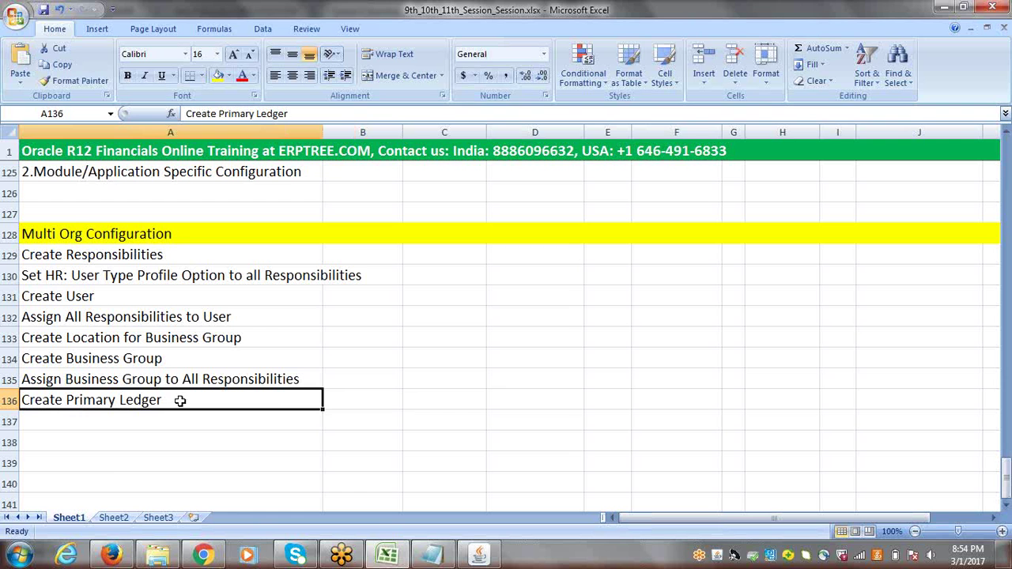
pyautogui.click(95, 415)
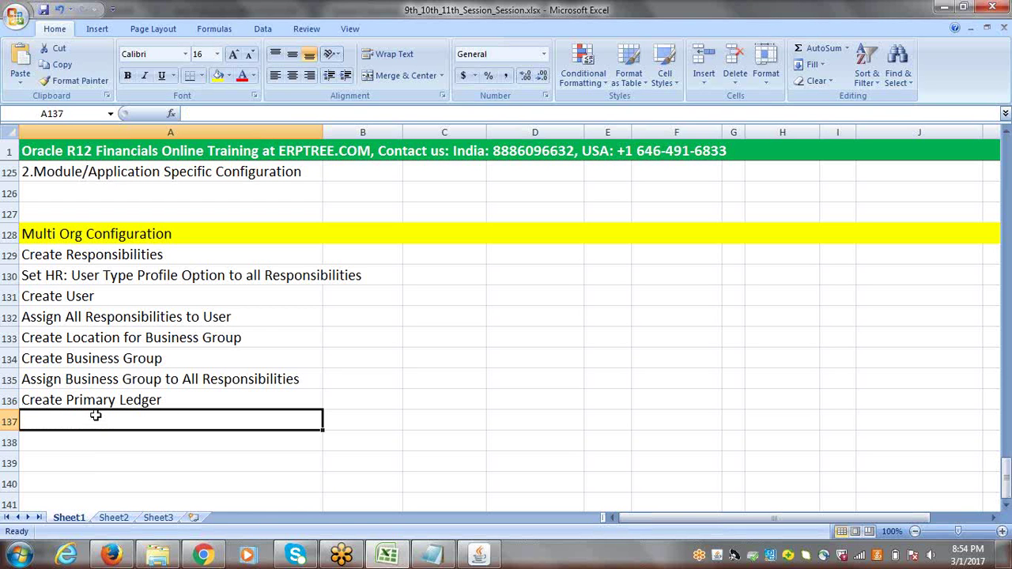
pyautogui.write('Crea')
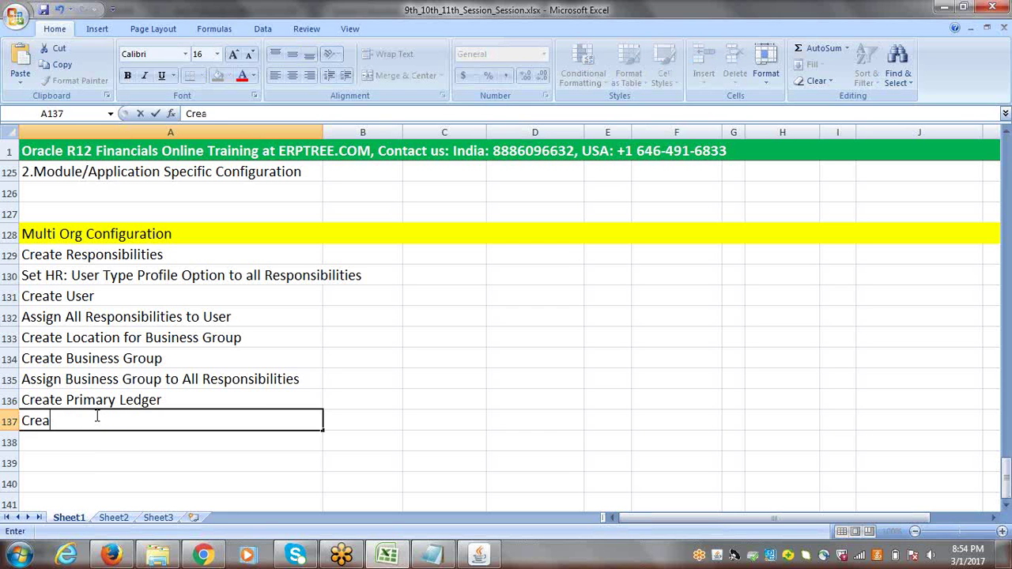
pyautogui.write('te Legal Entity')
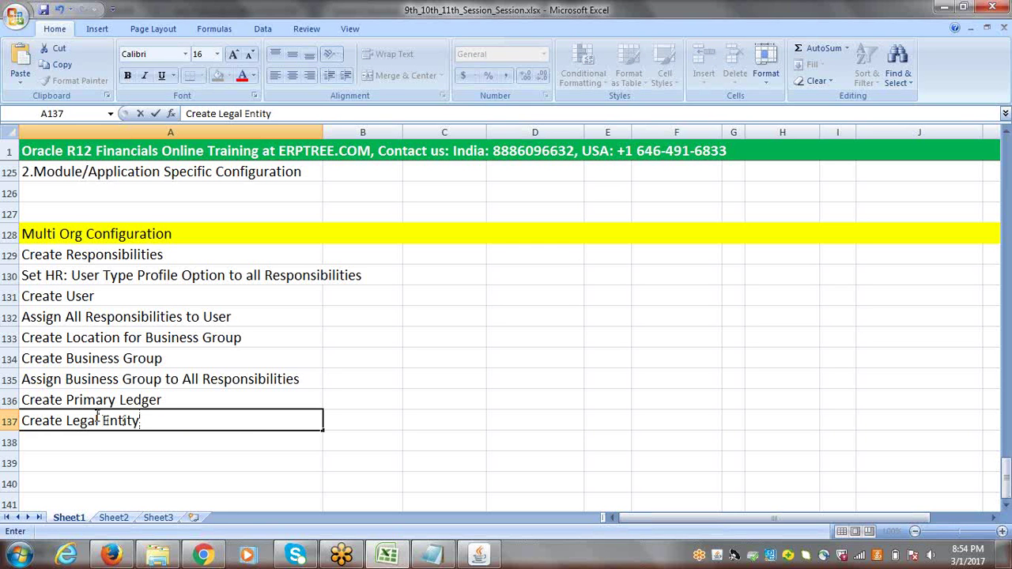
pyautogui.hotkey('ctrl', 'Return')
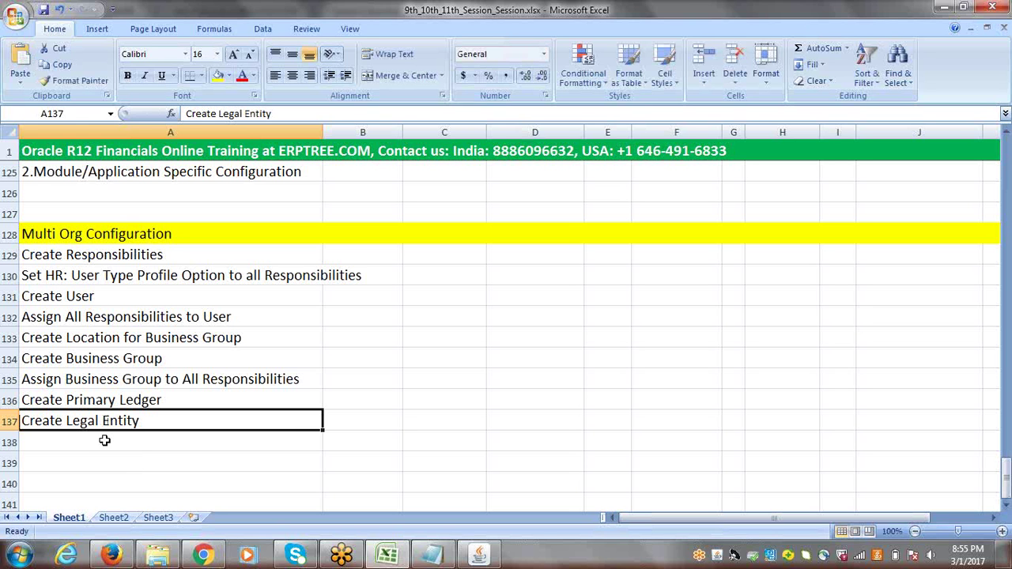
pyautogui.click(104, 441)
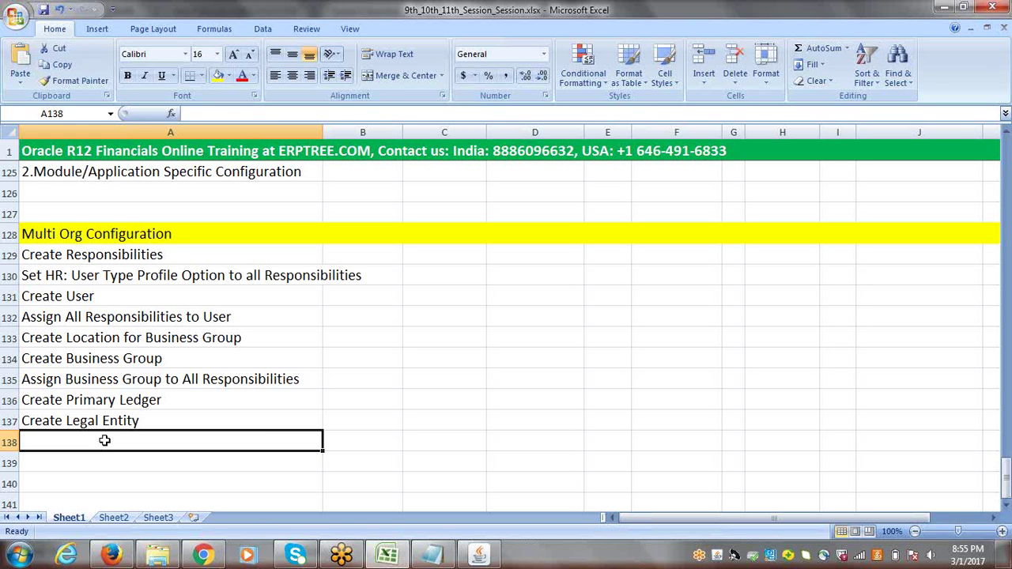
# Enter 'Assign Primary Ledger to all Responsibilities' in A138 and 'Create Operating Unit' in A139
pyautogui.write('Ass')
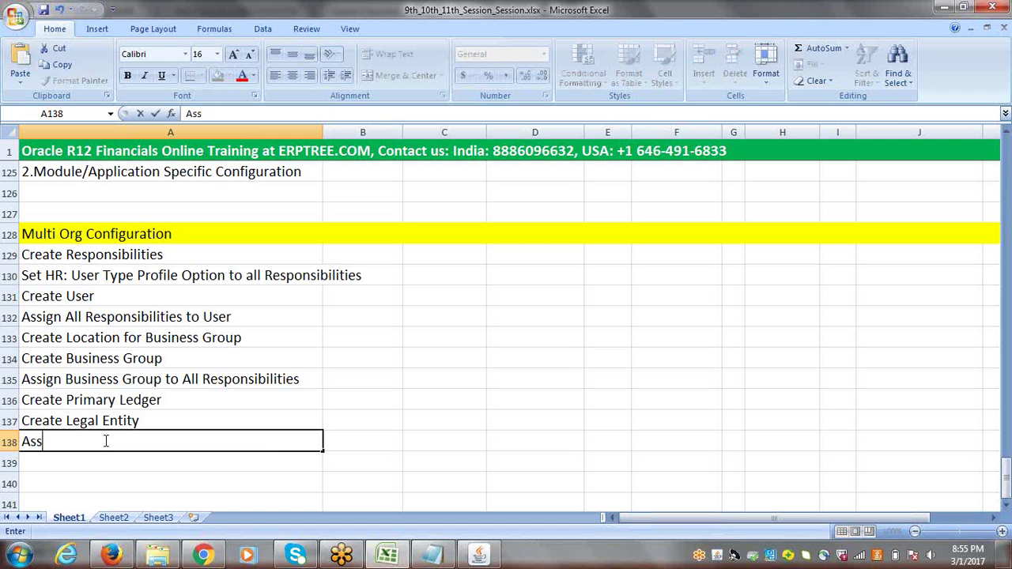
pyautogui.write('ign Pri')
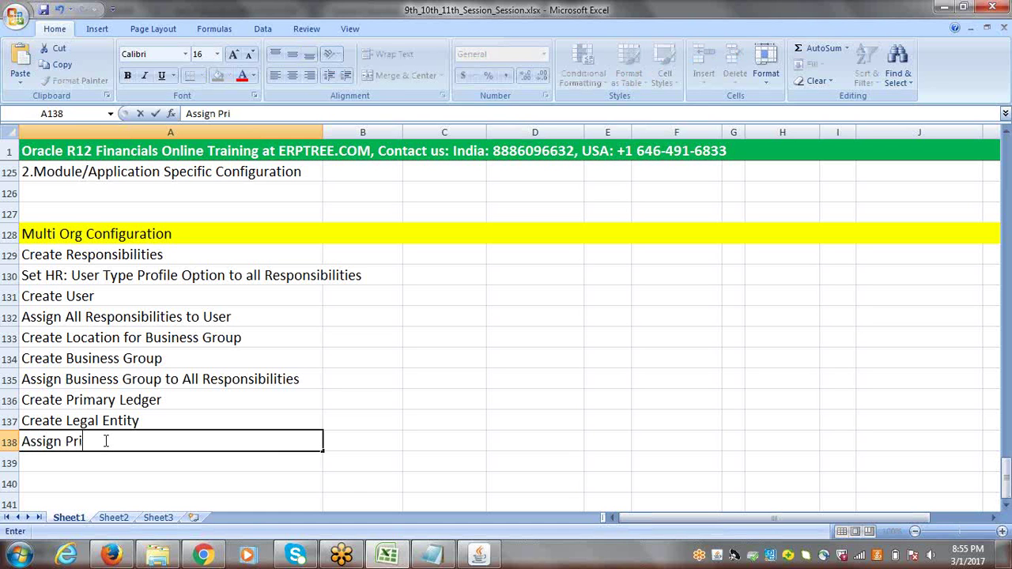
pyautogui.write('mary Ledger to')
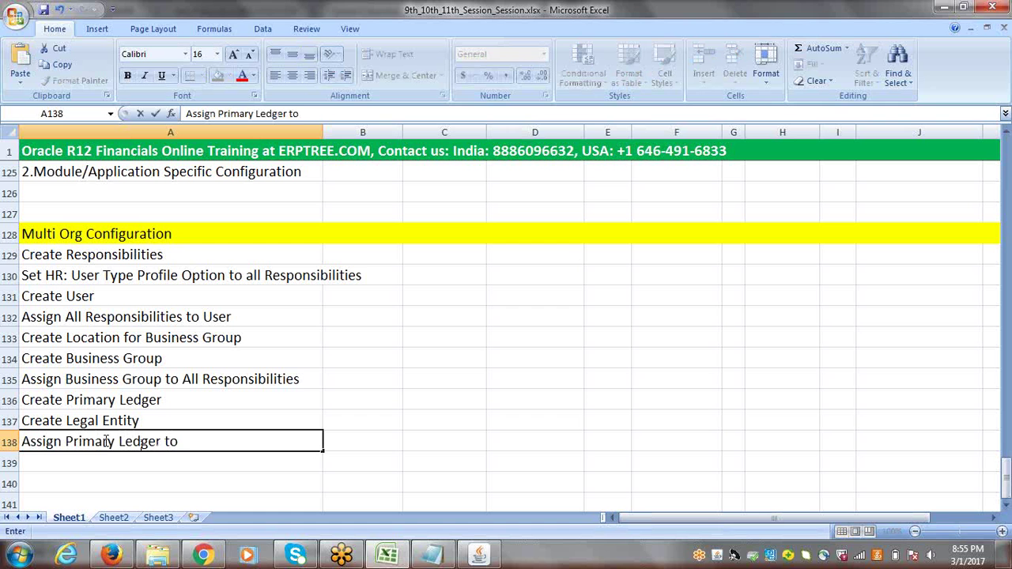
pyautogui.write(' all Responsibilities')
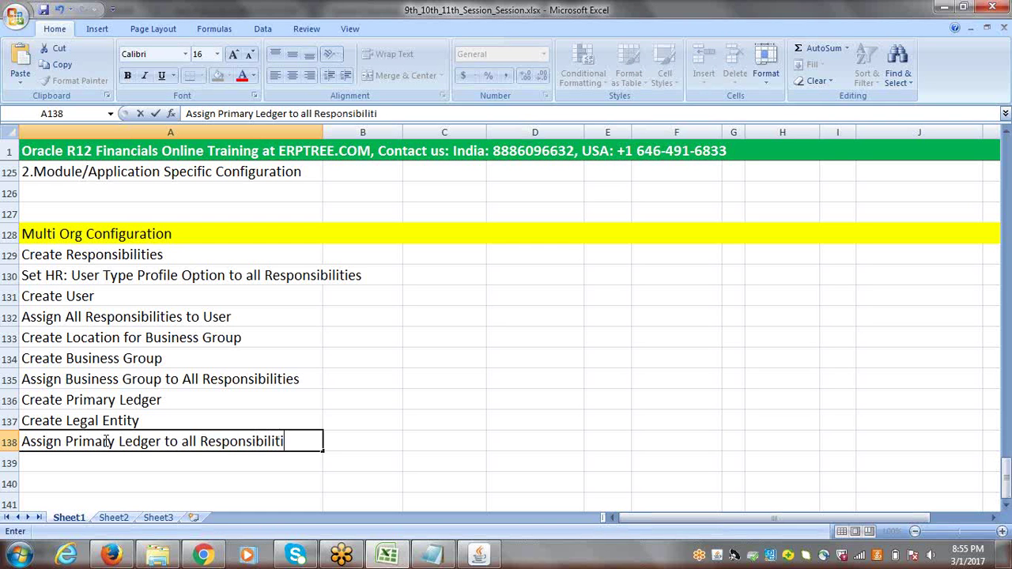
pyautogui.click(80, 460)
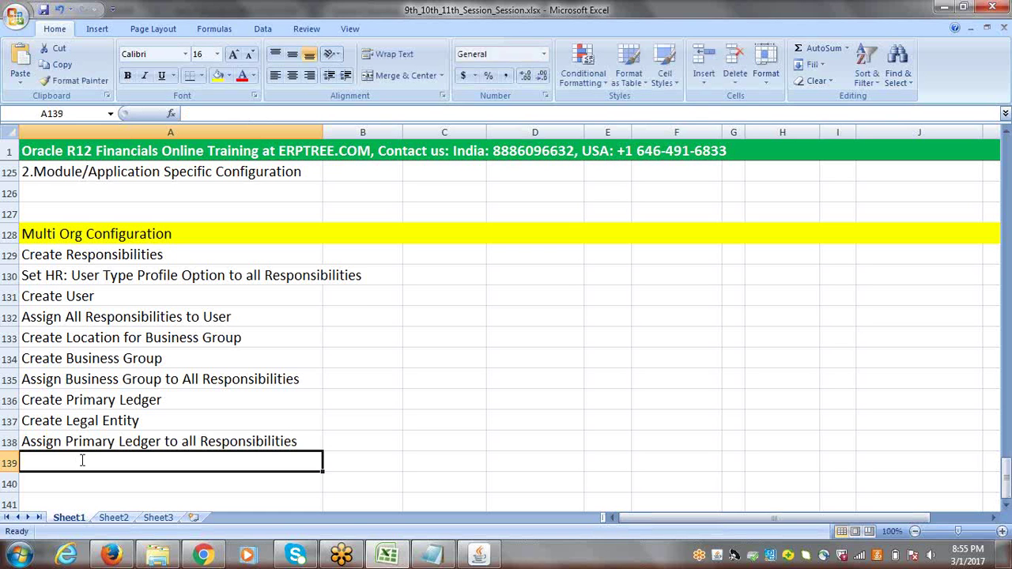
pyautogui.write('Create')
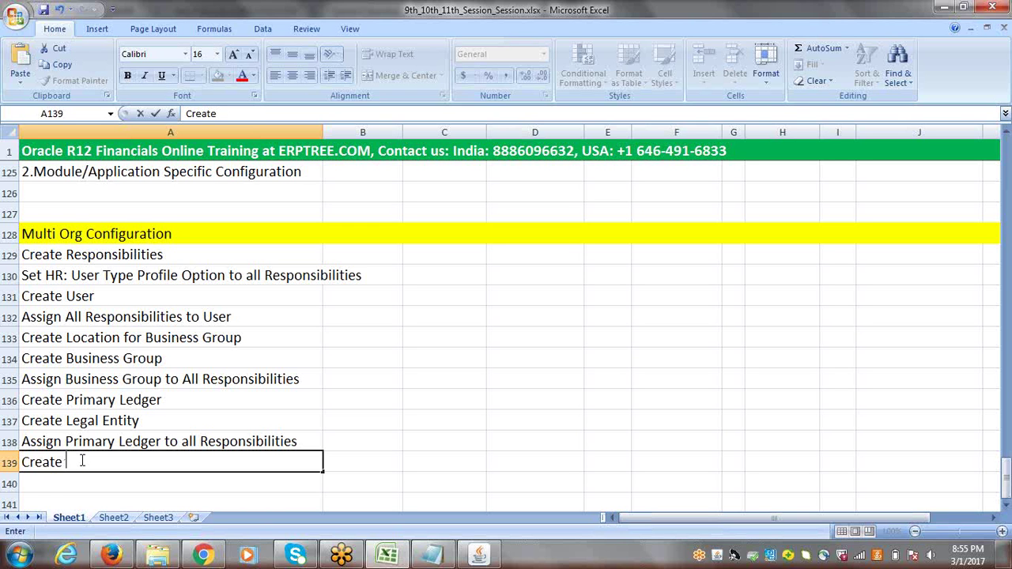
pyautogui.write(' Operating')
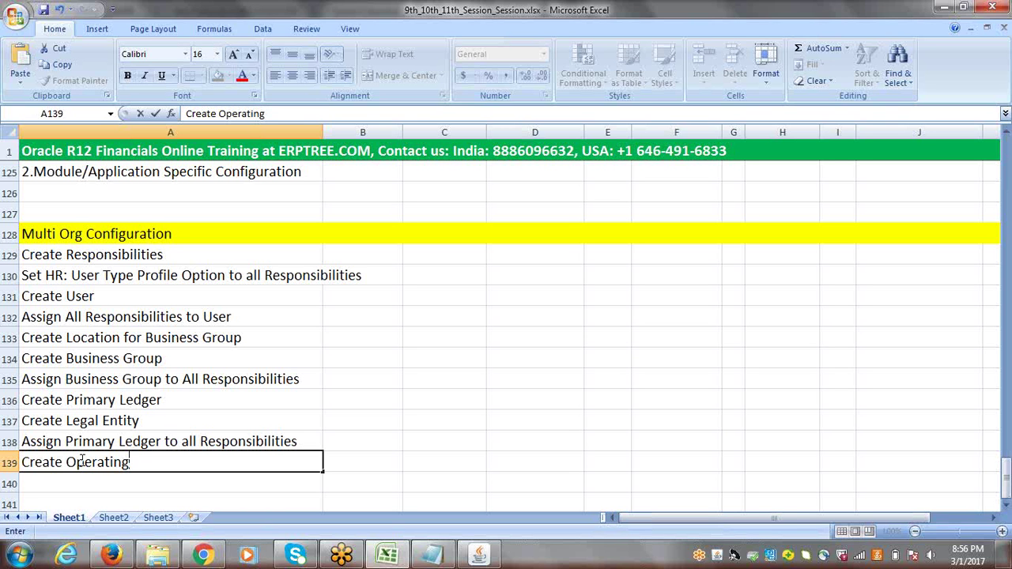
pyautogui.write('Unit')
pyautogui.click(62, 485)
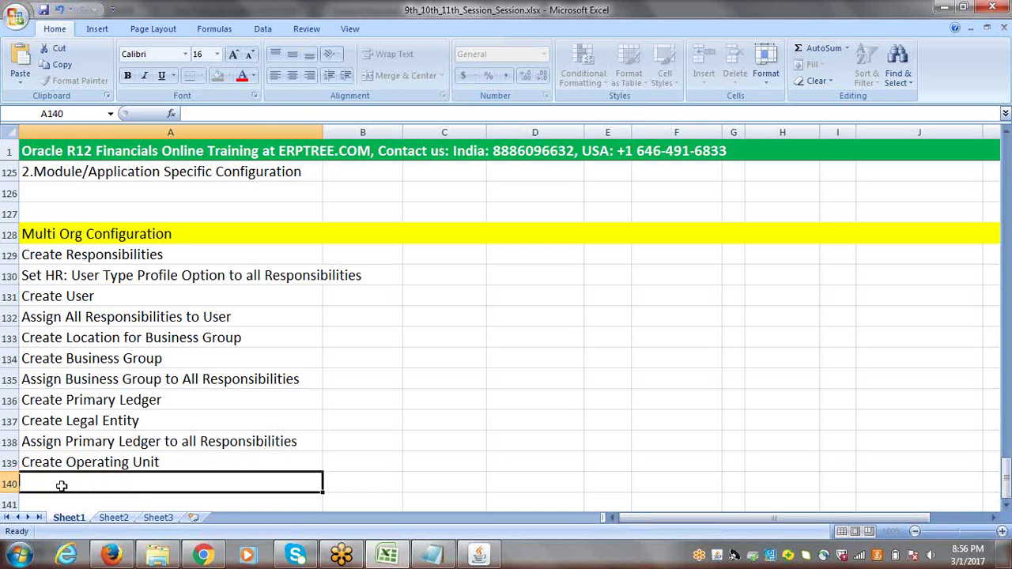
pyautogui.click(1005, 506)
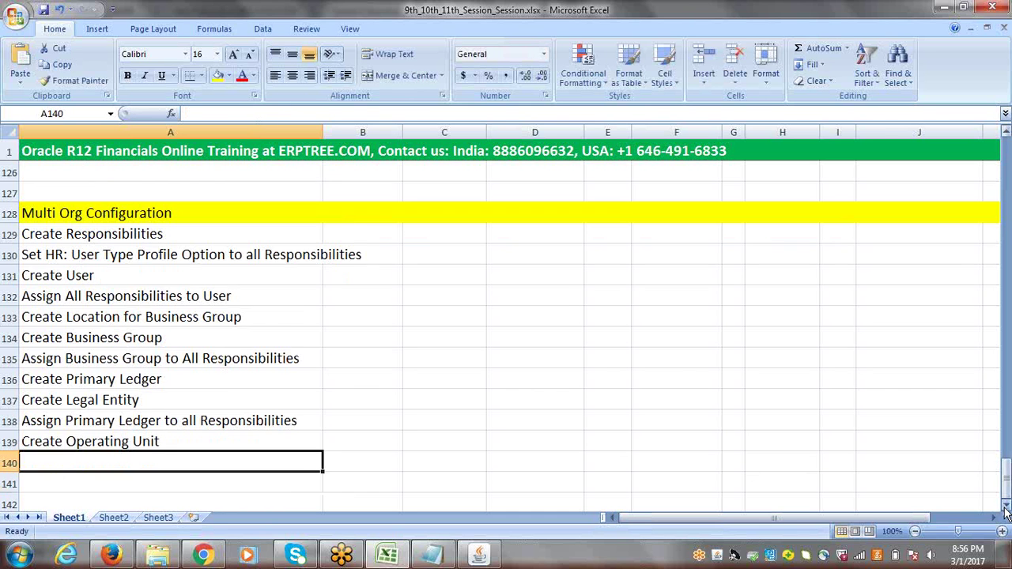
# Enter 'Assign Operating Unit to all Responsibilities' in A140
pyautogui.scroll(-1, 1006, 512)
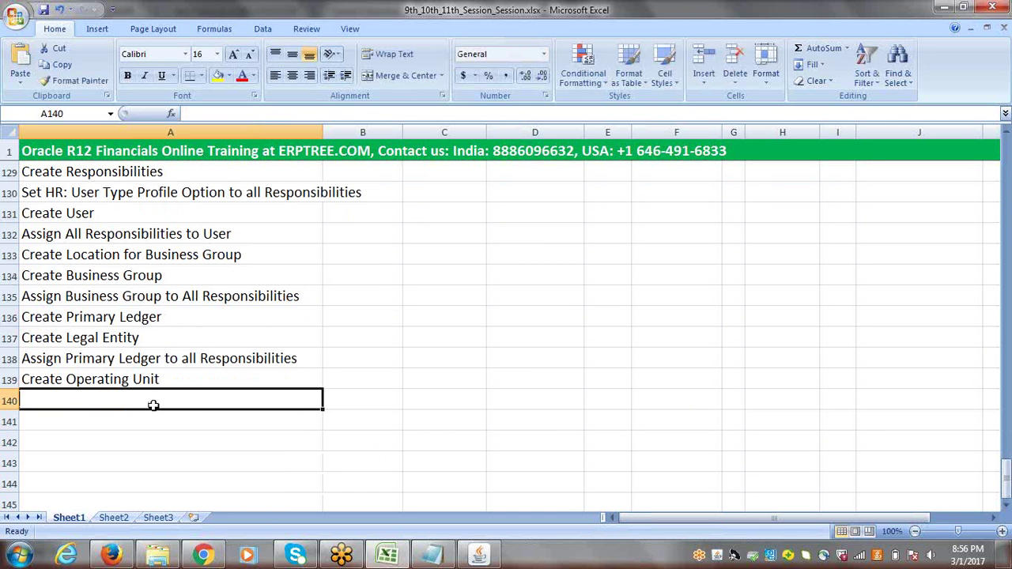
pyautogui.write('Ass')
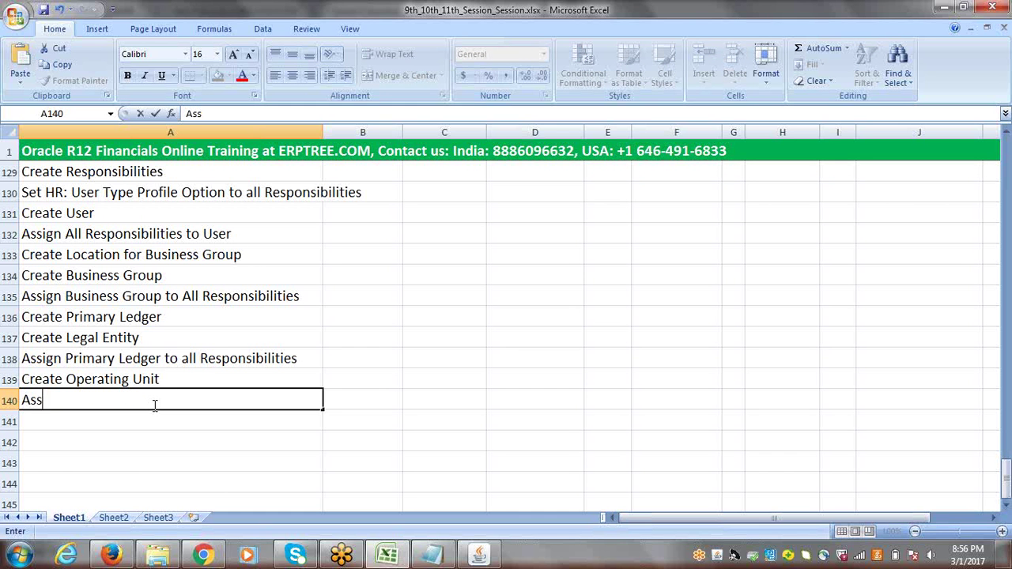
pyautogui.write('ign Operati')
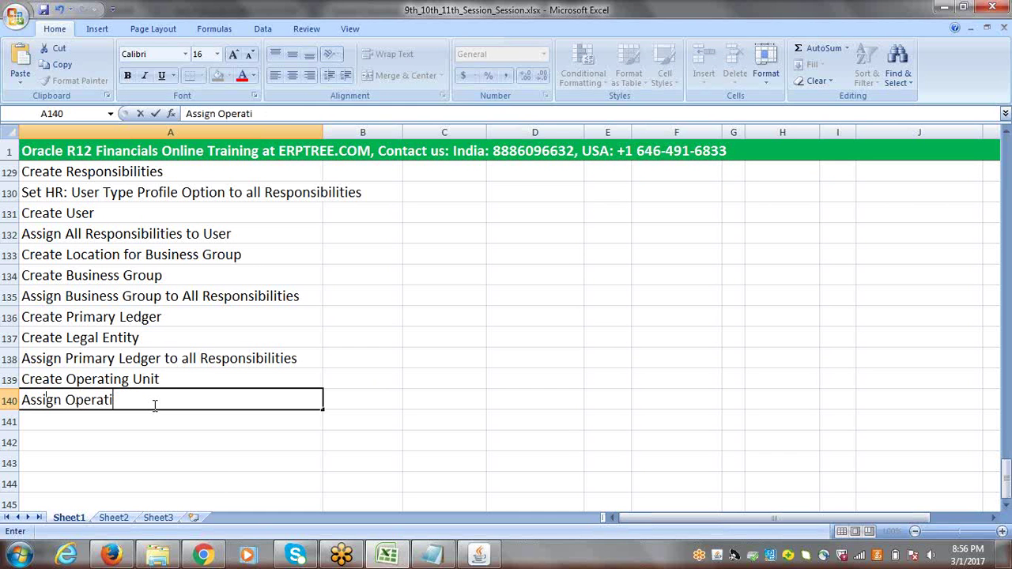
pyautogui.write('ng Unit to')
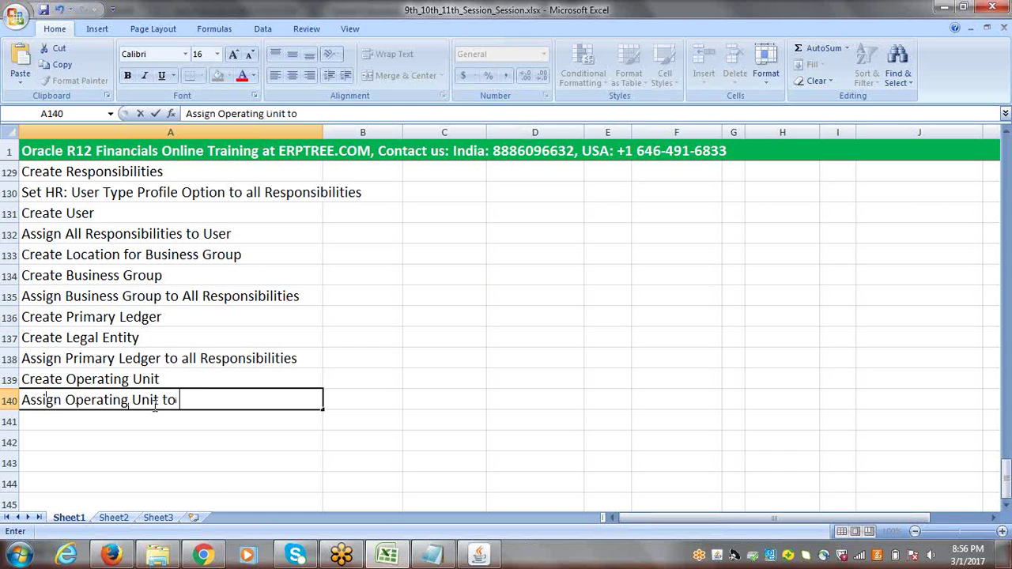
pyautogui.write(' all Respon')
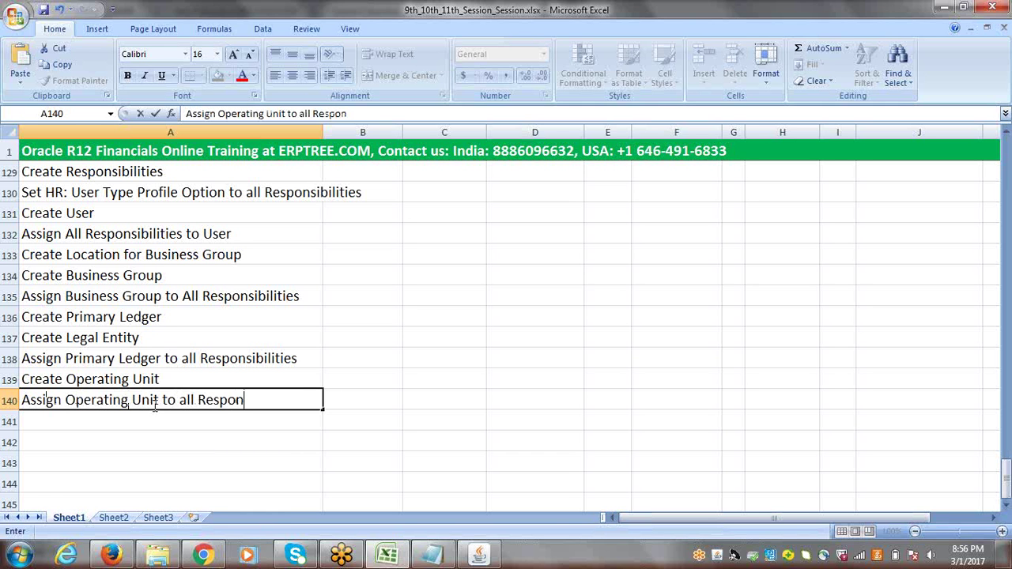
pyautogui.write('sibilities')
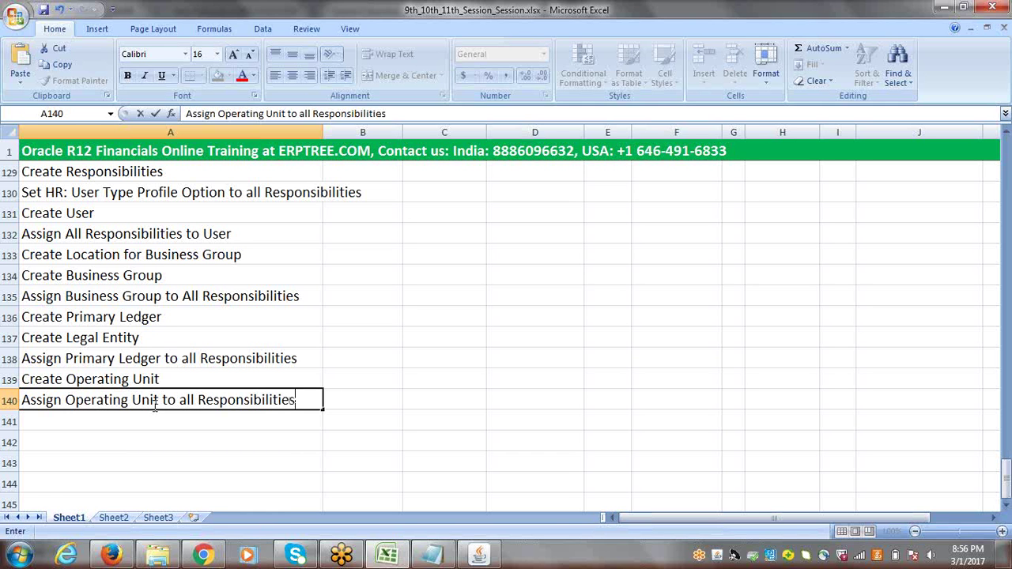
pyautogui.press('Tab')
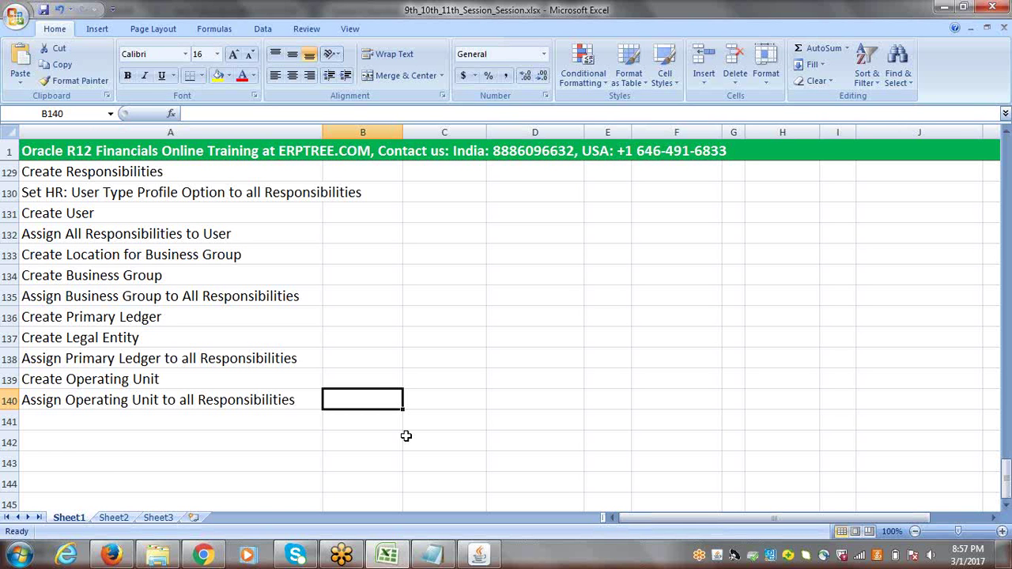
pyautogui.click(91, 419)
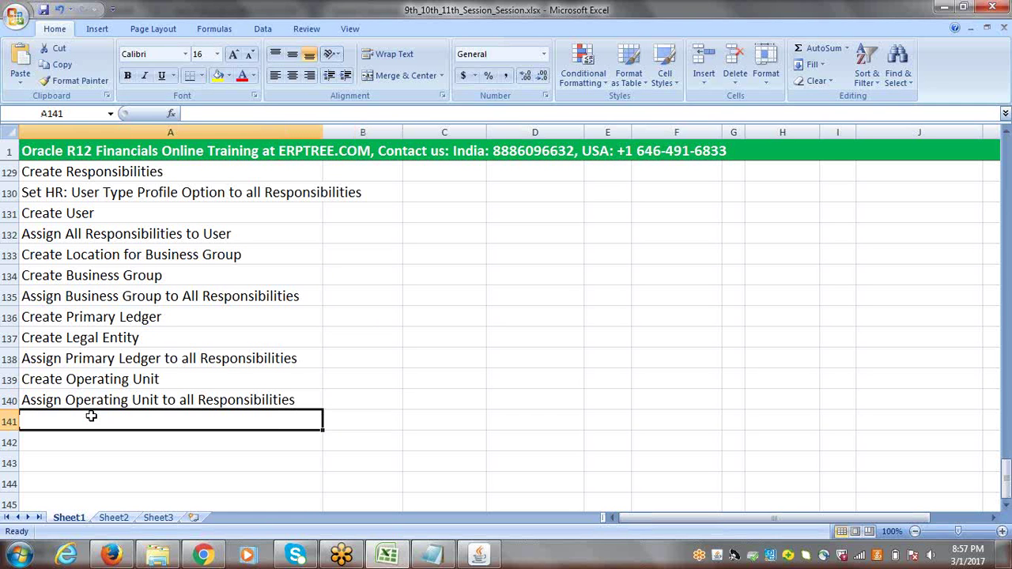
# Add 'Create Item Master Inventory', 'Run "Replicate Seed Data" Program' and 'Check Multi-Org Configuration' in A141–A143
pyautogui.write('Cre')
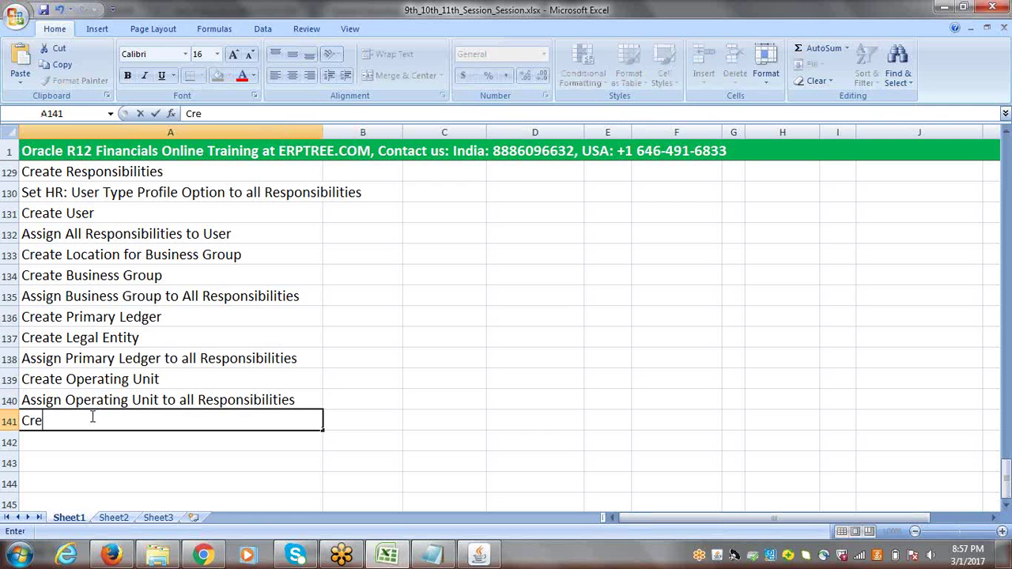
pyautogui.write('ate Item')
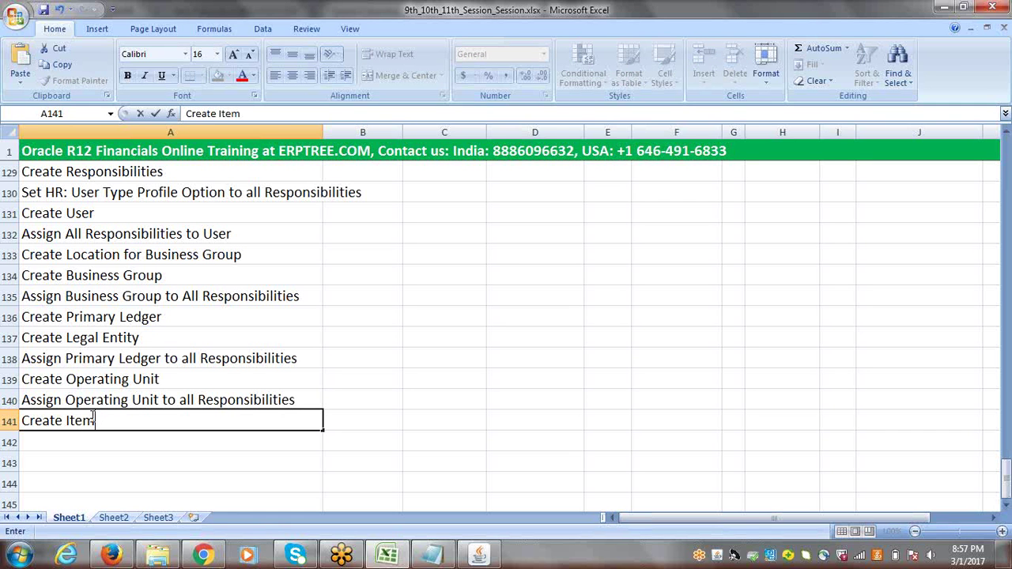
pyautogui.write(' Master I')
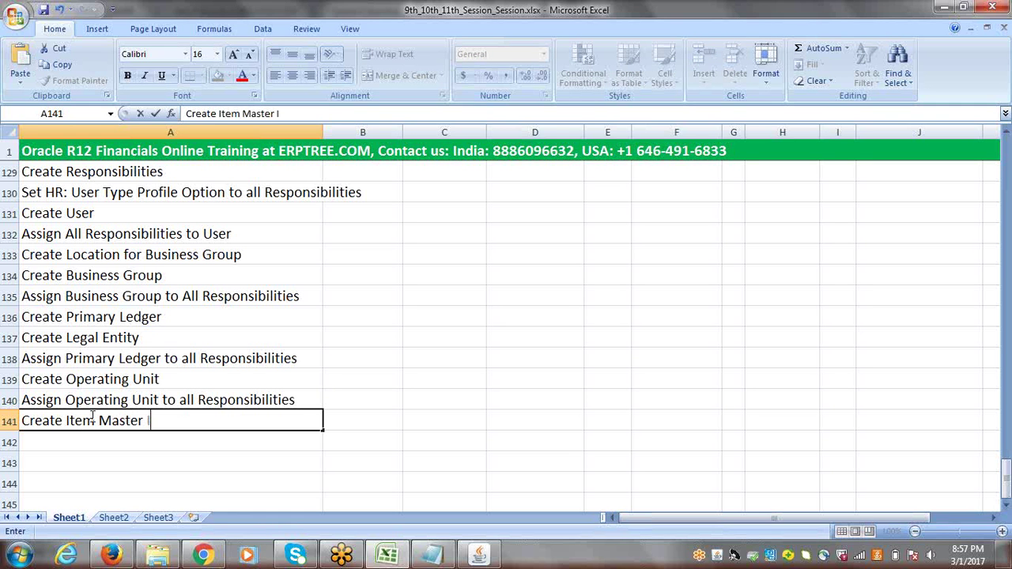
pyautogui.write('nventory')
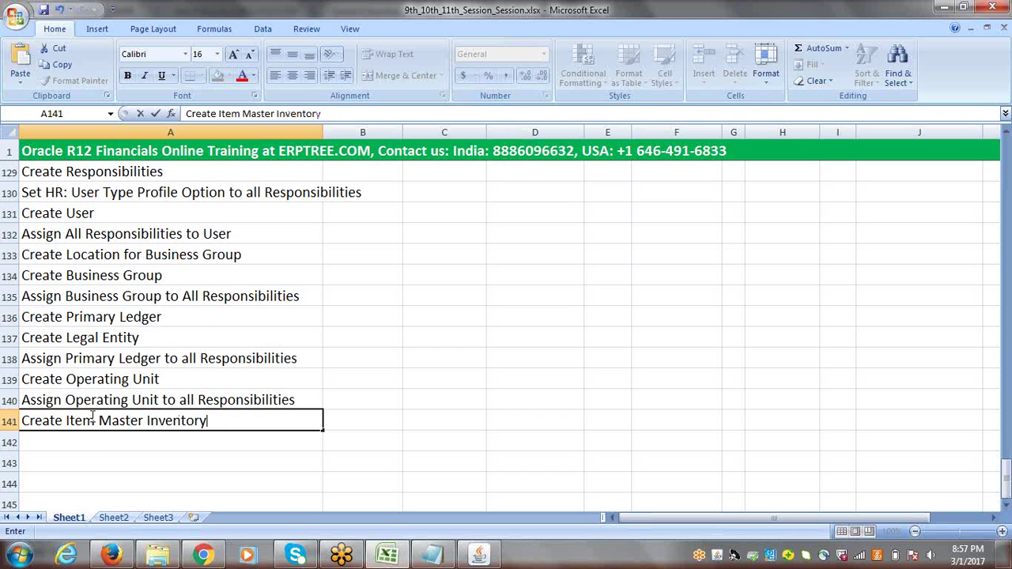
pyautogui.click(103, 443)
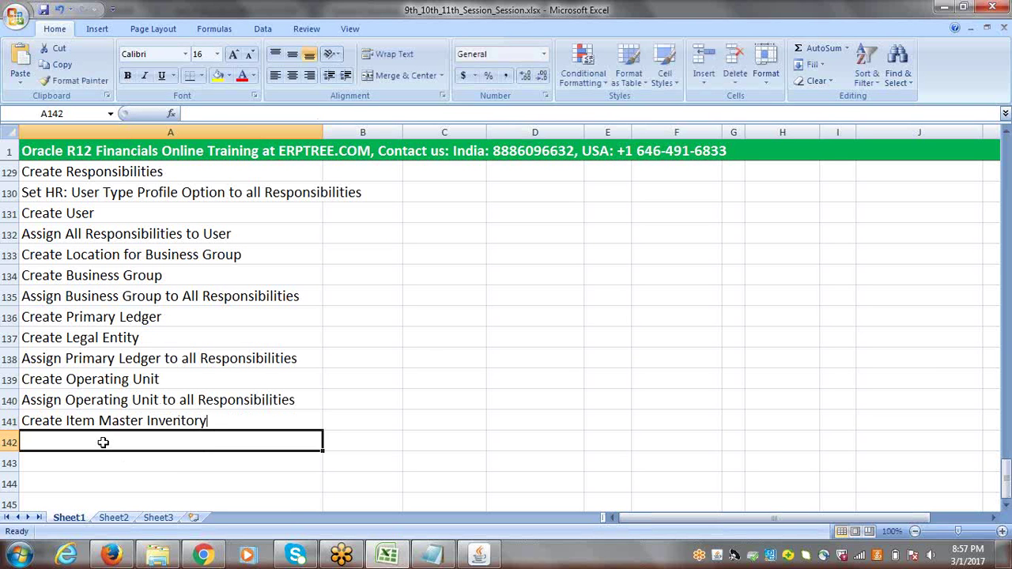
pyautogui.write('Run')
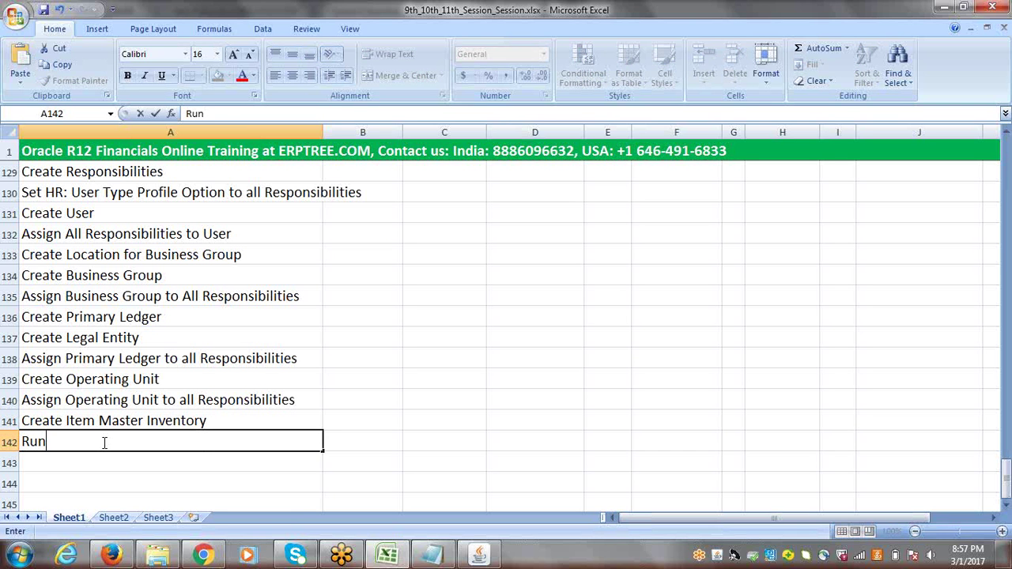
pyautogui.write(' "Replicate ')
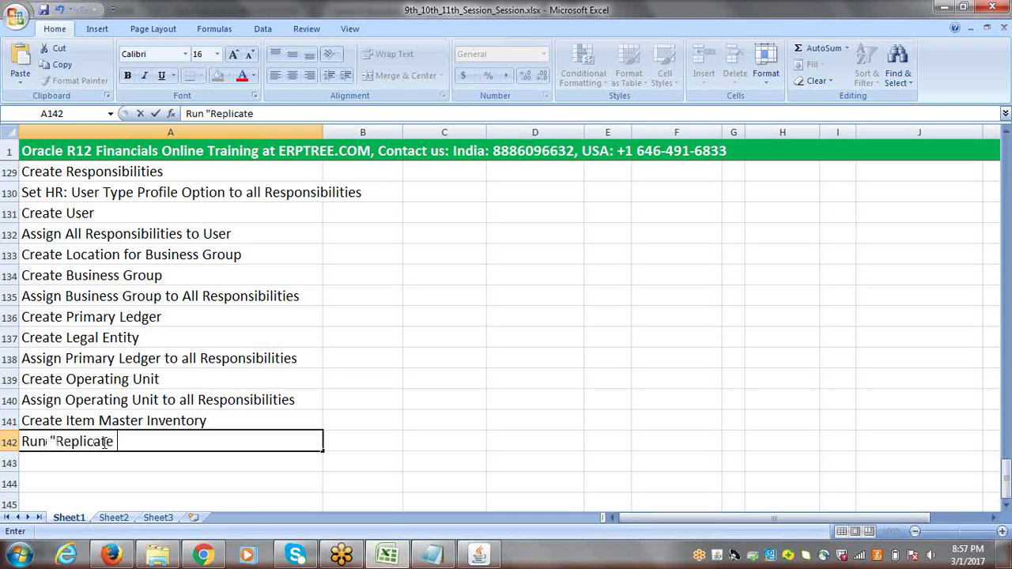
pyautogui.write('Seed D')
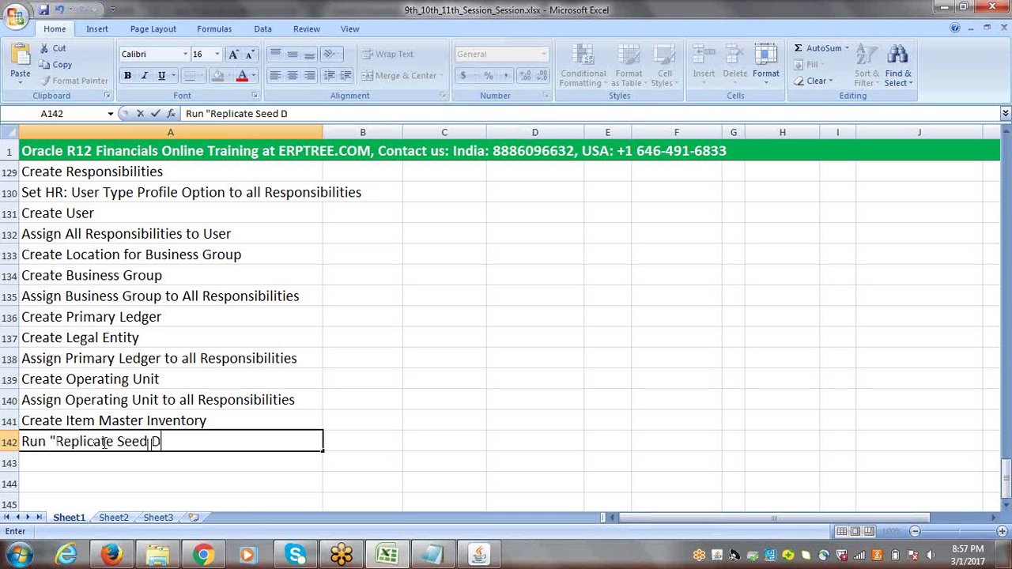
pyautogui.write('ata" Program')
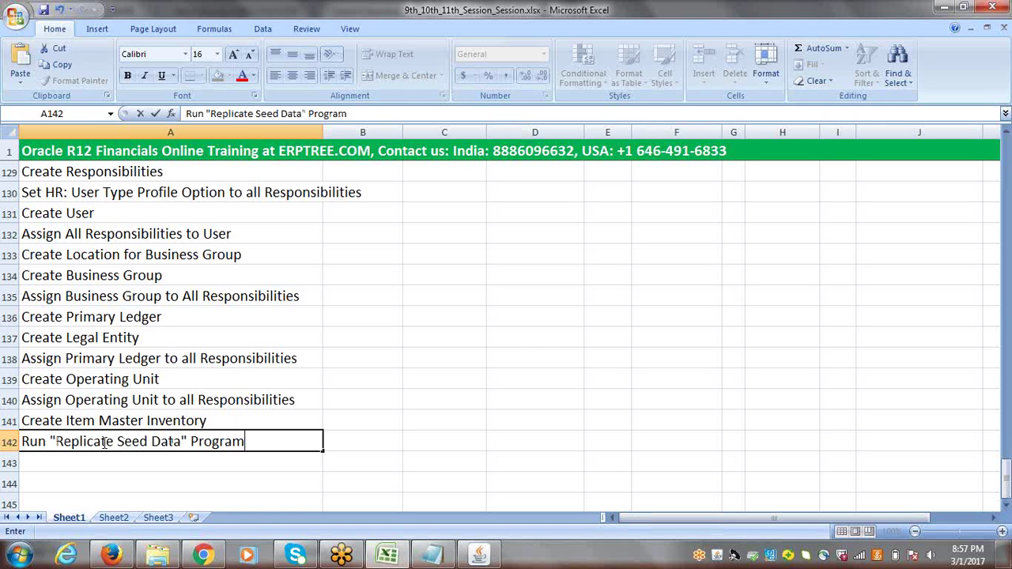
pyautogui.click(118, 459)
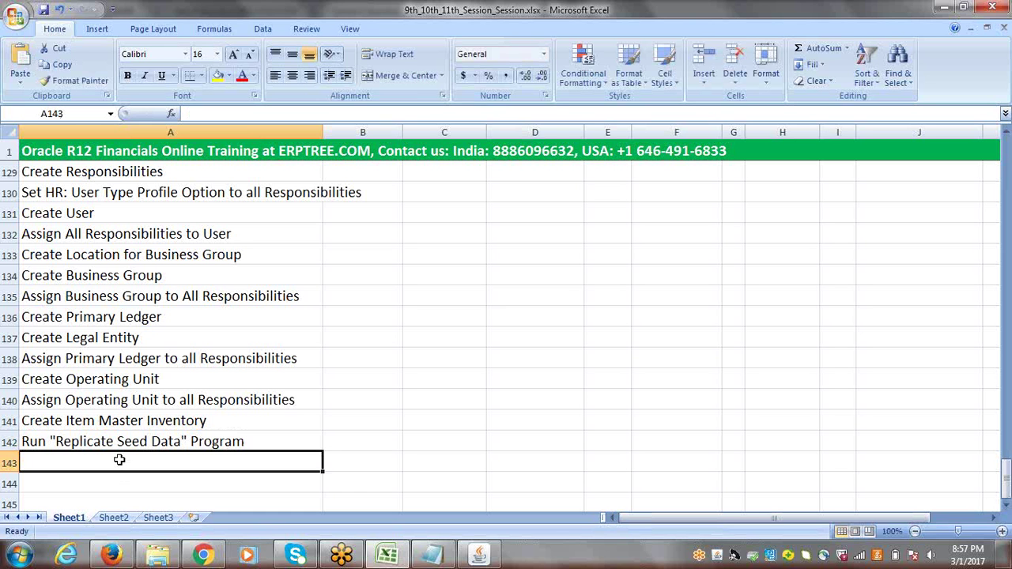
pyautogui.write('CH')
pyautogui.press('BackSpace')
pyautogui.press('BackSpace')
pyautogui.write('C')
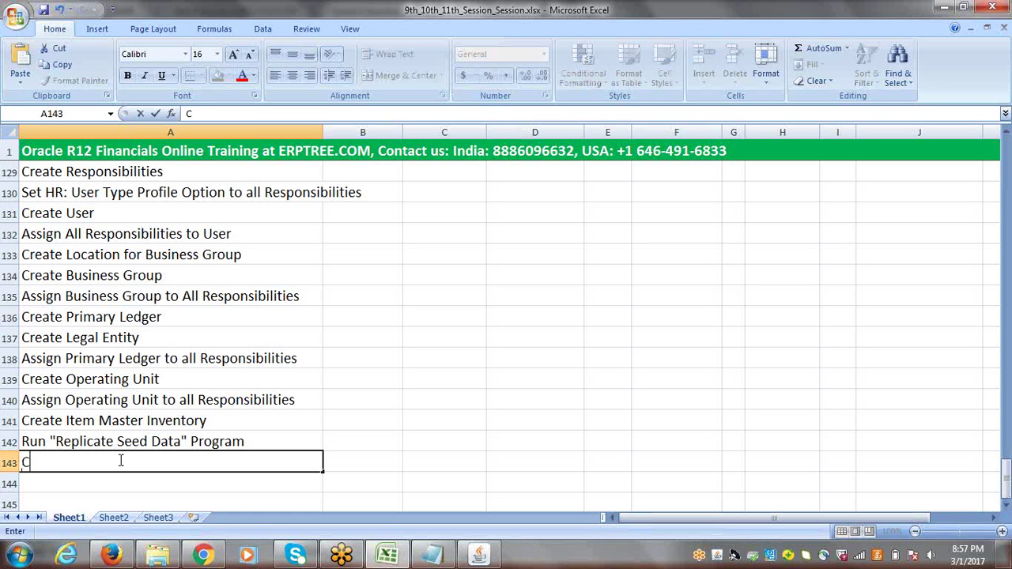
pyautogui.write('heck Mu')
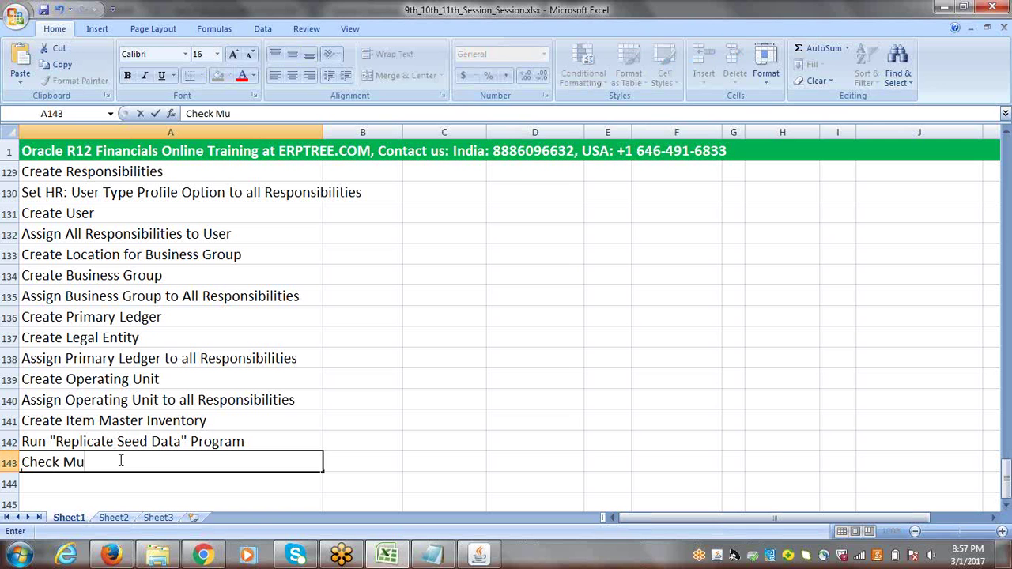
pyautogui.write('lti-Org Co')
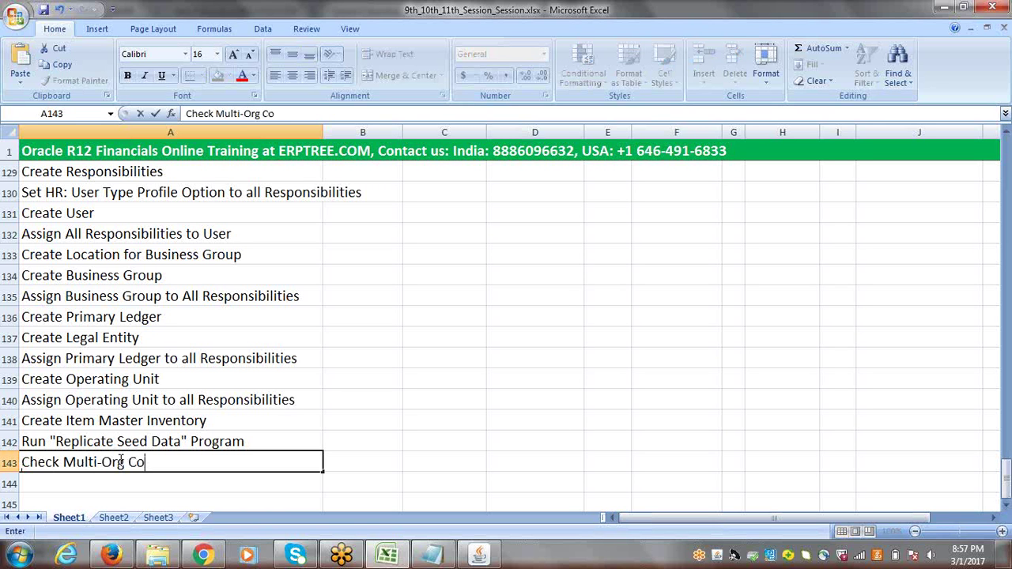
pyautogui.write('nfigura')
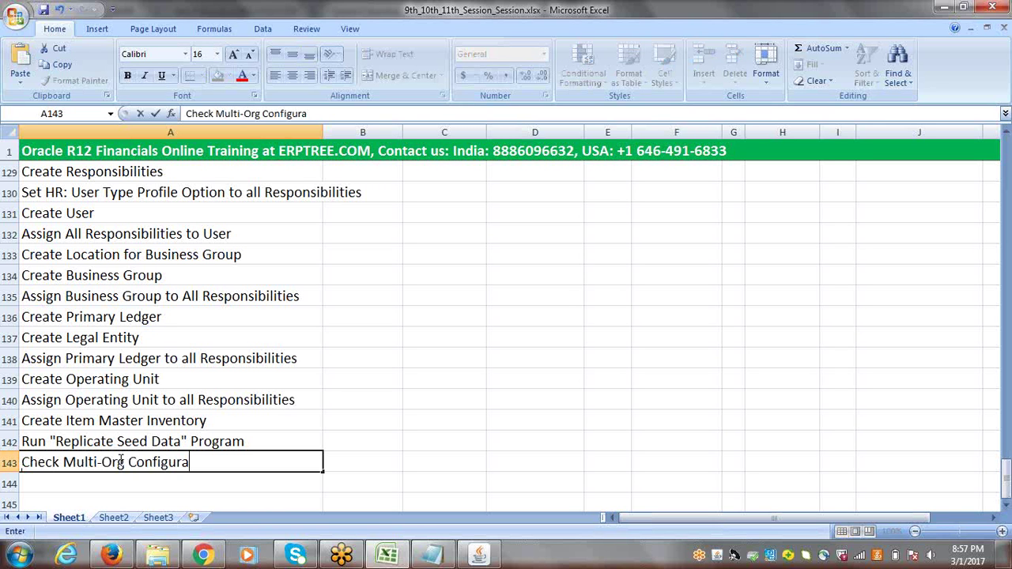
pyautogui.write('tion')
pyautogui.click(378, 465)
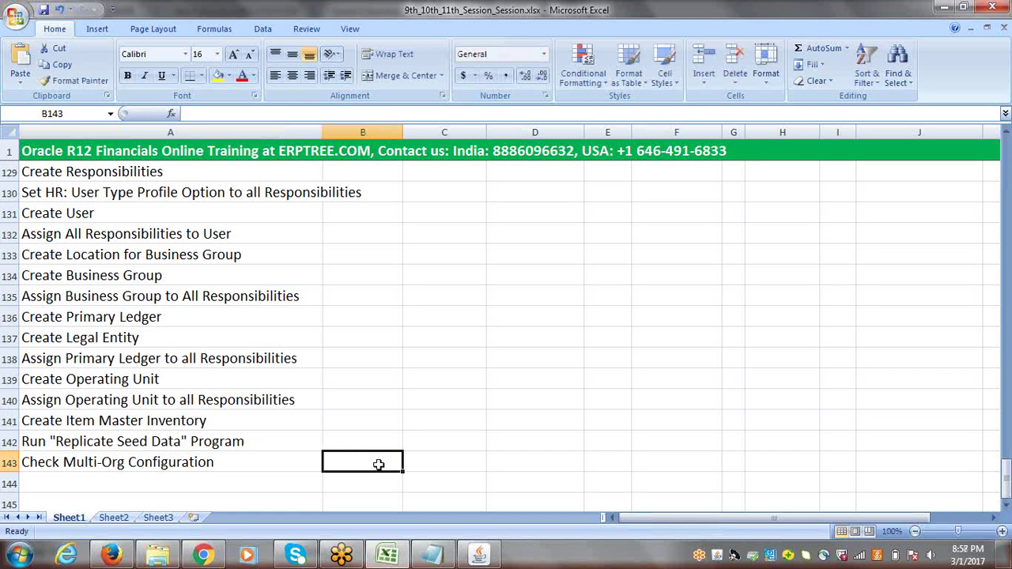
pyautogui.click(216, 462)
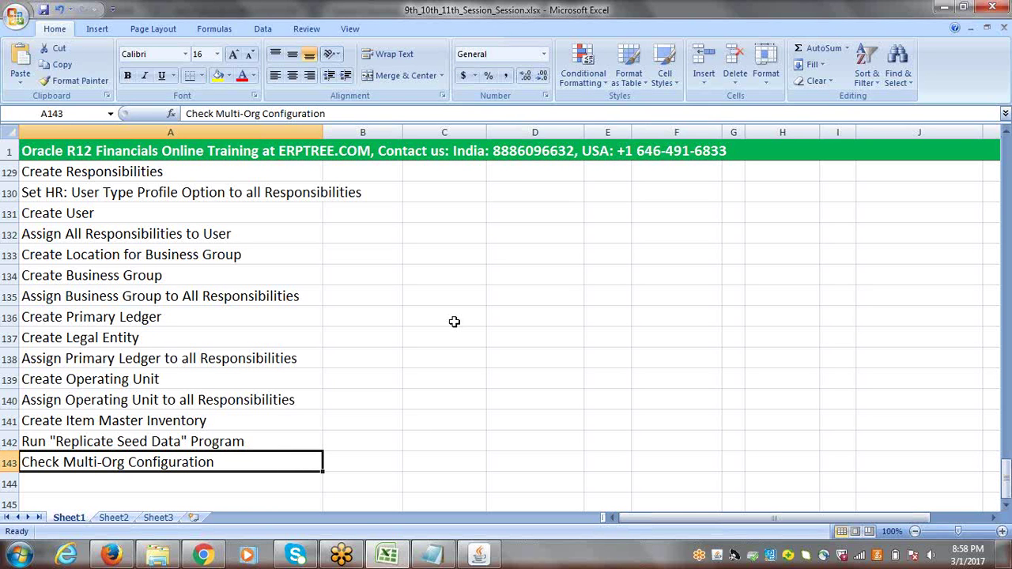
pyautogui.click(82, 172)
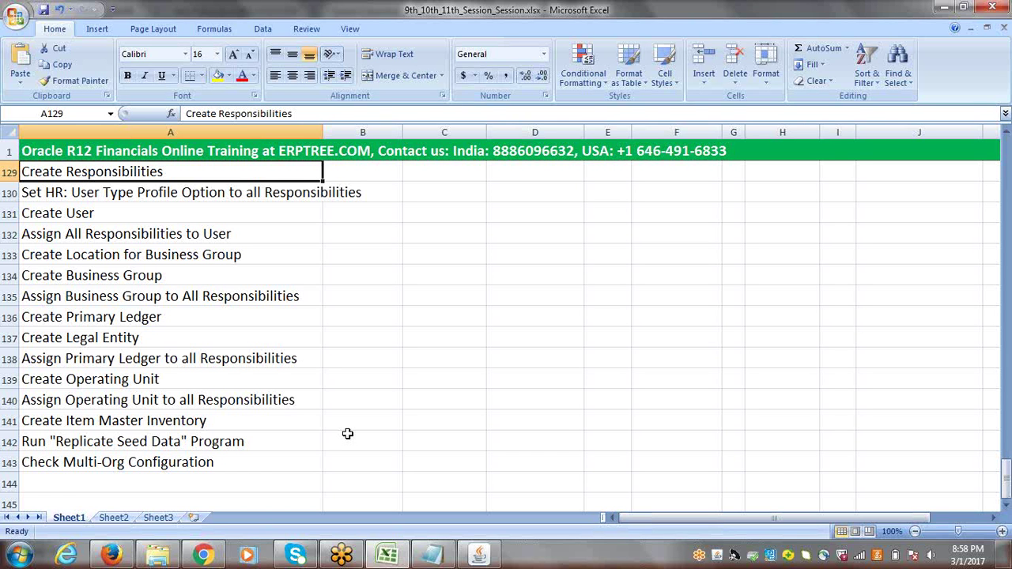
pyautogui.click(92, 362)
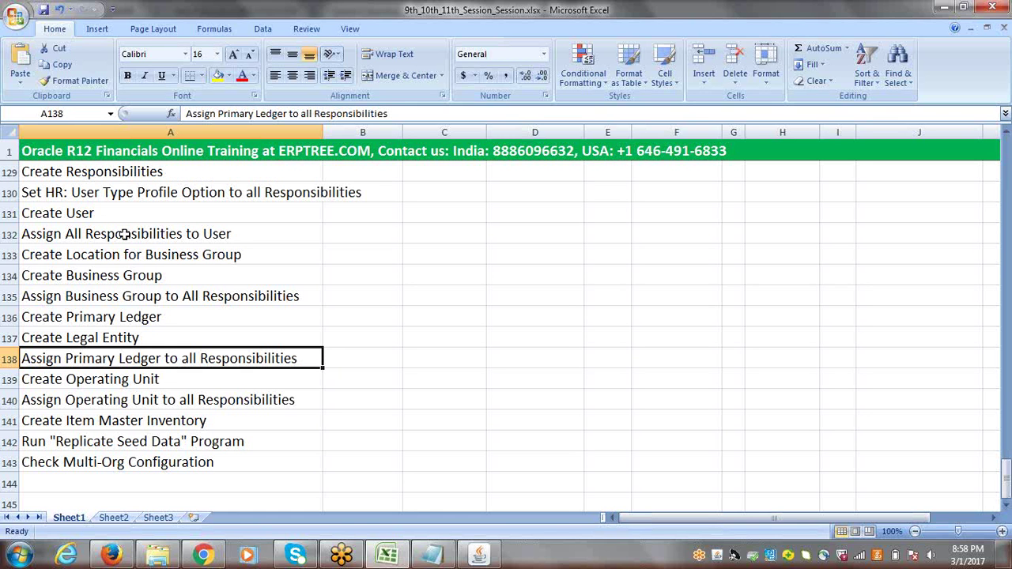
pyautogui.click(87, 273)
pyautogui.click(90, 295)
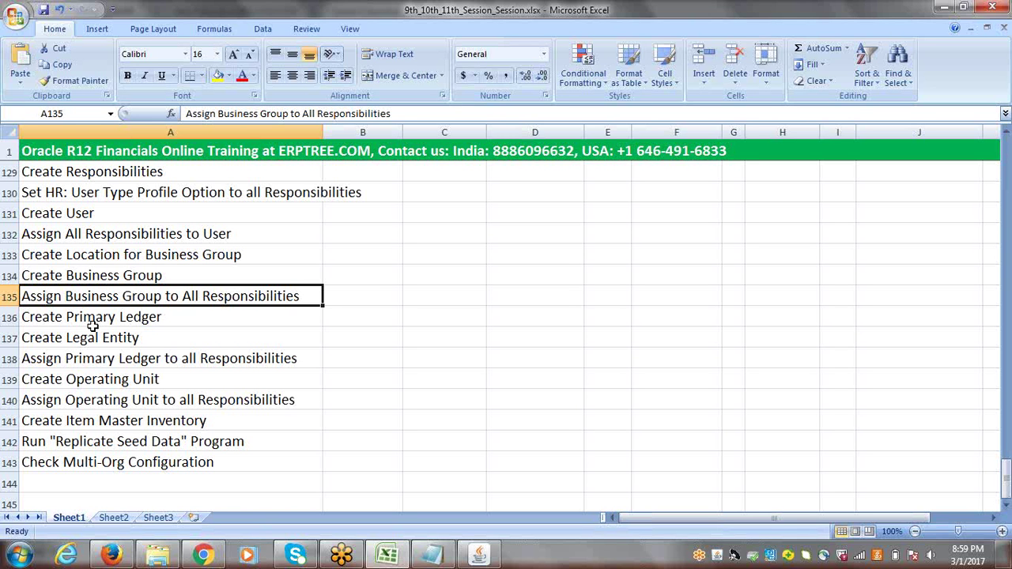
pyautogui.click(103, 358)
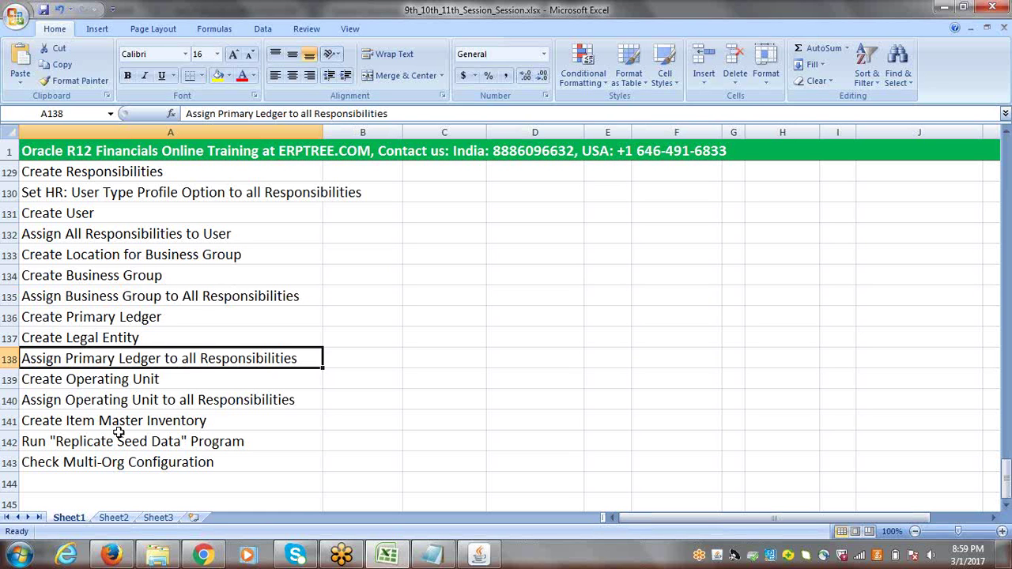
pyautogui.click(120, 401)
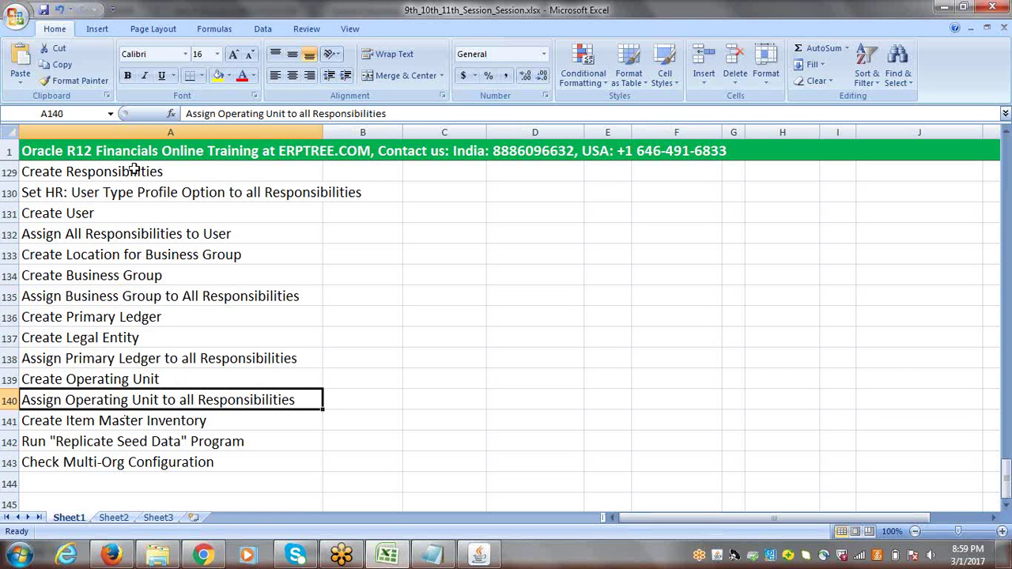
pyautogui.click(102, 166)
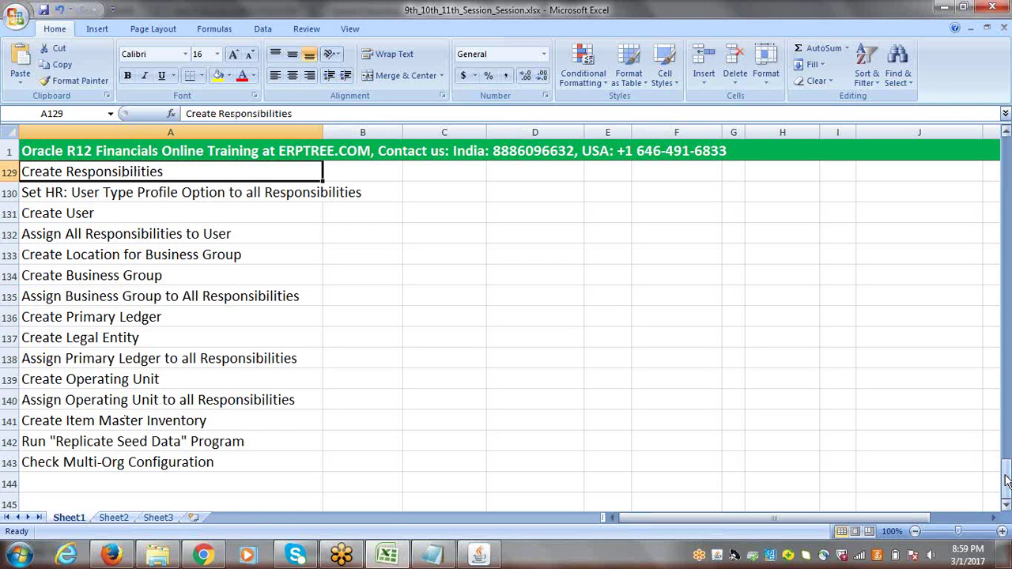
# Scroll up until the yellow Multi Org Configuration heading in row 128 sits below the frozen title row
pyautogui.moveTo(1006, 480); pyautogui.dragTo(1005, 475)
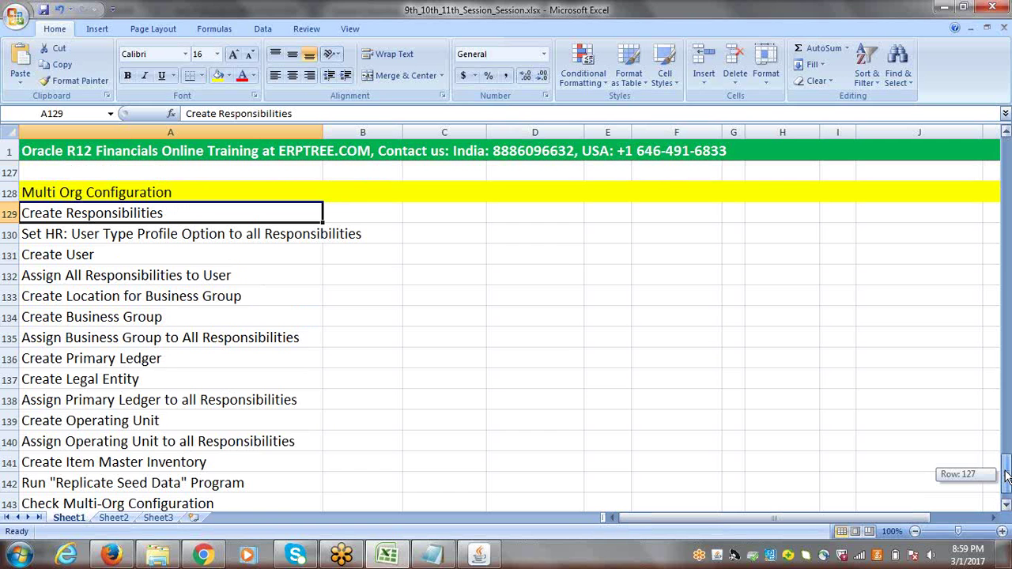
pyautogui.moveTo(1007, 476); pyautogui.dragTo(1006, 478)
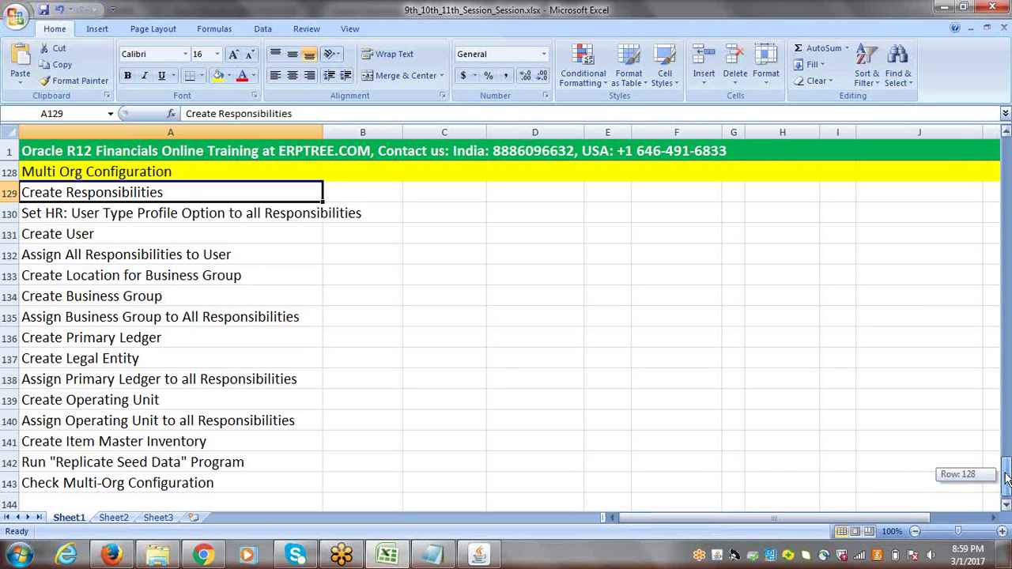
pyautogui.moveTo(1006, 479); pyautogui.dragTo(1007, 478)
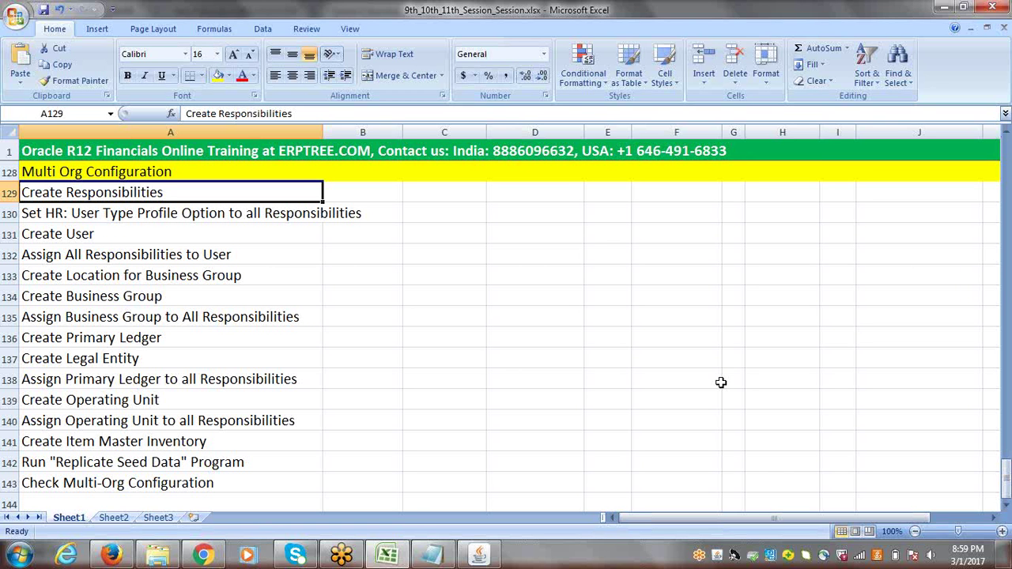
pyautogui.click(129, 215)
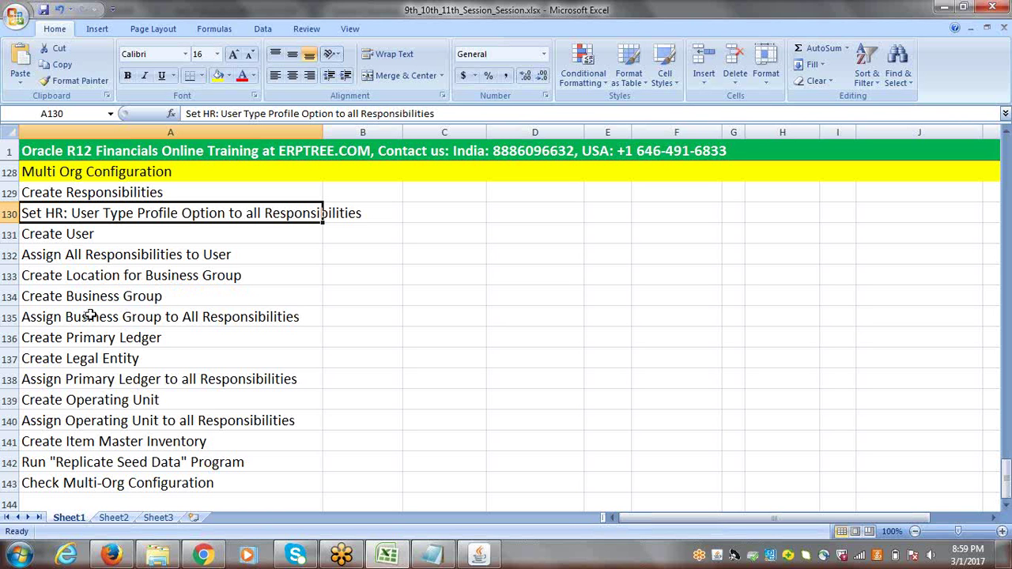
pyautogui.click(139, 313)
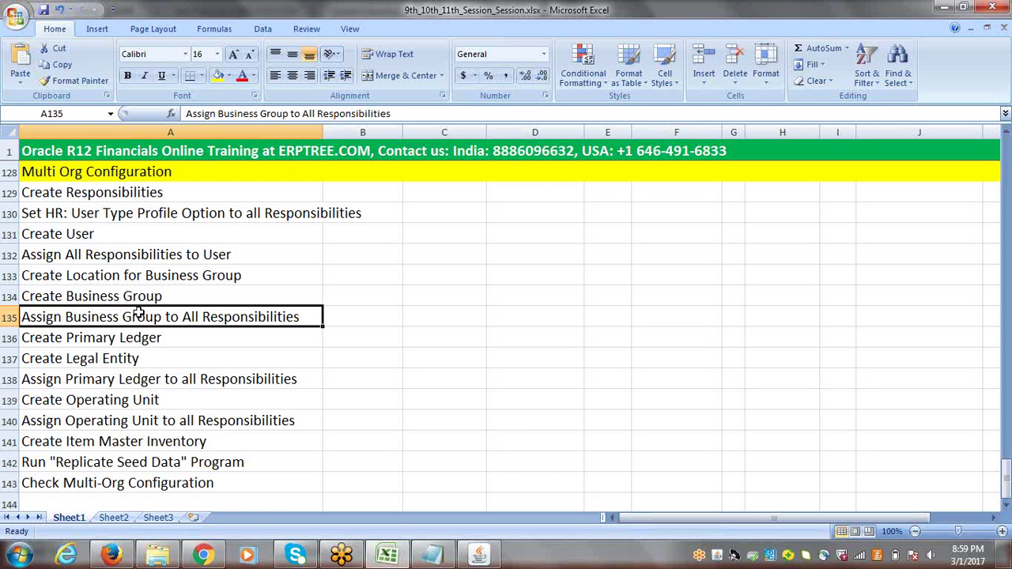
pyautogui.click(117, 379)
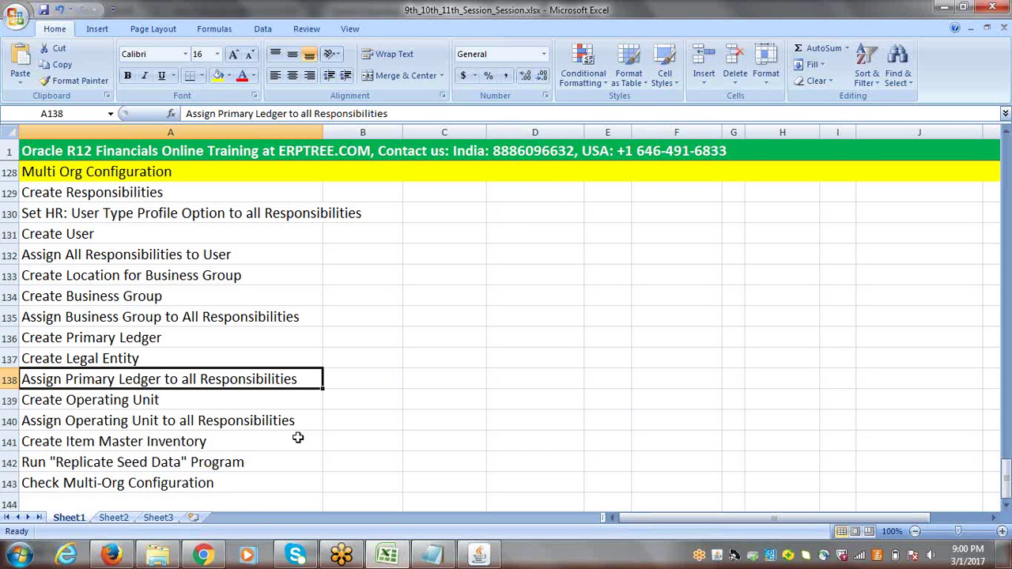
pyautogui.click(163, 422)
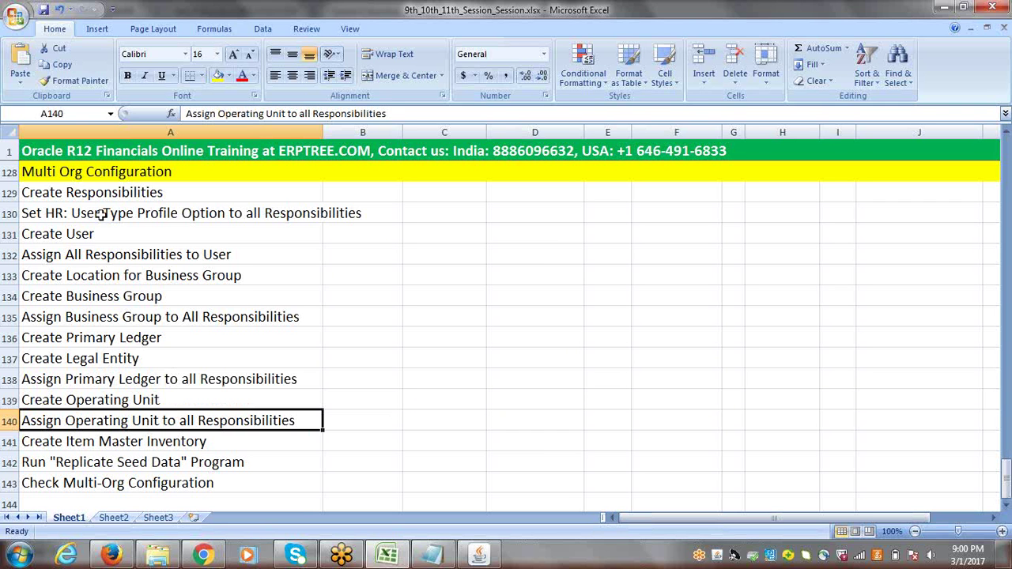
pyautogui.moveTo(109, 193); pyautogui.dragTo(132, 484)
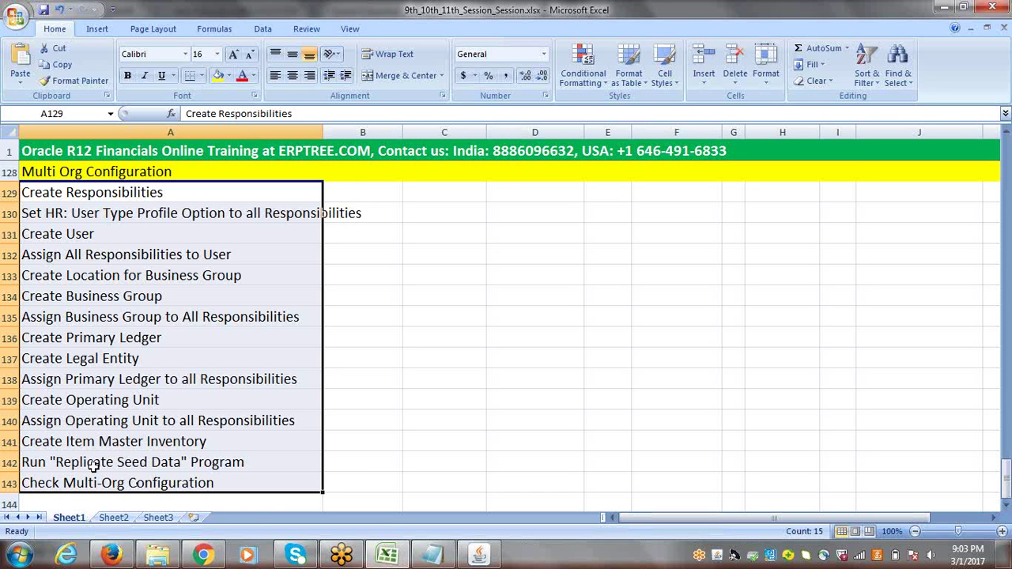
# Enter 'HRMS Basic Setups' in A145 and 'Inventory Basic Setups' in A146
pyautogui.click(1007, 506)
pyautogui.click(1007, 505)
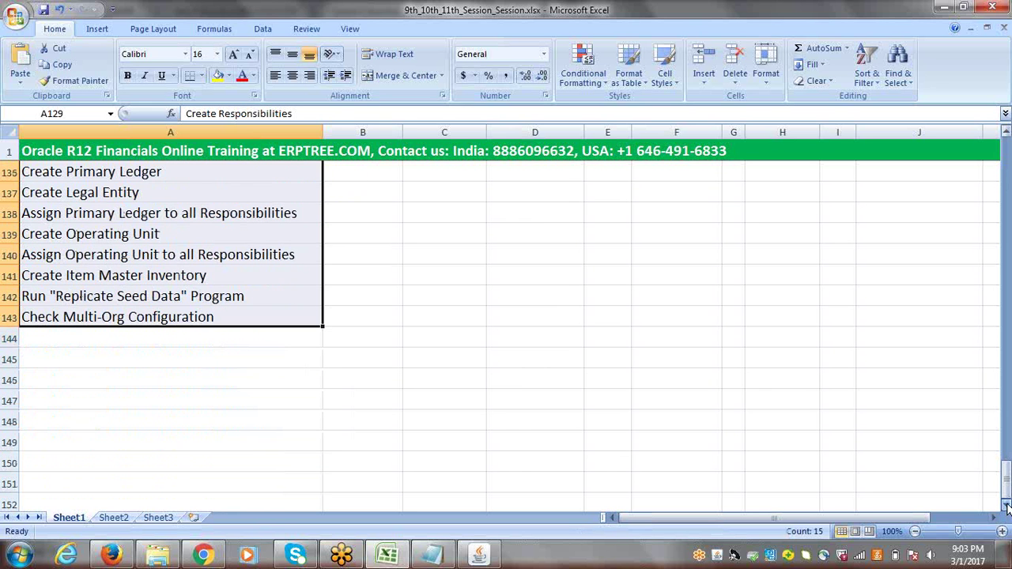
pyautogui.click(68, 365)
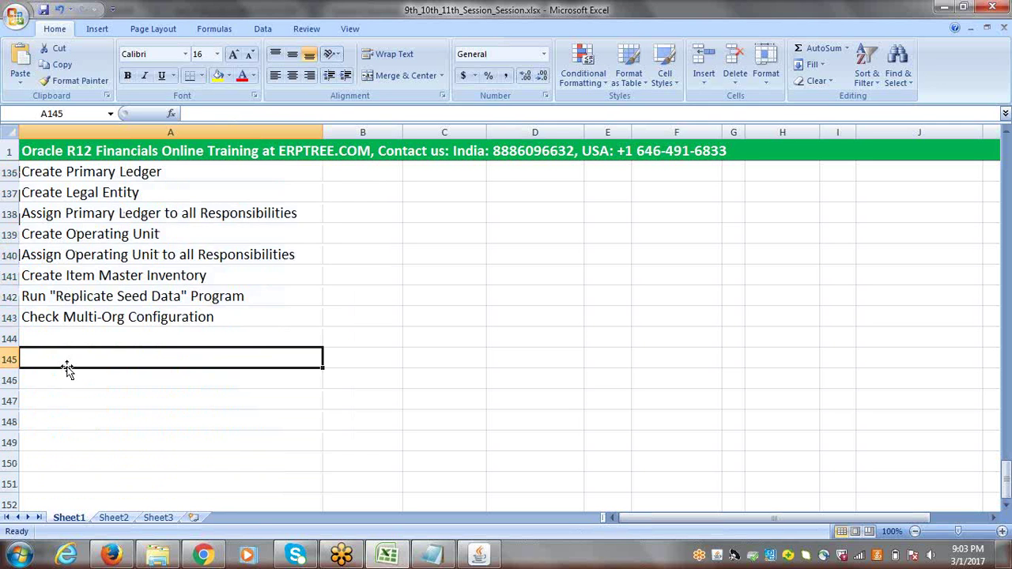
pyautogui.write('HRMS ')
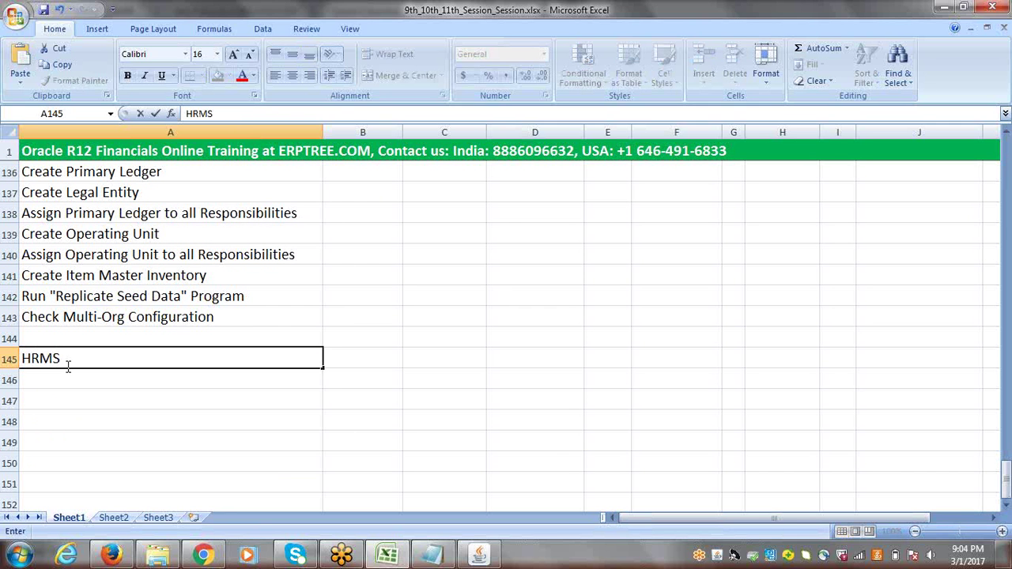
pyautogui.write('Basic Setups')
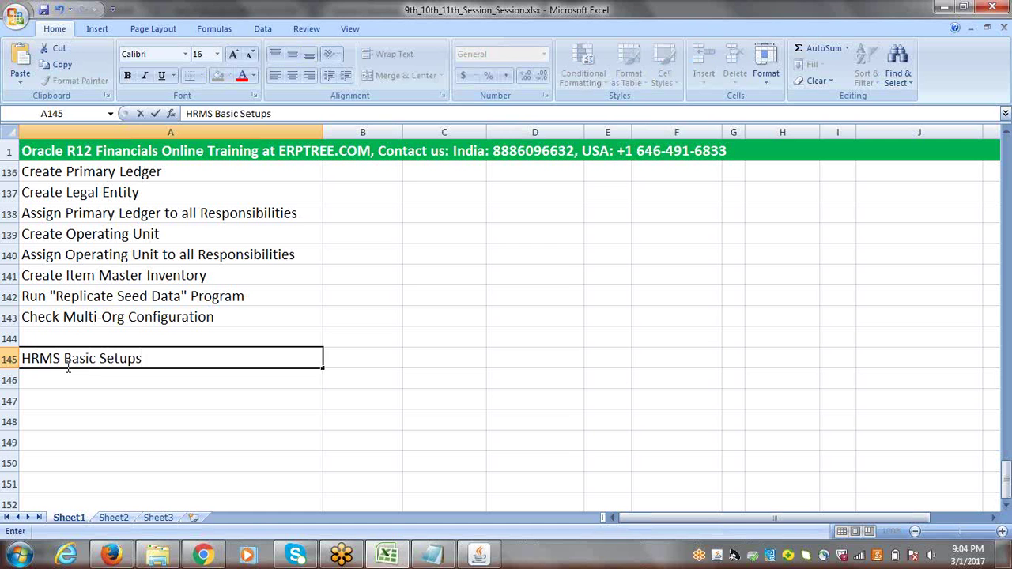
pyautogui.press('Return')
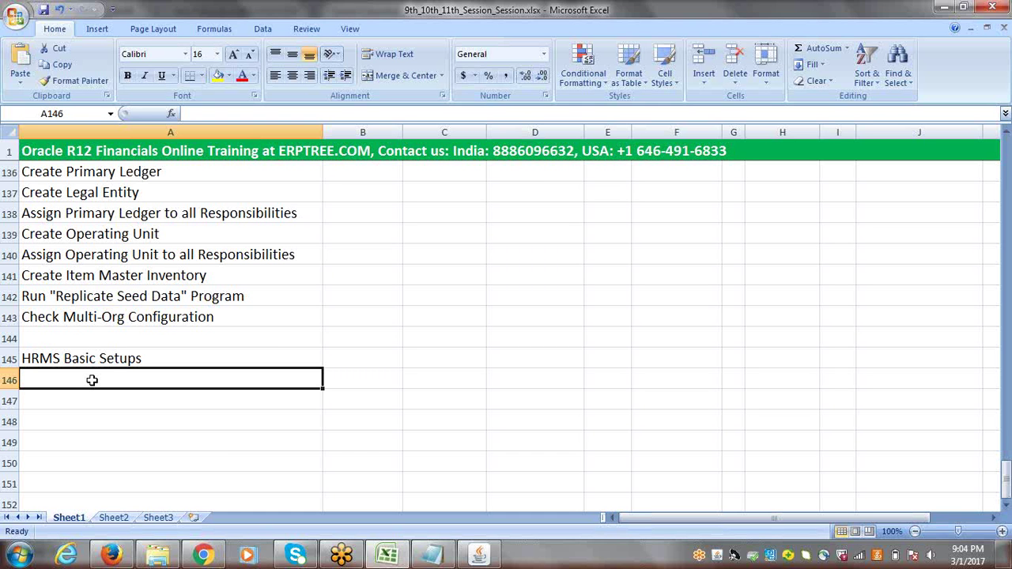
pyautogui.doubleClick(92, 380)
pyautogui.write('I')
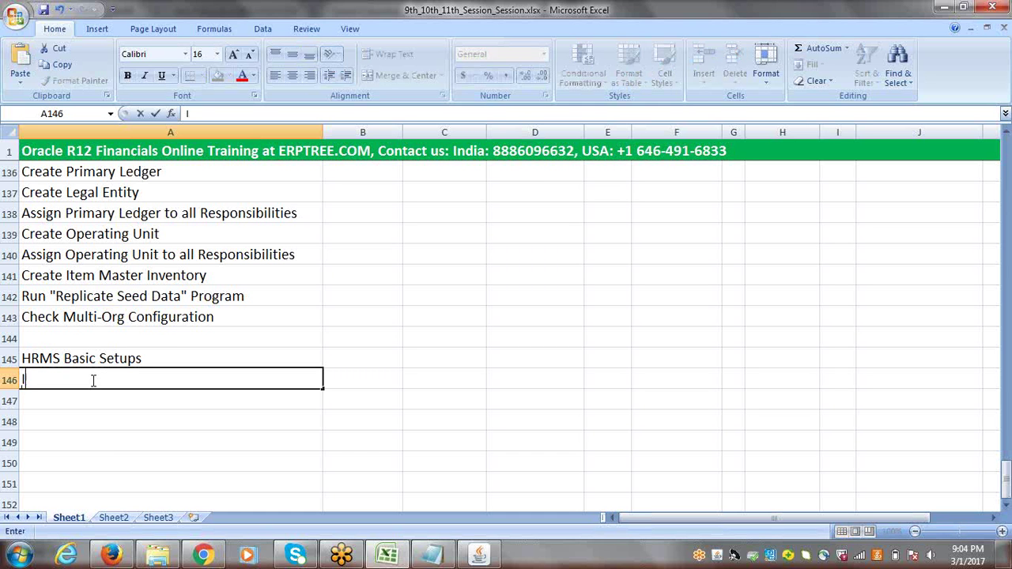
pyautogui.write('nventory B')
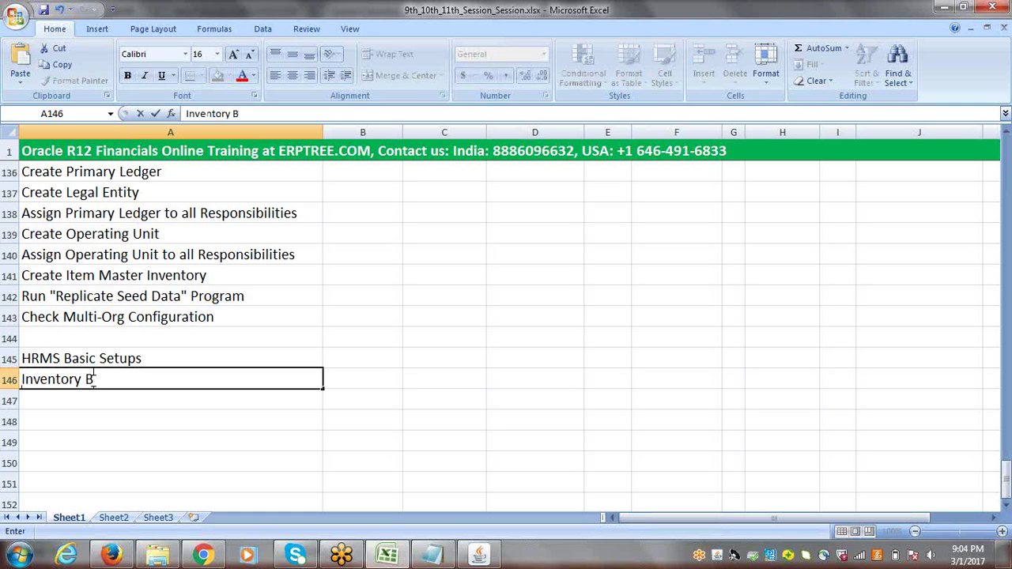
pyautogui.write('asic Setups')
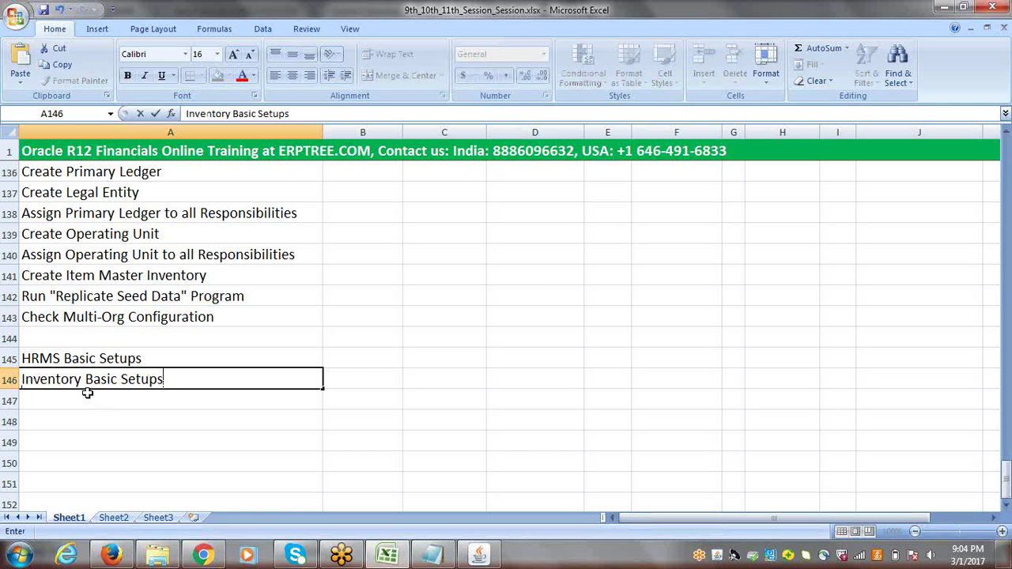
pyautogui.click(87, 393)
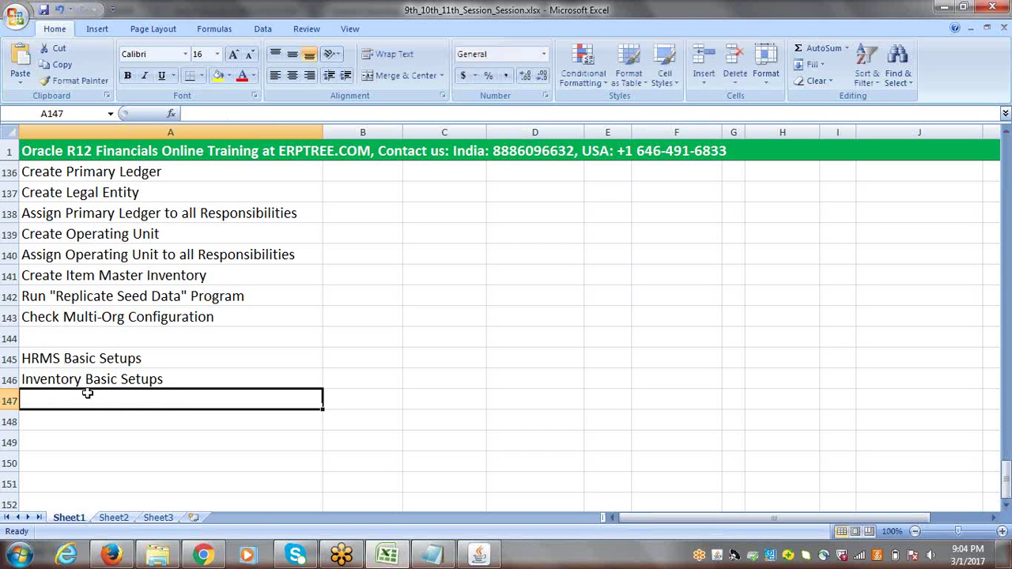
# Enter 'Purchasing Basic Setups' in A147 and 'Payables Setups' in A148
pyautogui.write('P')
pyautogui.press('BackSpace')
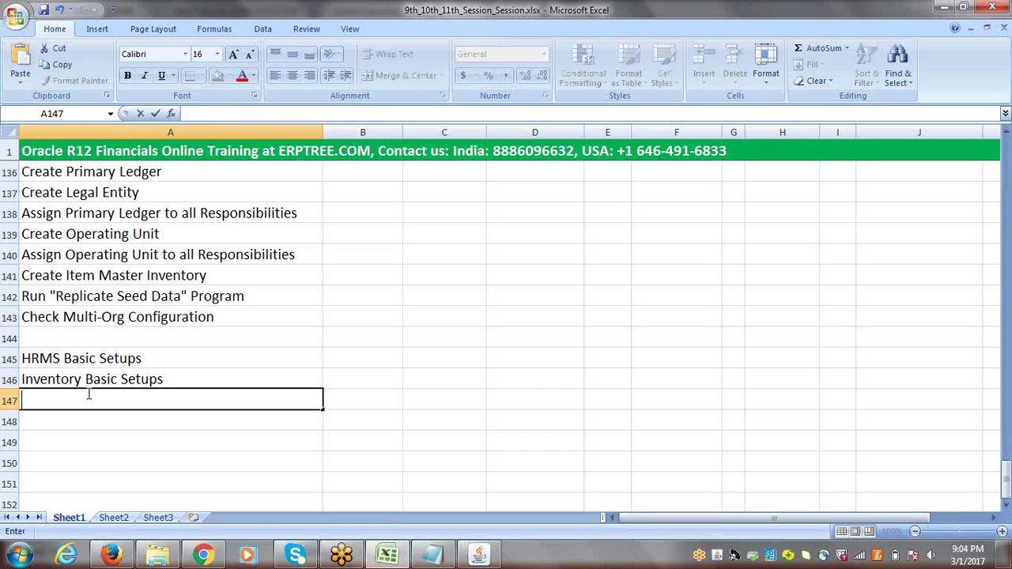
pyautogui.write('Purchase')
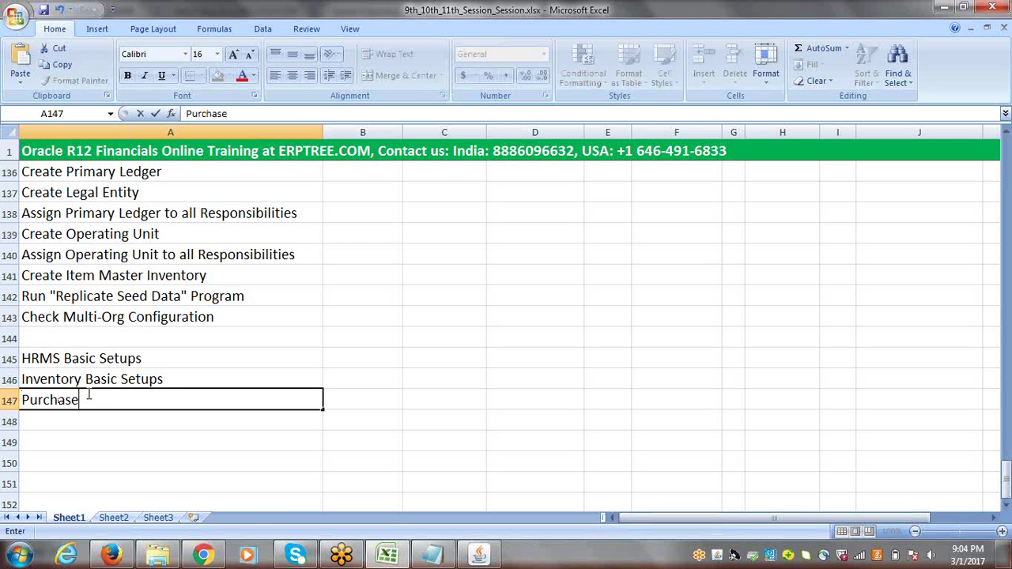
pyautogui.press('BackSpace')
pyautogui.write('e')
pyautogui.press('BackSpace')
pyautogui.write('ing Basic Setups')
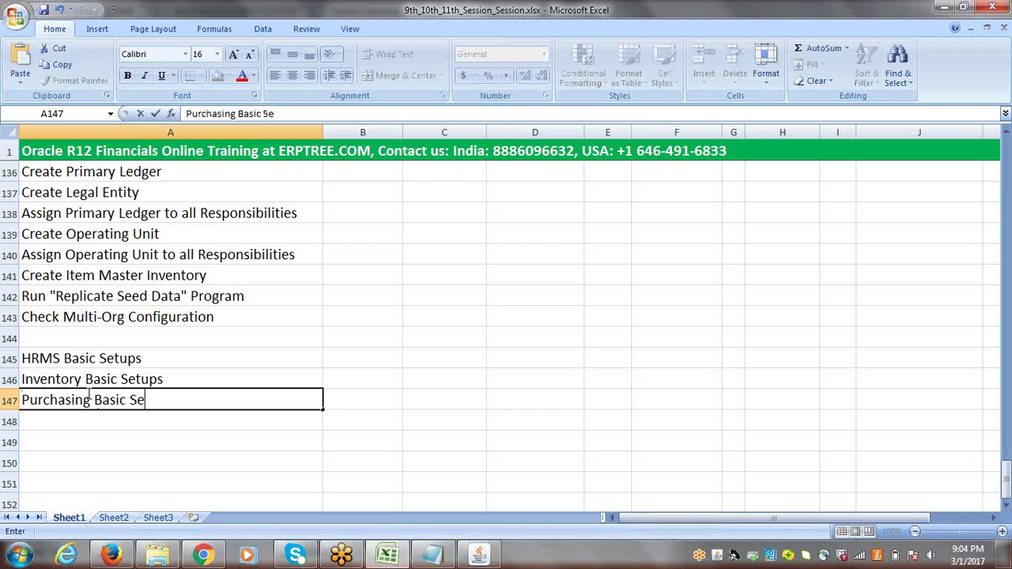
pyautogui.click(115, 418)
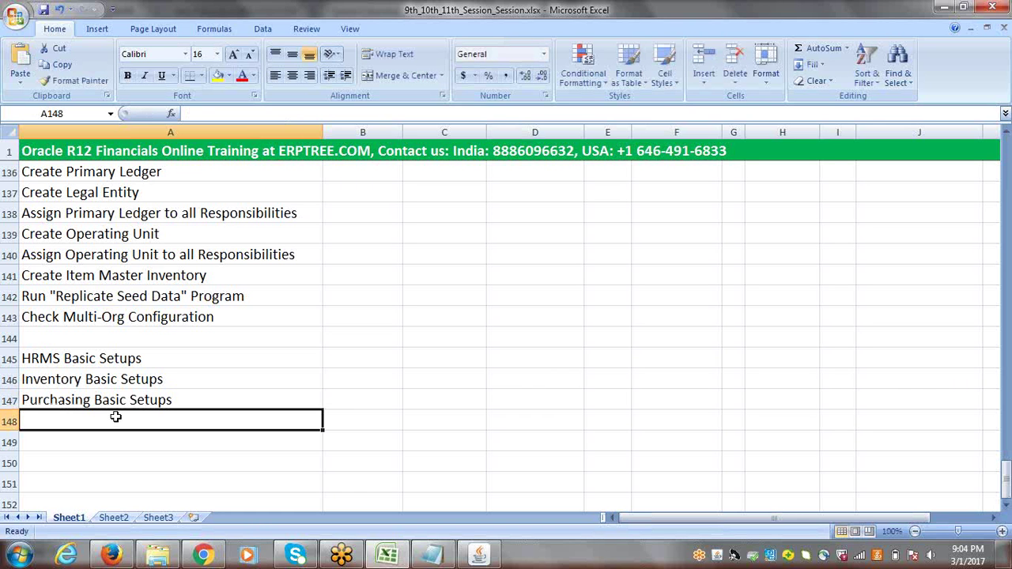
pyautogui.write('Payables')
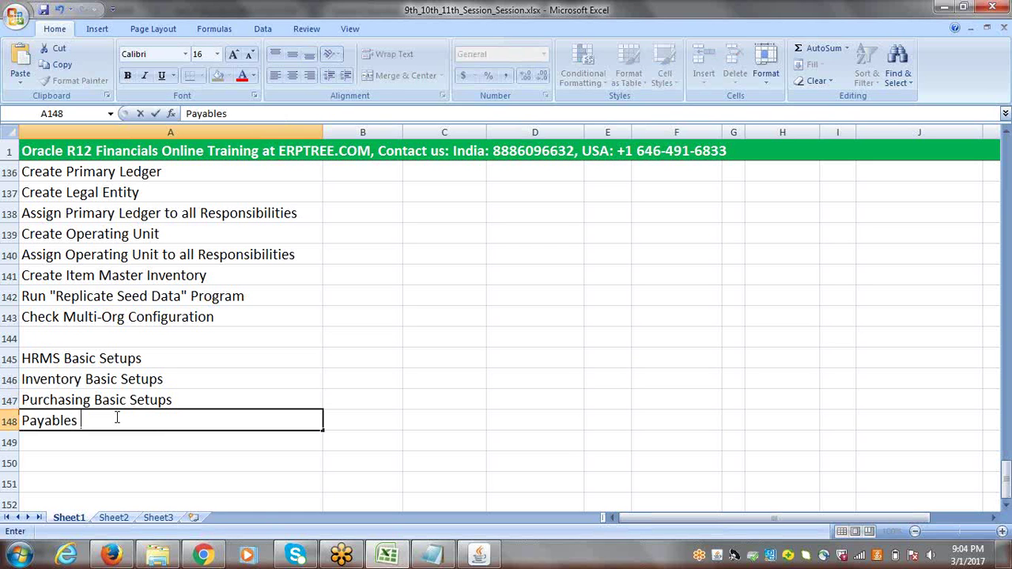
pyautogui.write(' Setups')
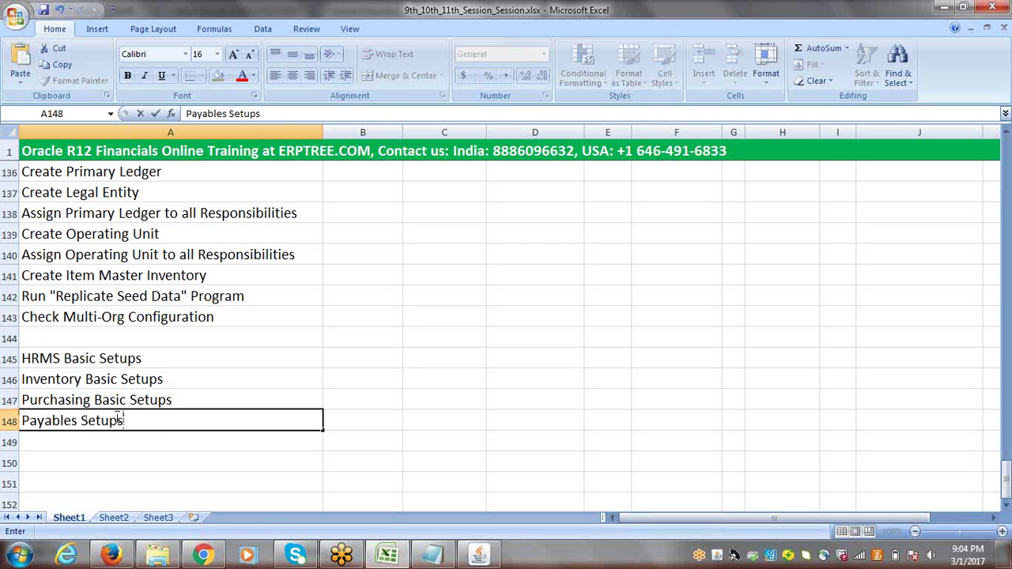
pyautogui.click(167, 443)
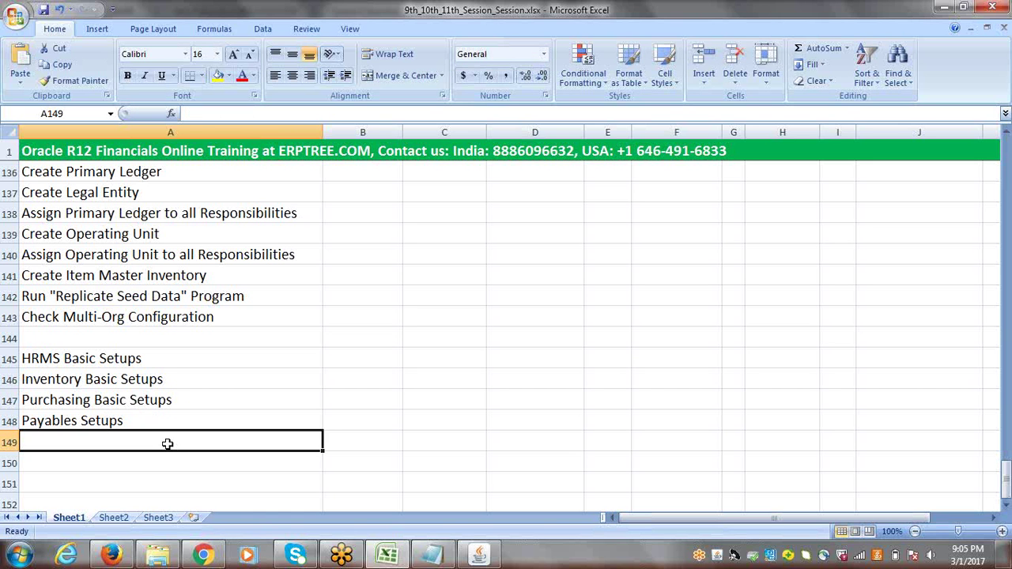
pyautogui.click(109, 421)
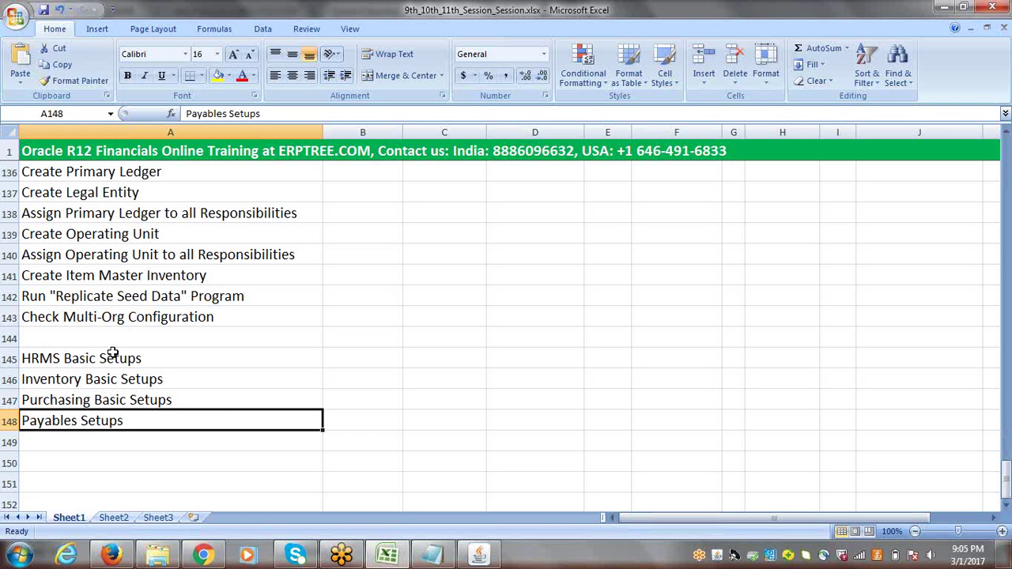
pyautogui.moveTo(113, 353); pyautogui.dragTo(115, 412)
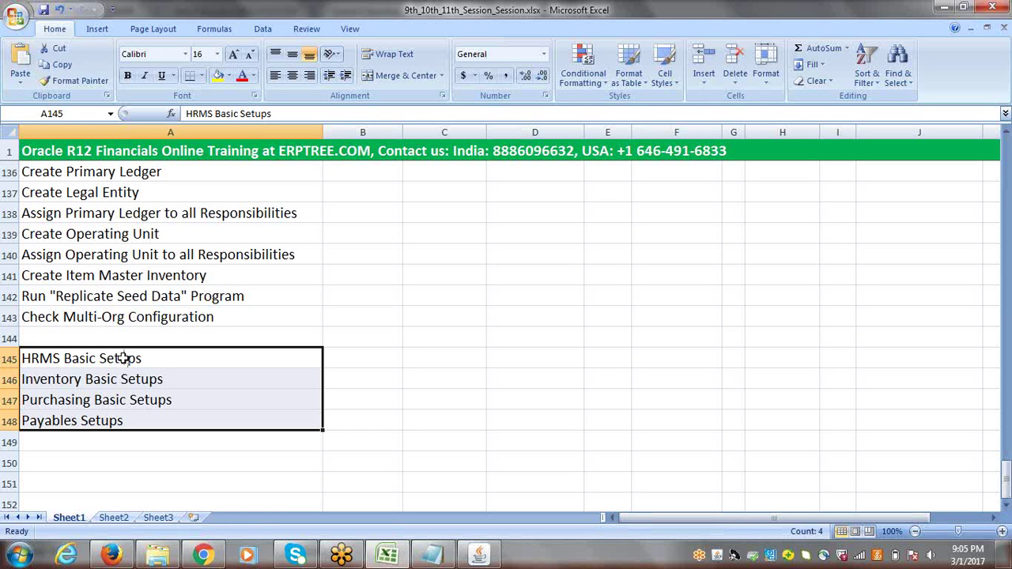
pyautogui.click(81, 379)
pyautogui.press('Up')
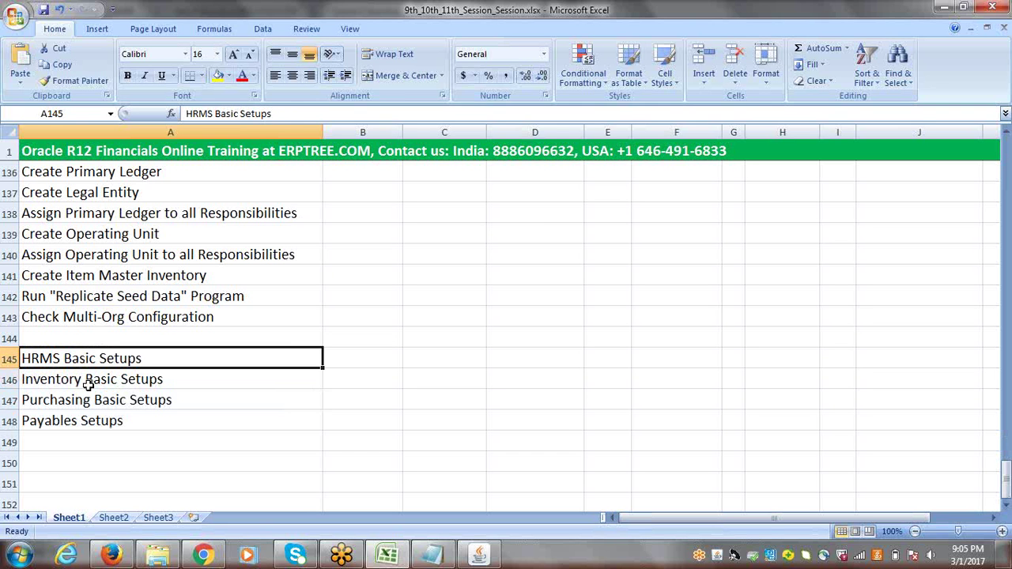
pyautogui.click(88, 383)
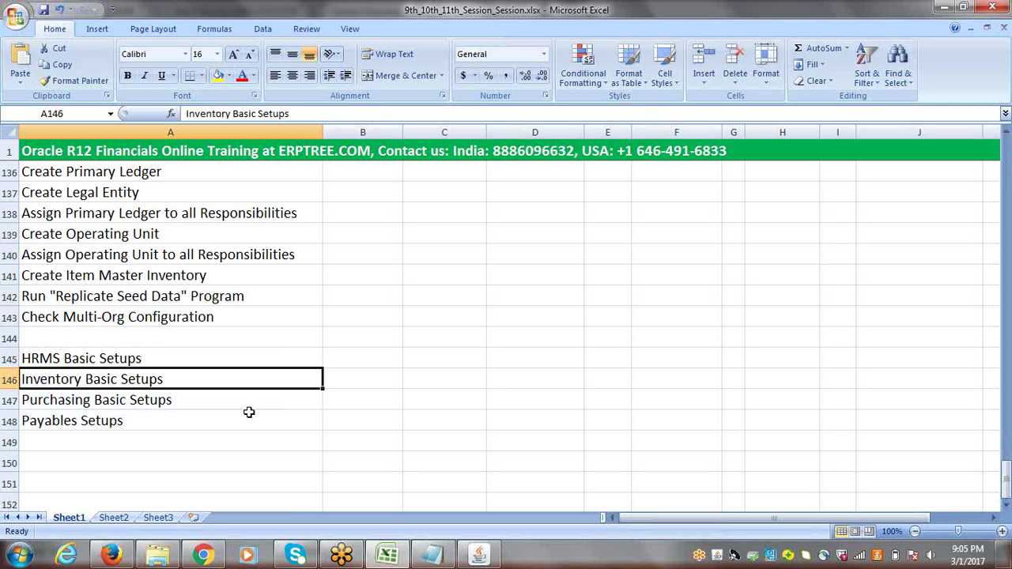
pyautogui.click(115, 401)
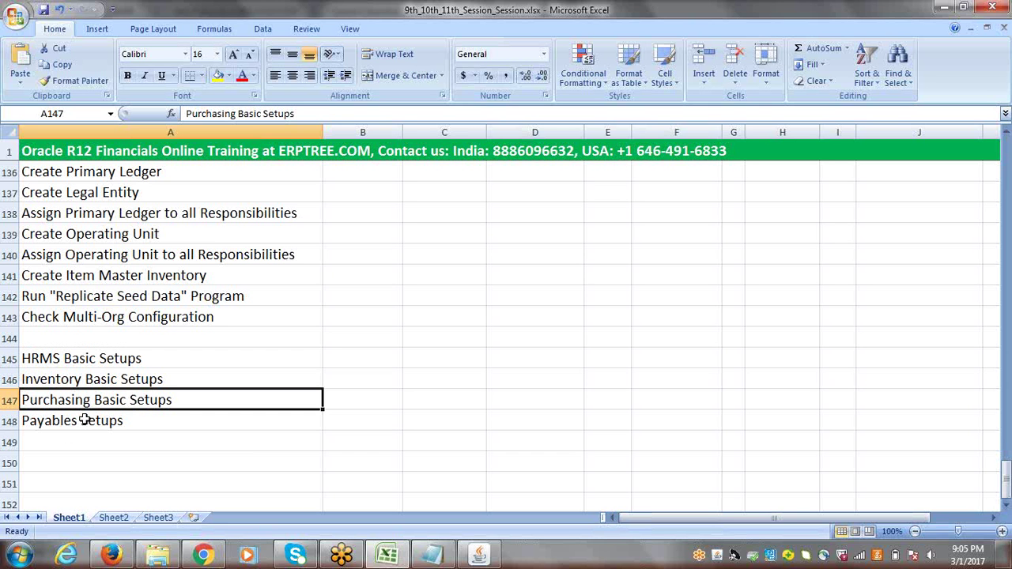
pyautogui.click(111, 360)
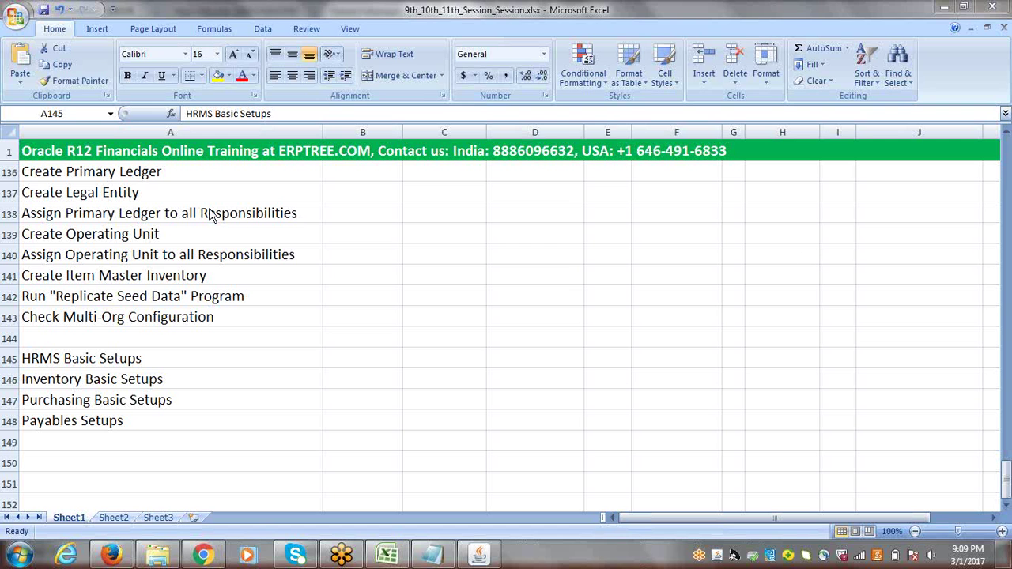
# Return to the Excel workbook and select the Inventory Basic Setups heading
pyautogui.click(216, 282)
pyautogui.click(219, 283)
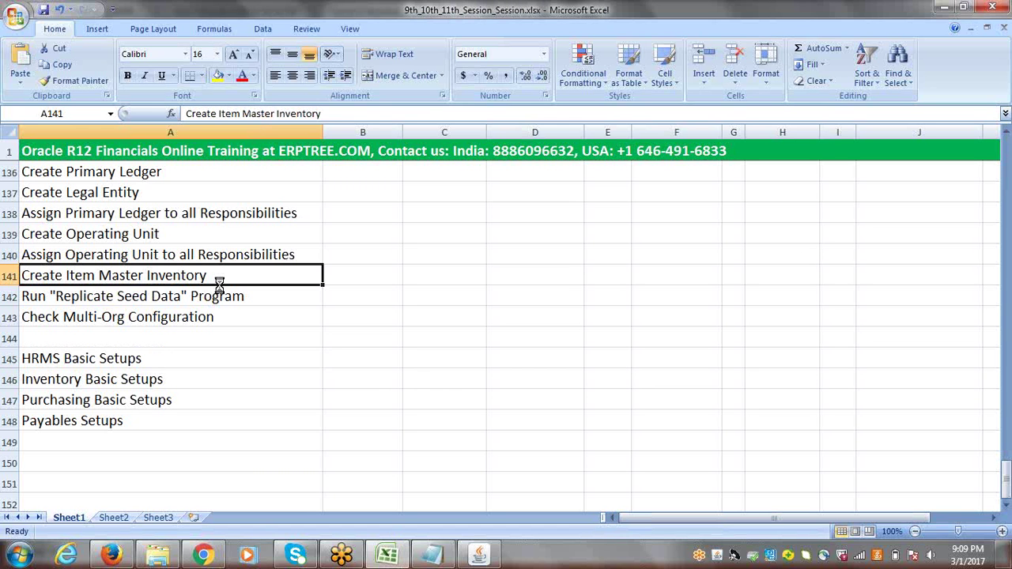
pyautogui.click(254, 371)
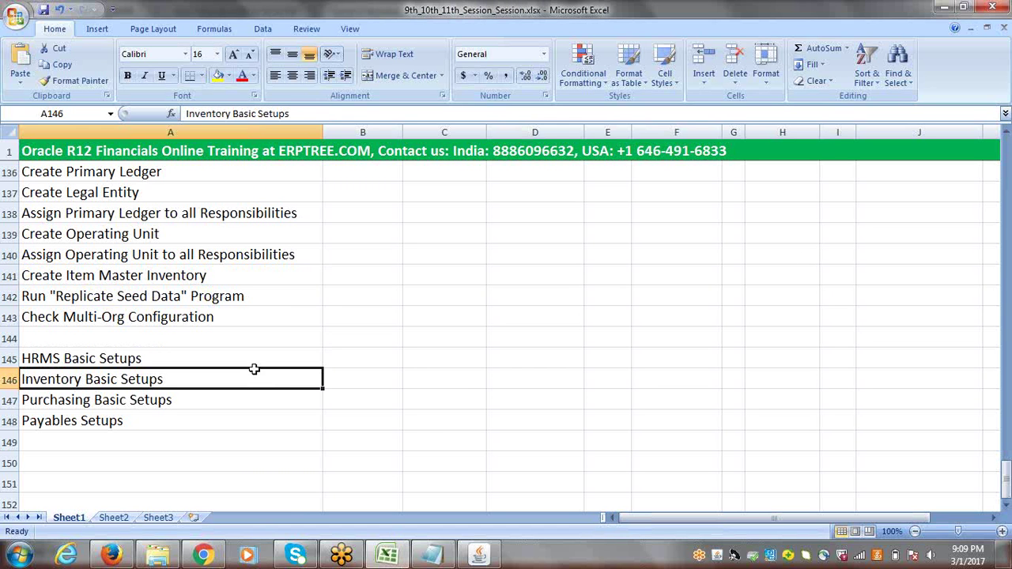
# Close the Learning Methodology notes in Notepad without saving them
pyautogui.click(450, 562)
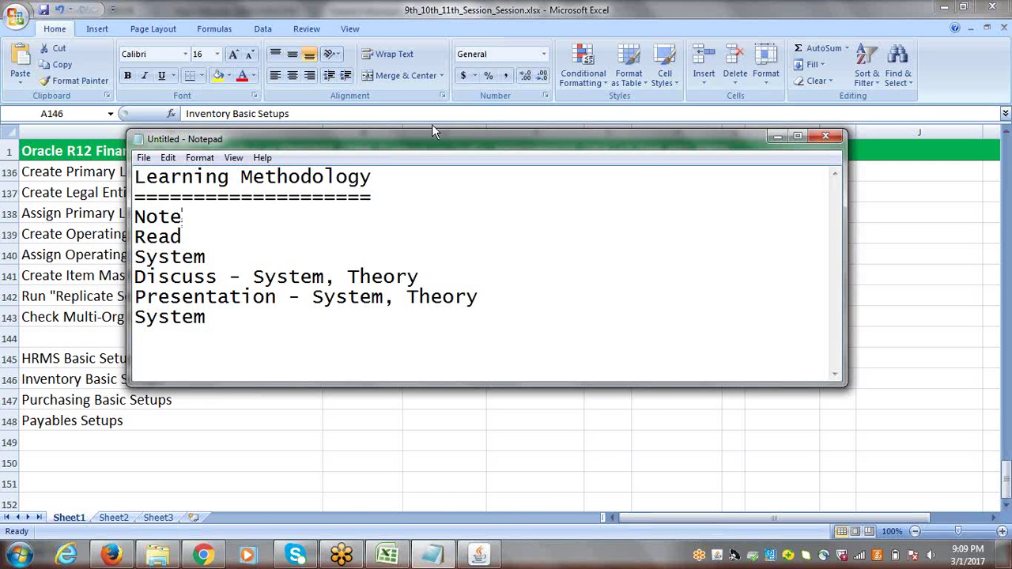
pyautogui.moveTo(431, 134); pyautogui.dragTo(351, 109)
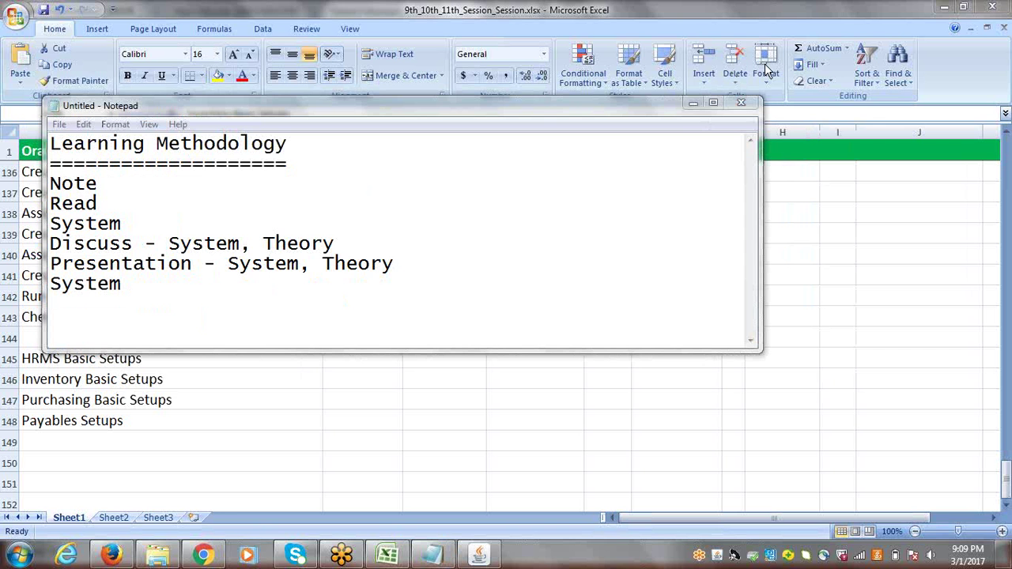
pyautogui.click(741, 102)
pyautogui.click(534, 278)
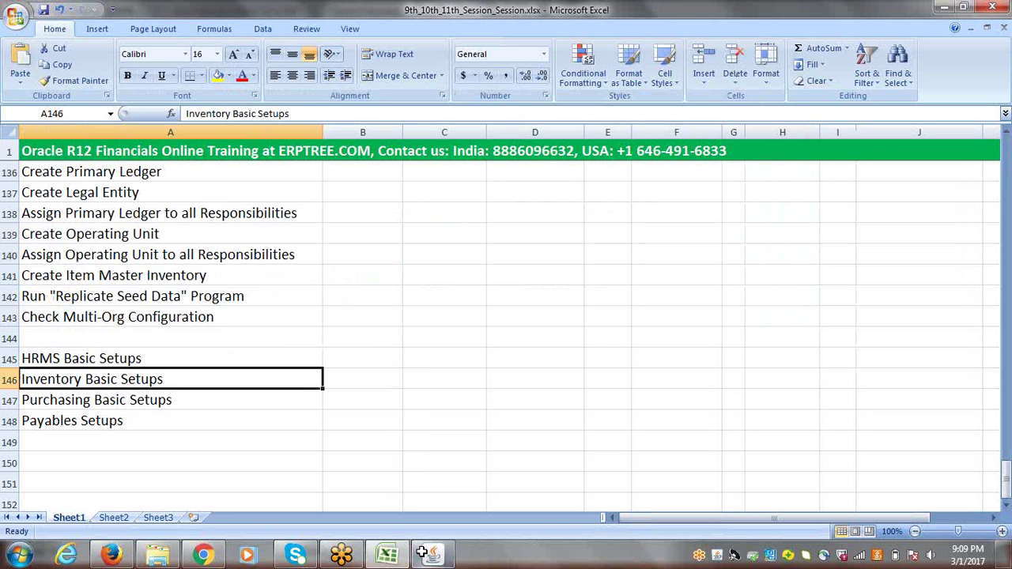
# Close the erptree.com Chrome window and the Excel workbook, and exit Oracle Applications
pyautogui.click(203, 555)
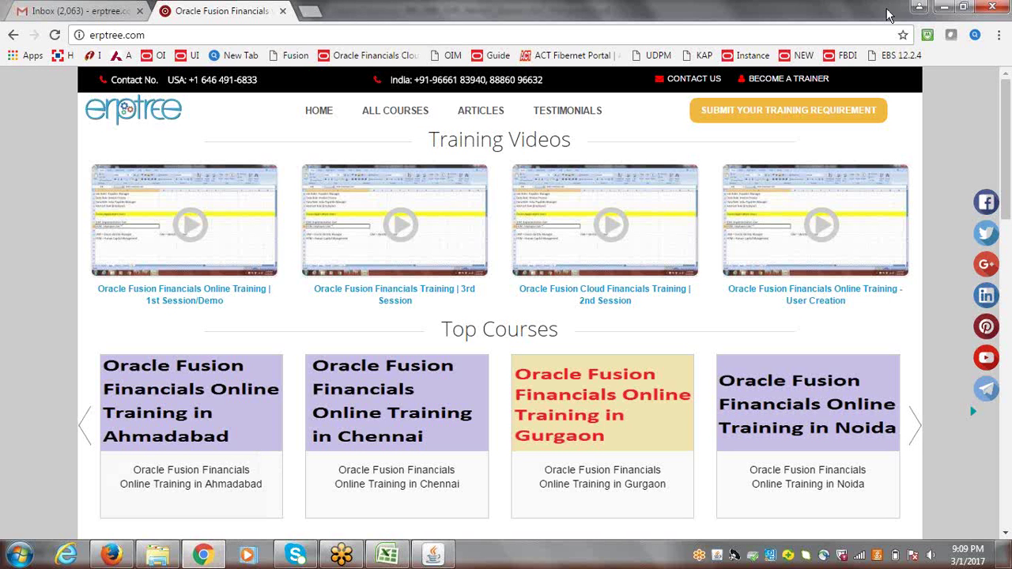
pyautogui.click(996, 7)
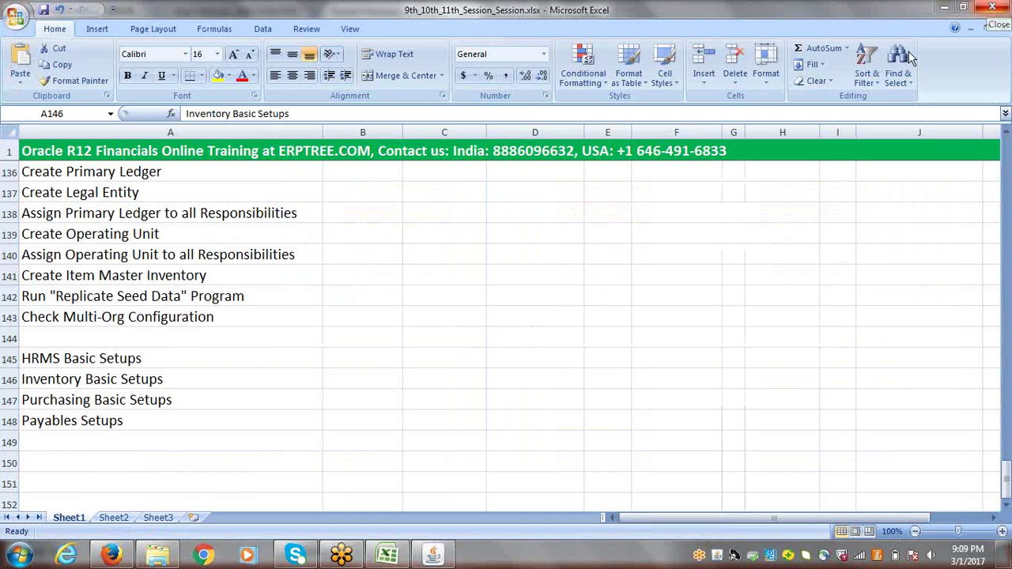
pyautogui.click(998, 7)
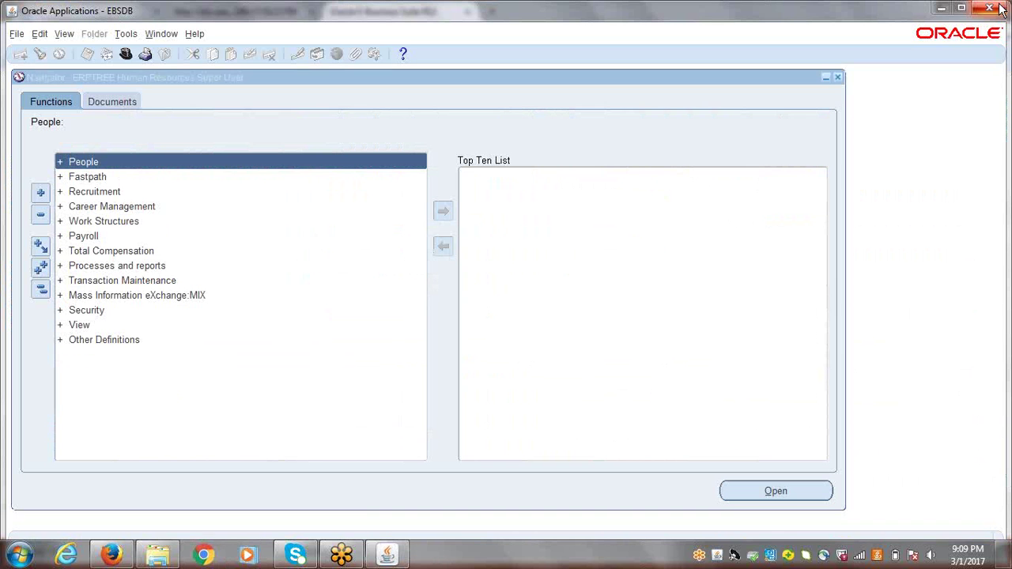
pyautogui.click(997, 7)
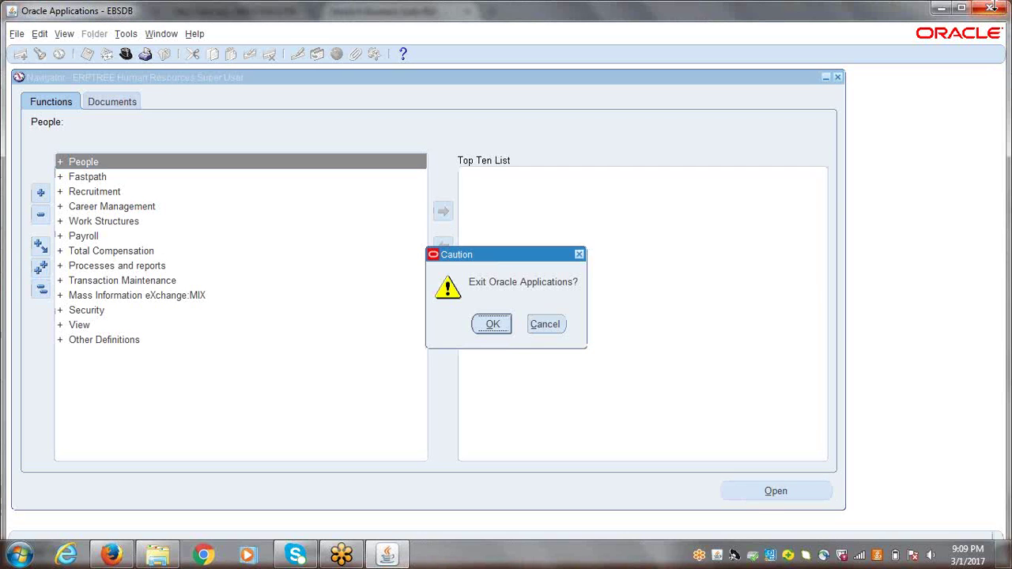
pyautogui.click(492, 324)
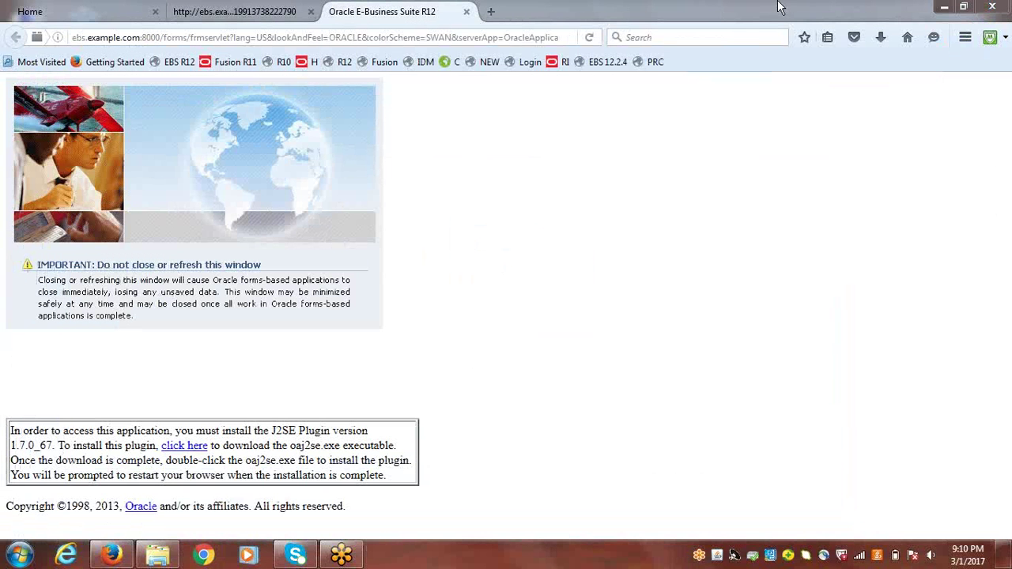
# Close the Oracle E-Business Suite Firefox window with its three tabs, then refresh the desktop
pyautogui.click(1001, 7)
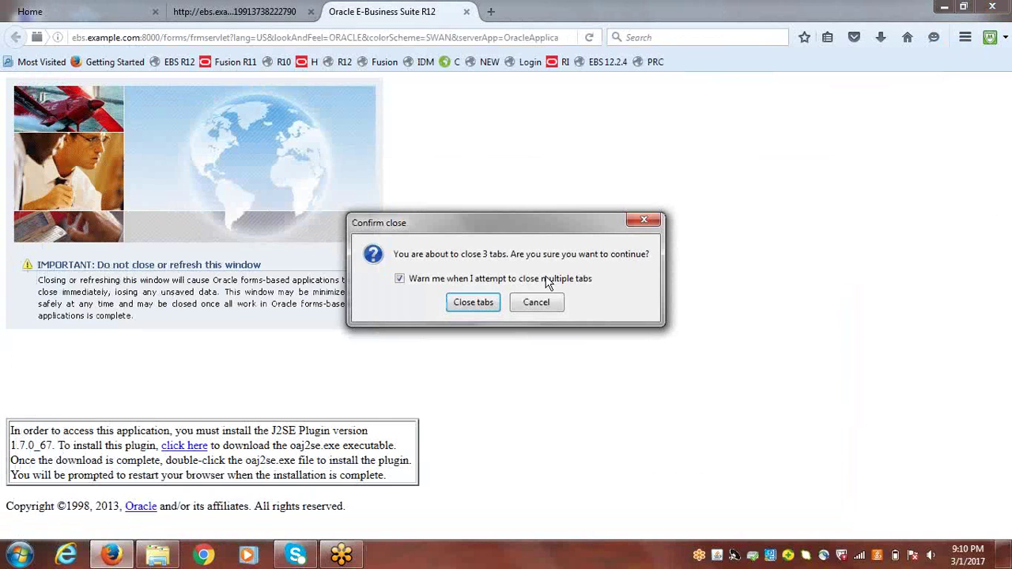
pyautogui.click(487, 305)
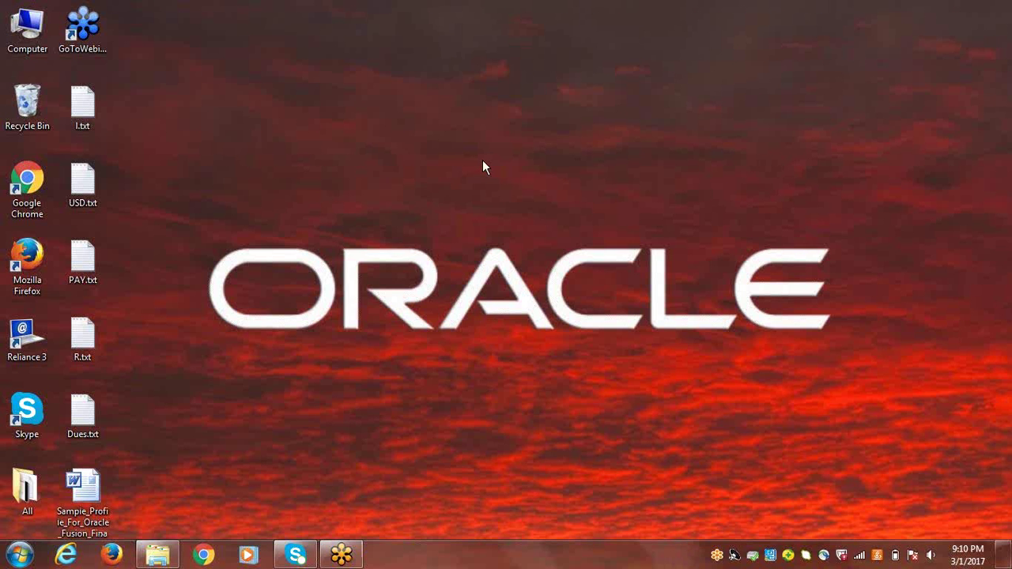
pyautogui.rightClick(482, 160)
pyautogui.click(399, 205)
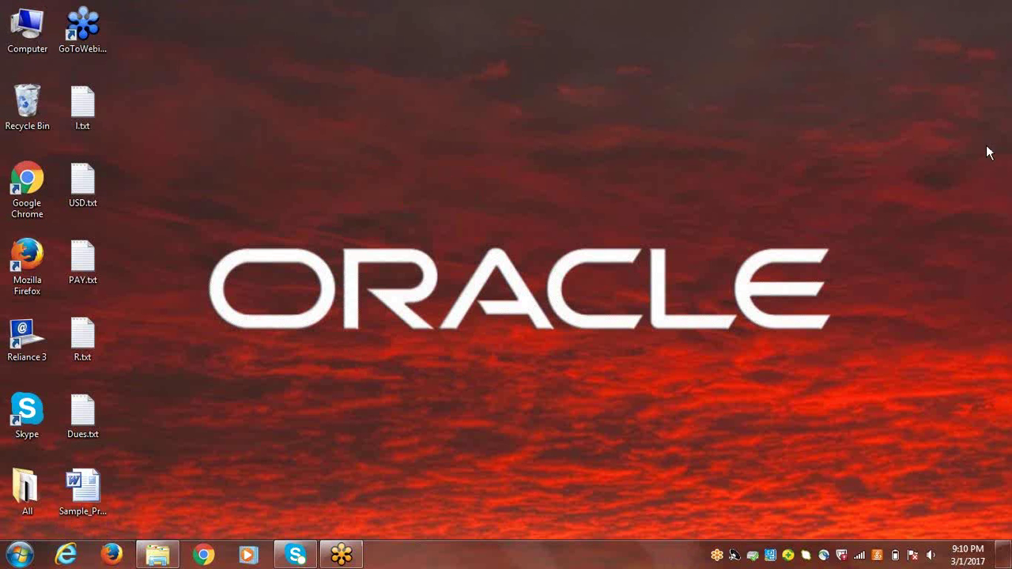